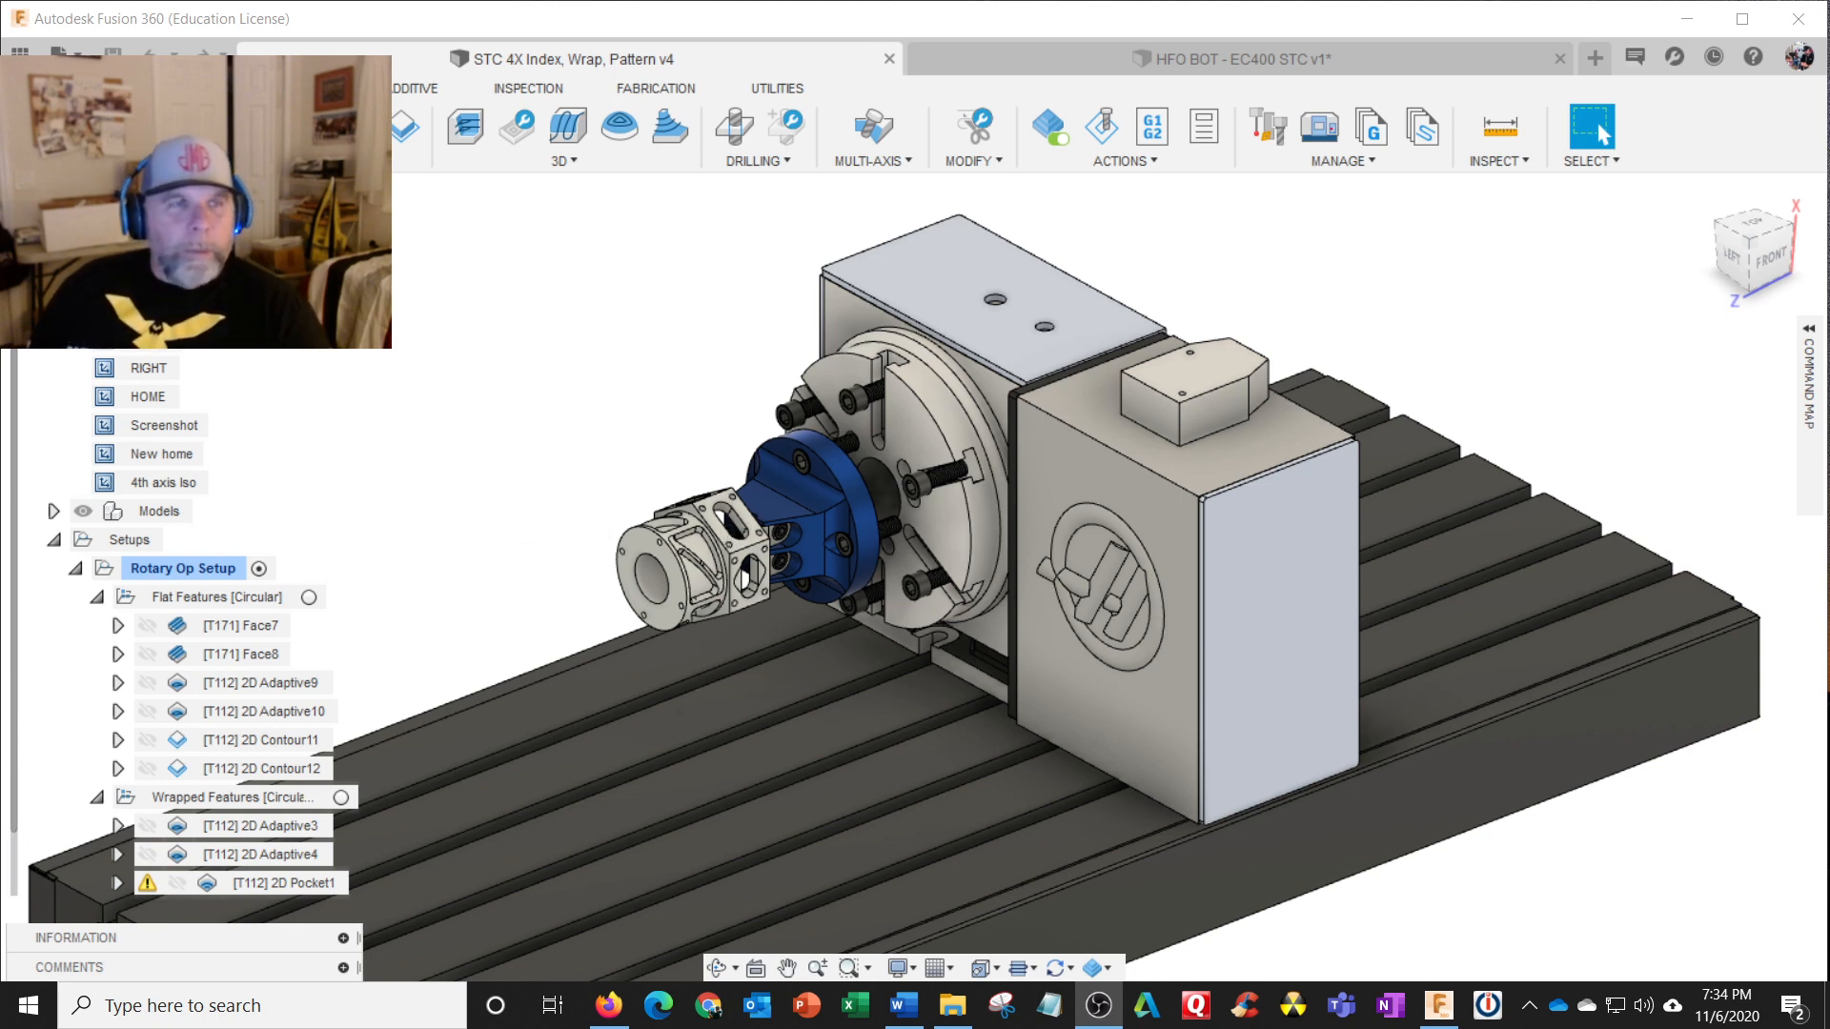
Step: Show the project files and go to the Haas Demos folder inside the CAM Samples project
left_click(20, 52)
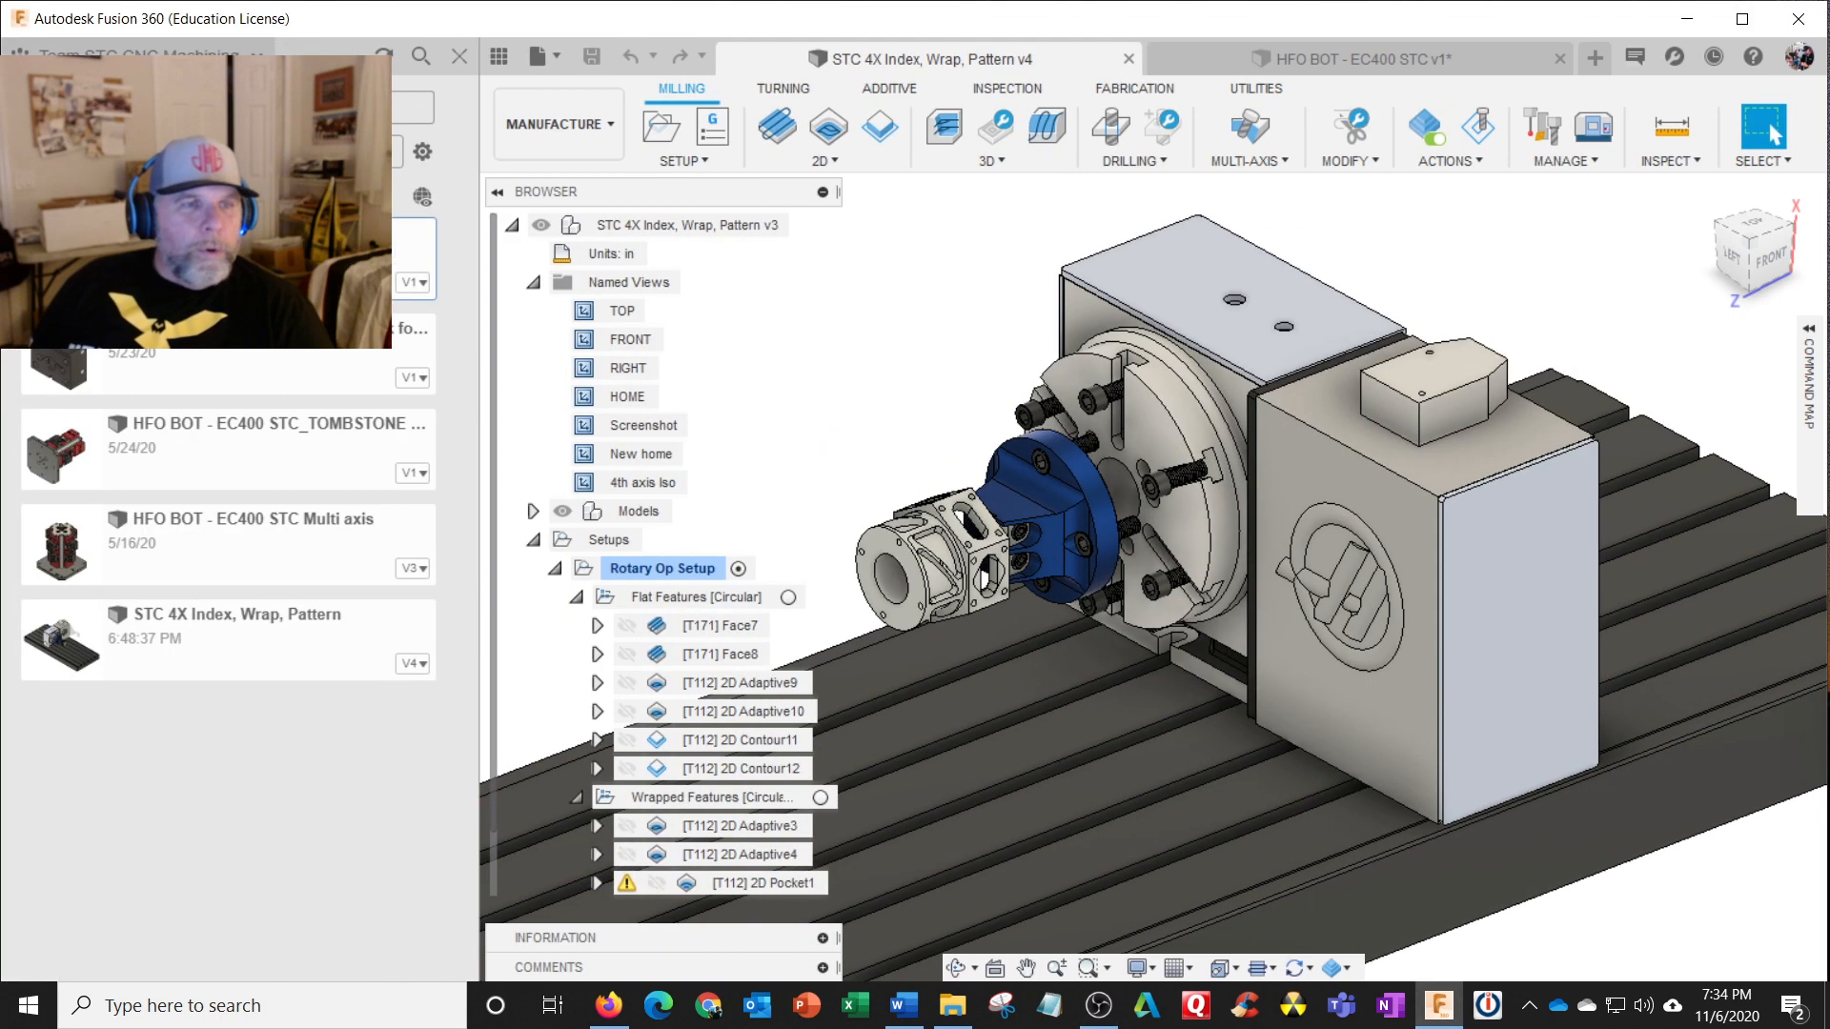
left_click(36, 107)
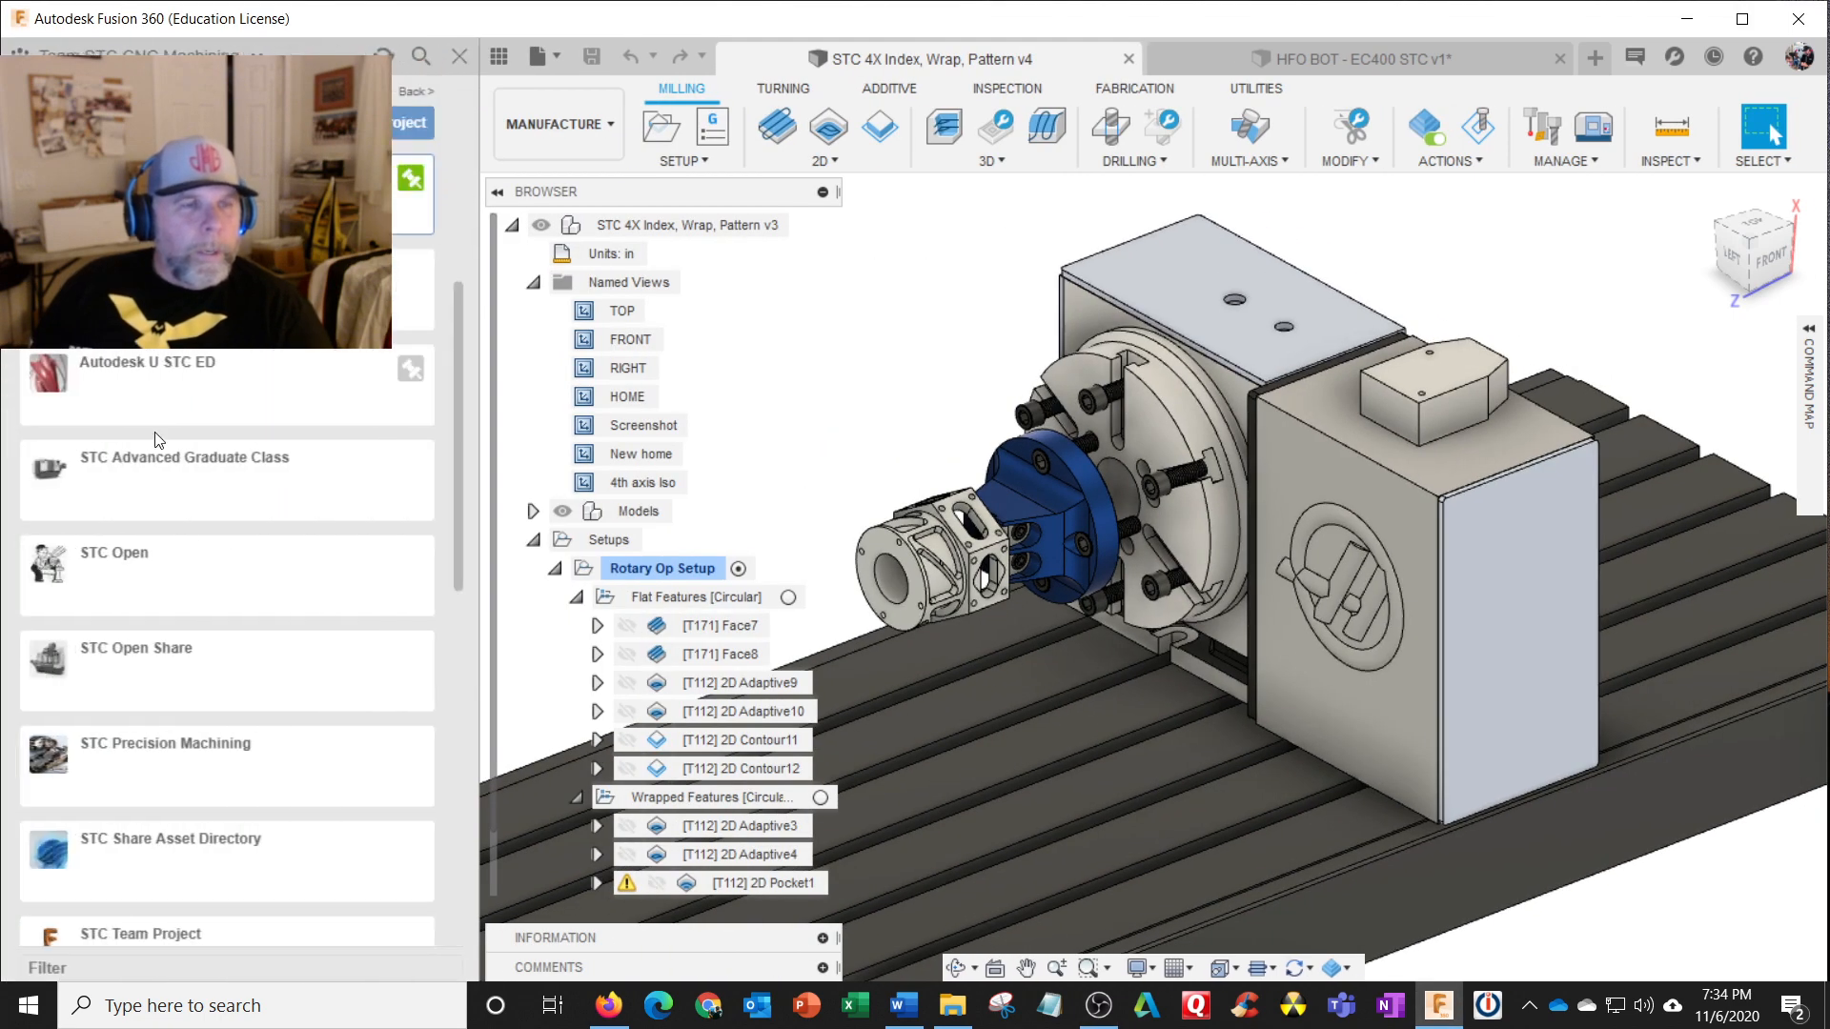
scroll(191, 541, "down", 9)
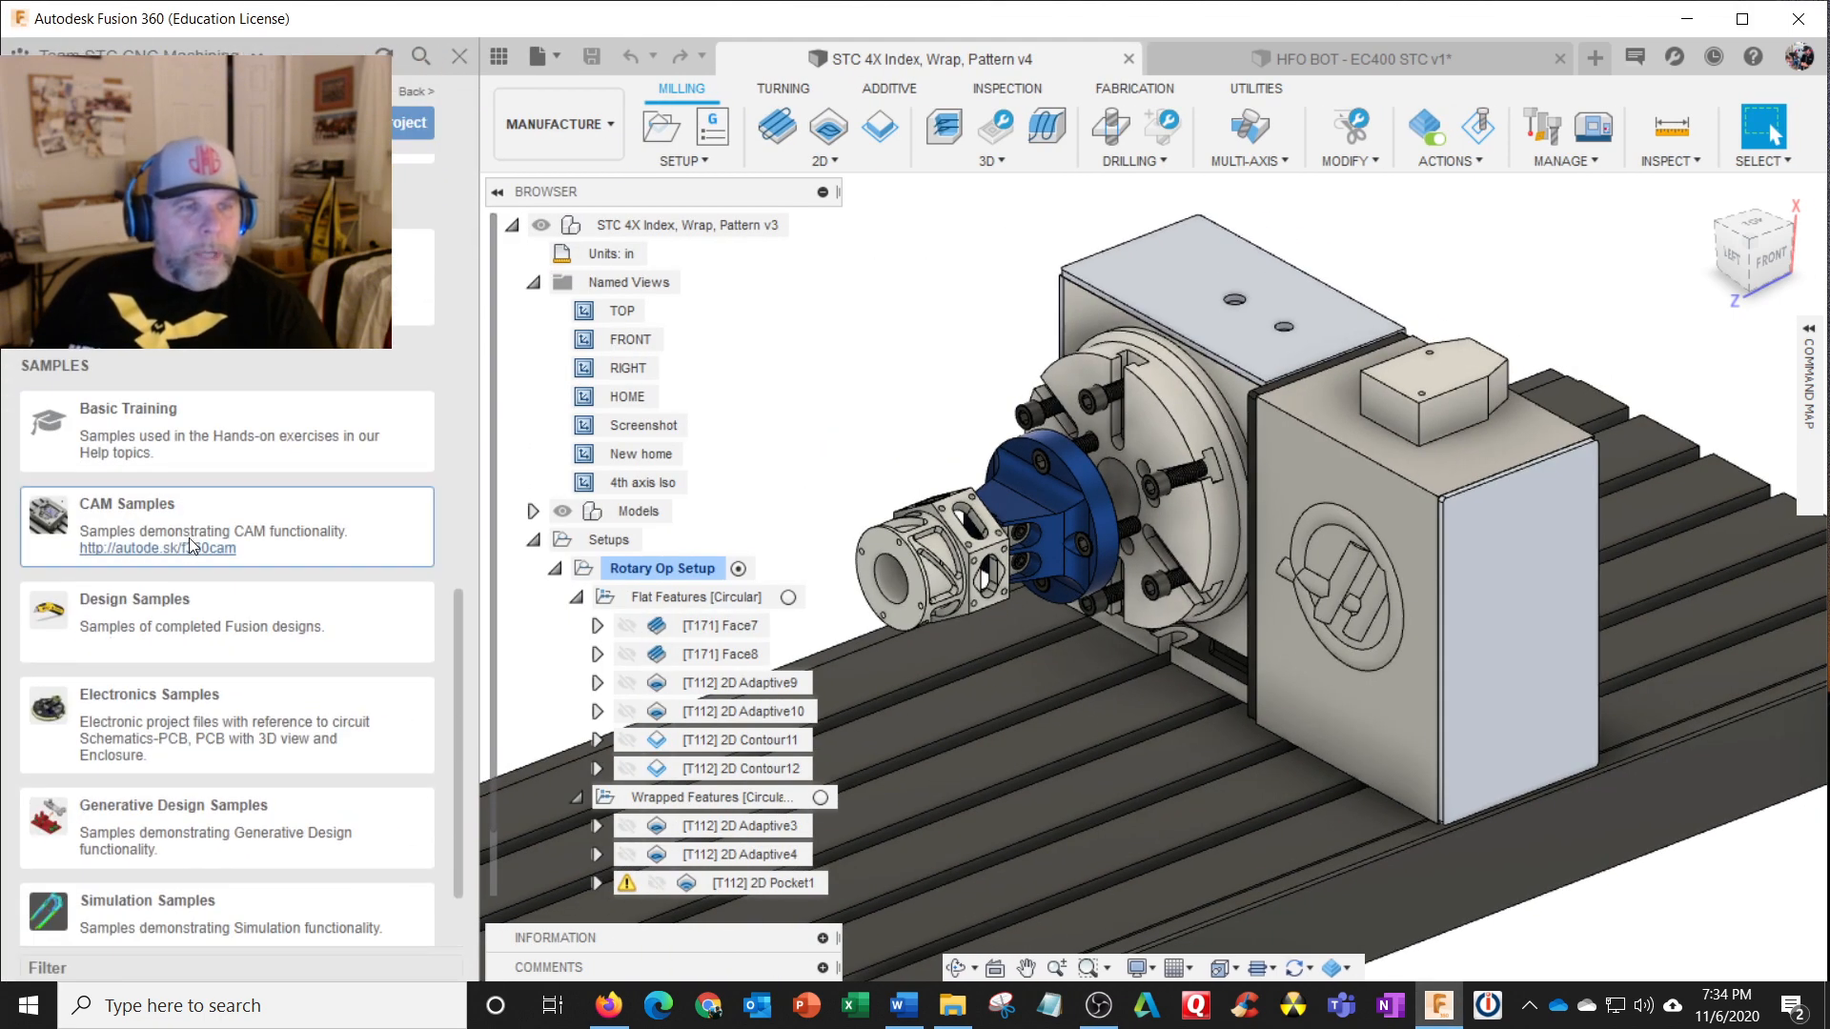
left_click(192, 543)
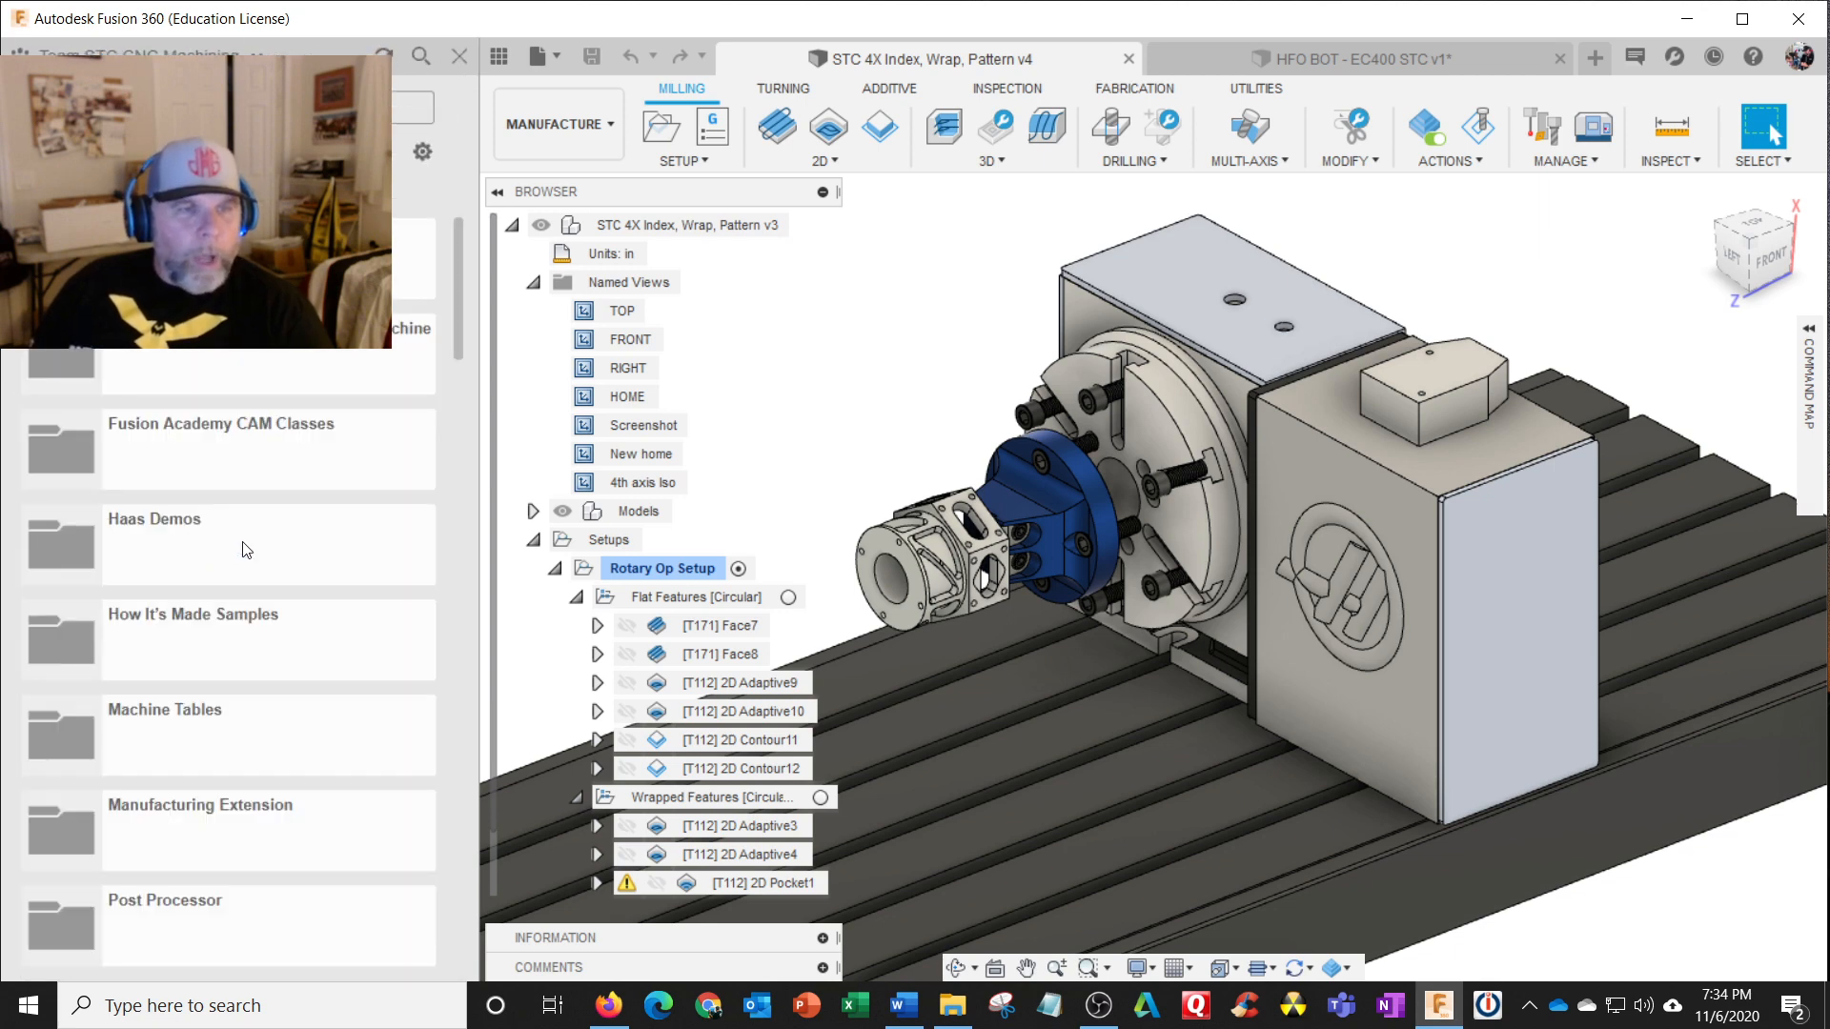
left_click(191, 524)
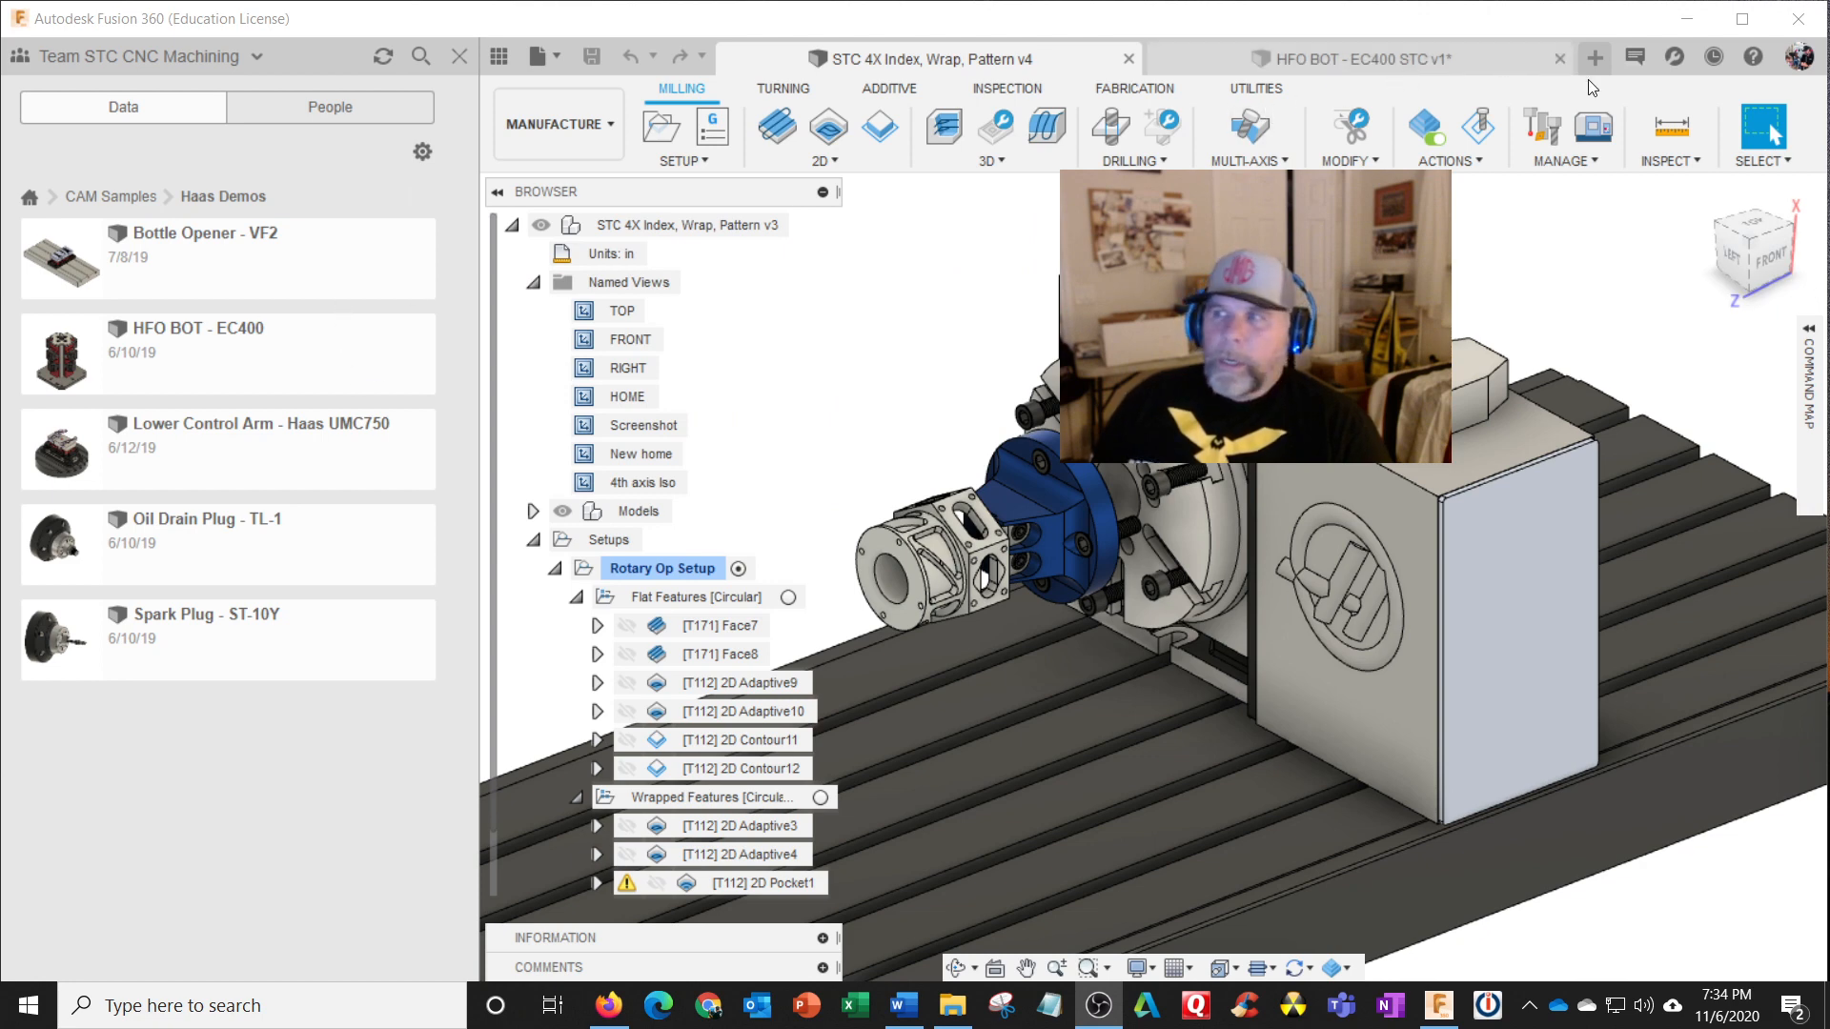
Step: Switch to the HFO BOT - EC400 STC document and review the Rough, Finish and Holes operations of Op1
left_click(1421, 59)
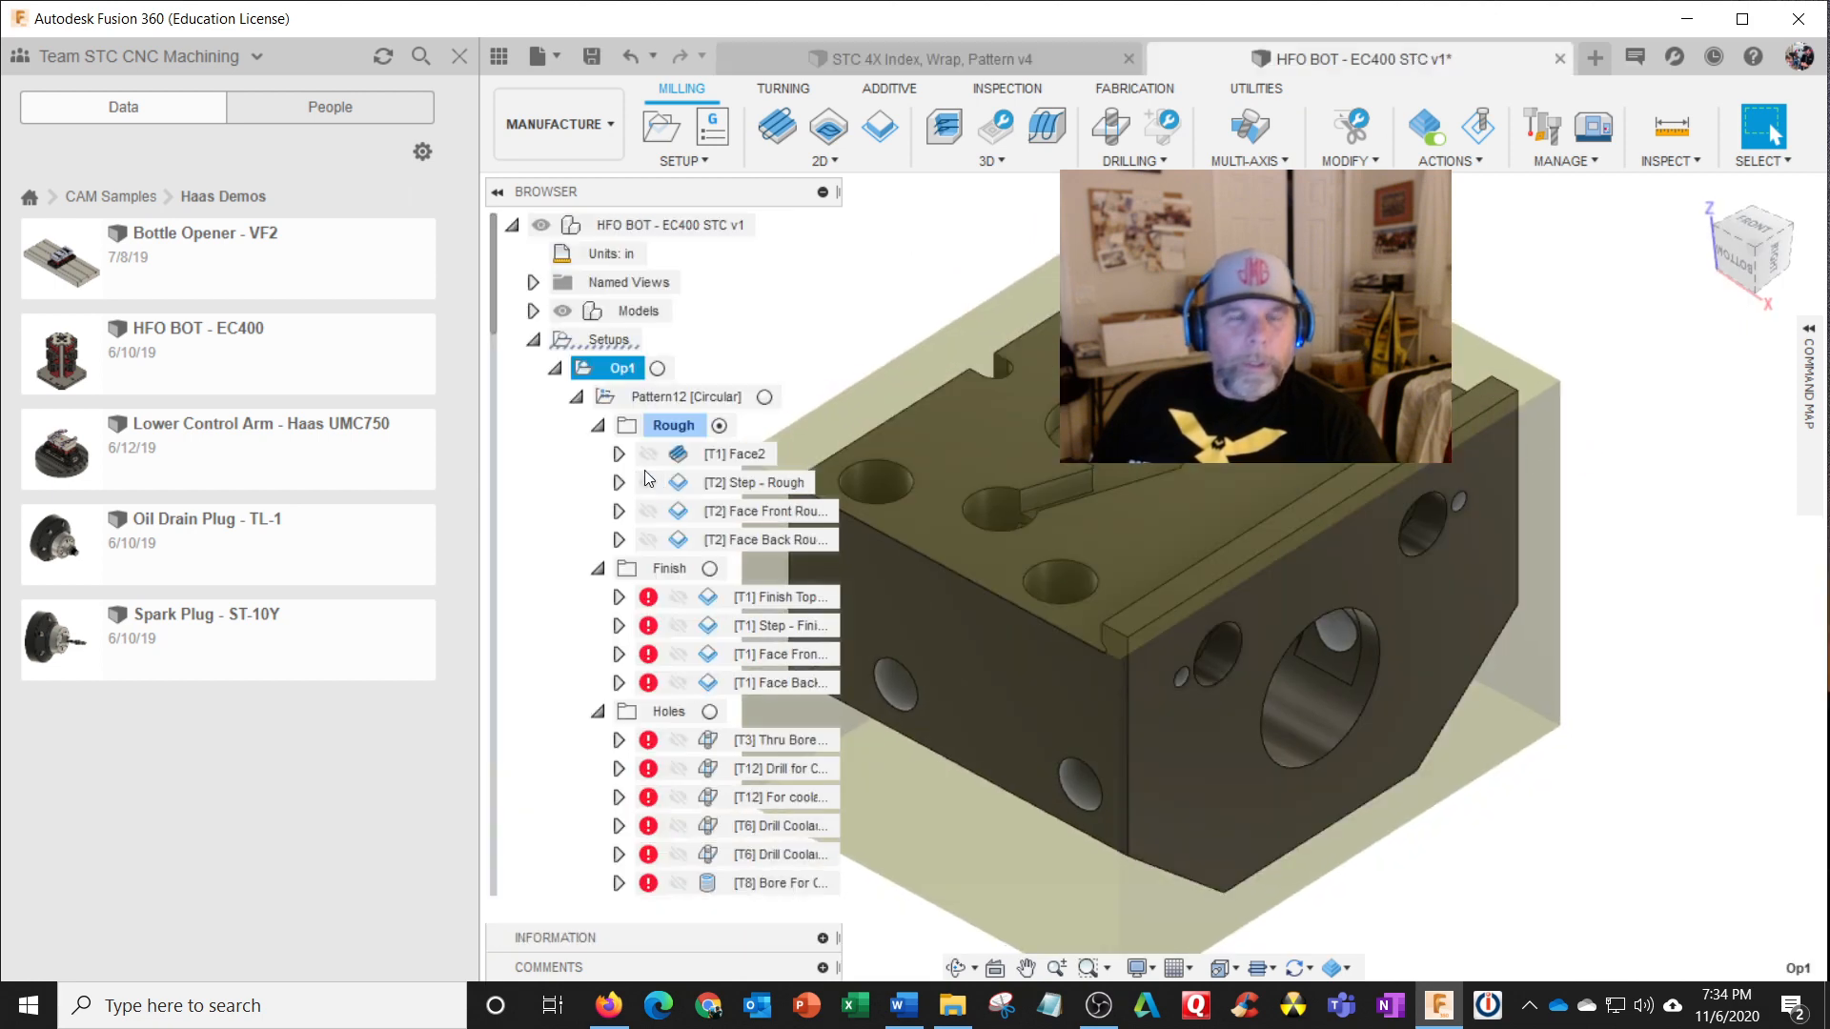
scroll(553, 368, "down", 5)
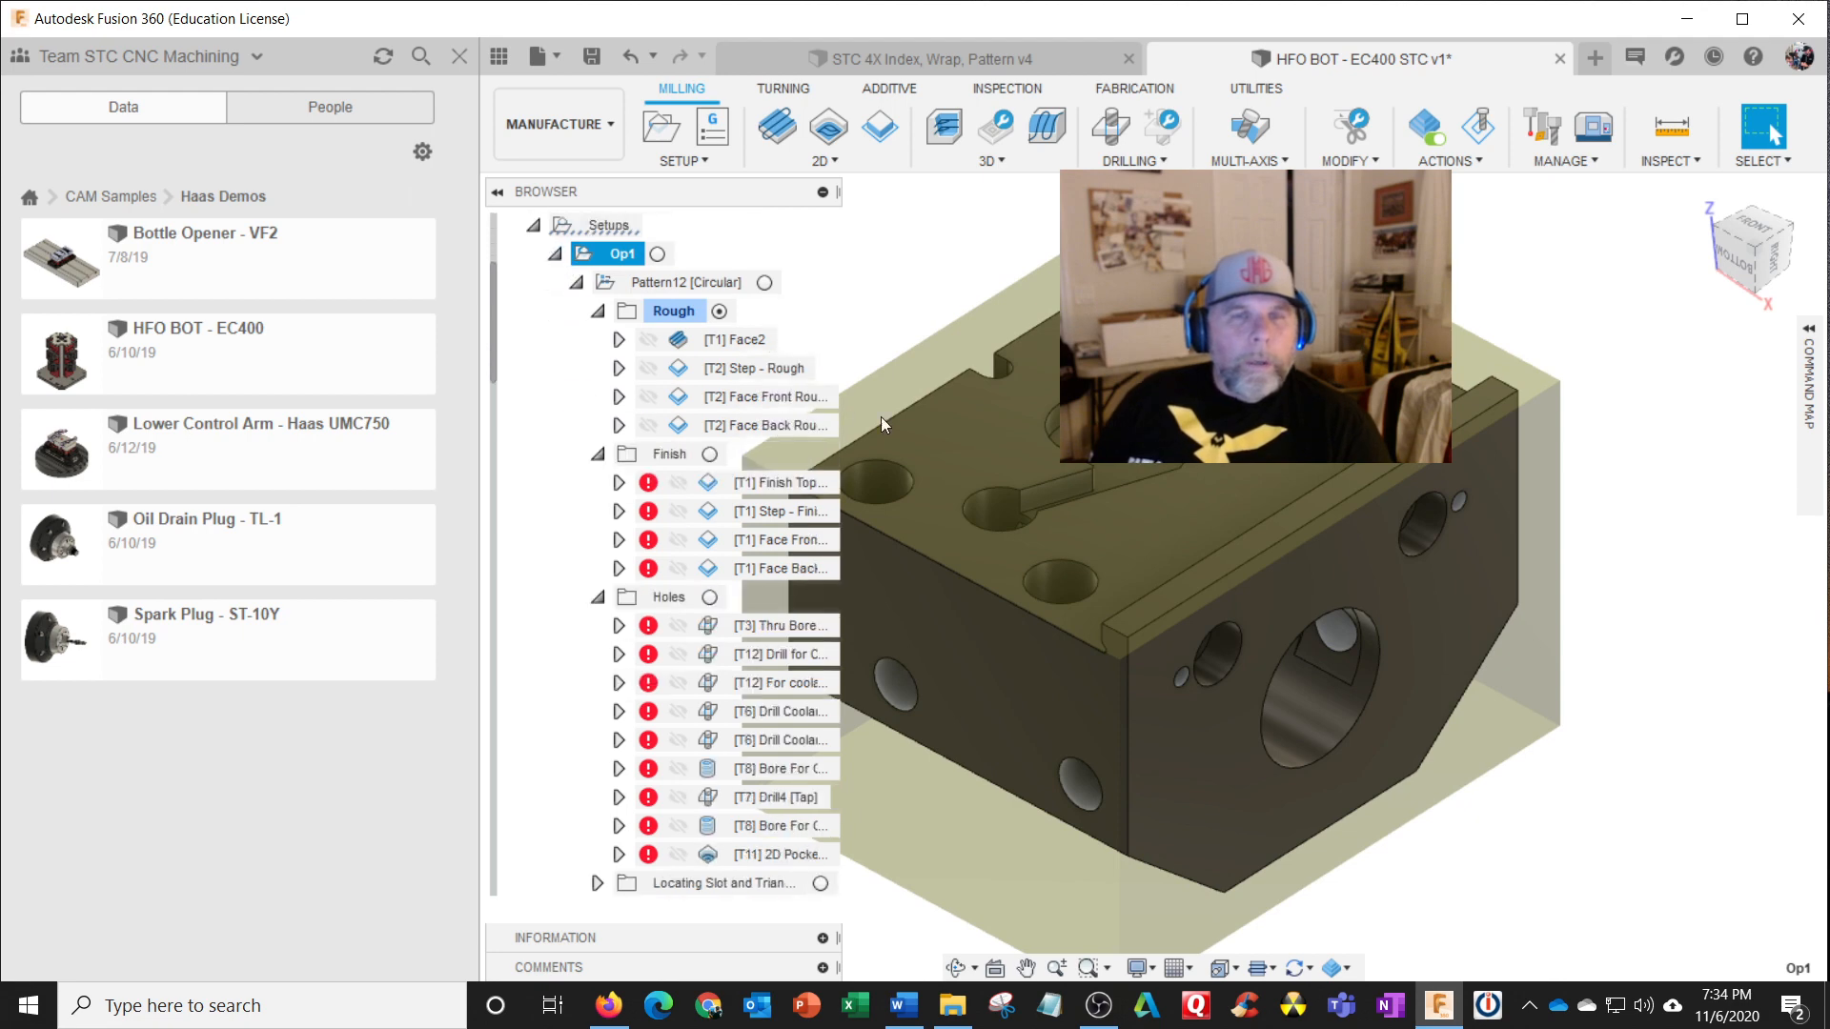
scroll(1026, 440, "down", 3)
scroll(1026, 438, "down", 5)
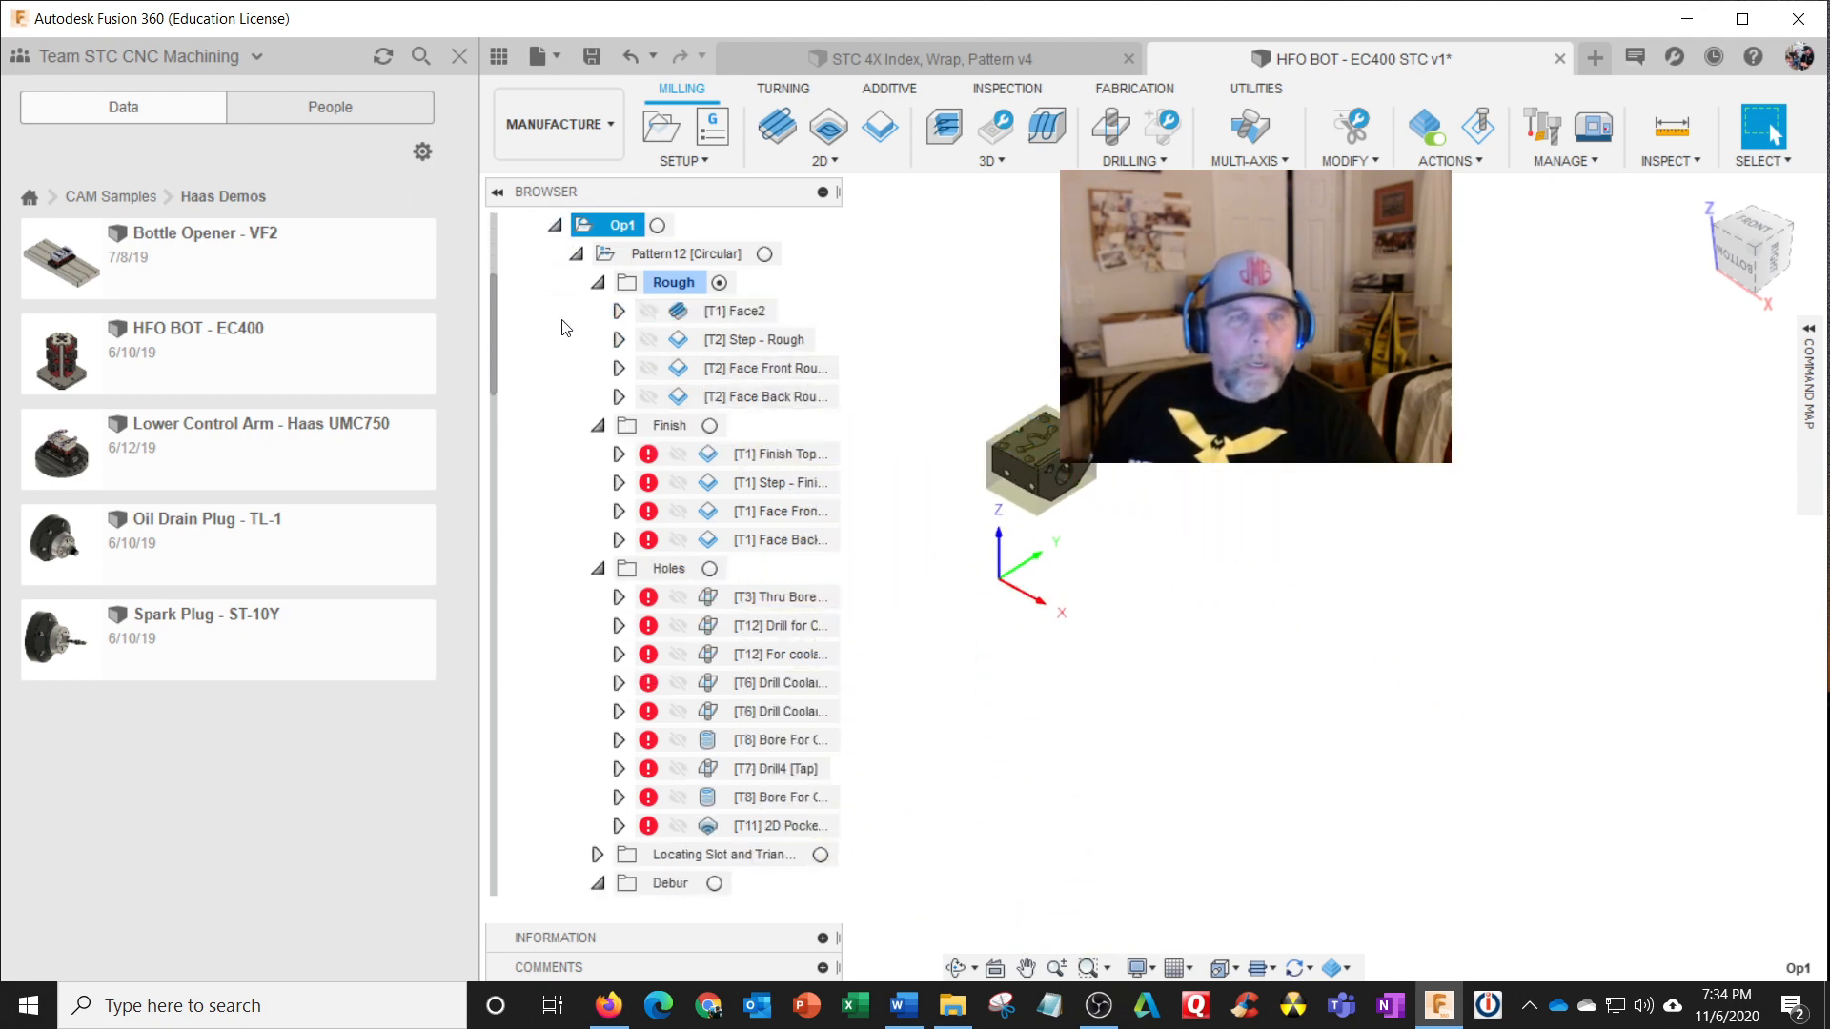
scroll(560, 317, "up", 3)
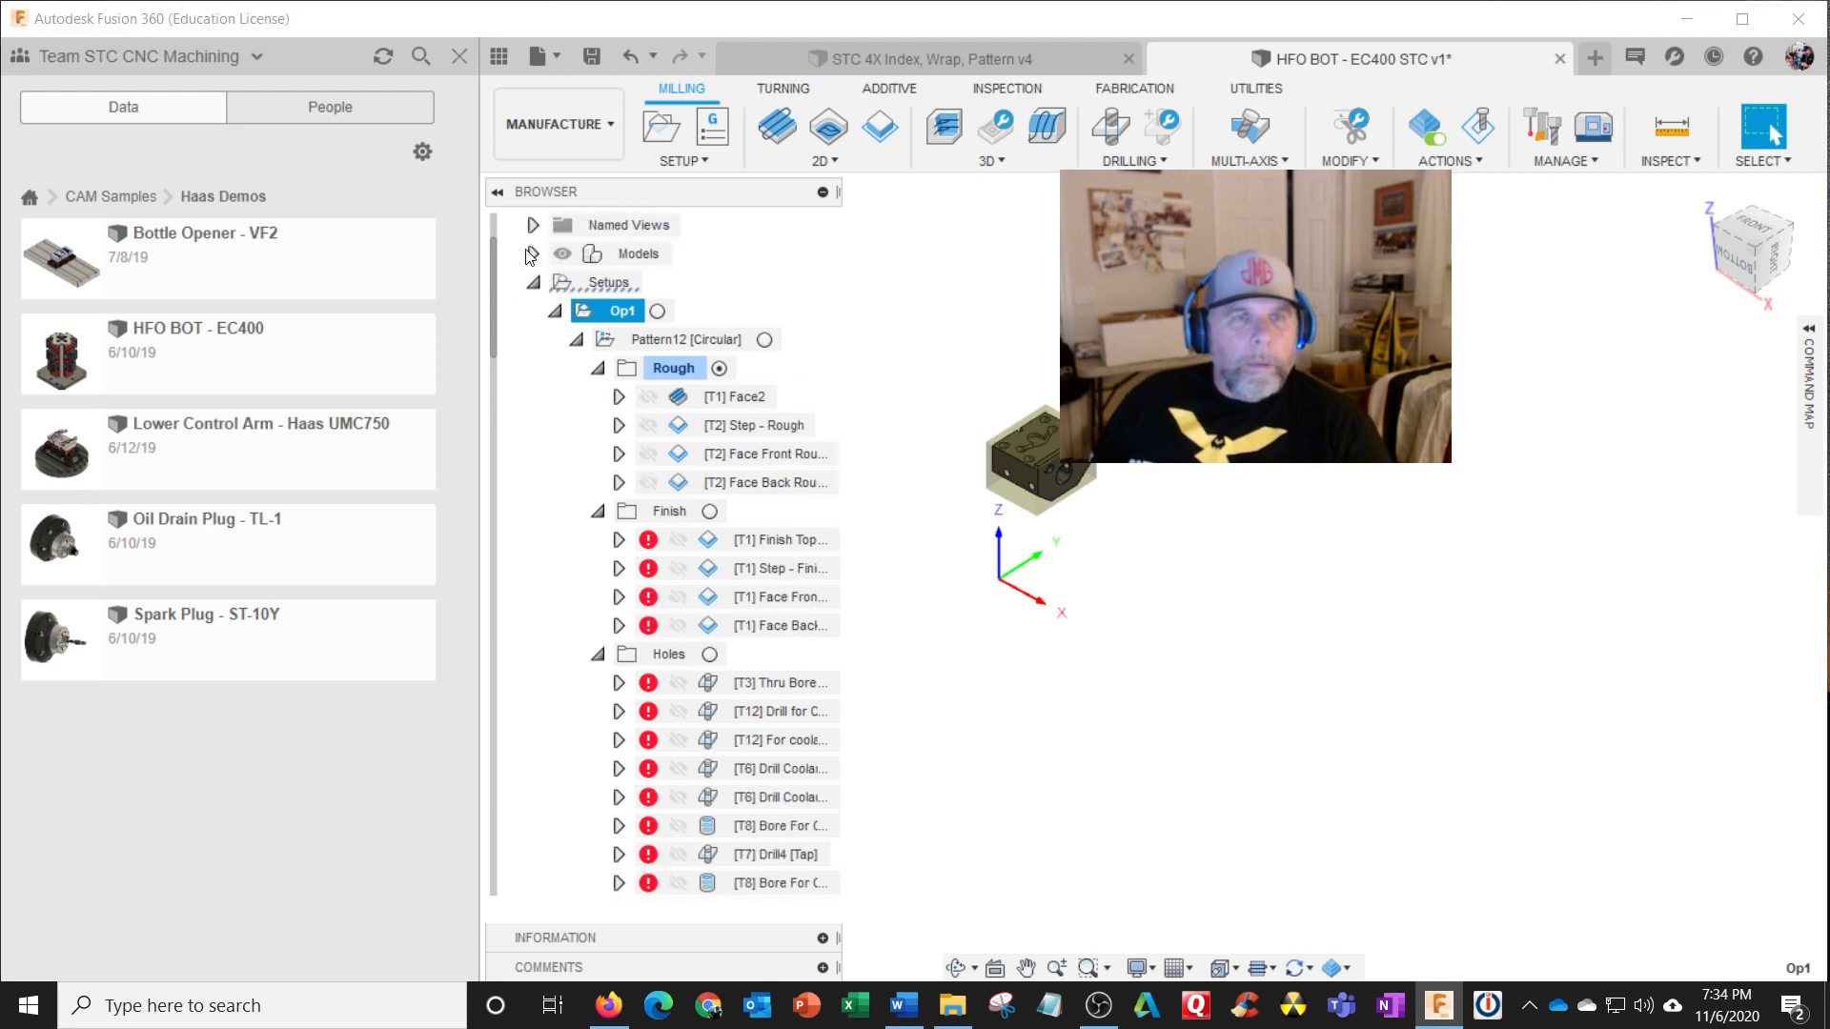
Step: Make the tombstone assembly, both OP-2 Stock bodies and the hidden Basic block for demo components visible in the HFO BOT model
left_click(532, 254)
left_click(557, 284)
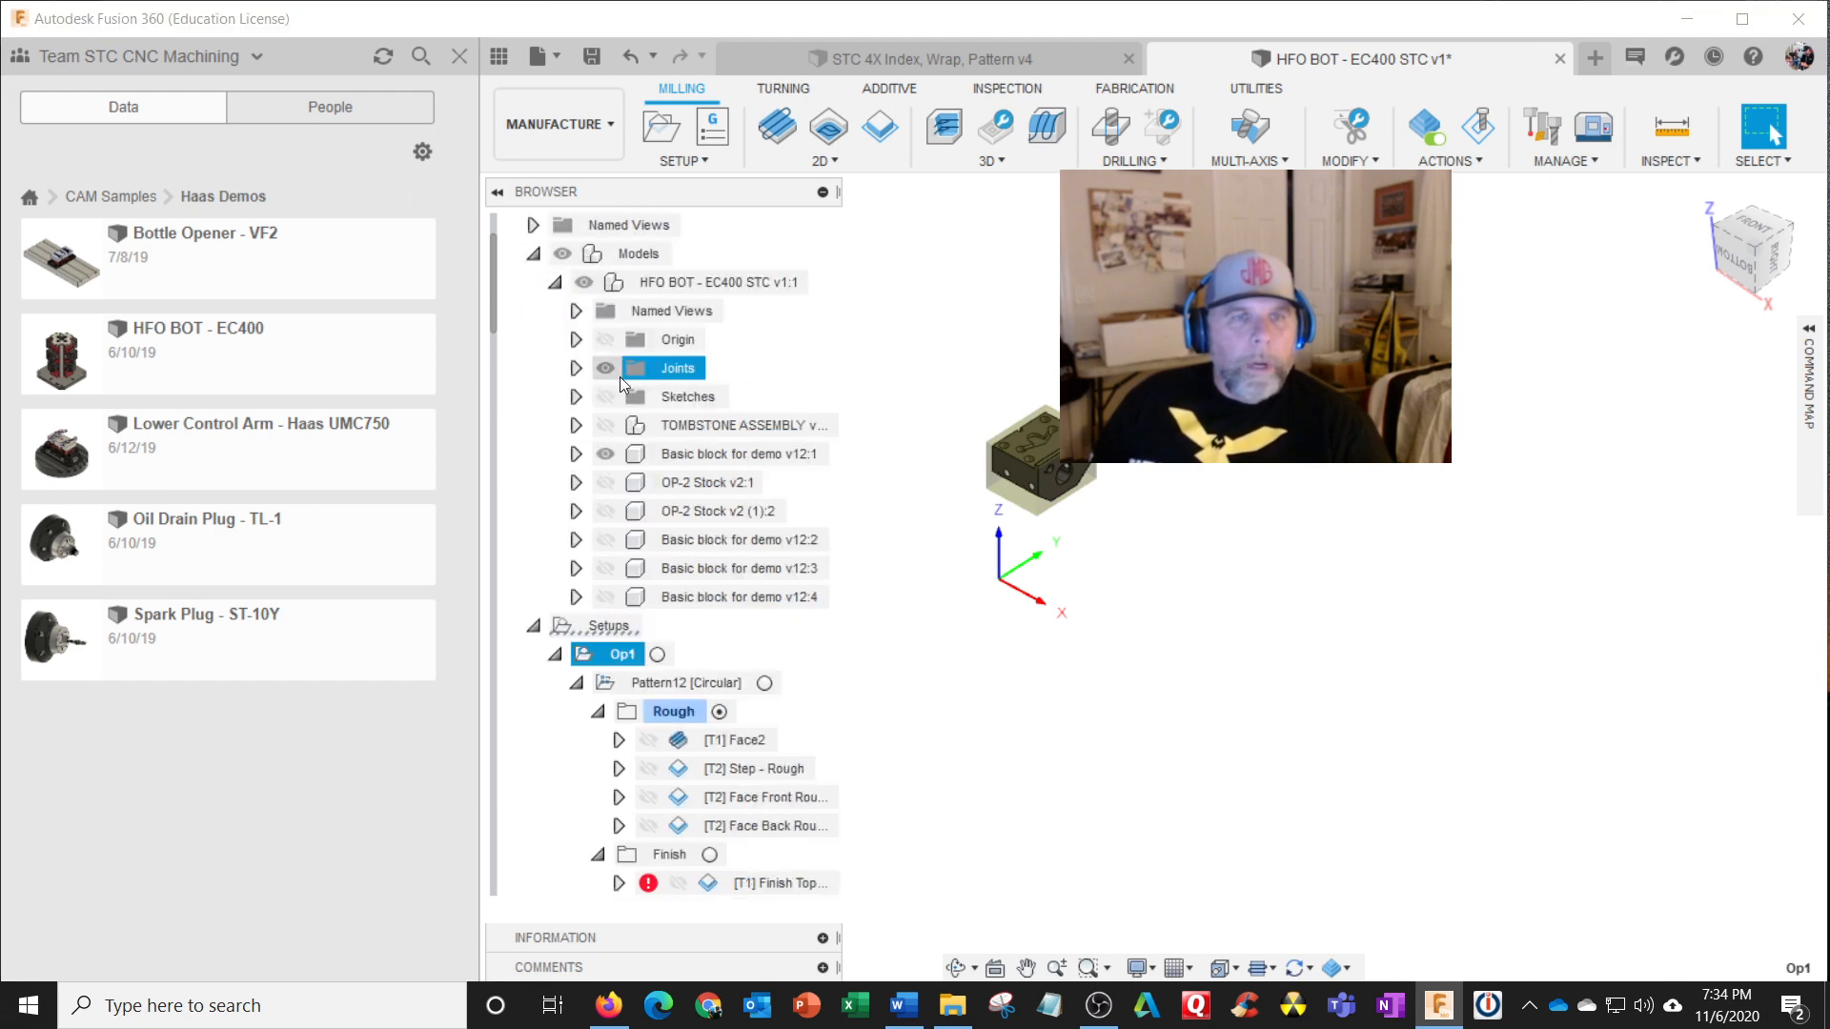
left_click(604, 426)
left_click(604, 425)
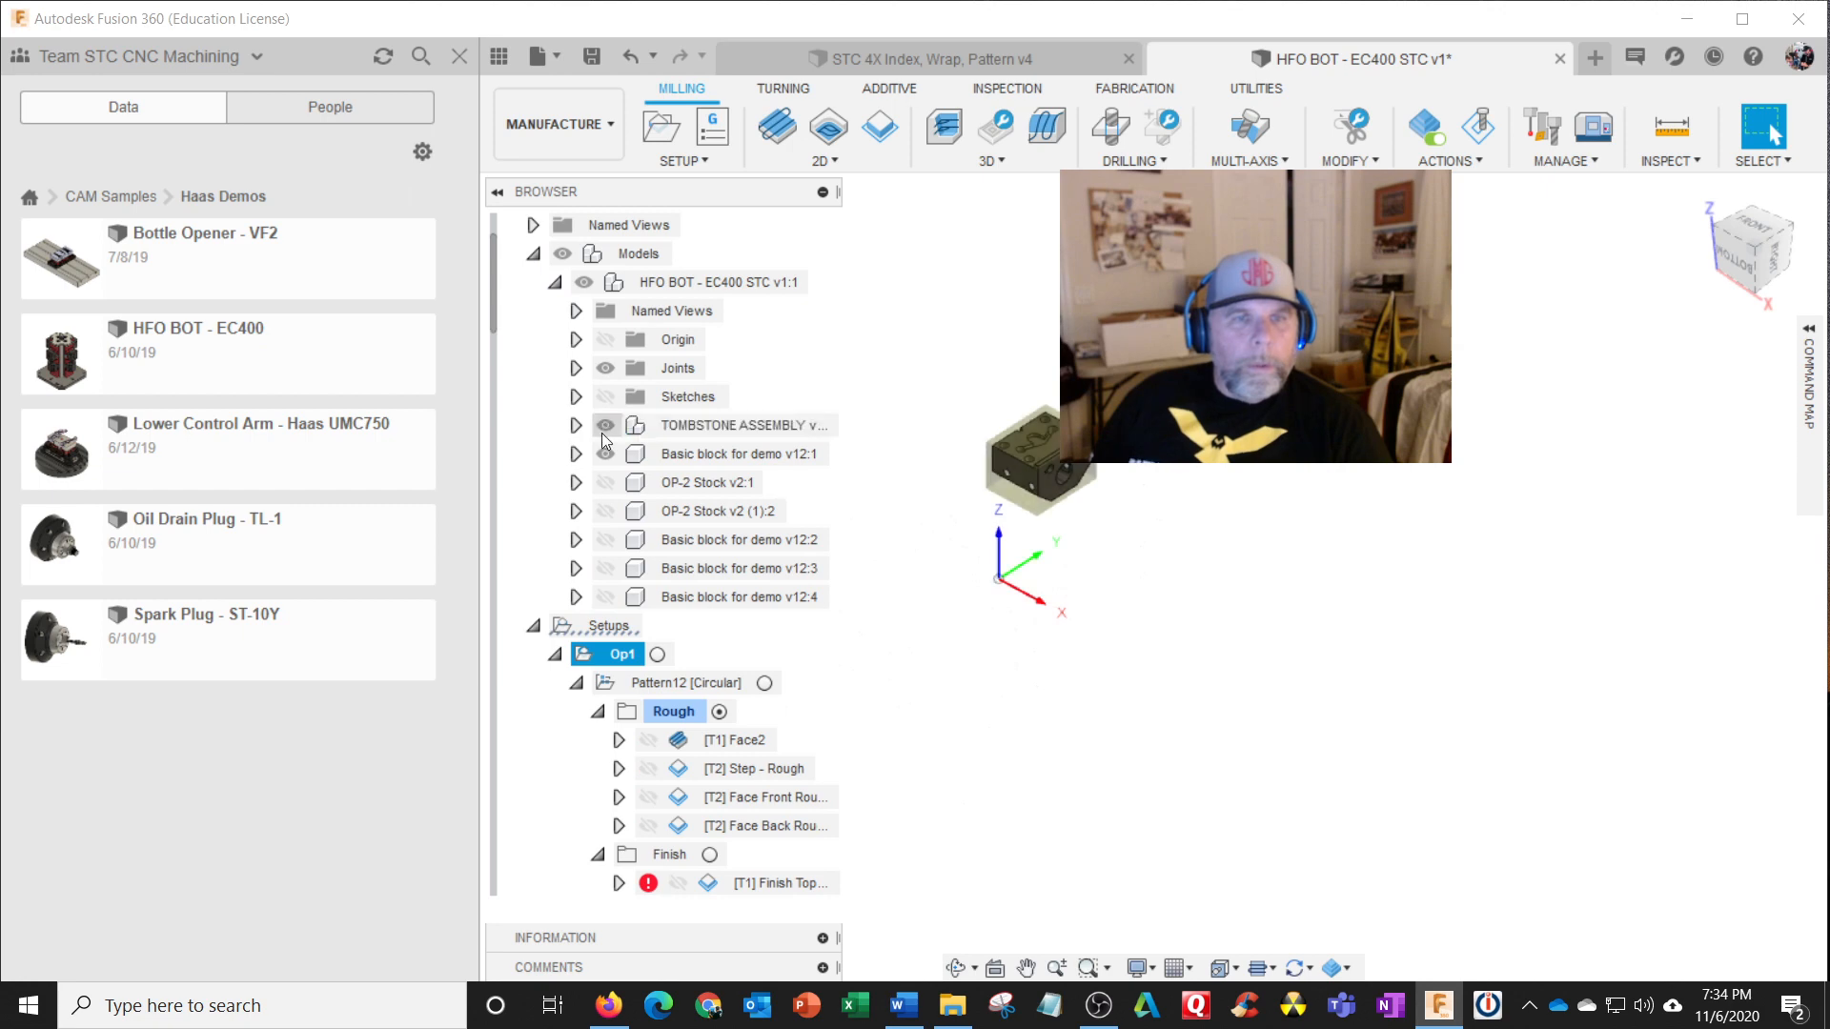
left_click(605, 483)
left_click(608, 515)
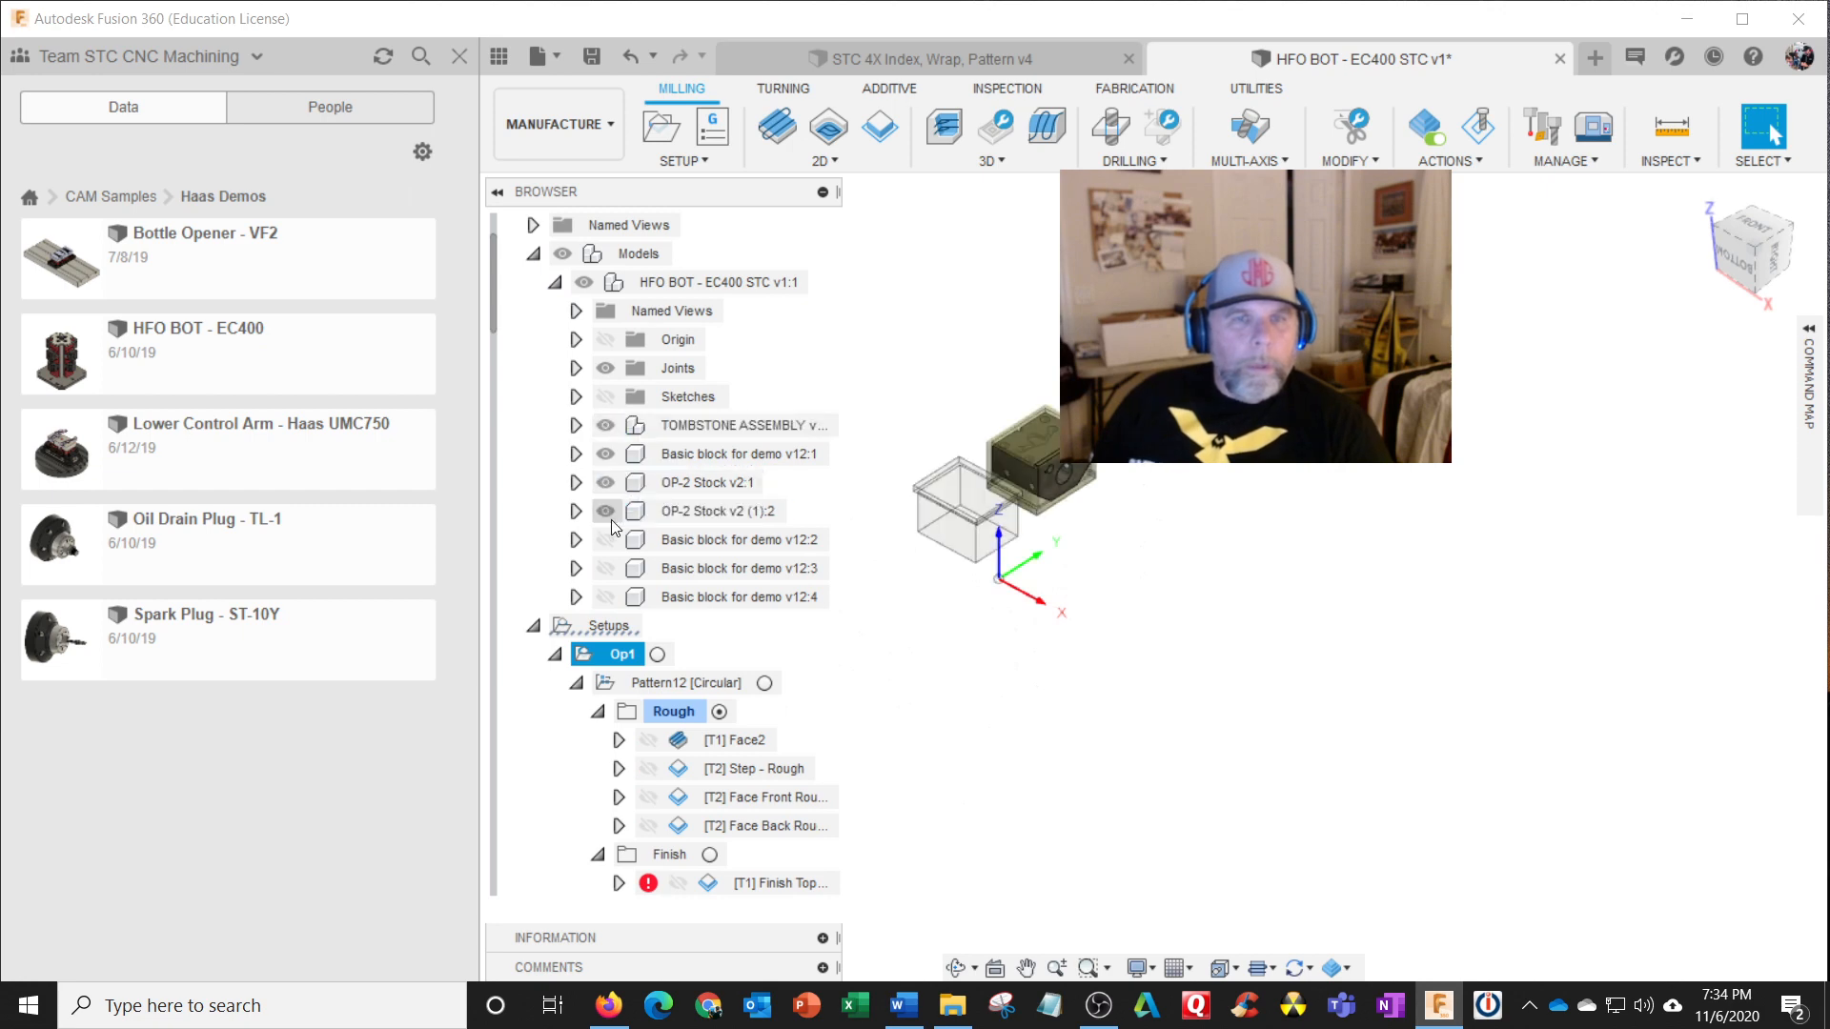
left_click(608, 539)
left_click(604, 568)
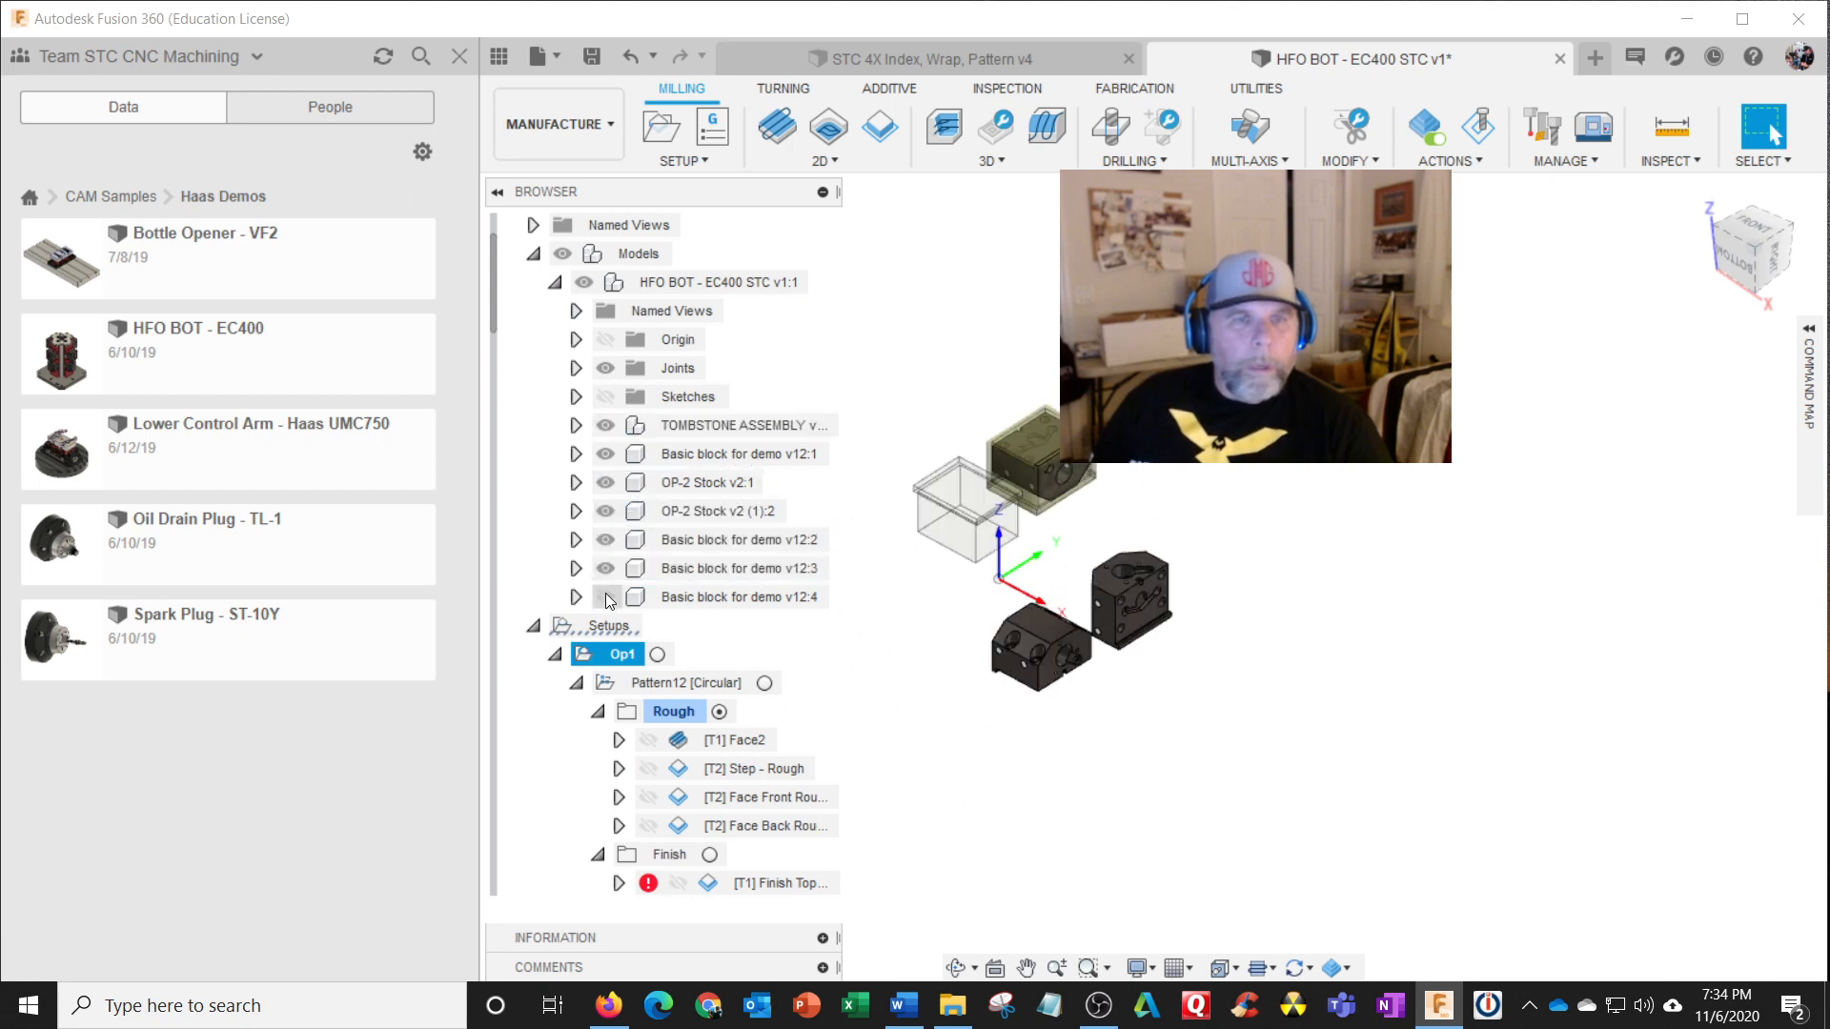
left_click(605, 597)
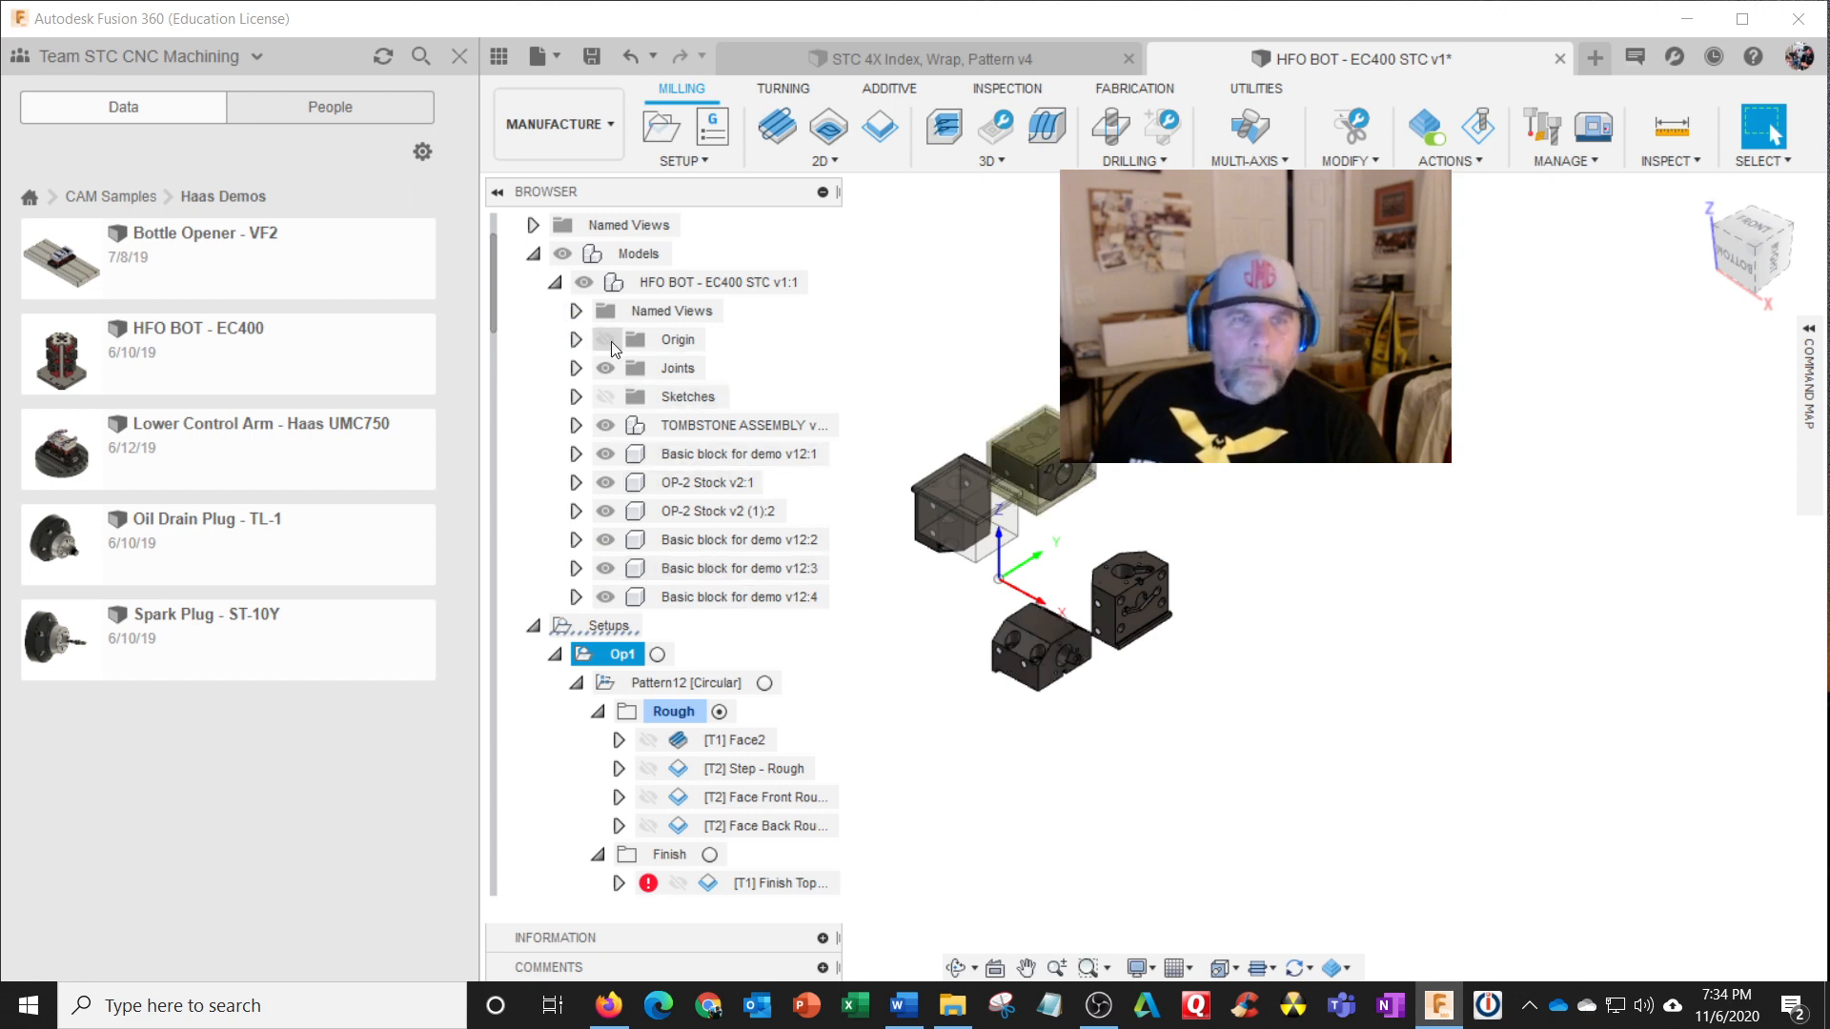
left_click(553, 283)
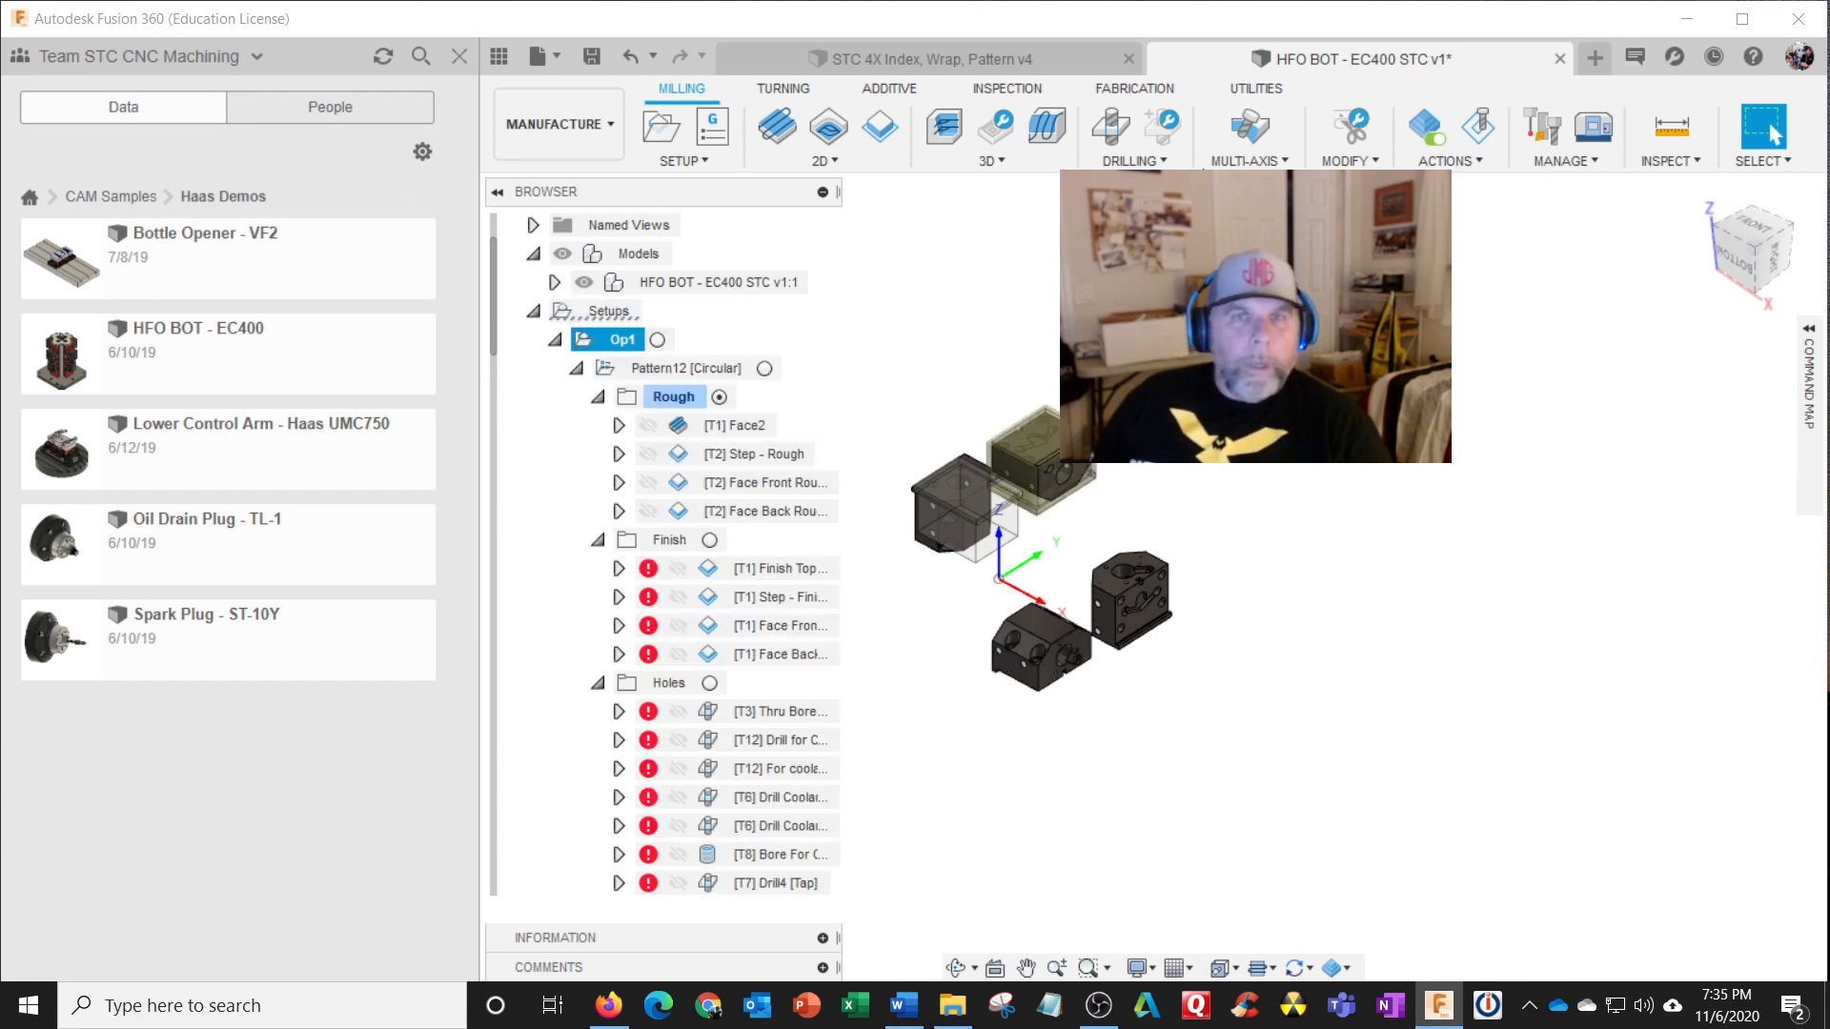
Step: Close the HFO BOT - EC400 STC document without saving and open the HFO BOT - EC400 sample from Haas Demos
left_click(1560, 58)
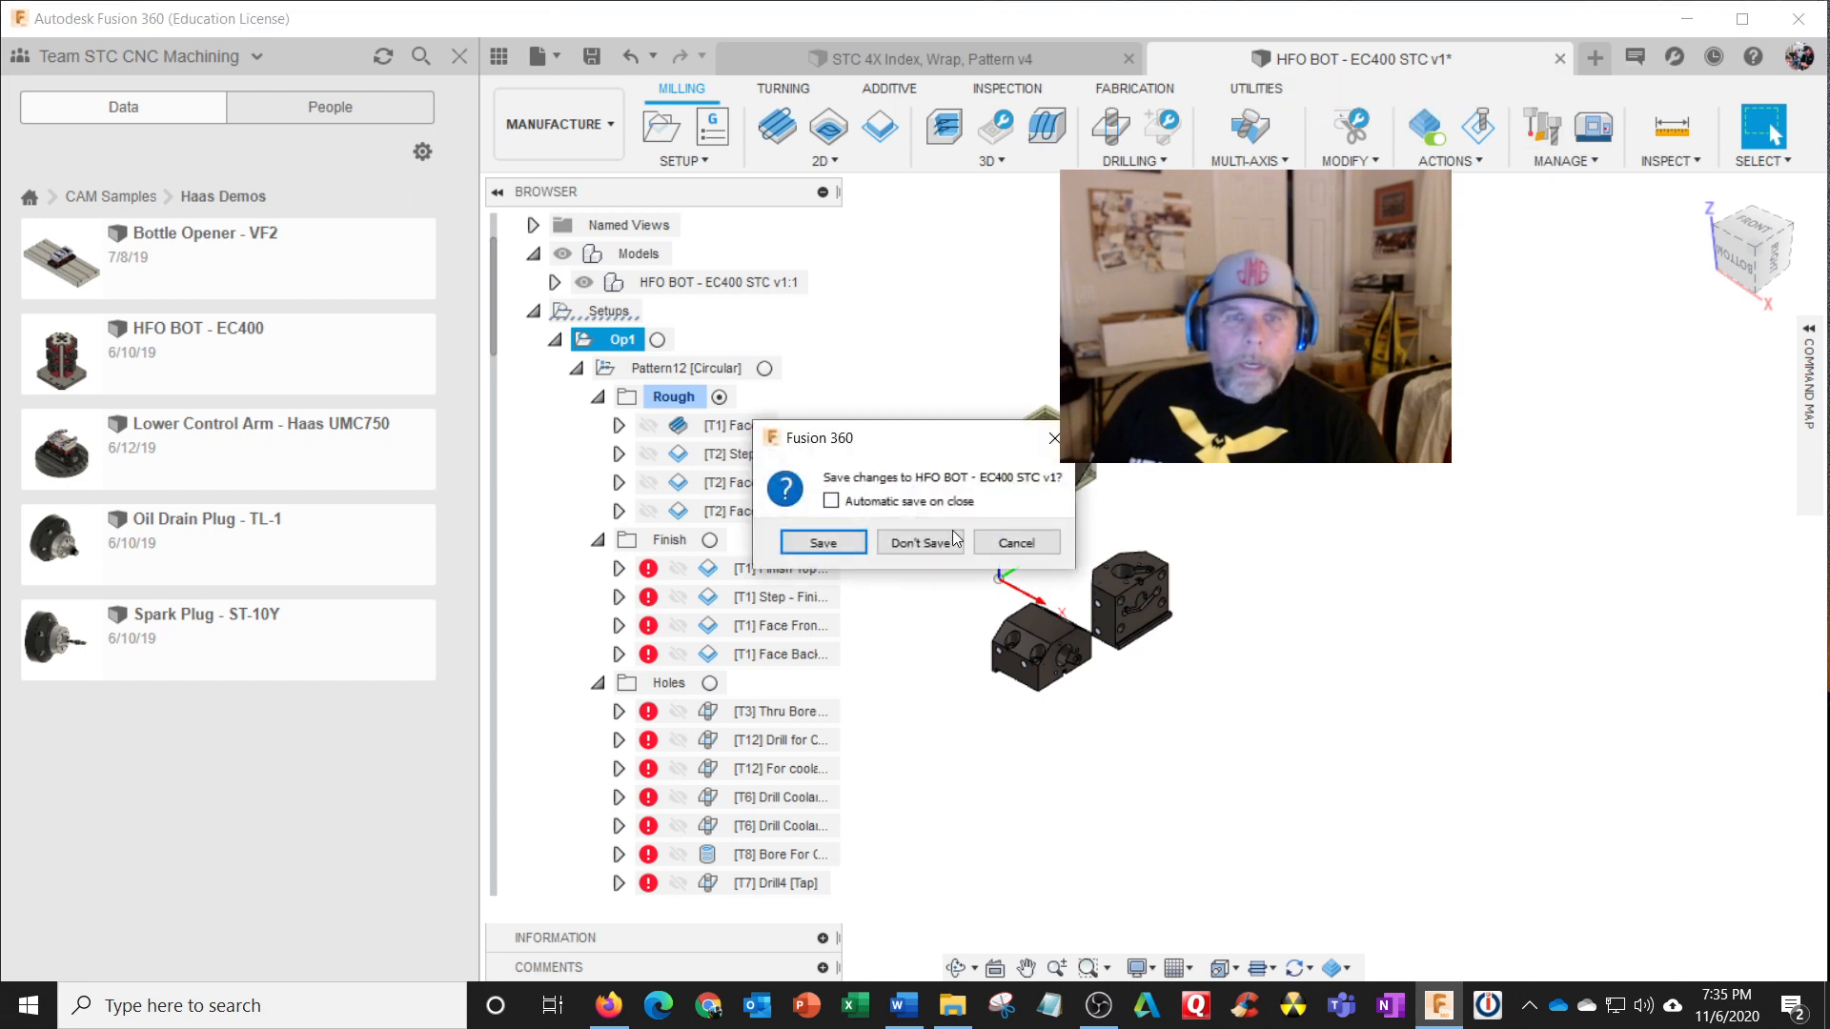
left_click(920, 543)
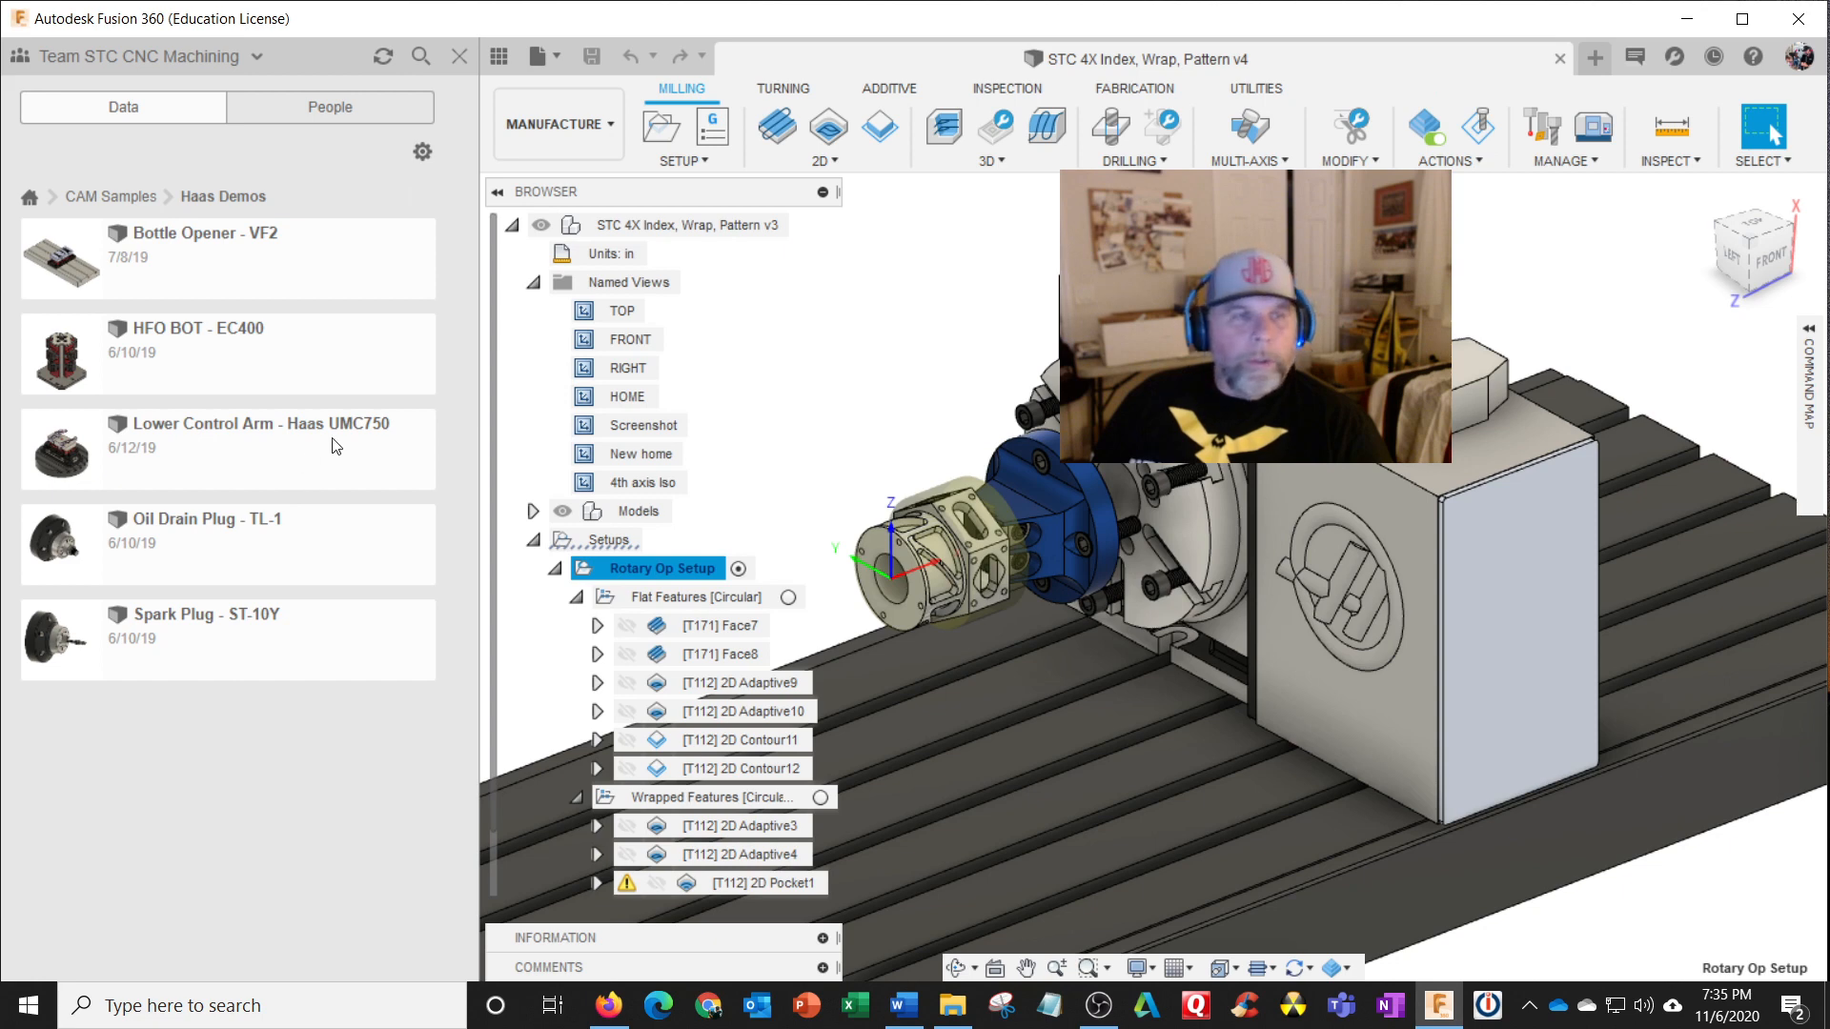
double_click(189, 361)
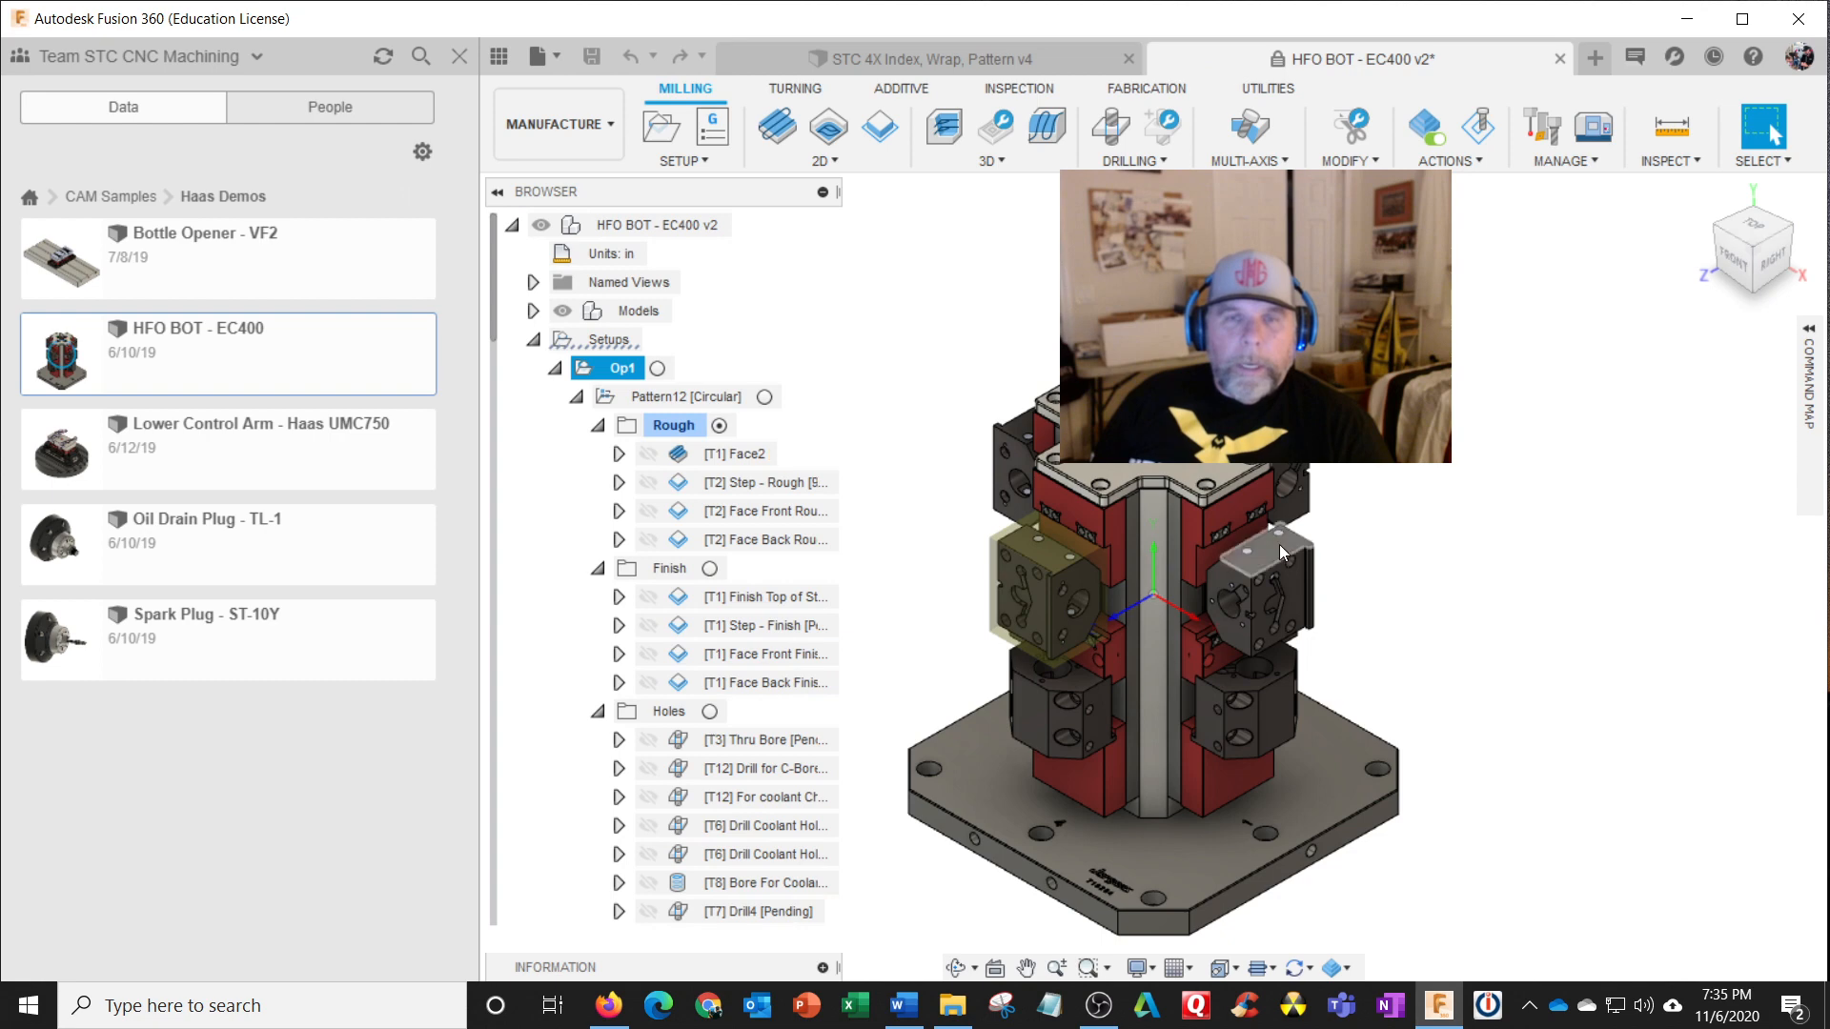
Step: Examine the blocks mounted around the tombstone fixture in the HFO BOT - EC400 sample up close and as a whole
scroll(1251, 608, "up", 5)
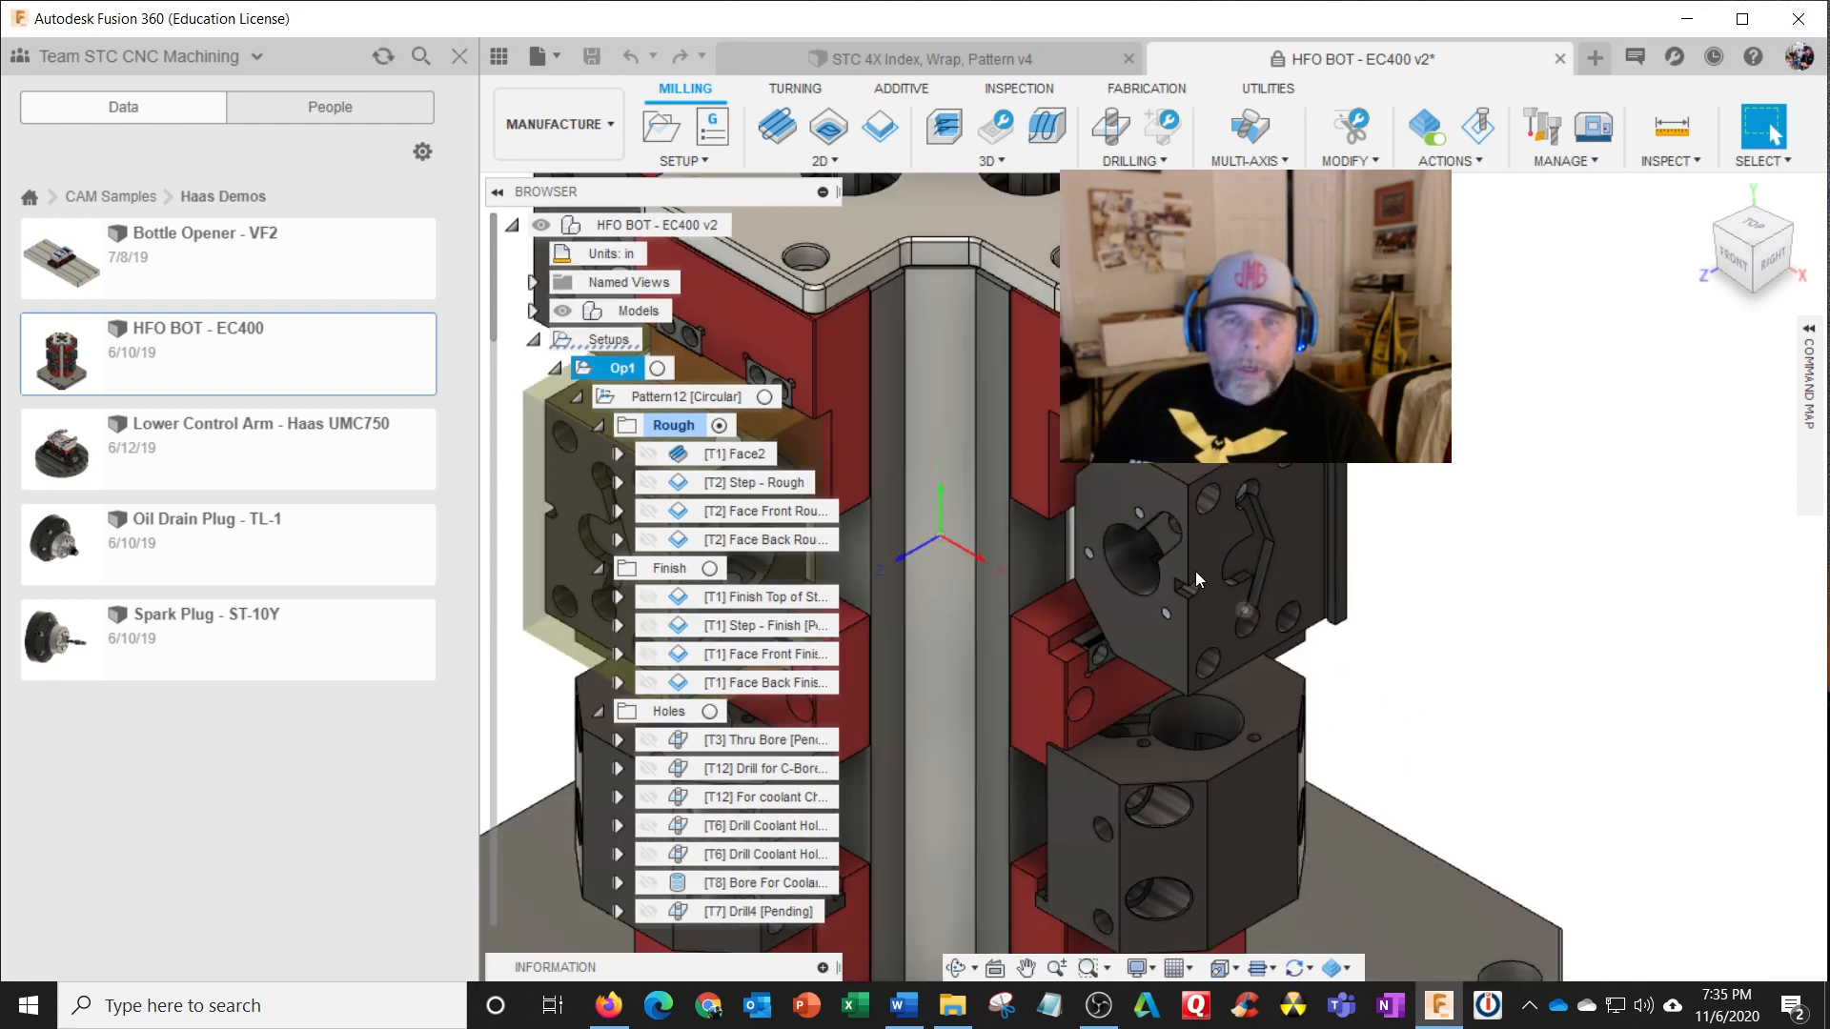
scroll(1194, 570, "up", 4)
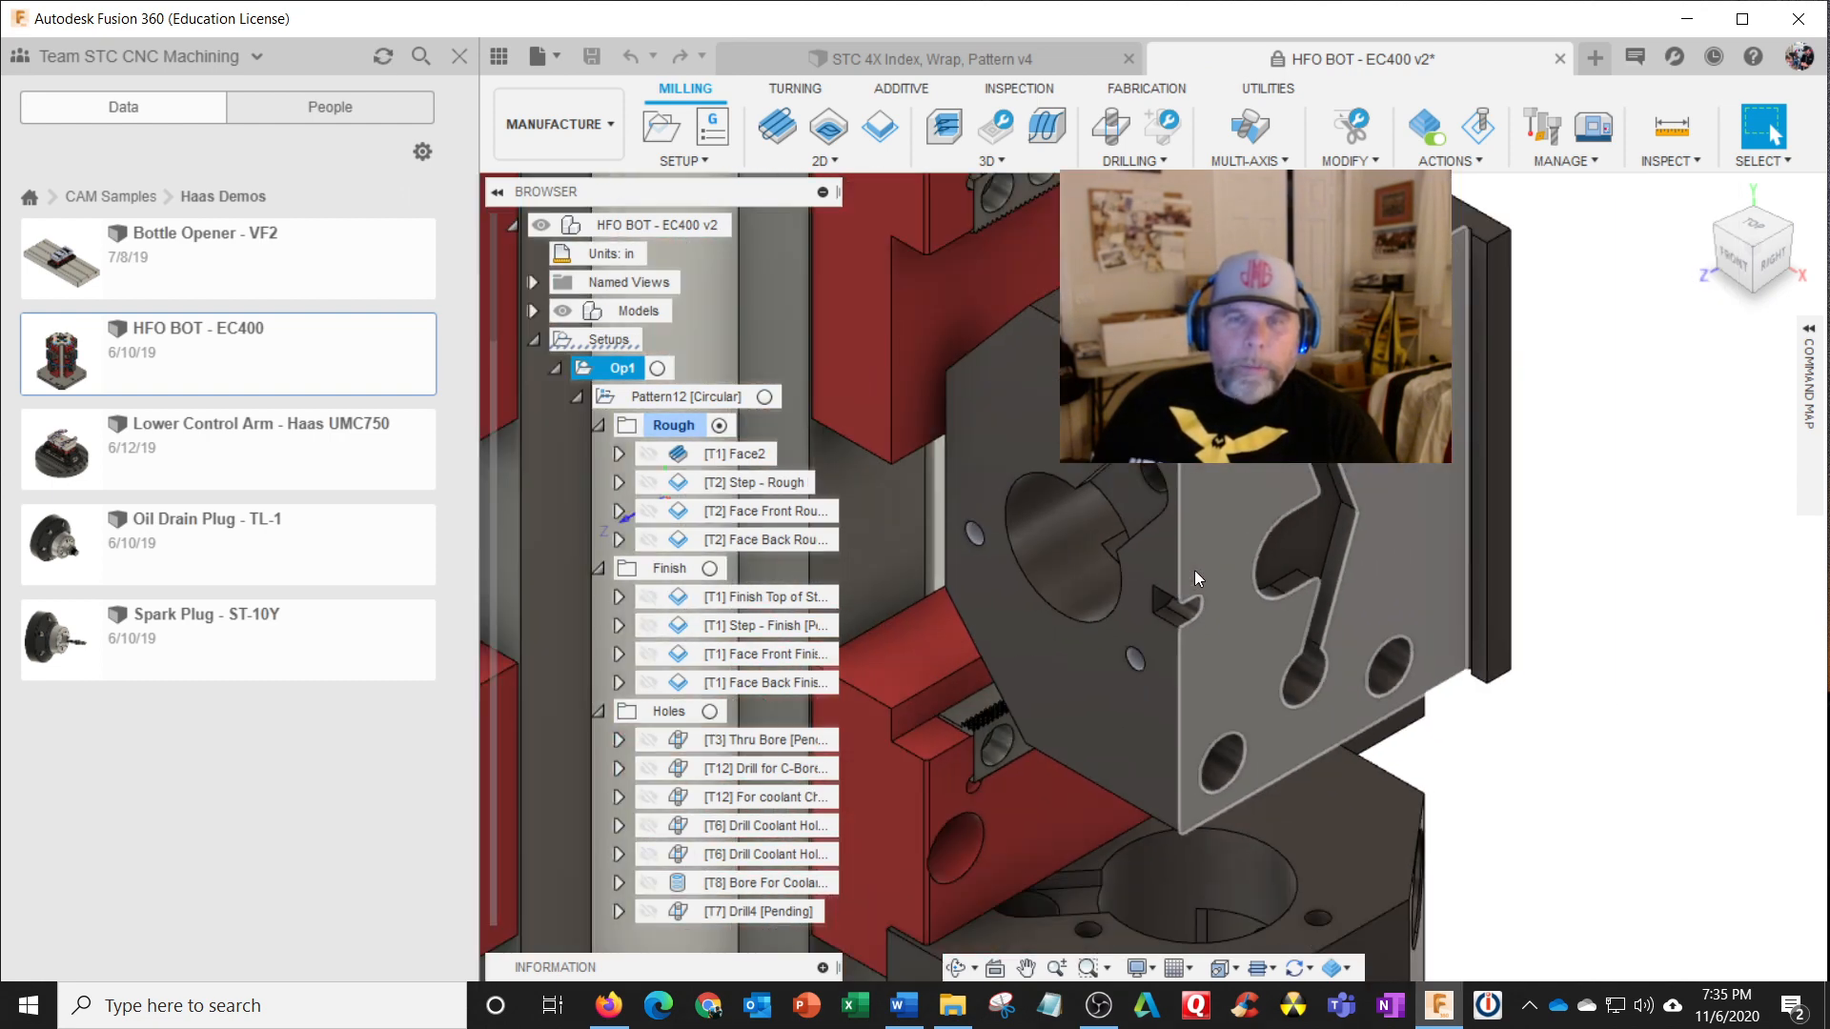
scroll(1194, 570, "down", 3)
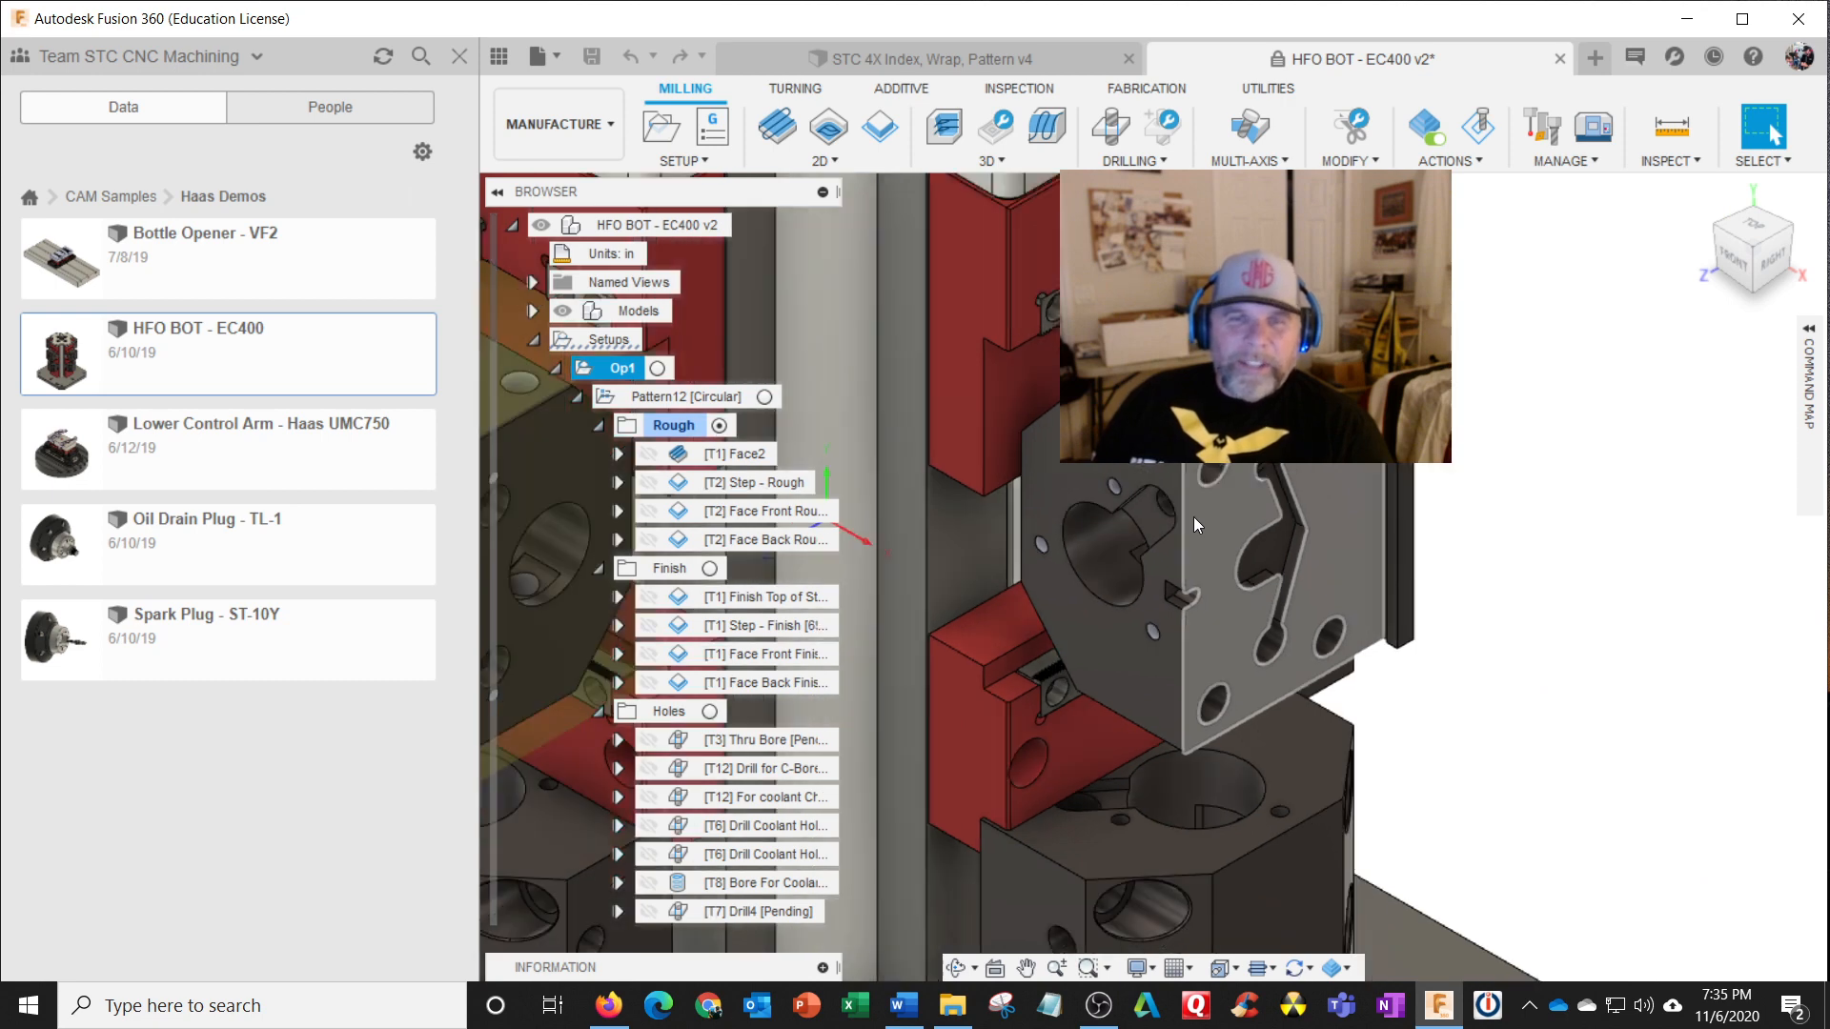
scroll(1194, 517, "down", 5)
scroll(1194, 516, "down", 3)
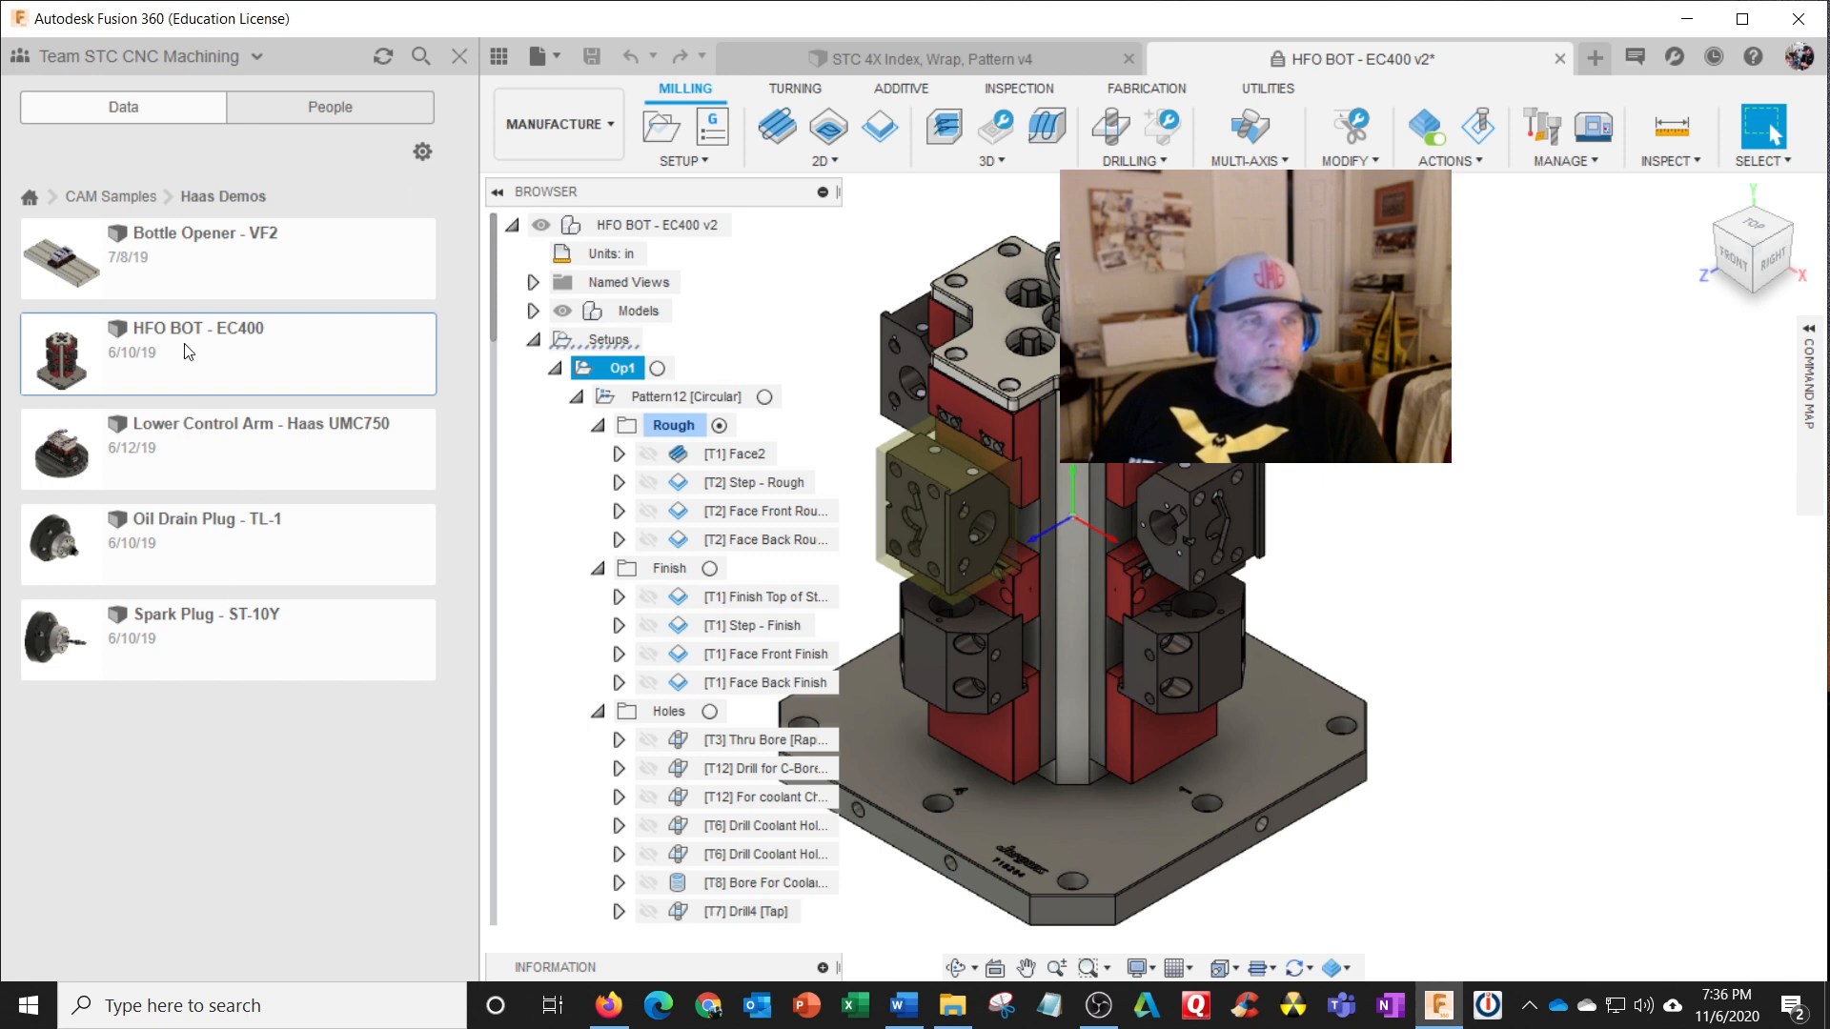
Step: Return to the CAM Samples folder and look through its subfolders and milling, turning and multi-axis sample files
left_click(113, 196)
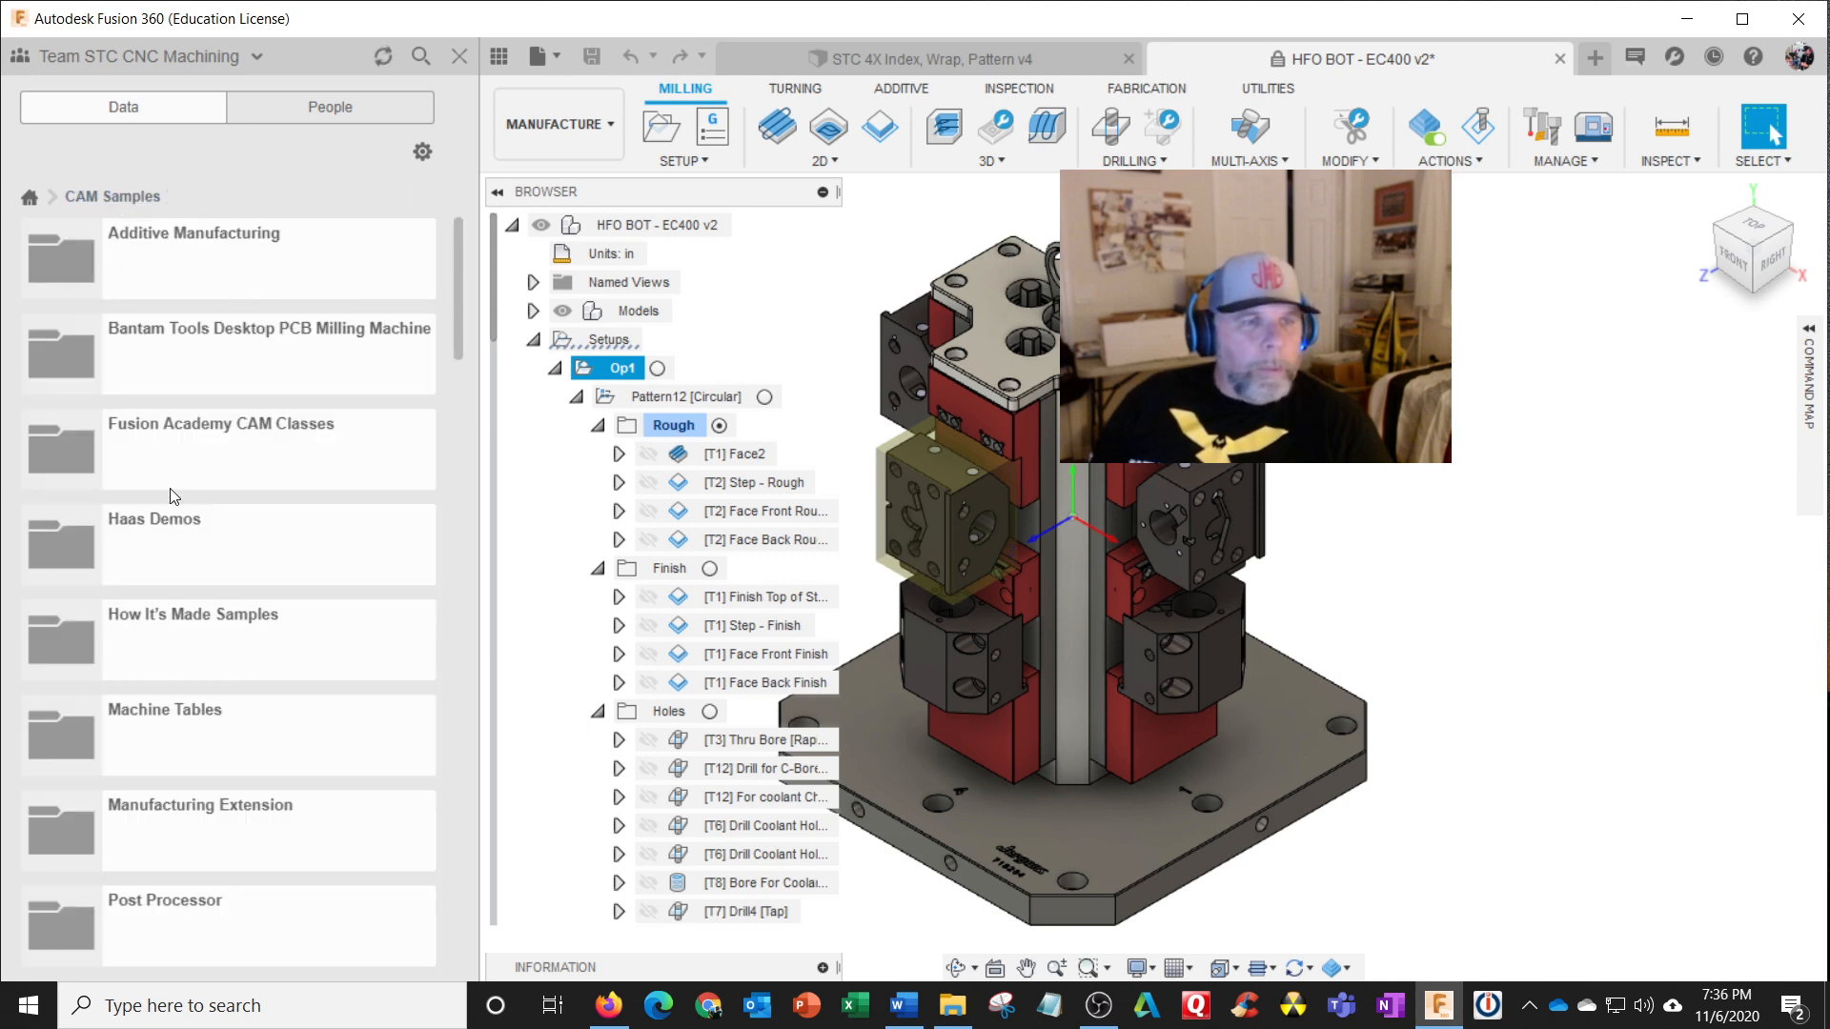
scroll(173, 499, "down", 5)
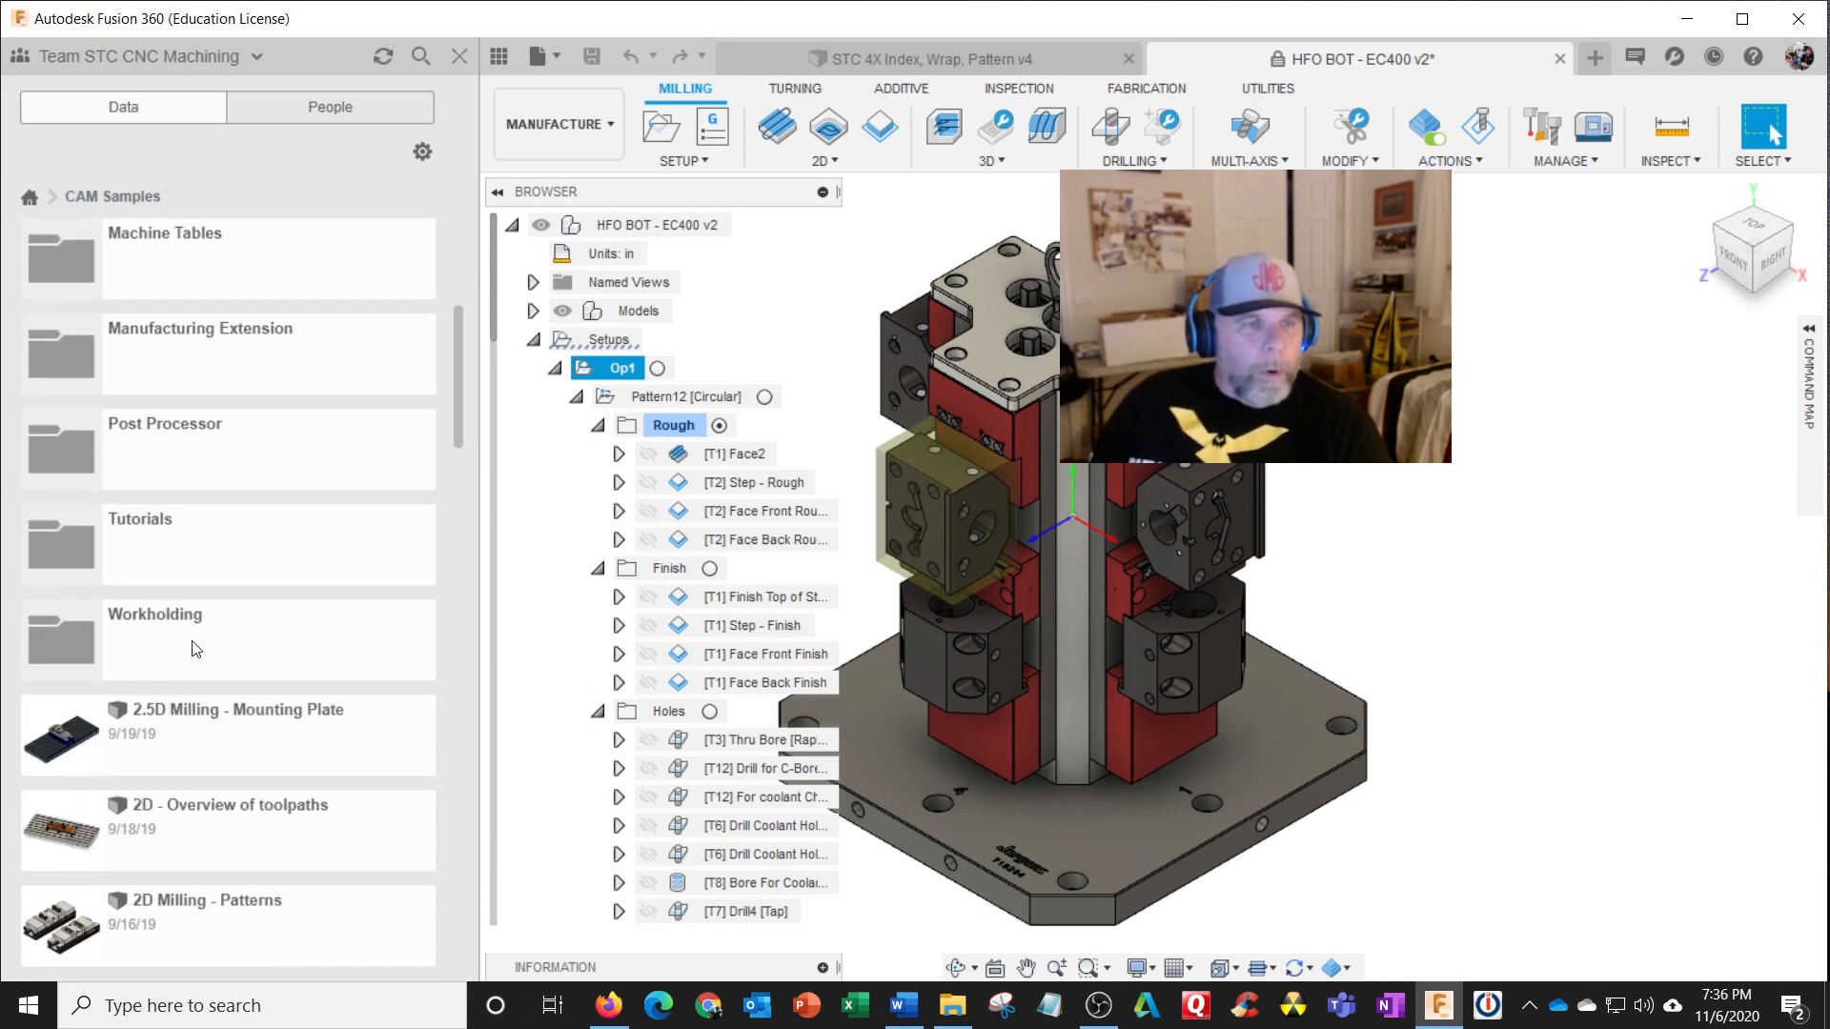
scroll(193, 644, "down", 3)
scroll(192, 640, "down", 2)
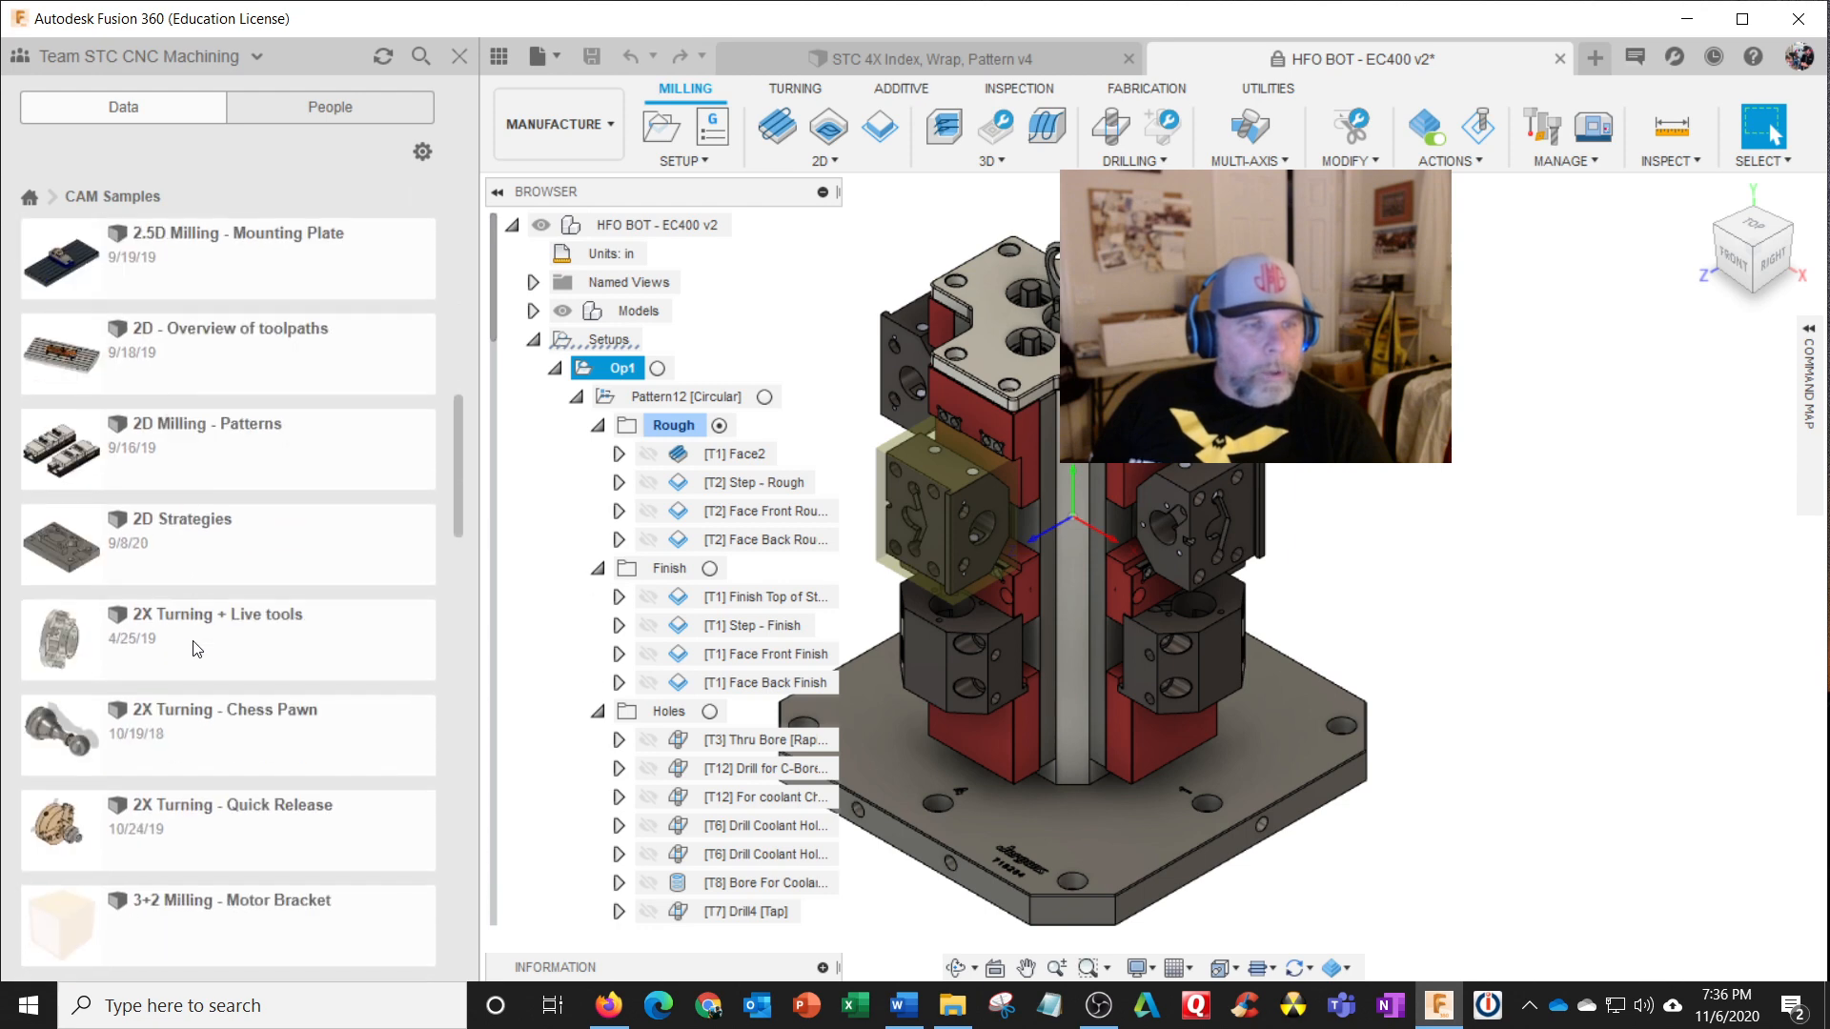
scroll(205, 488, "down", 3)
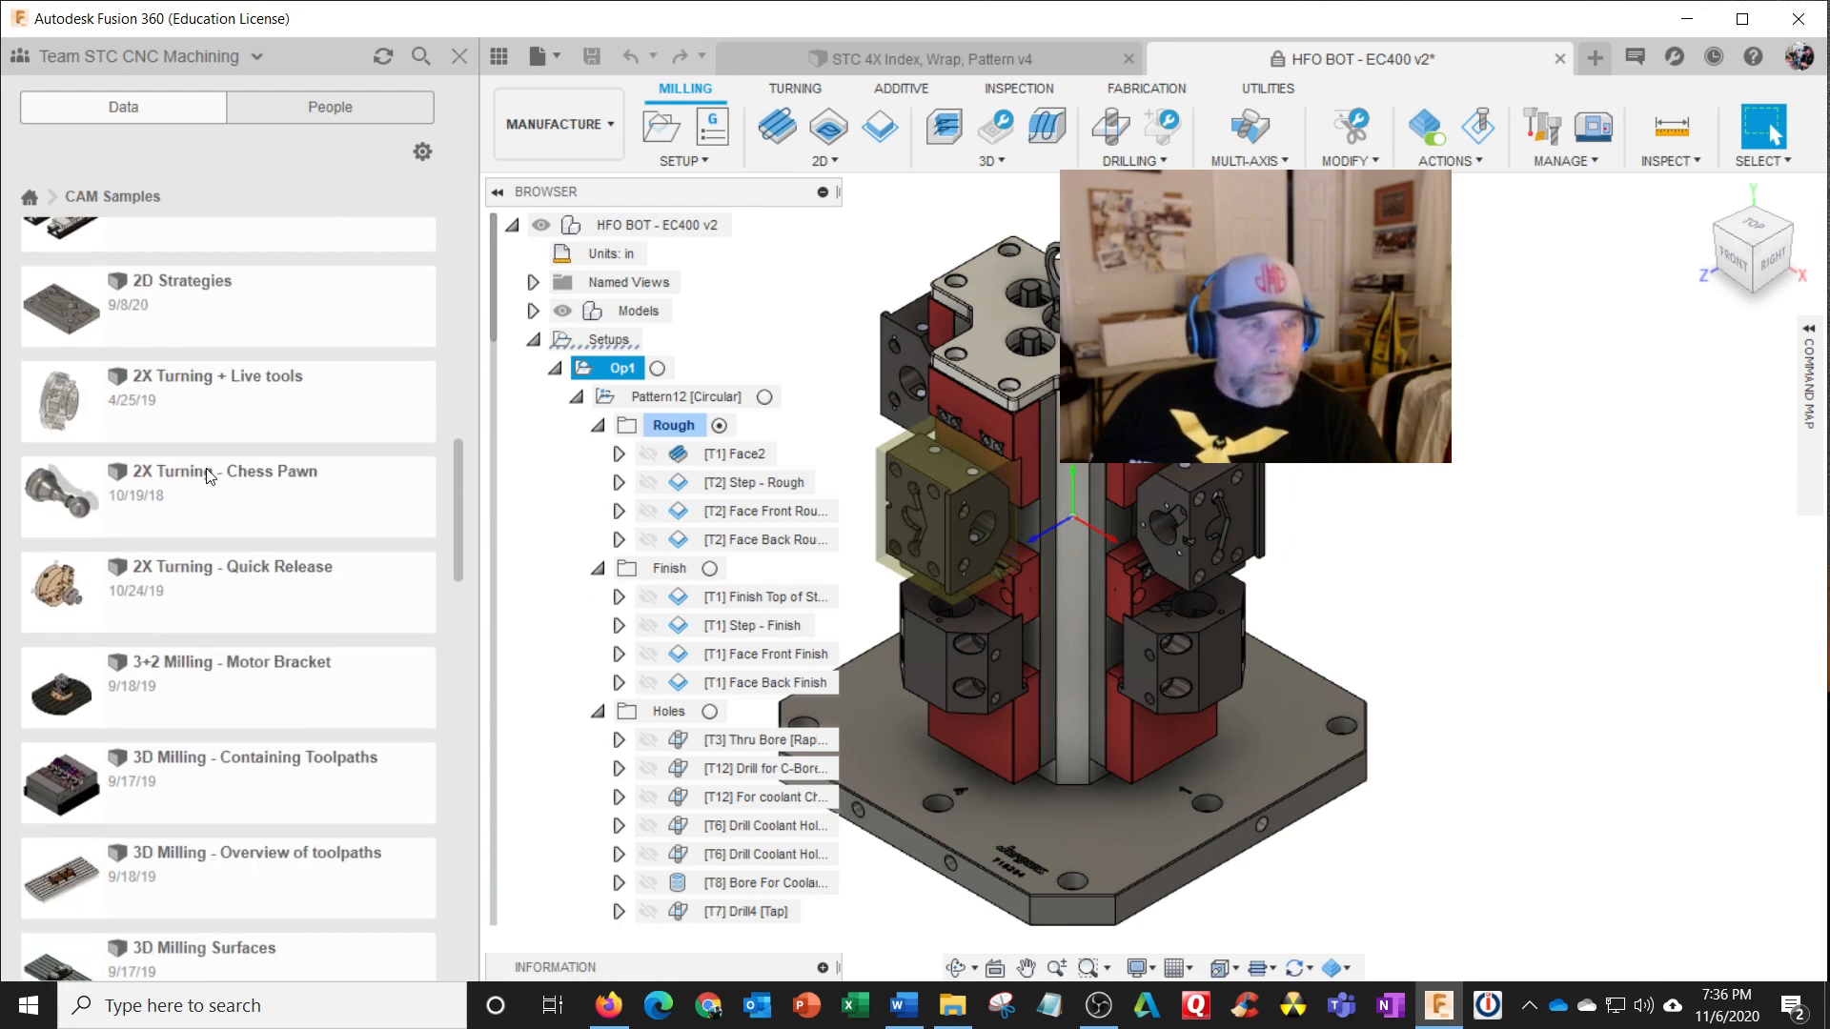
scroll(215, 493, "down", 6)
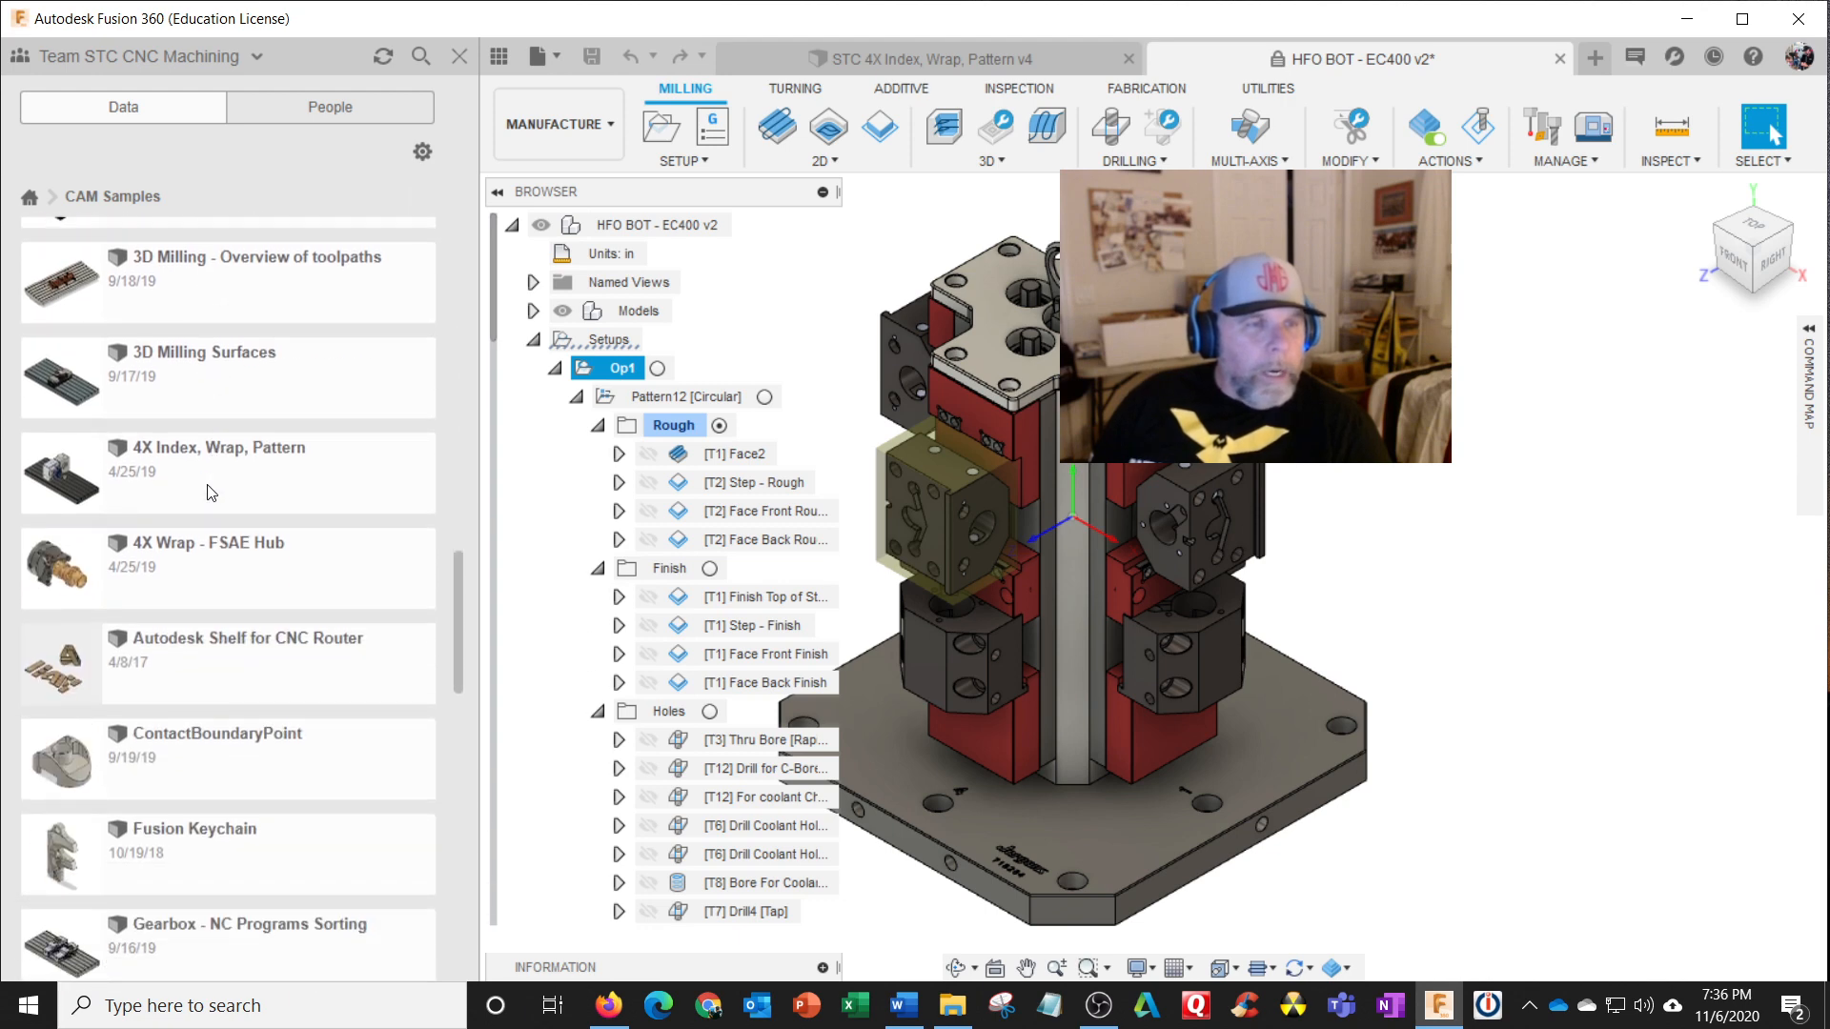
scroll(314, 517, "down", 5)
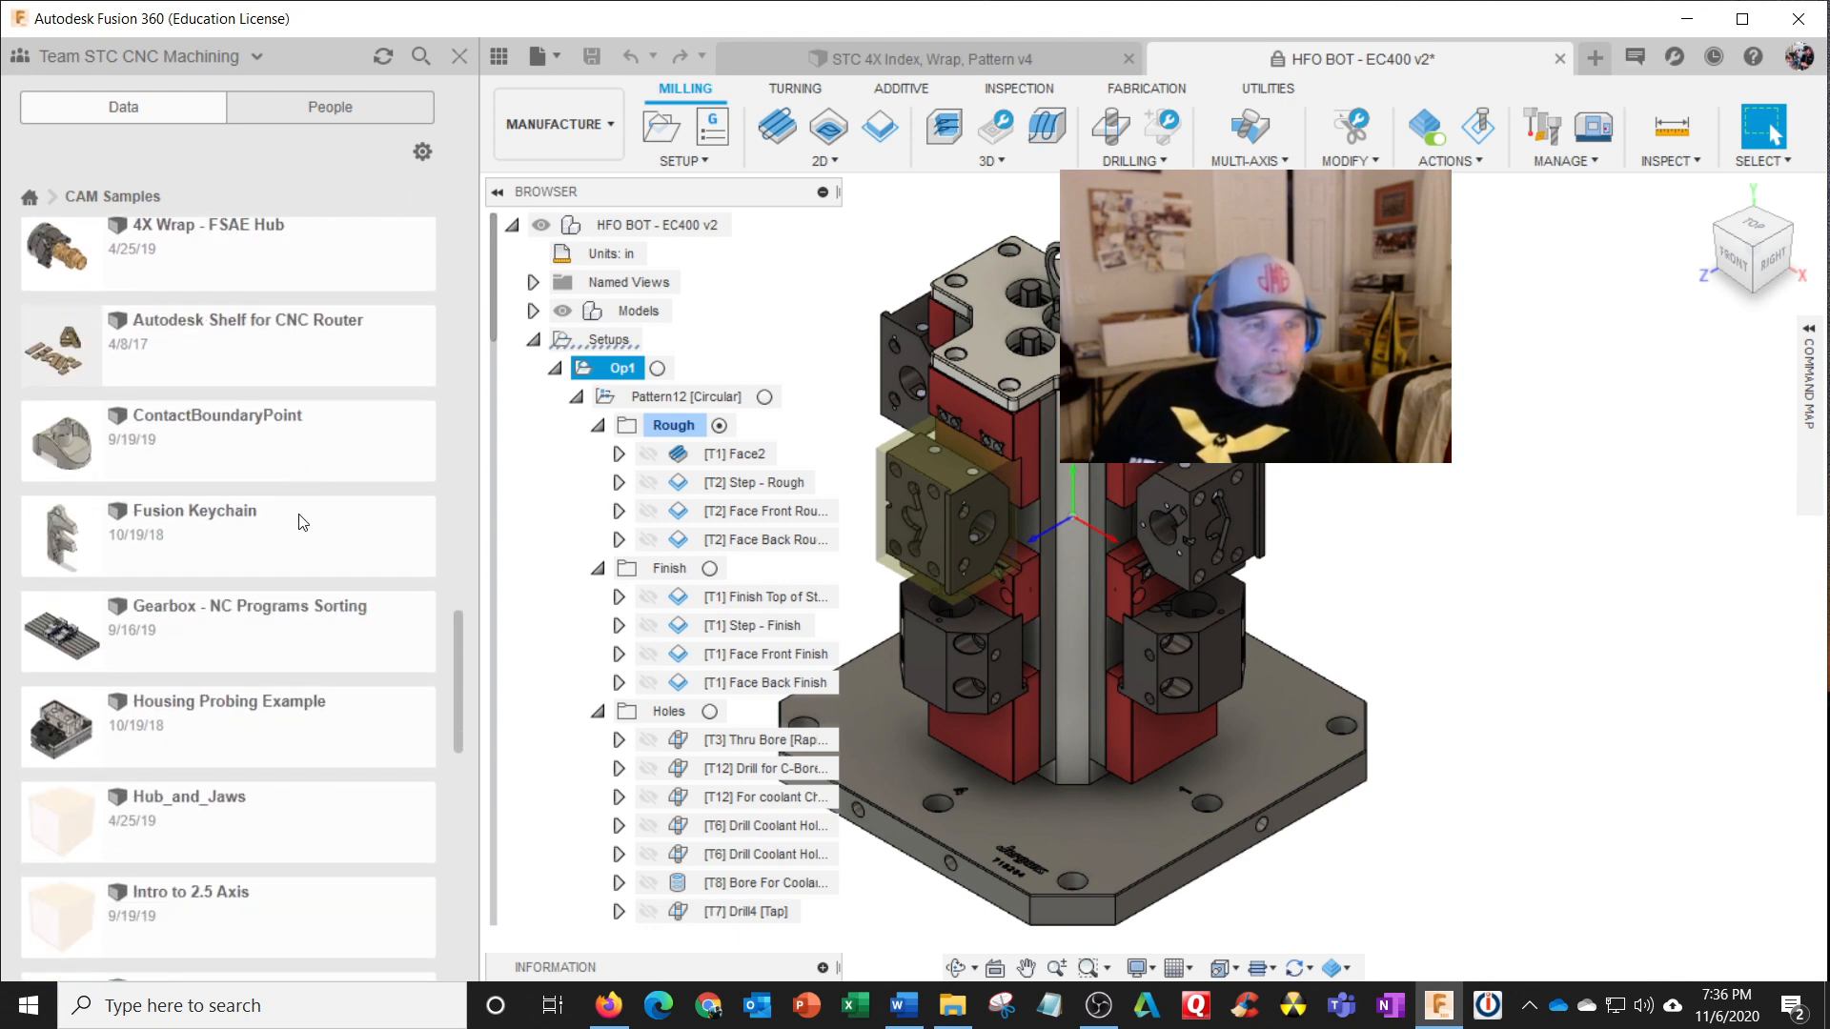
scroll(300, 522, "down", 4)
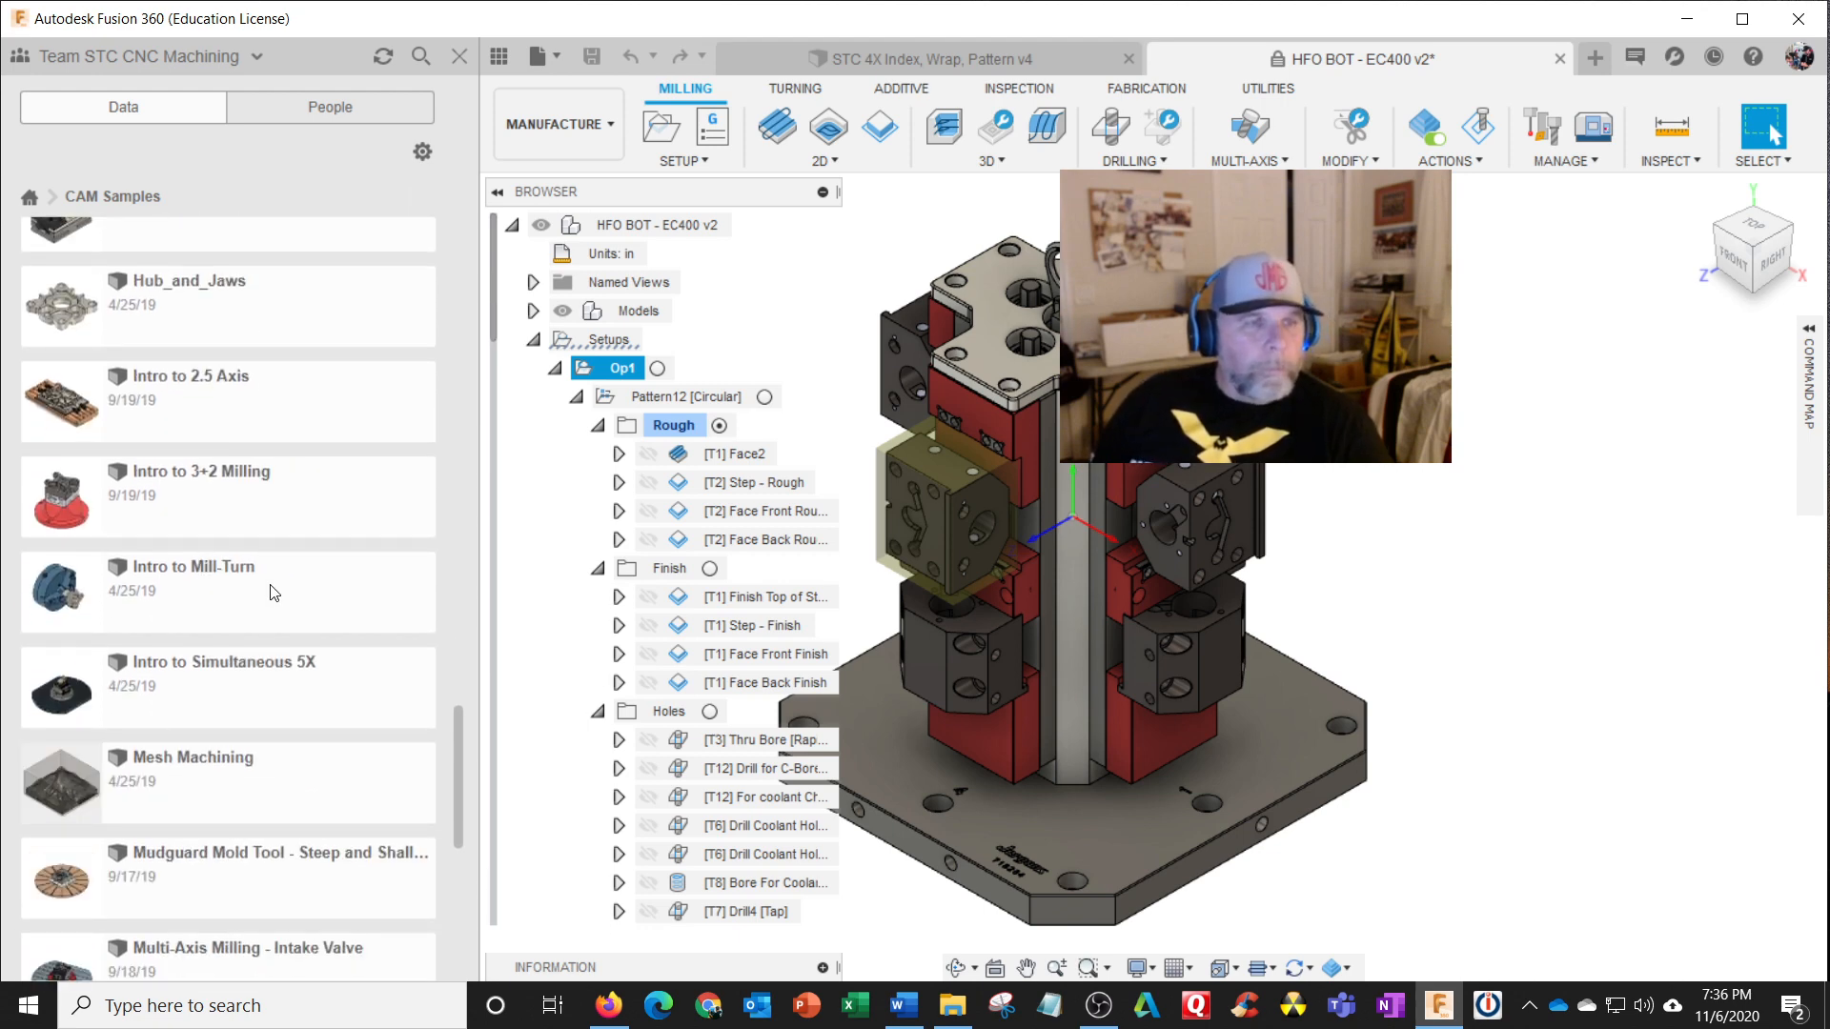
scroll(274, 593, "up", 15)
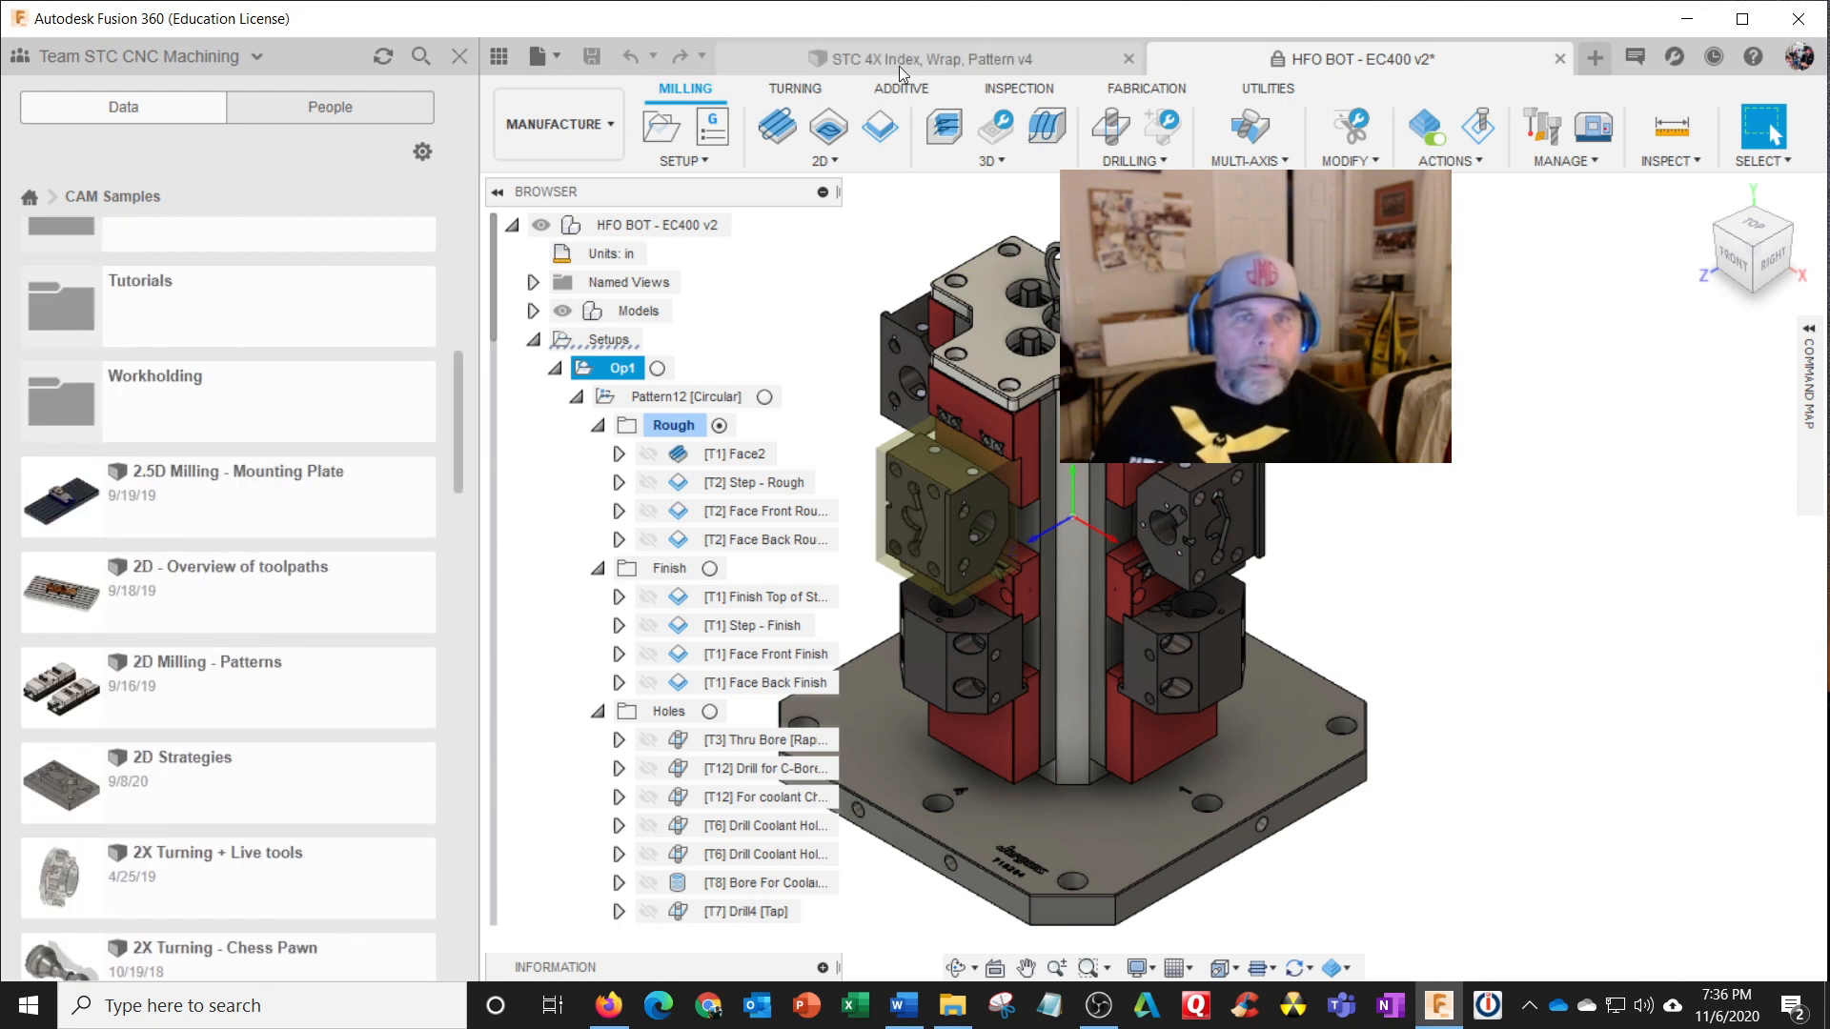
Step: Switch to the STC 4X Index, Wrap, Pattern document and examine the part and blue fixture on the rotary axis
left_click(899, 63)
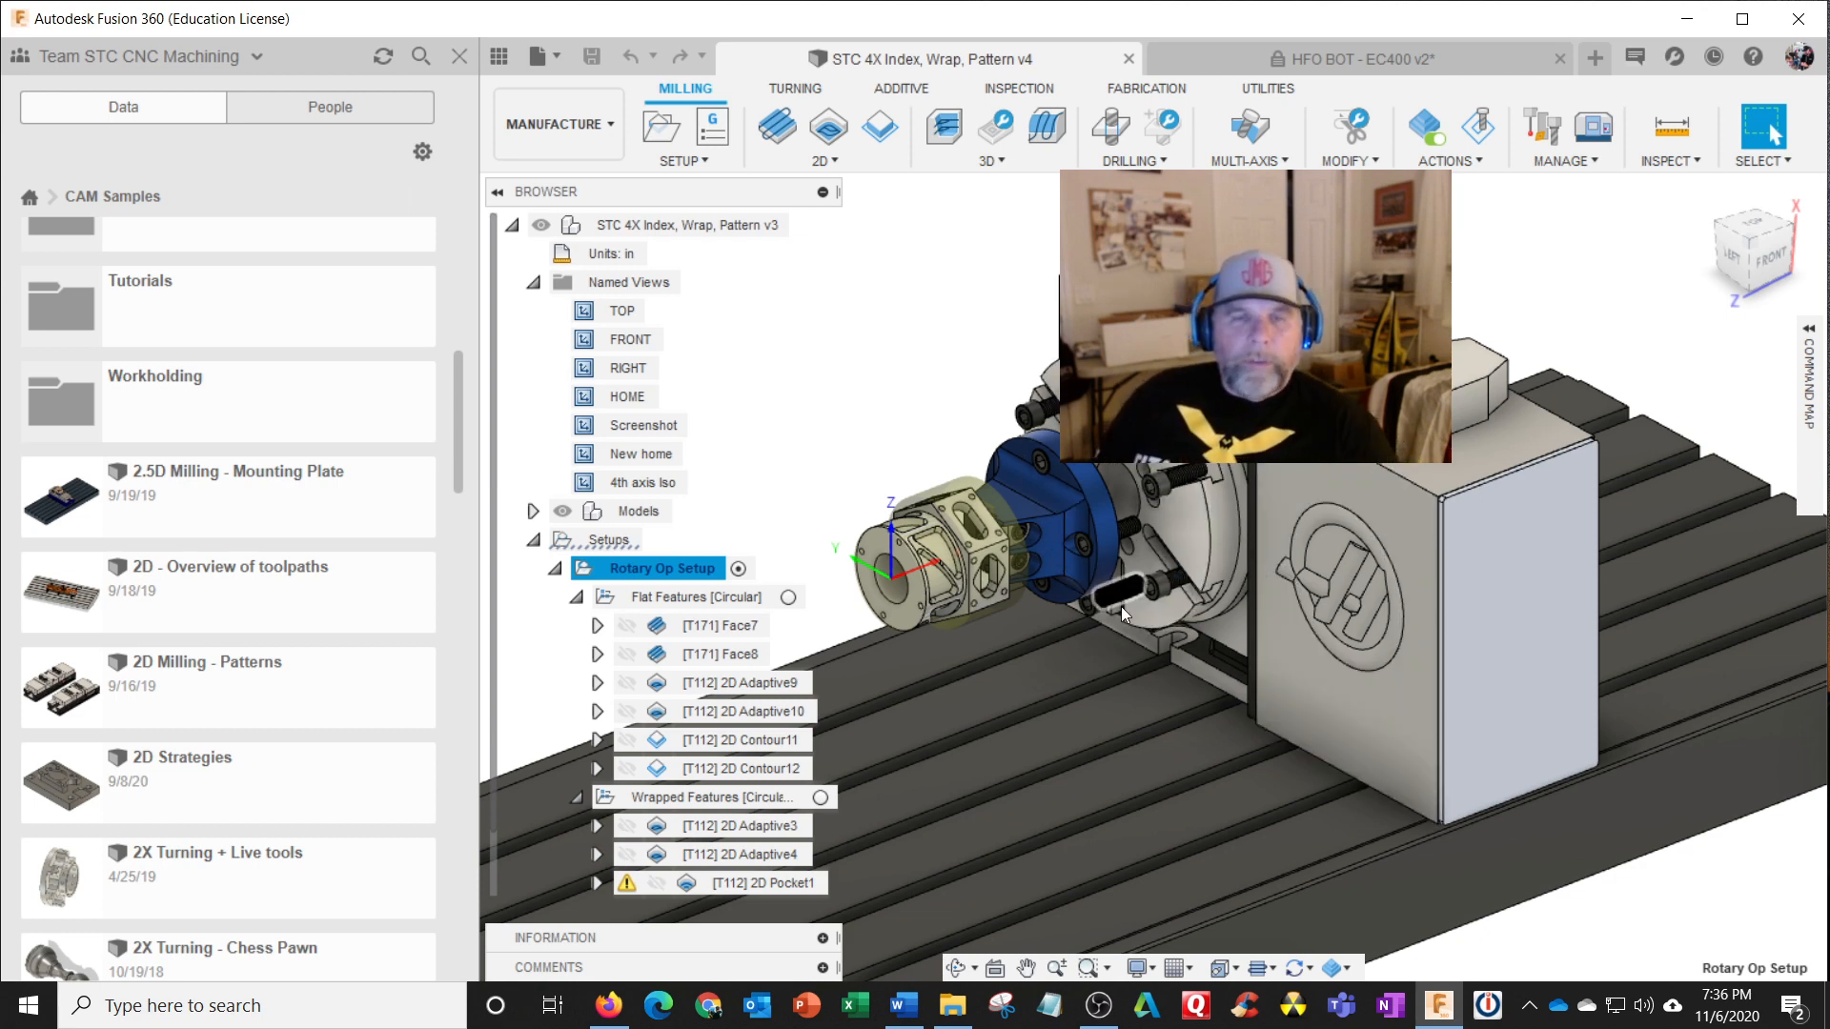
scroll(943, 591, "up", 5)
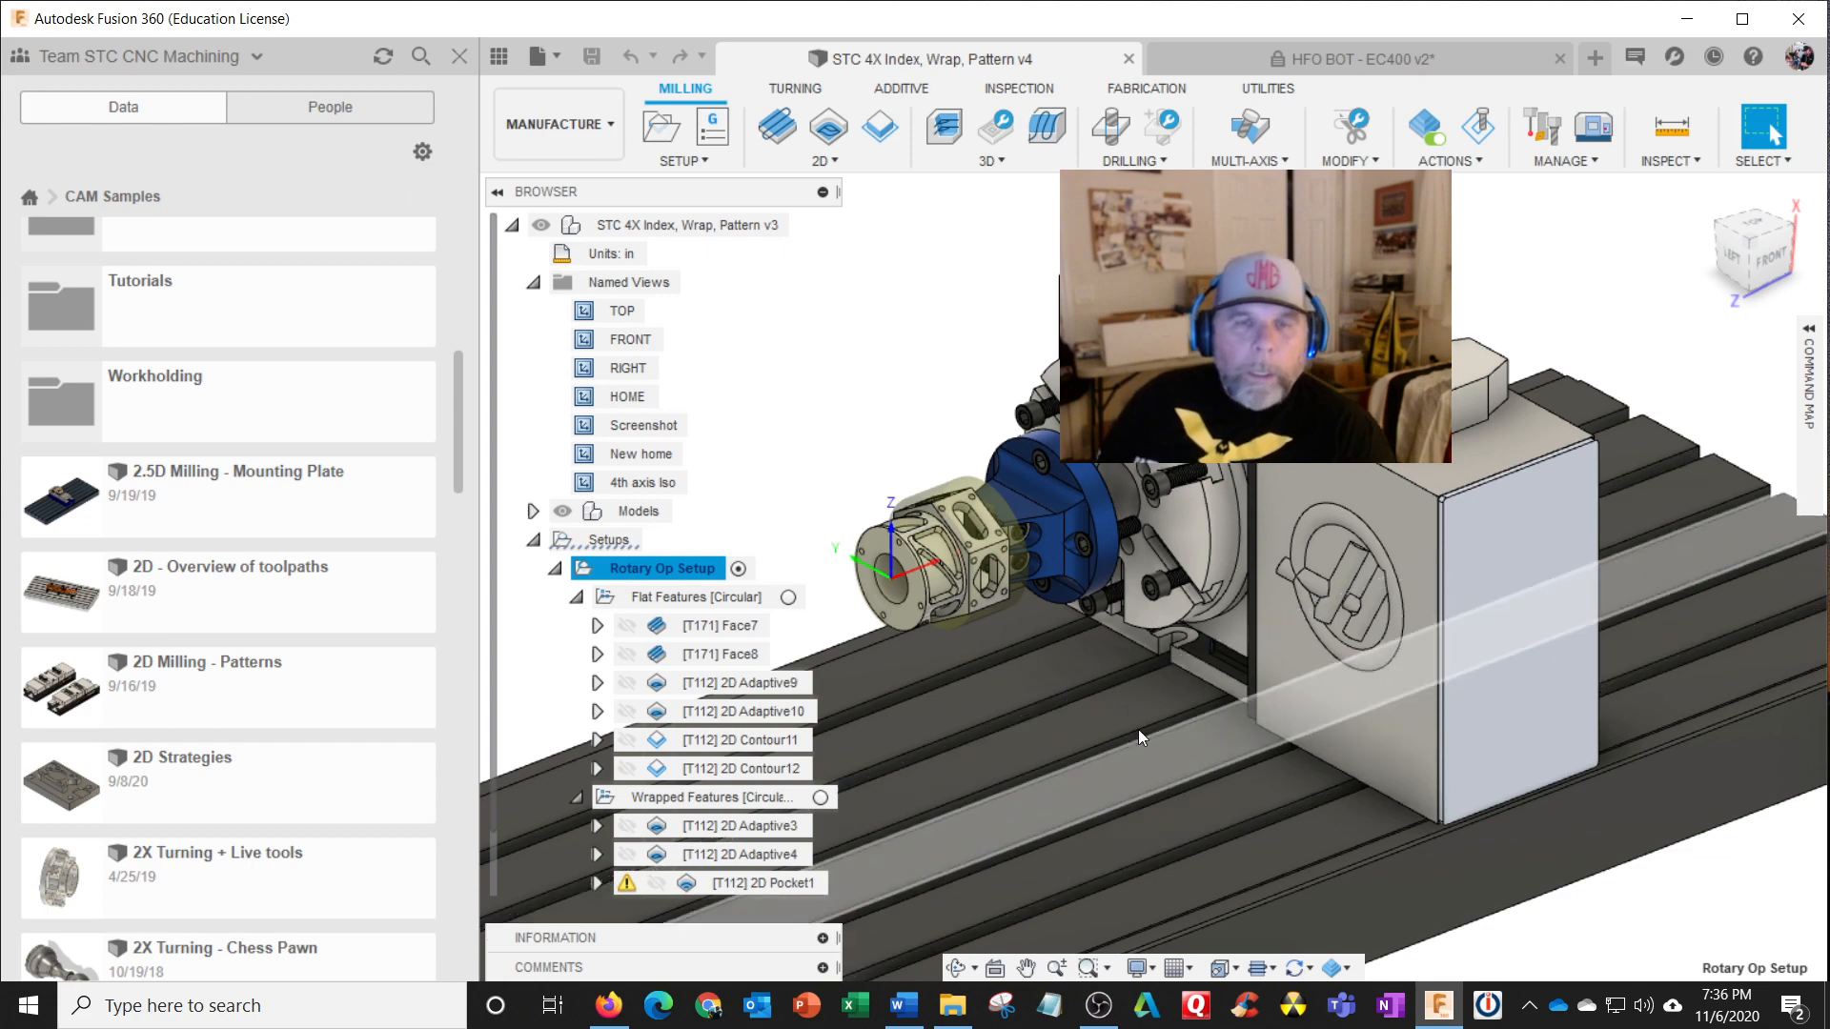
scroll(1067, 661, "down", 3)
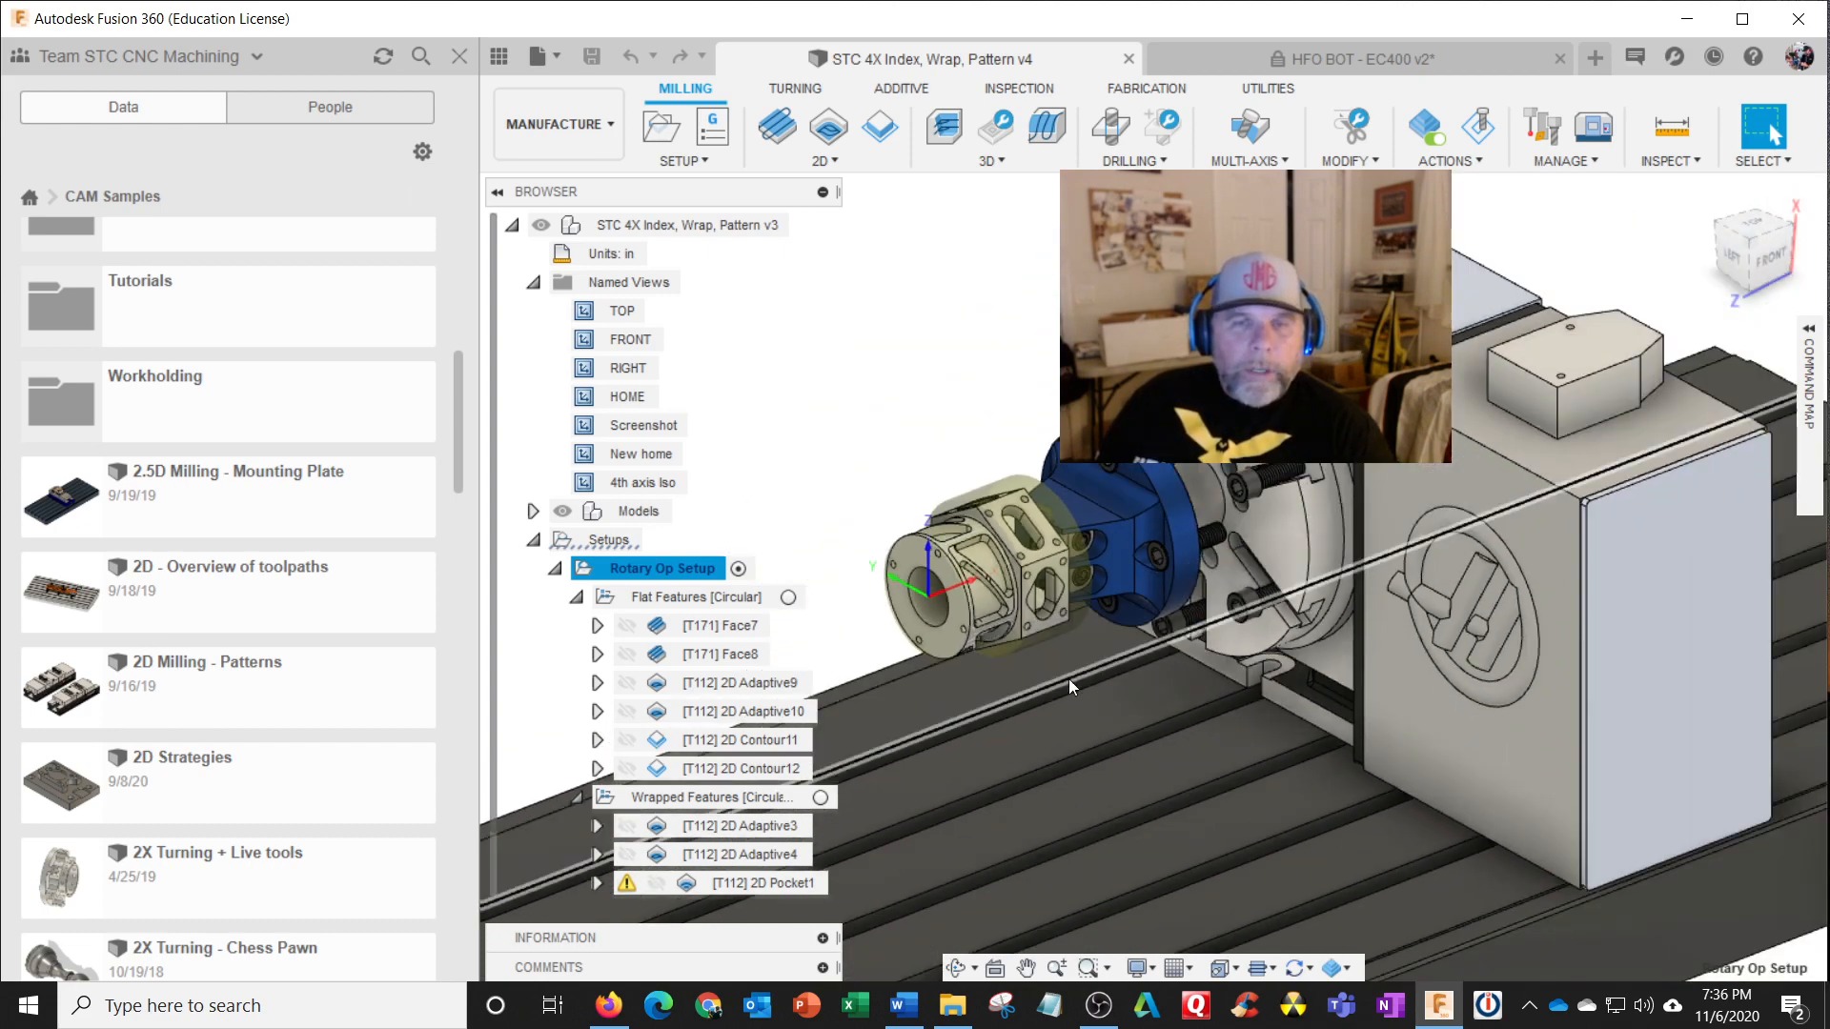
middle_click_drag(1069, 680, 1007, 654, "shift")
scroll(963, 634, "up", 5)
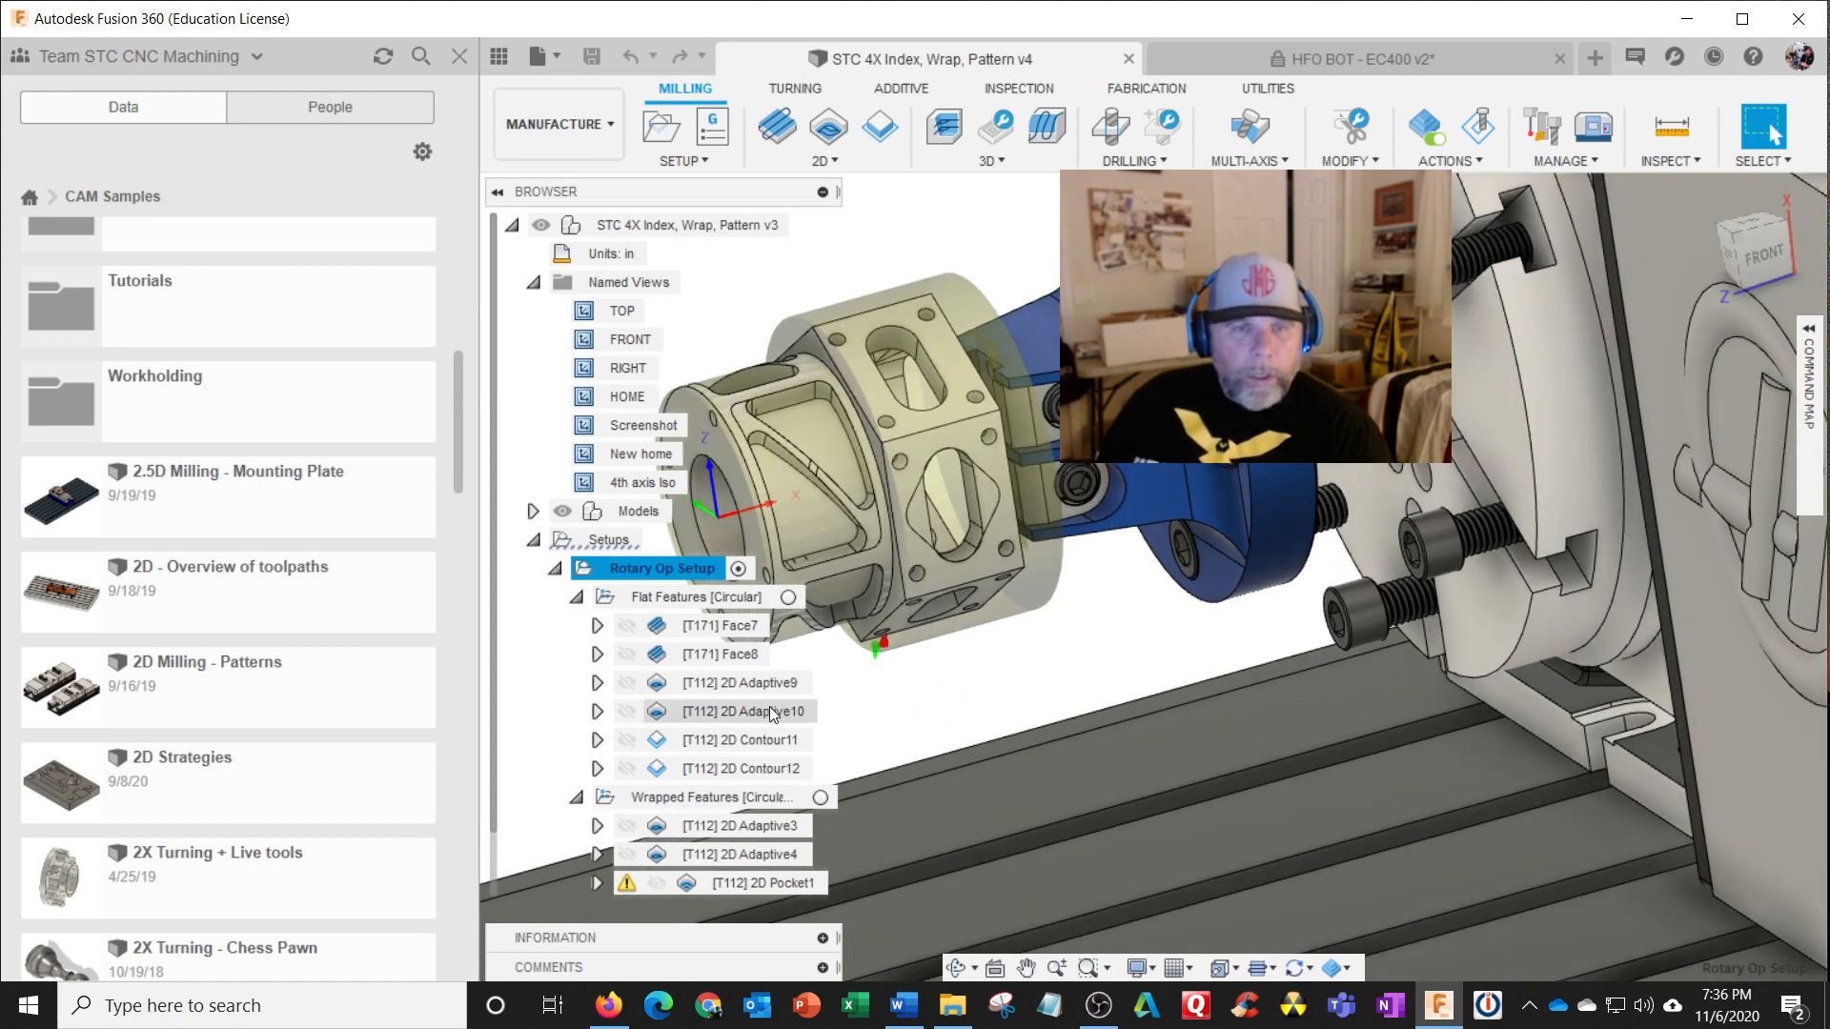
mouse_move(922, 719)
middle_mouse_down("shift")
mouse_move(880, 706)
mouse_move(896, 734)
middle_mouse_up("shift")
scroll(1168, 519, "up", 3)
scroll(1167, 520, "down", 3)
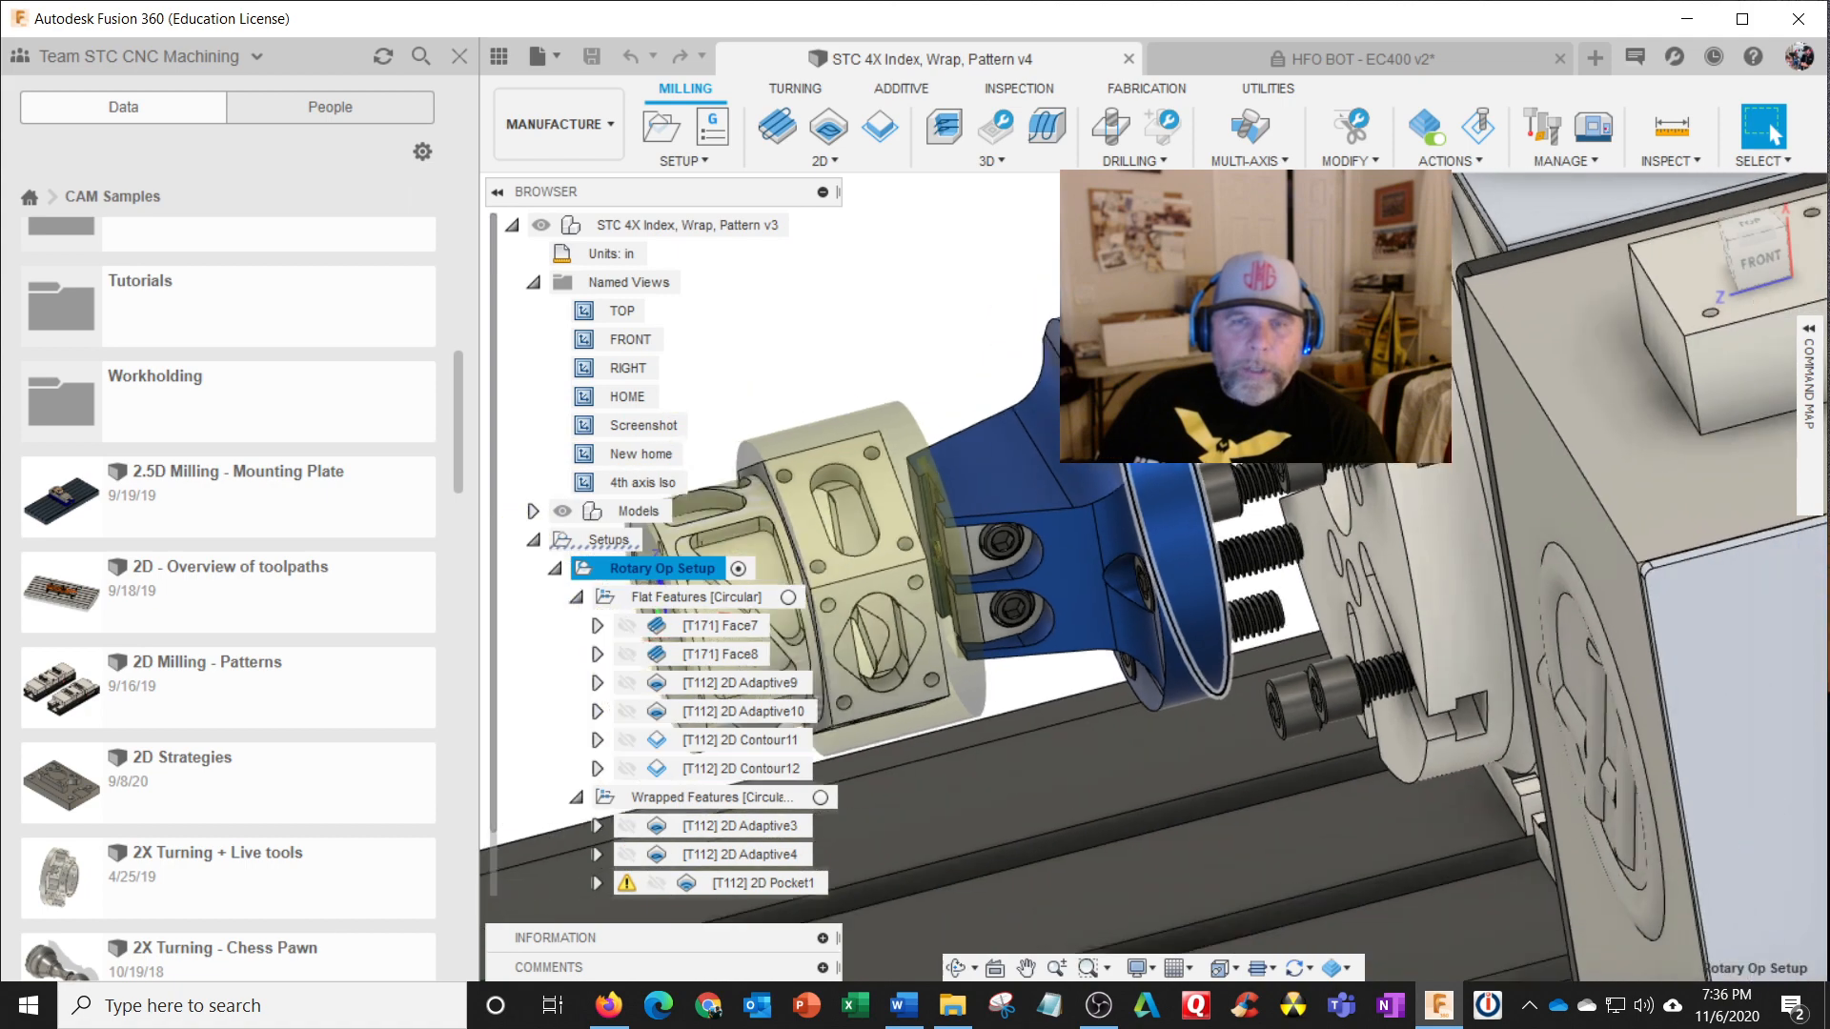
Step: Collapse the named views and expand the Models tree to list the components of the STC 4X Index, Wrap, Pattern model
scroll(1158, 466, "down", 3)
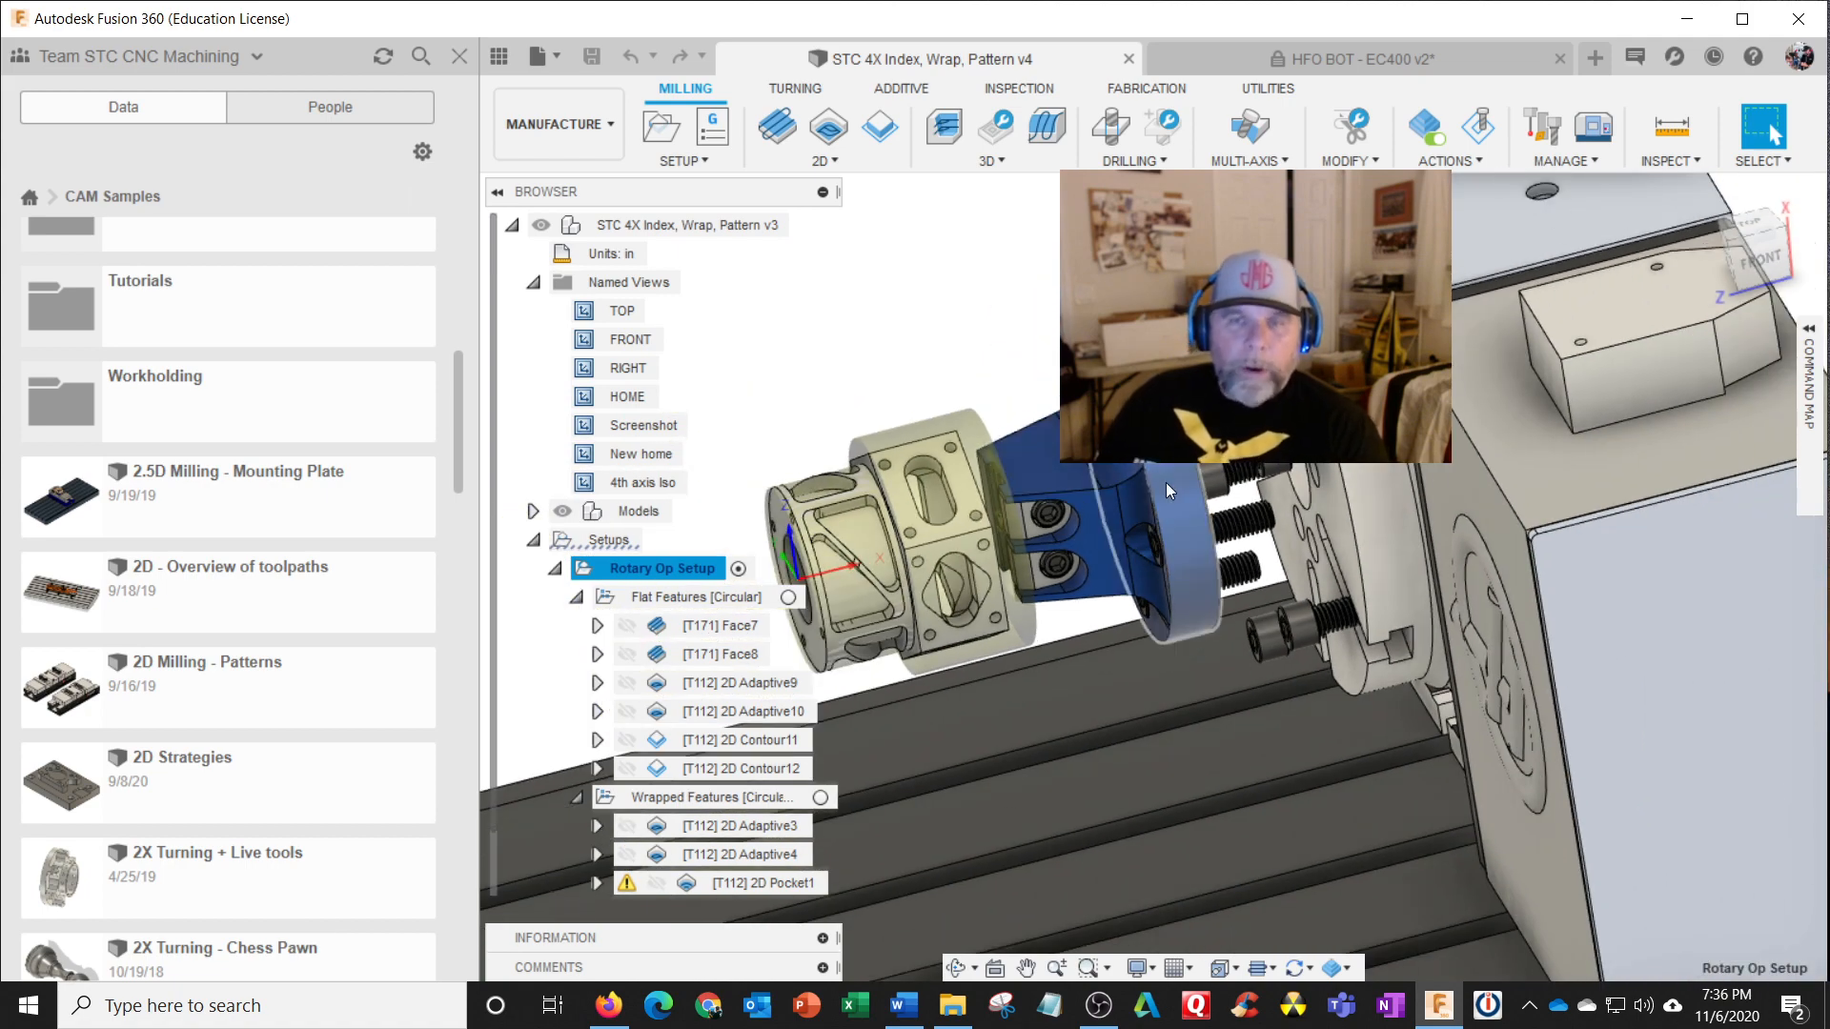
scroll(1170, 491, "up", 2)
scroll(1170, 491, "down", 4)
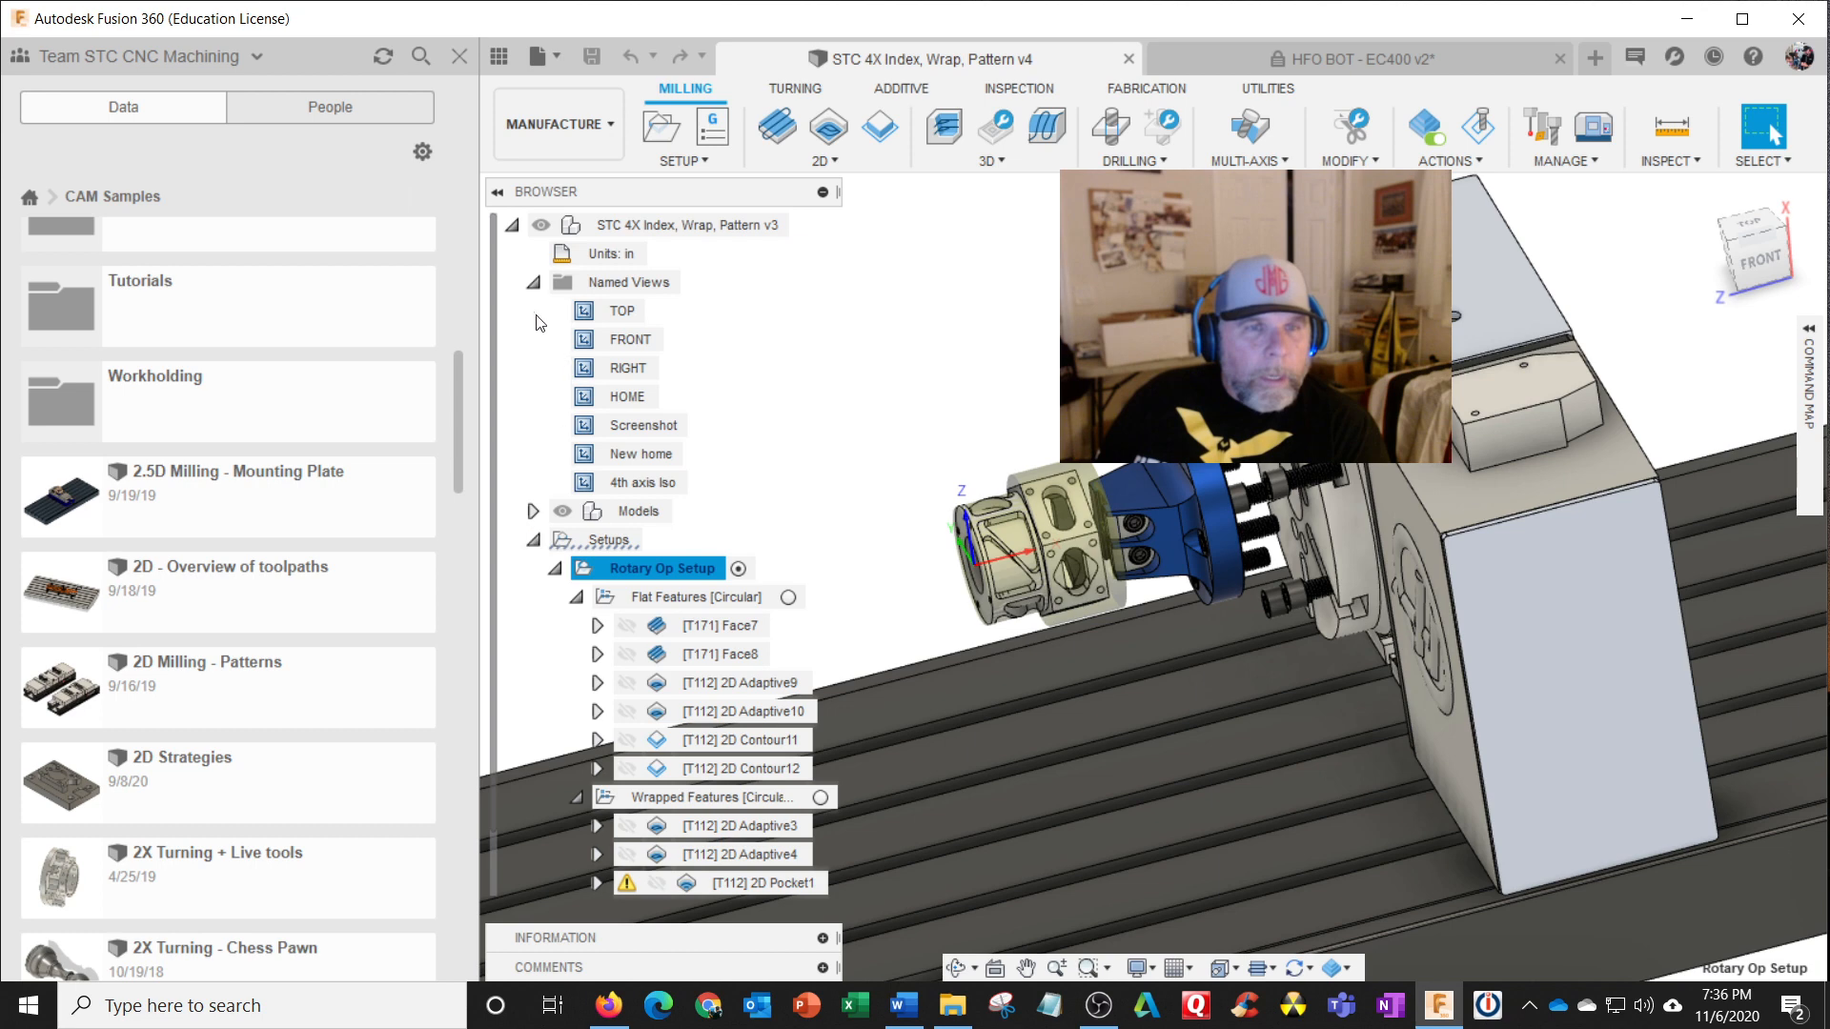
left_click(534, 282)
left_click(534, 311)
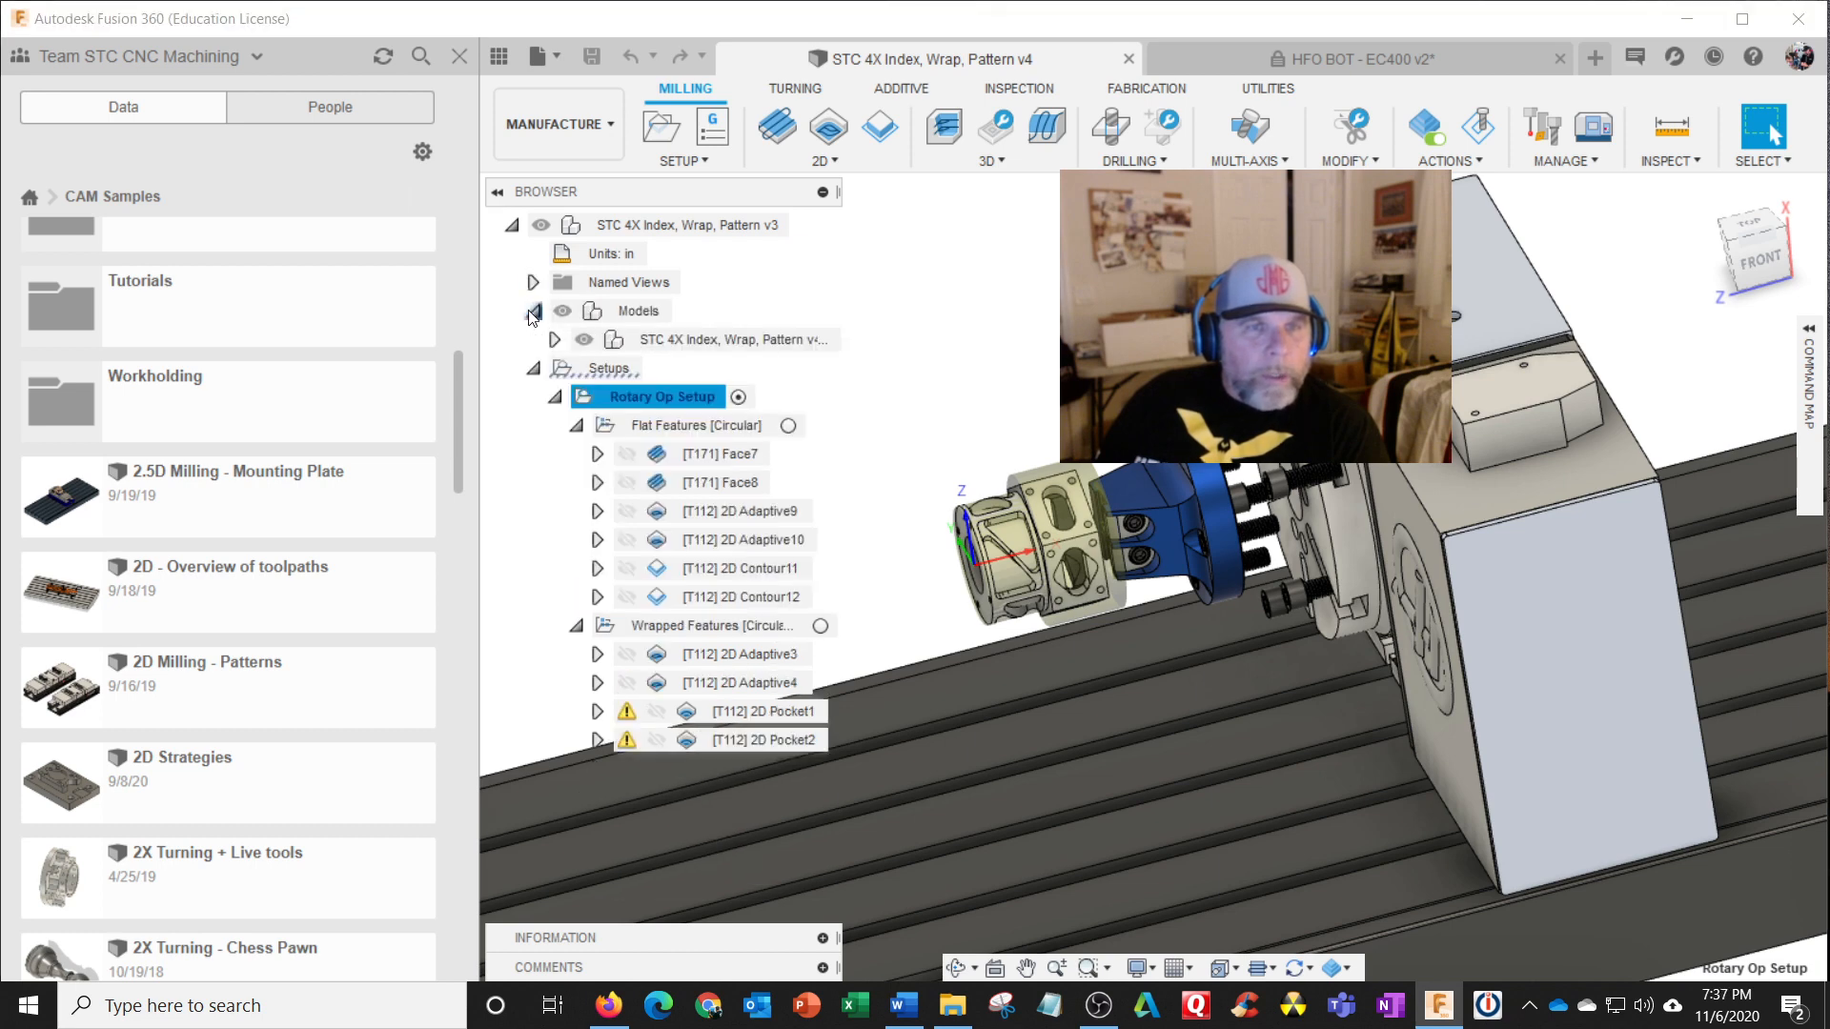
left_click(554, 339)
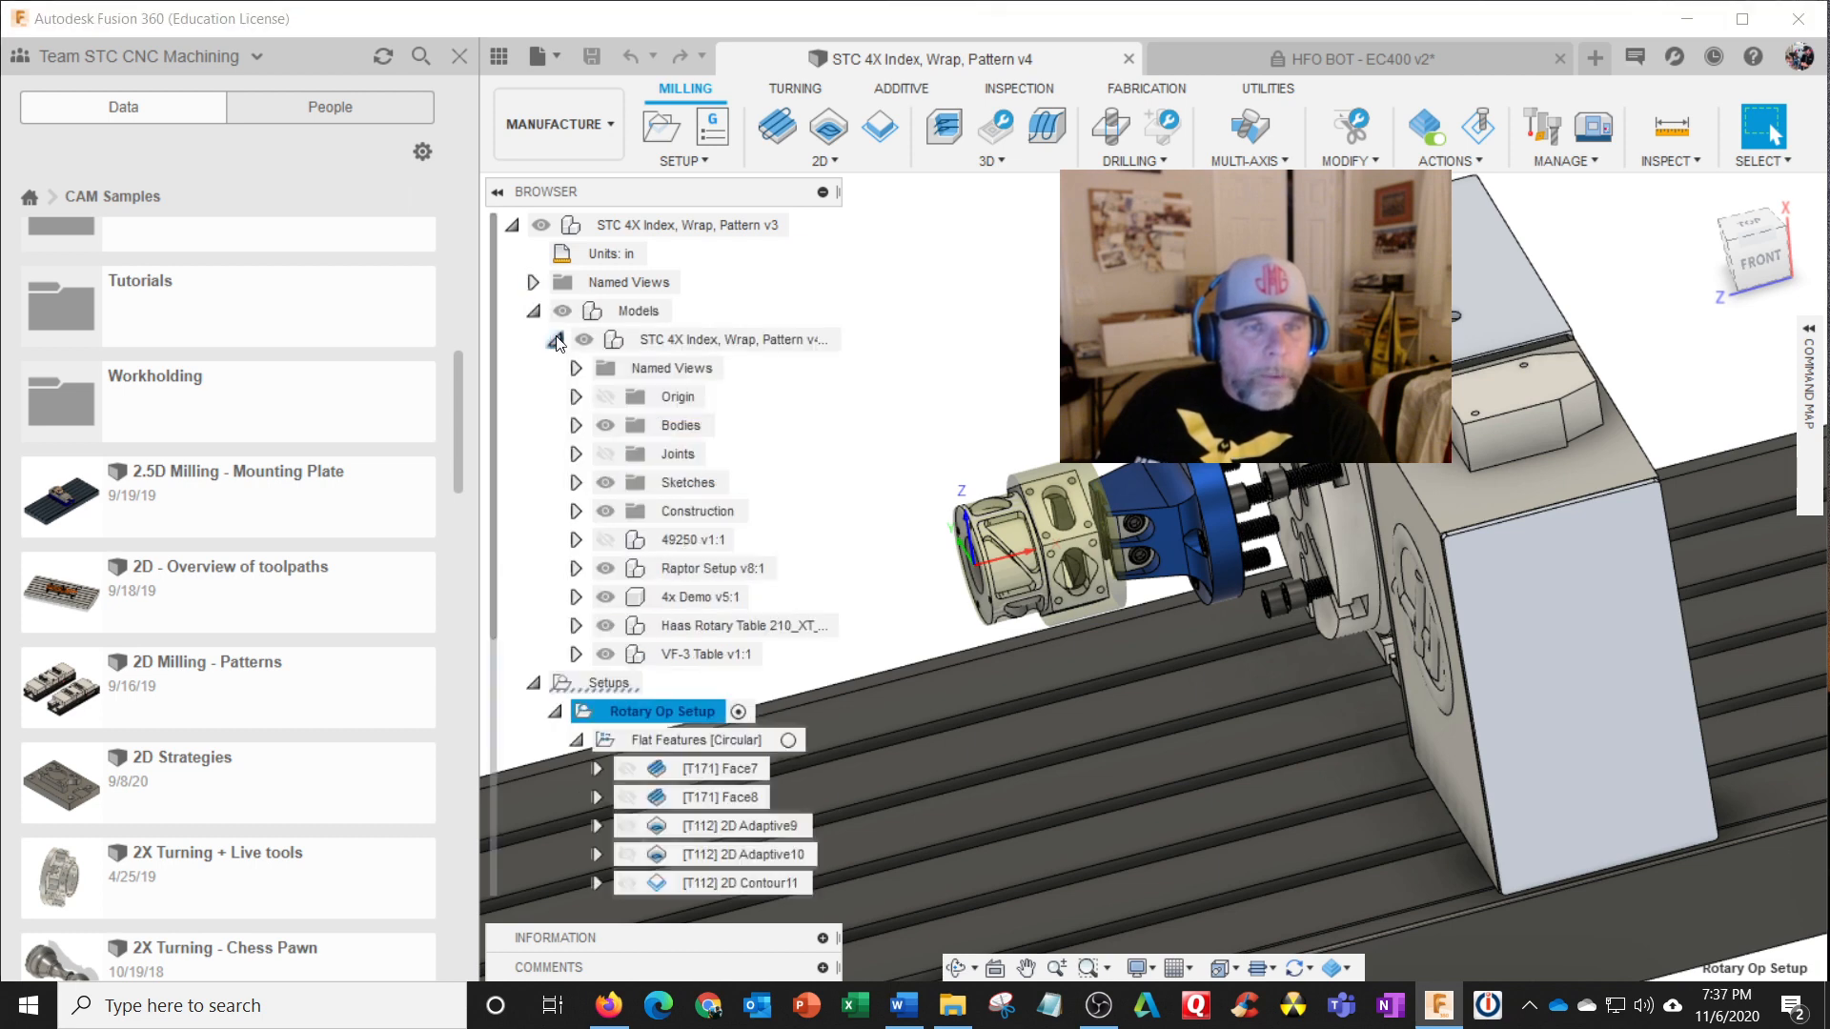
Step: Show the 49250 v1:1 vise component beside the rotary part, look at it, and hide it again
left_click(605, 539)
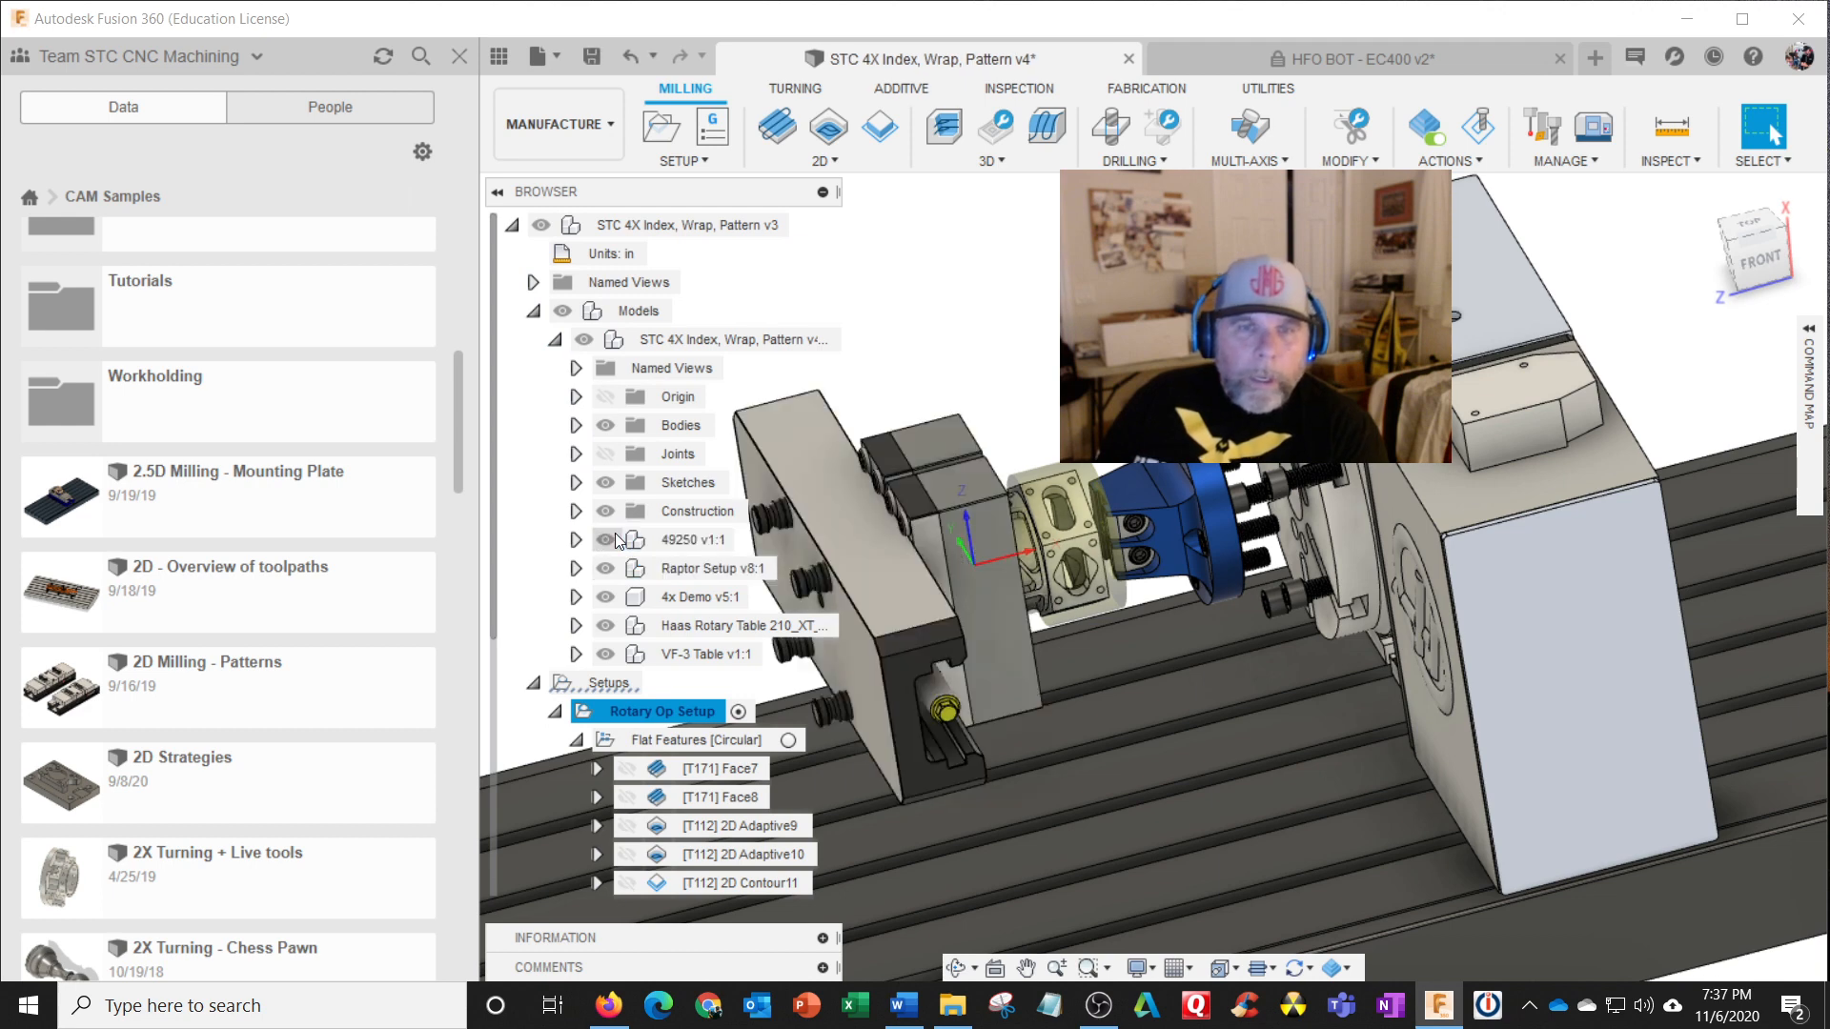
mouse_move(910, 587)
middle_mouse_down("shift")
mouse_move(848, 586)
mouse_move(893, 588)
middle_mouse_up("shift")
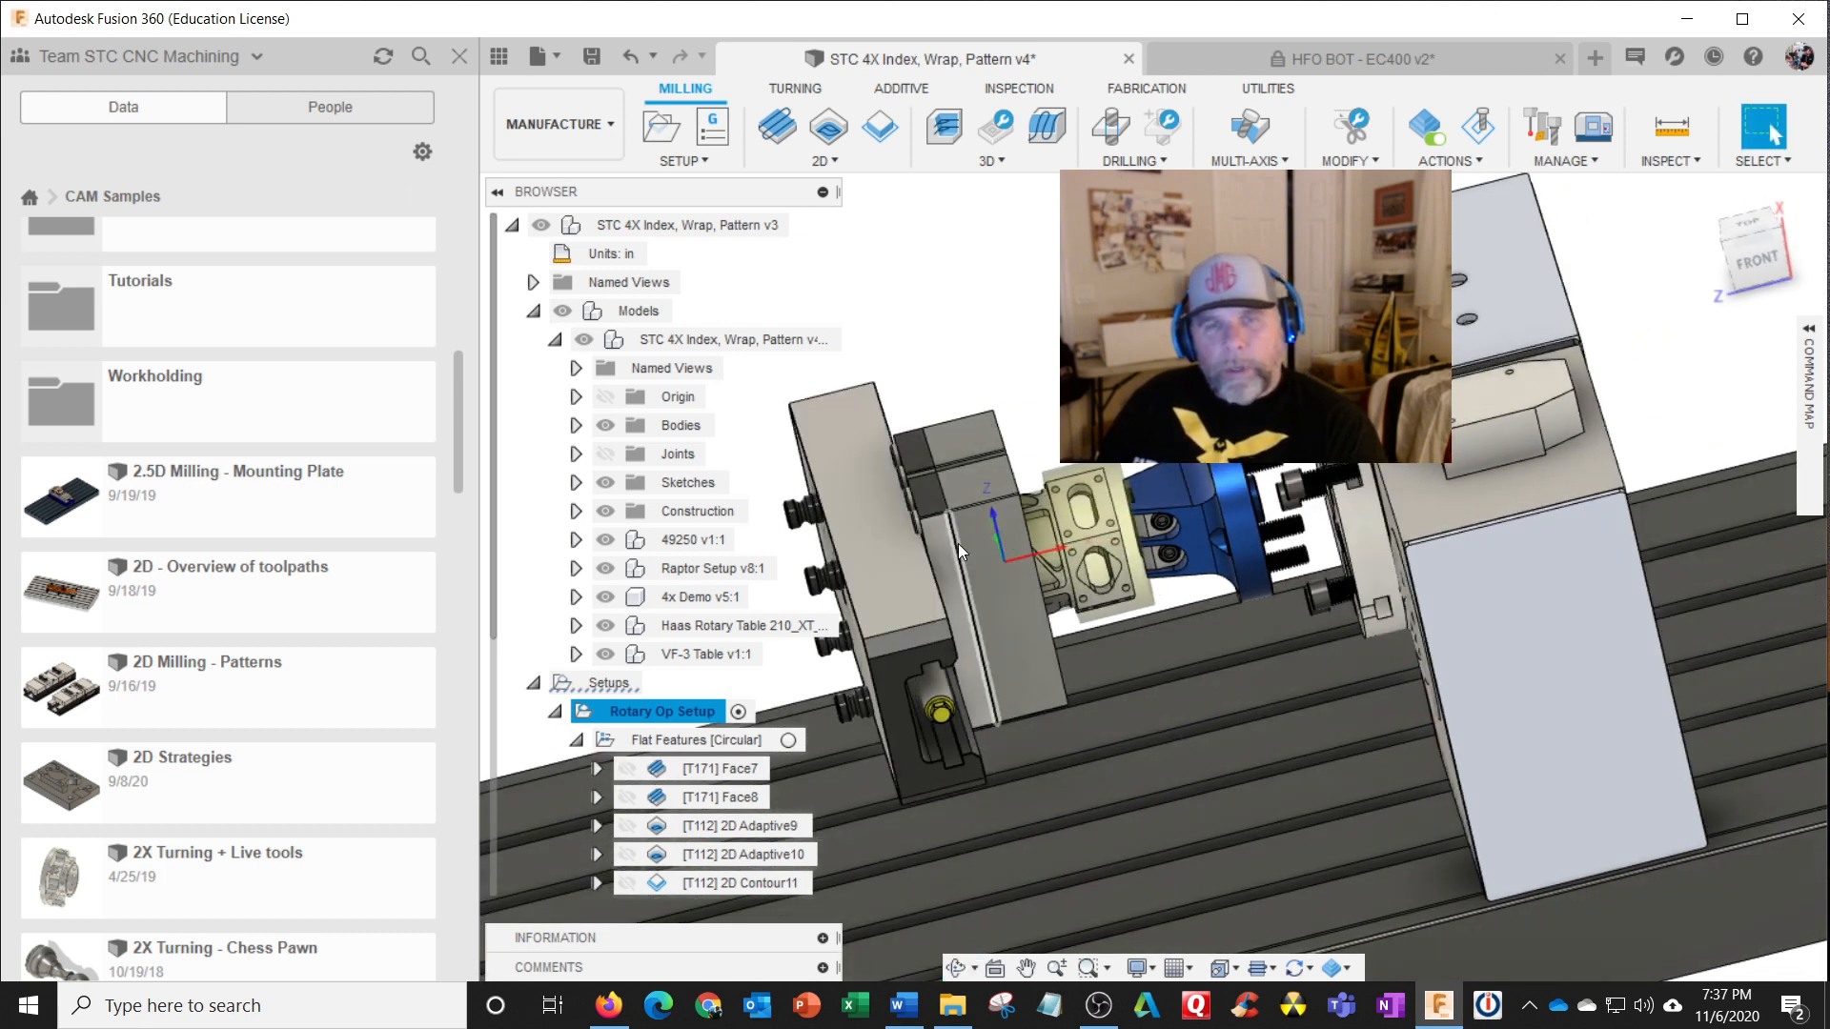
left_click(618, 540)
left_click(606, 539)
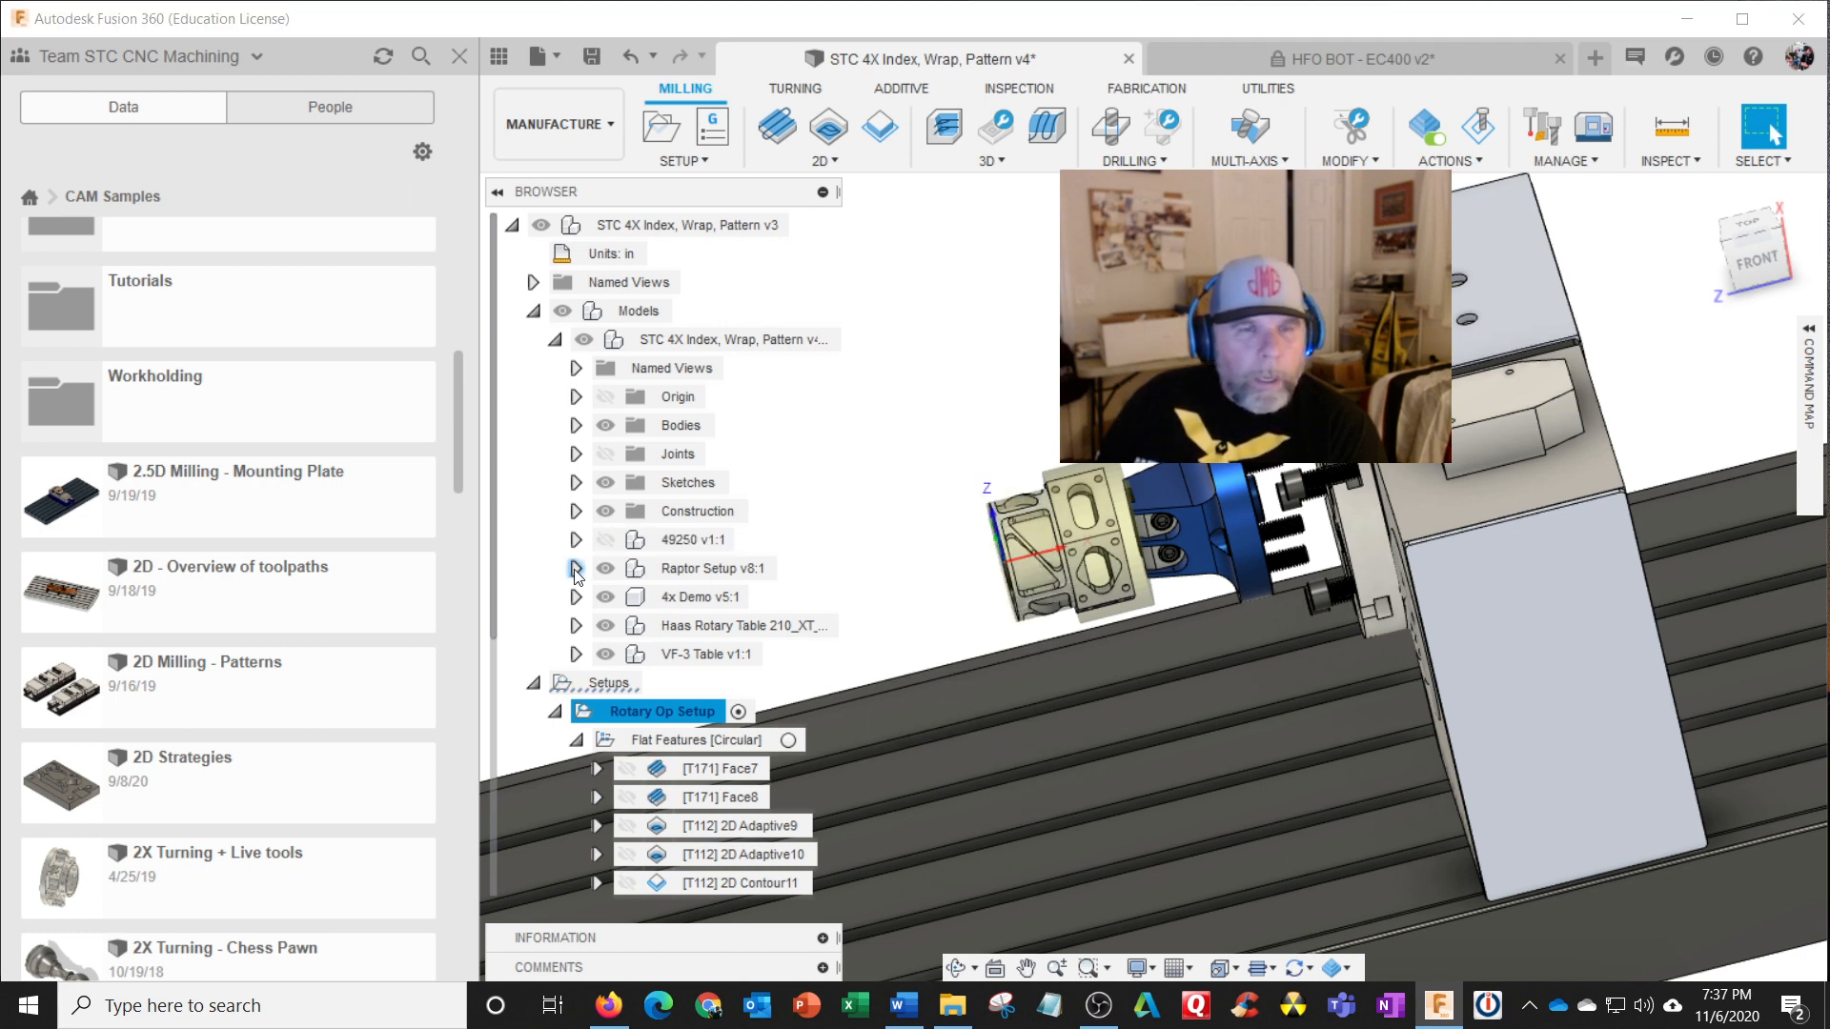
Step: Expand the Raptor Setup v8:1 component and show its RWP-202 v1:2 adapter plate
left_click(576, 569)
scroll(667, 534, "down", 3)
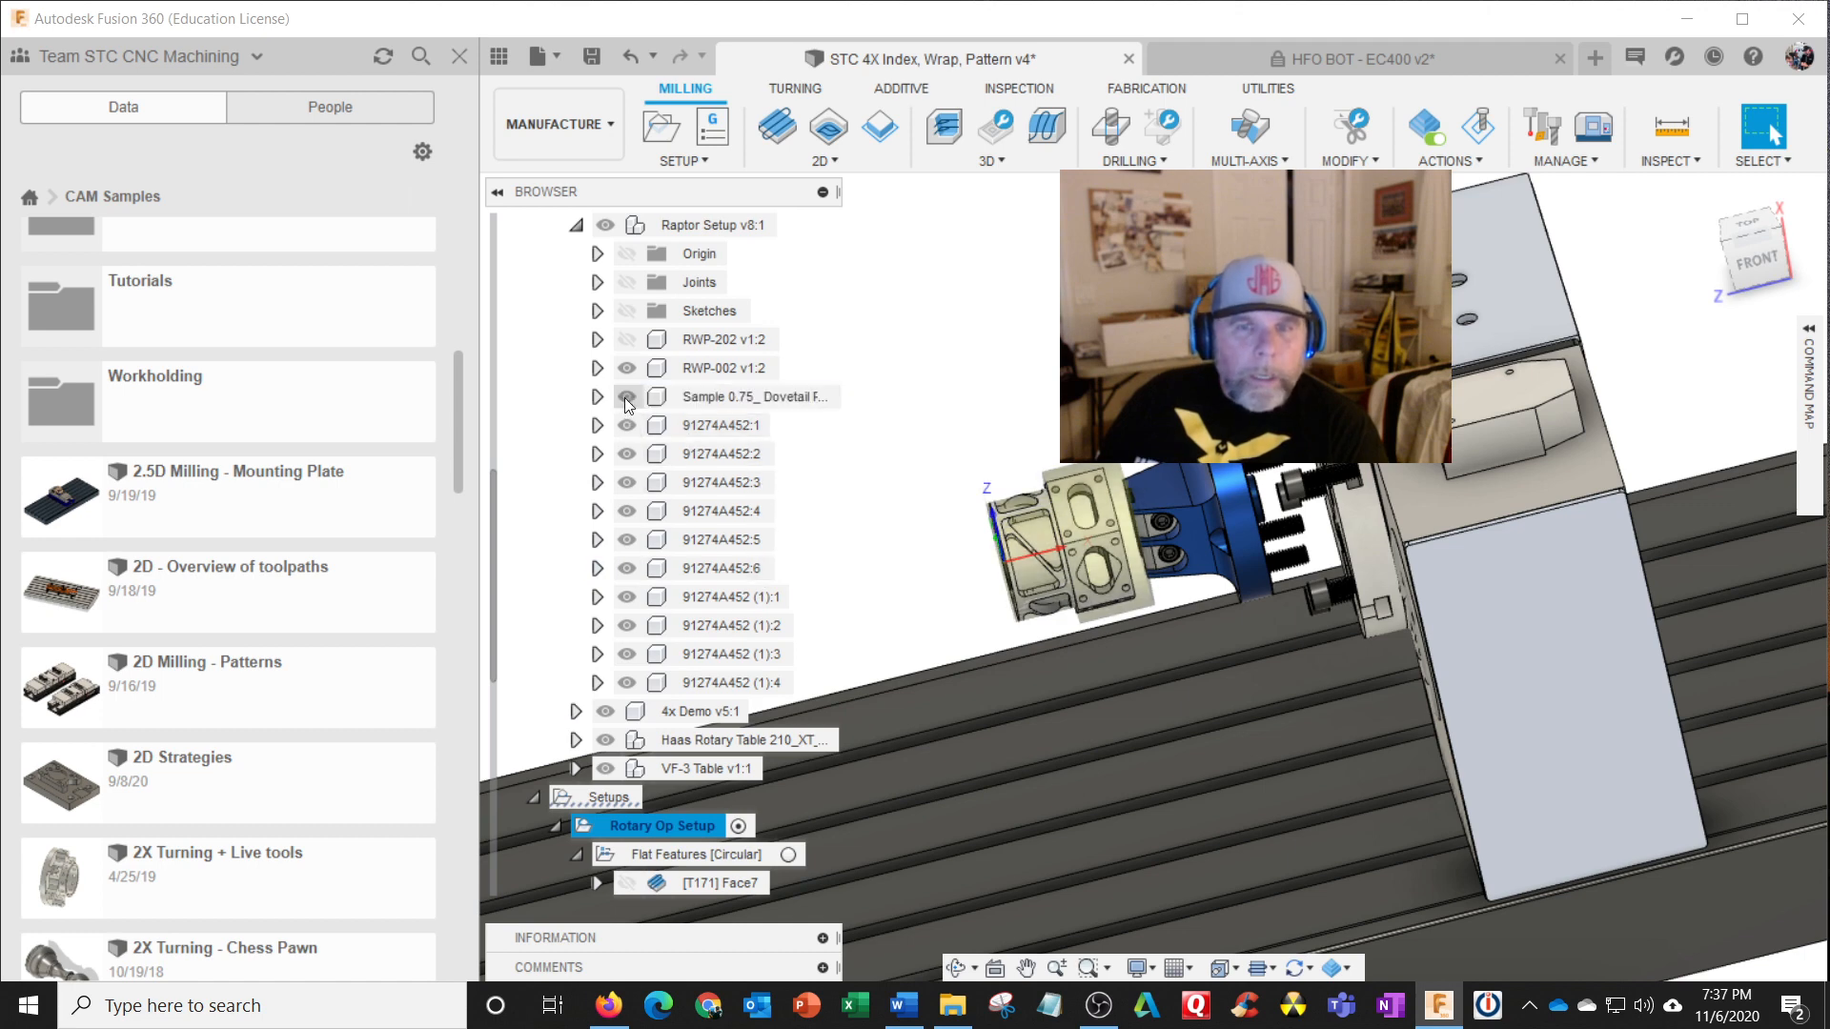
left_click(626, 340)
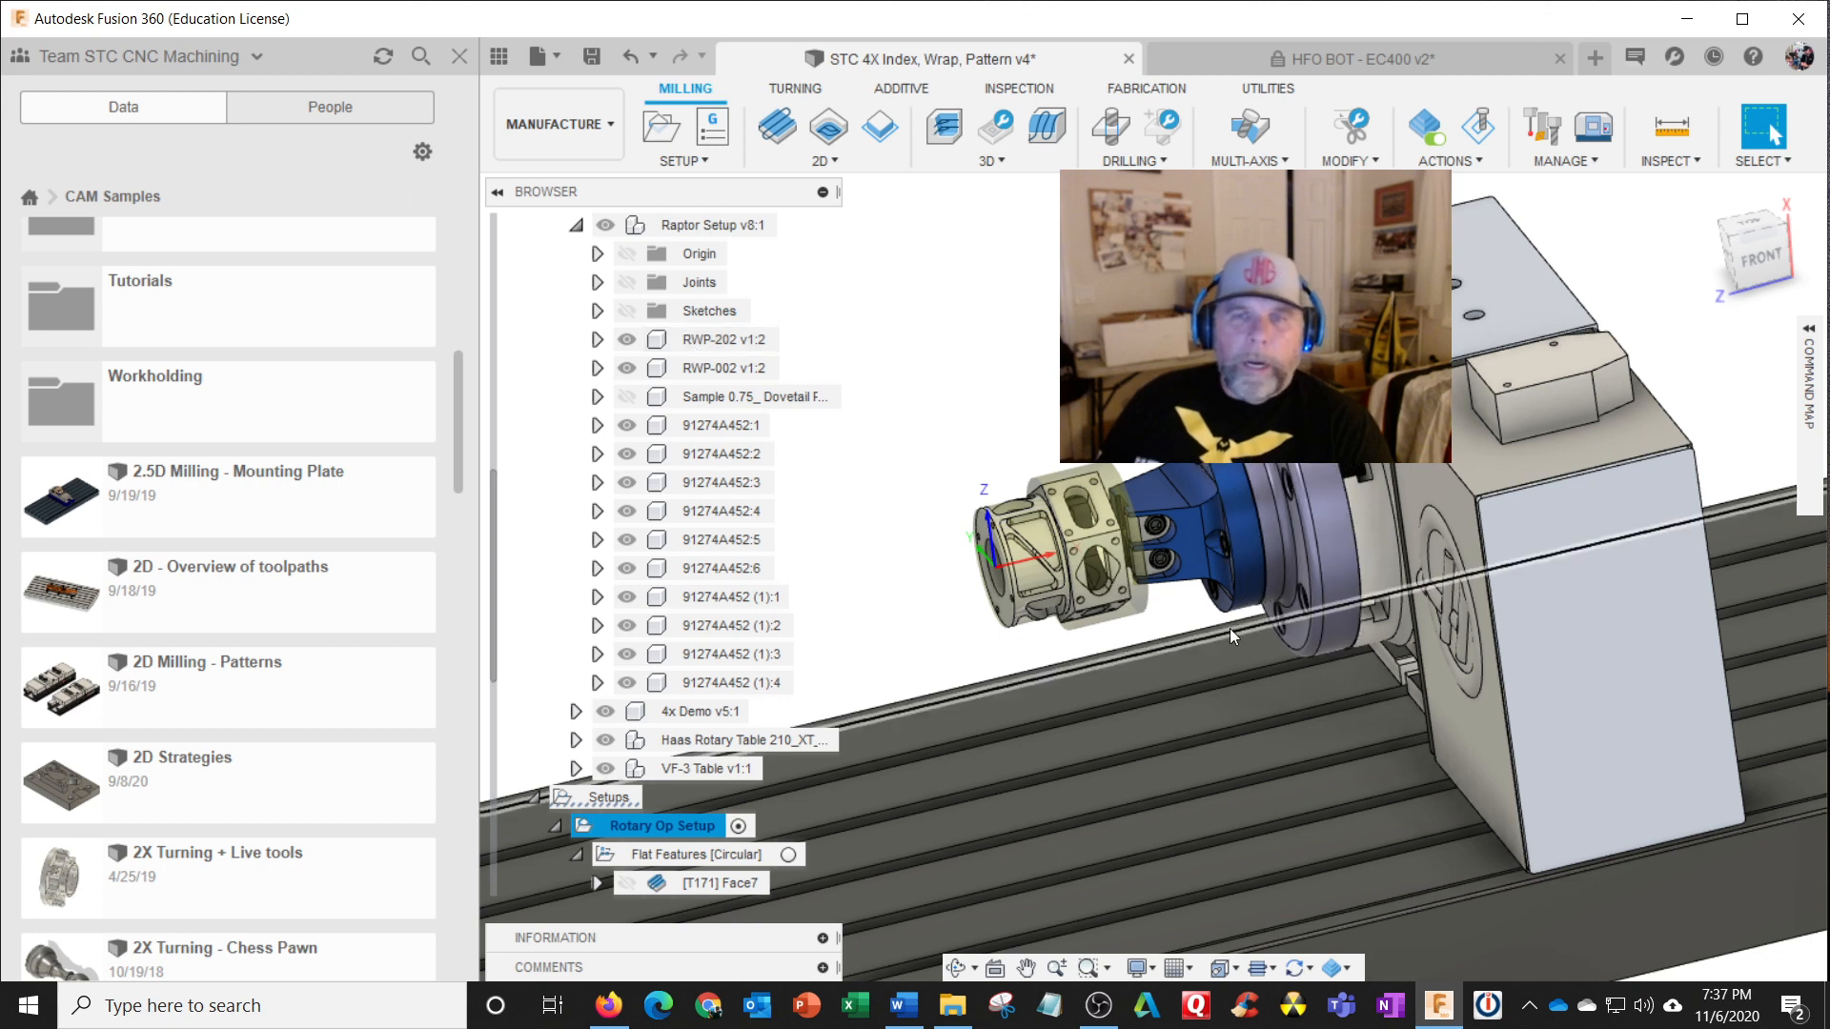
Step: Examine the RWP-202 adapter plate between the blue fixture and the rotary table
scroll(1235, 615, "up", 3)
scroll(1239, 606, "down", 2)
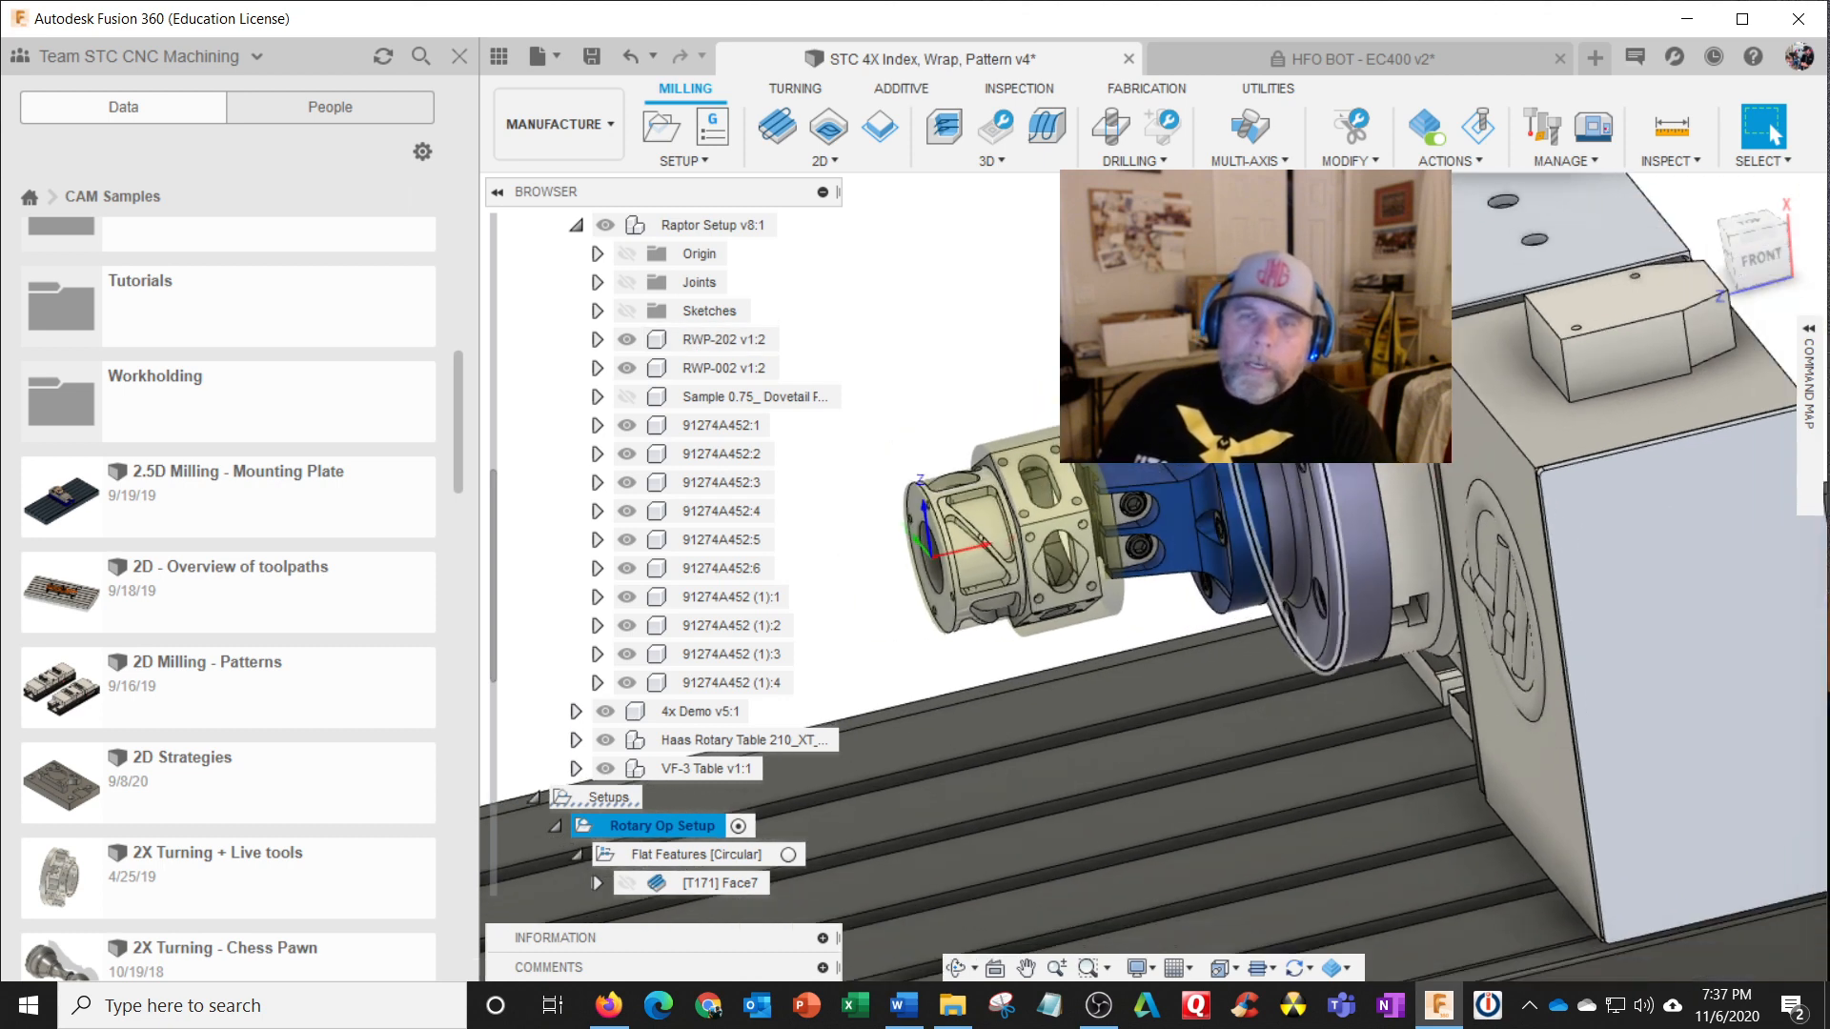
scroll(849, 405, "up", 3)
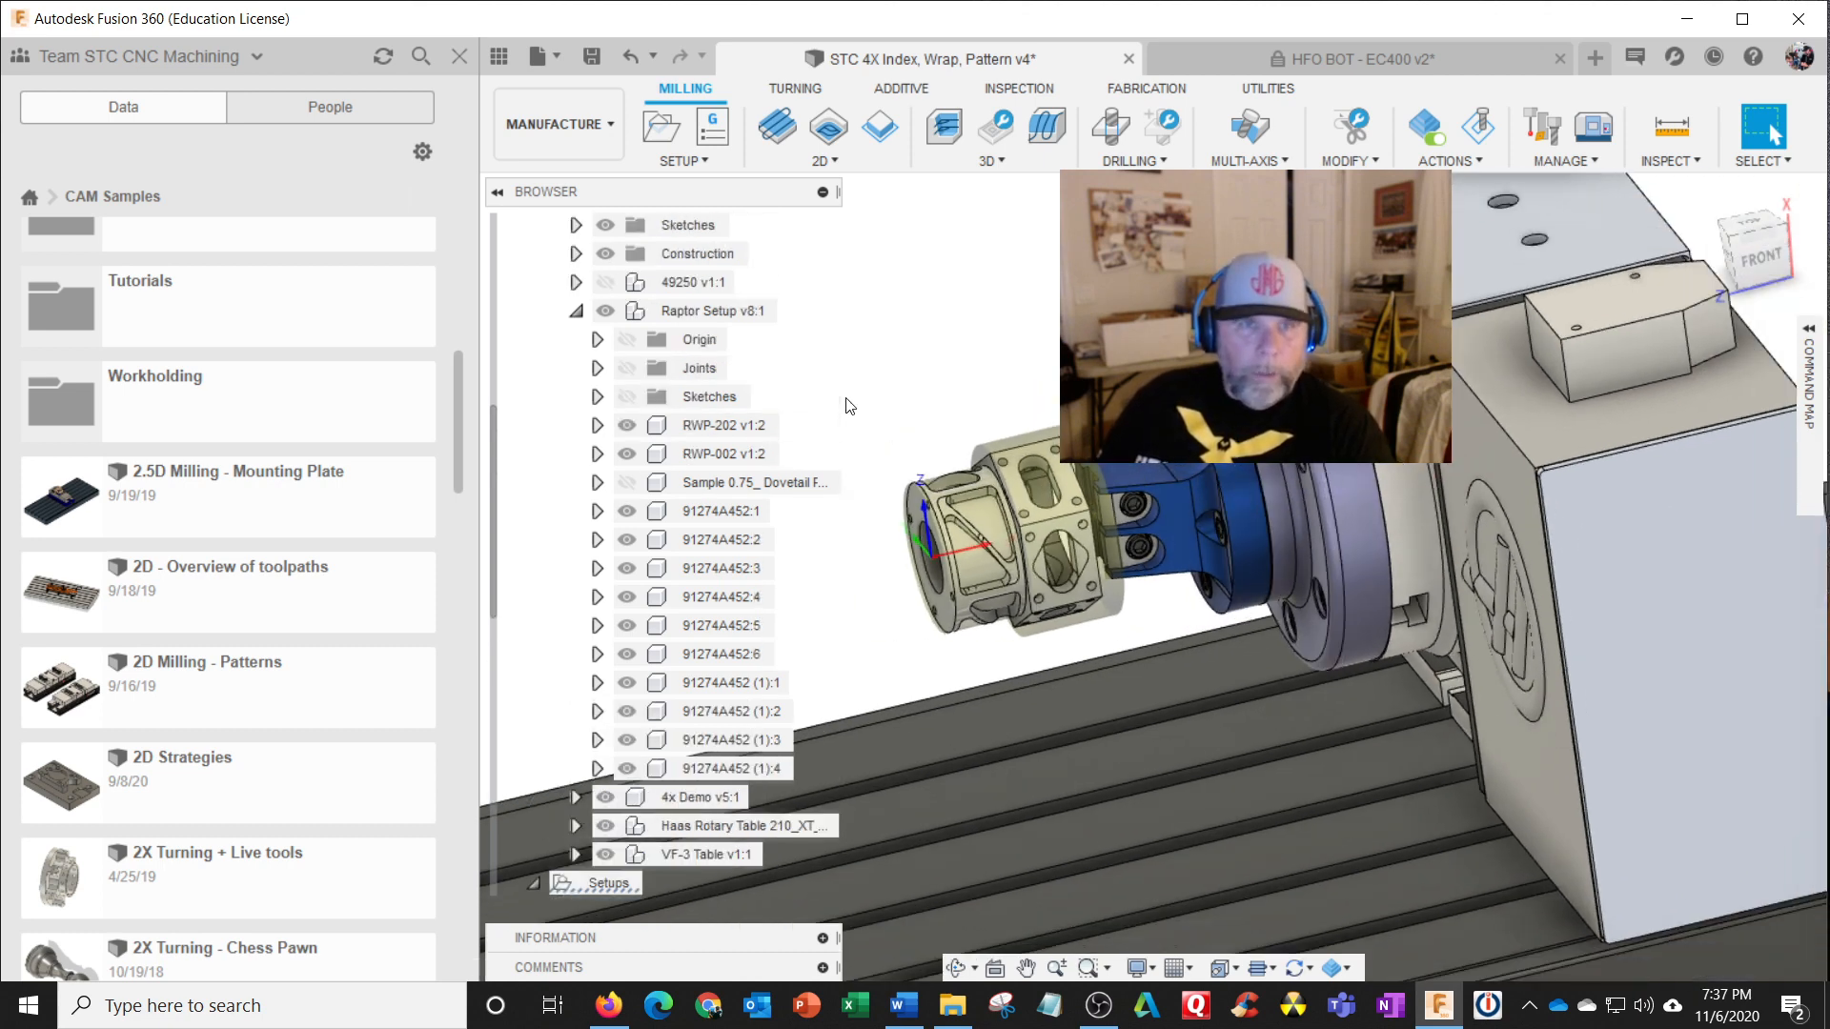
scroll(850, 406, "down", 2)
scroll(1345, 511, "up", 2)
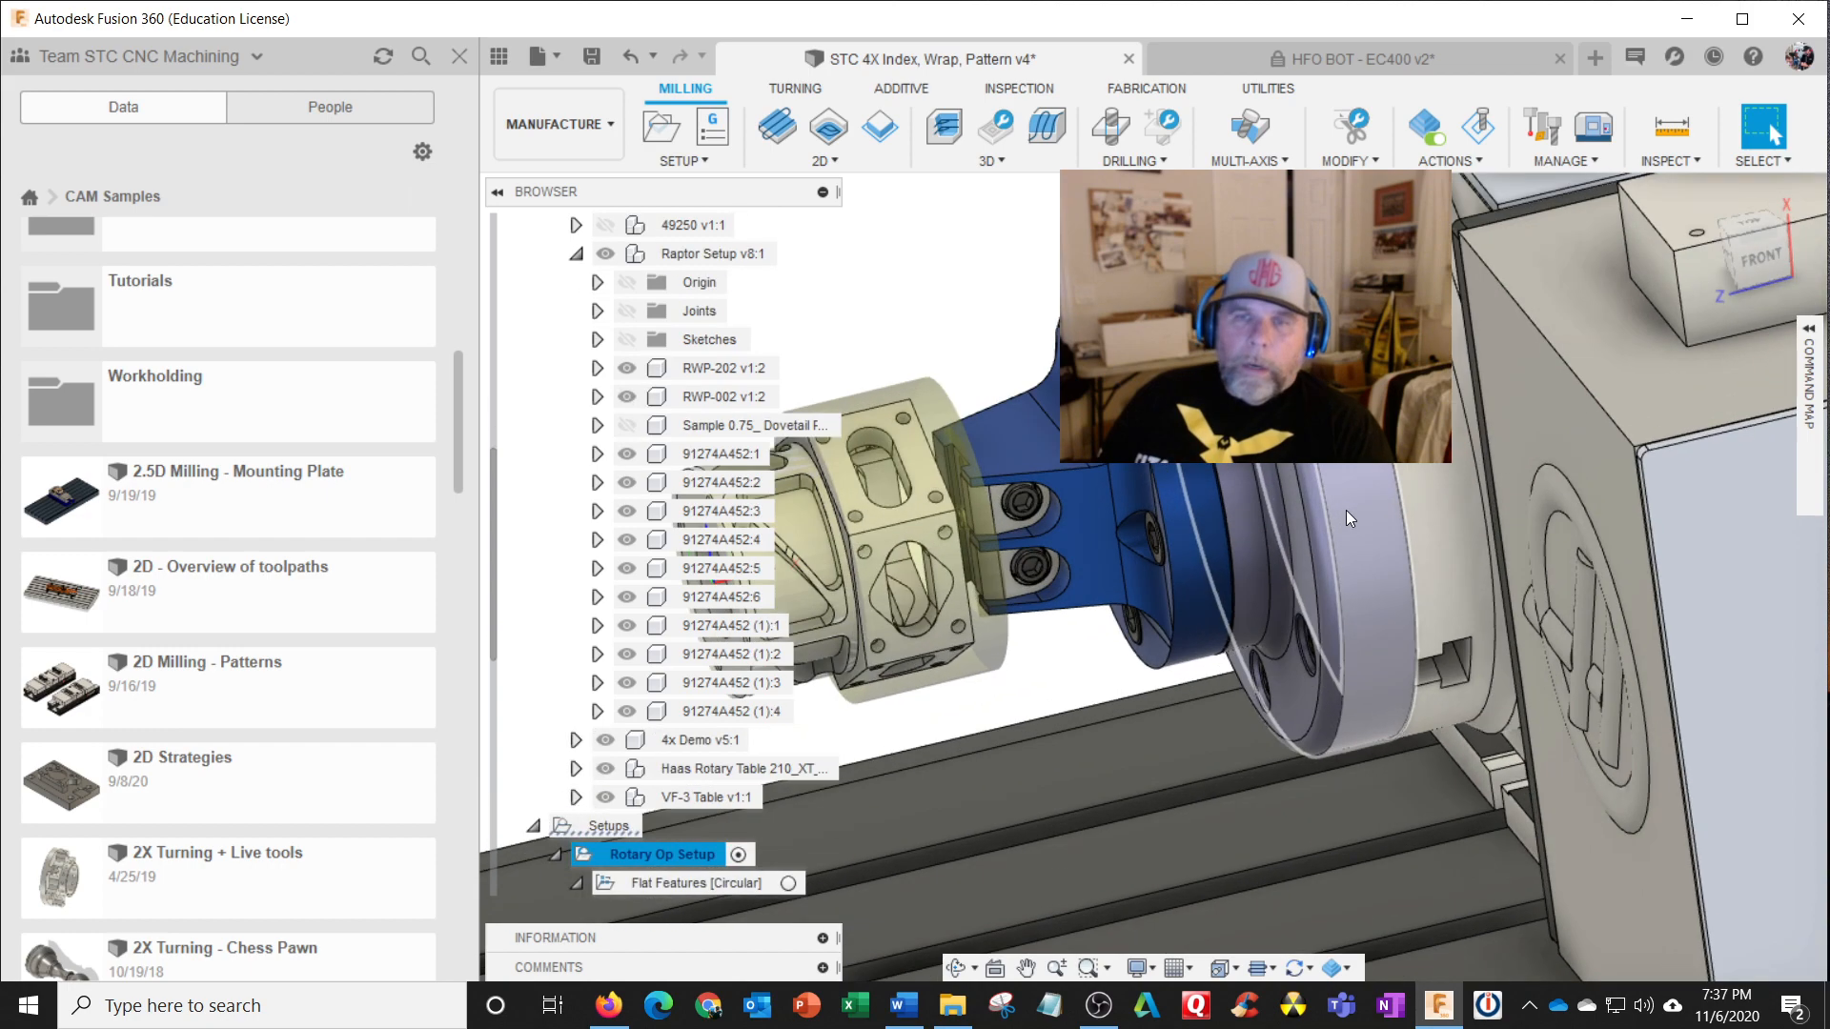
scroll(1345, 511, "down", 3)
middle_click_drag(1346, 510, 1345, 482, "shift")
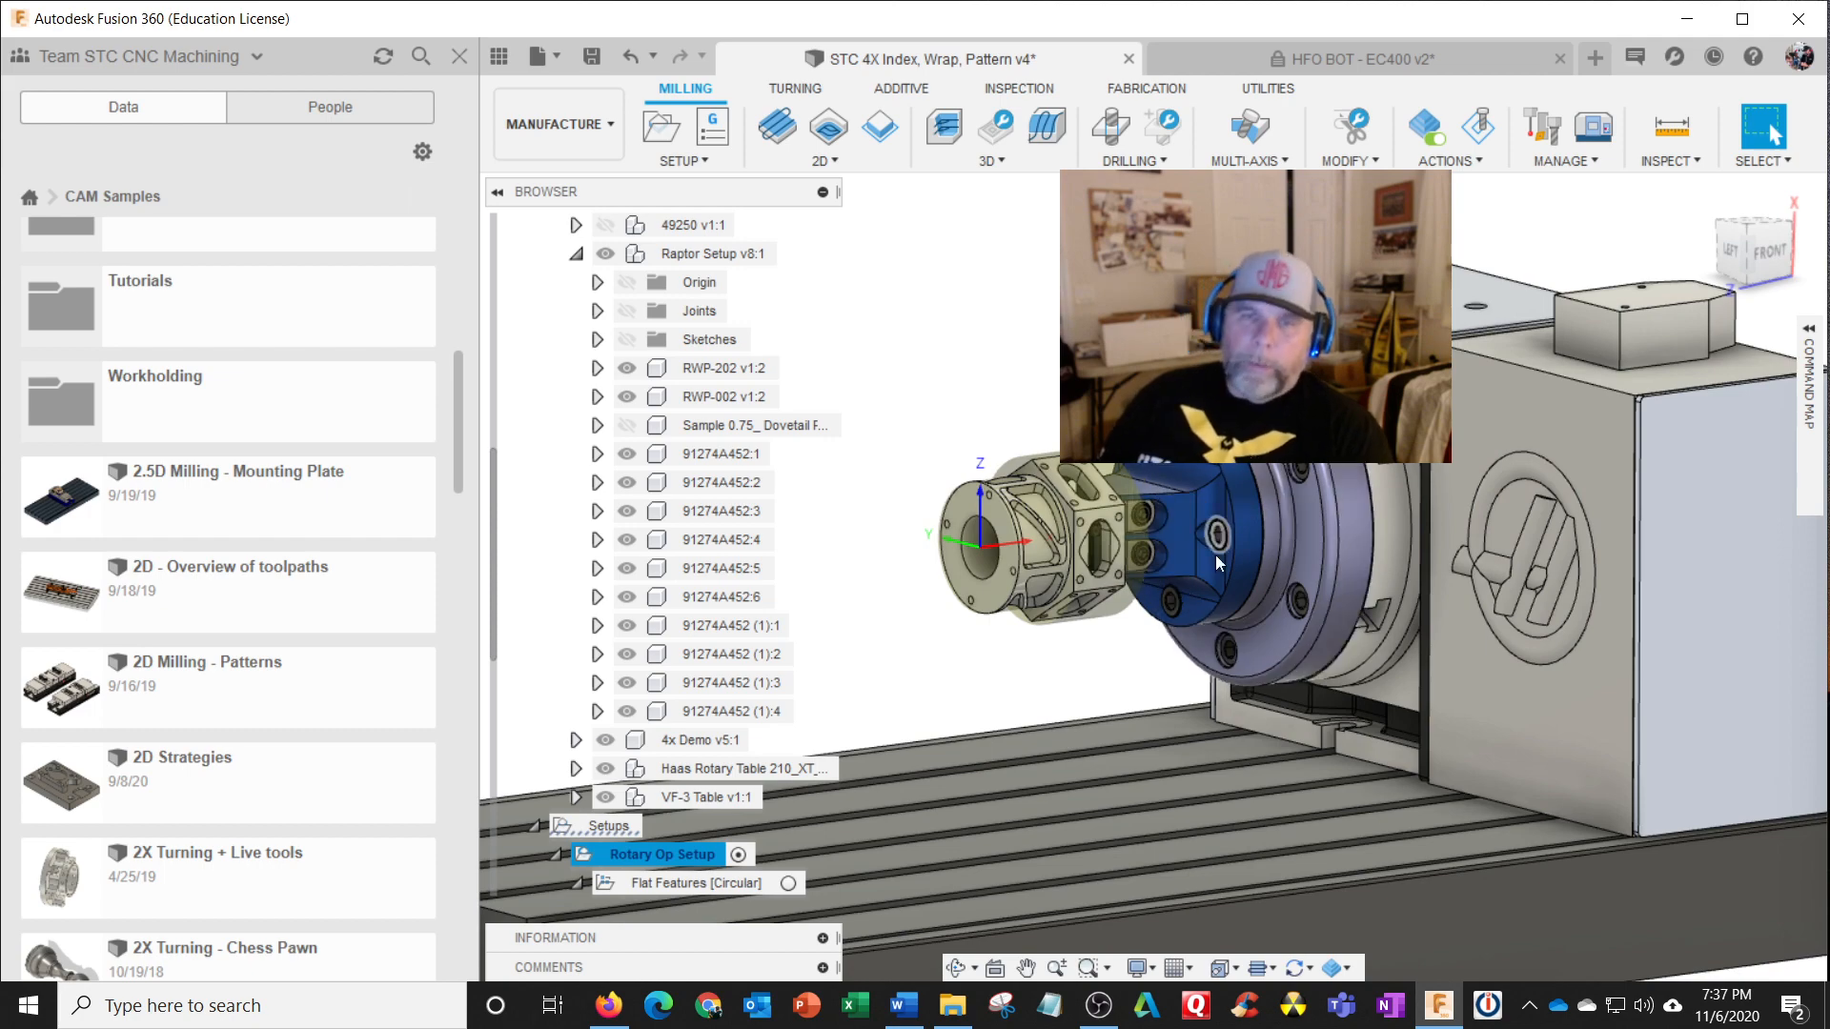
Step: Examine up close, from above and from the side, how the blue dovetail fixture clamps the part's stock
scroll(1214, 554, "up", 4)
middle_click_drag(1214, 555, 1188, 732, "shift")
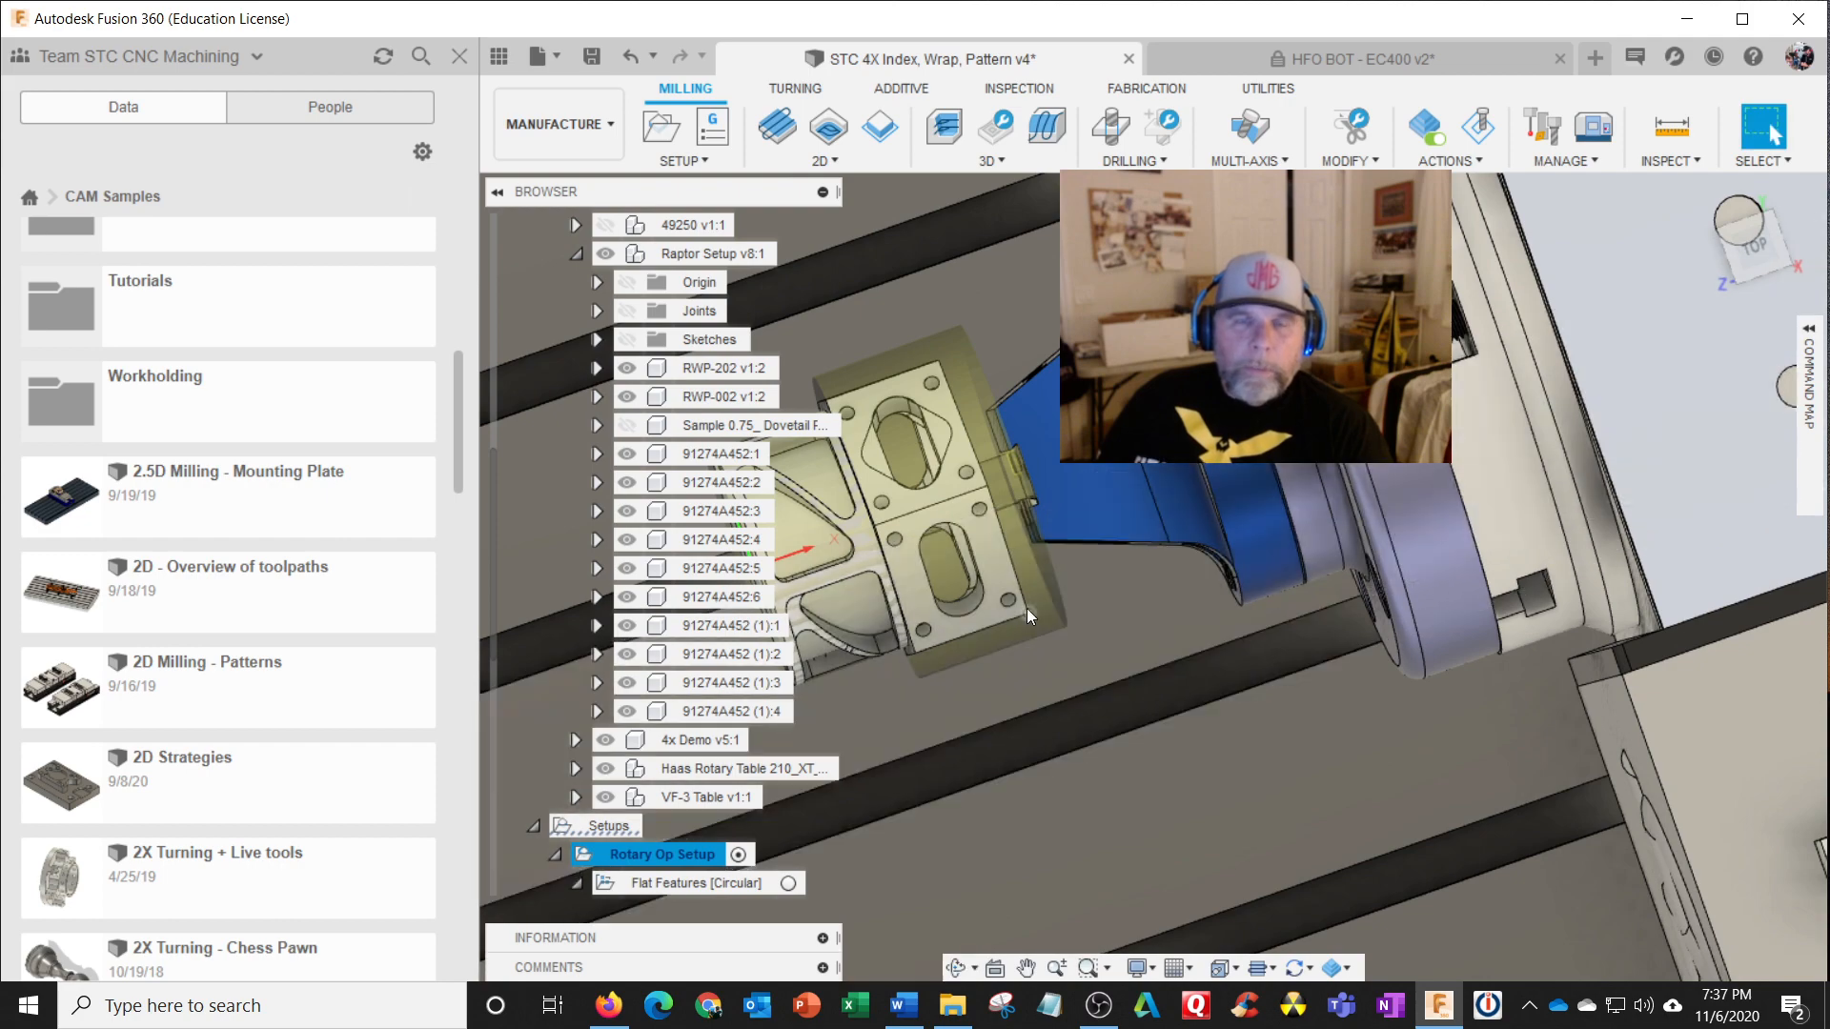
scroll(1027, 607, "down", 3)
scroll(1035, 585, "up", 4)
scroll(1033, 585, "up", 2)
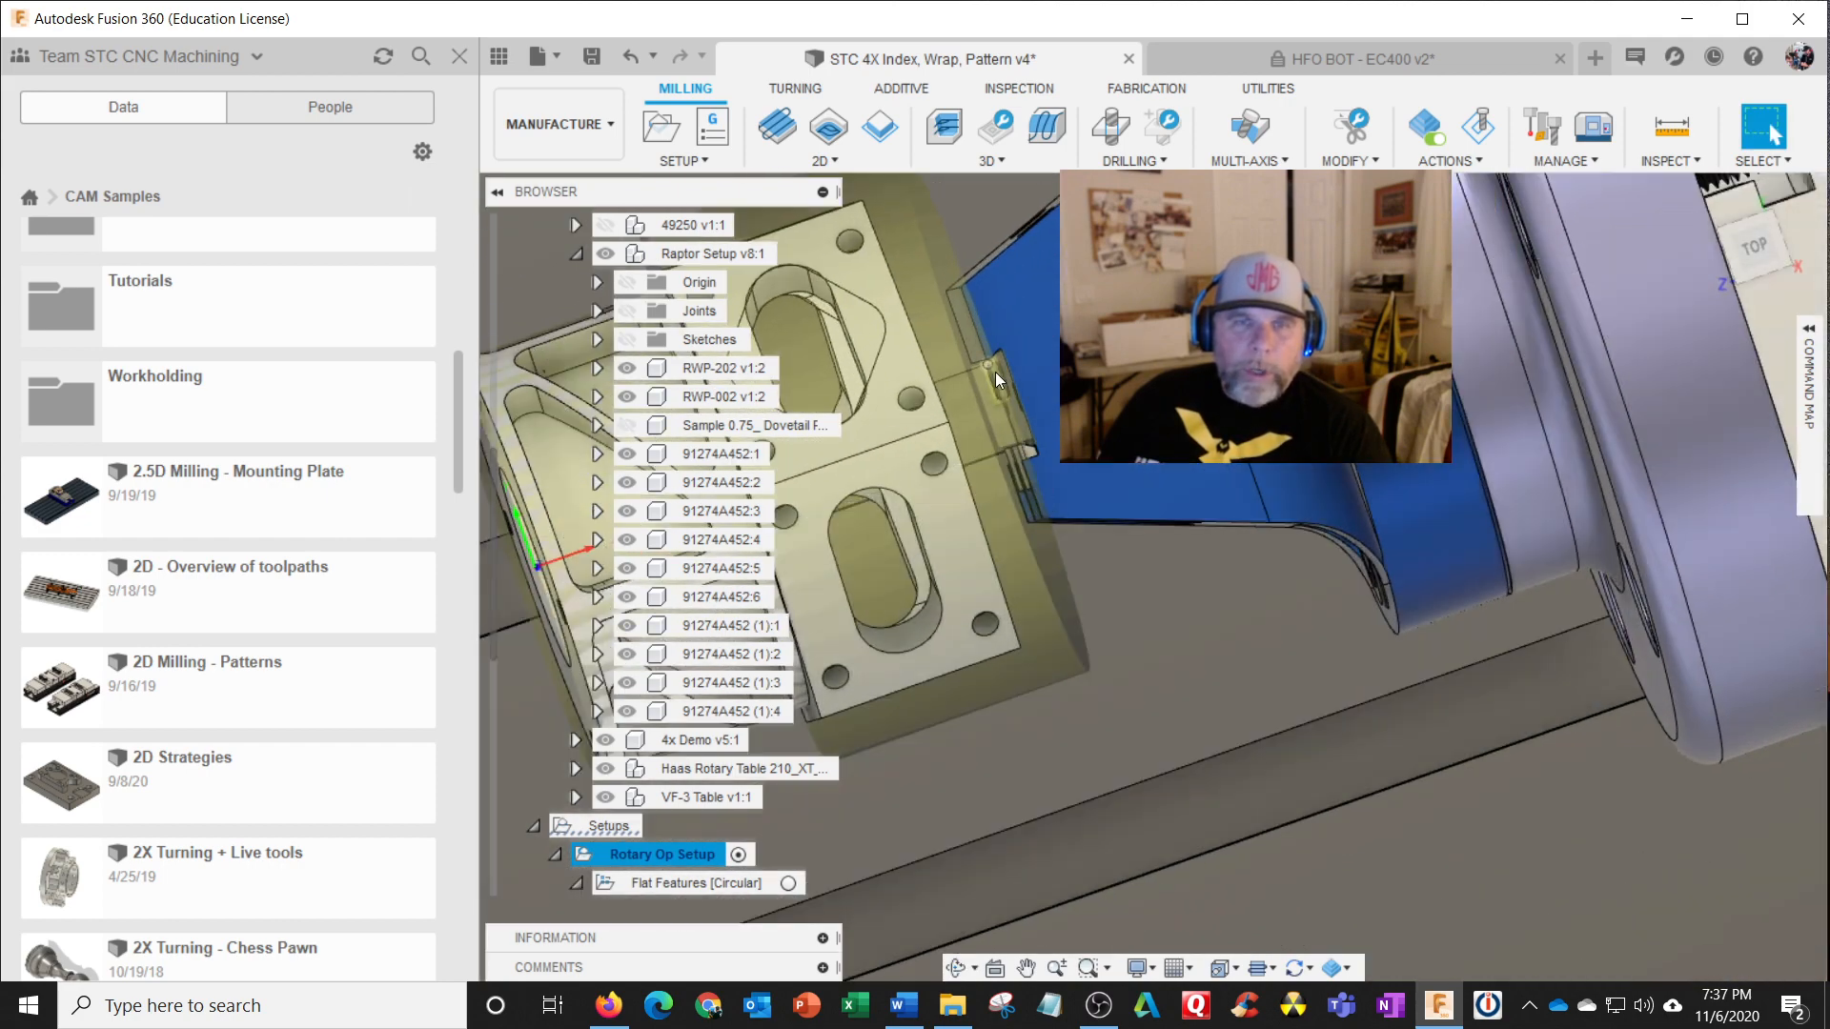
middle_click_drag(1035, 465, 1045, 294, "shift")
scroll(1037, 515, "down", 6)
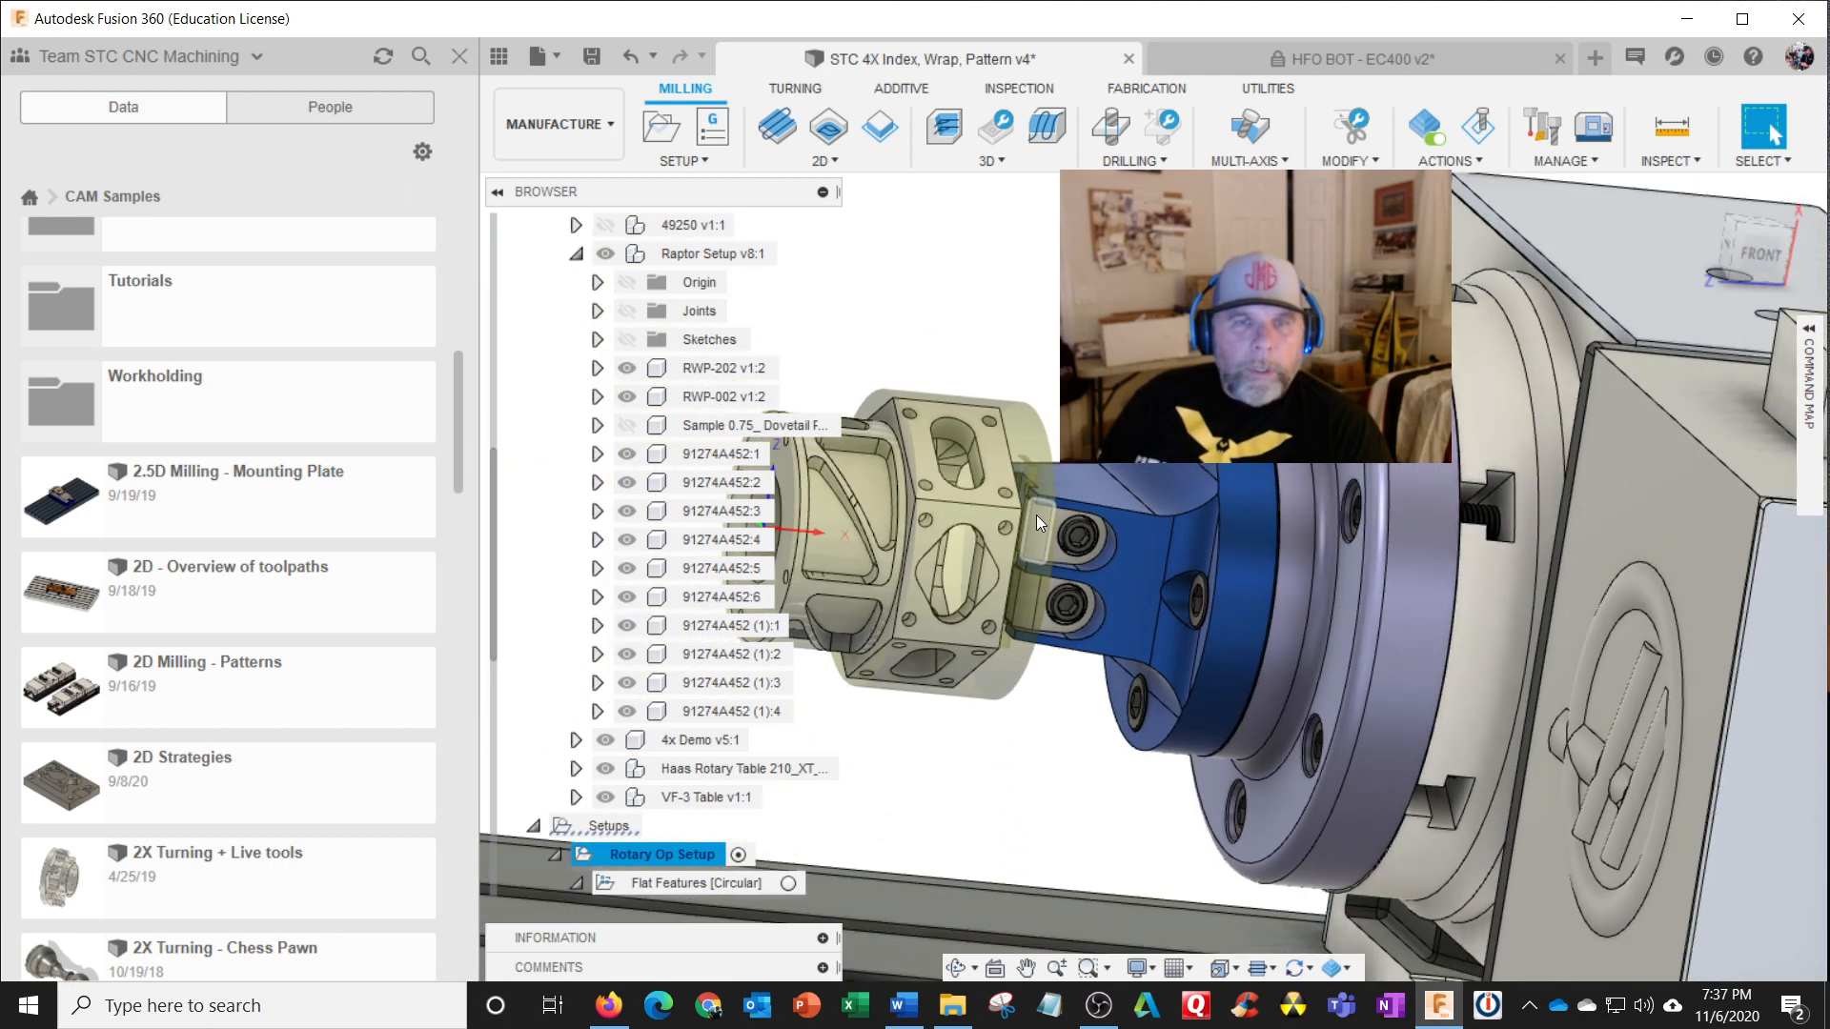
middle_click_drag(1037, 521, 1264, 410, "shift")
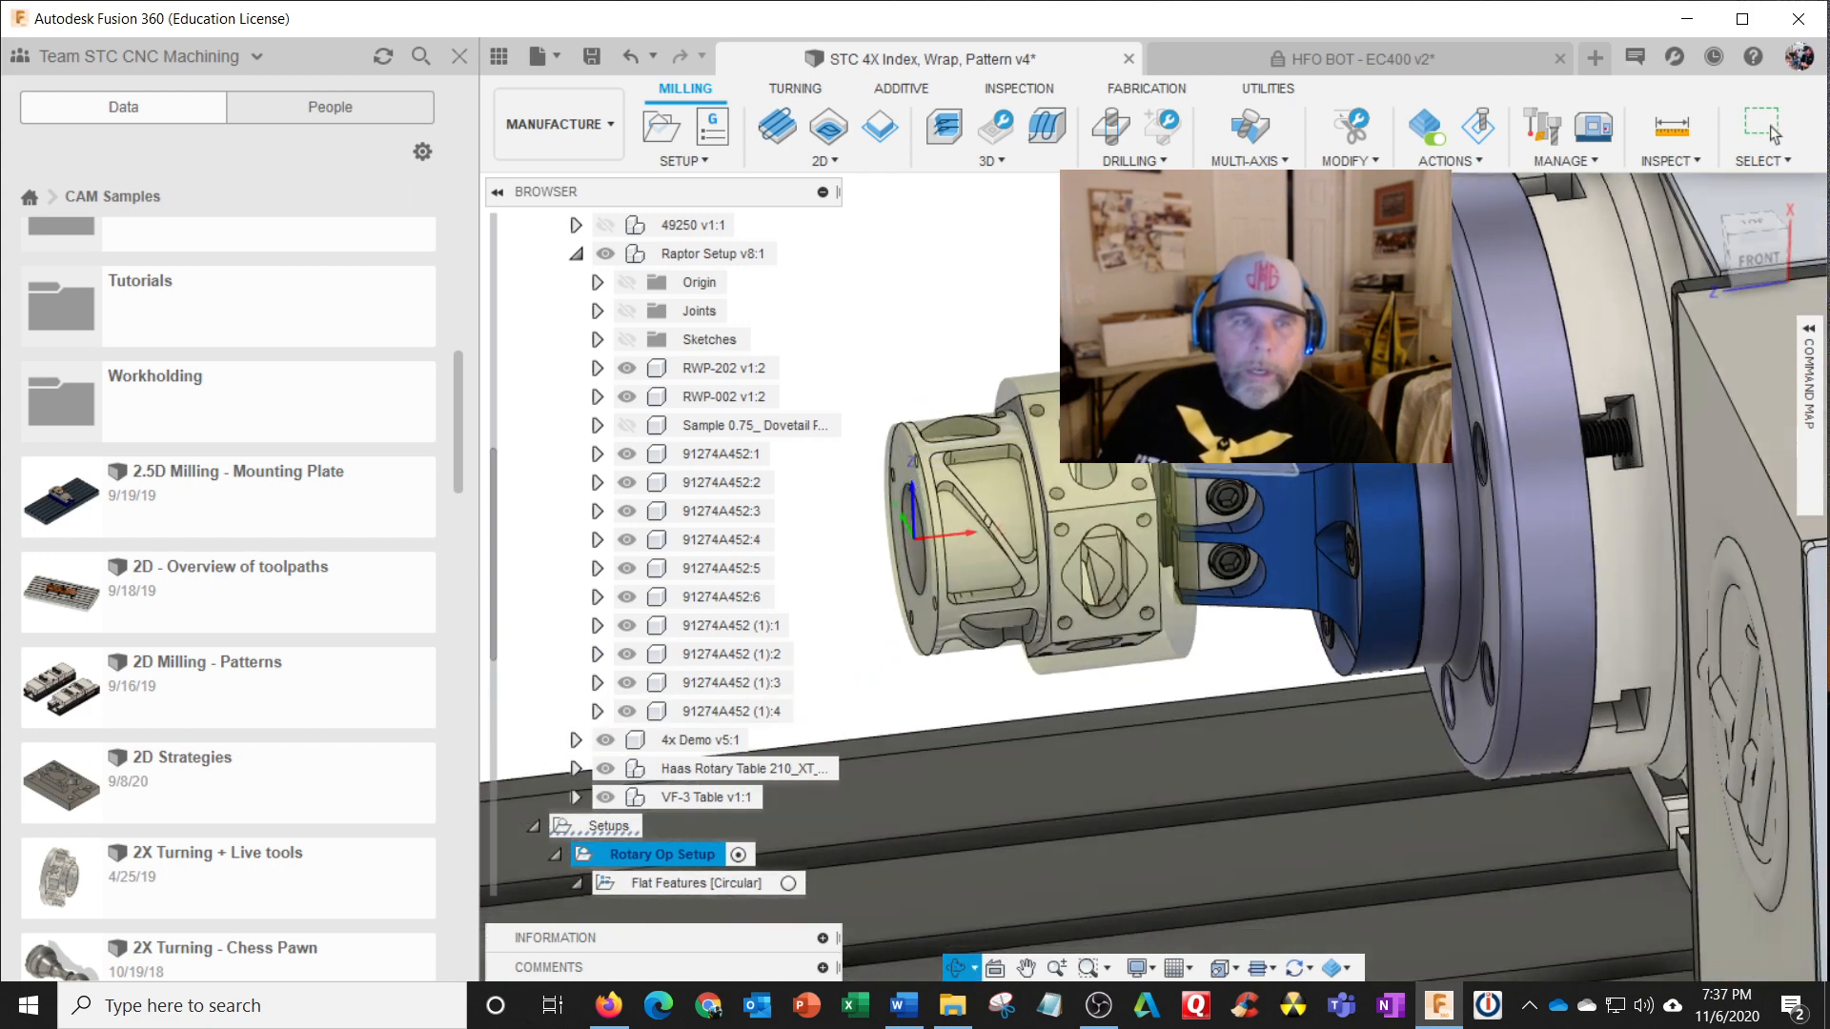
Step: Close the data panel and fit the whole rotary table and machine table assembly in view
left_click(458, 57)
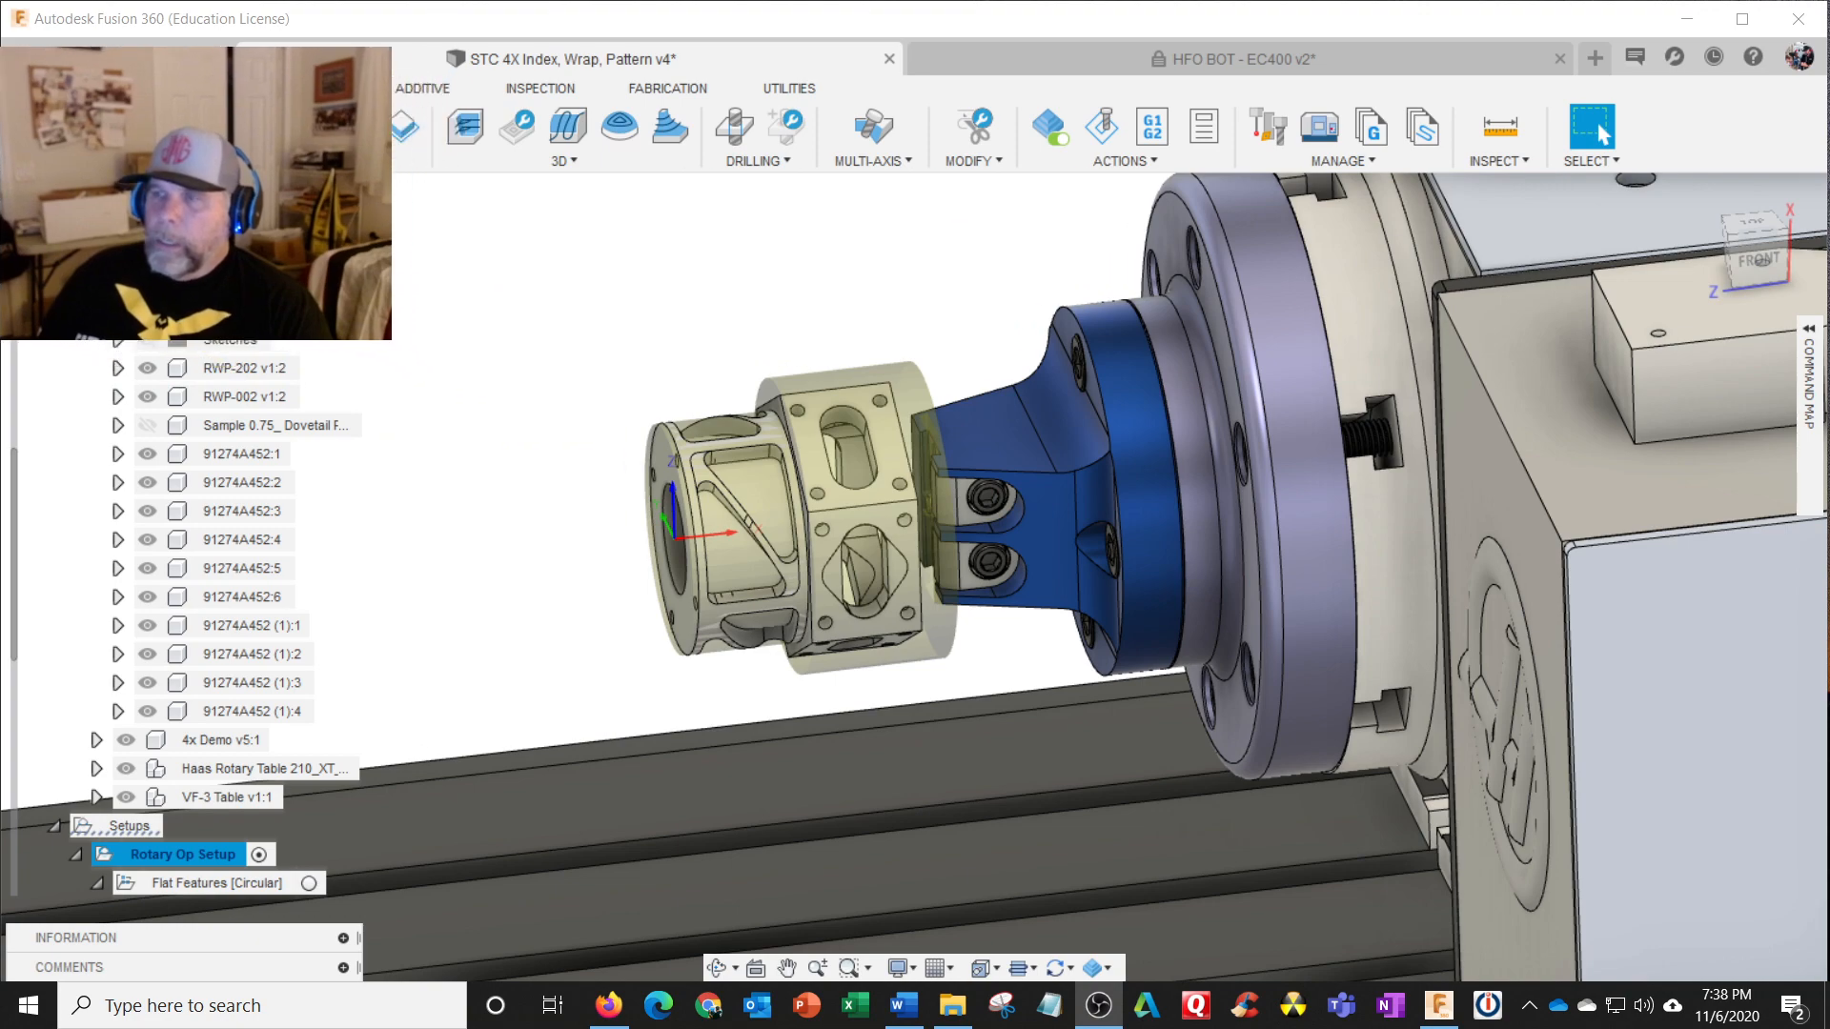
middle_click_drag(1165, 690, 1058, 625, "shift")
middle_click(1069, 470)
middle_click(1069, 470)
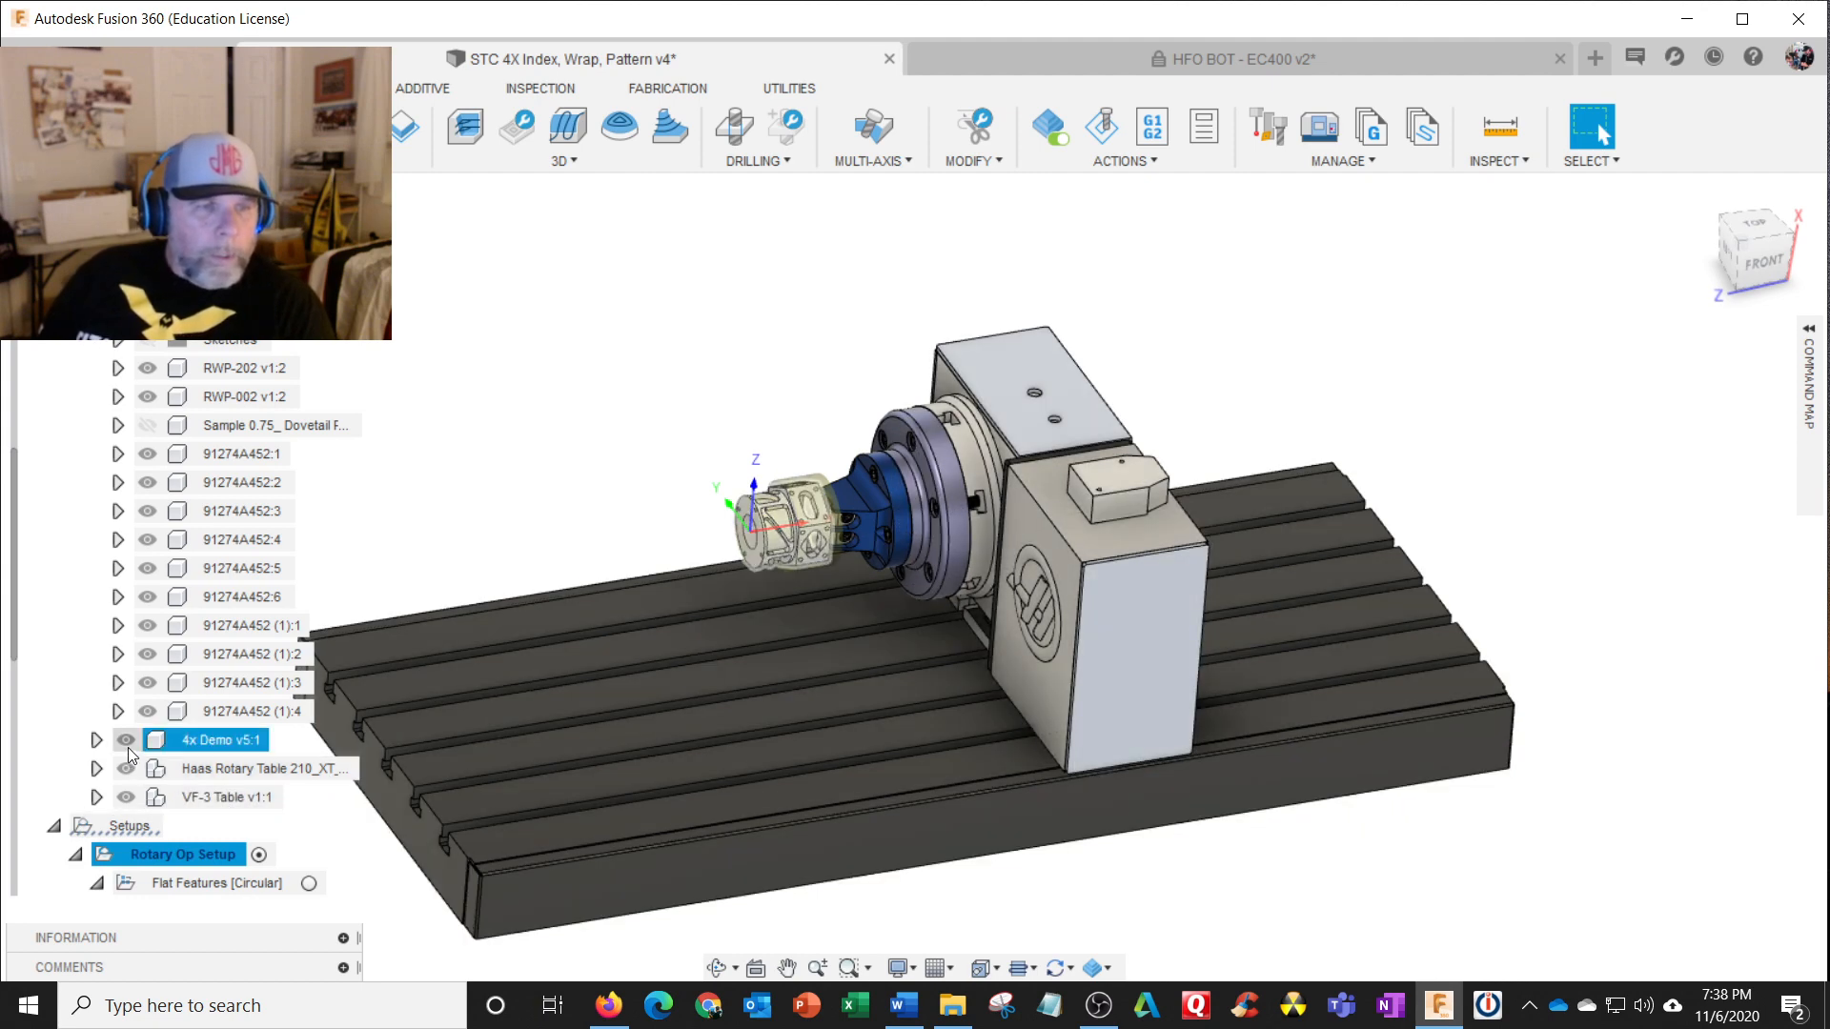
Step: Hide the 4x Demo v5:1 component, and toggle the VF-3 Table v1:1 off and on again
left_click(127, 748)
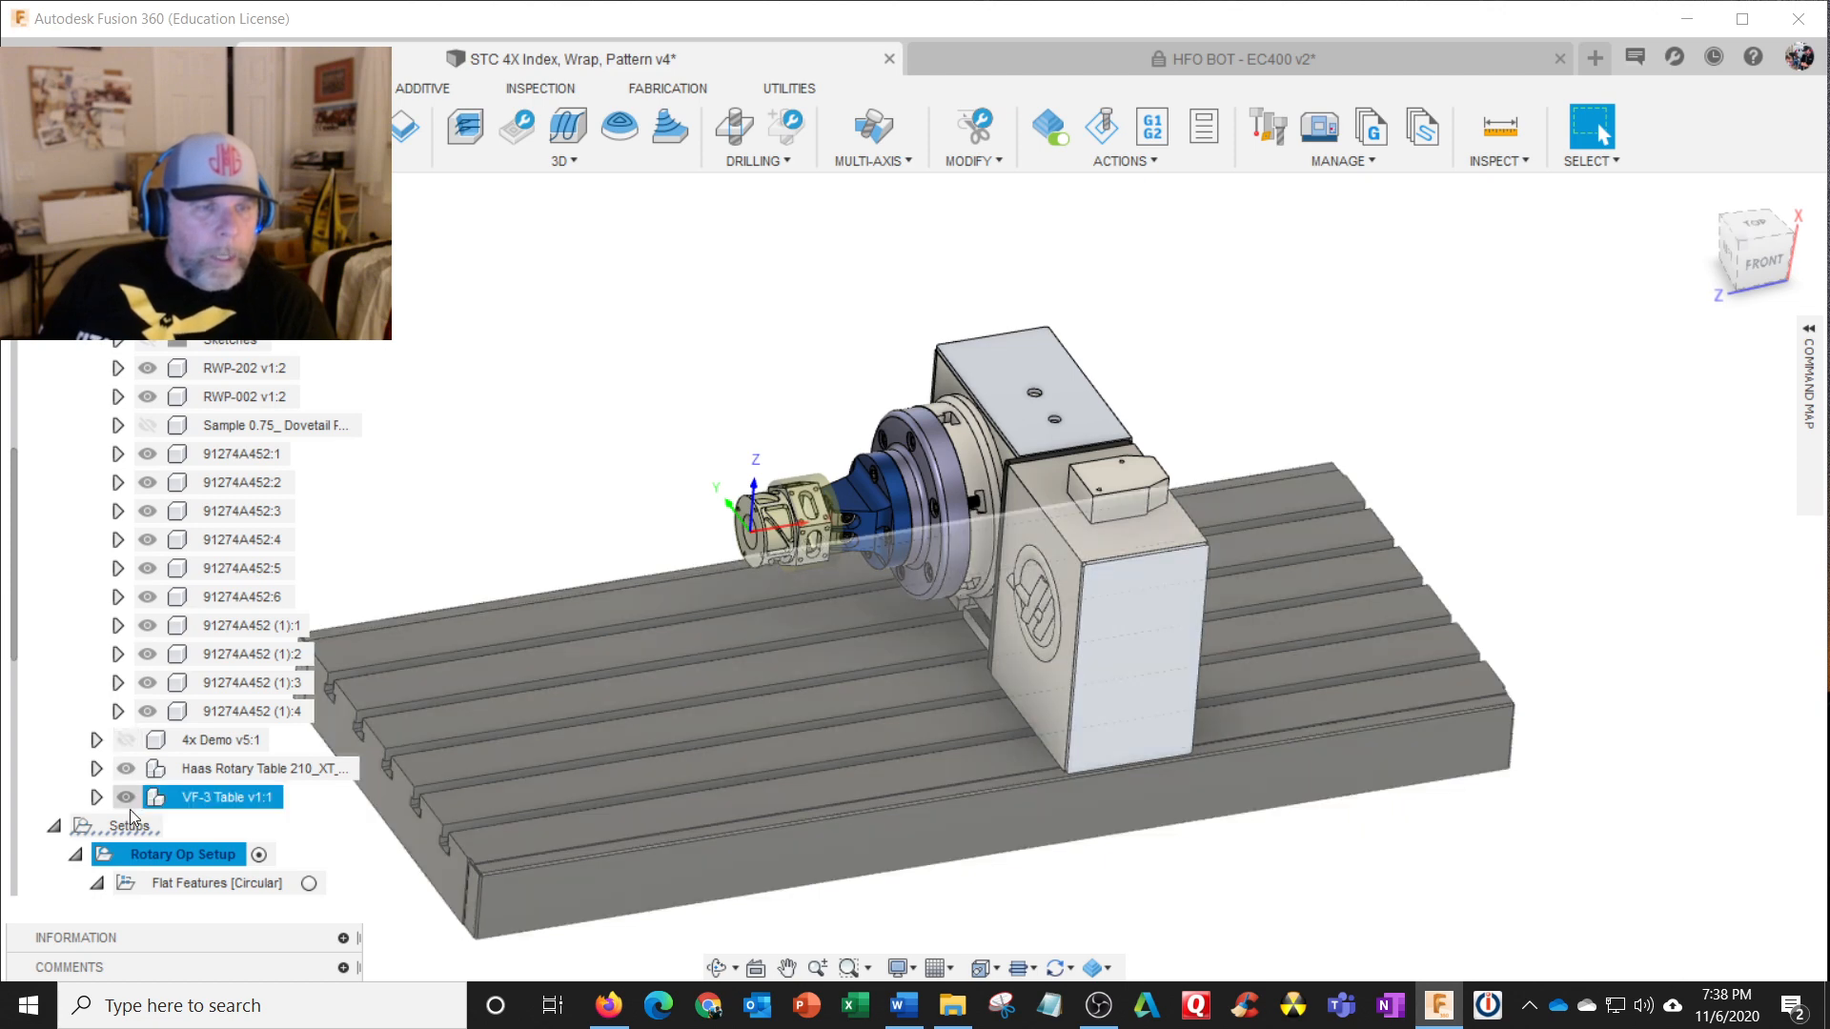
left_click(128, 797)
left_click(127, 797)
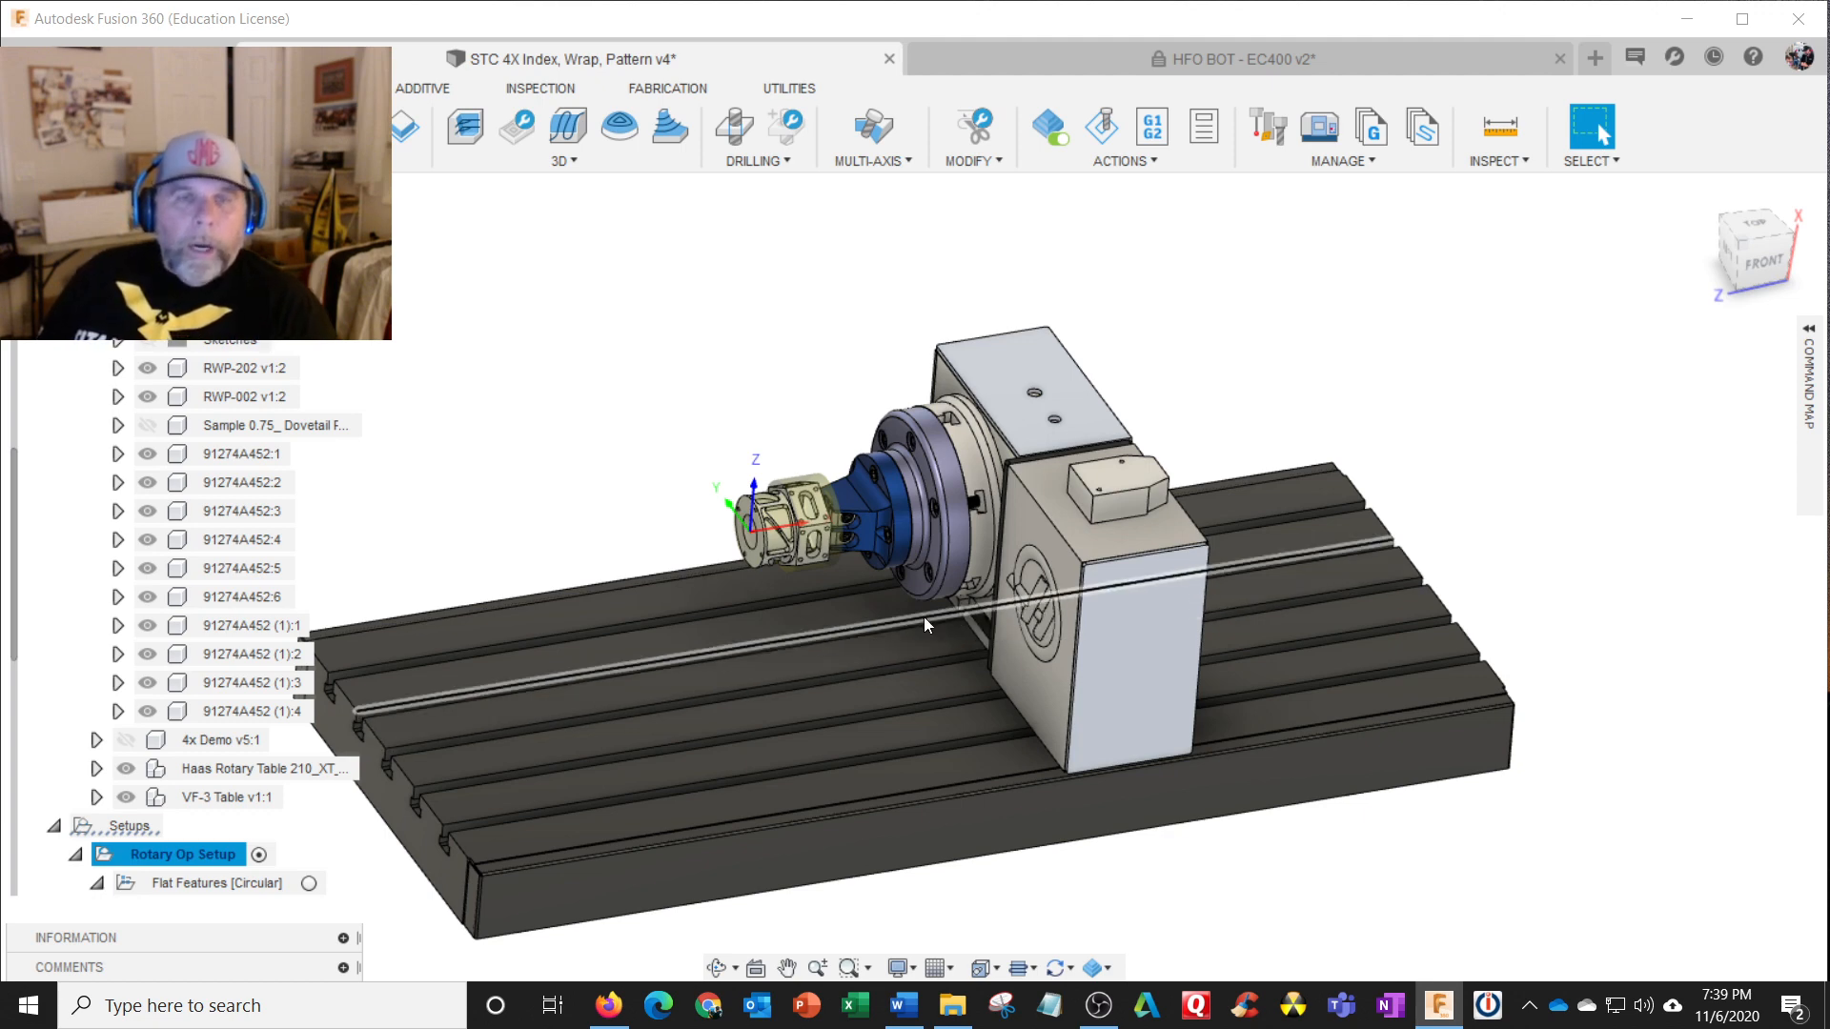
Step: Hide the Haas Rotary Table, the VF-3 Table v1:1 and the RWP-202 and RWP-002 fixture components
scroll(781, 535, "up", 5)
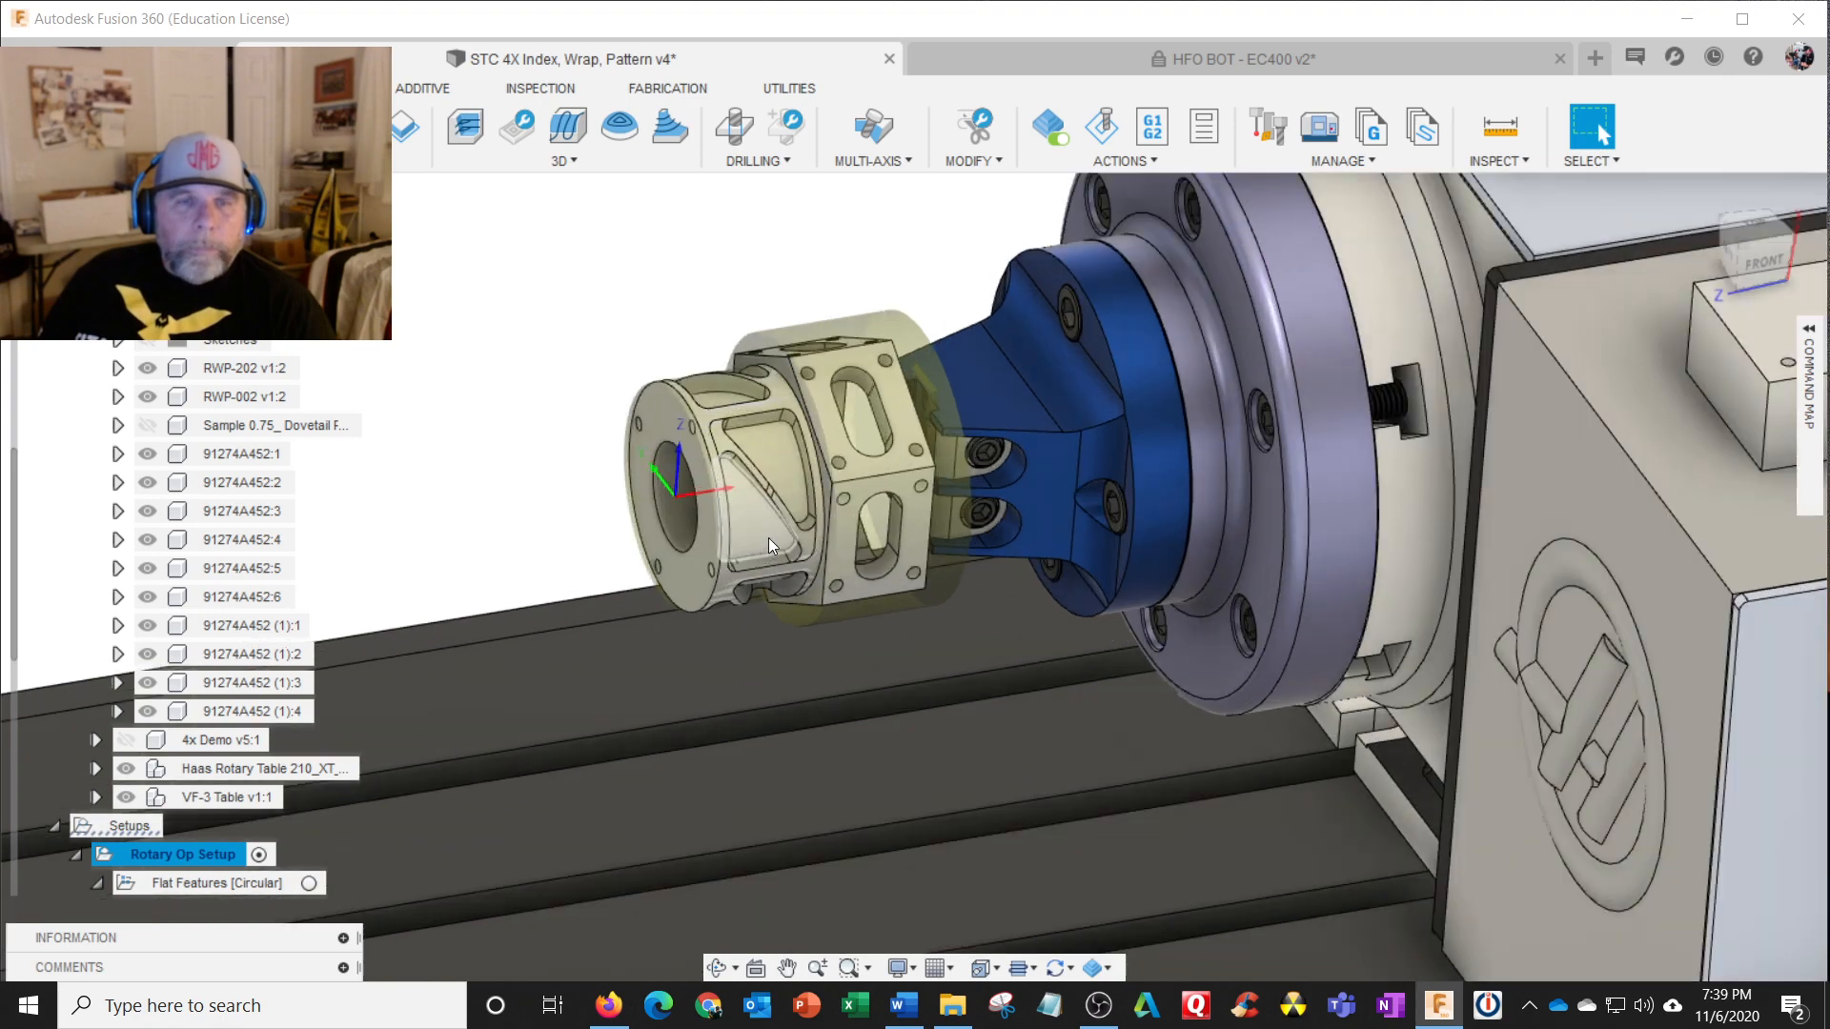
scroll(768, 538, "up", 1)
scroll(848, 549, "up", 2)
scroll(1022, 558, "down", 1)
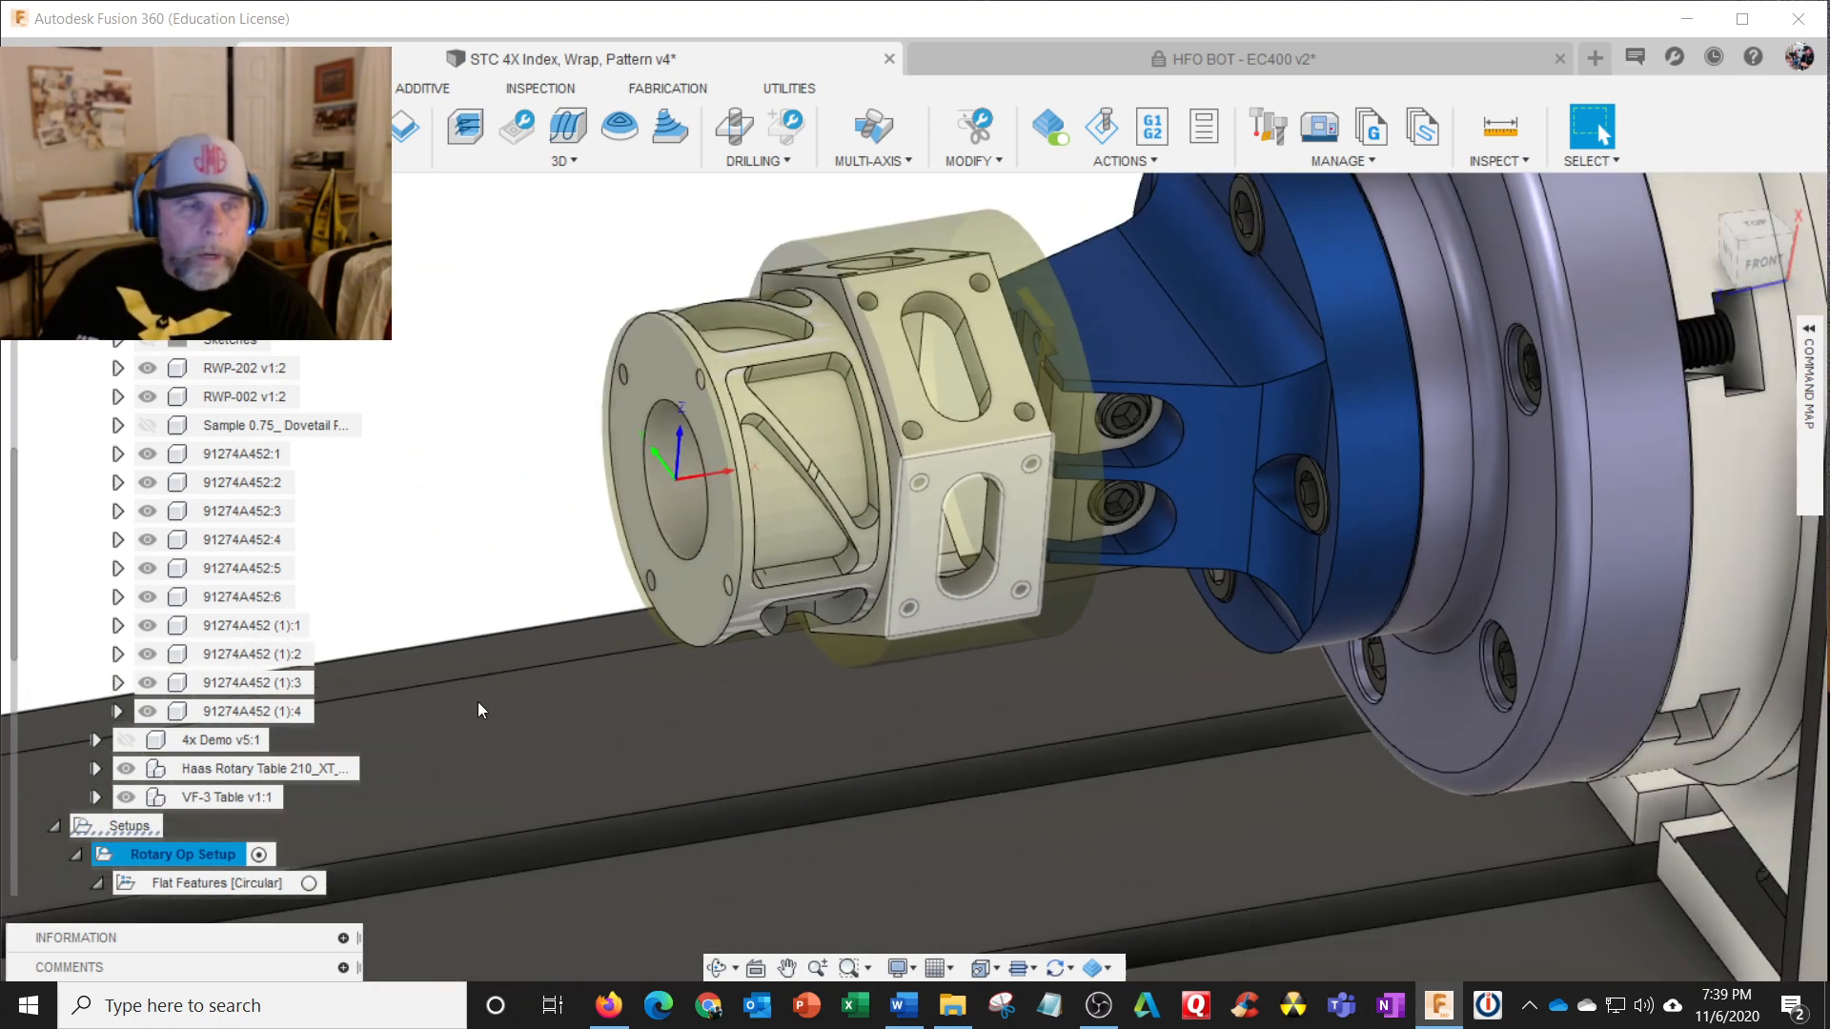
left_click(131, 769)
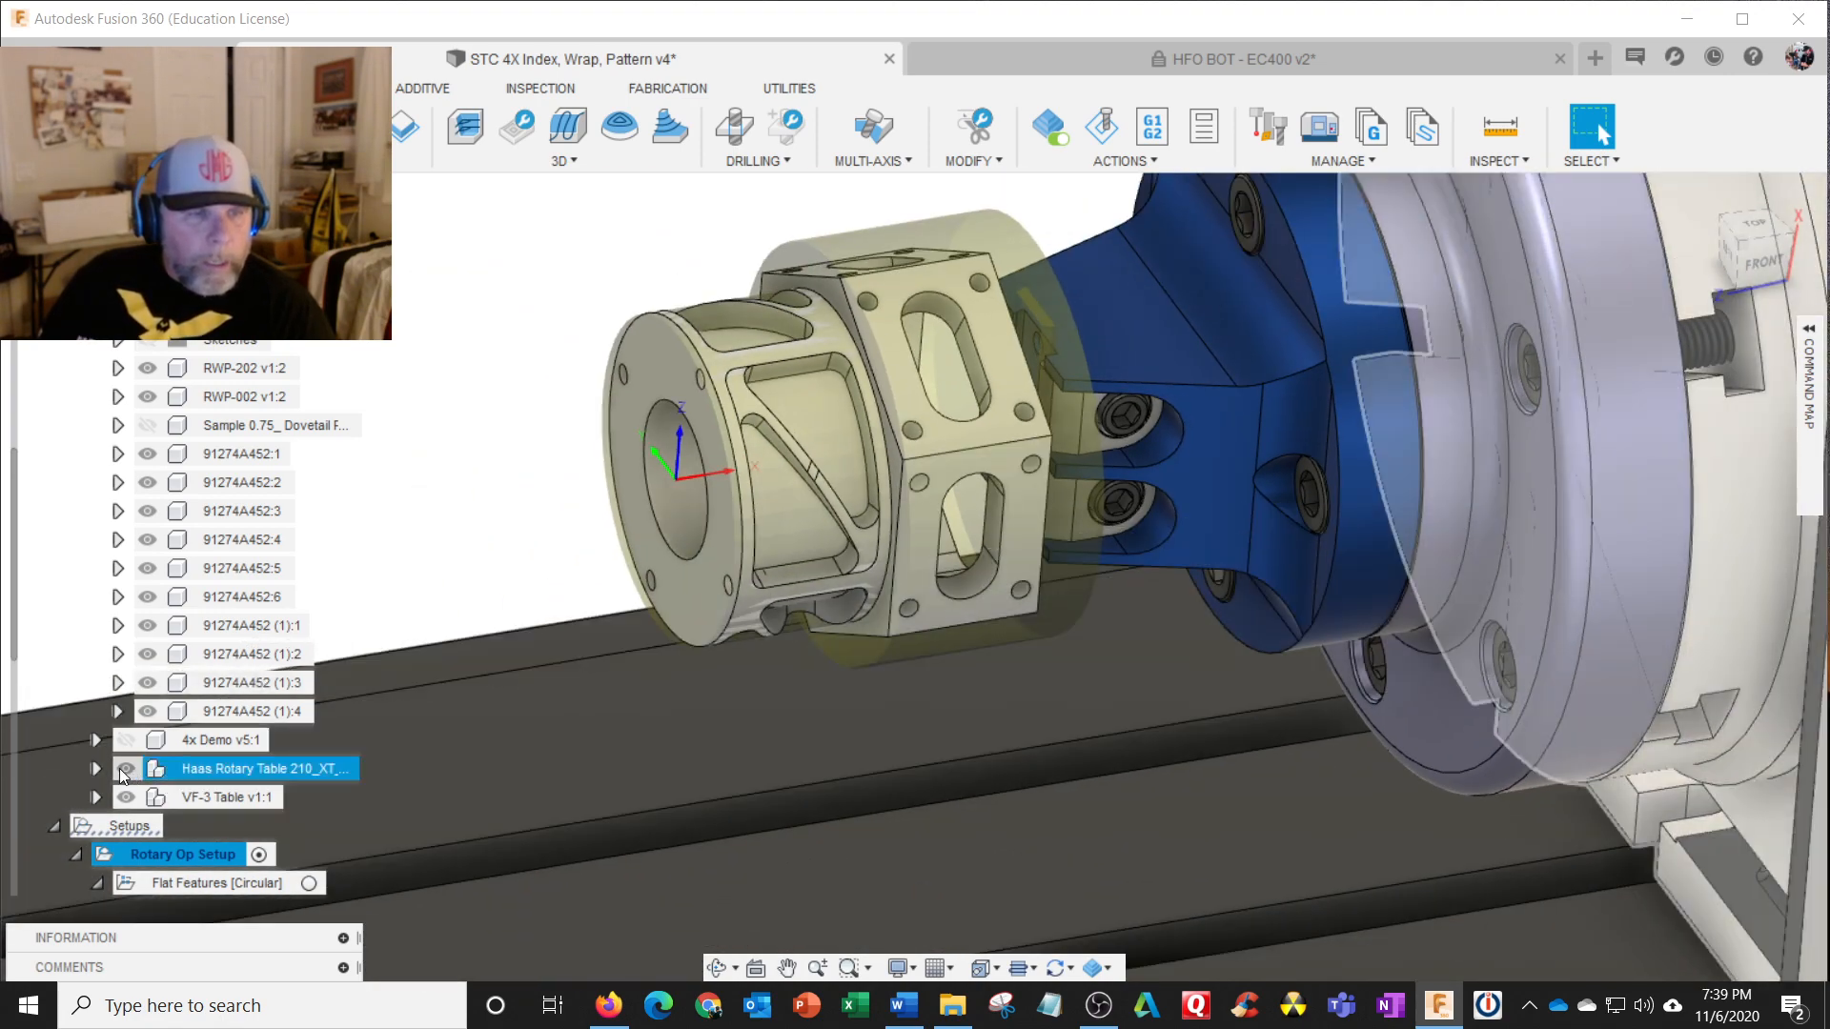
left_click(125, 768)
left_click(126, 796)
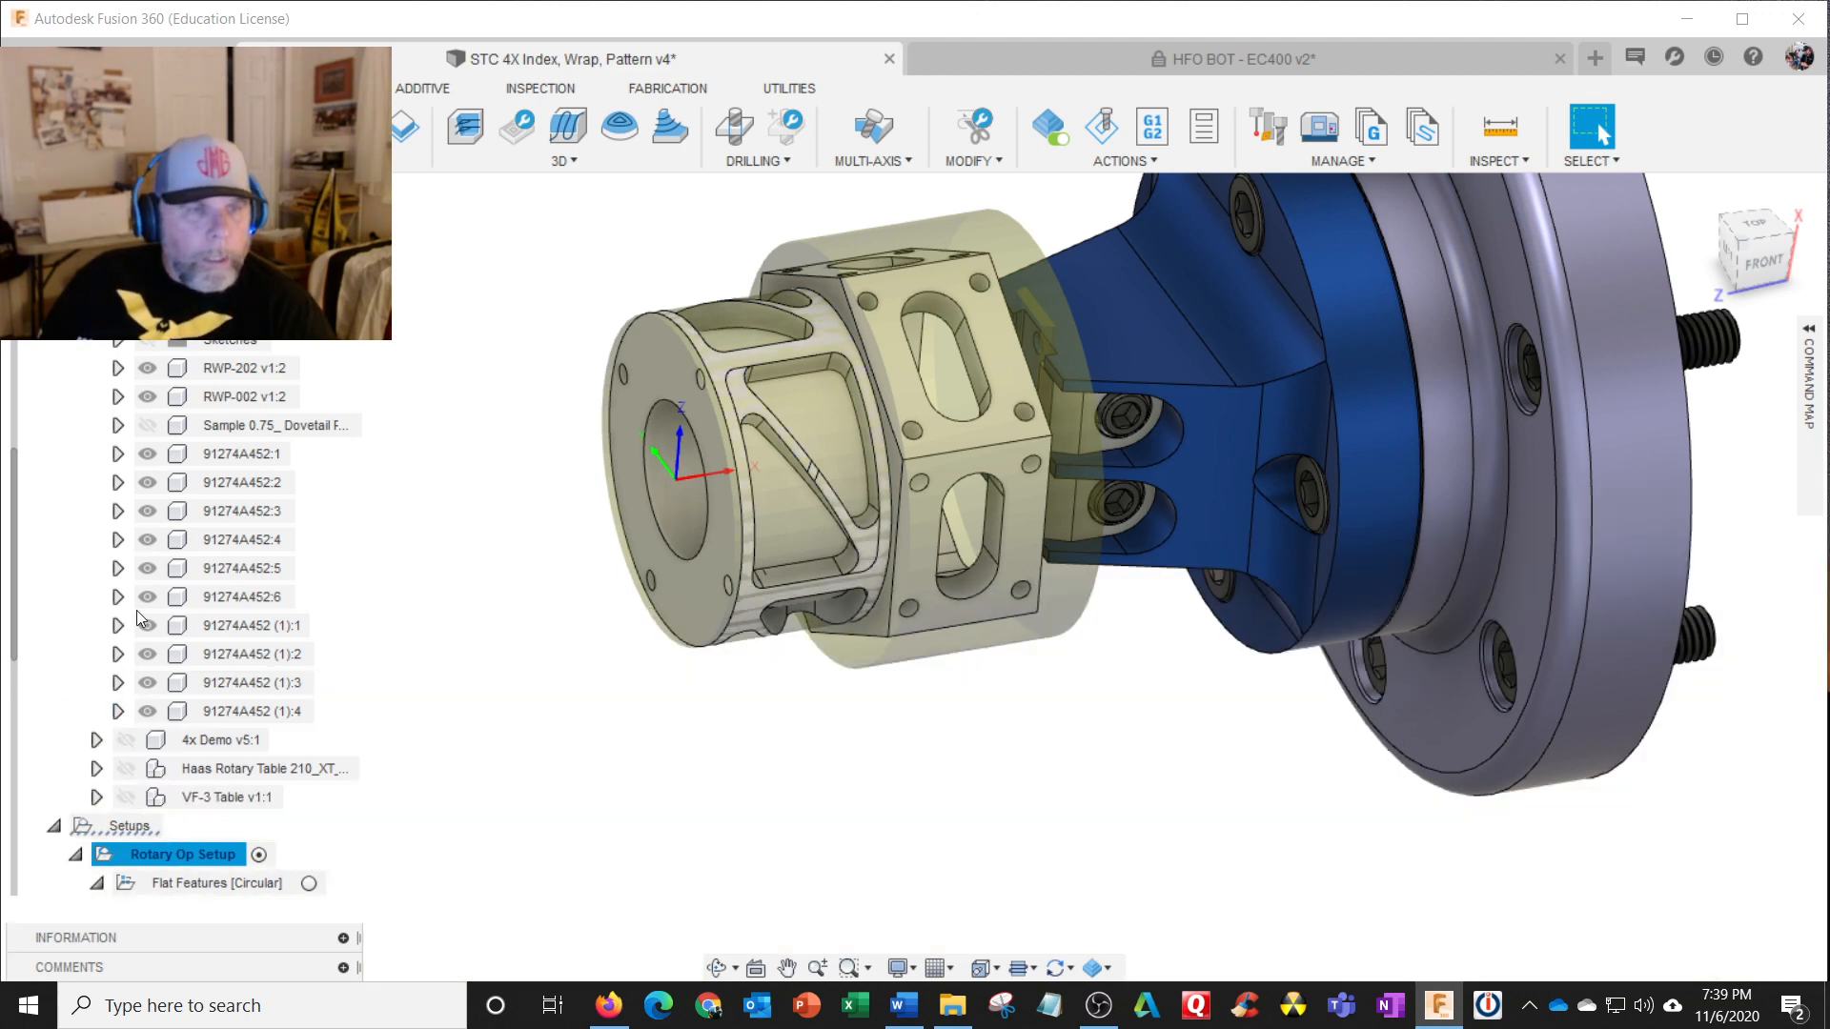
left_click(147, 368)
left_click(147, 397)
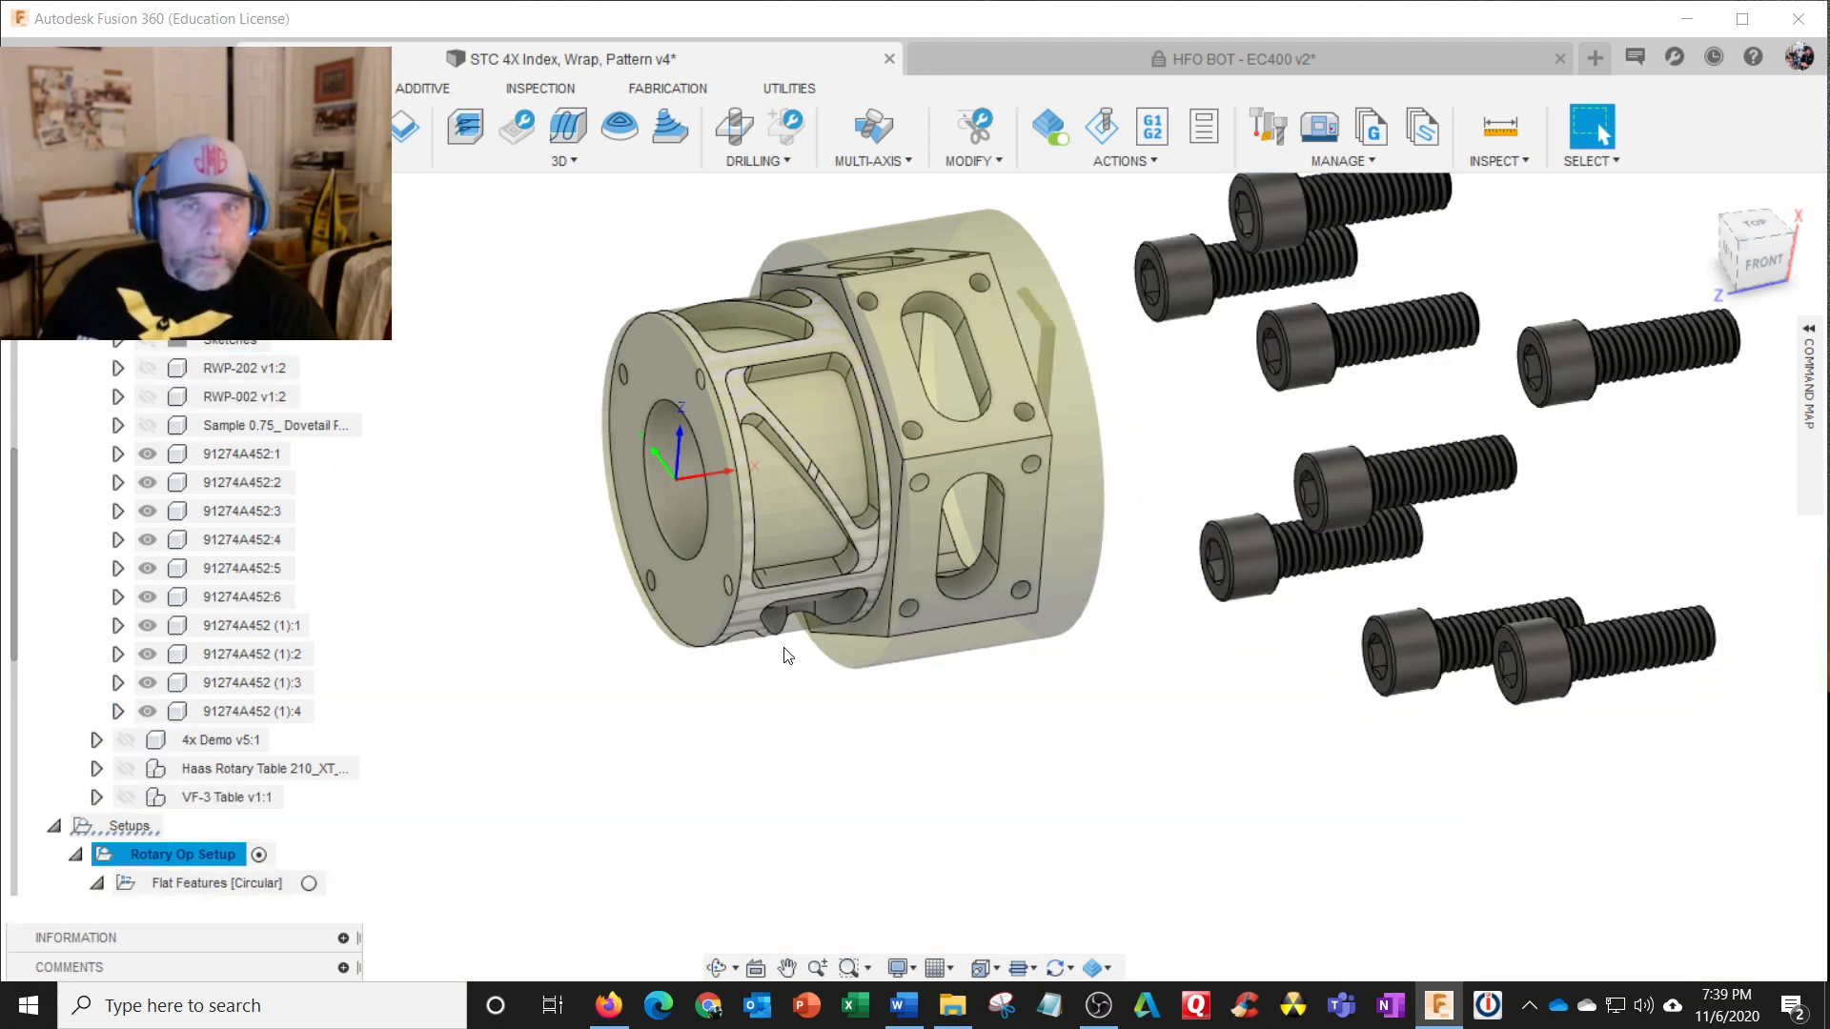
Step: Toggle the Sample 0.75 Dovetail component's visibility on and off while viewing the part from the front
middle_click_drag(1049, 760, 1090, 621, "shift")
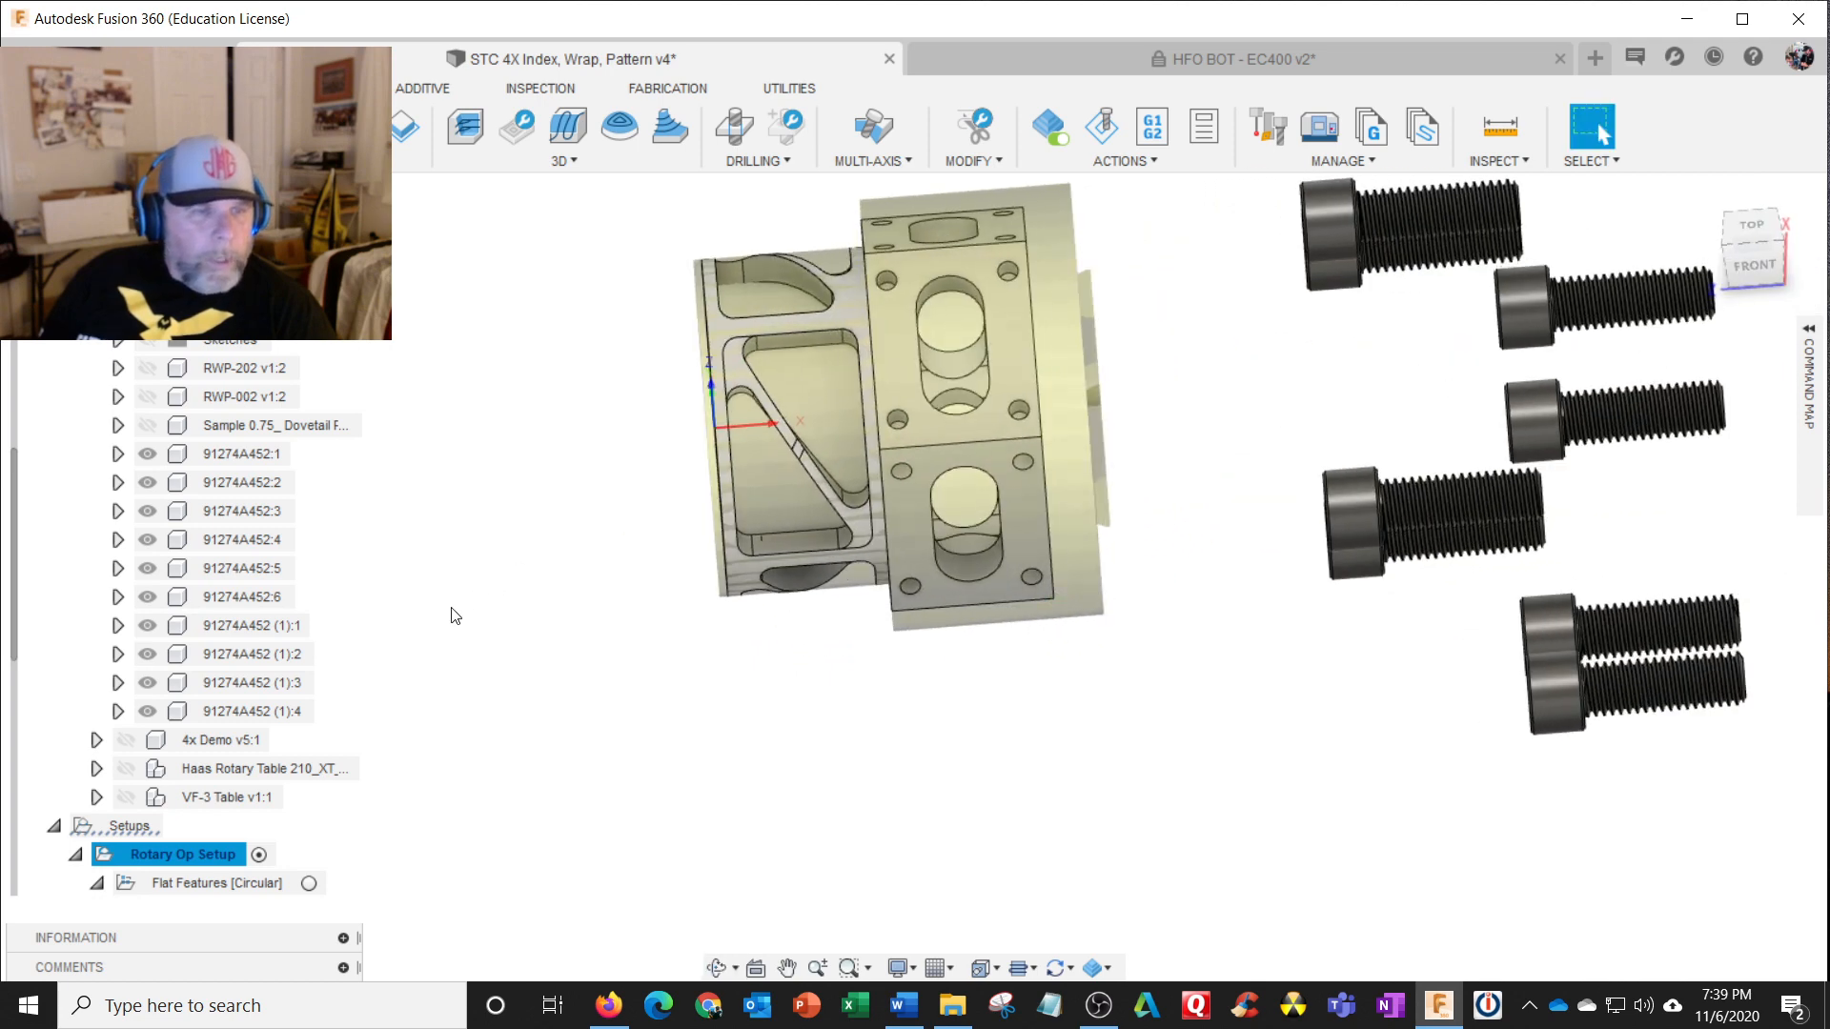
left_click(149, 423)
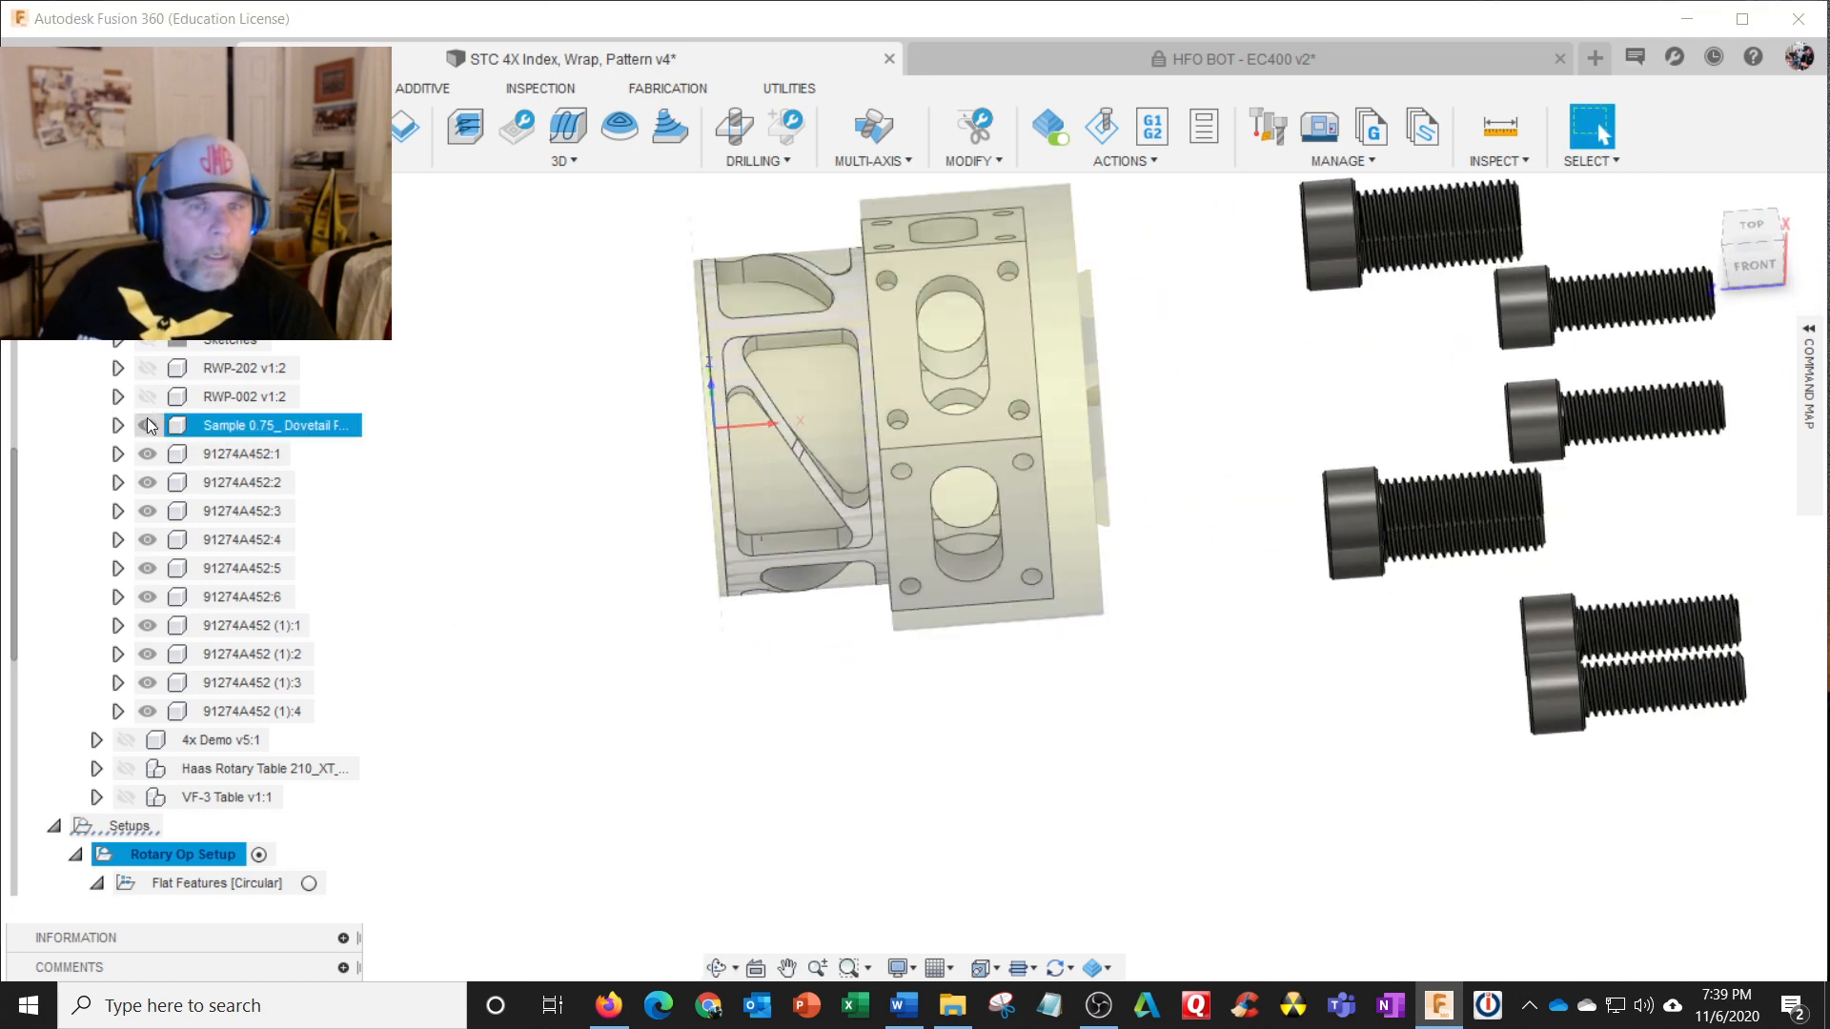
left_click(147, 425)
Step: Collapse the Sketches and Construction folders in the browser, and briefly expand the Joints folder to check its contents
scroll(343, 462, "up", 1)
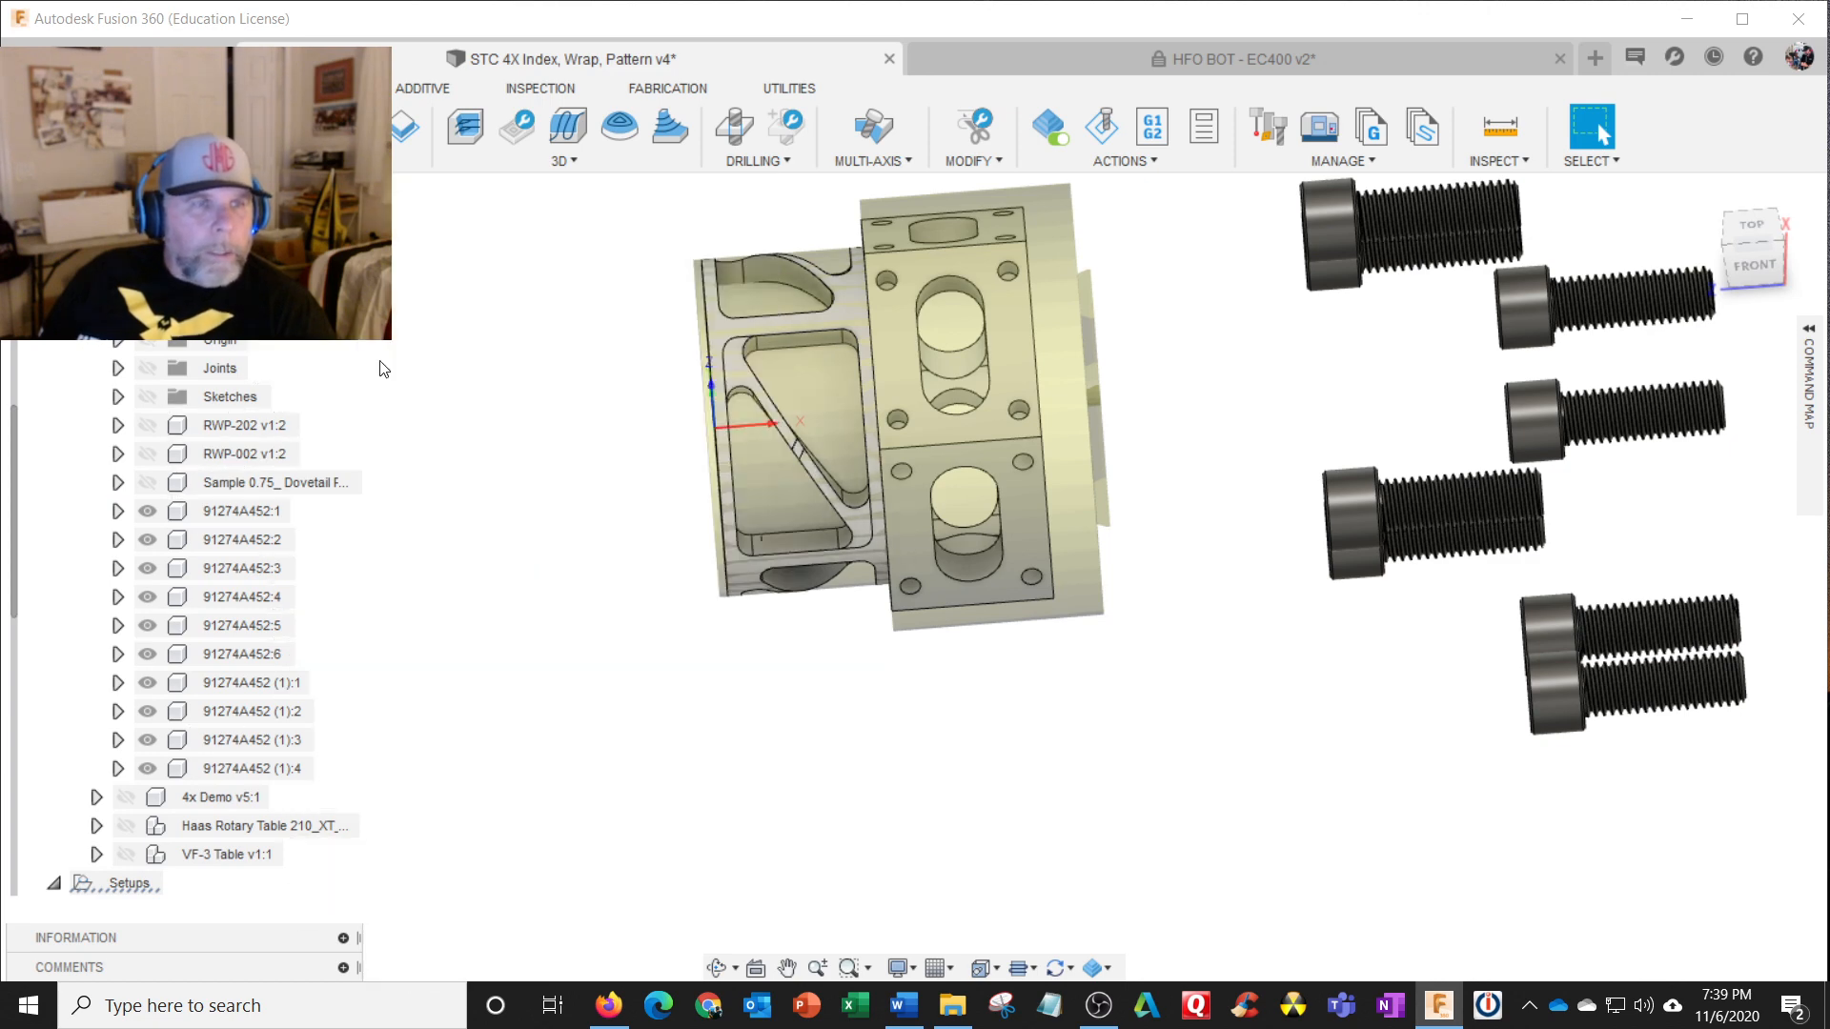
scroll(378, 358, "down", 2)
scroll(357, 410, "up", 4)
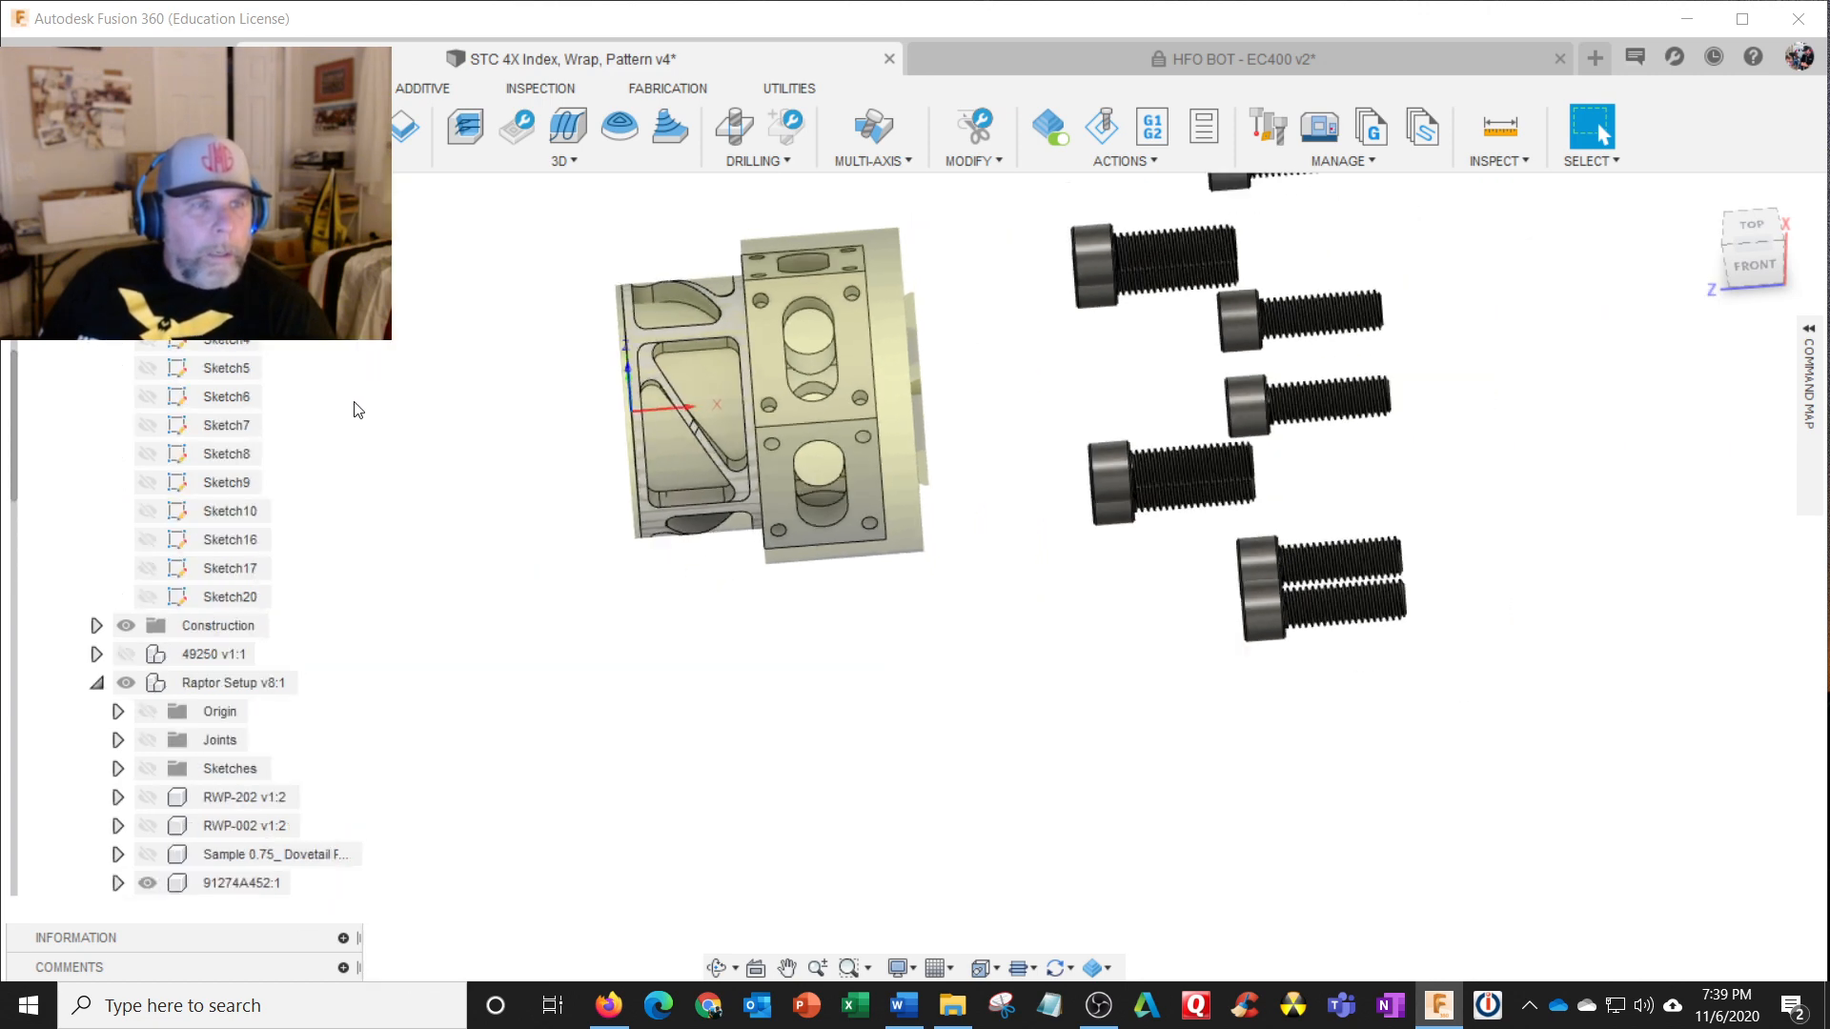
scroll(186, 619, "down", 4)
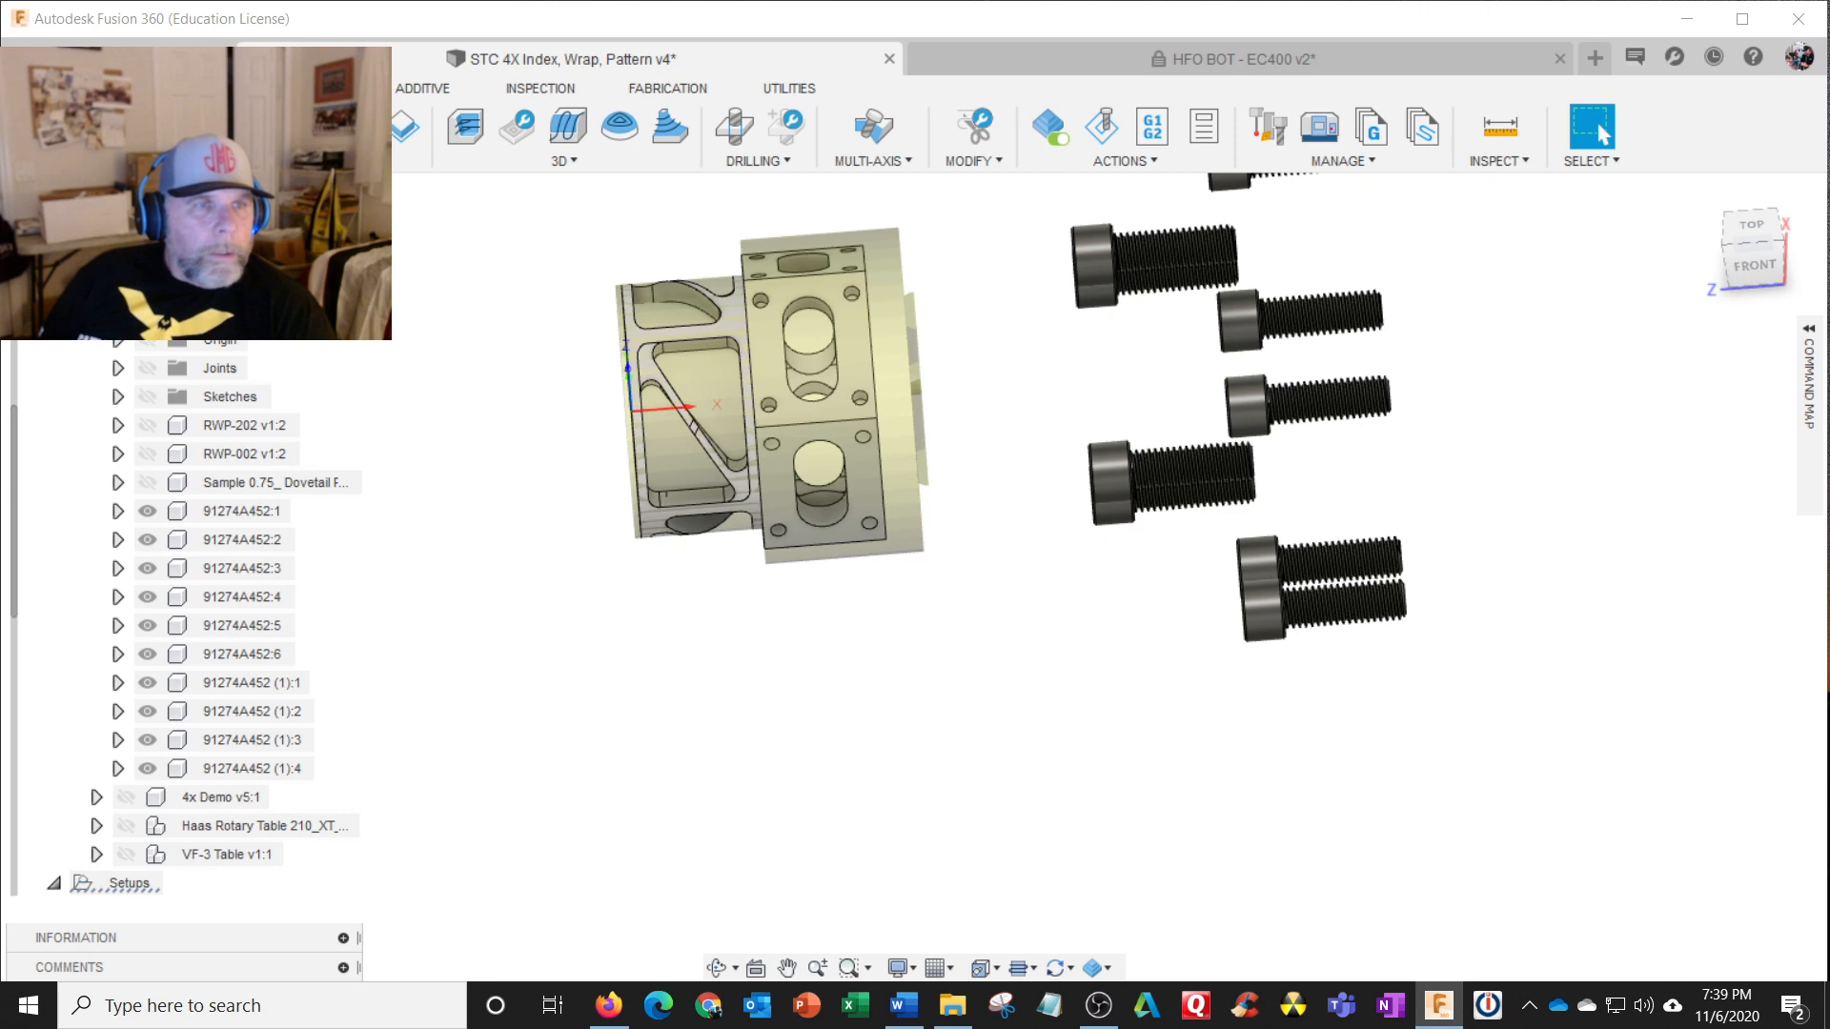
scroll(190, 620, "up", 1)
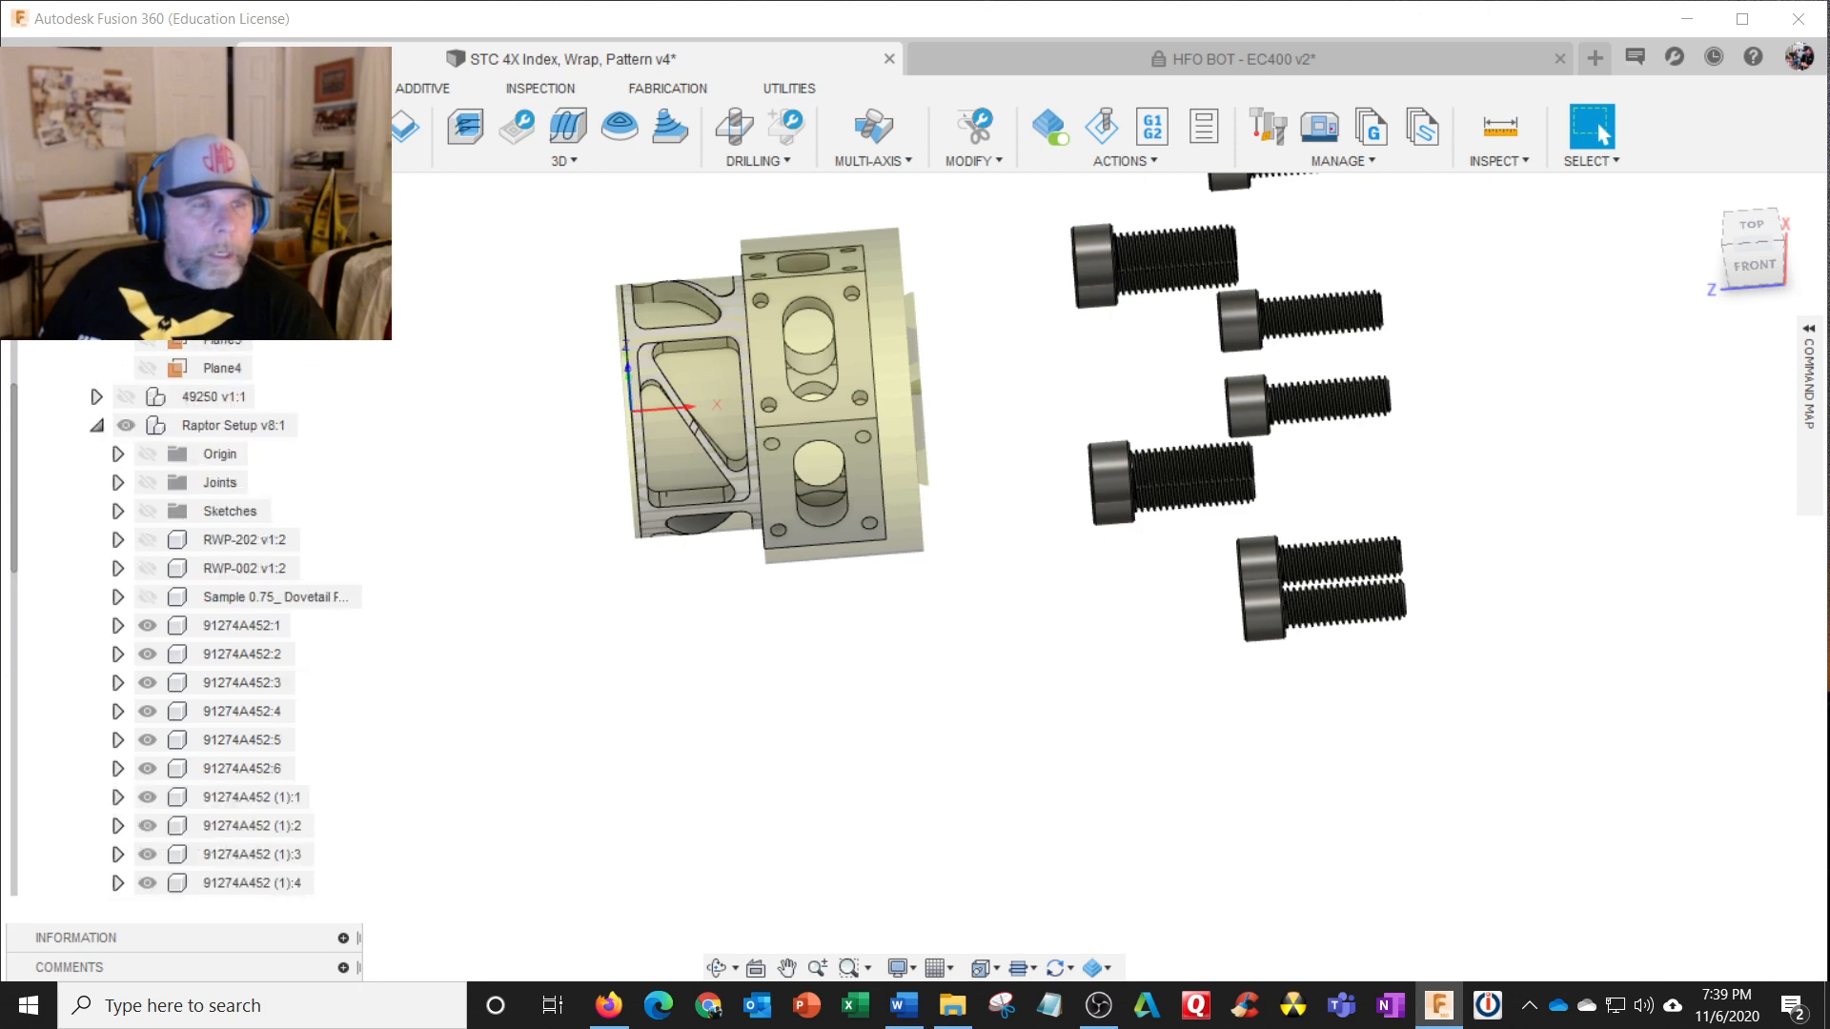
left_click(98, 254)
scroll(97, 254, "up", 2)
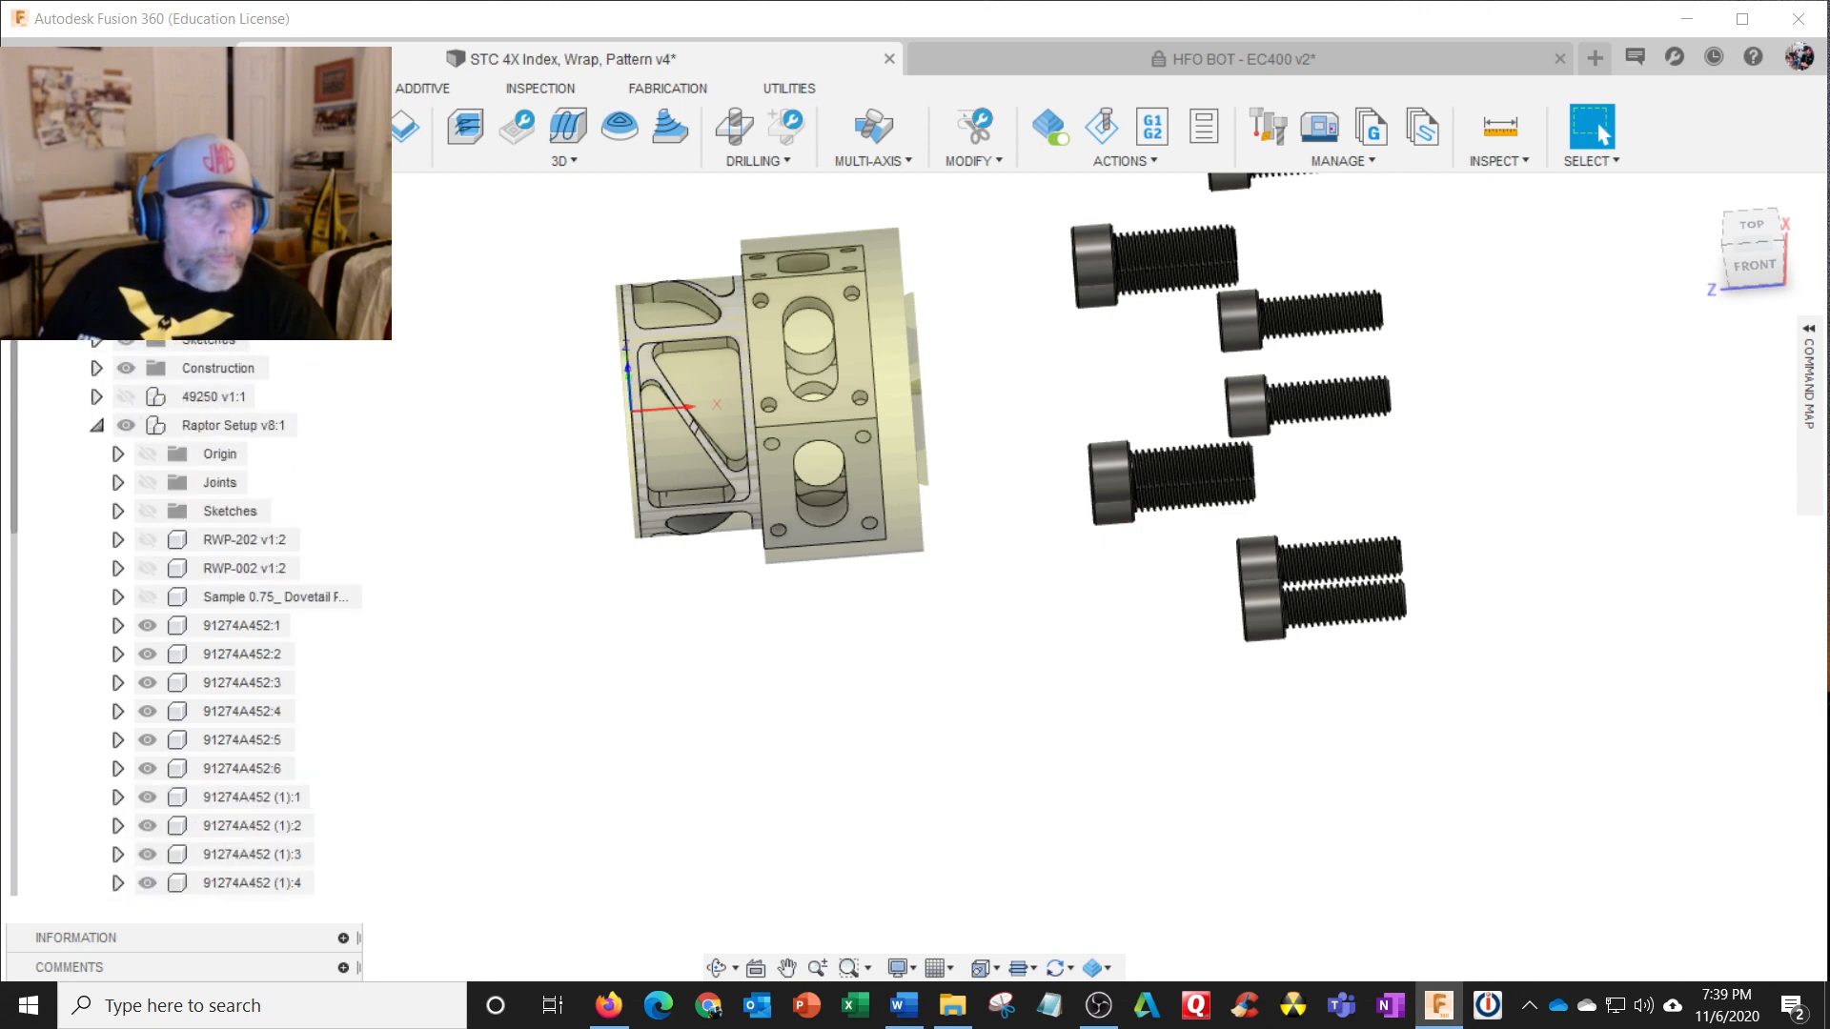
scroll(97, 253, "up", 1)
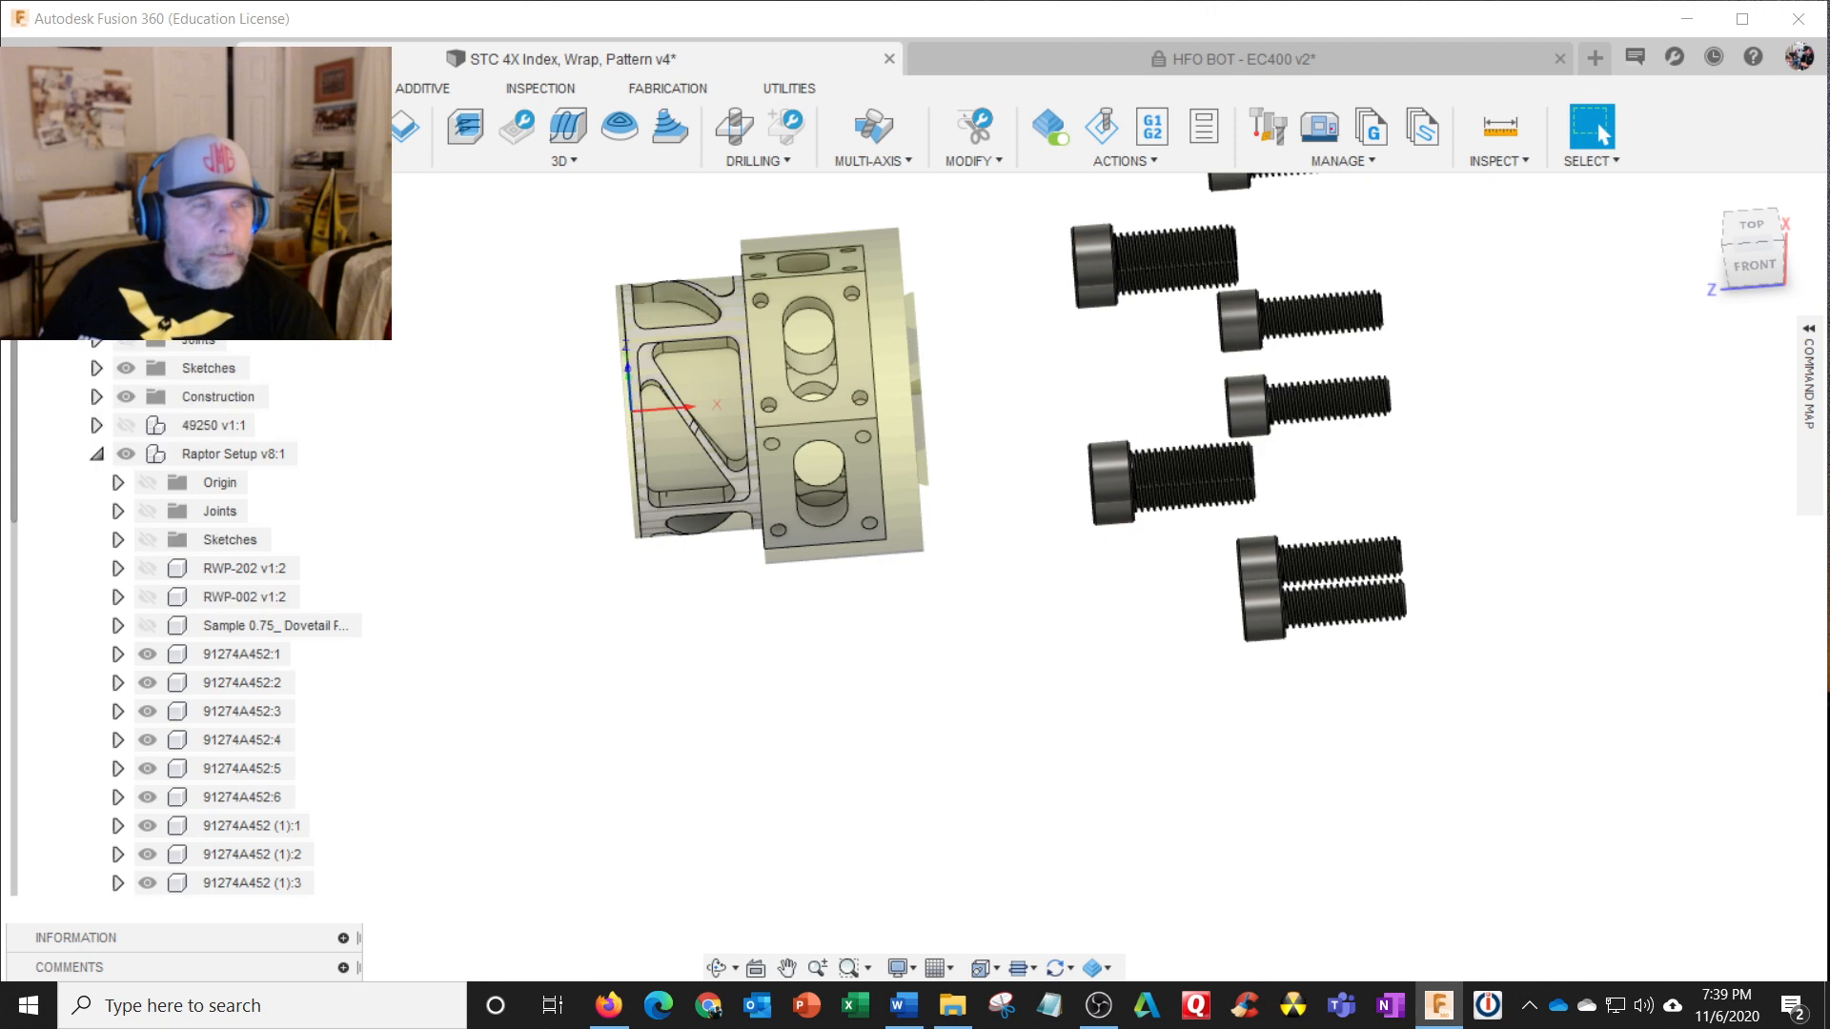
left_click(96, 340)
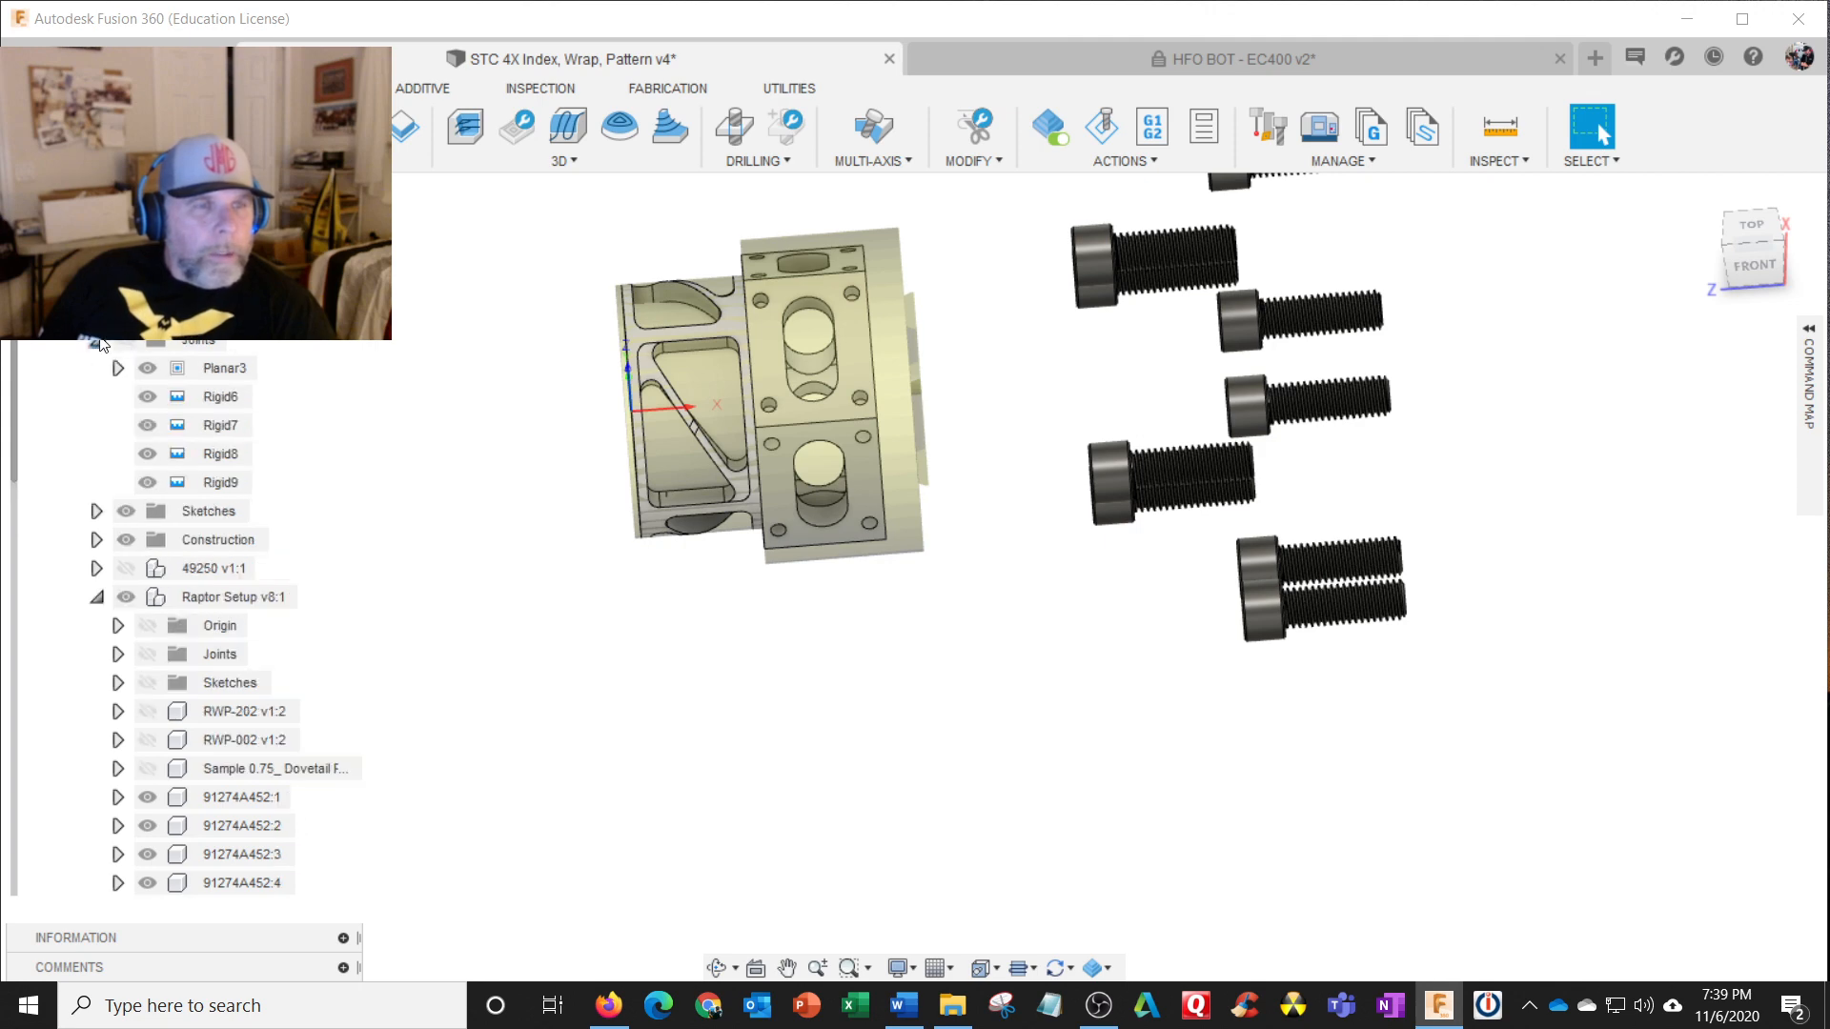
left_click(97, 340)
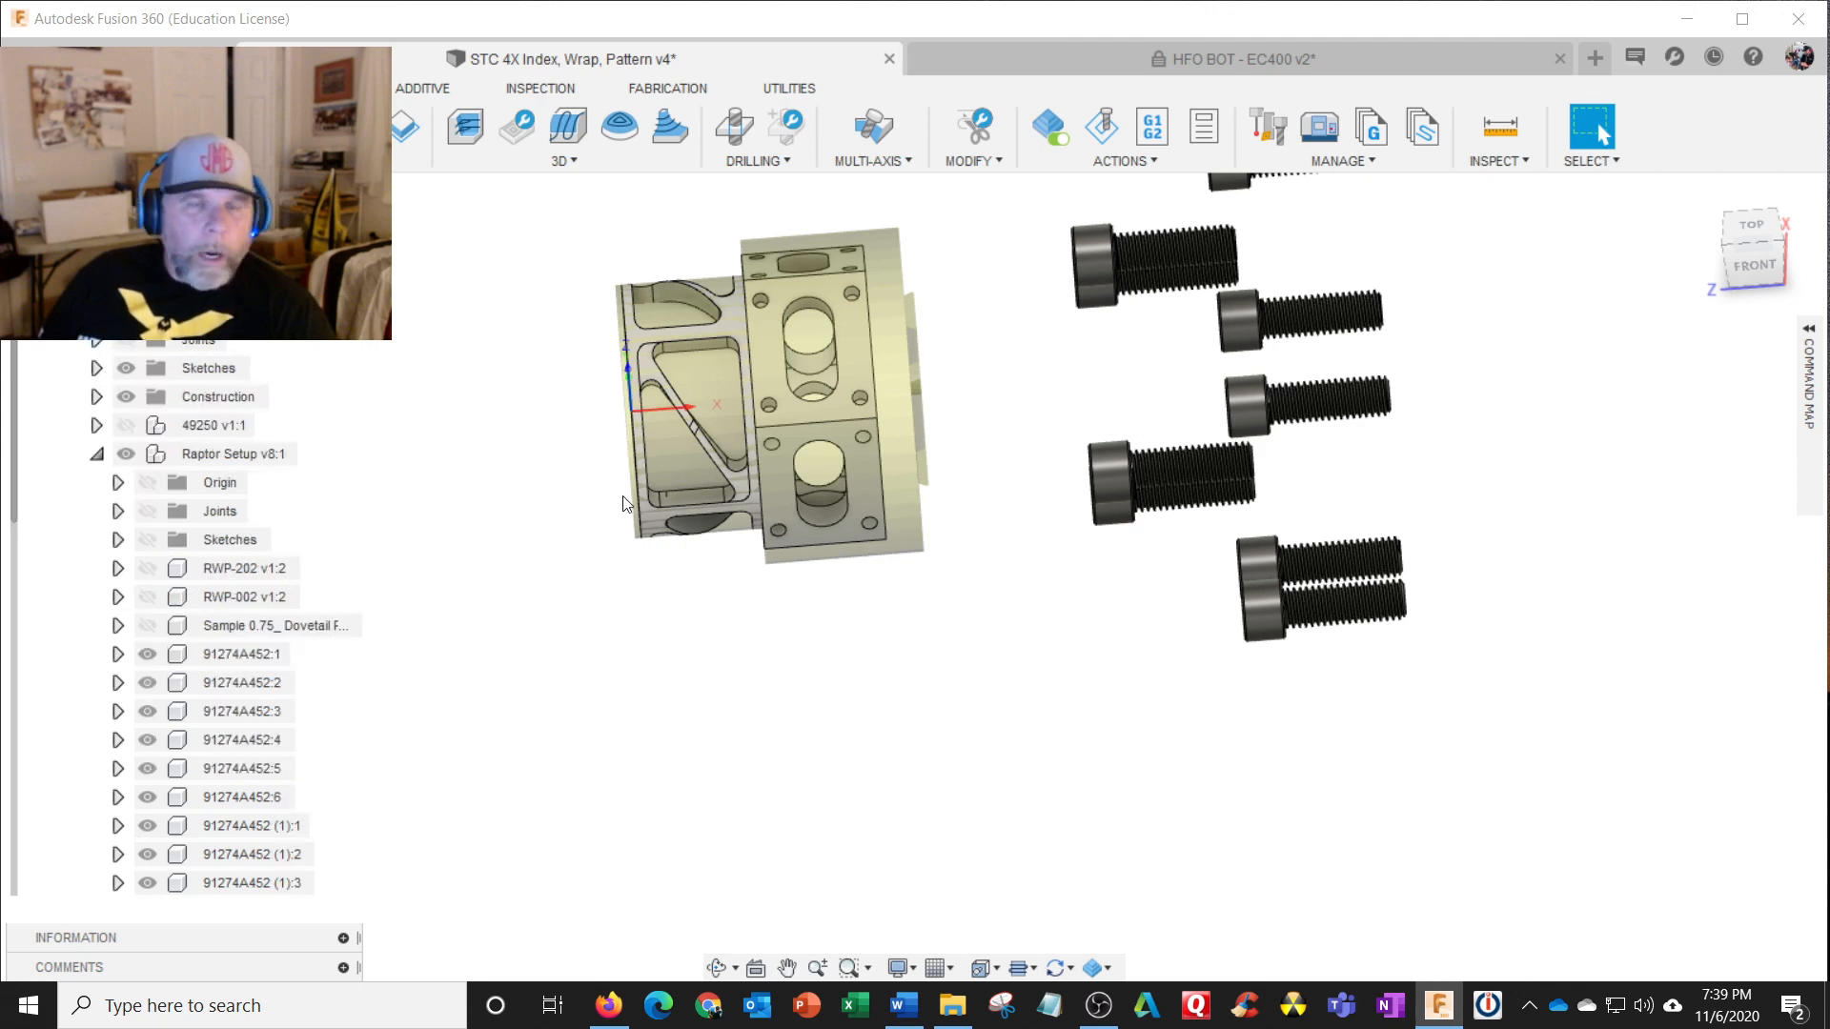
Step: Collapse the Raptor Setup v8:1 component in the browser, and collapse and re-expand Rotary Op Setup
scroll(871, 373, "up", 1)
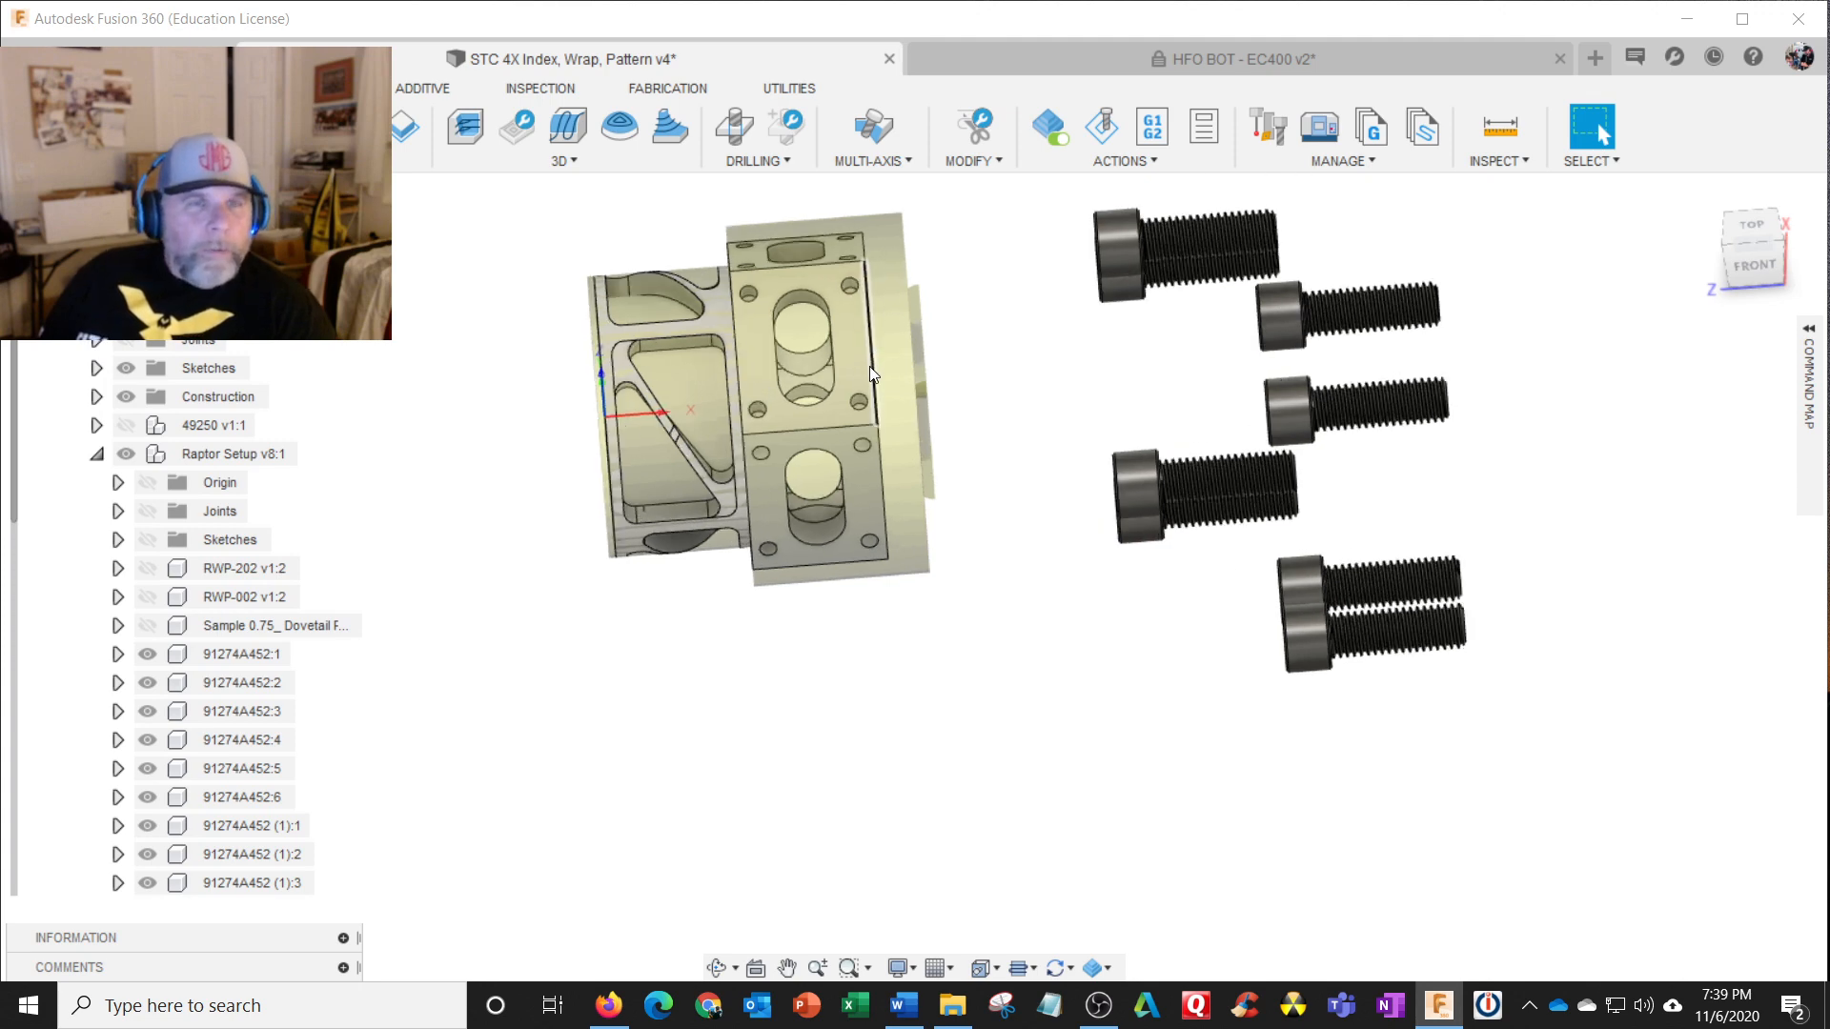
scroll(870, 374, "up", 3)
scroll(870, 374, "down", 2)
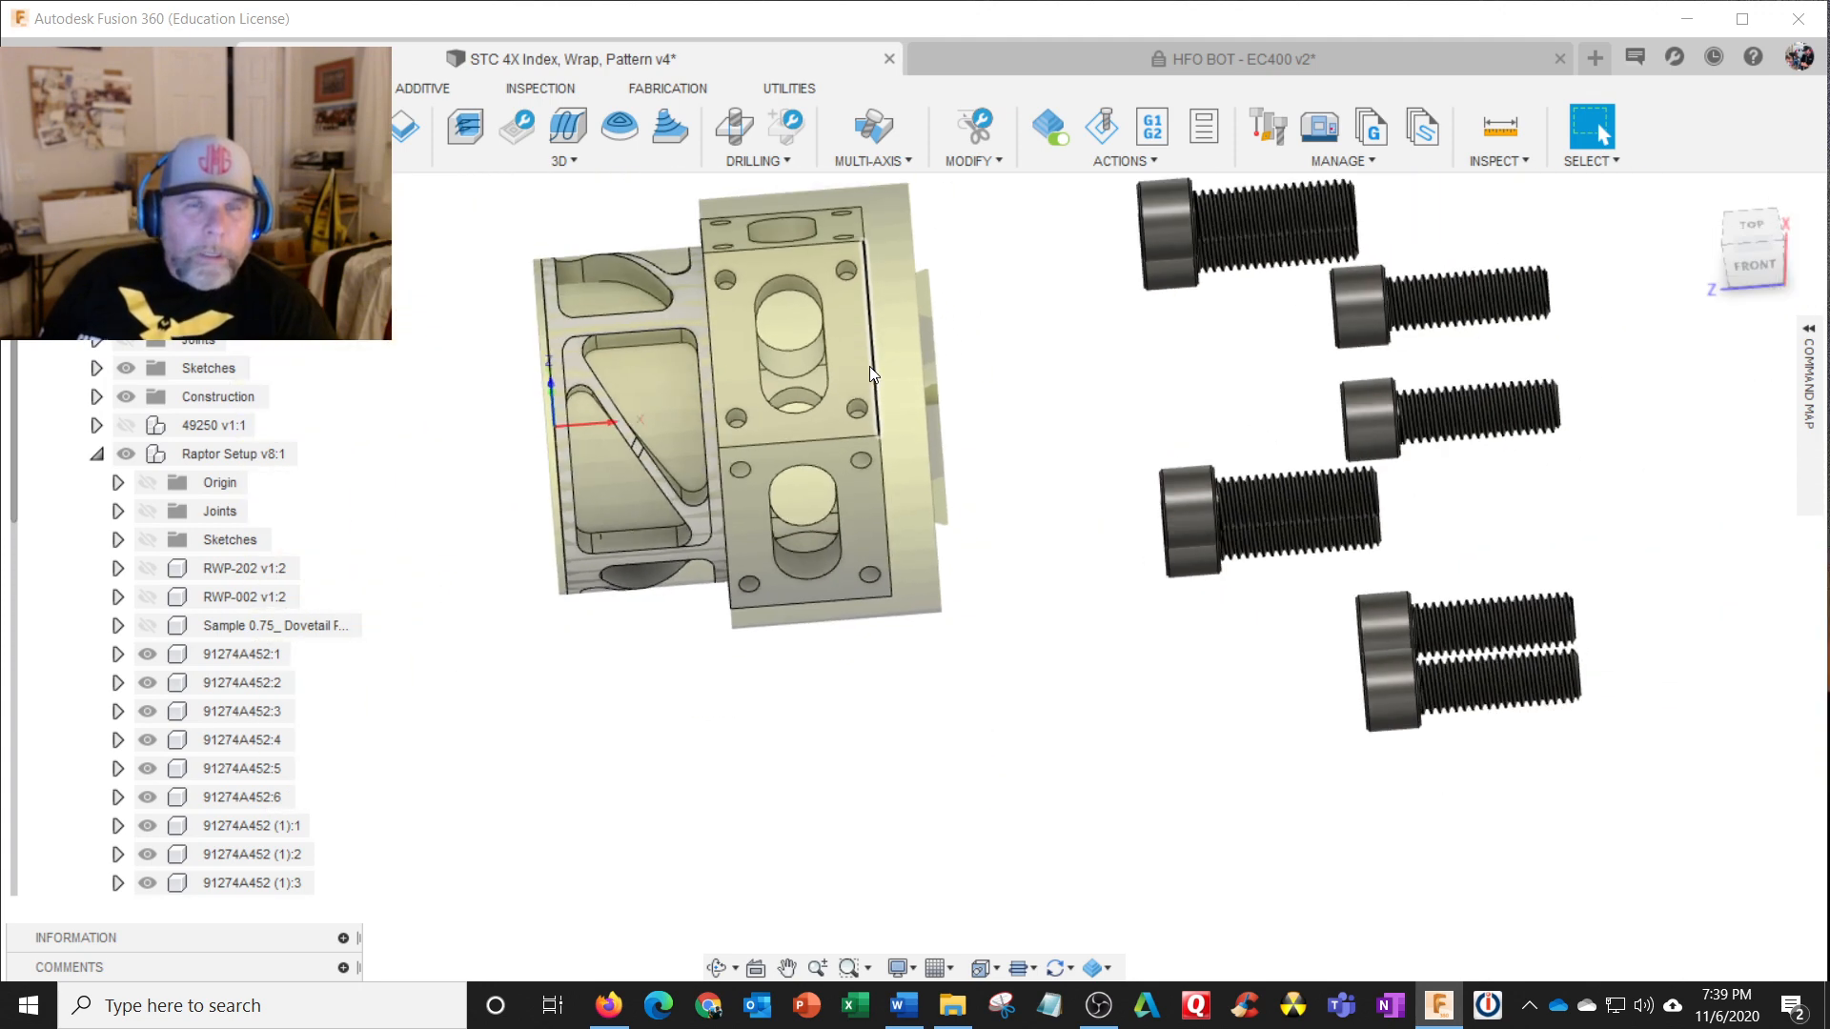
middle_click_drag(912, 339, 946, 320, "shift")
key("Escape")
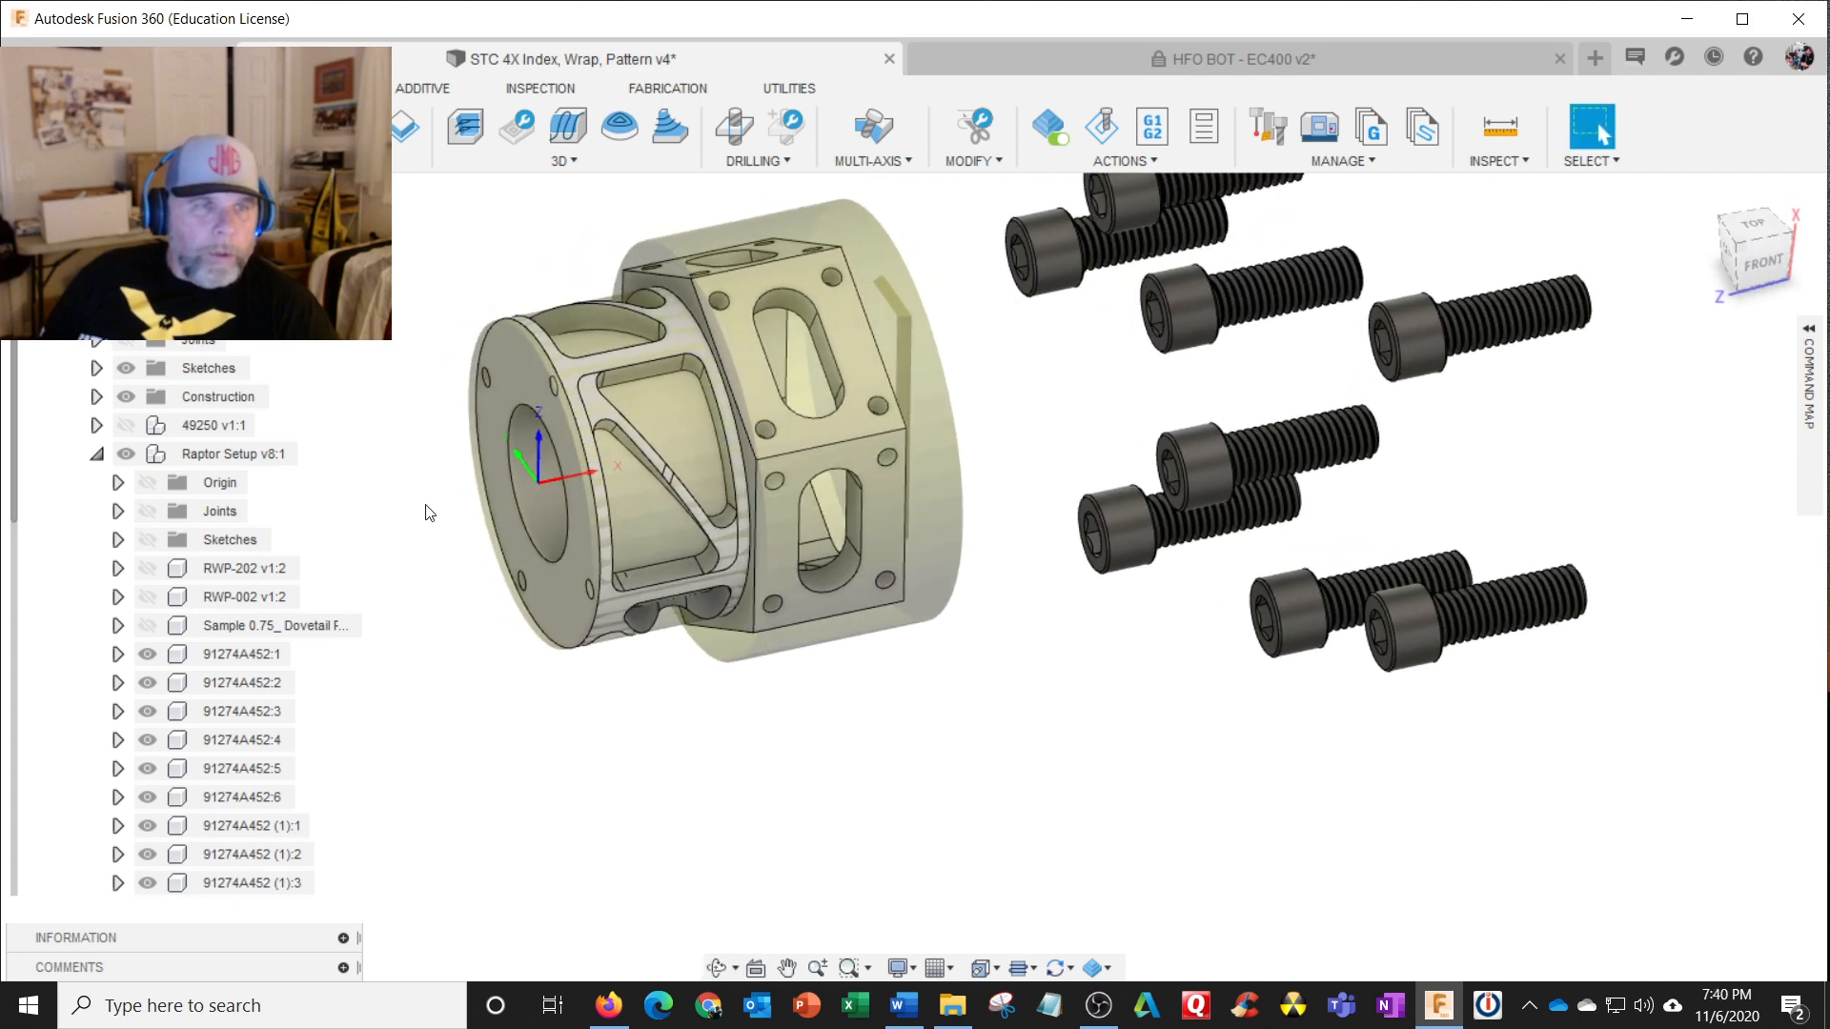
left_click(99, 455)
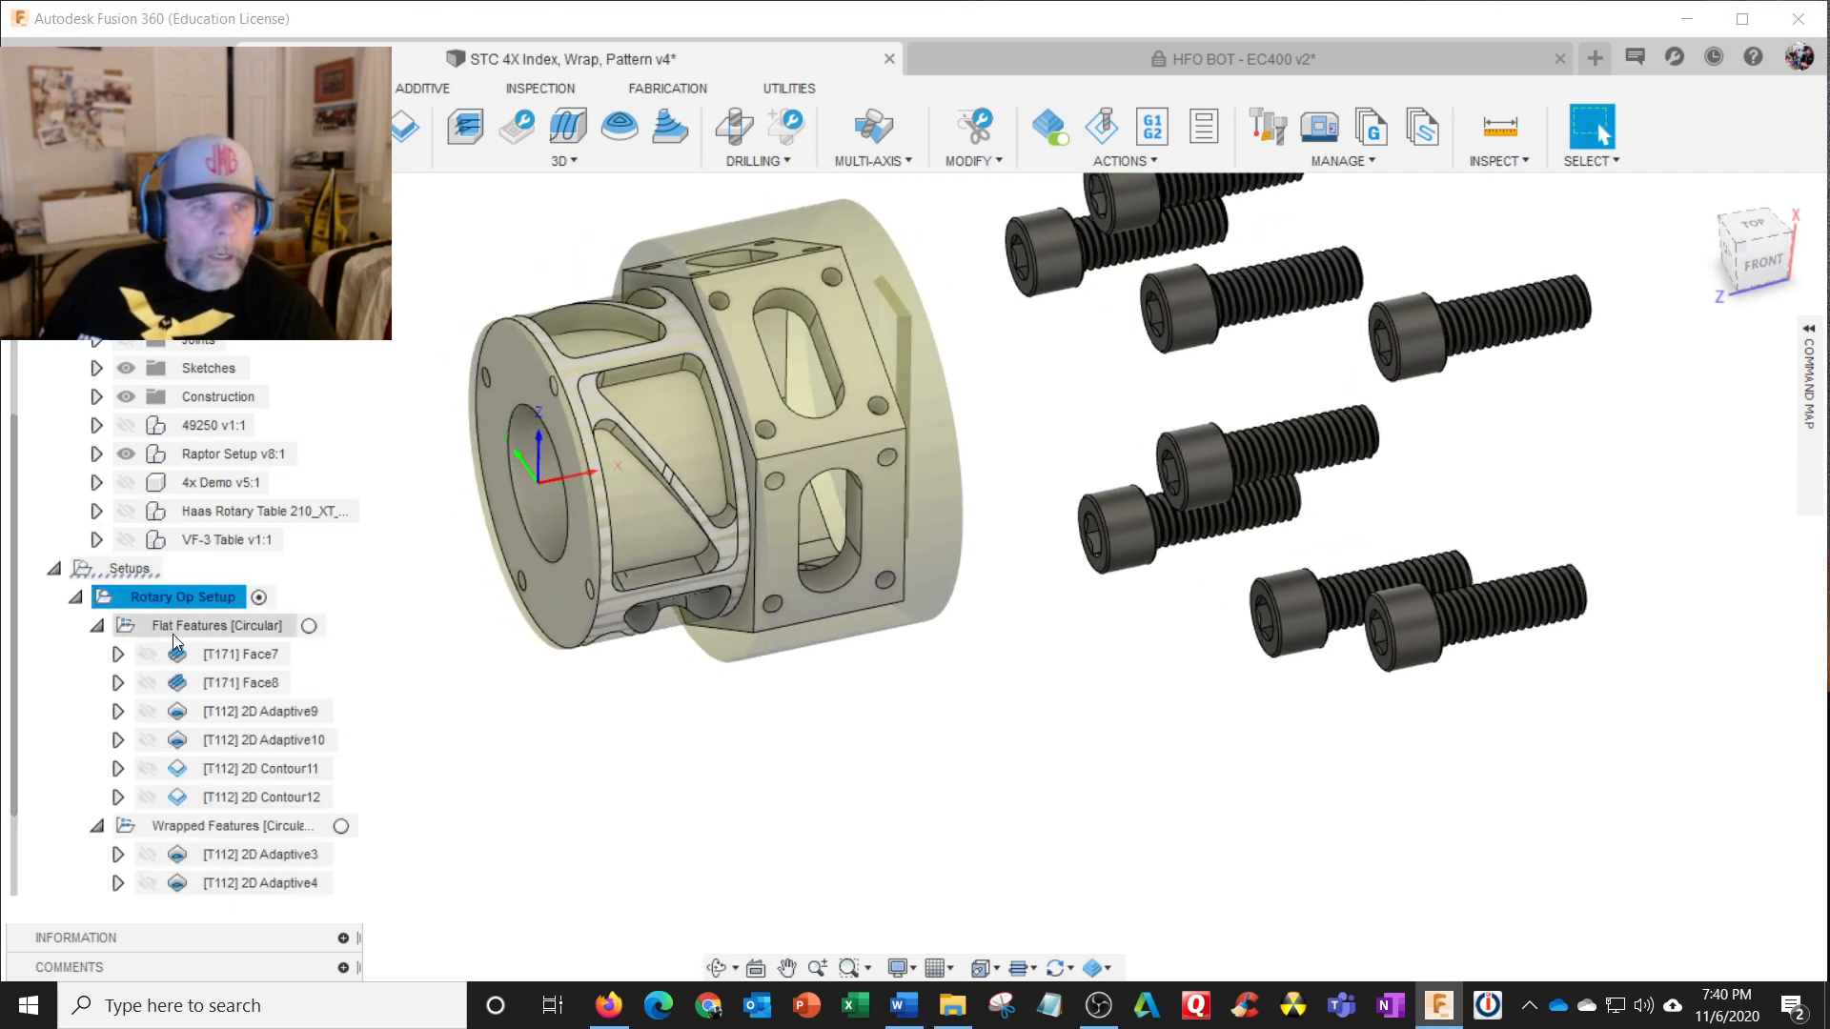
left_click(75, 598)
left_click(75, 740)
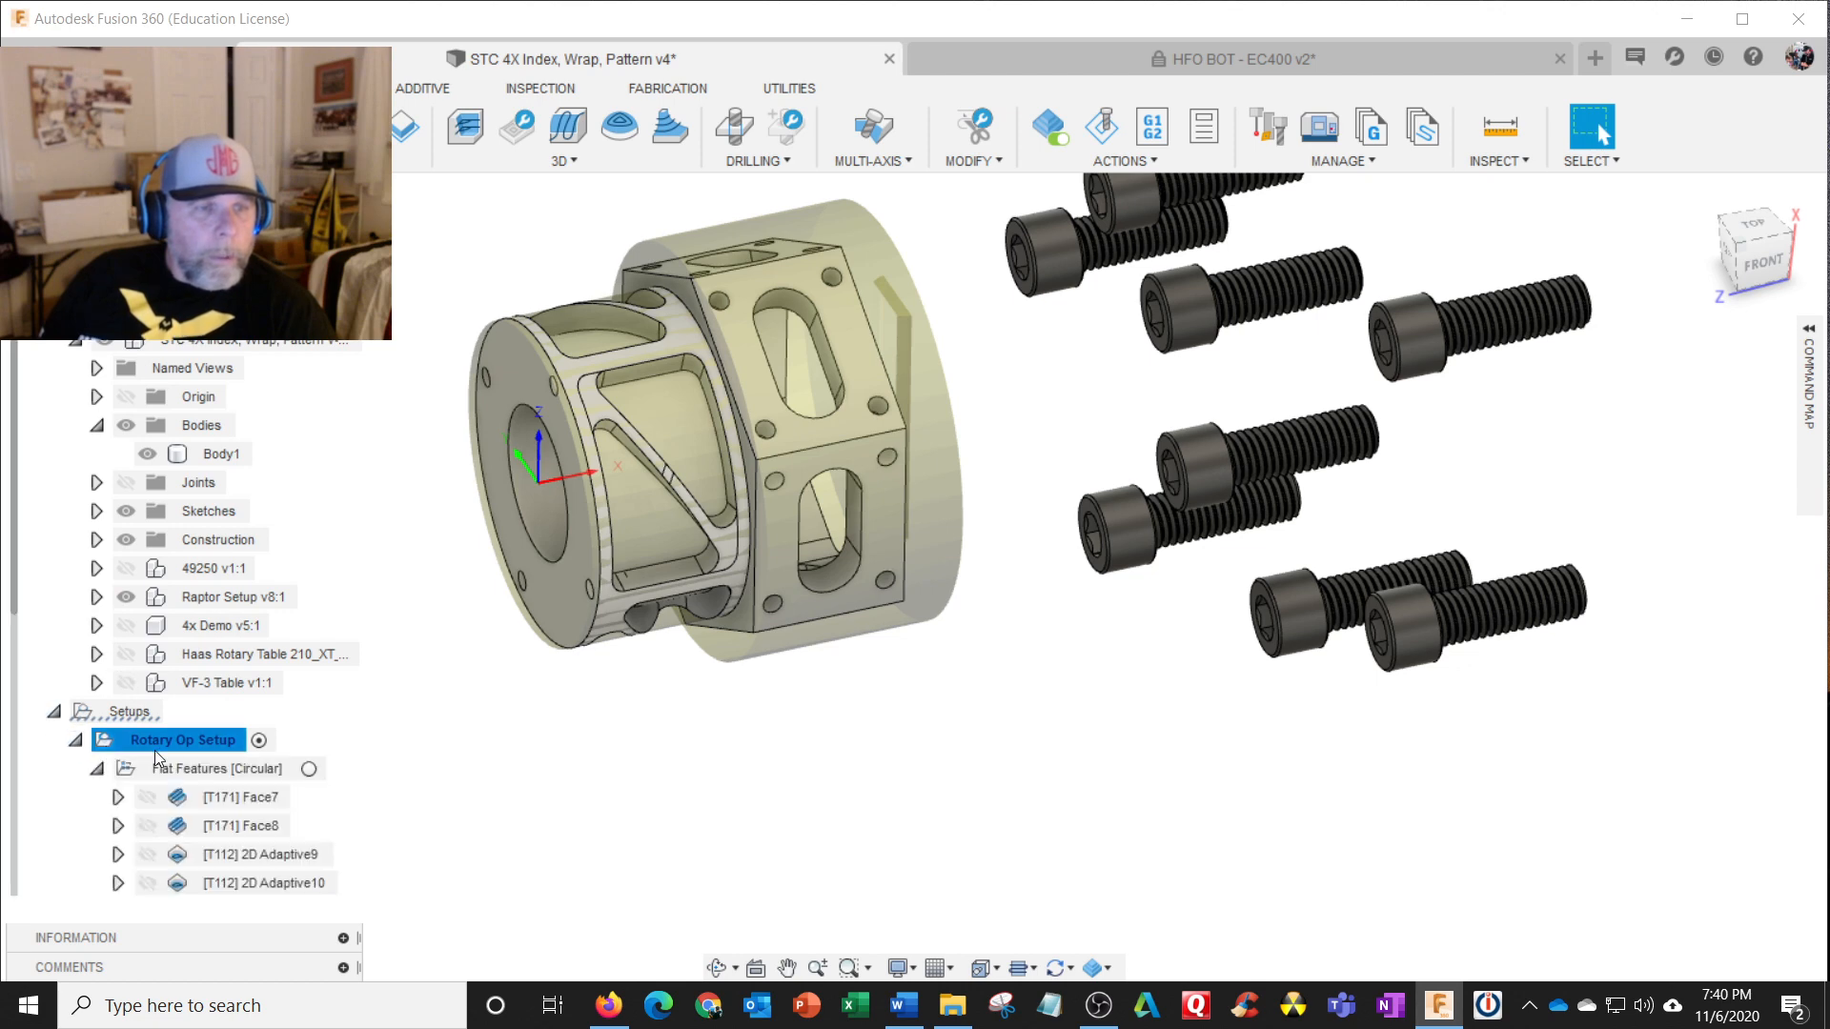
Step: Open Rotary Op Setup for editing and review its stock mode, stock solid and dimensions
right_click(173, 742)
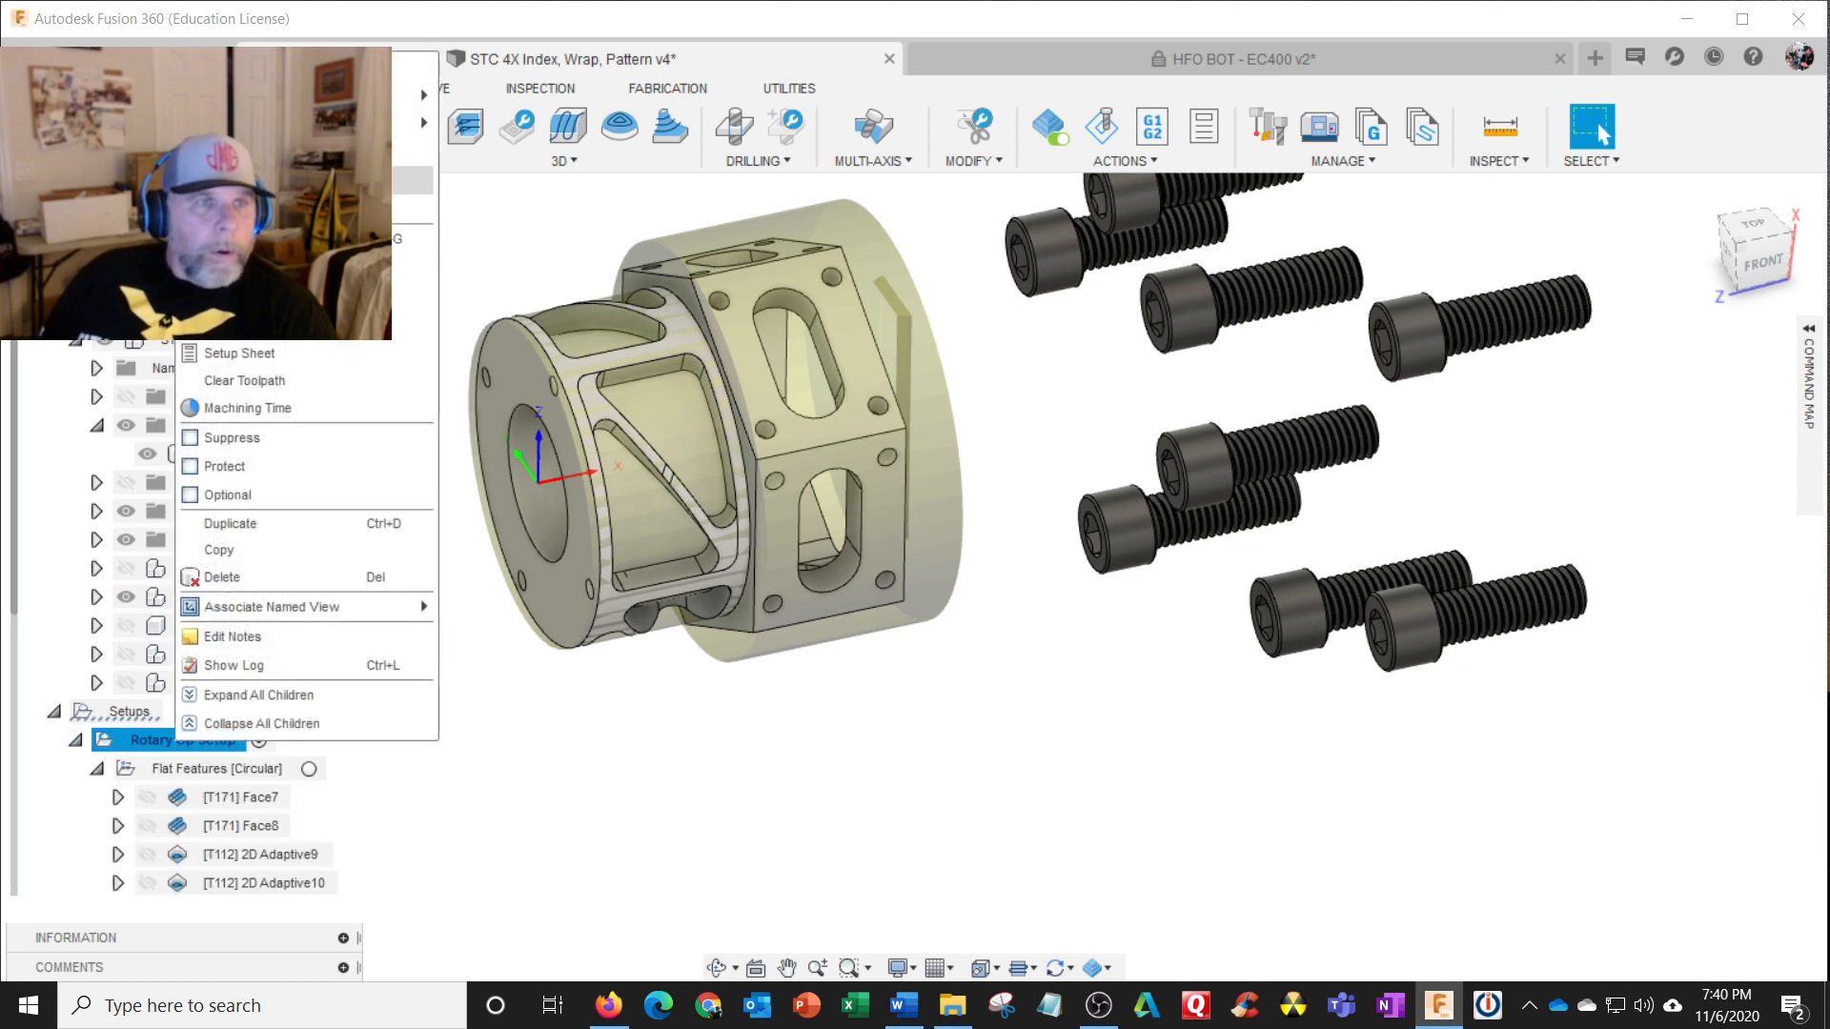
left_click(238, 69)
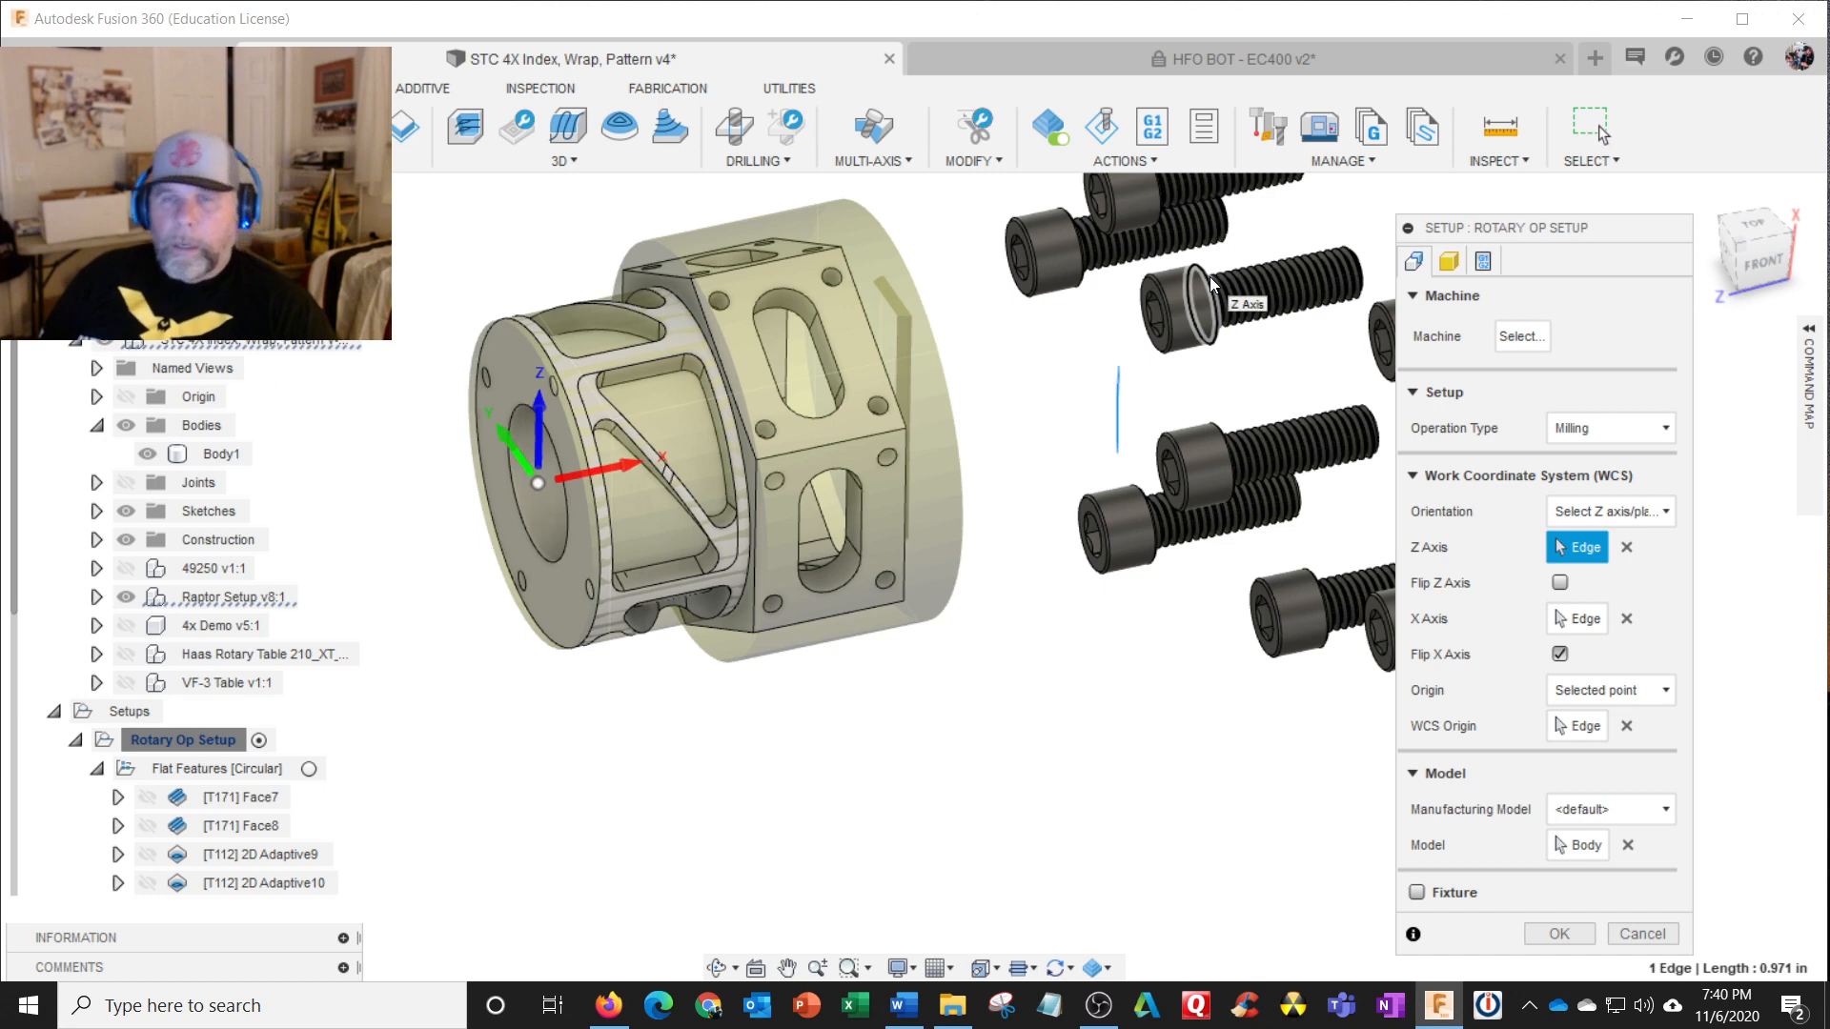
left_click(1449, 261)
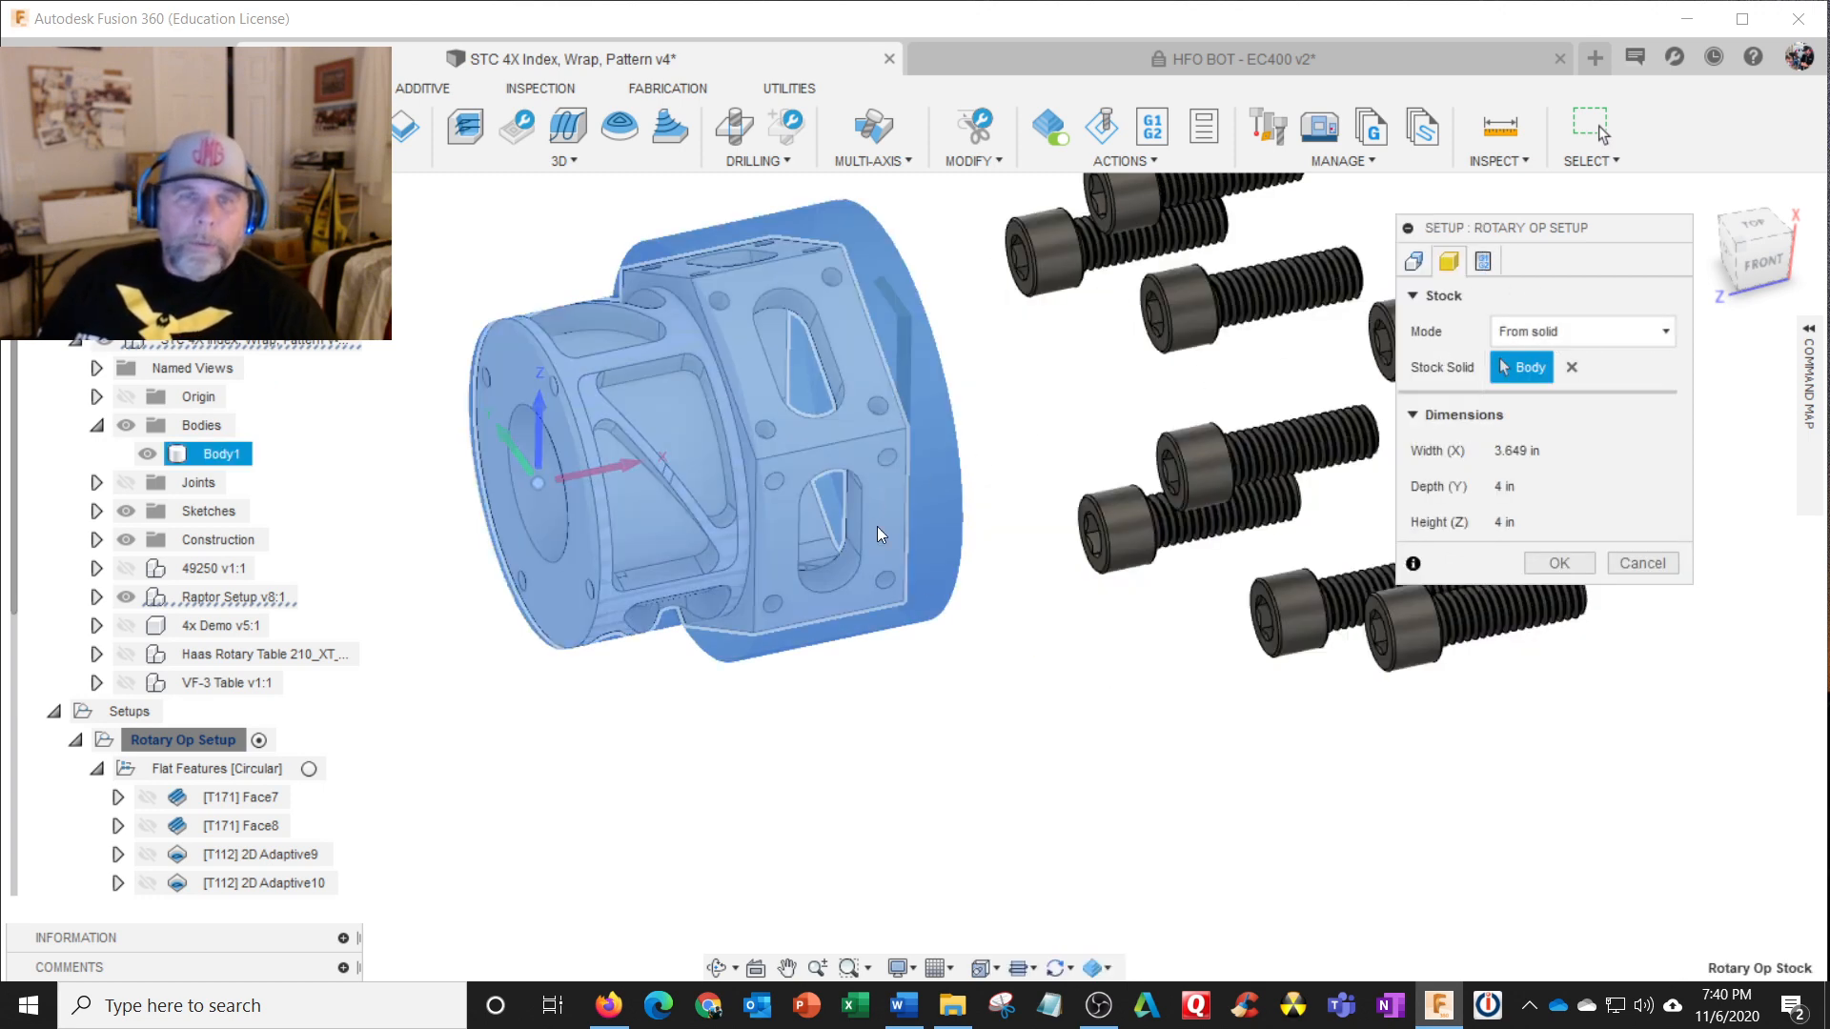
mouse_move(948, 727)
middle_mouse_down("shift")
mouse_move(878, 661)
mouse_move(932, 708)
middle_mouse_up("shift")
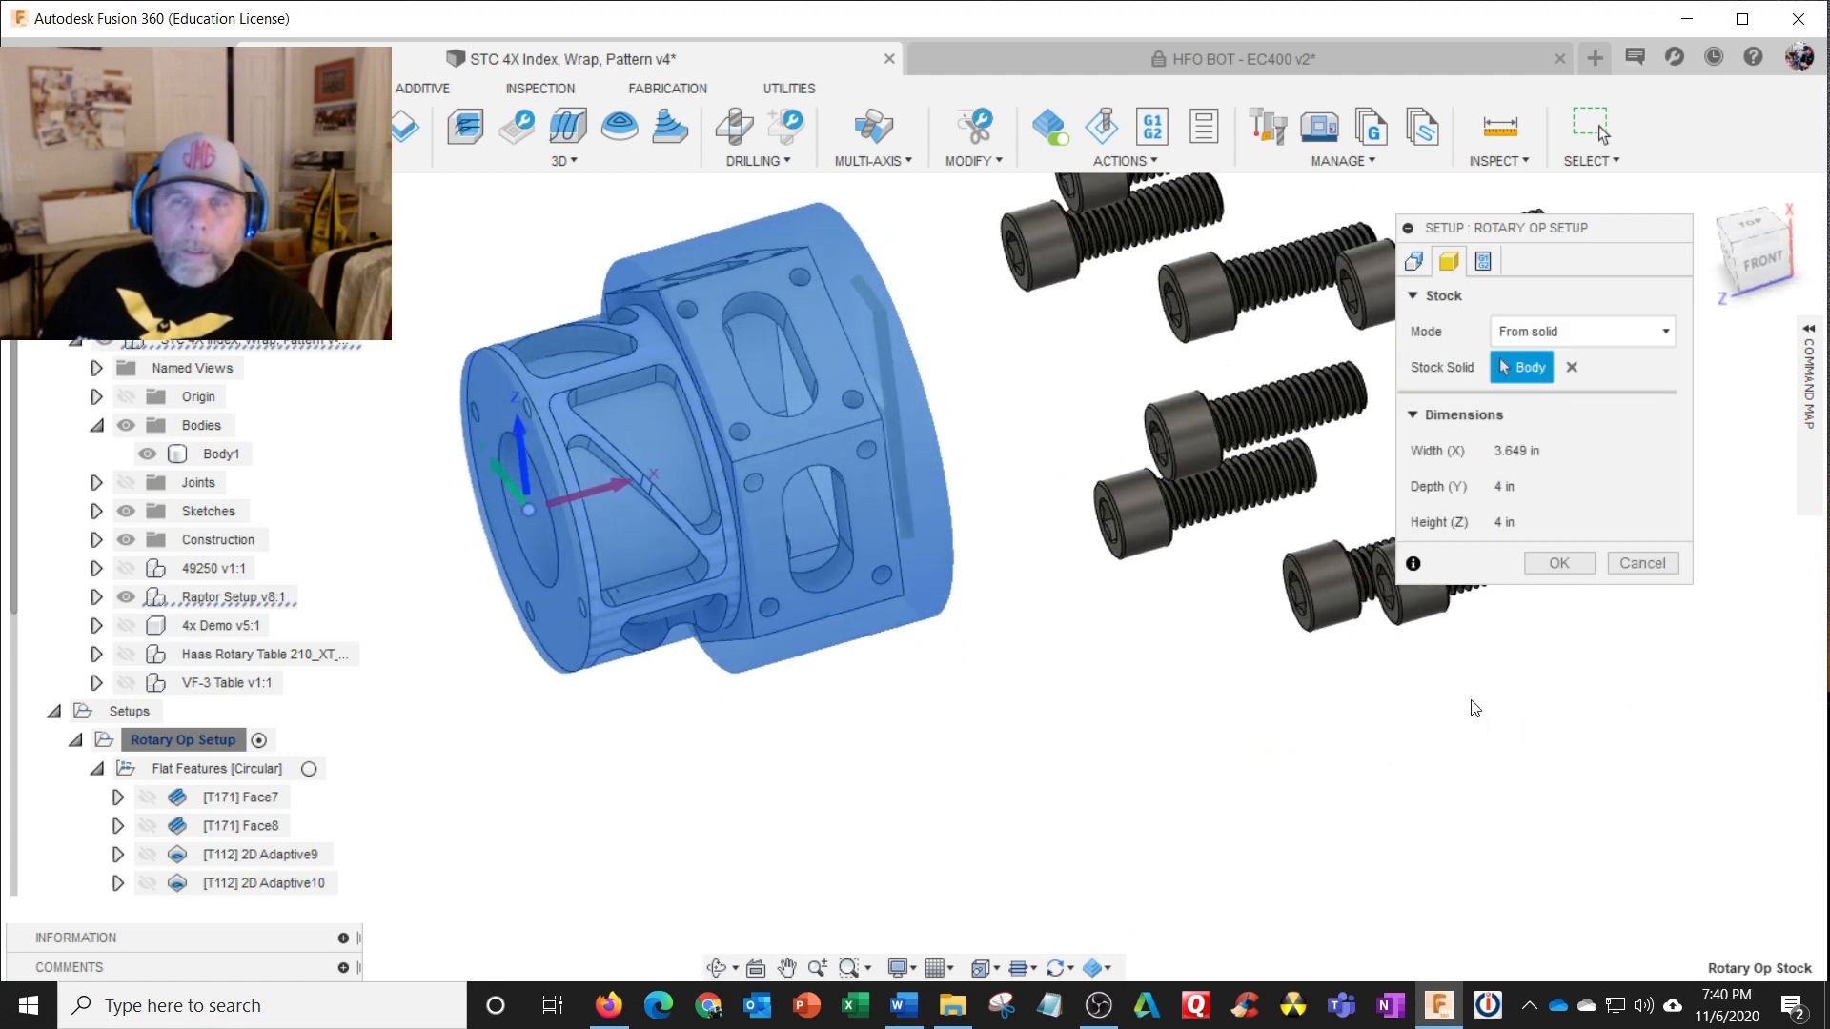
Step: Return to the main setup settings and examine the work coordinate system's origin and axes on the part from several sides
left_click(1413, 260)
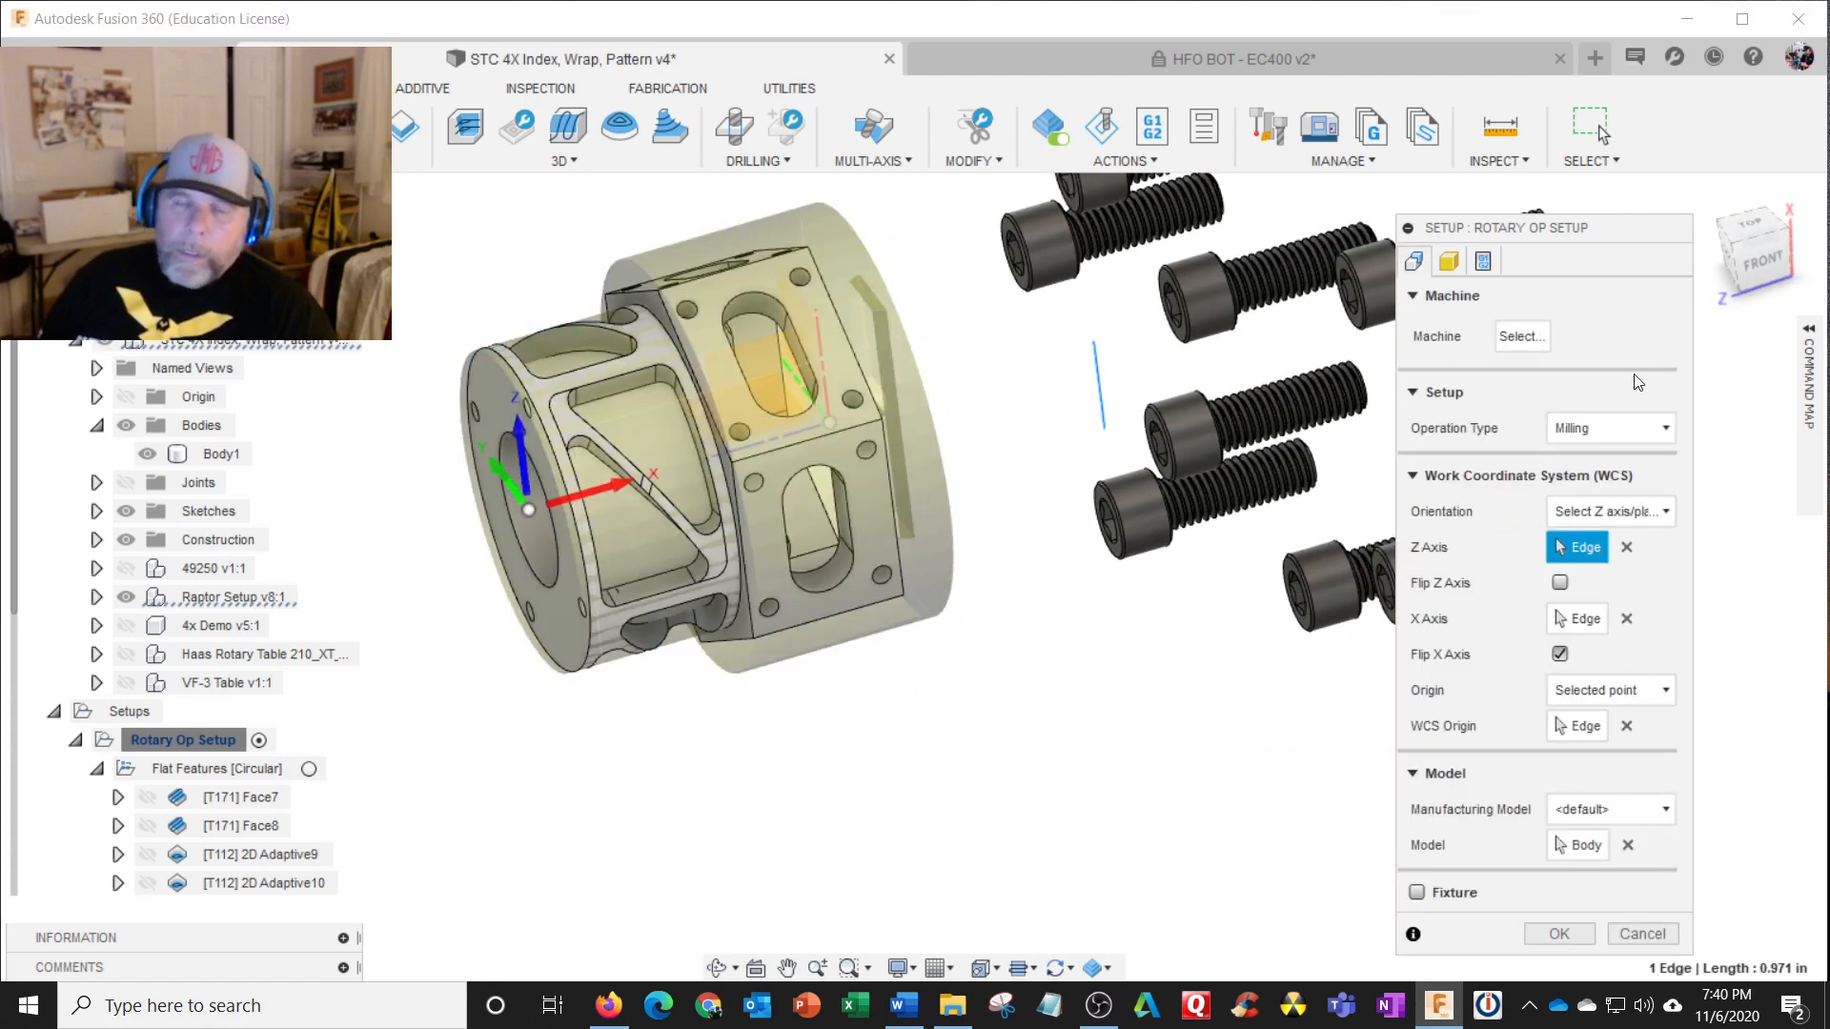
middle_click_drag(870, 627, 950, 601, "shift")
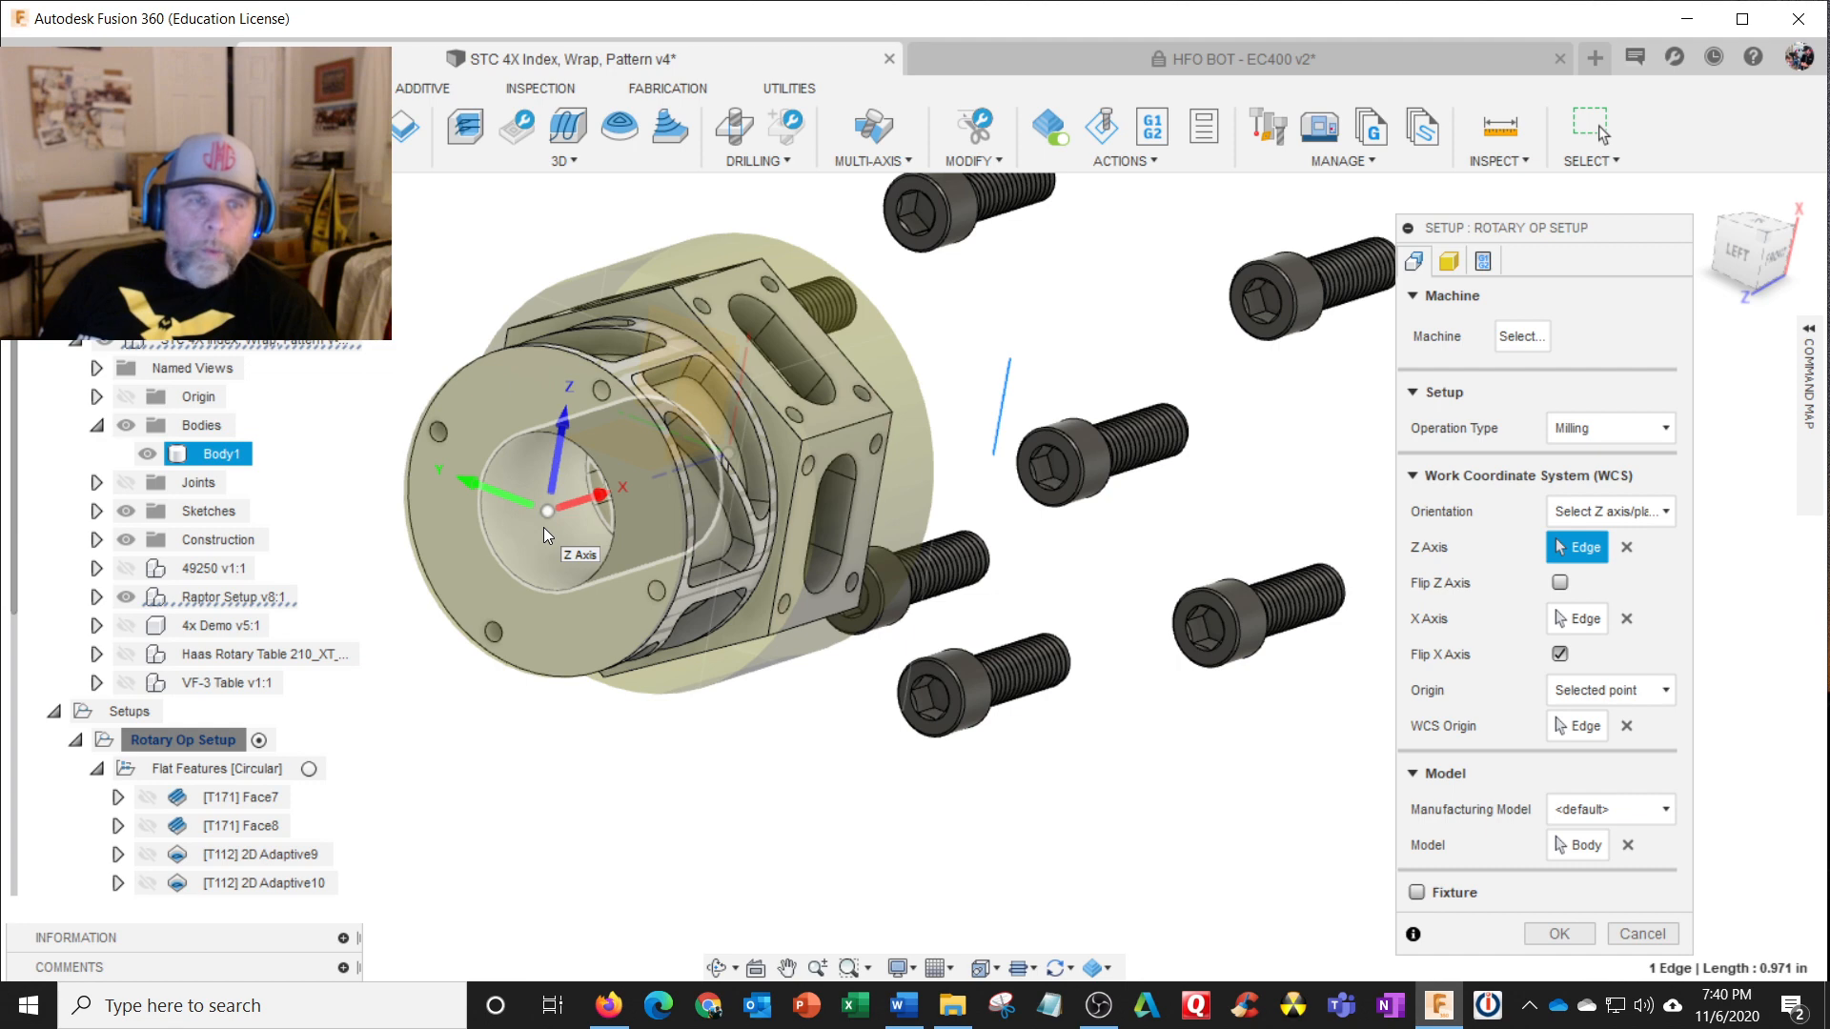
middle_click_drag(522, 471, 696, 530, "shift")
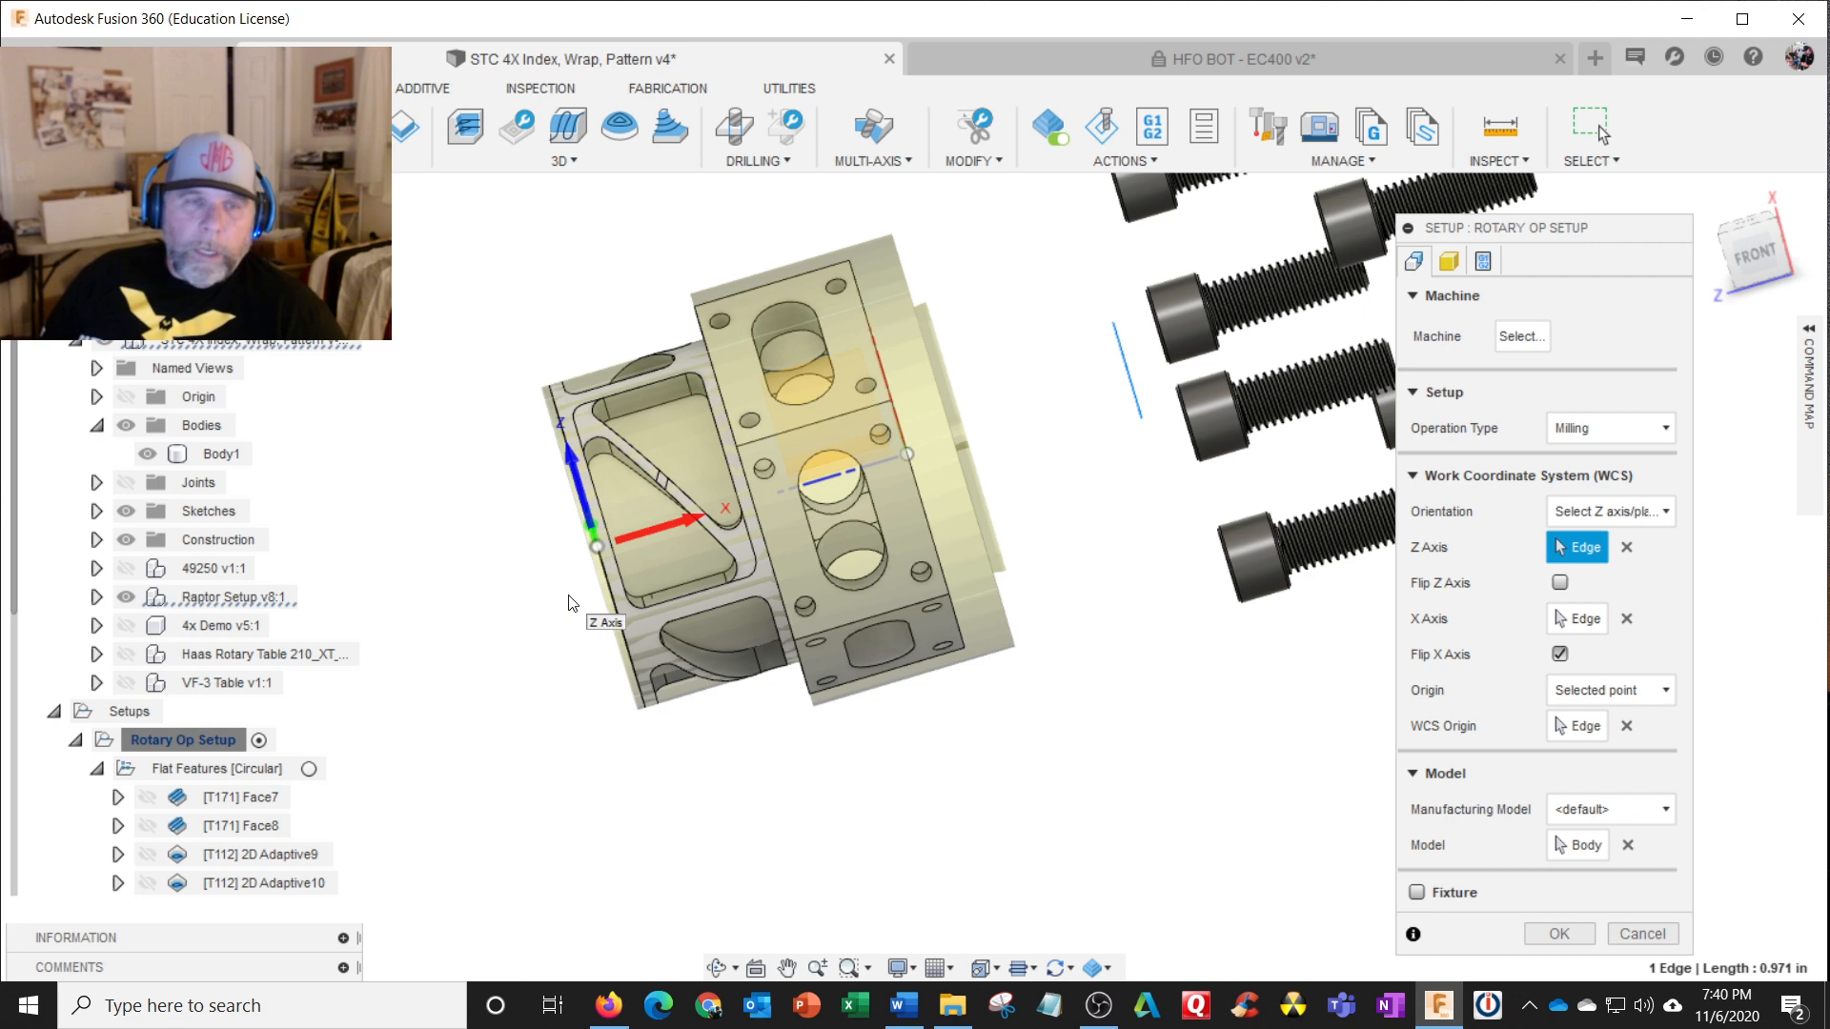
scroll(571, 597, "up", 3)
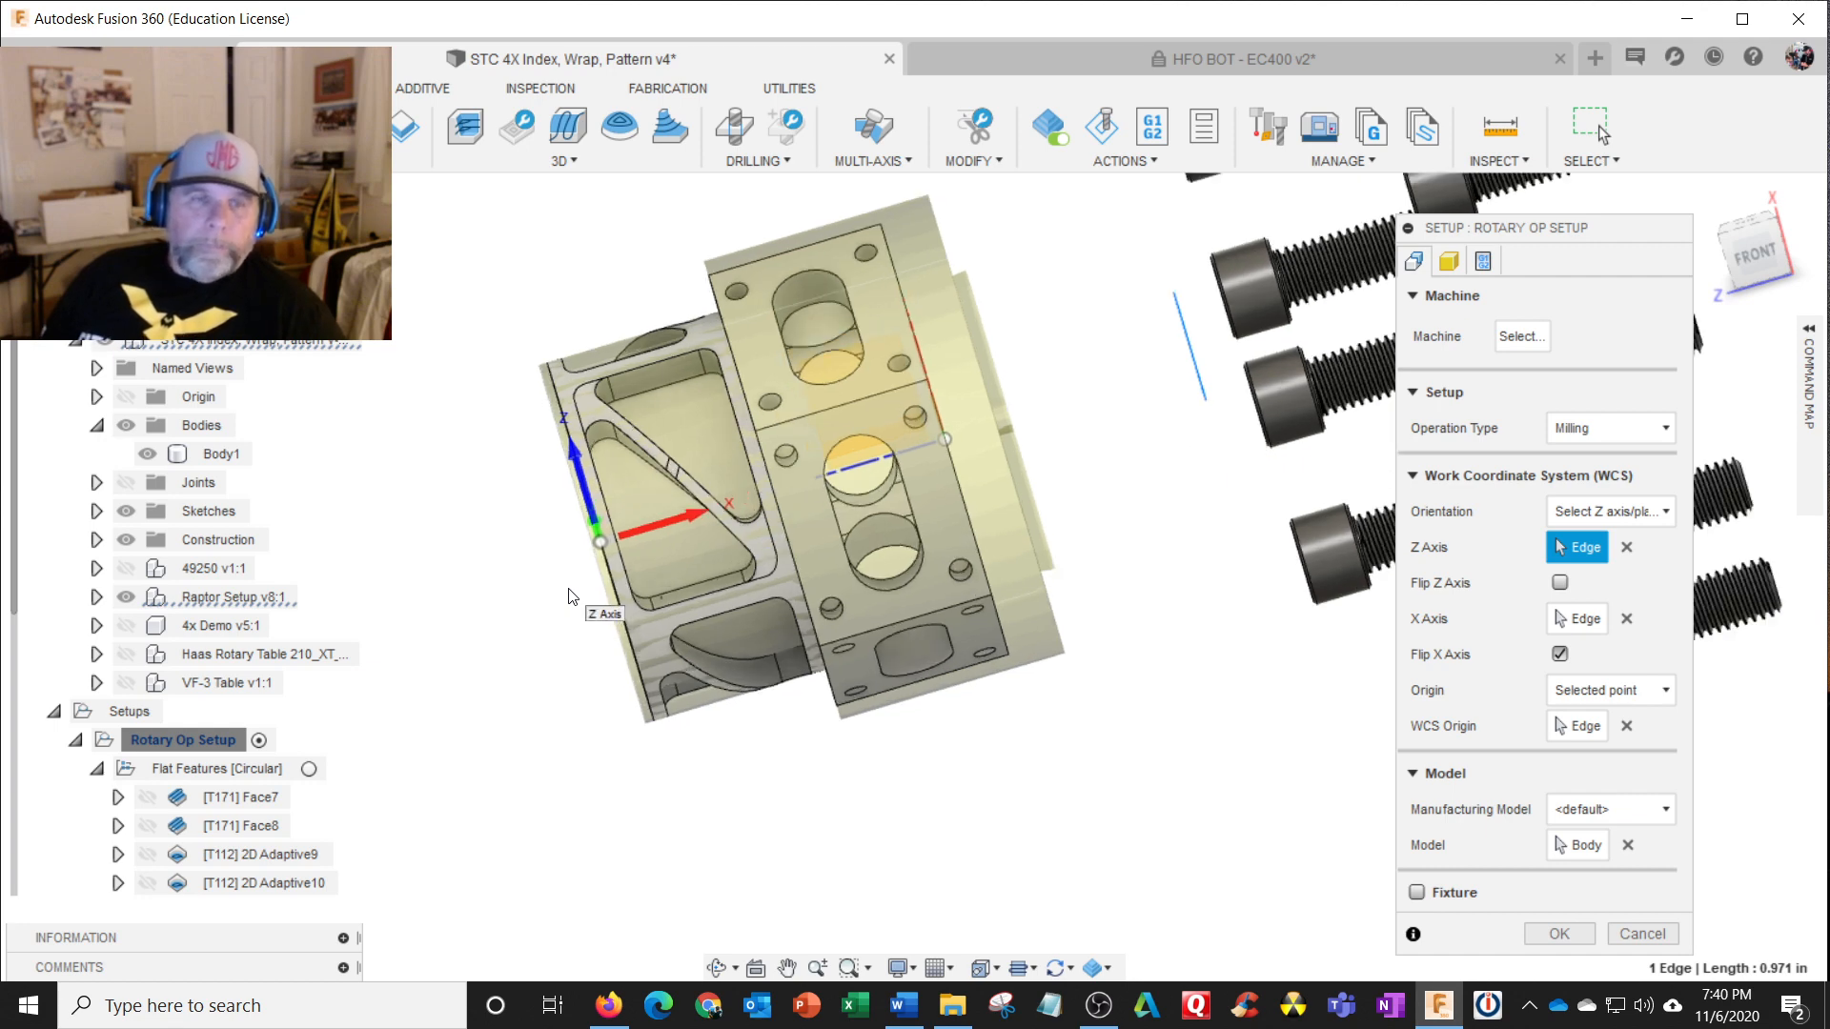
scroll(571, 596, "down", 3)
middle_click_drag(571, 597, 712, 566, "shift")
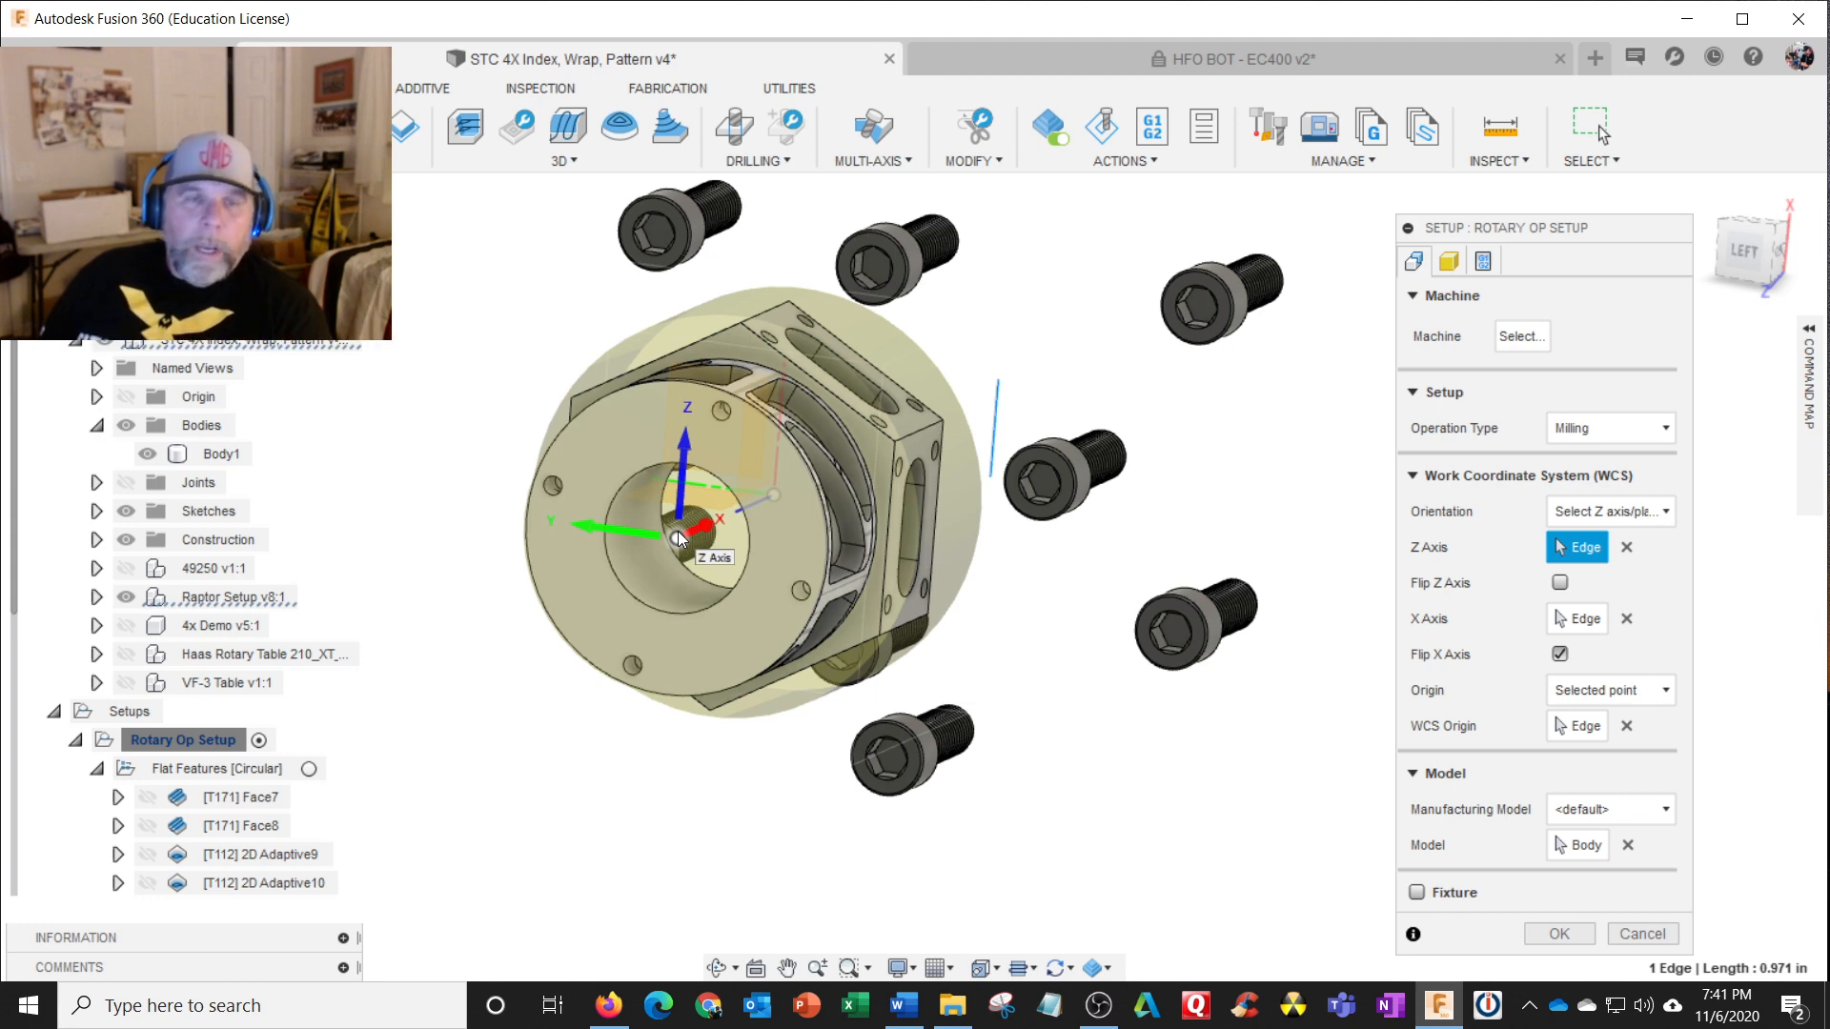
middle_click_drag(947, 578, 869, 591, "shift")
scroll(870, 591, "down", 3)
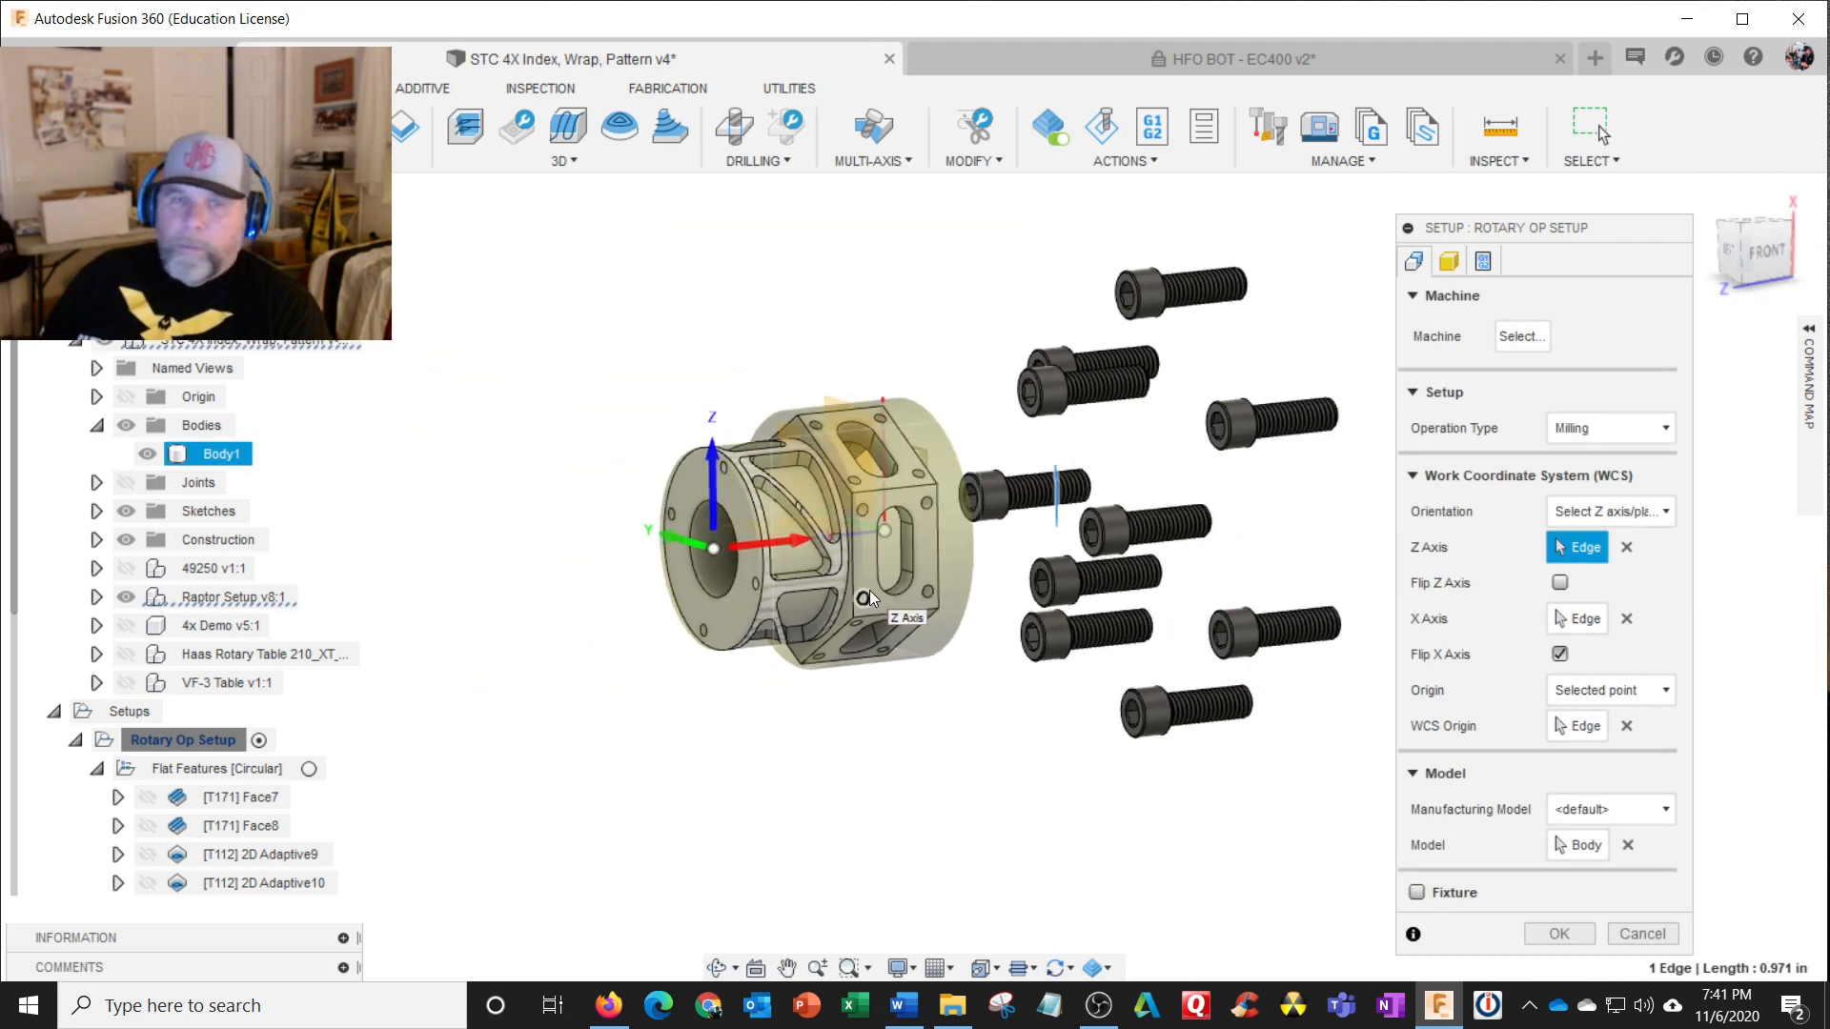
Step: Show the VF-3 Table v1:1 and the Haas Rotary Table components around the part
left_click(126, 683)
left_click(126, 654)
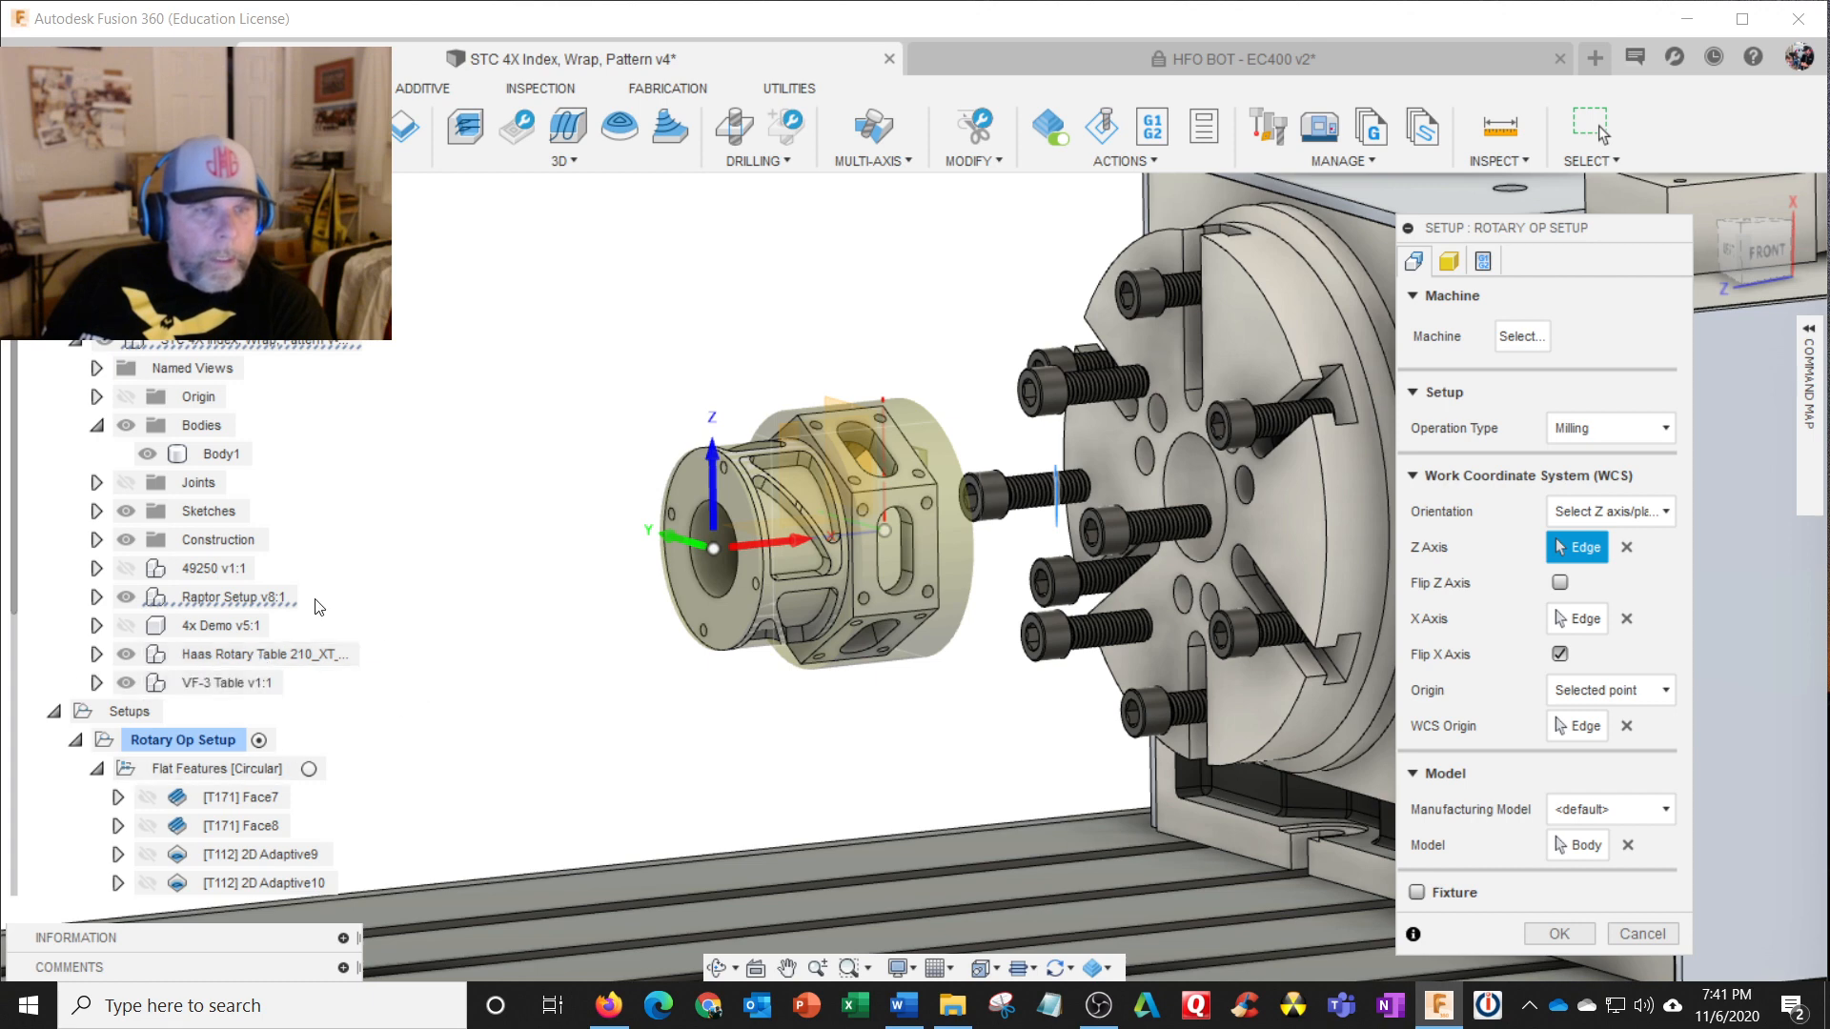
scroll(284, 512, "down", 3)
scroll(284, 512, "down", 1)
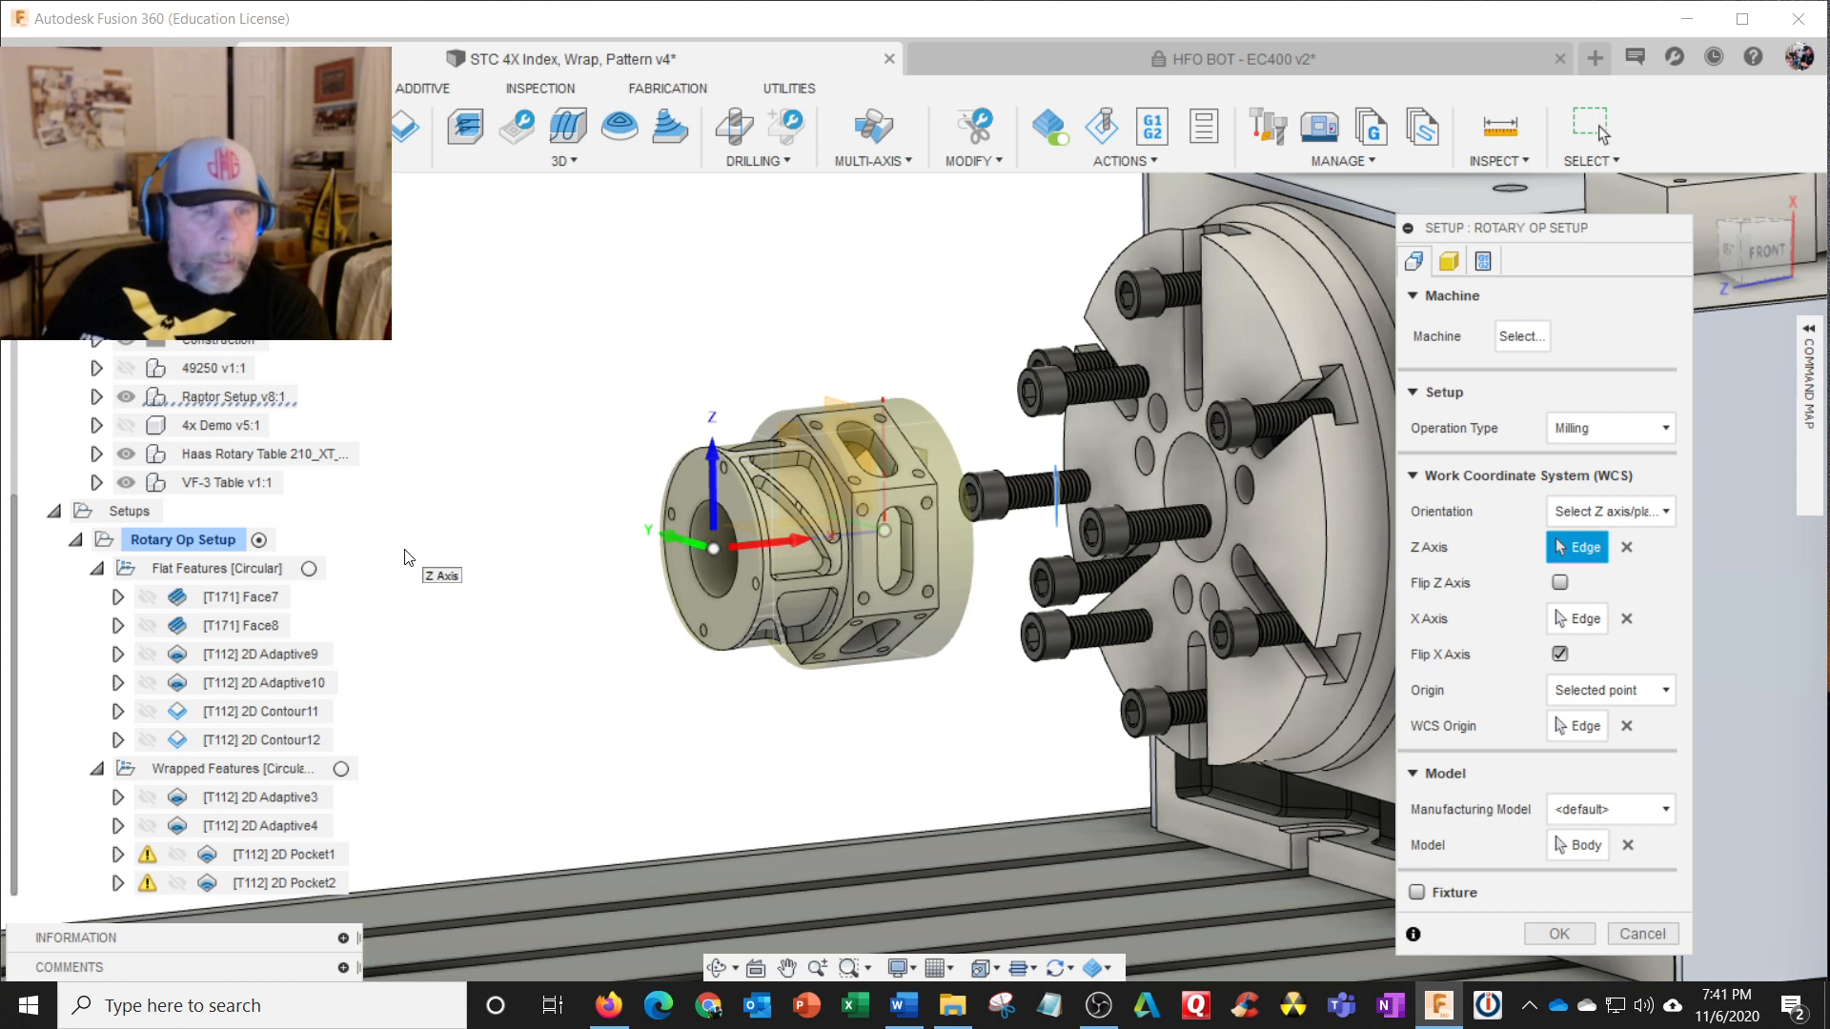
scroll(404, 557, "down", 3)
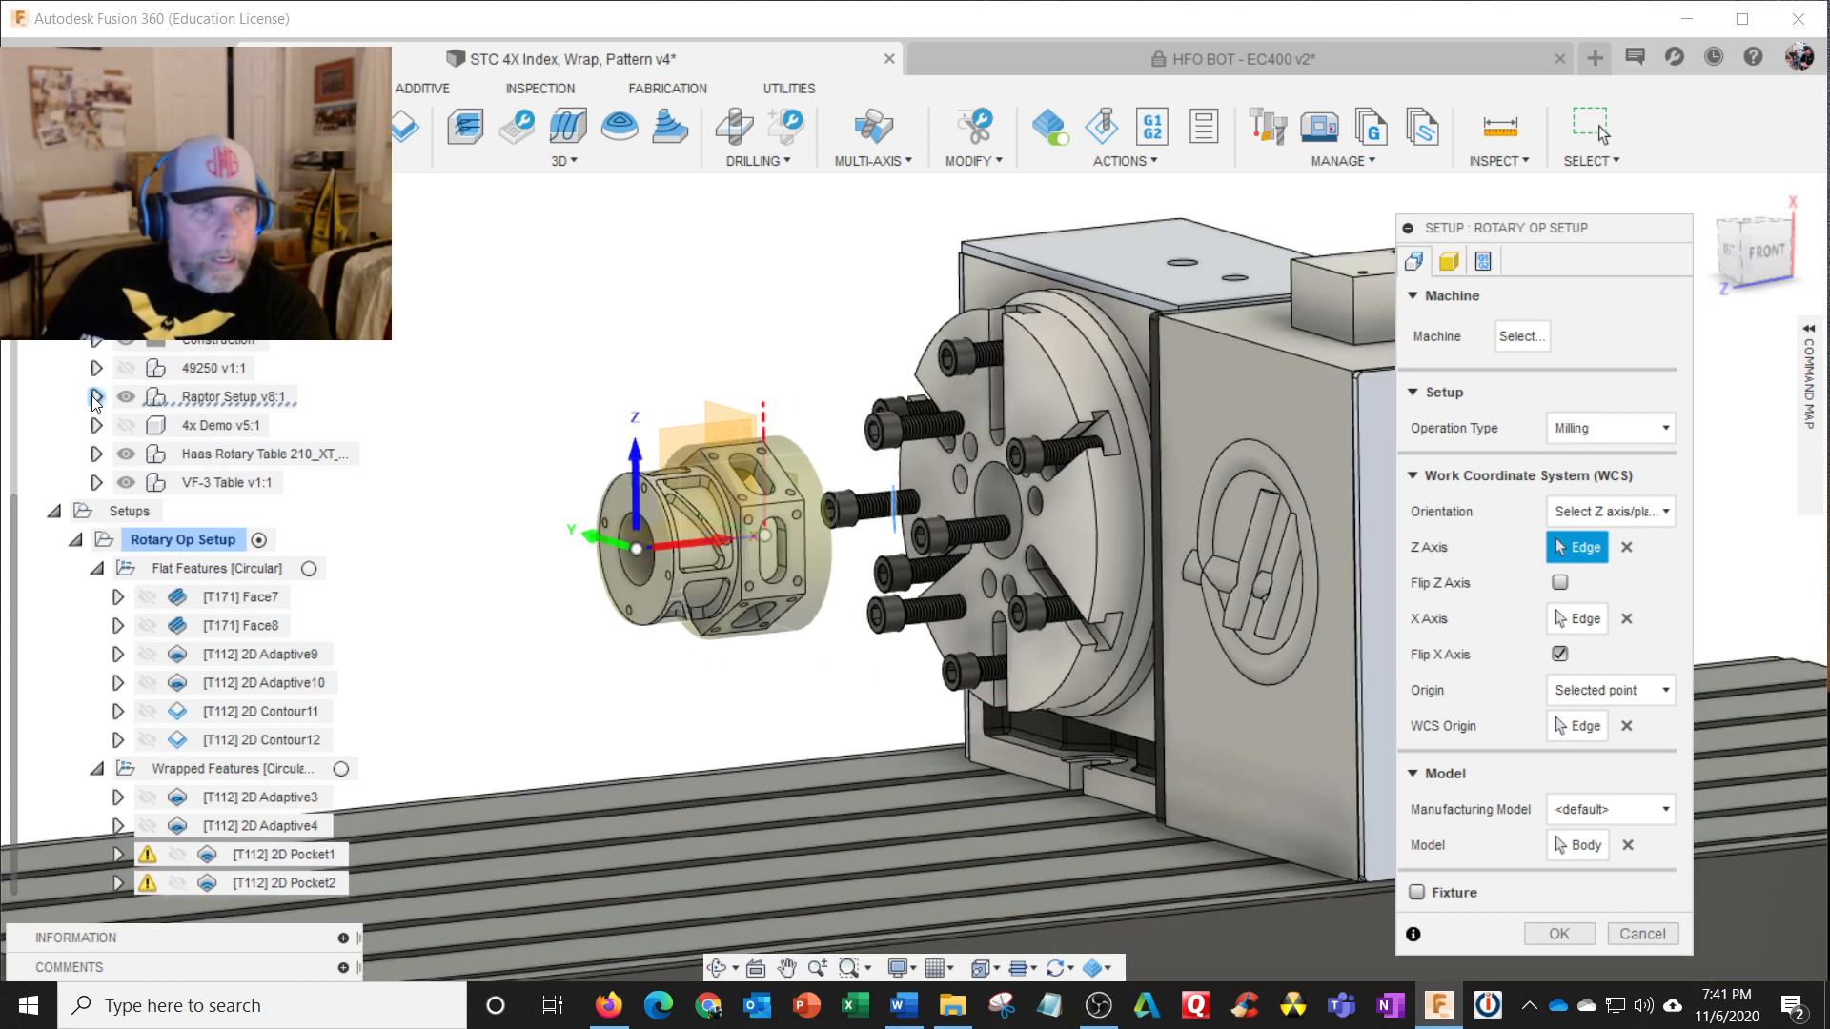
Step: Expand Raptor Setup v8:1, show its RWP-002 v1:2 fixture component with RWP-202 v1:2 hidden, and inspect how the part is held
left_click(95, 397)
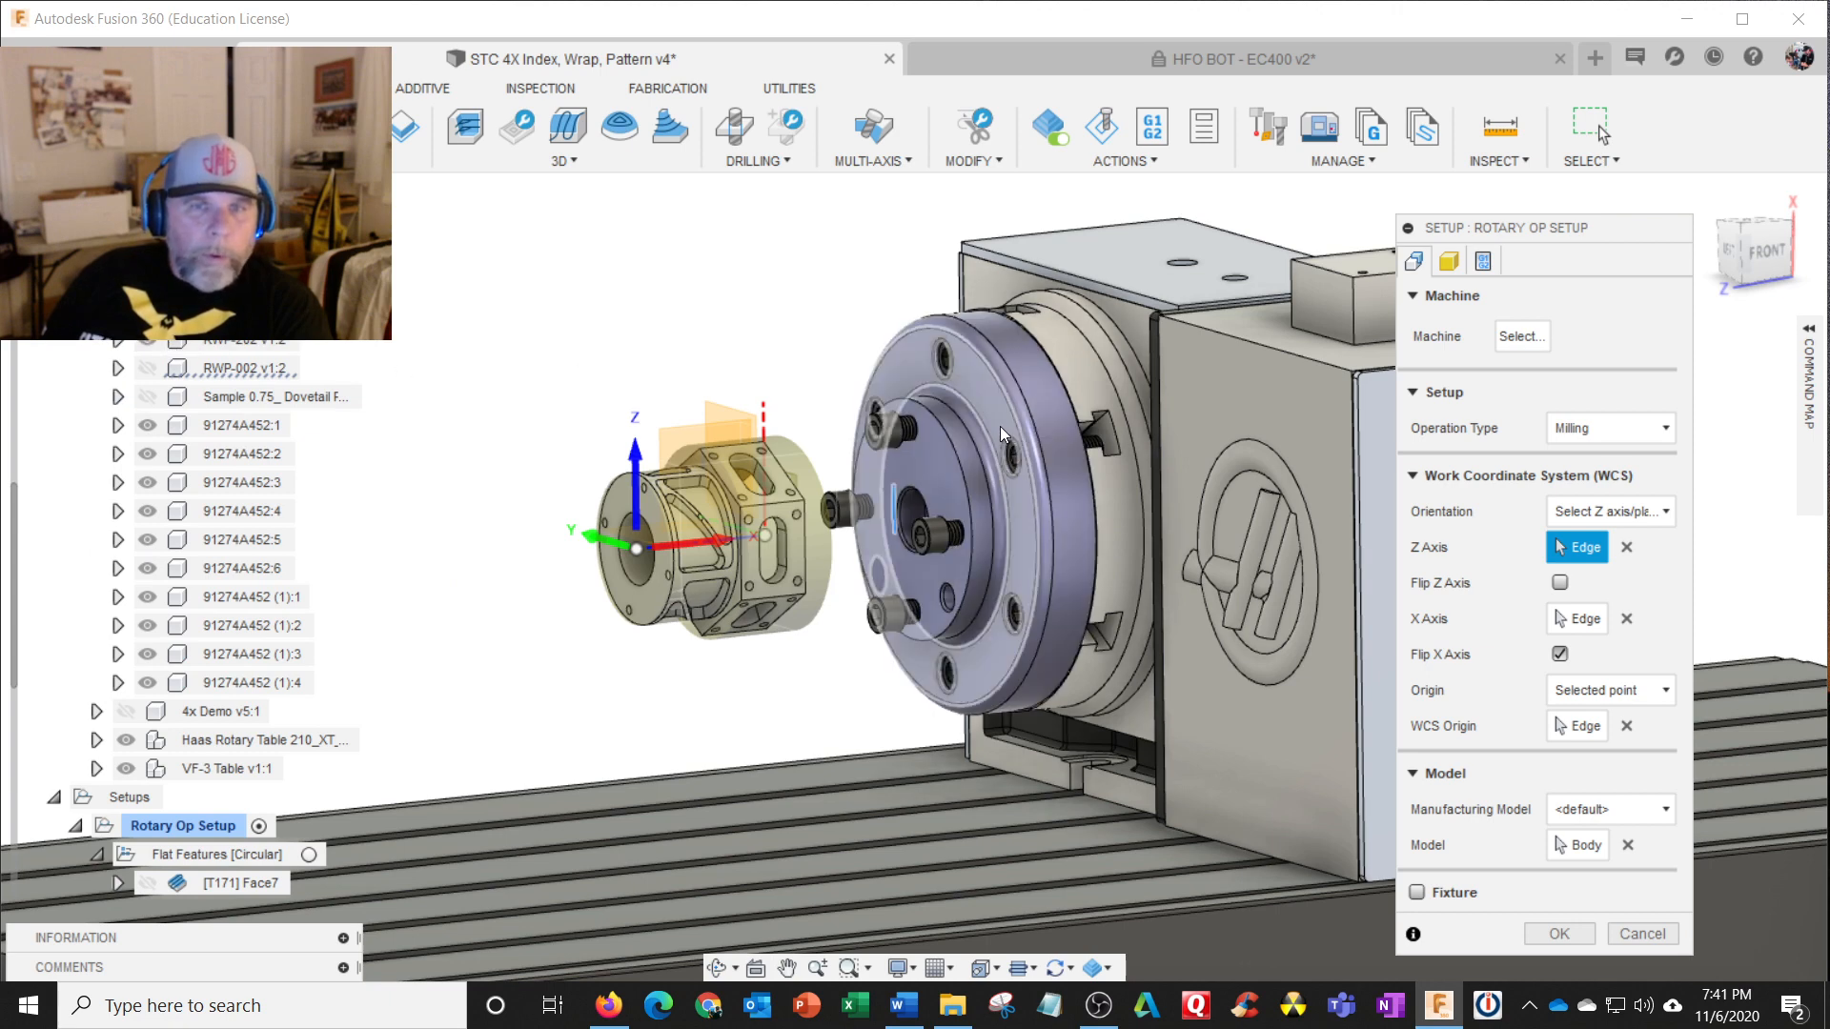
left_click(147, 368)
left_click(147, 341)
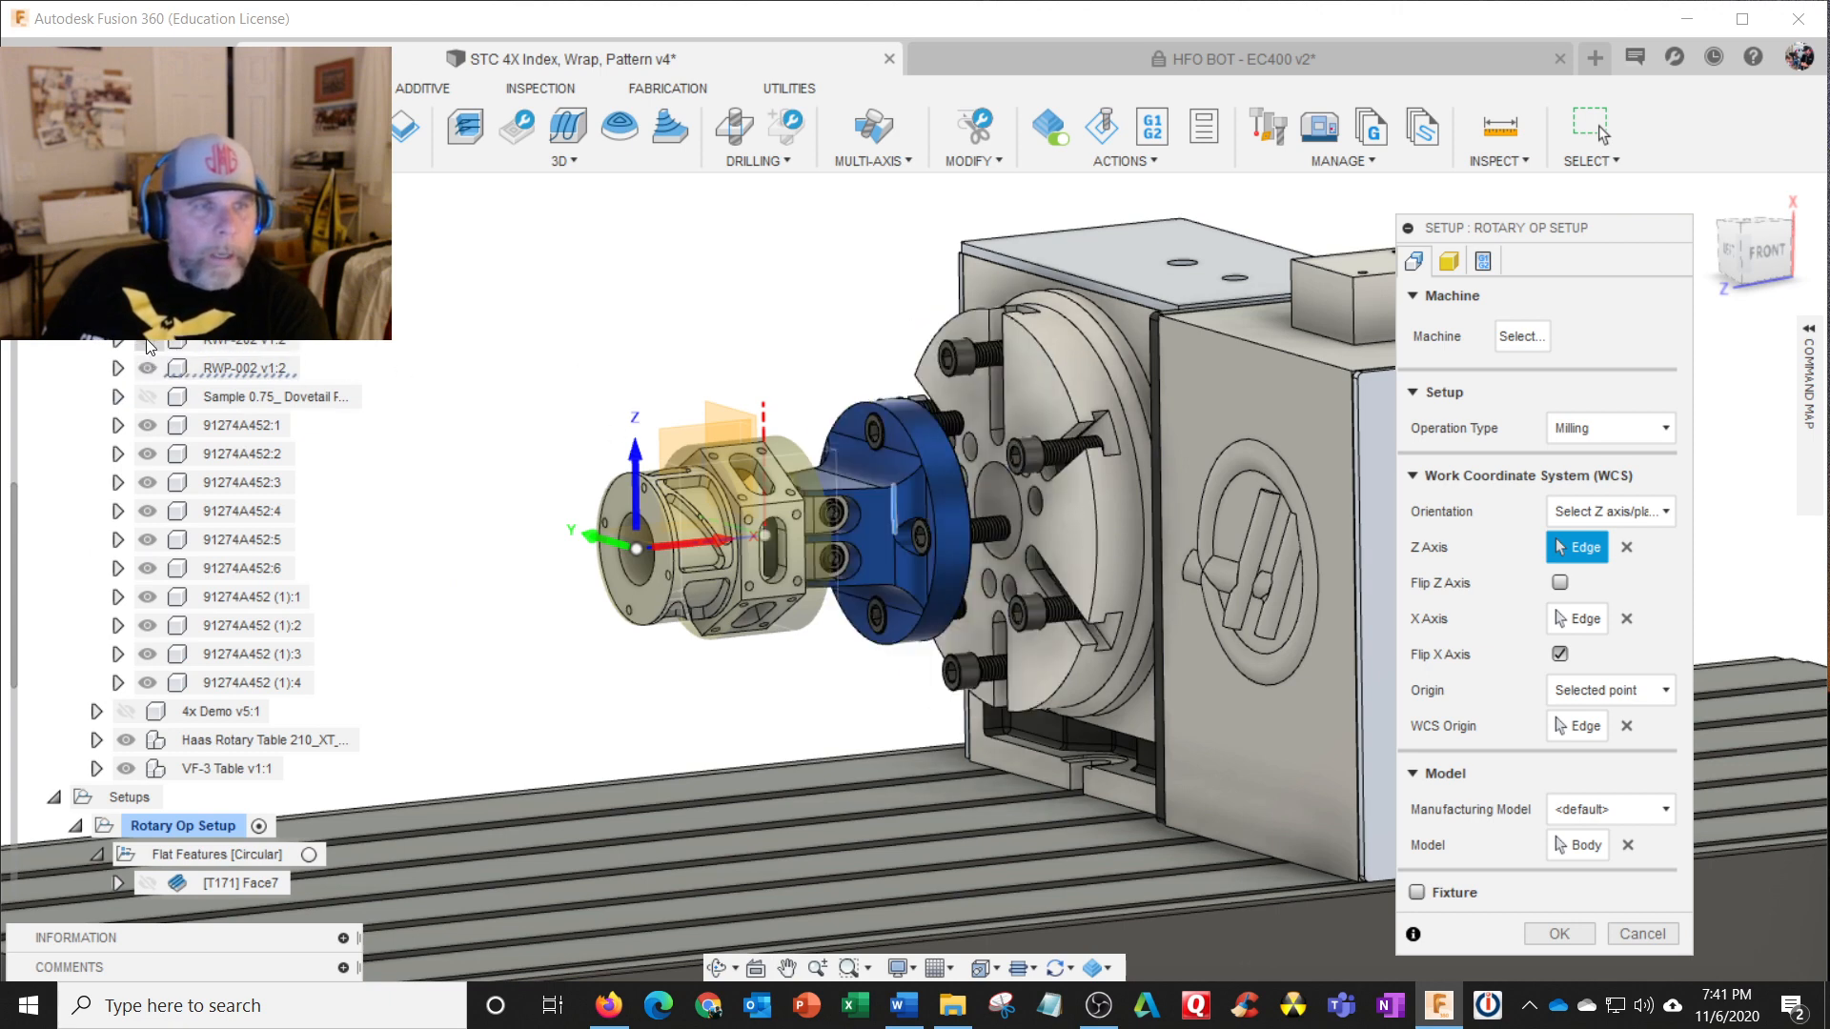
middle_click_drag(896, 553, 886, 576, "shift")
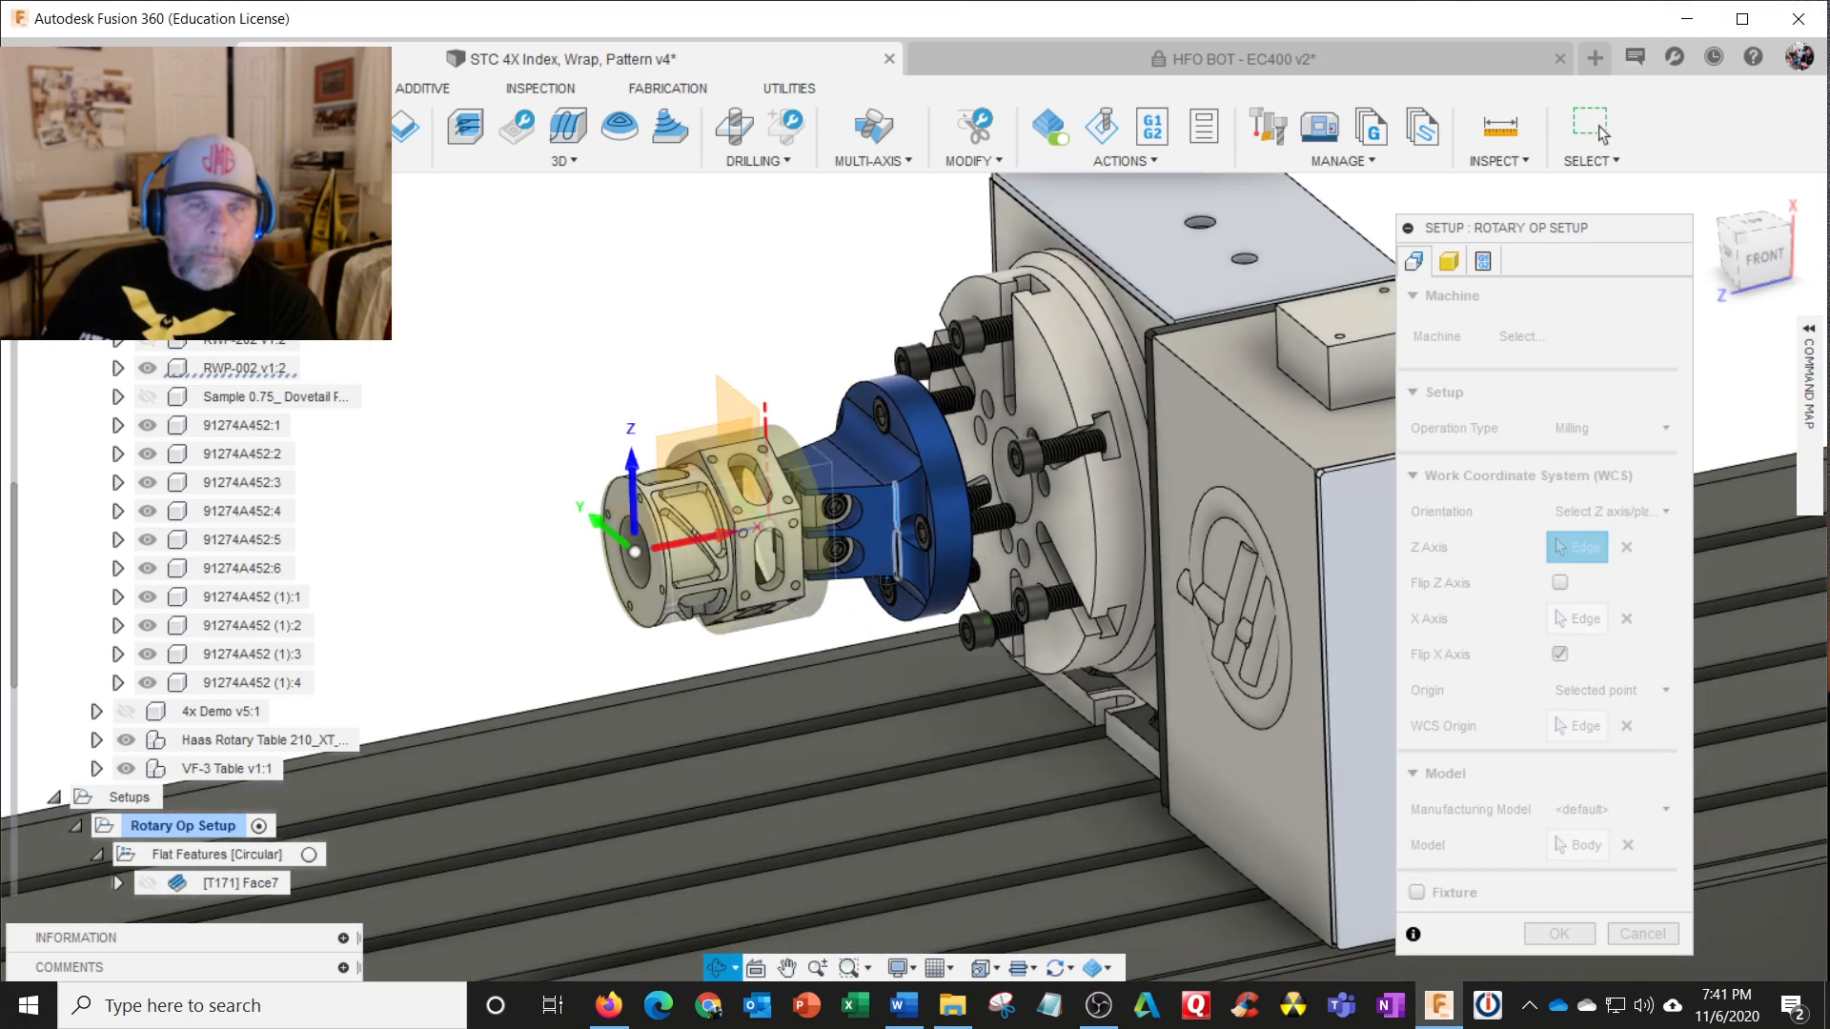
scroll(883, 540, "up", 5)
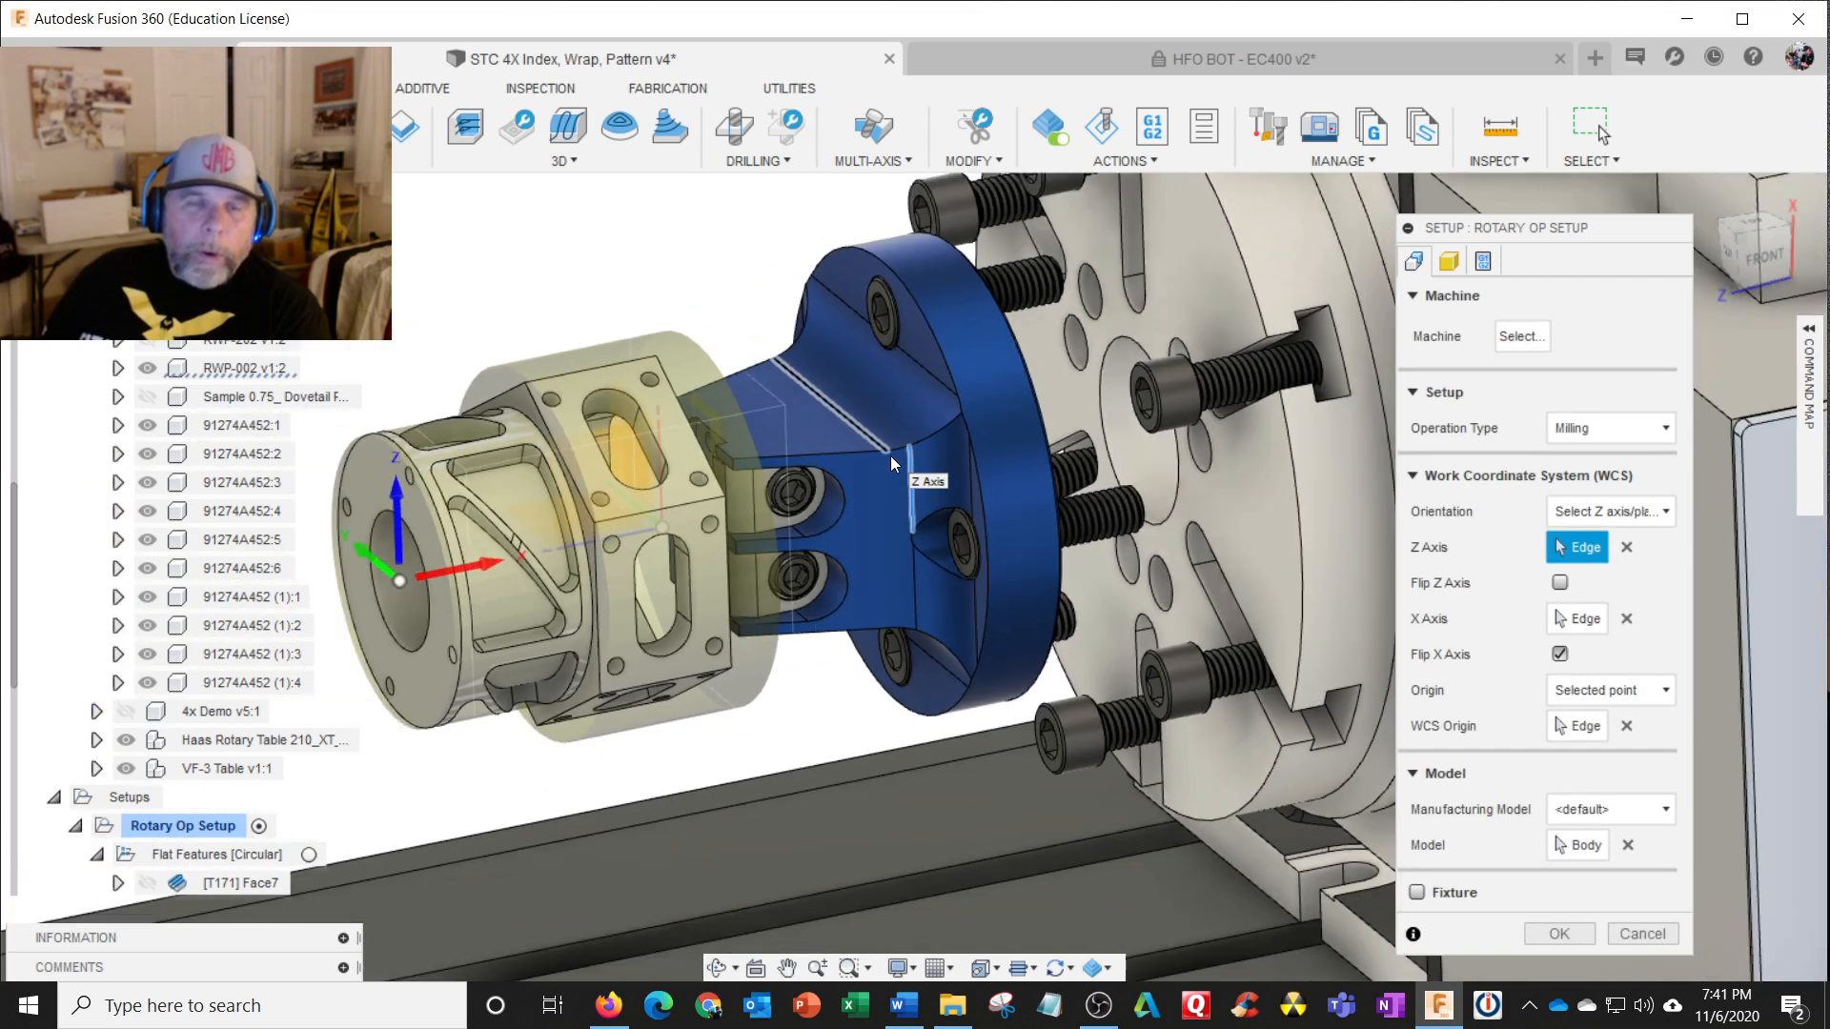
middle_click_drag(764, 497, 833, 471, "shift")
scroll(832, 471, "up", 3)
scroll(832, 471, "down", 3)
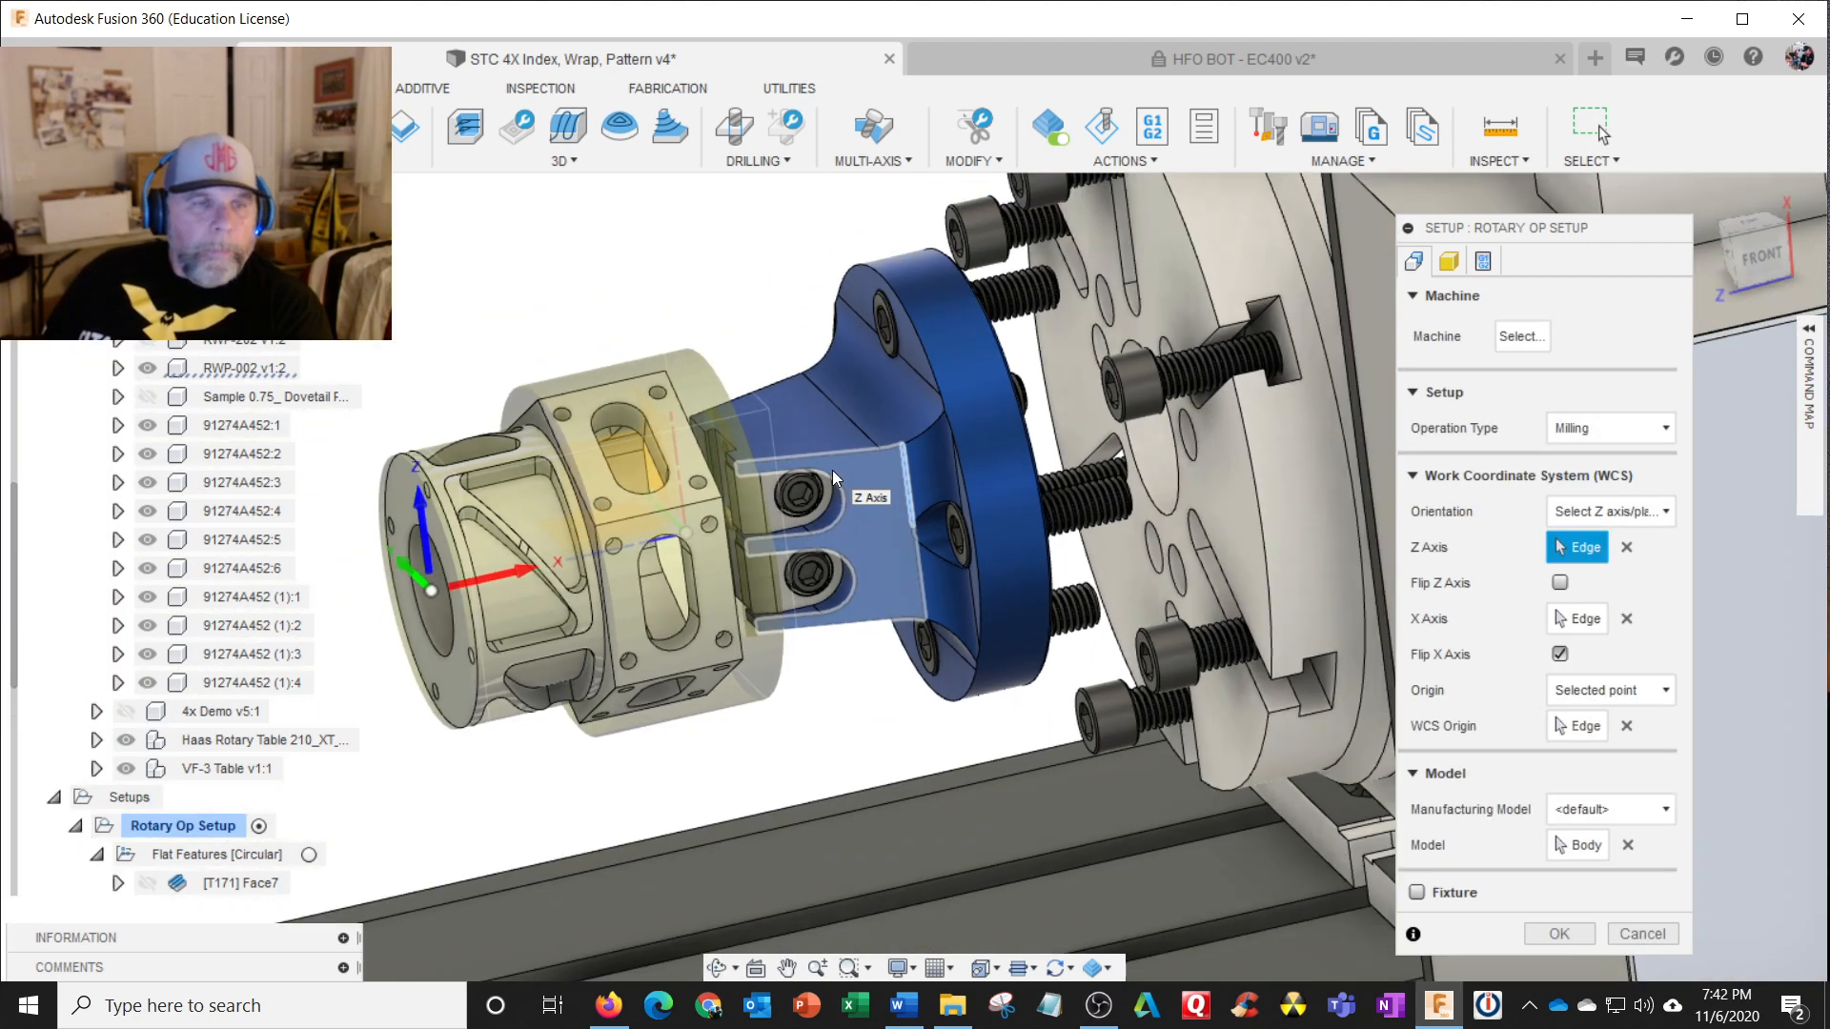
scroll(832, 471, "down", 2)
Step: Collapse Raptor Setup v8:1 and Flat Features [Circular], and move the setup dialog clear of the full machine assembly
left_click(96, 254)
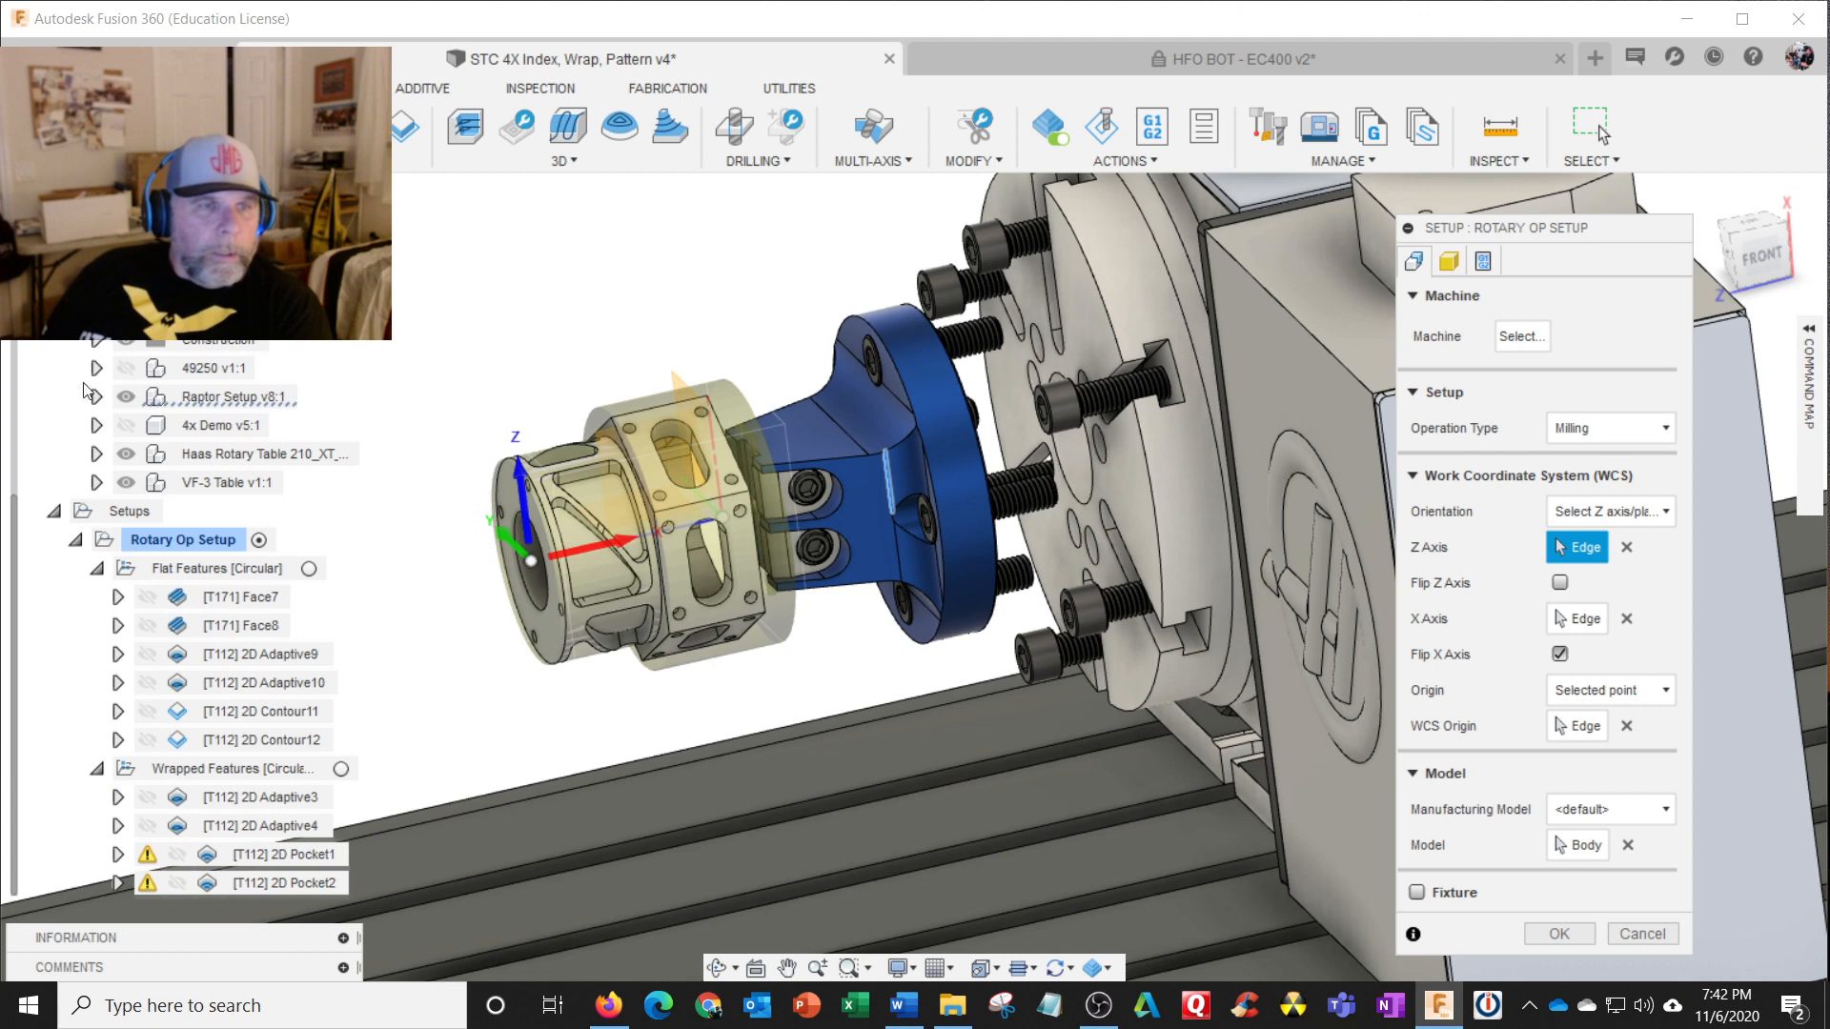
left_click(98, 569)
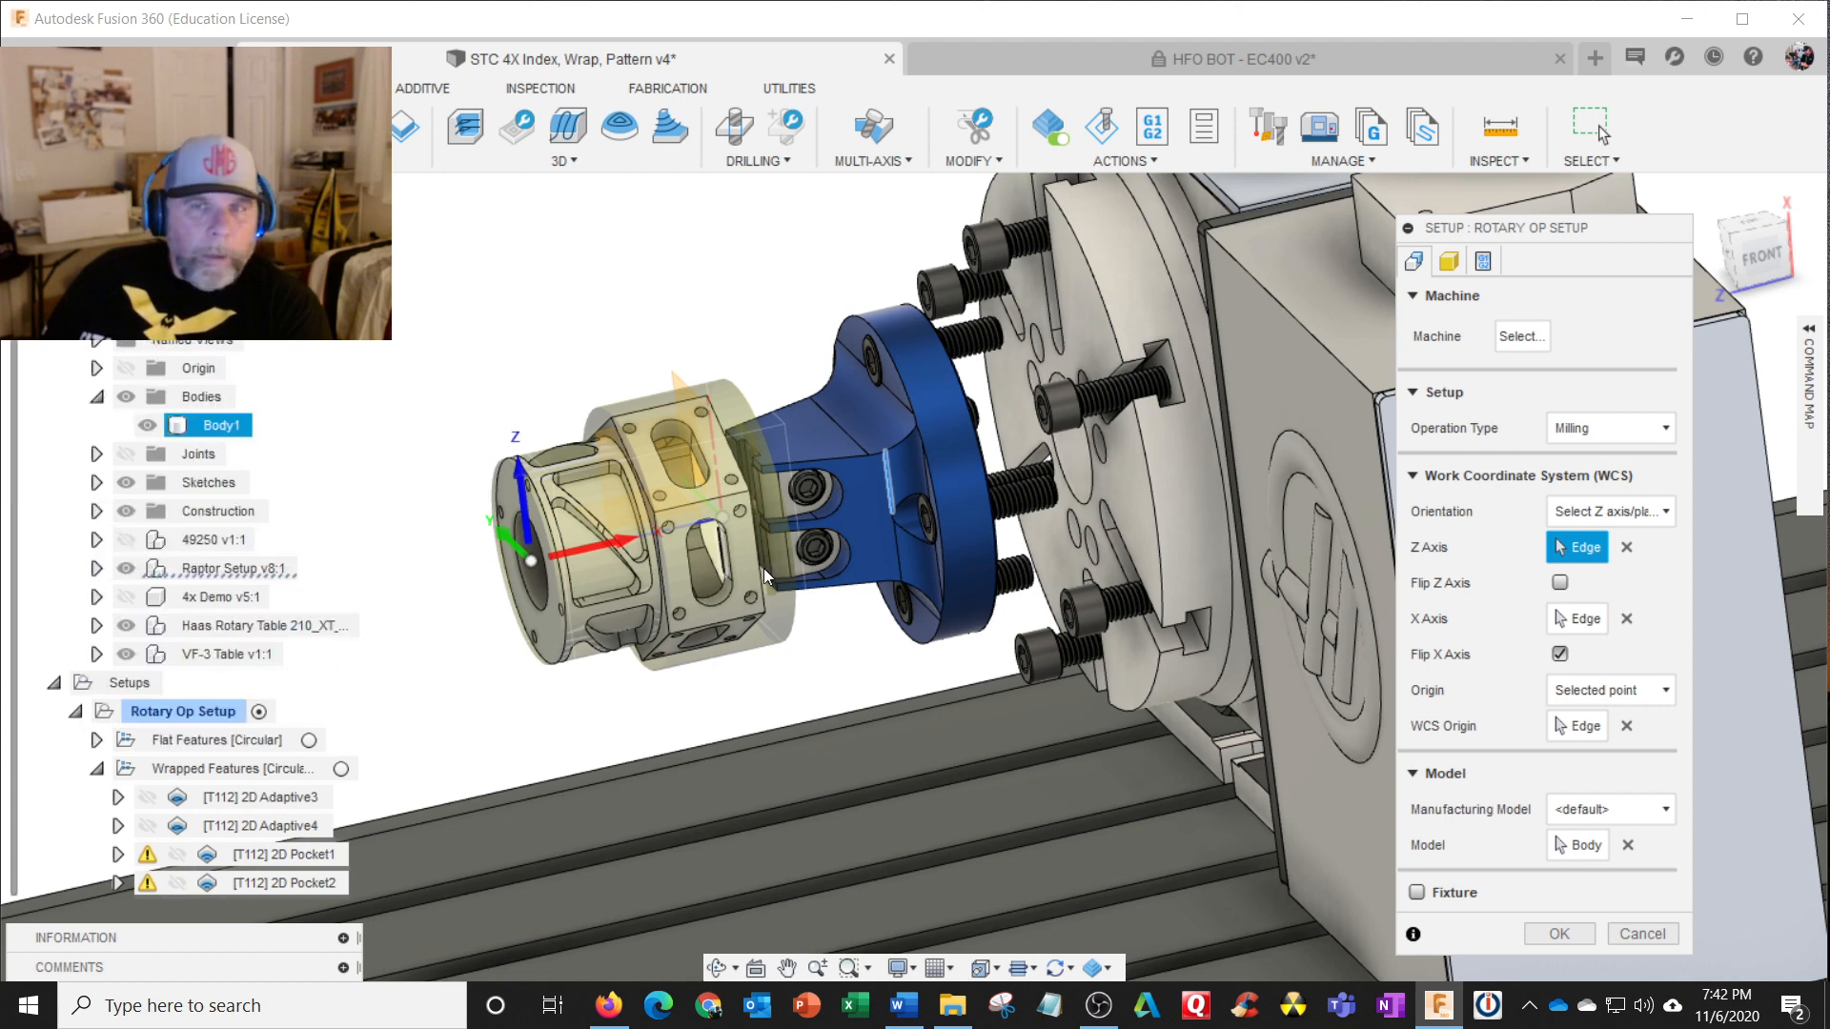
middle_click(1339, 451)
middle_click(1339, 451)
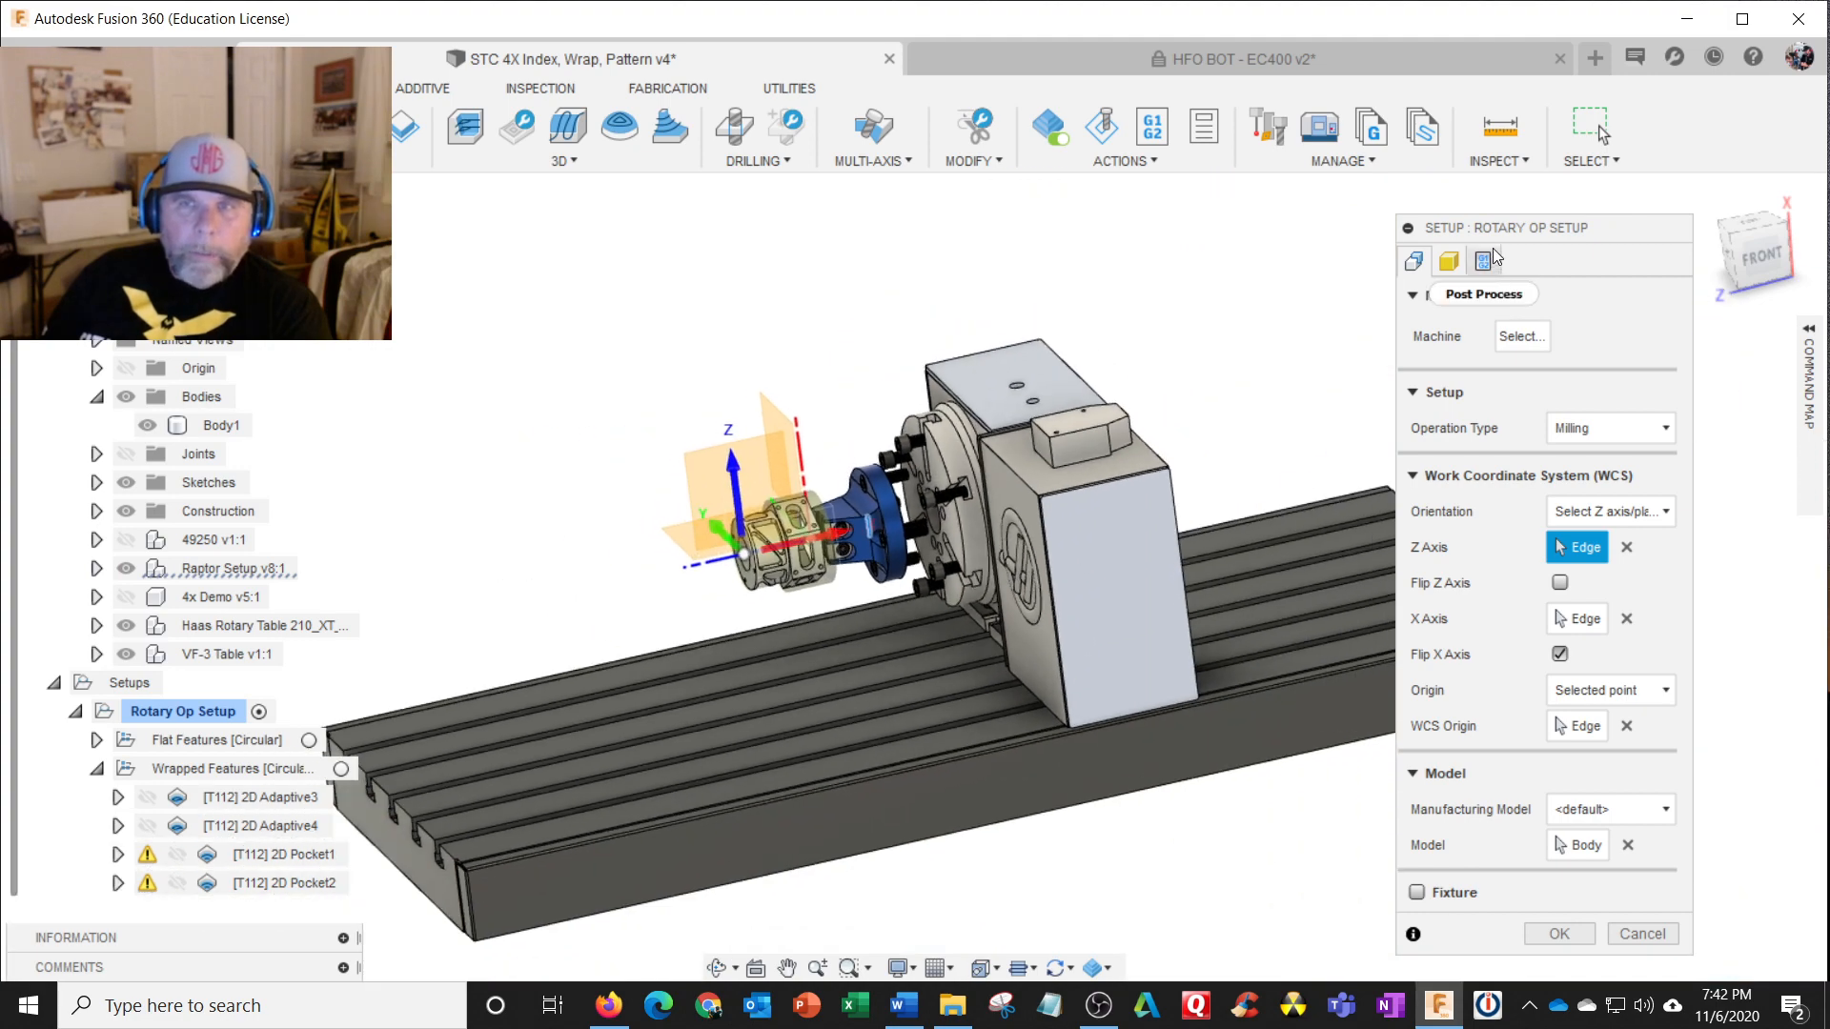
left_click_drag(1507, 228, 1829, 250)
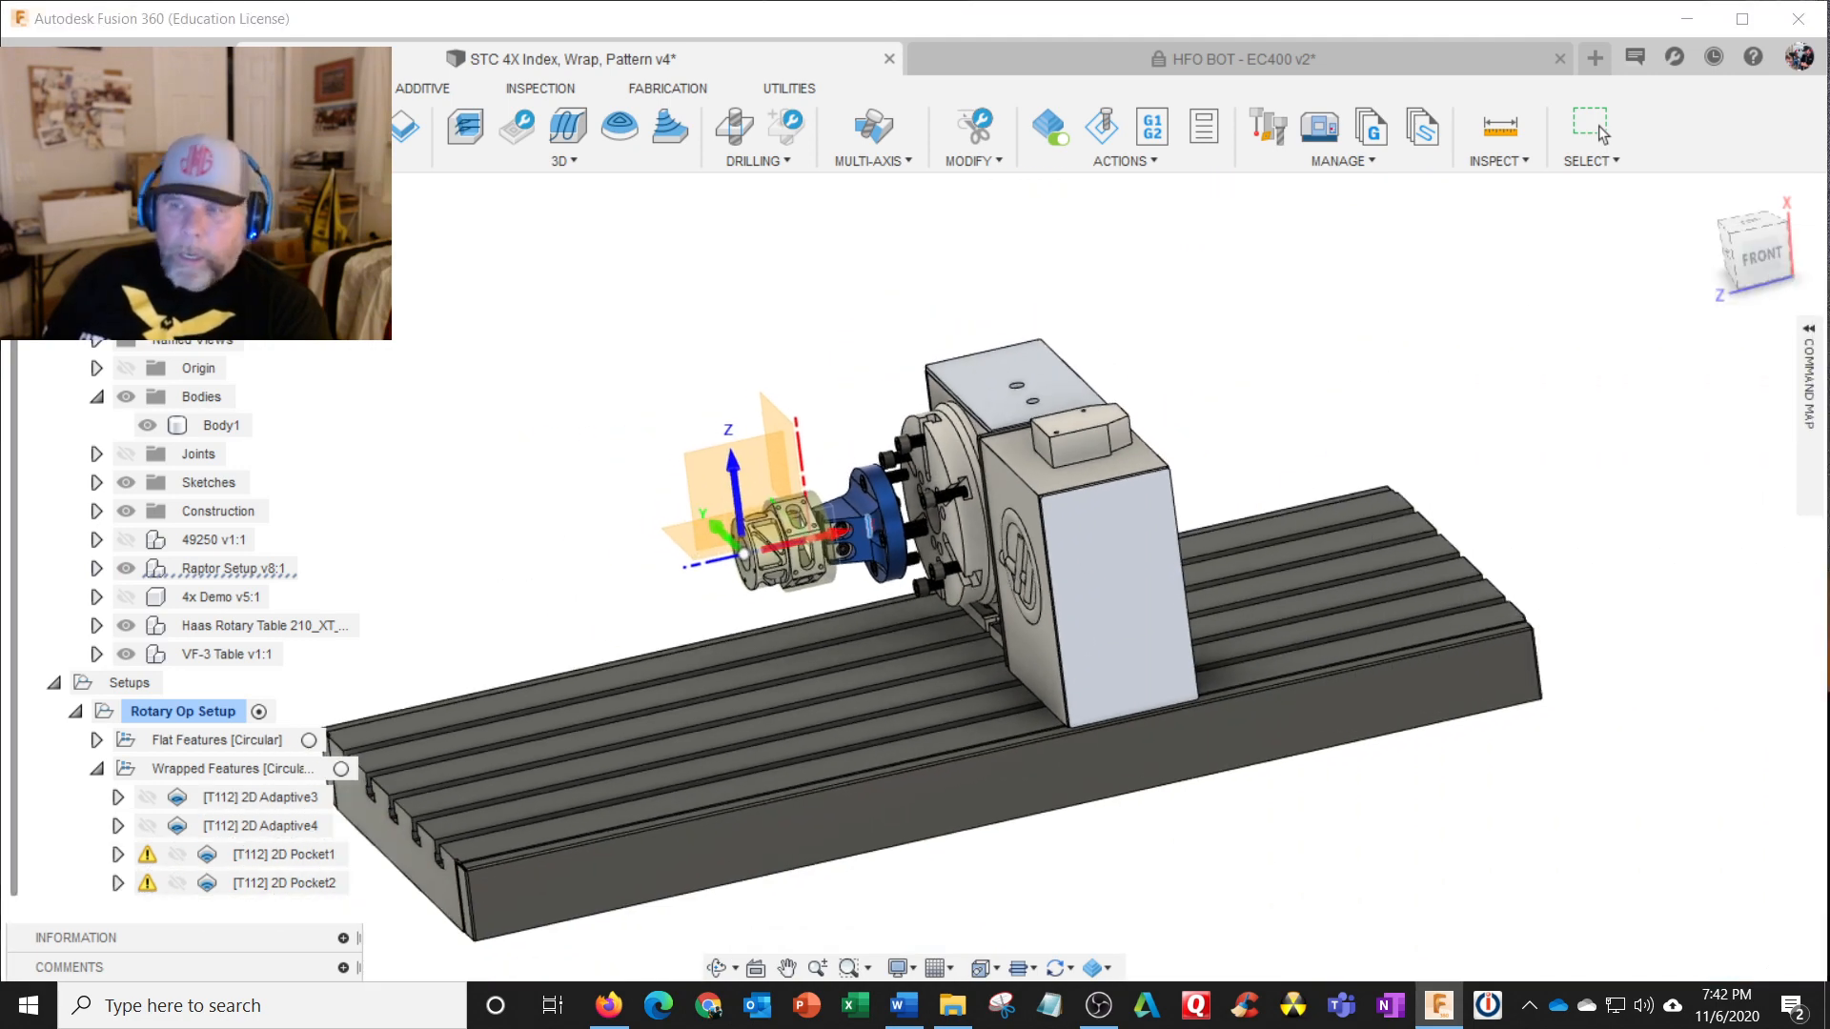
Step: Apply the saved named views New home and 4th axis Iso to the part
scroll(845, 563, "up", 5)
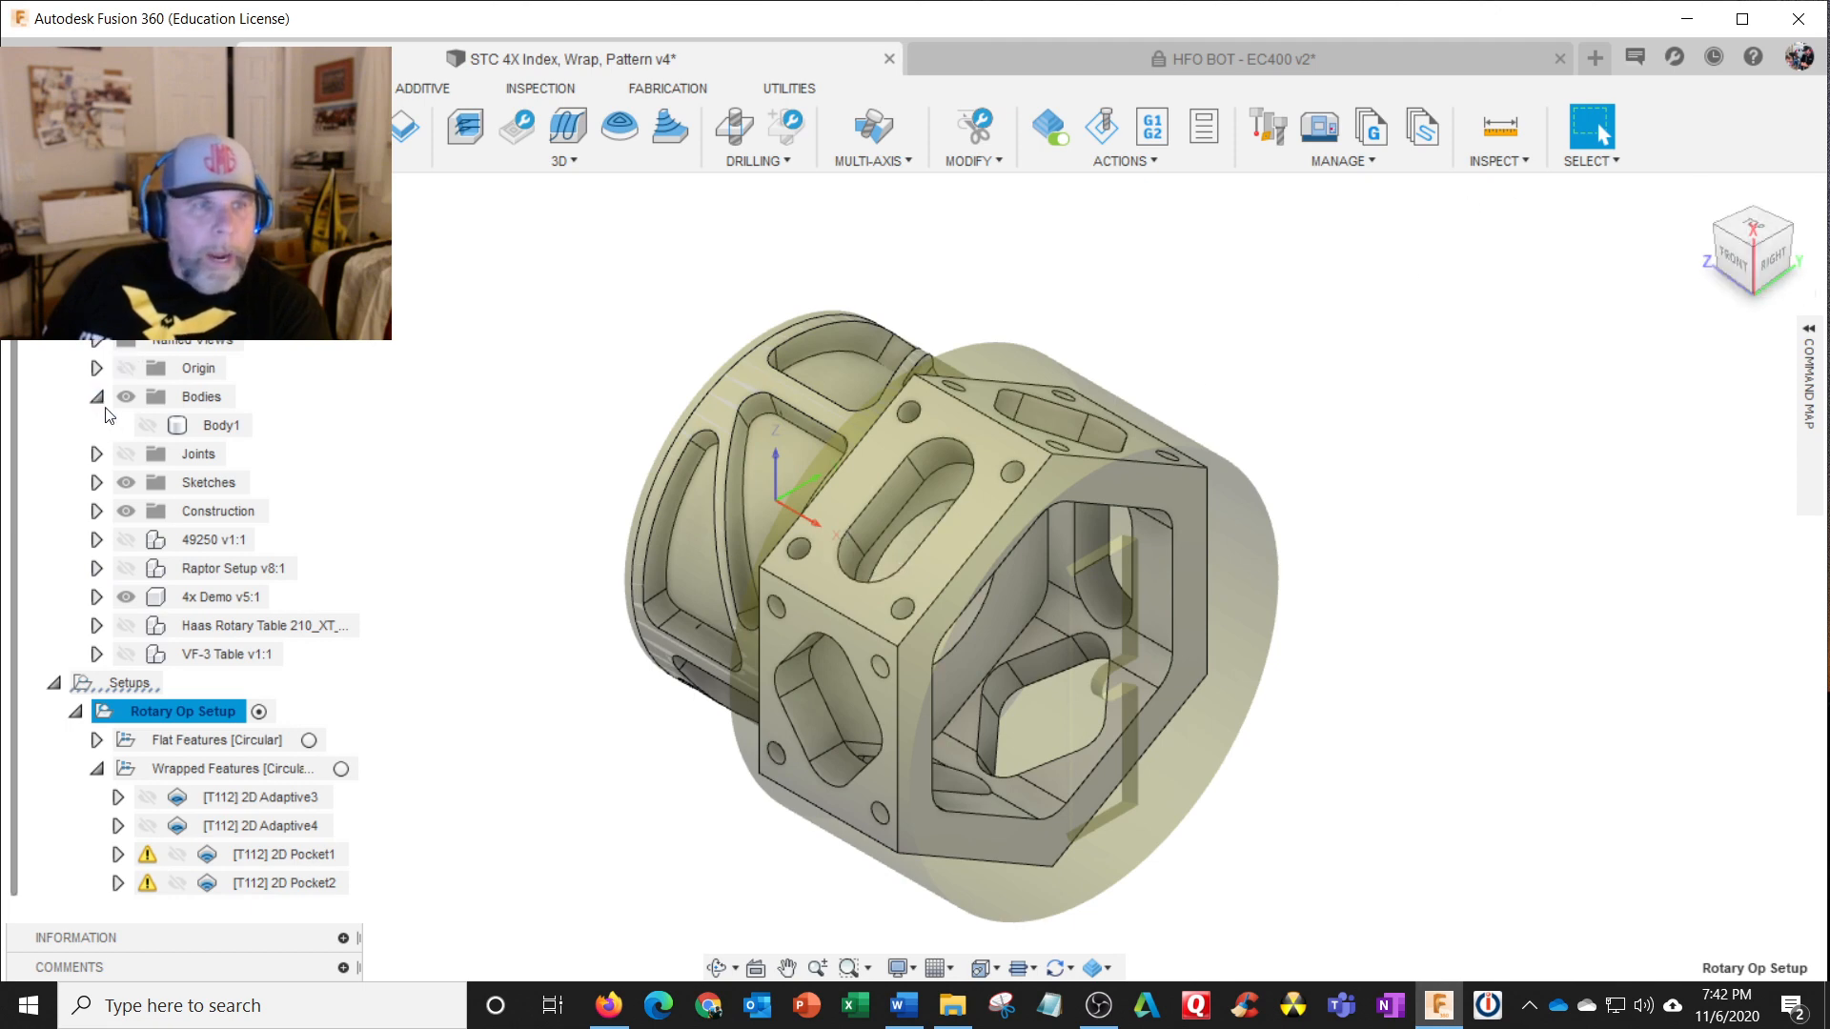
scroll(279, 445, "up", 1)
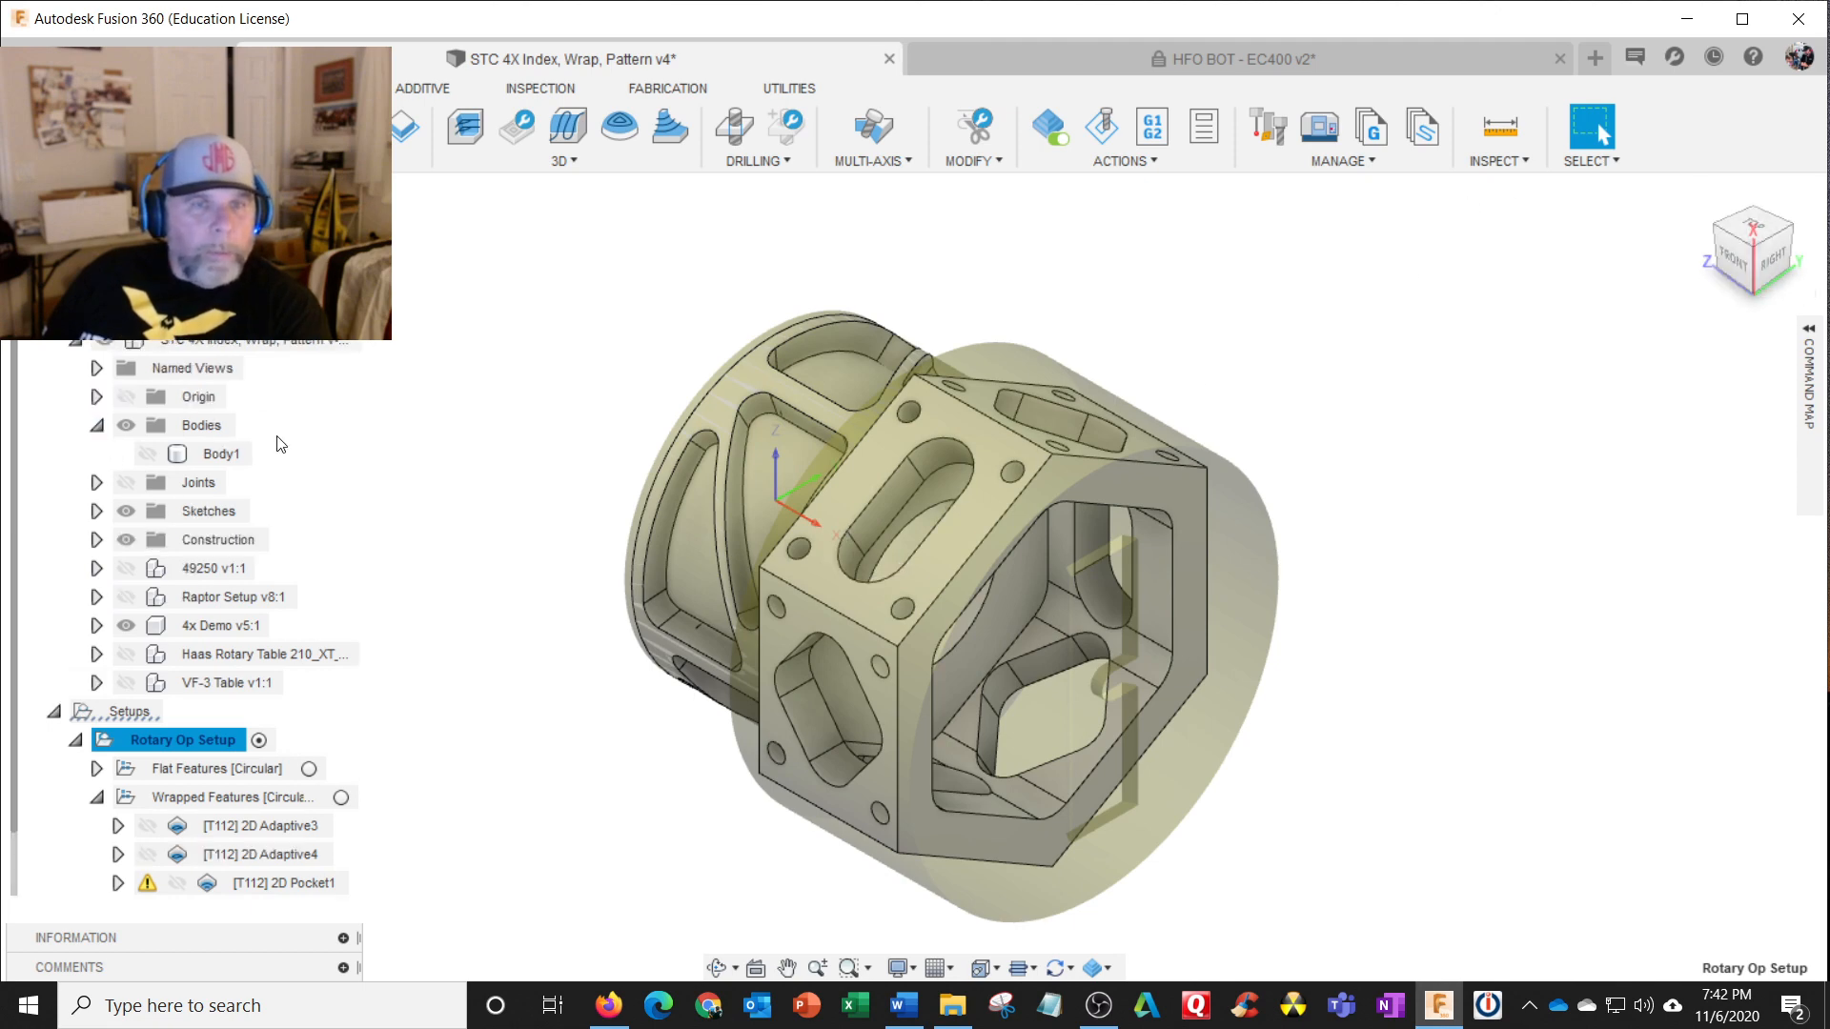
scroll(190, 619, "up", 4)
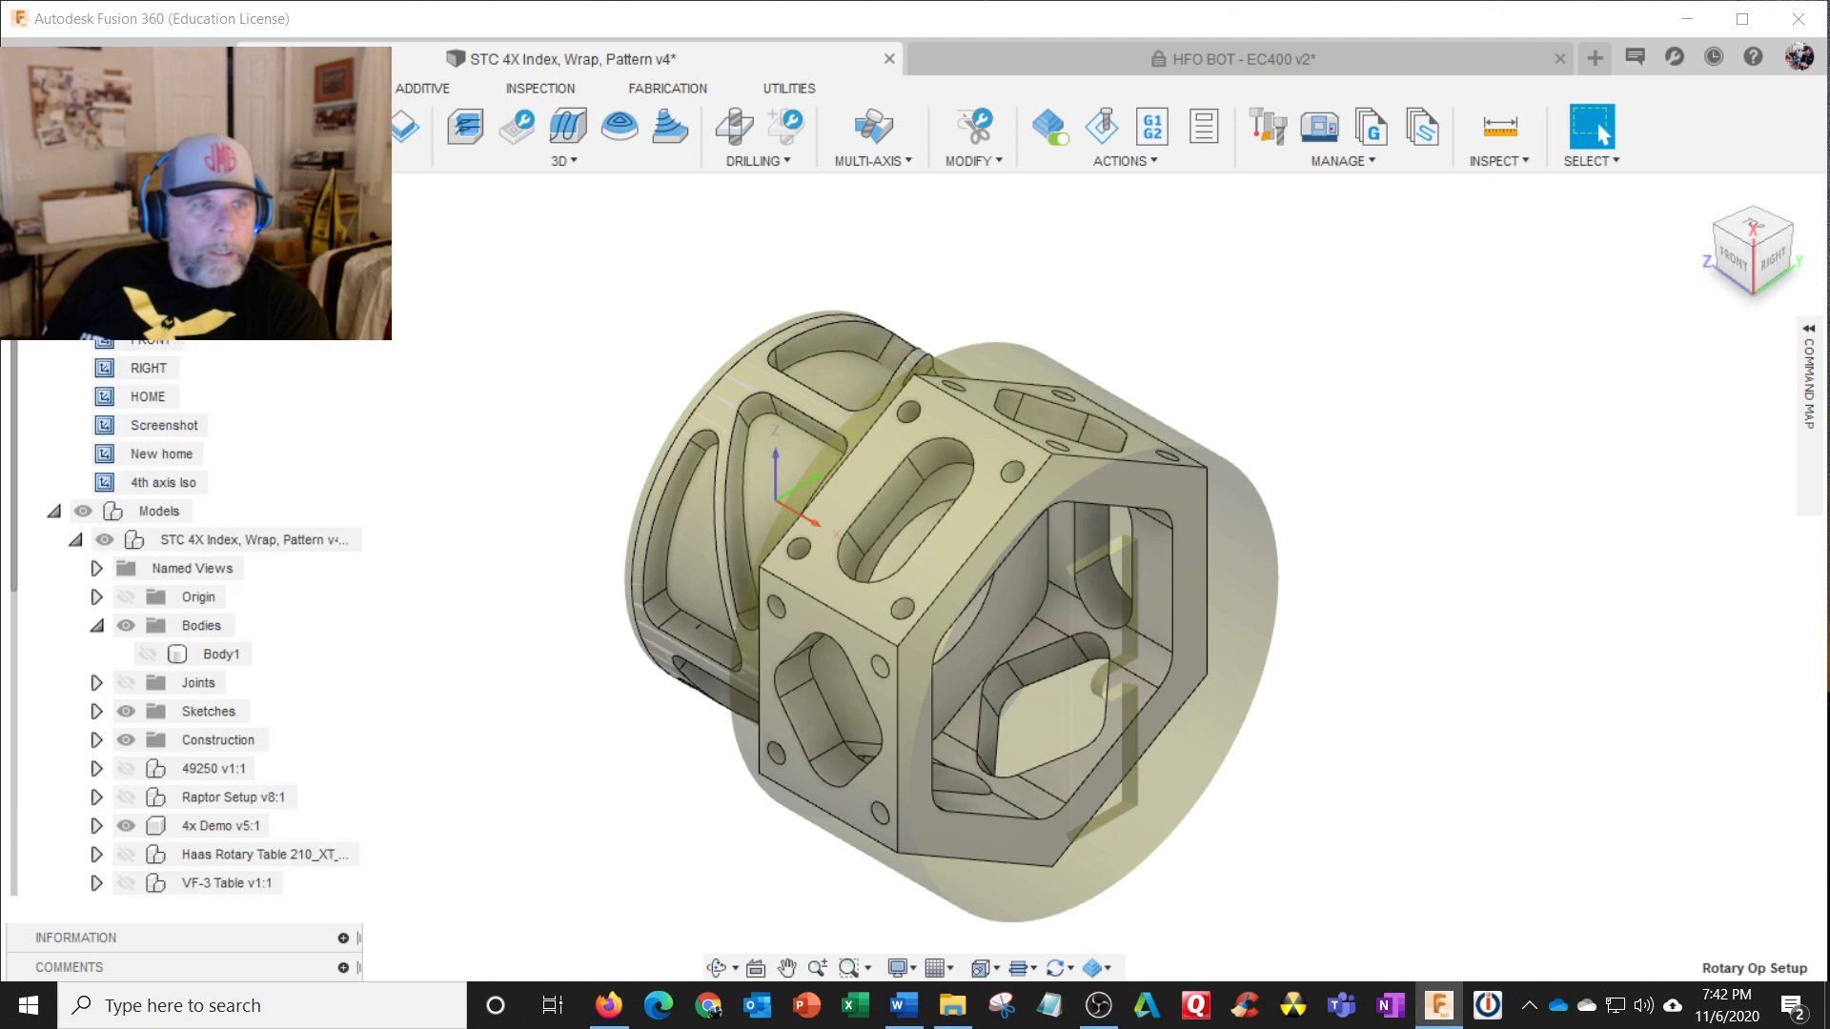
double_click(152, 463)
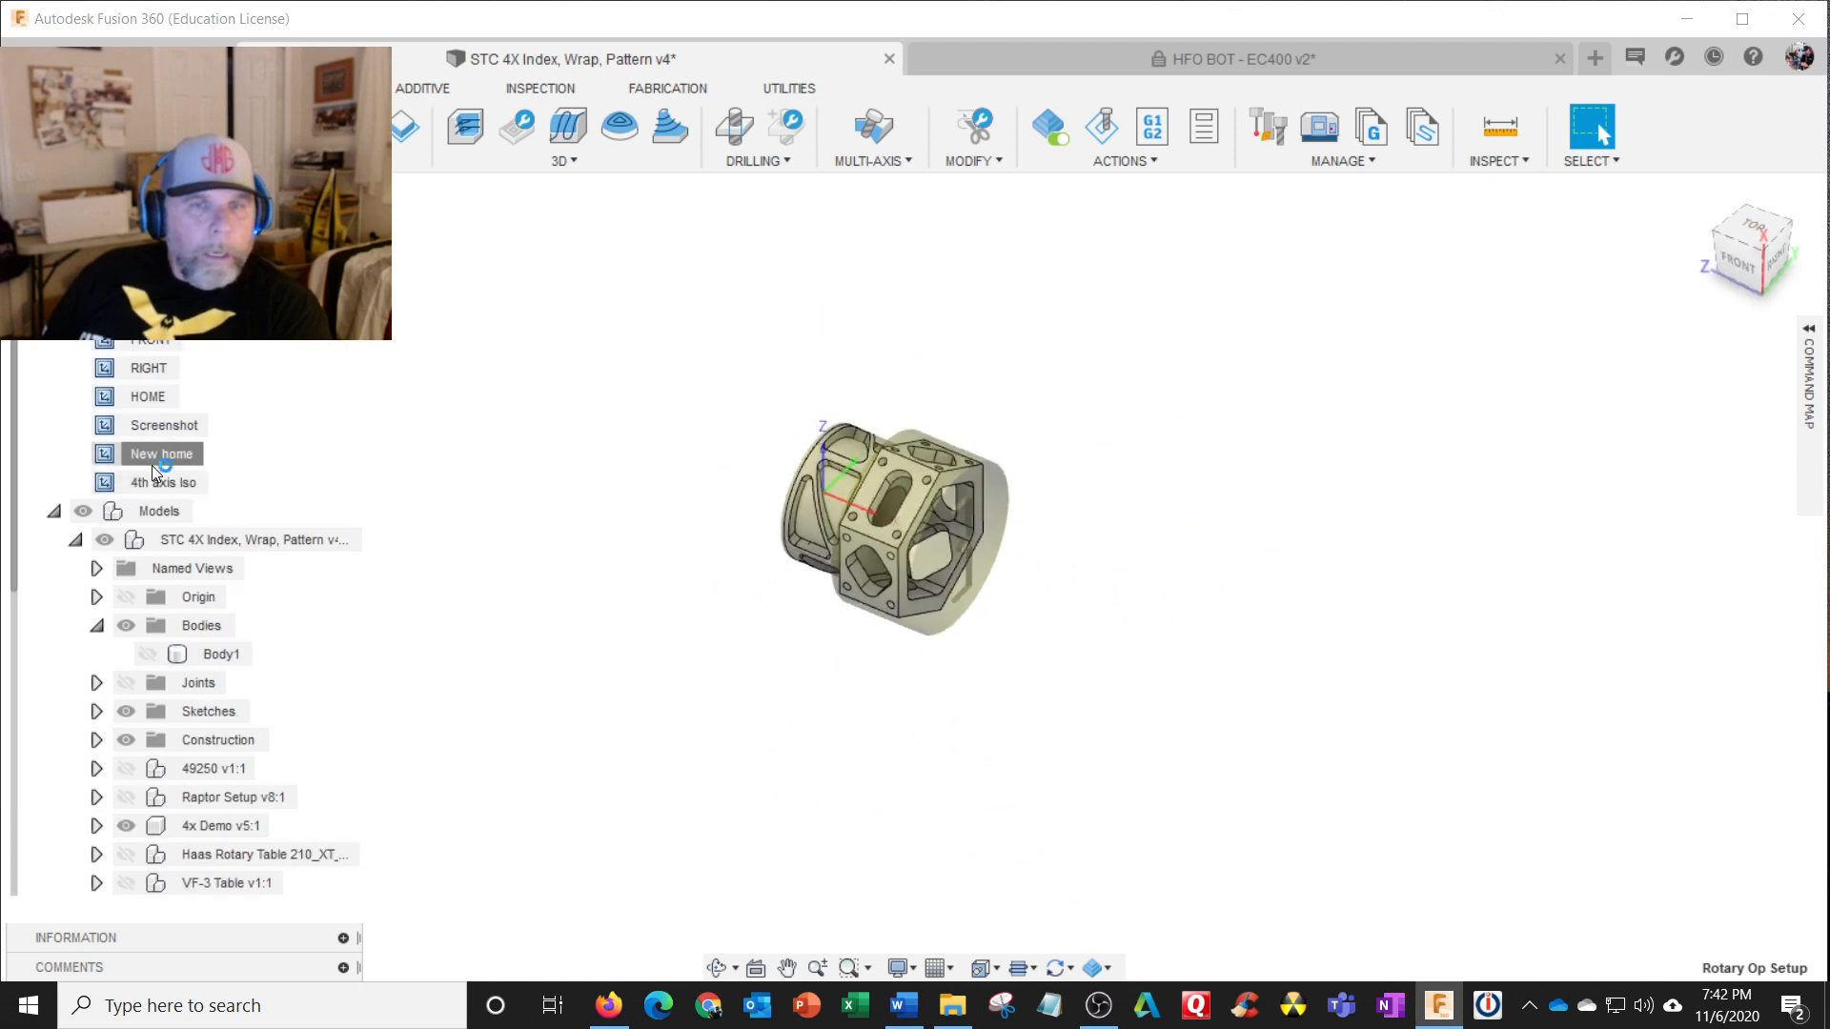
double_click(152, 478)
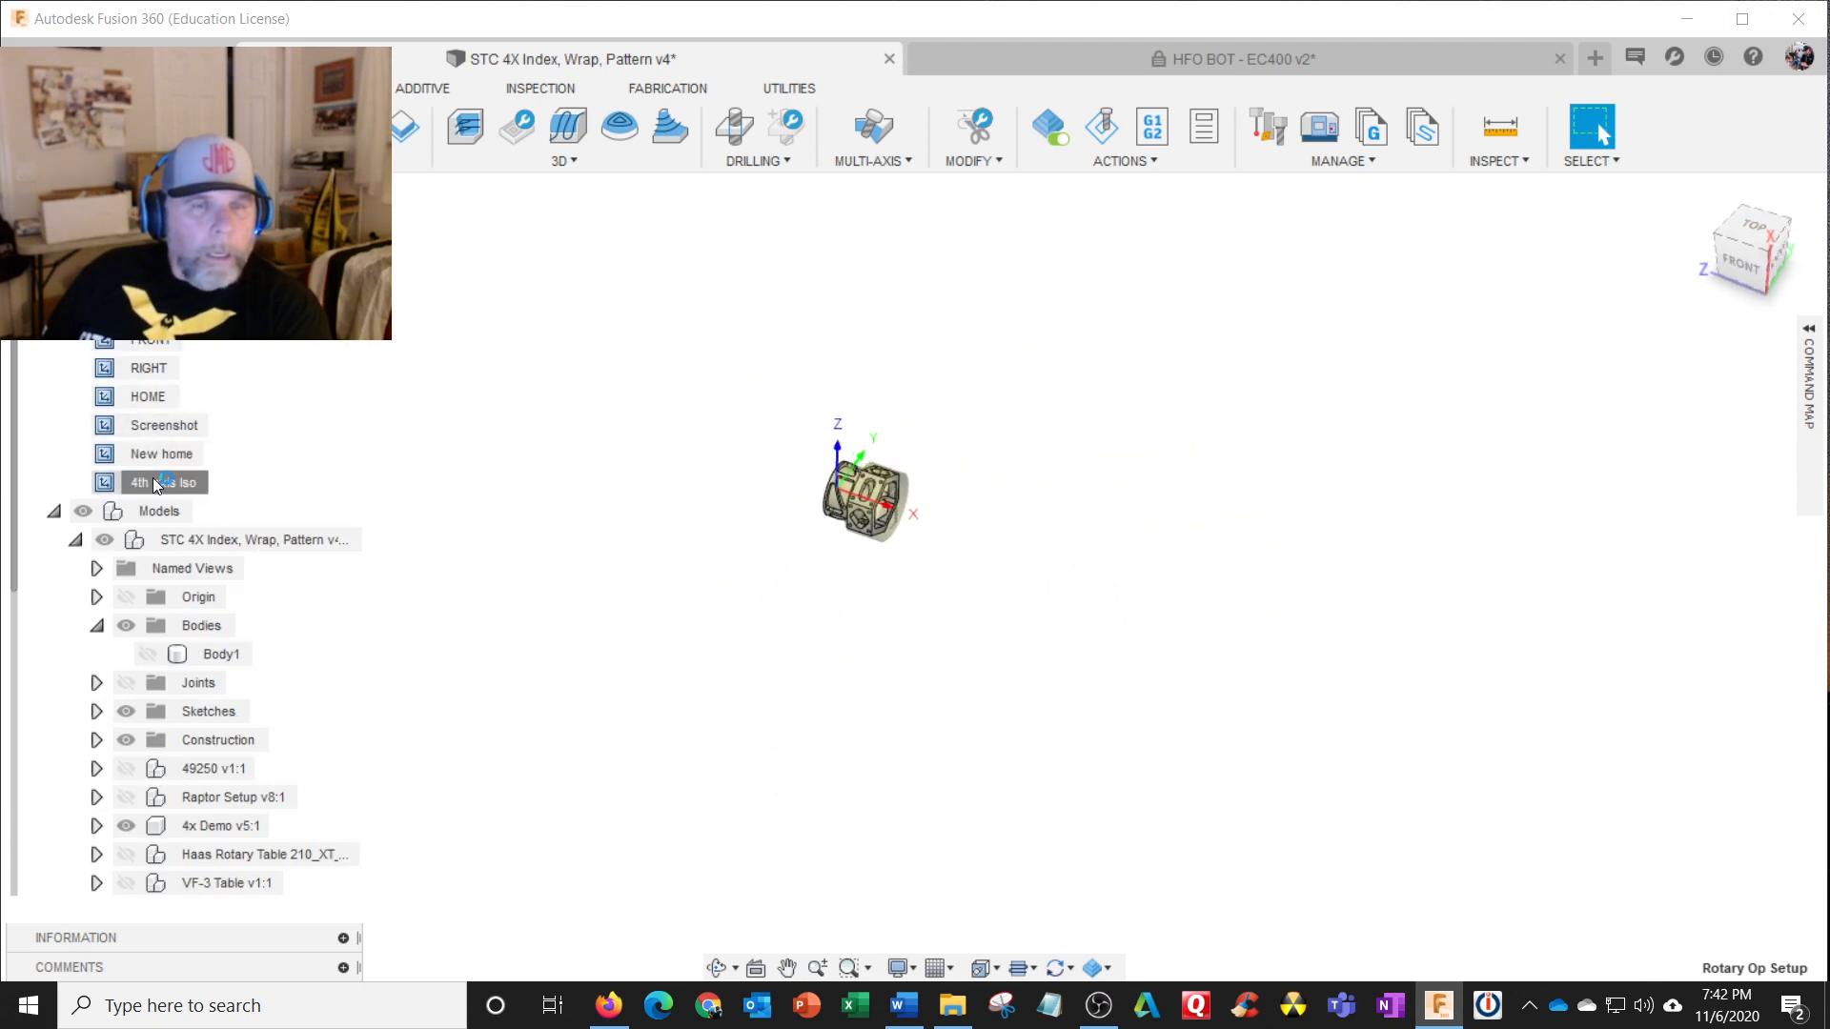
Step: Enlarge the part in its front-left orientation and save that orientation as a new named view
scroll(727, 626, "up", 10)
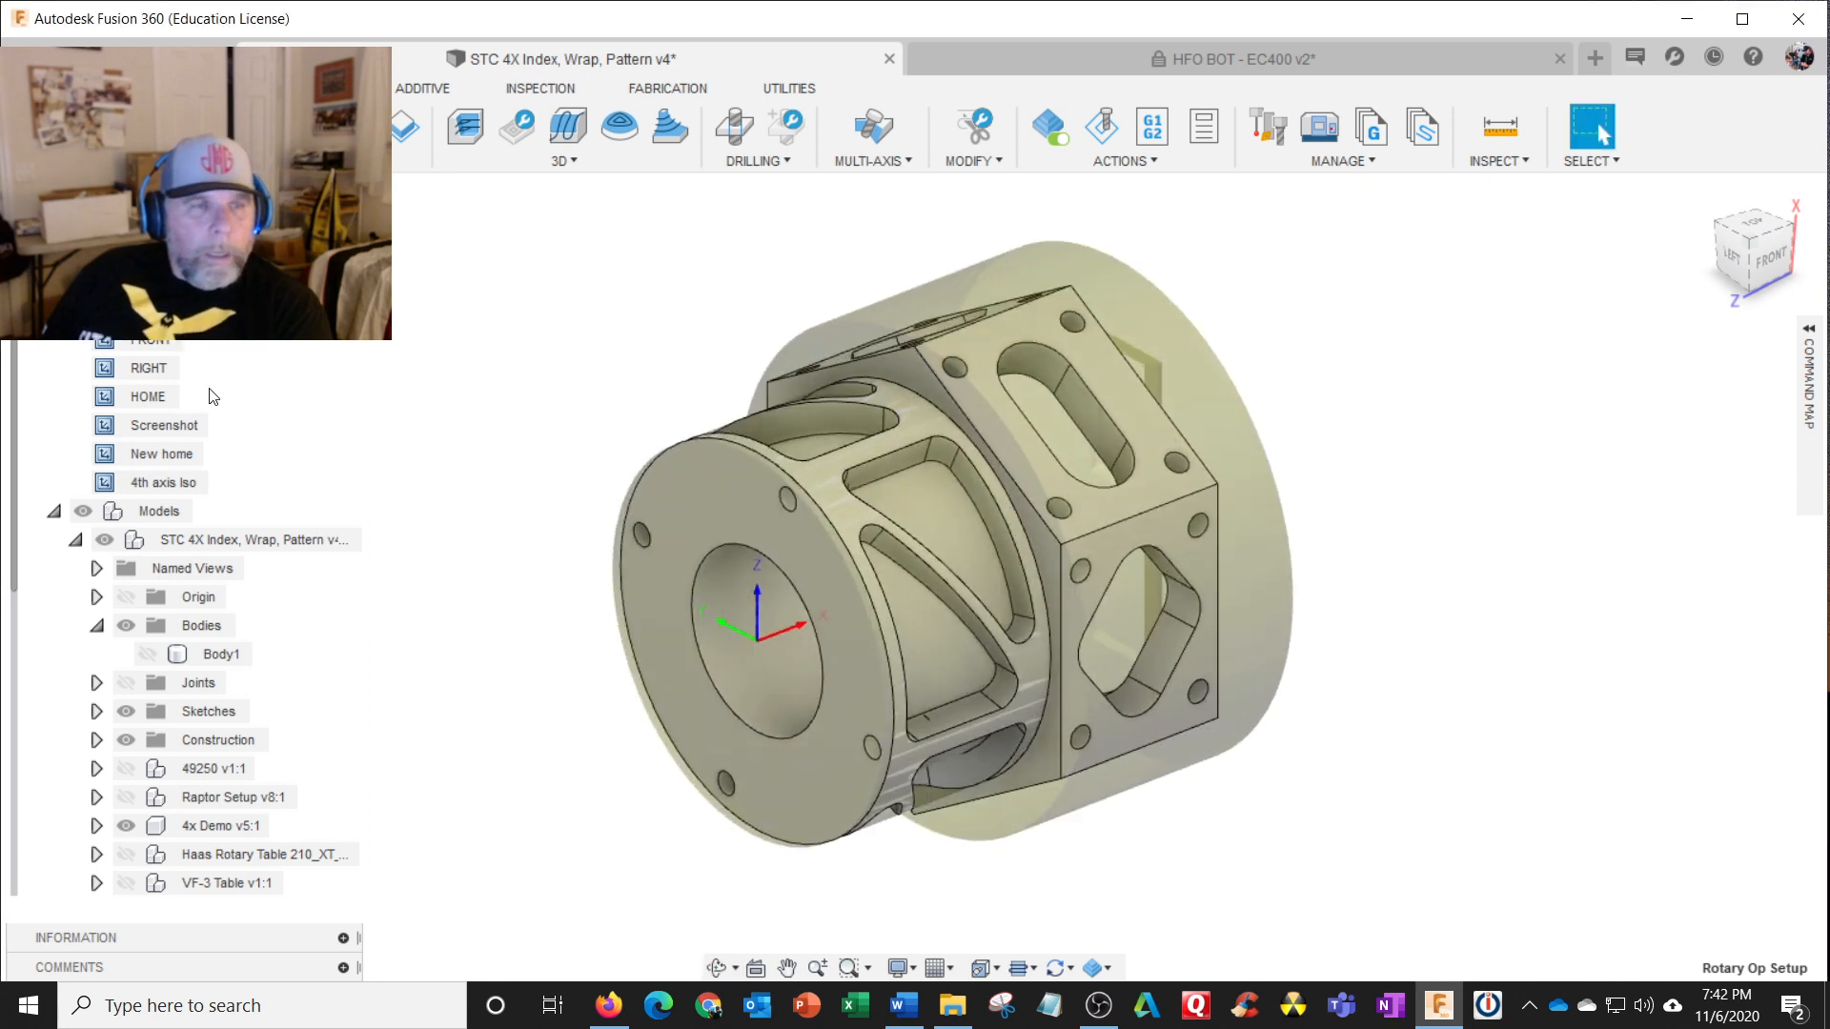
left_click(150, 282)
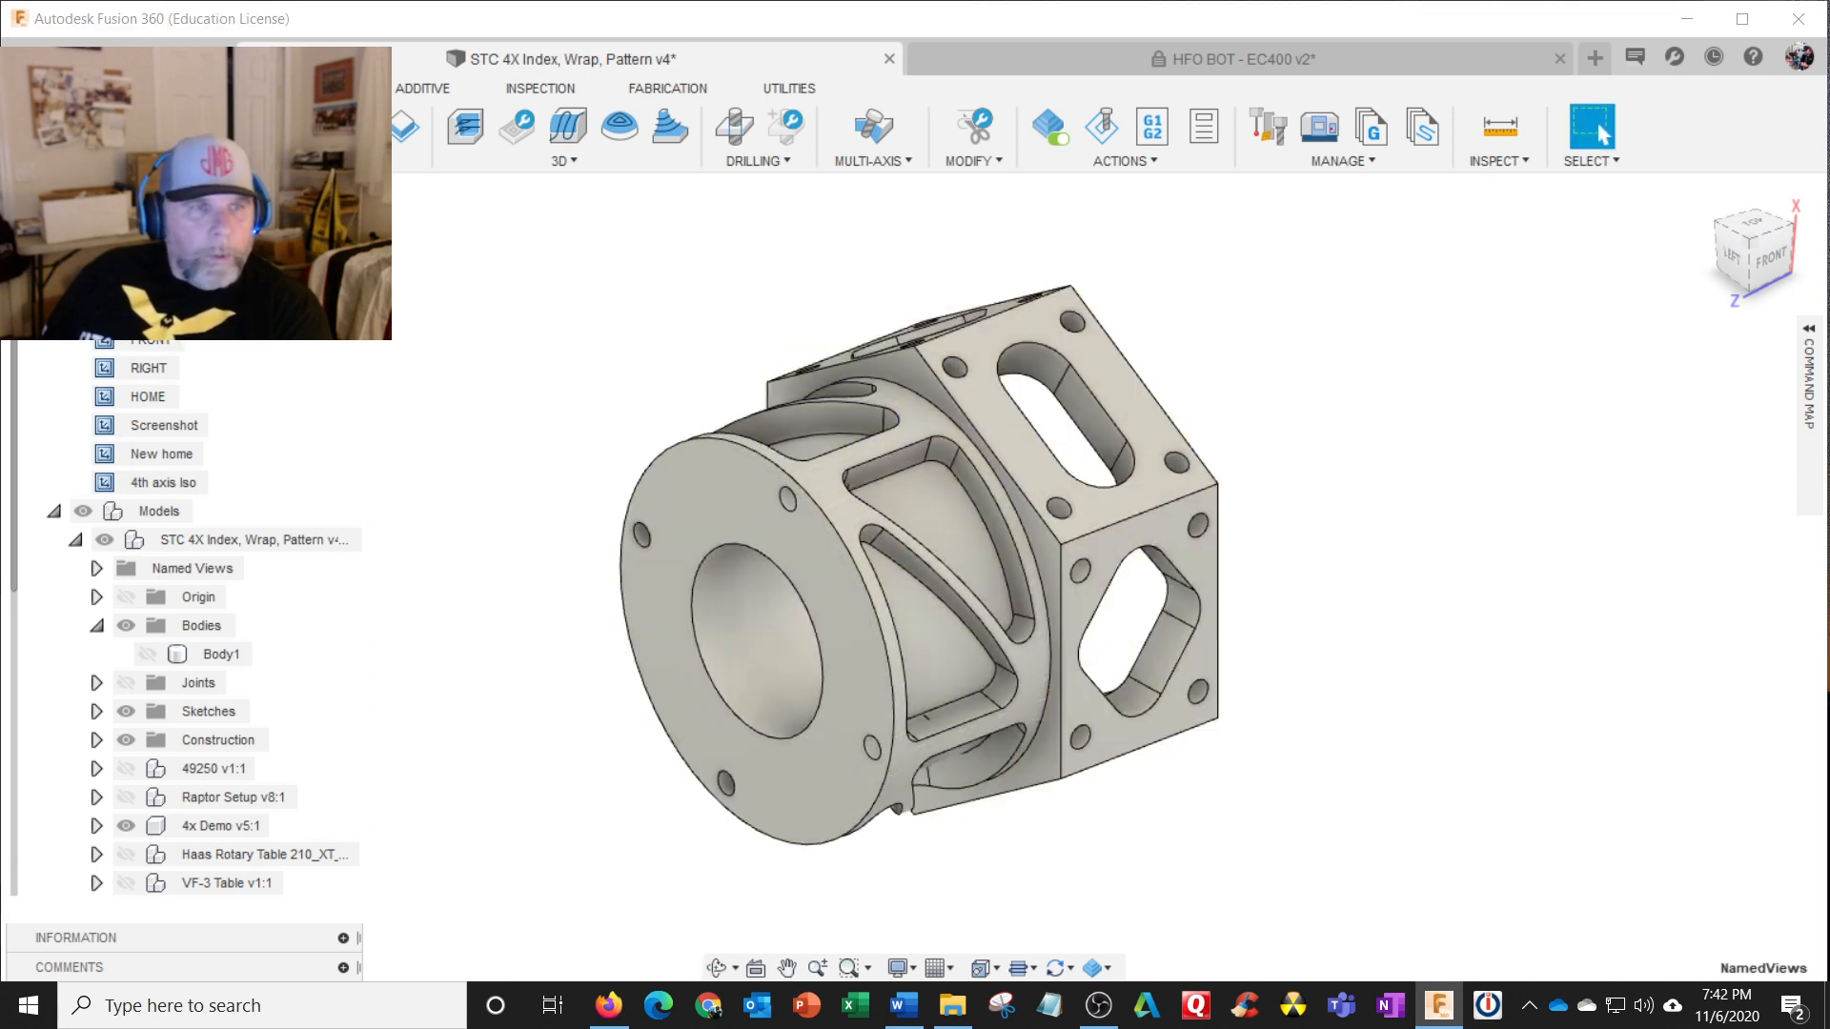
left_click(200, 297)
left_click(215, 509)
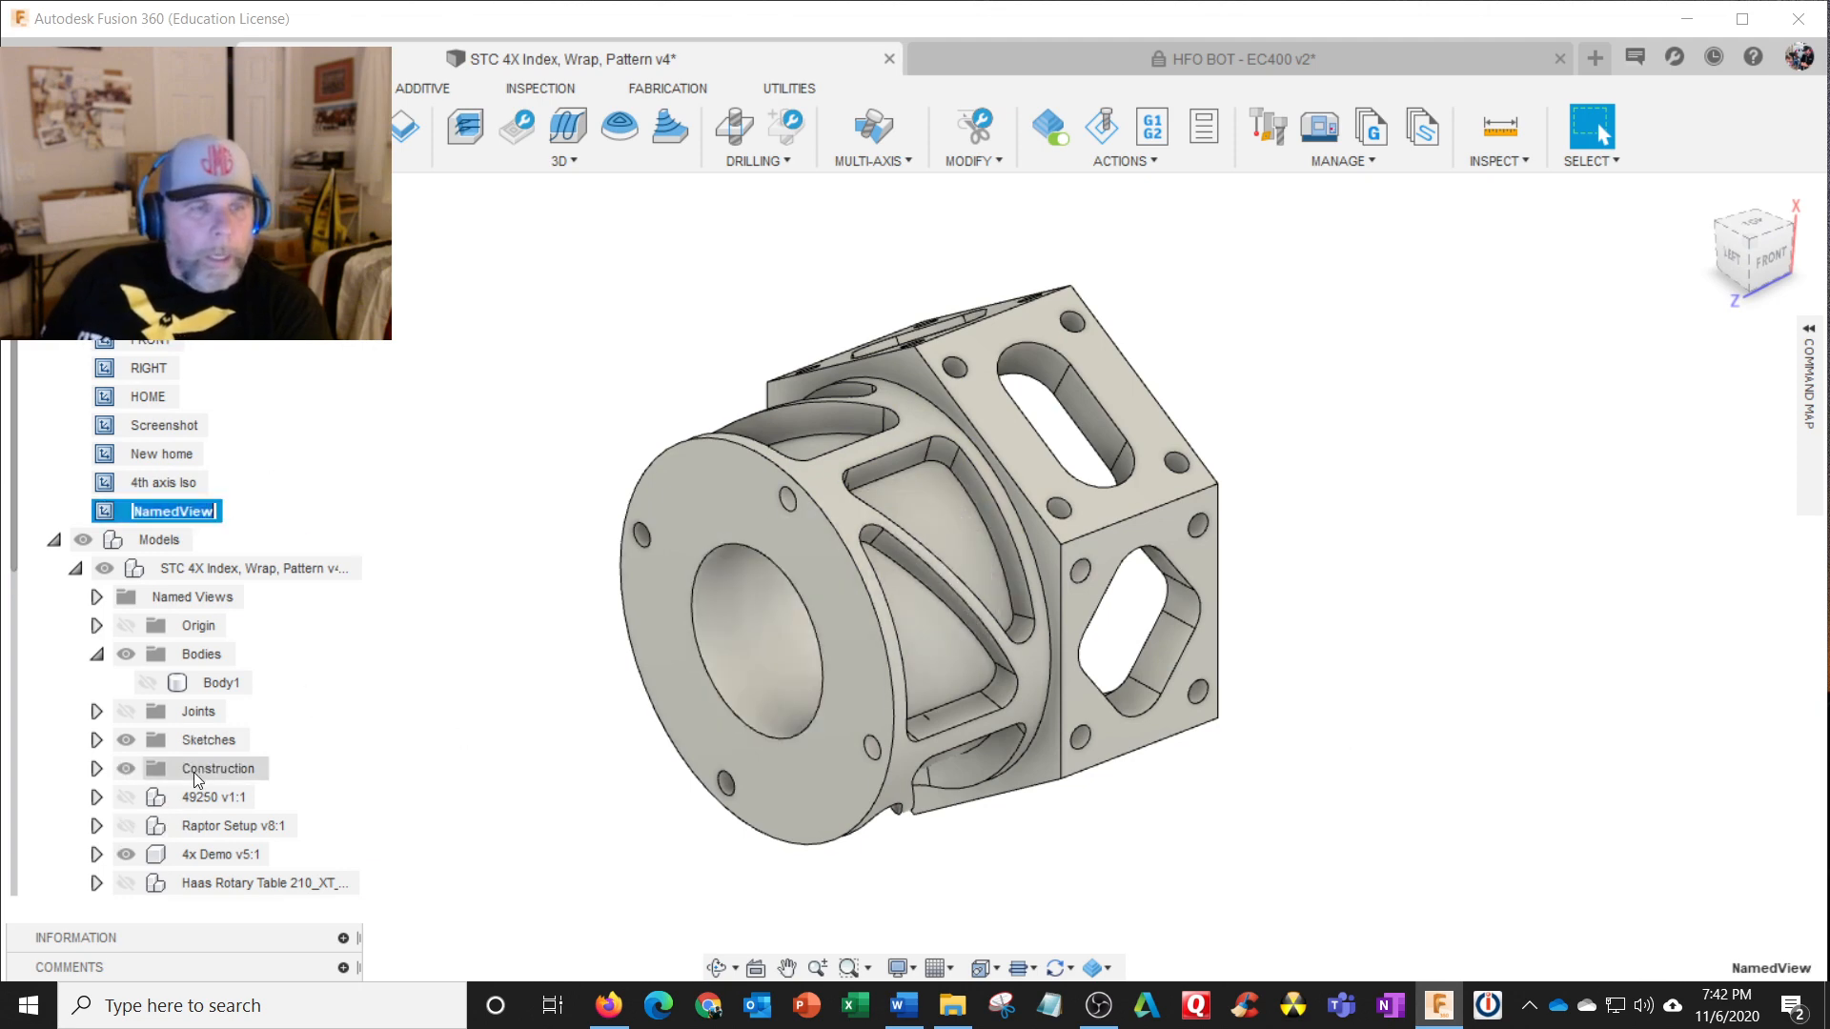
Step: Collapse the STC 4X model and Rotary Op Setup, and start a simulation of the whole setup
left_click(76, 569)
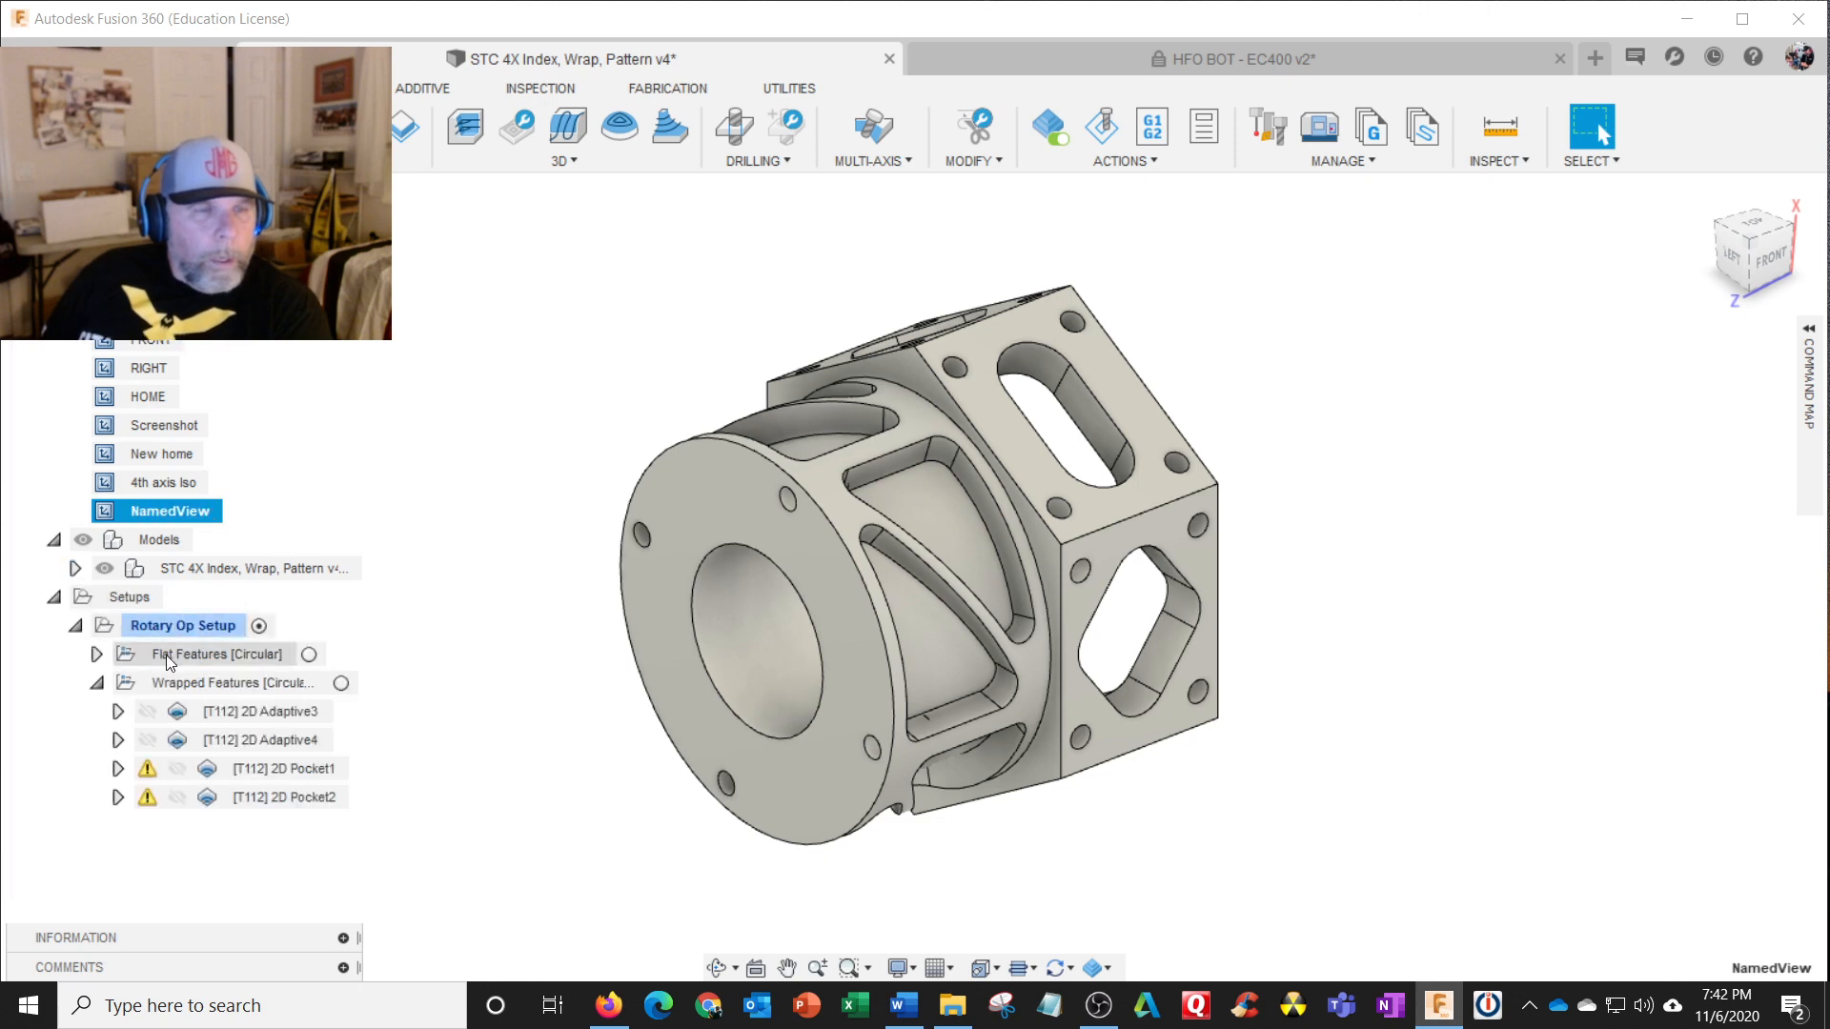
left_click(78, 630)
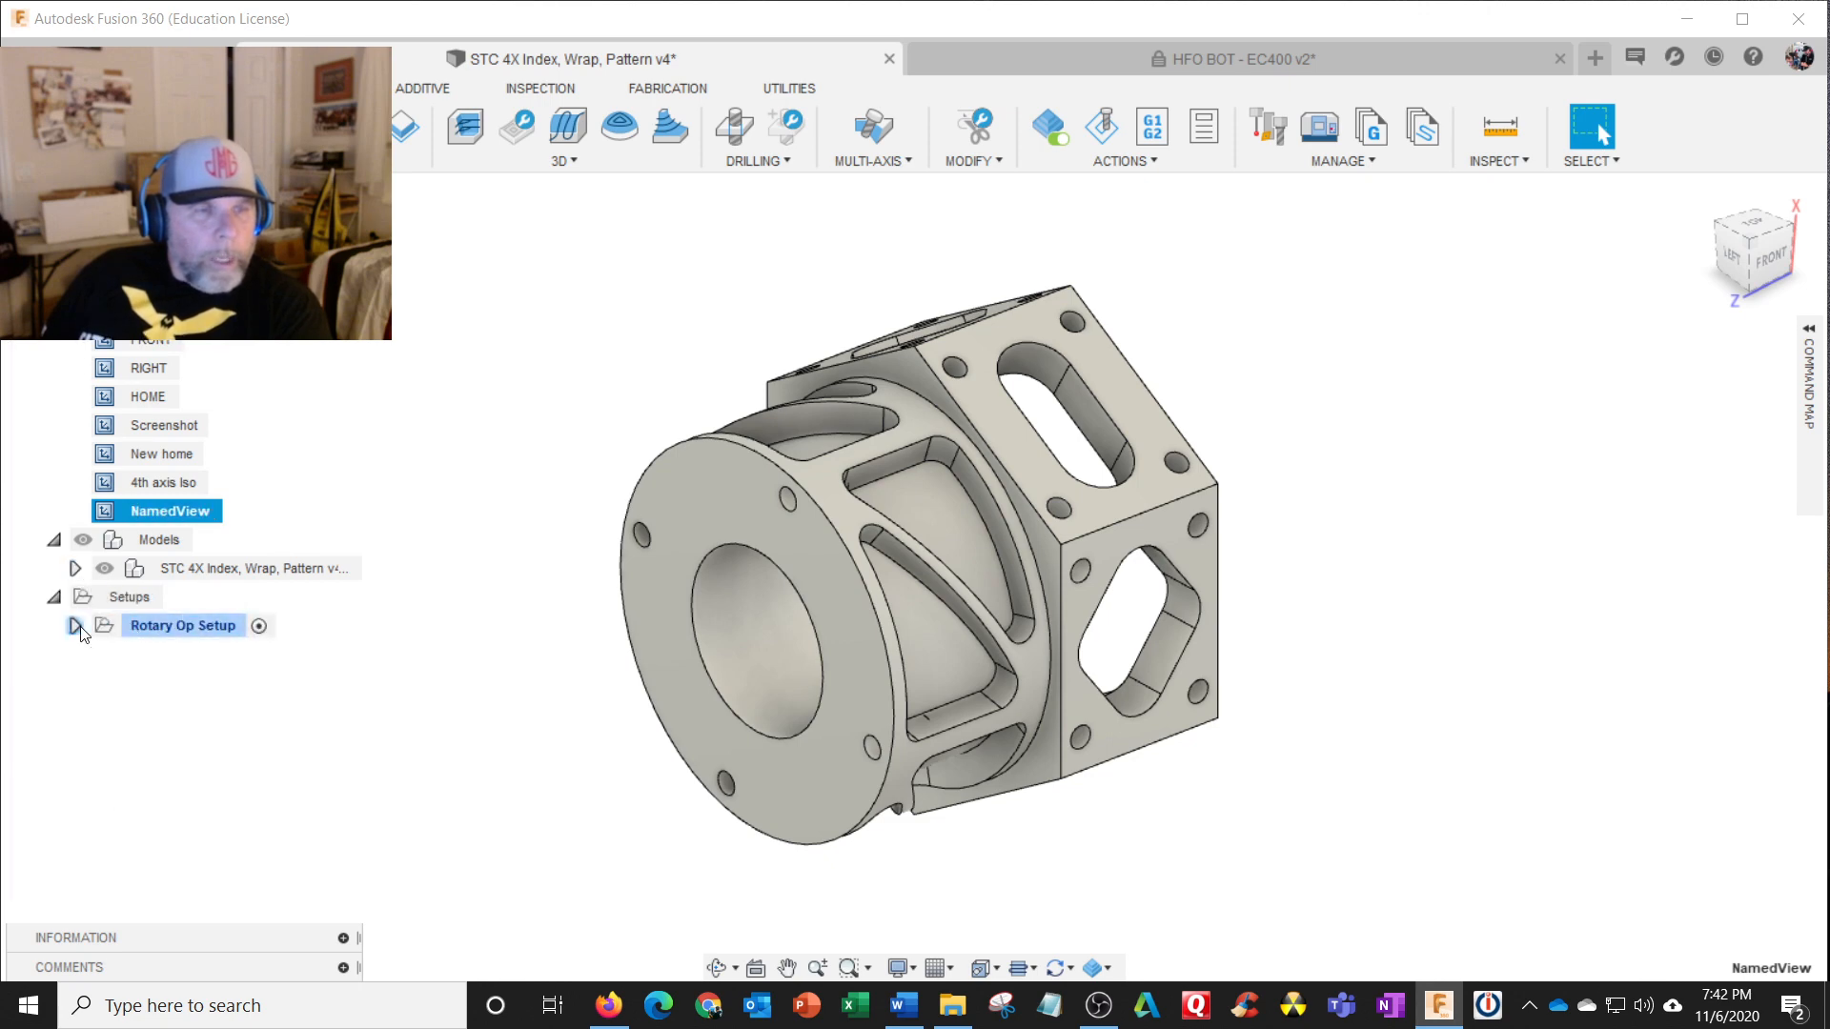
right_click(176, 629)
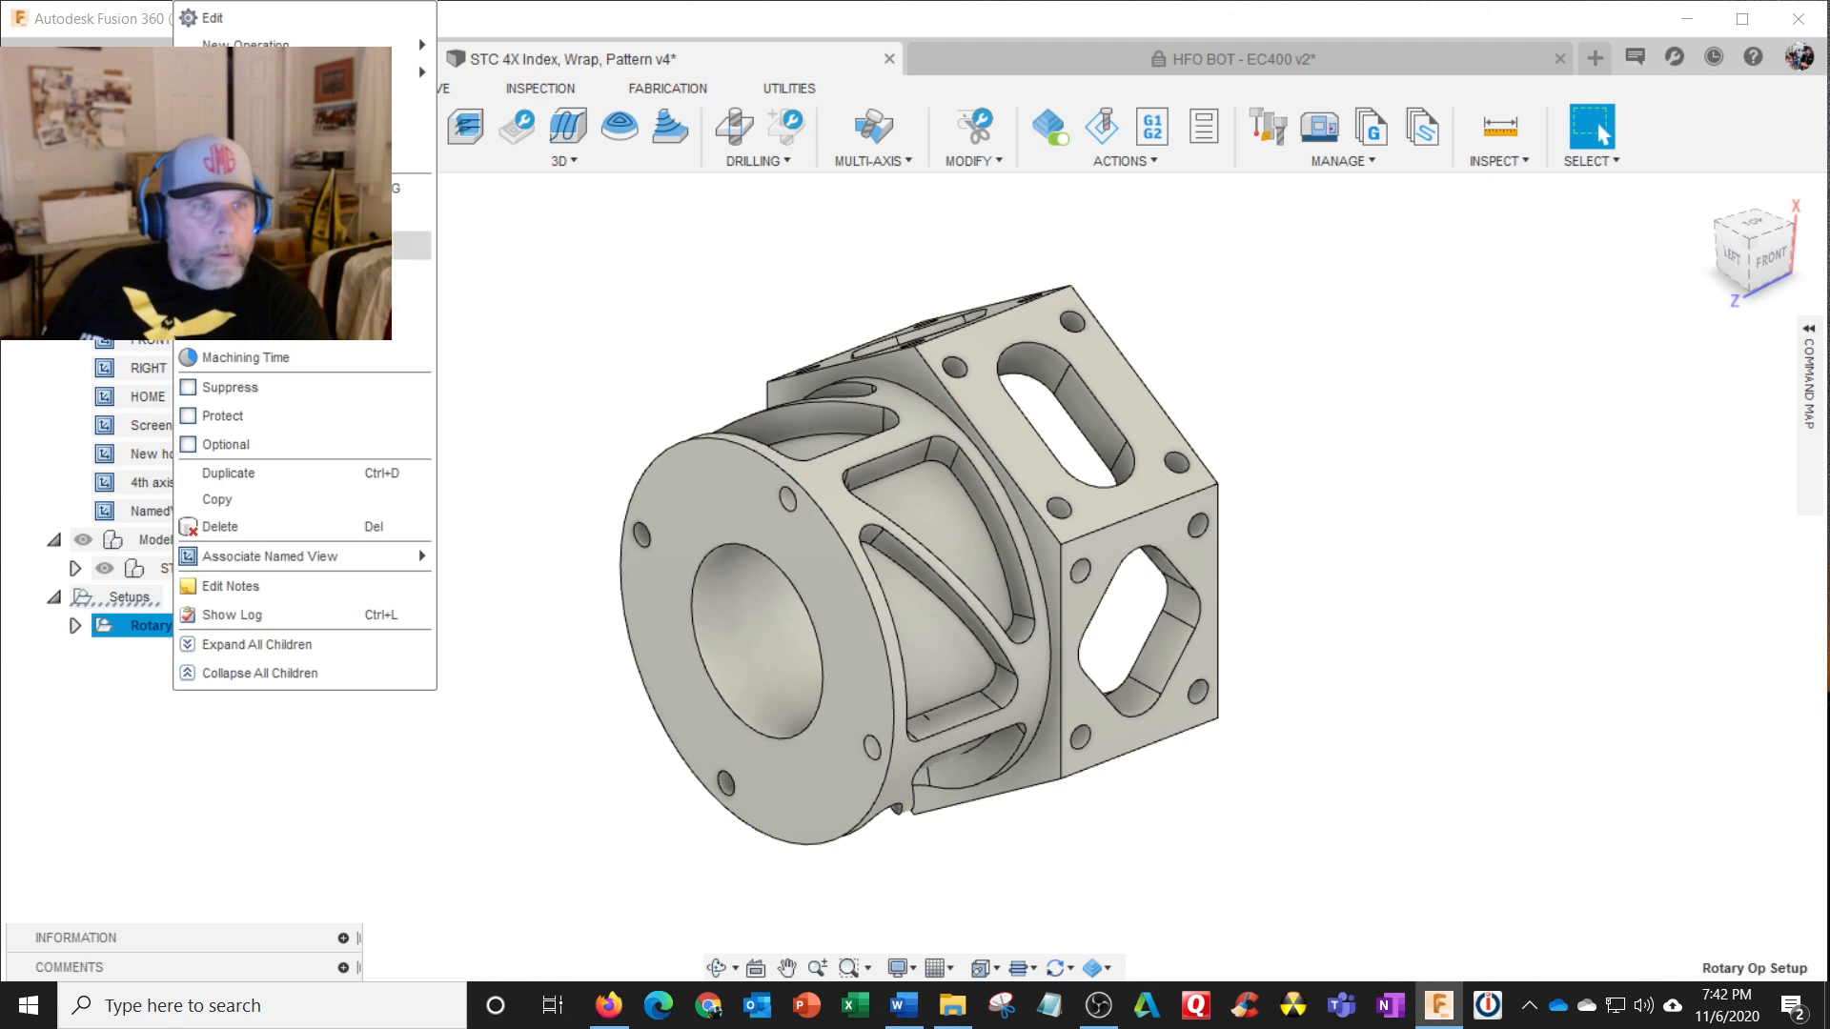
left_click(221, 218)
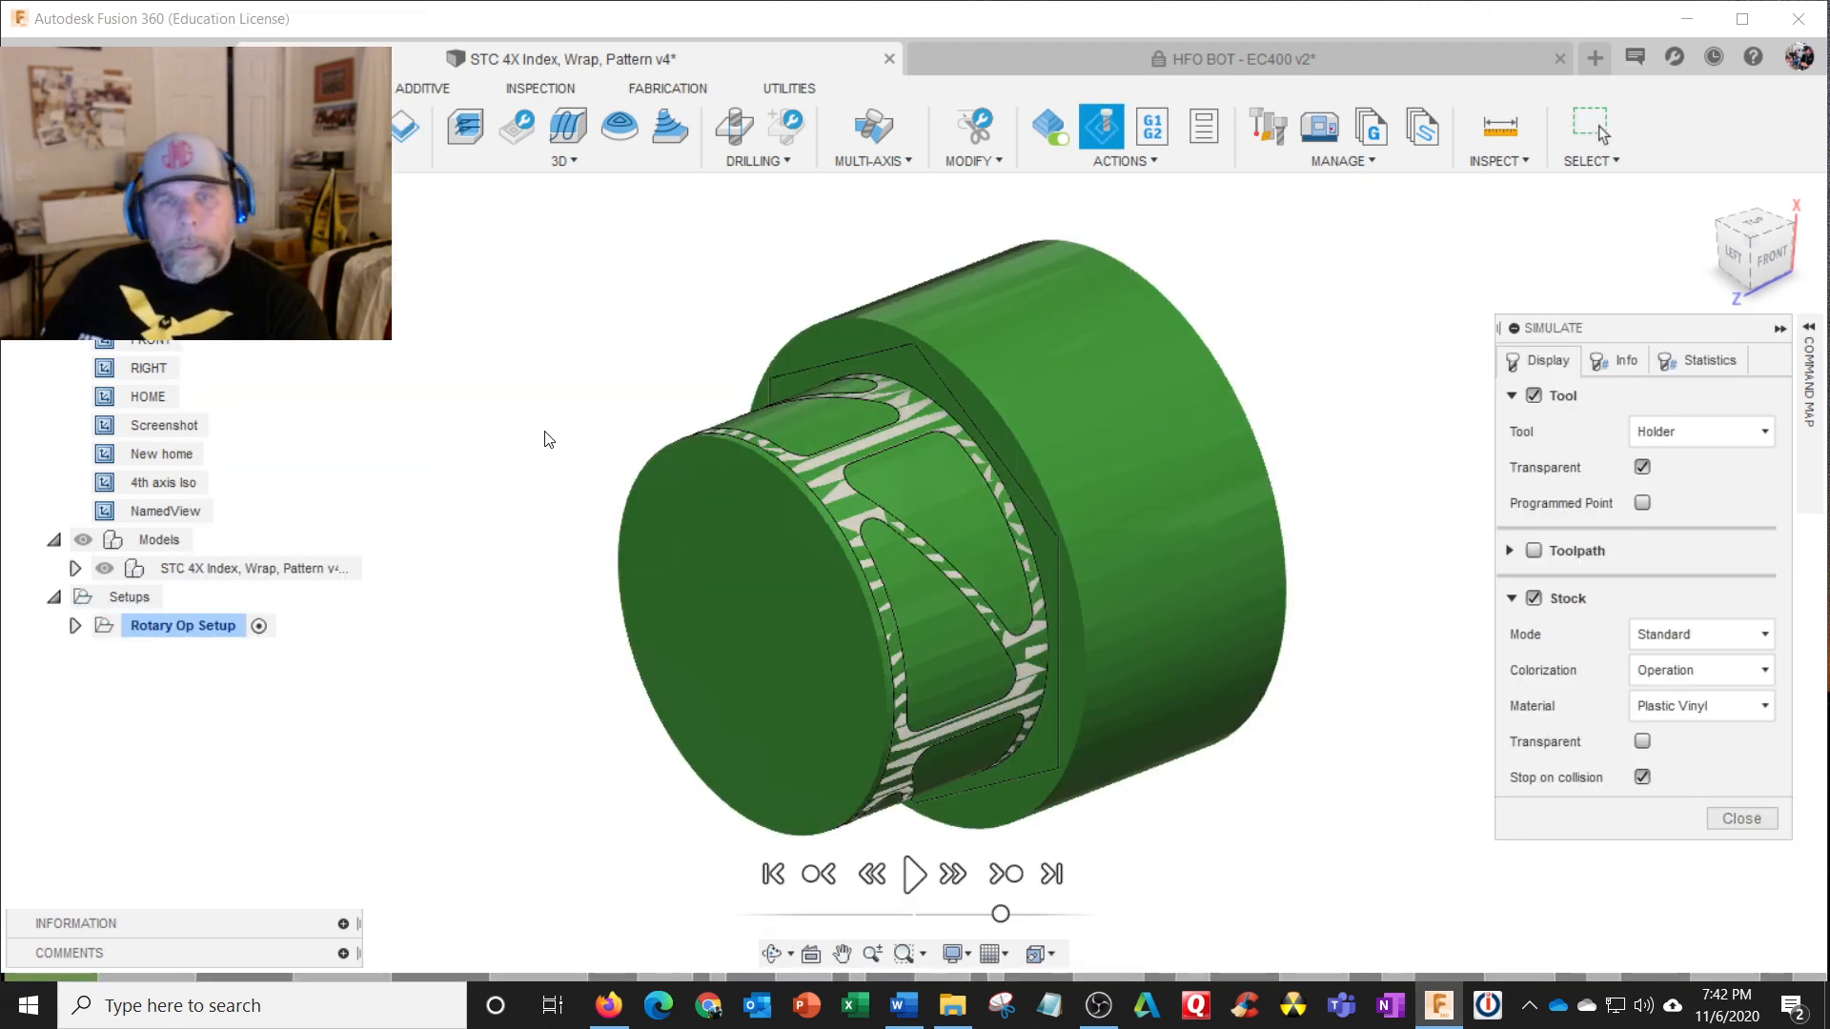
Step: Play the stock simulation, pause it during the flat-face machining, skip ahead twice to following operations, and close the simulation
mouse_move(684, 562)
middle_mouse_down("shift")
mouse_move(604, 503)
mouse_move(690, 562)
middle_mouse_up("shift")
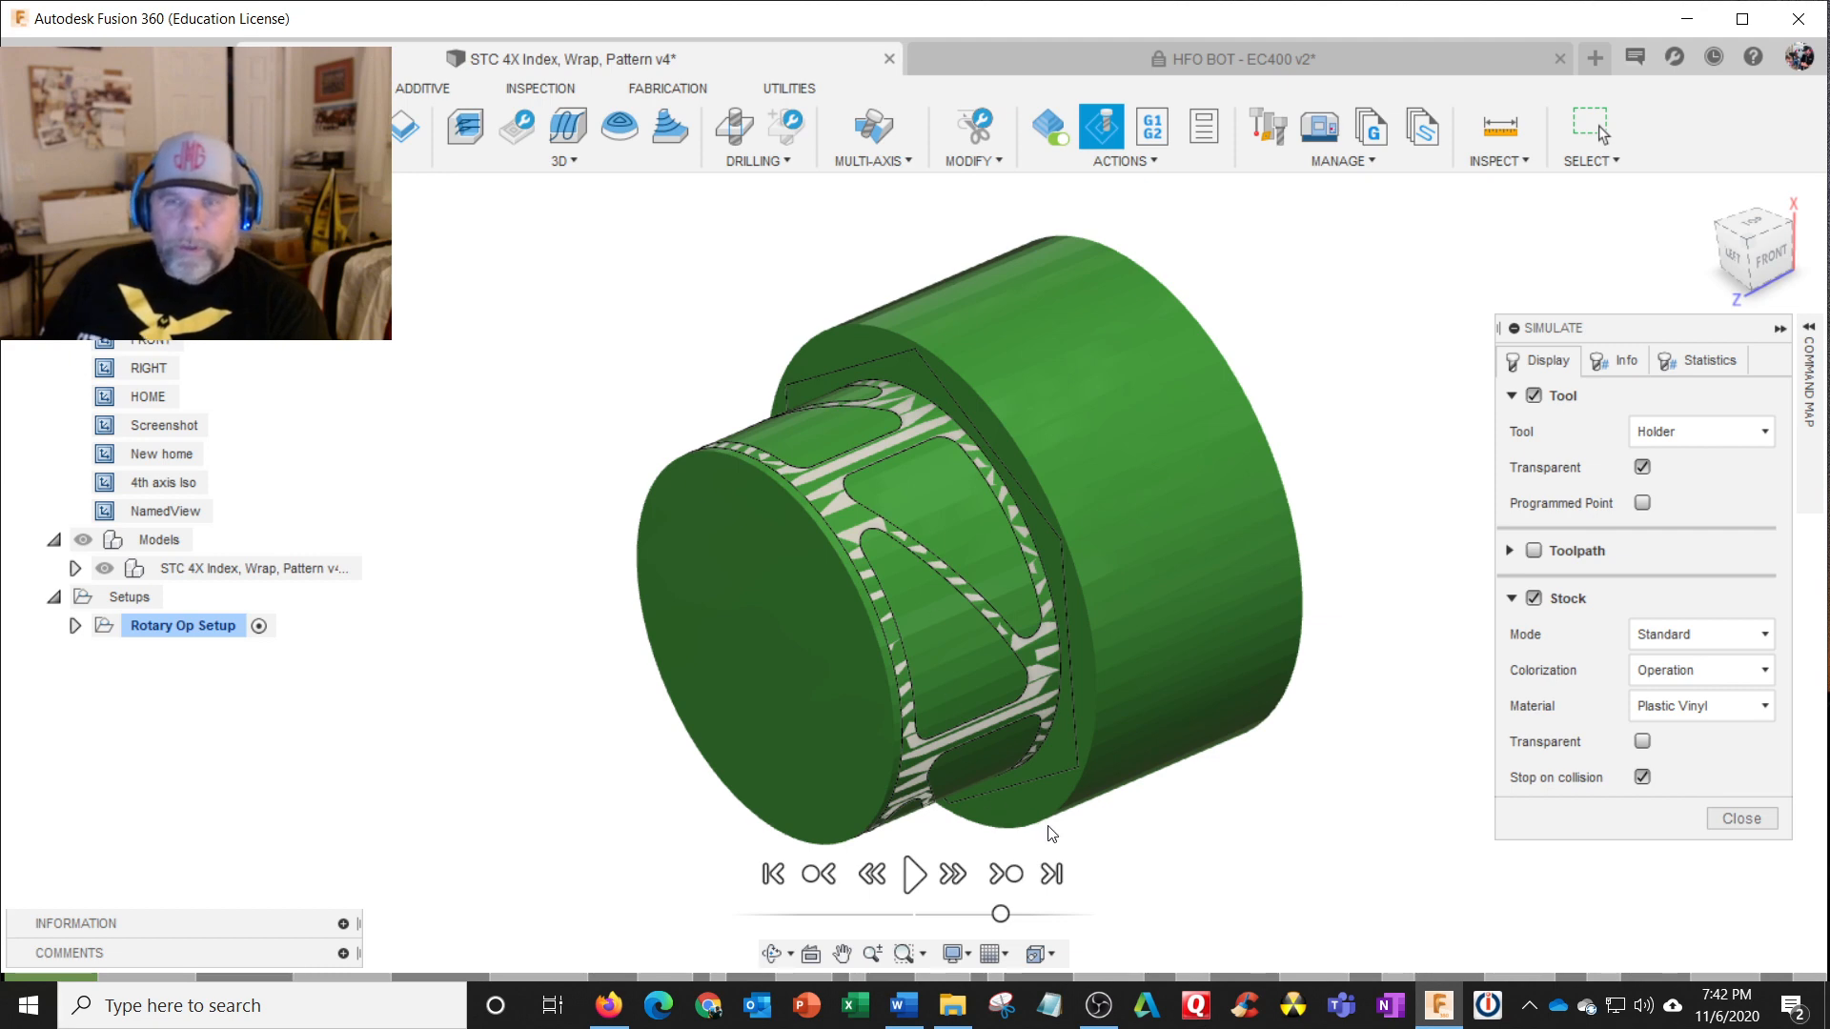
left_click(912, 879)
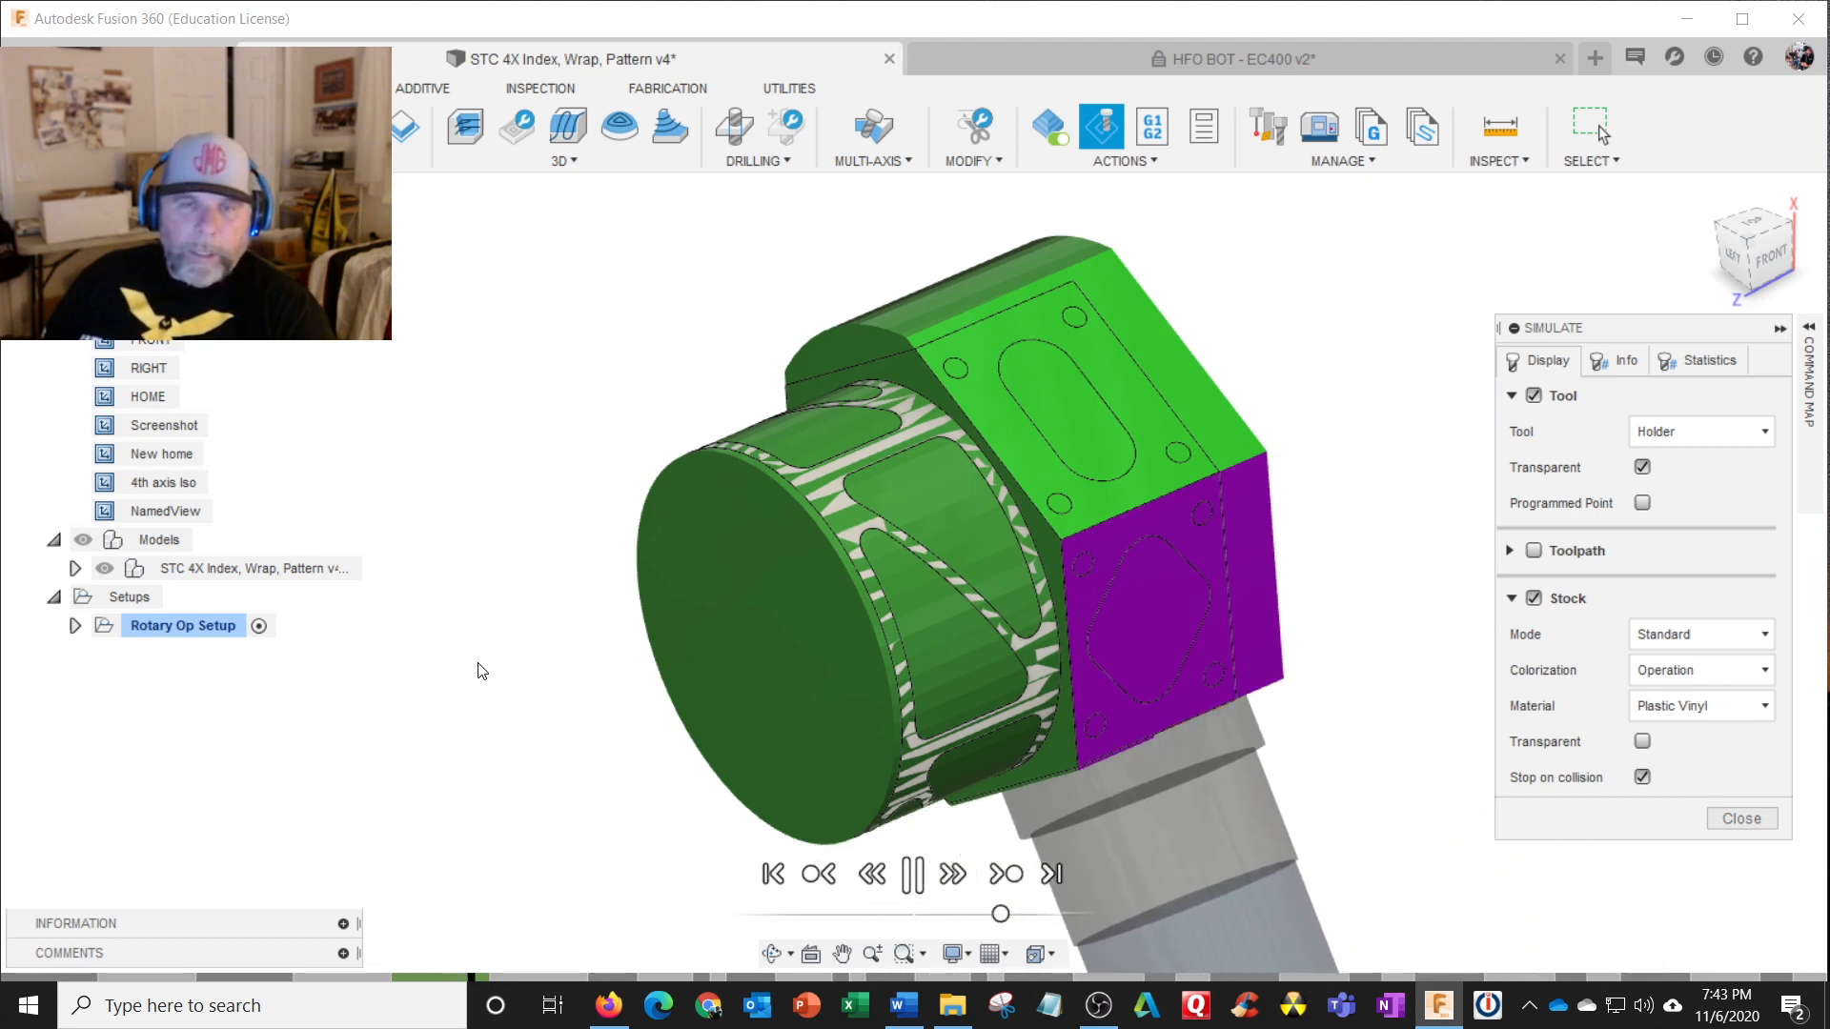
left_click(910, 877)
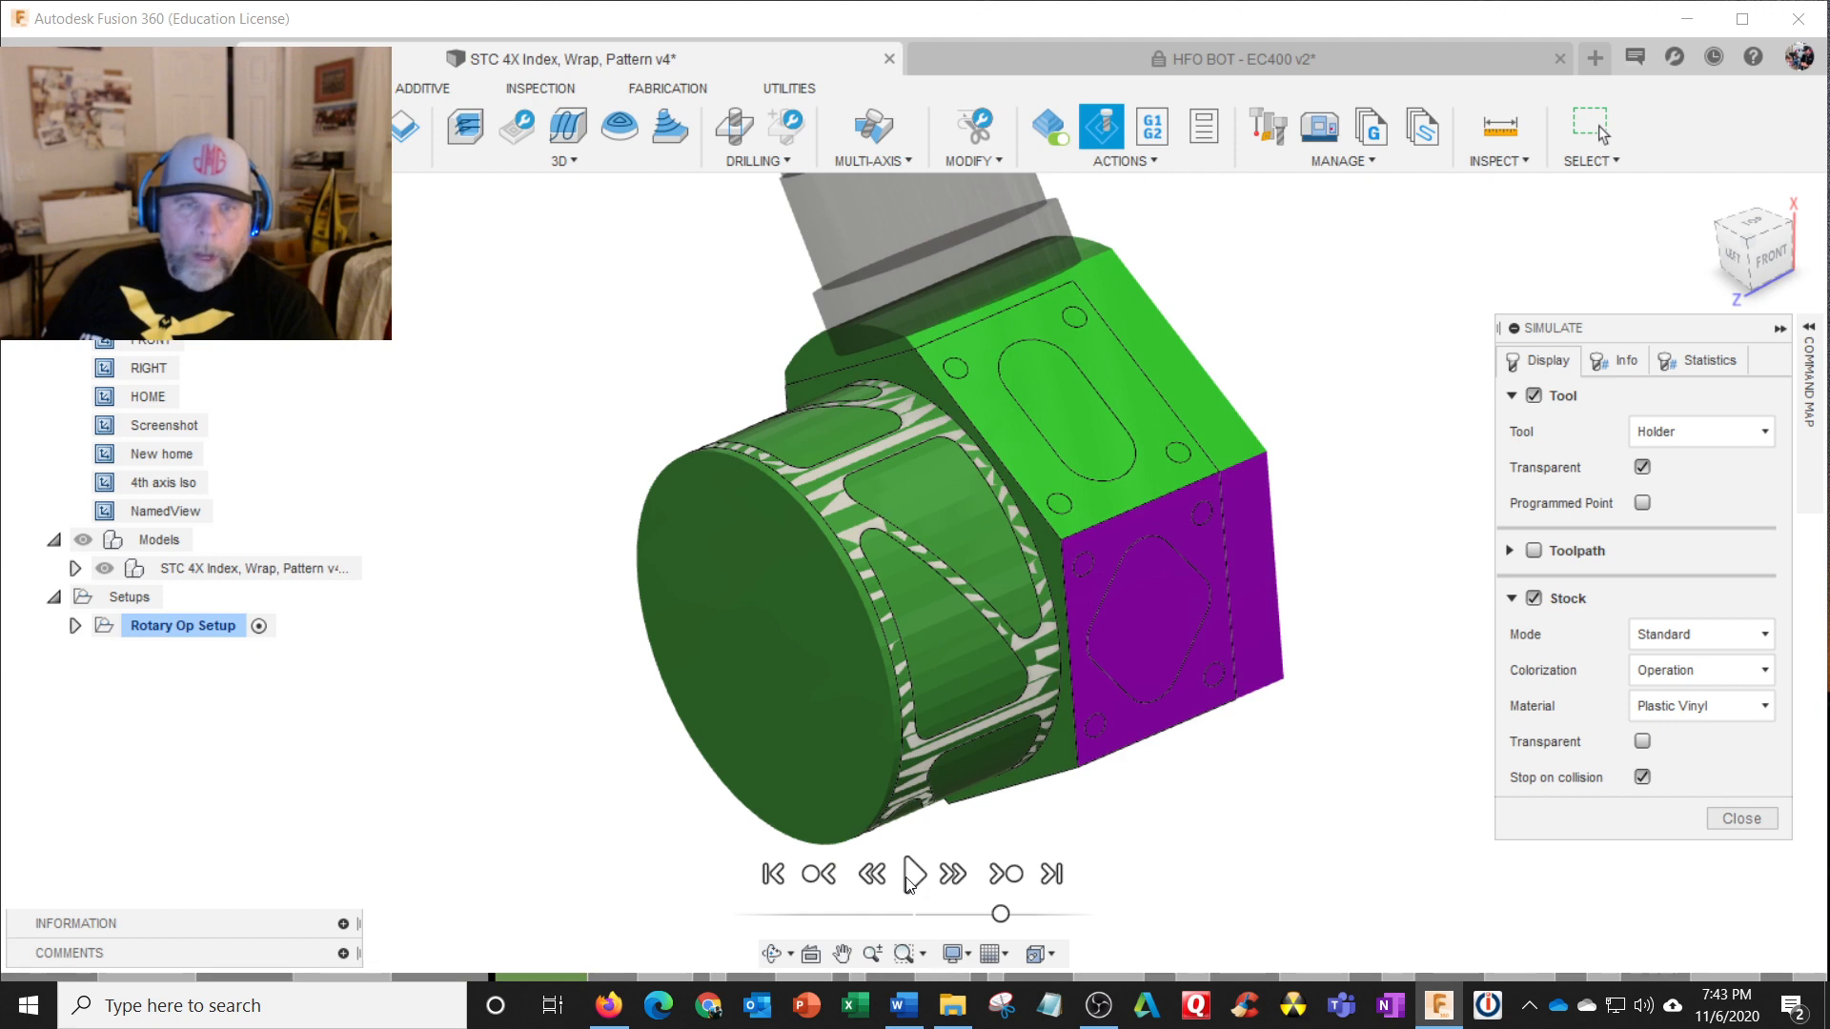
left_click(1006, 874)
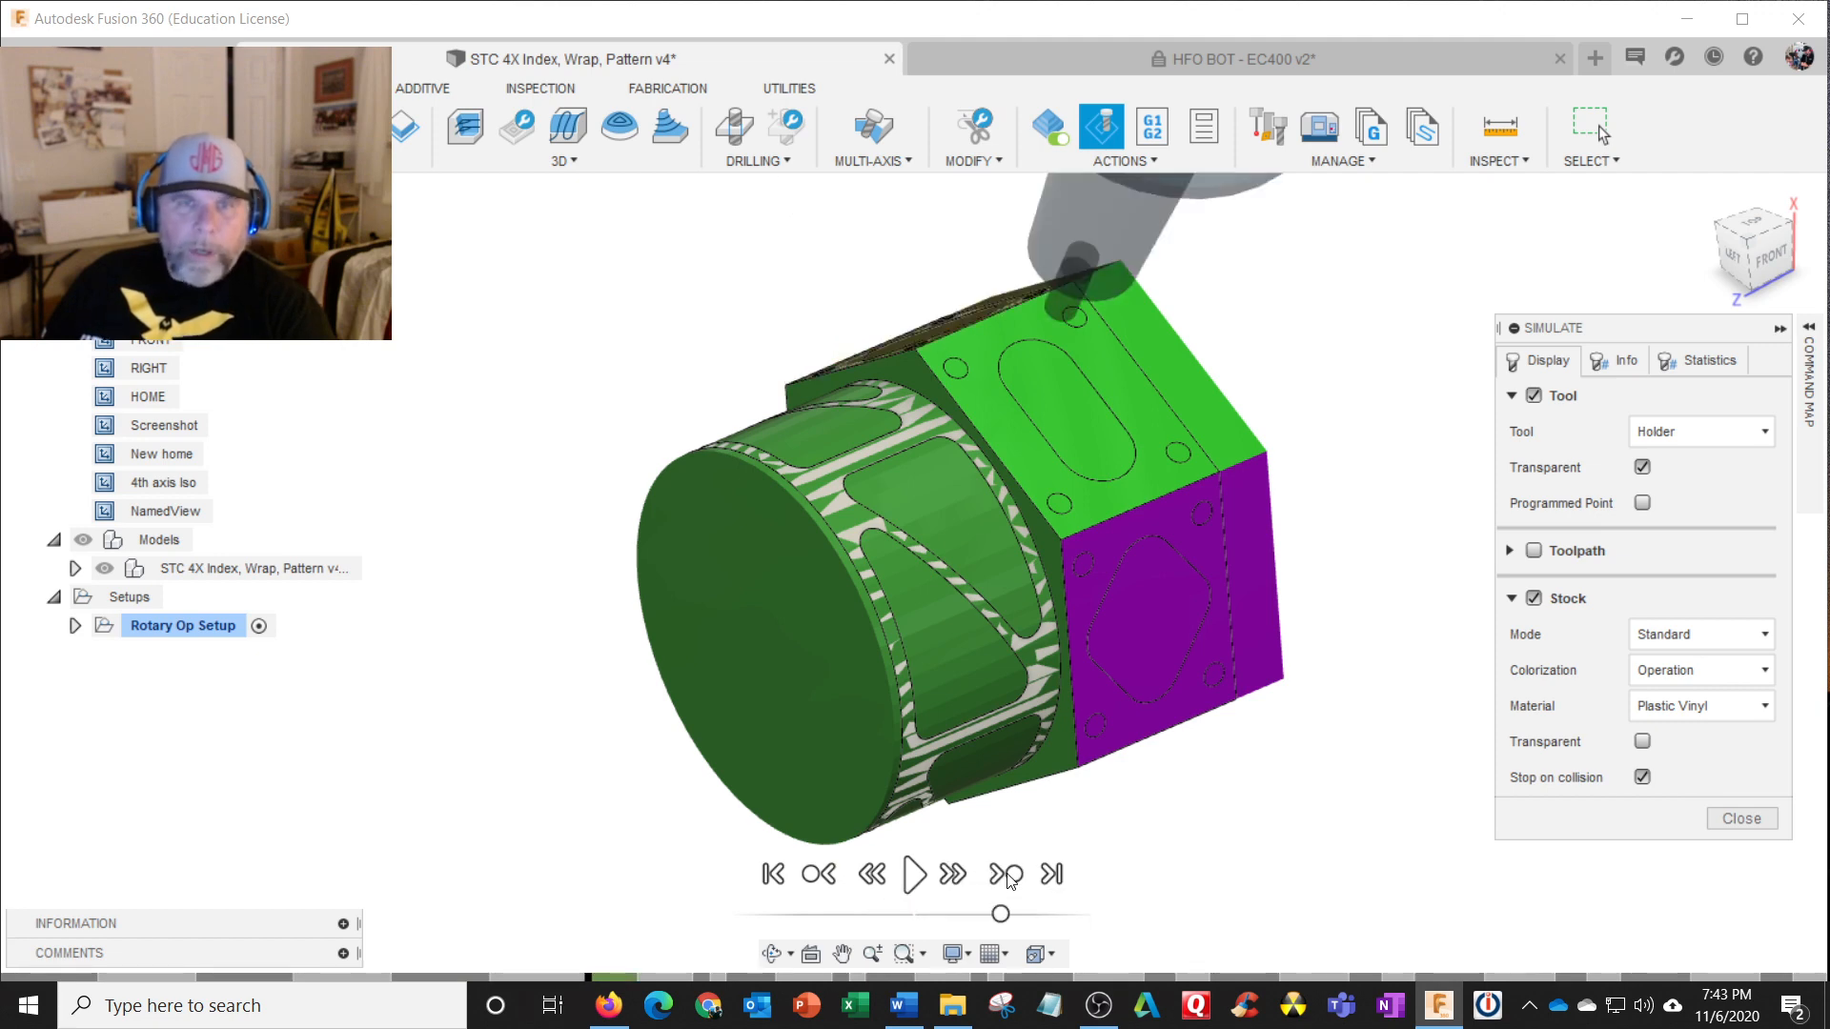
left_click(1007, 874)
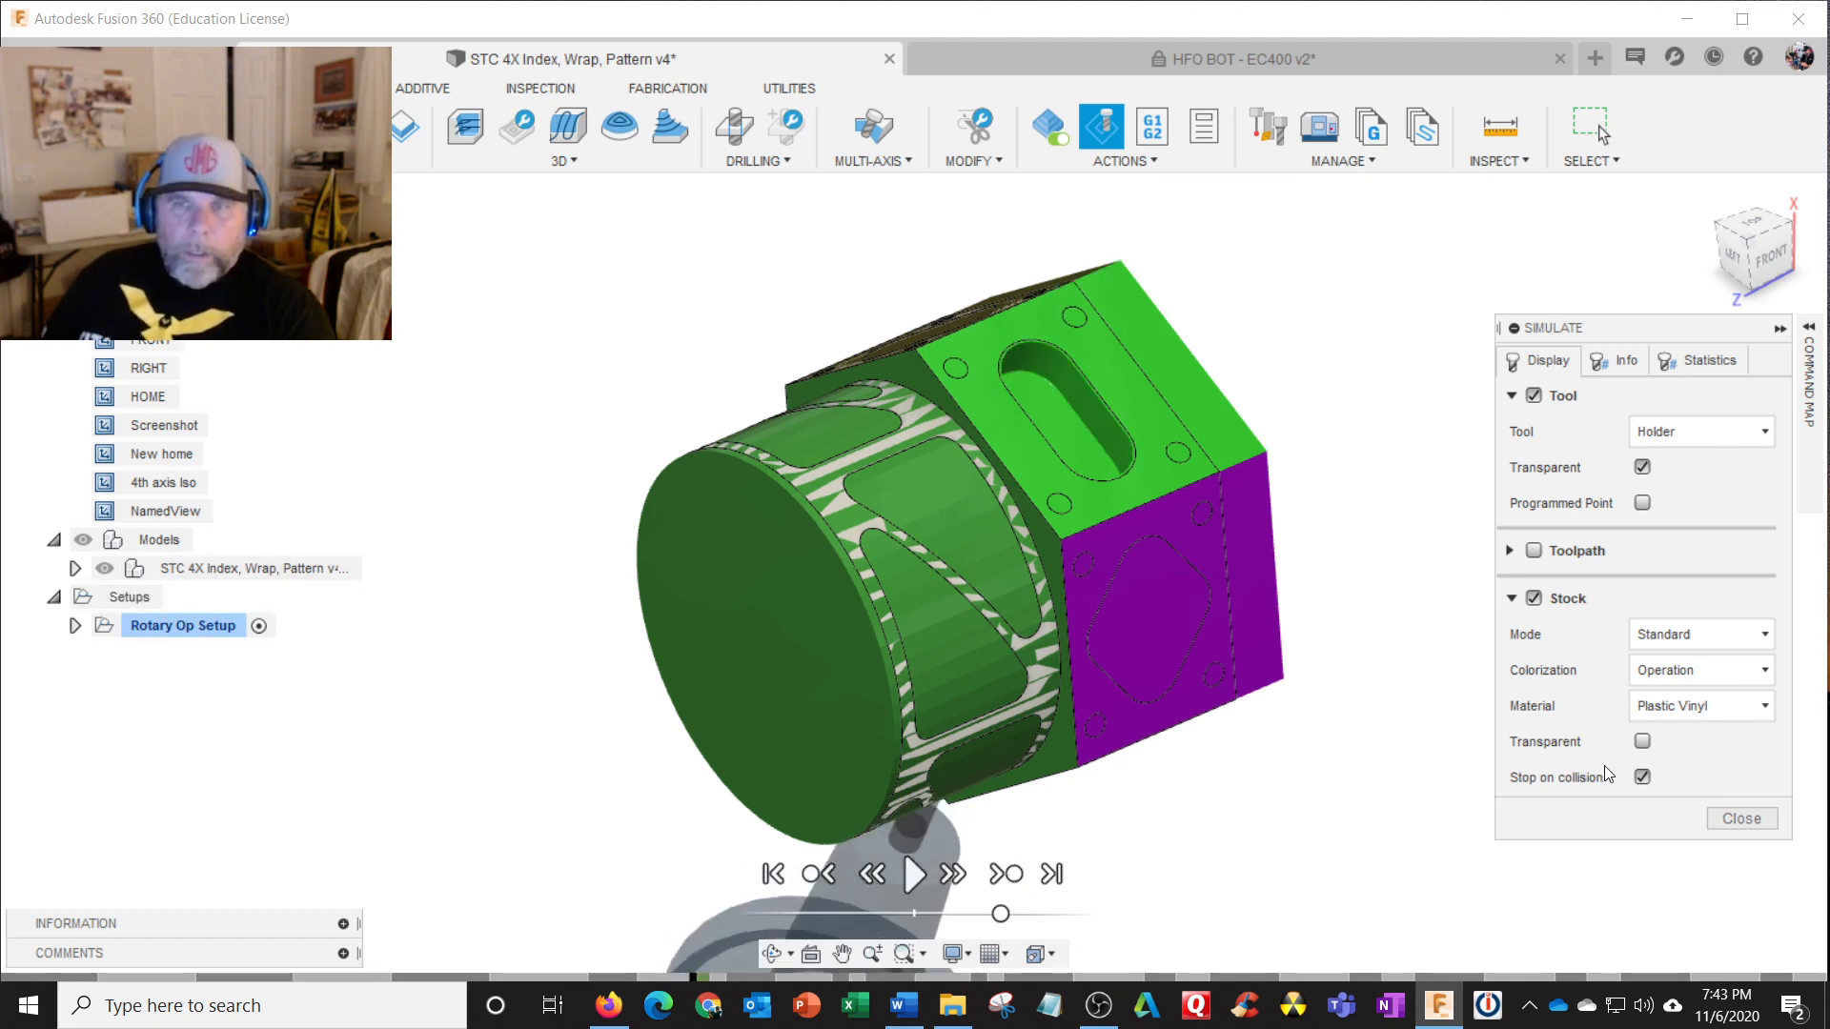
left_click(1742, 819)
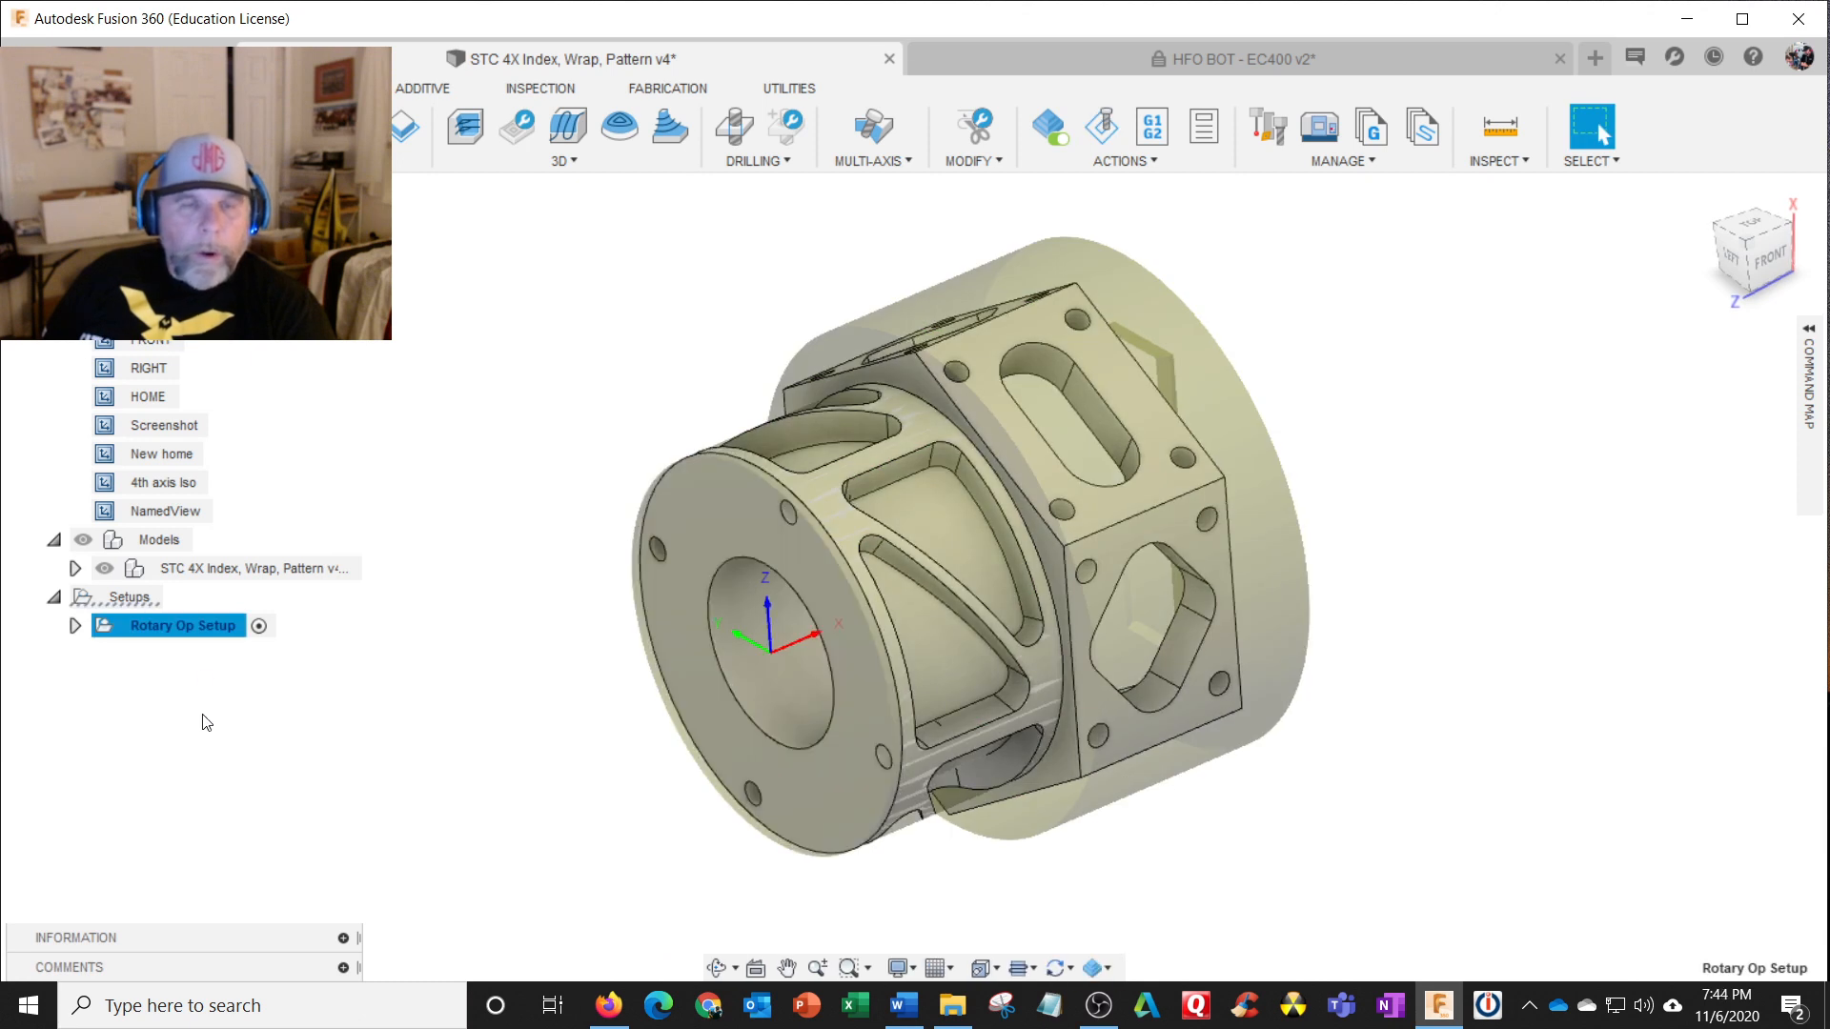
Step: Expand Rotary Op Setup and Flat Features [Circular], preview the Face7 toolpath, and open Face7 for editing
left_click(74, 626)
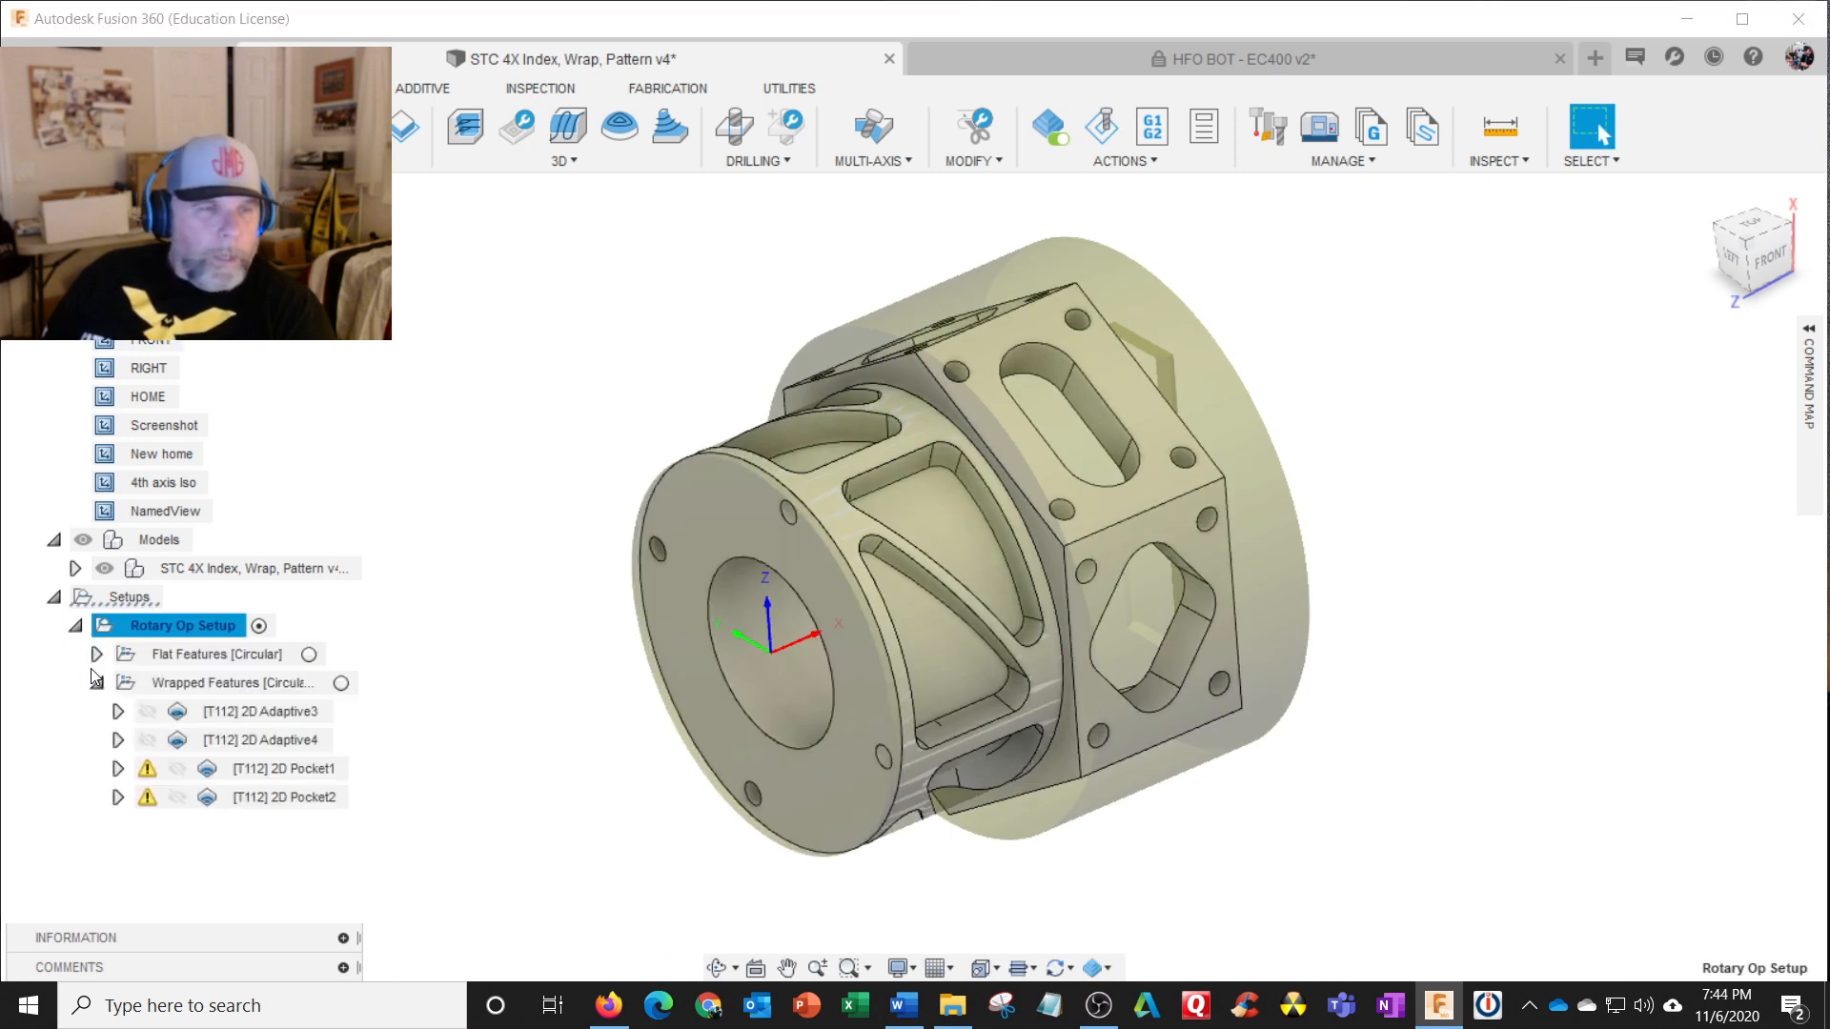
left_click(96, 655)
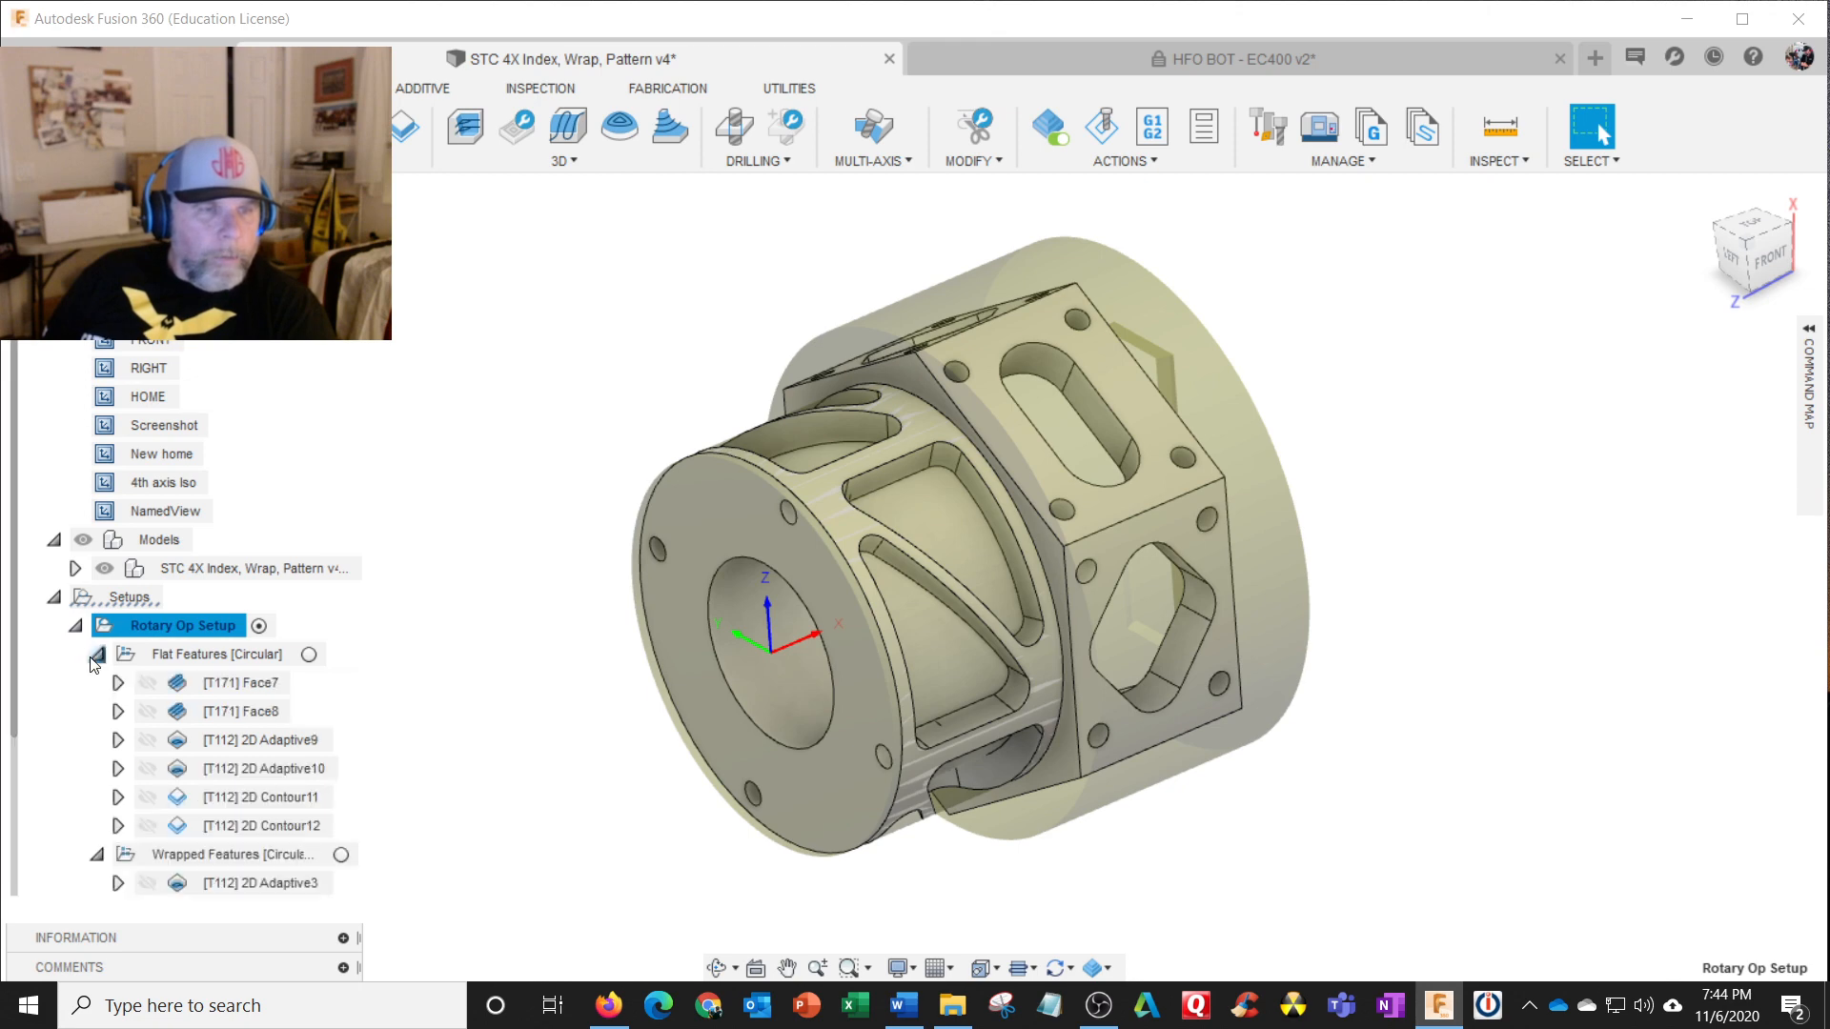
left_click(158, 681)
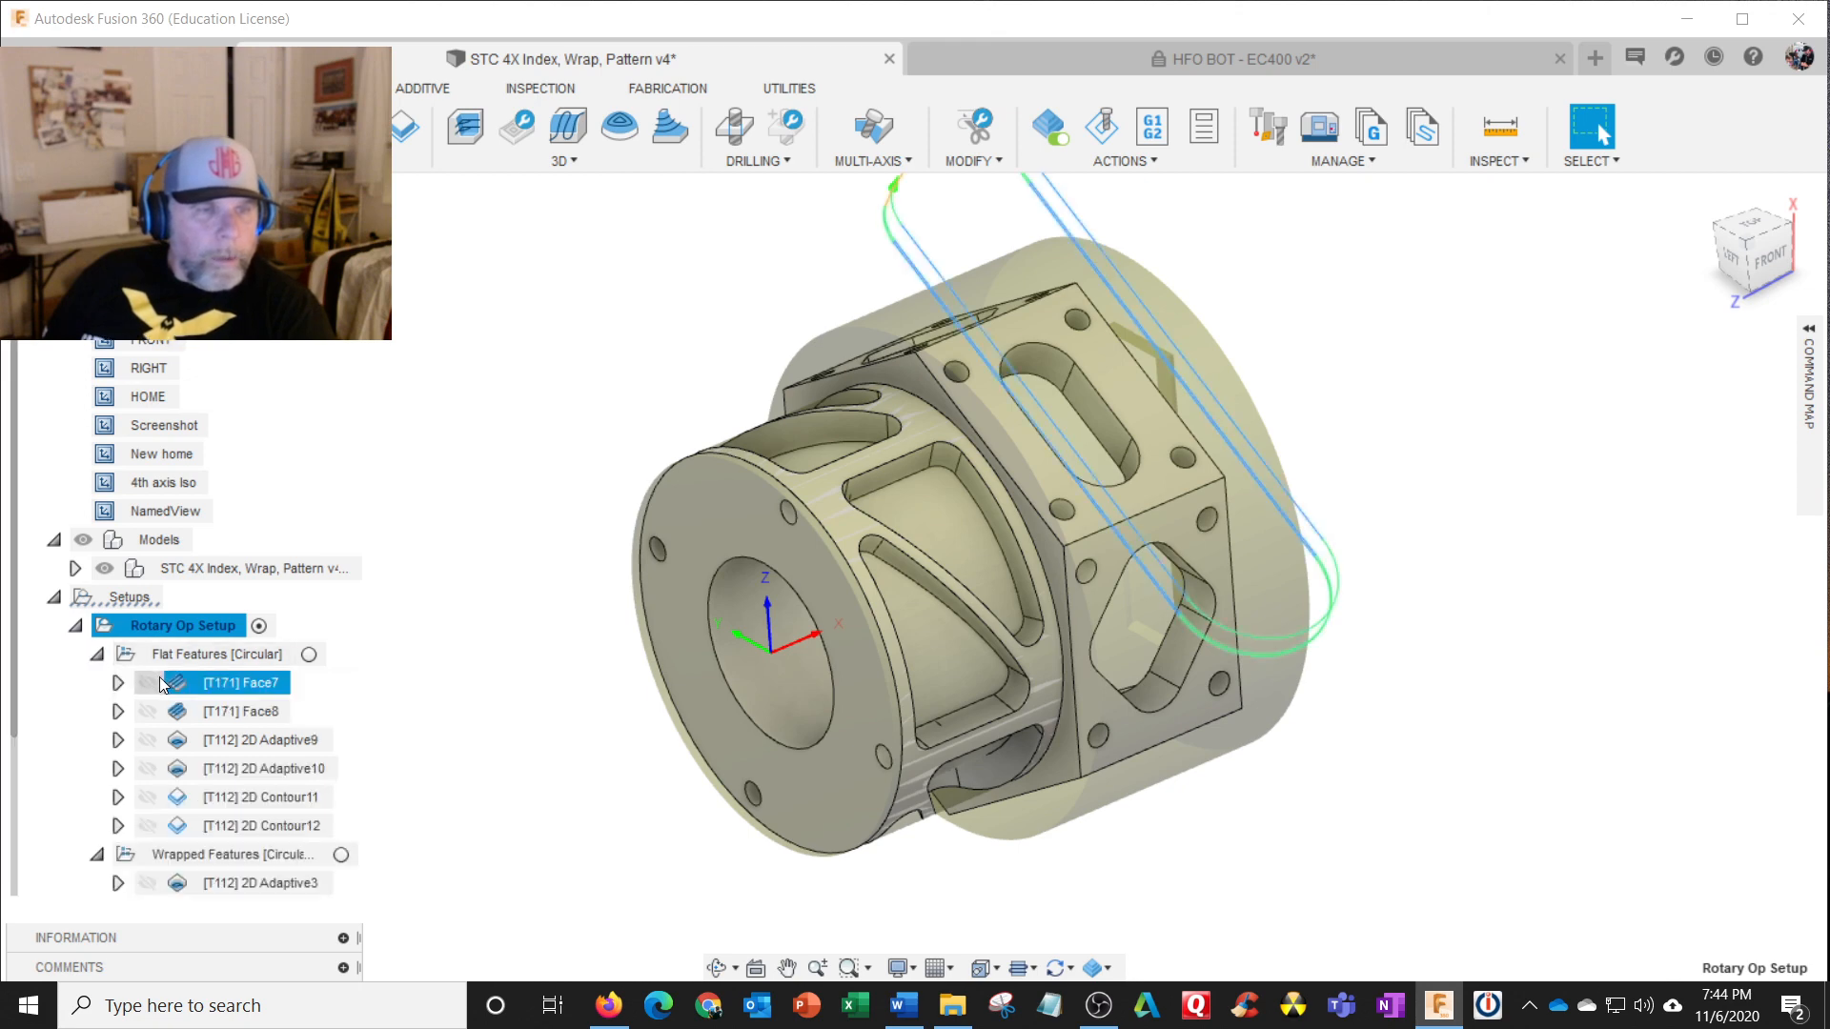
right_click(225, 686)
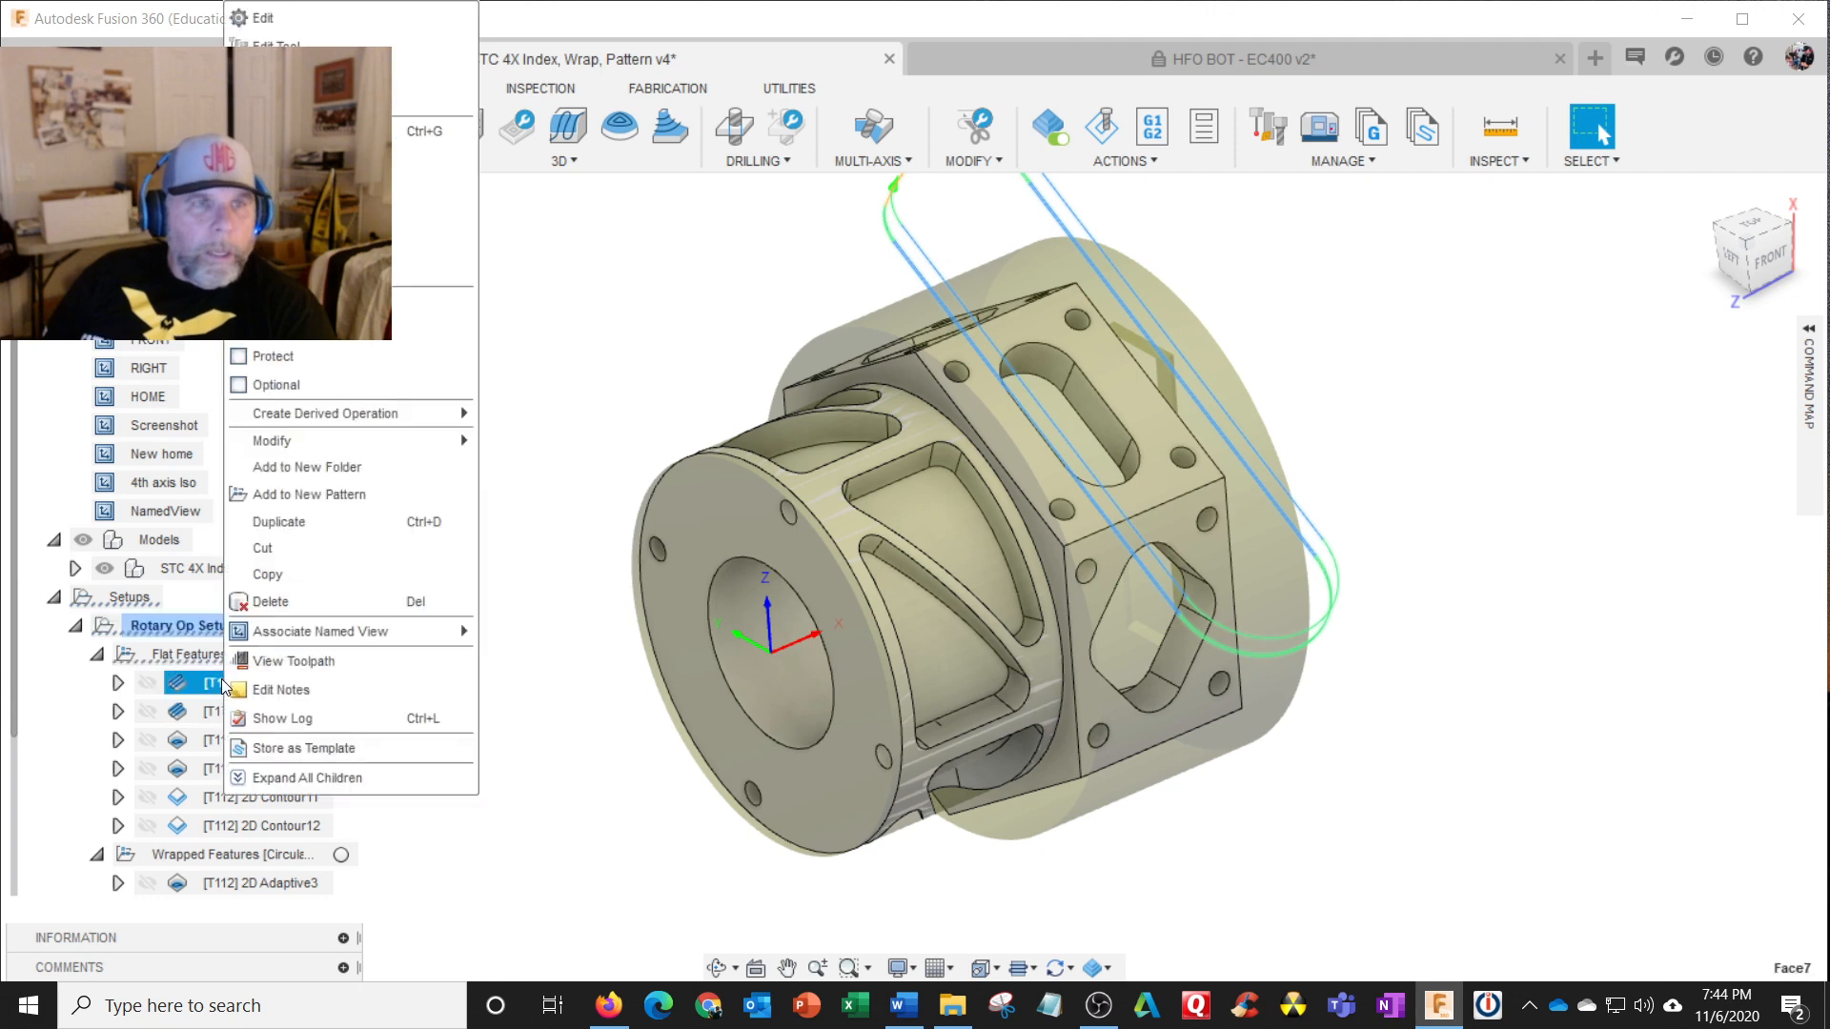
left_click(264, 18)
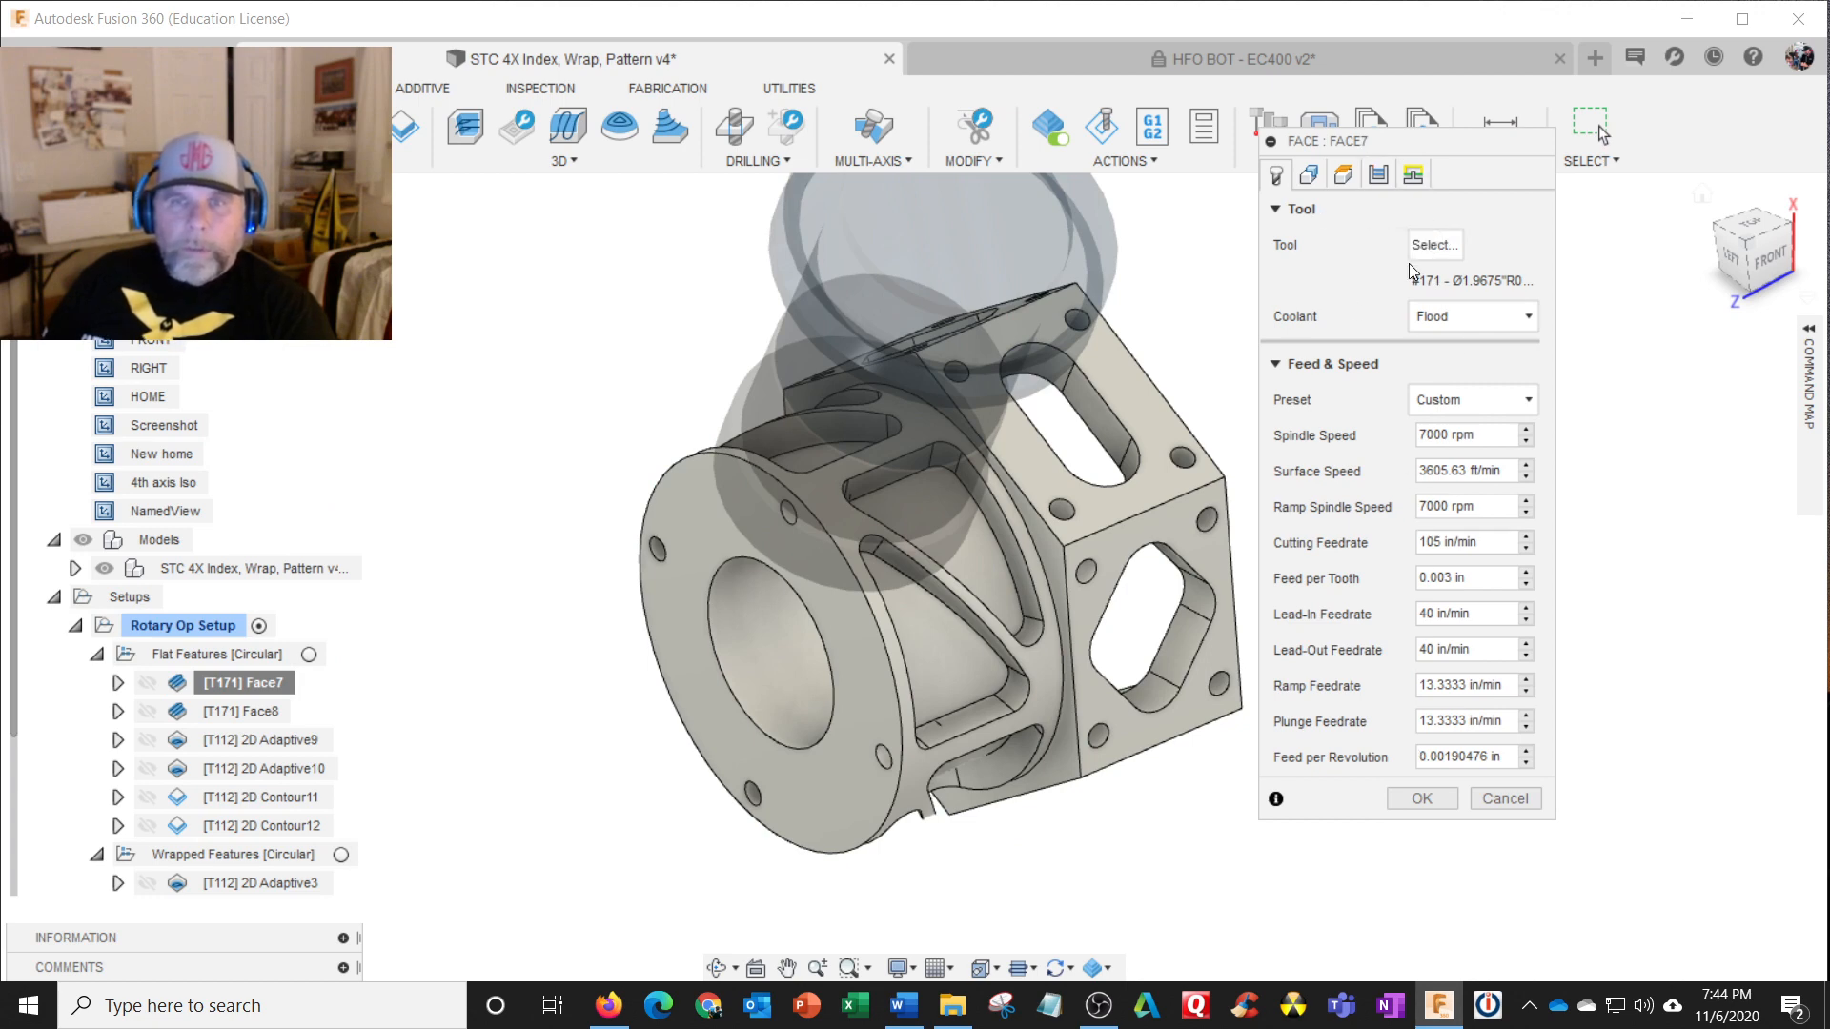
Step: Examine Face7's stock contour selection and Tool Orientation settings, and leave the operation without saving changes
left_click(1311, 177)
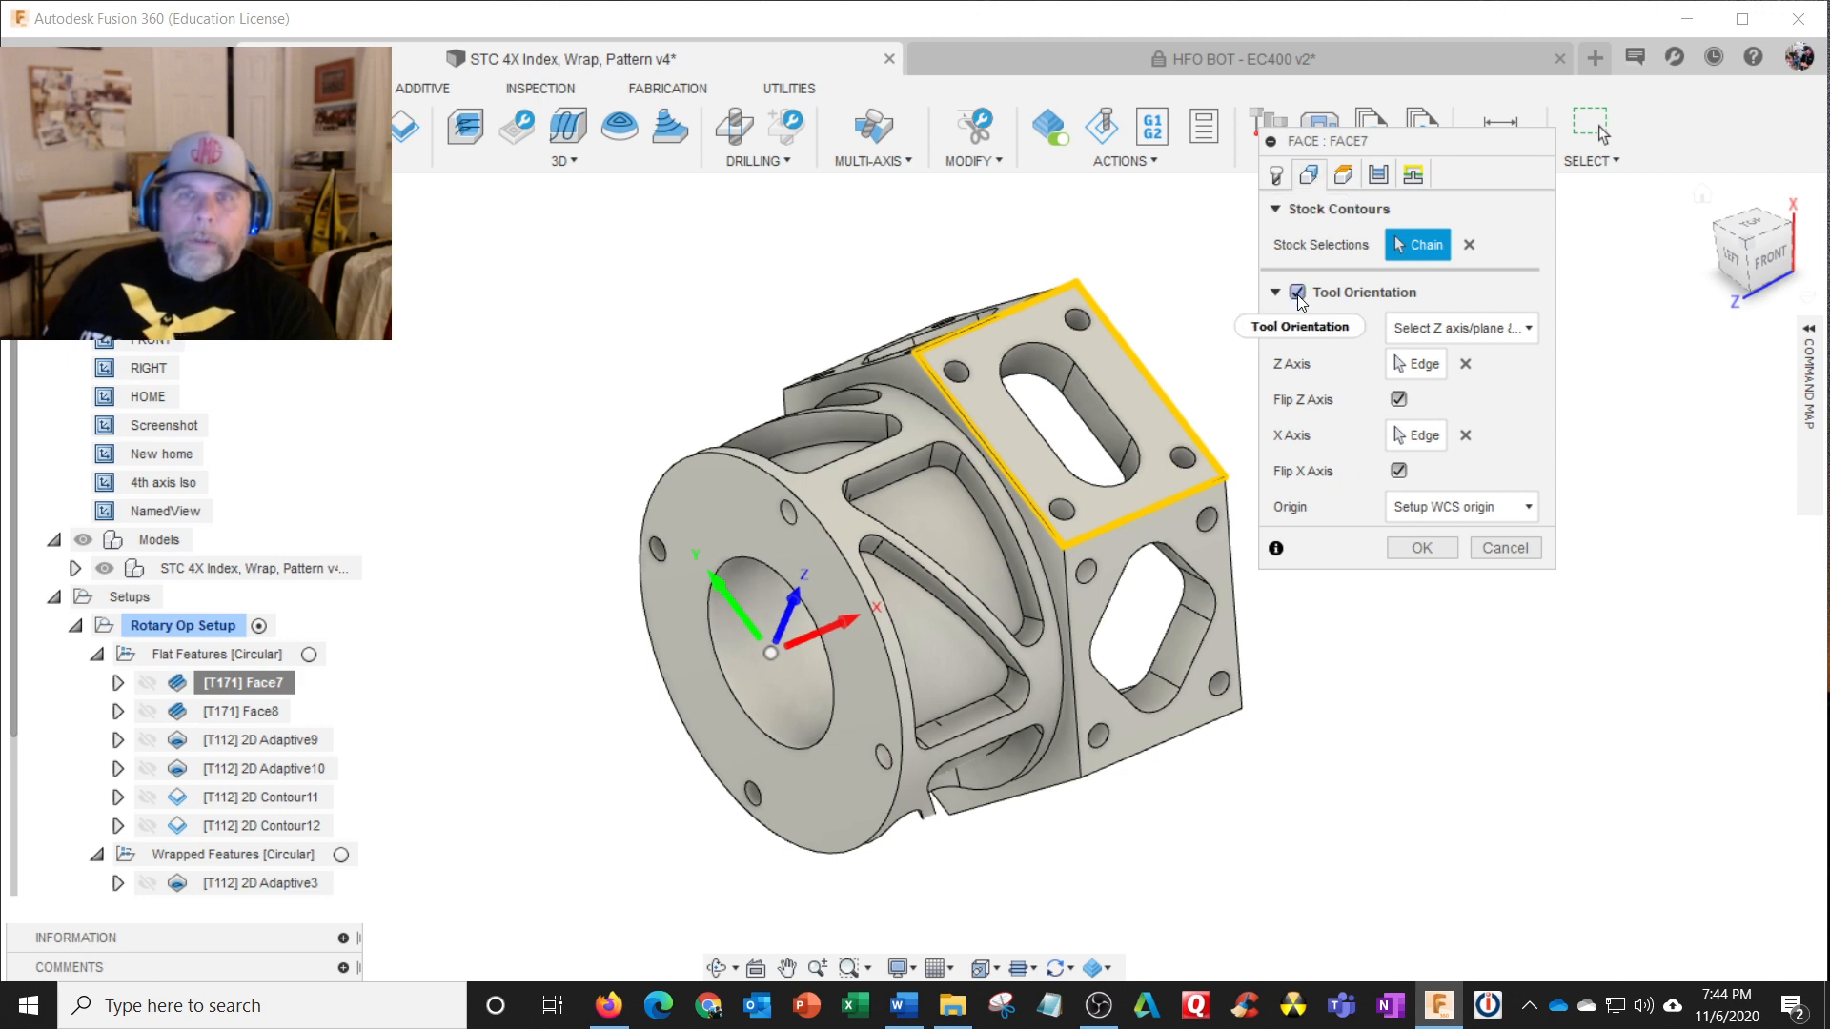
mouse_move(1299, 301)
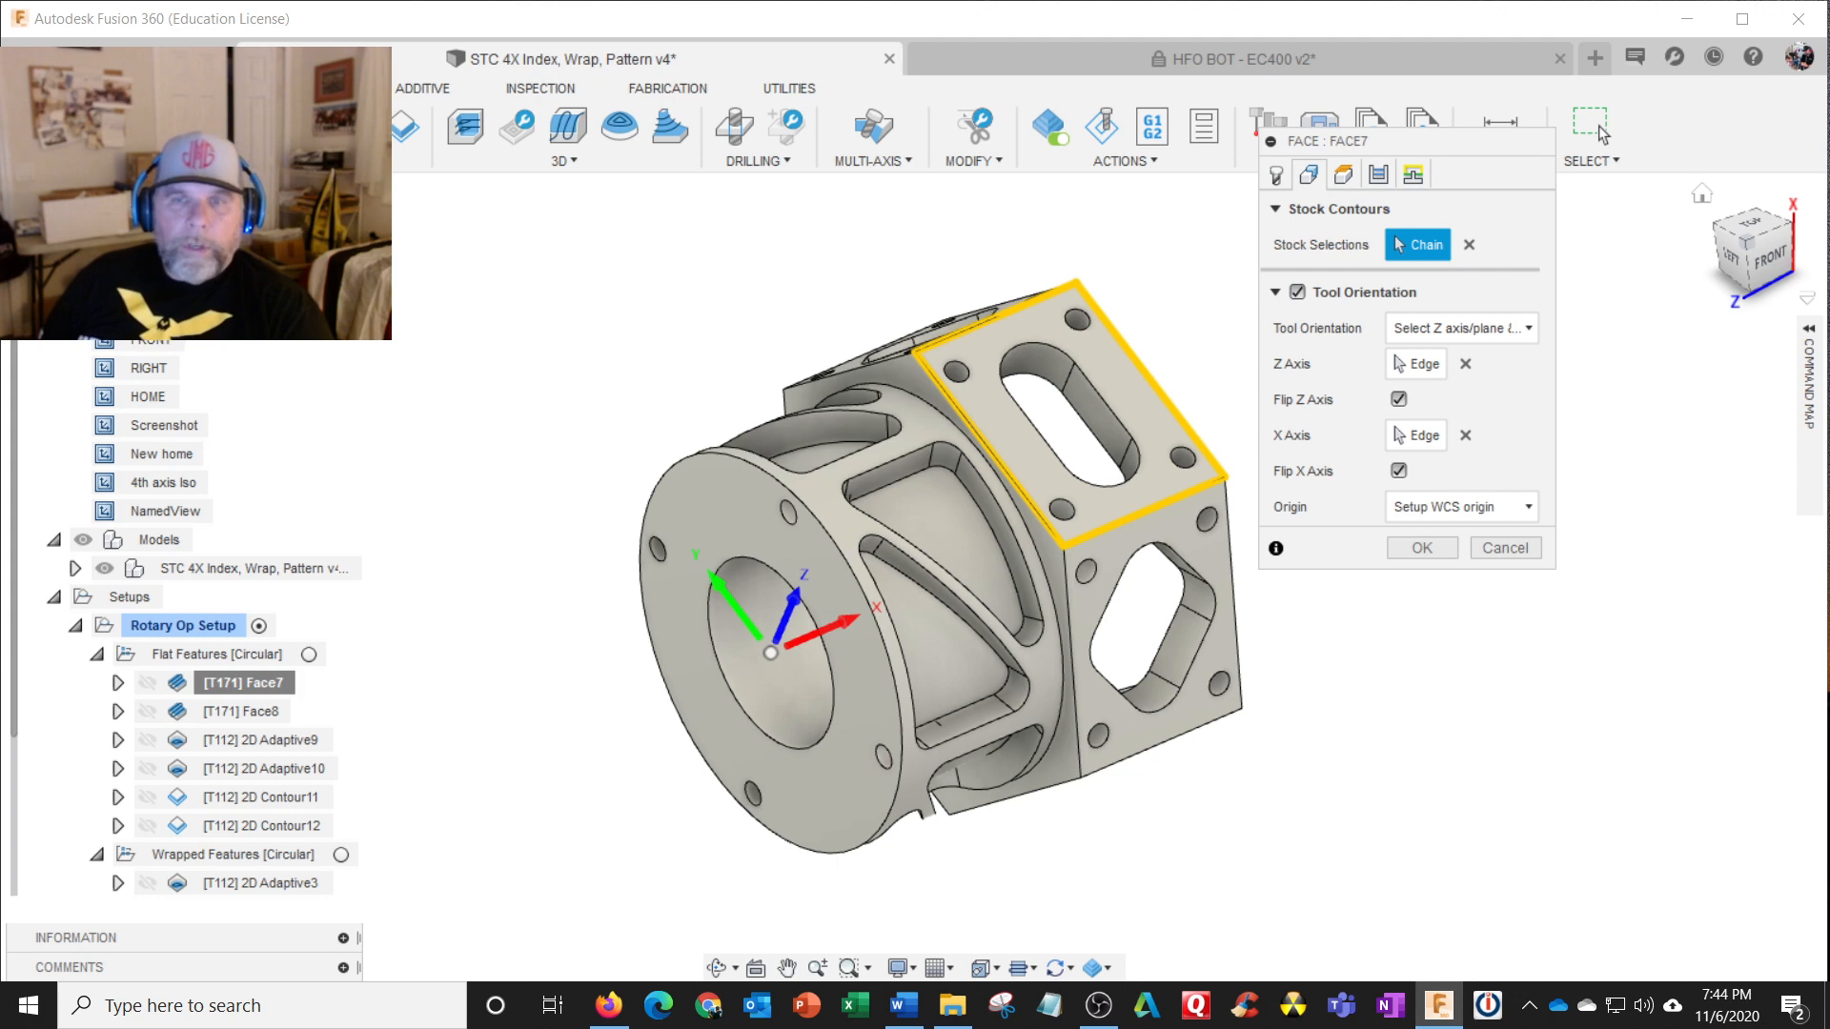
left_click(1276, 175)
left_click(1503, 798)
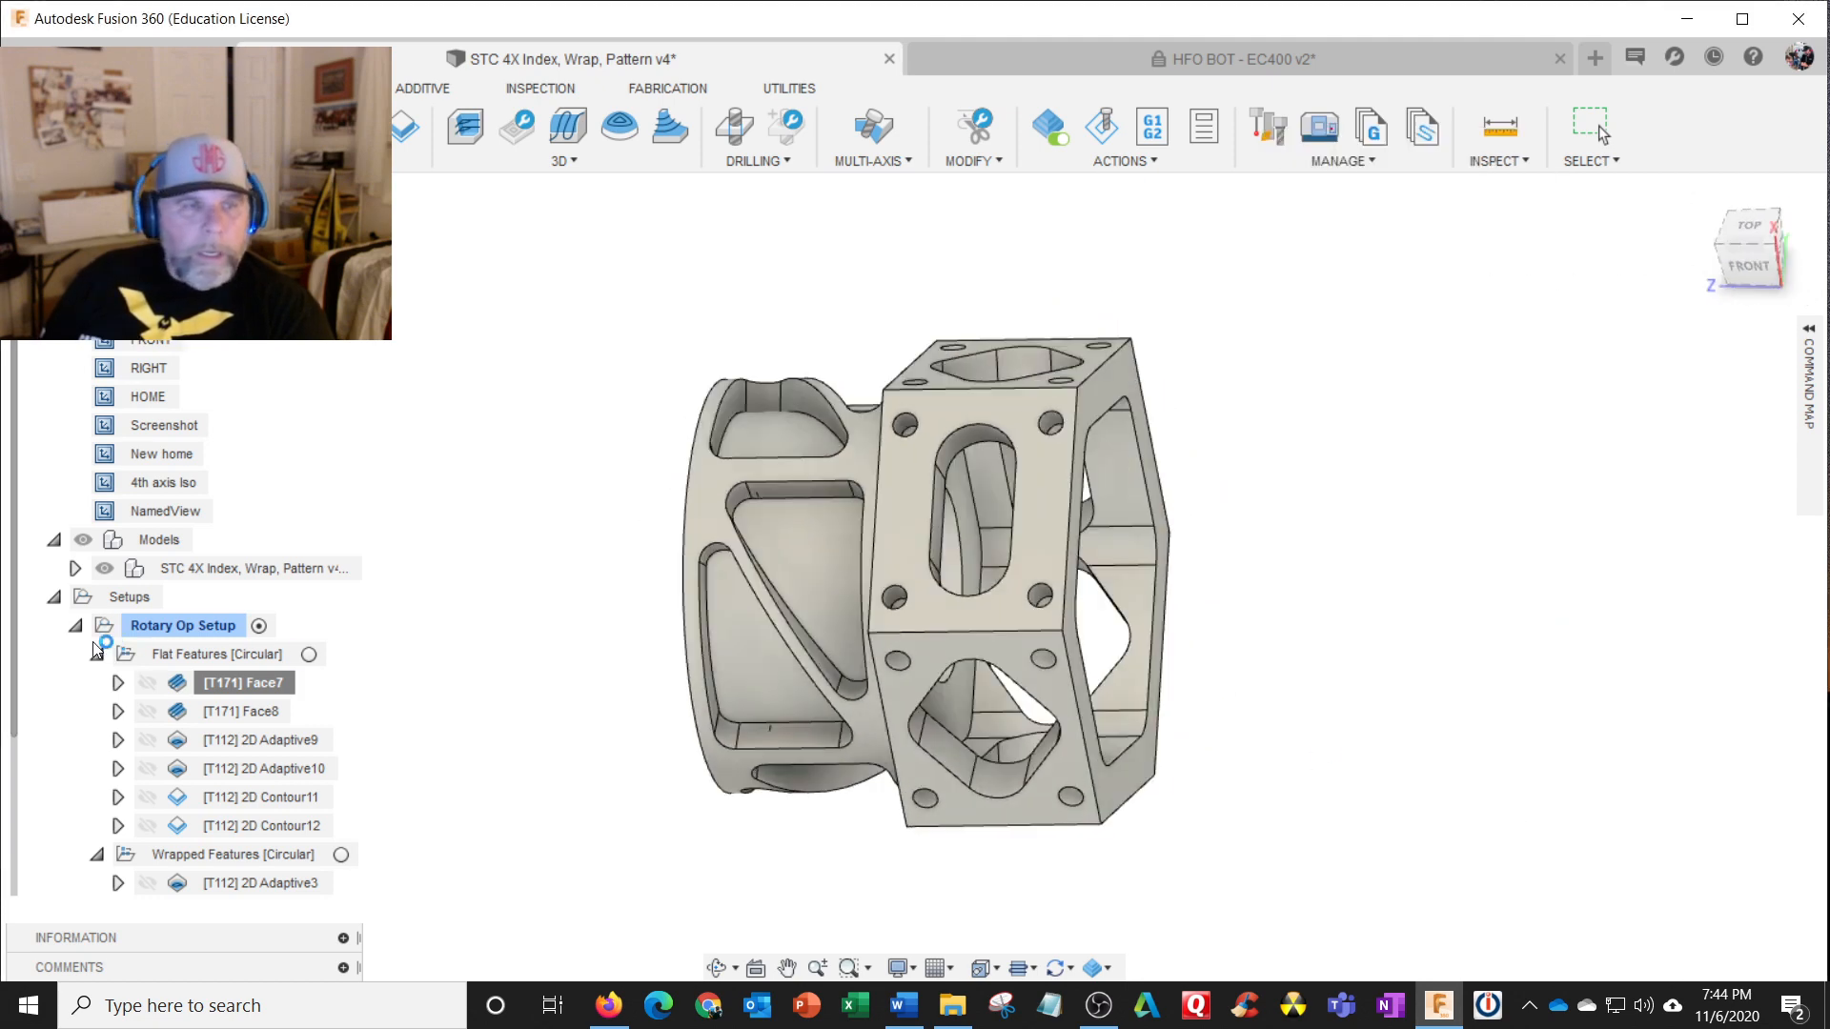
Step: Open Rotary Op Setup for editing to check its work coordinate system and model settings
left_click(129, 600)
right_click(127, 600)
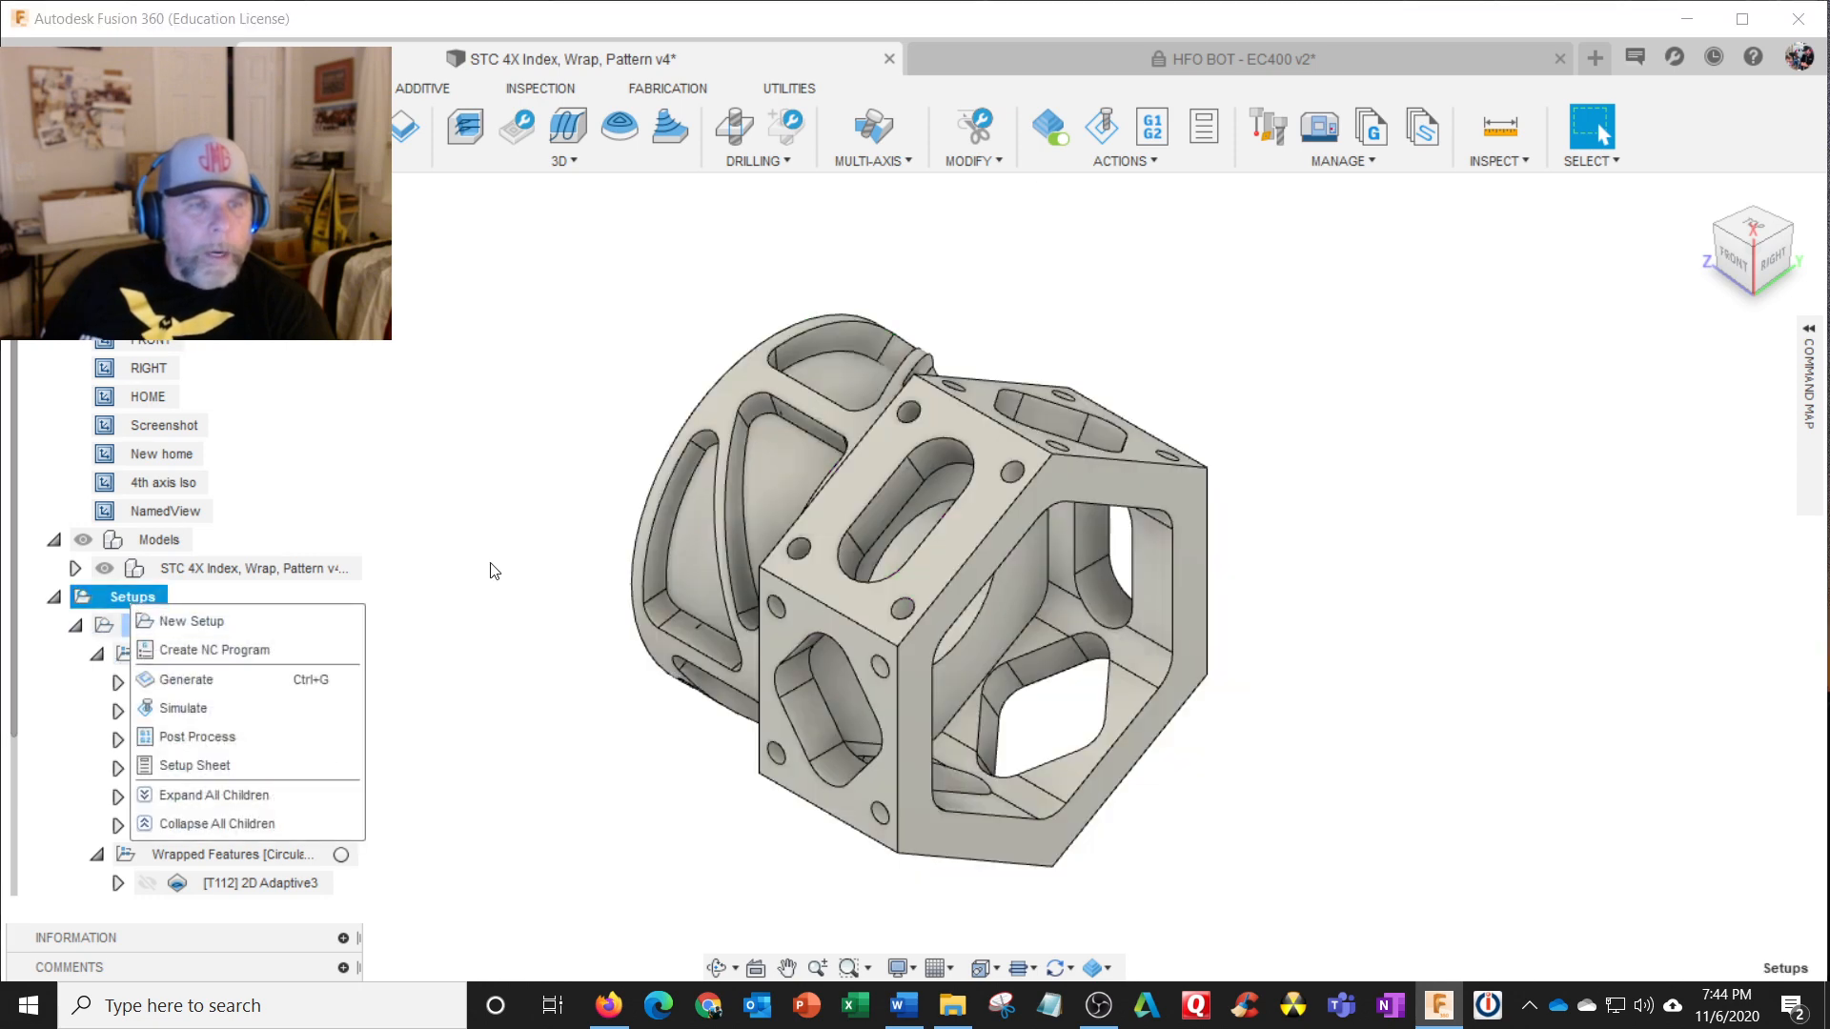
left_click(159, 627)
right_click(162, 627)
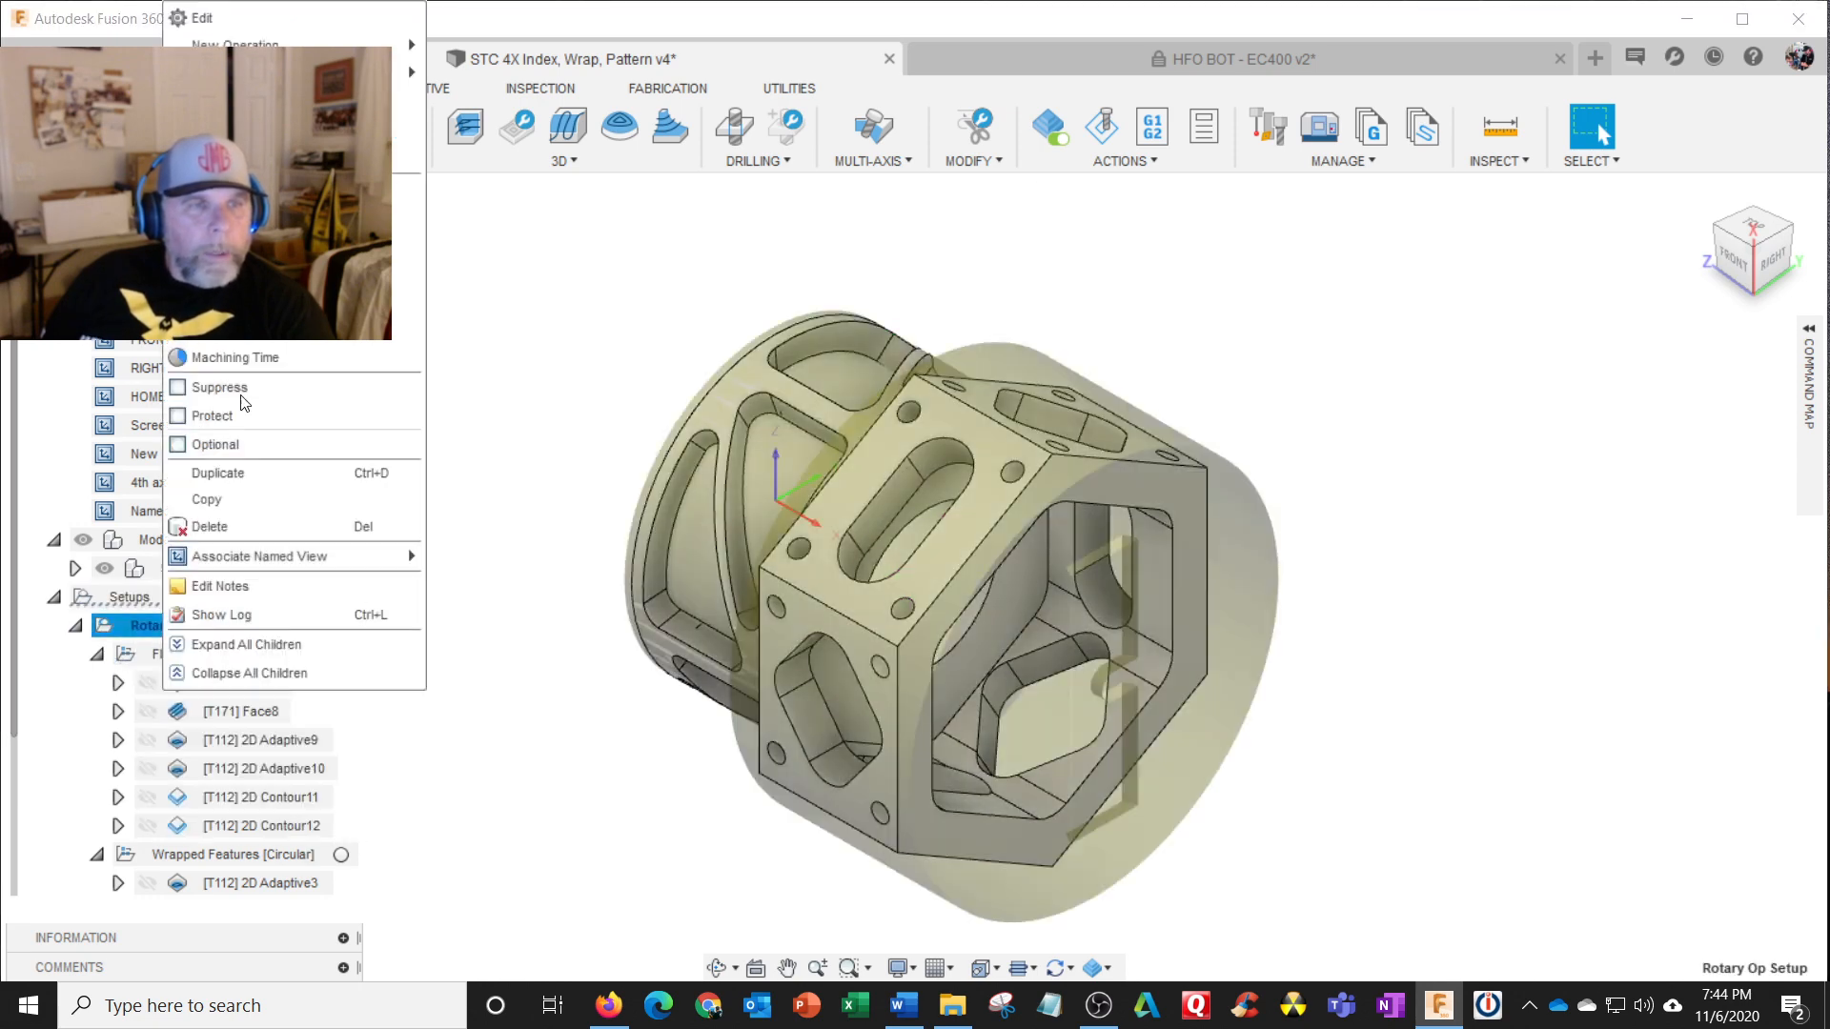
left_click(202, 18)
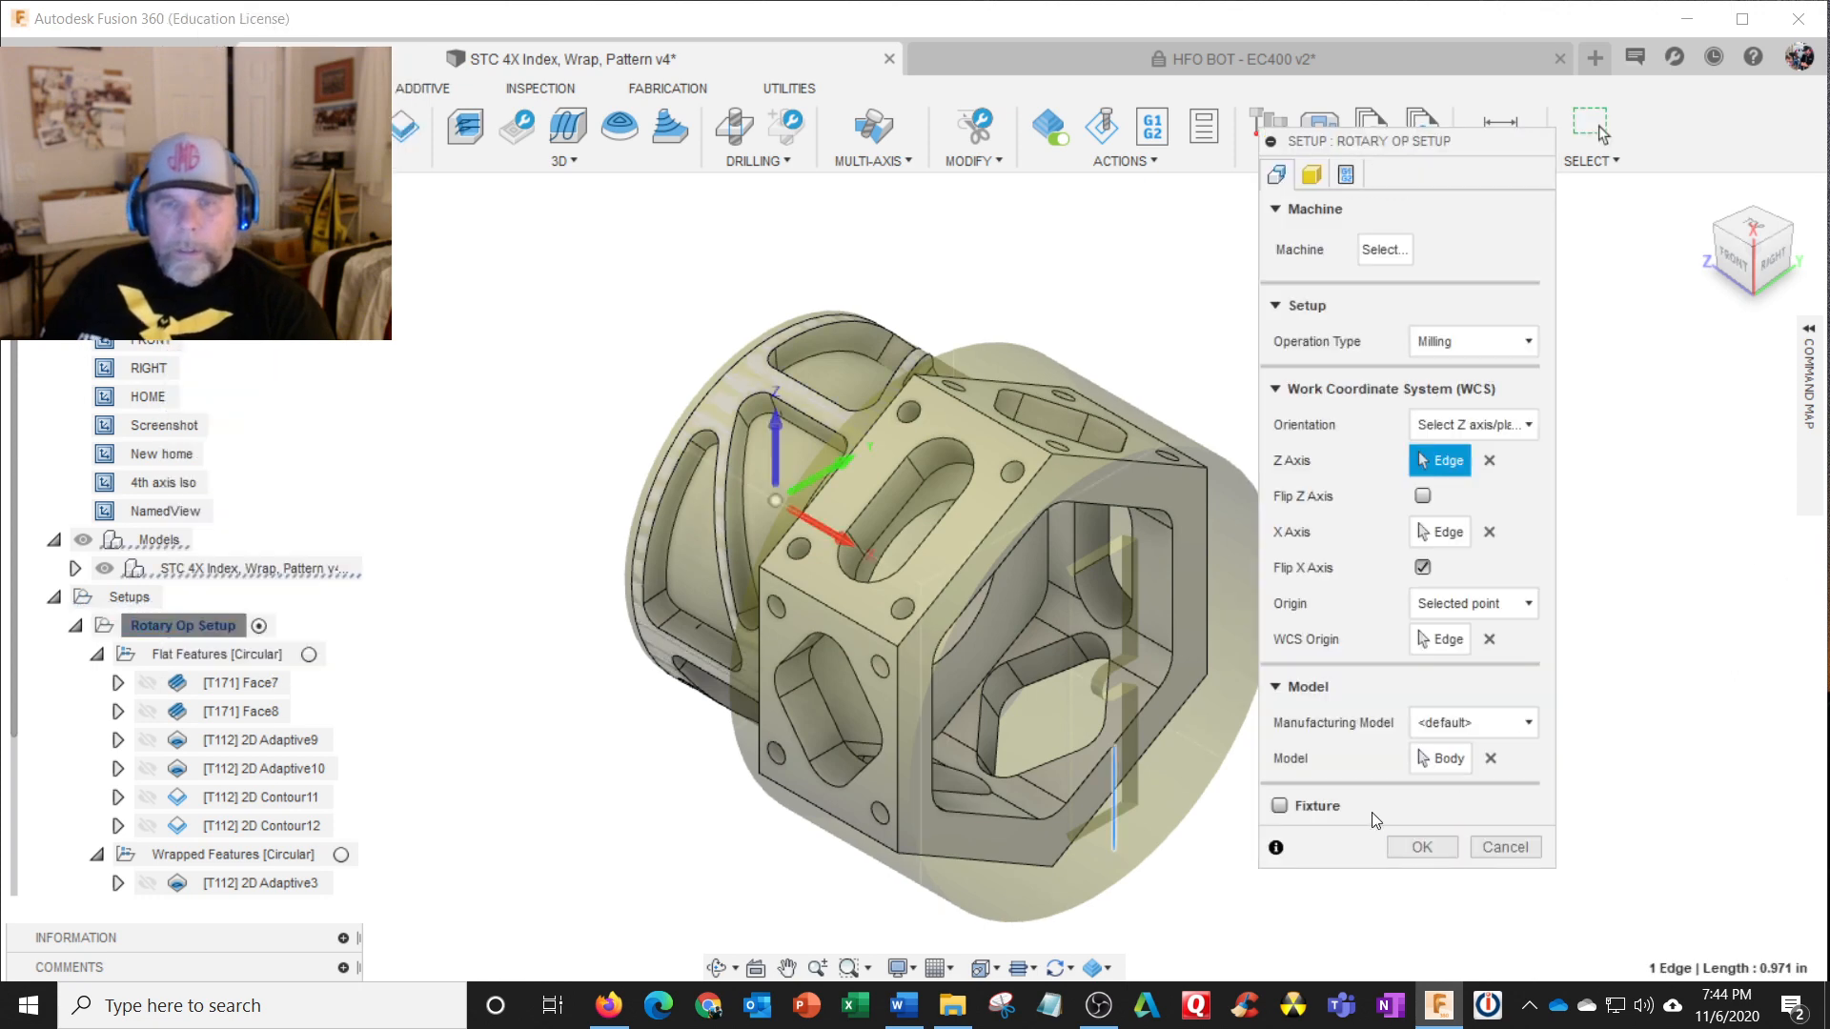
Step: Review the setup's stock, program and WCS offset, and Fixture settings, and leave the setup unchanged
left_click(1311, 173)
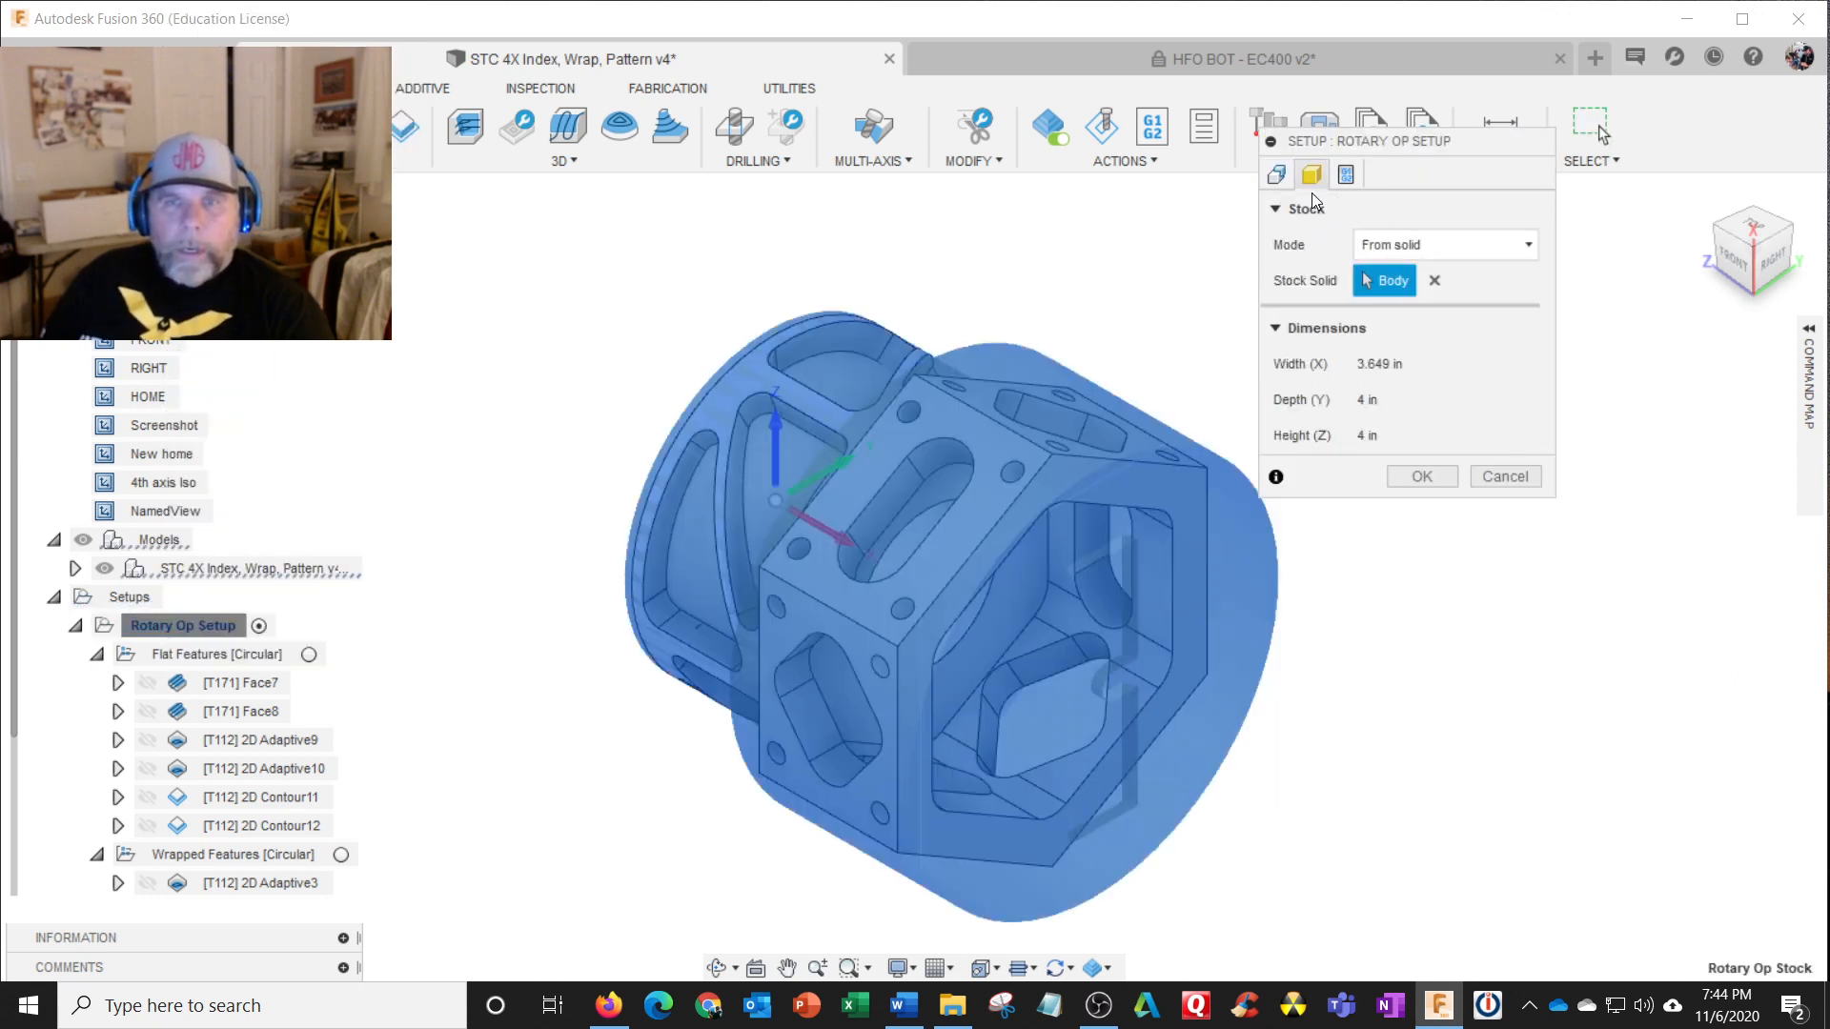
left_click(1345, 174)
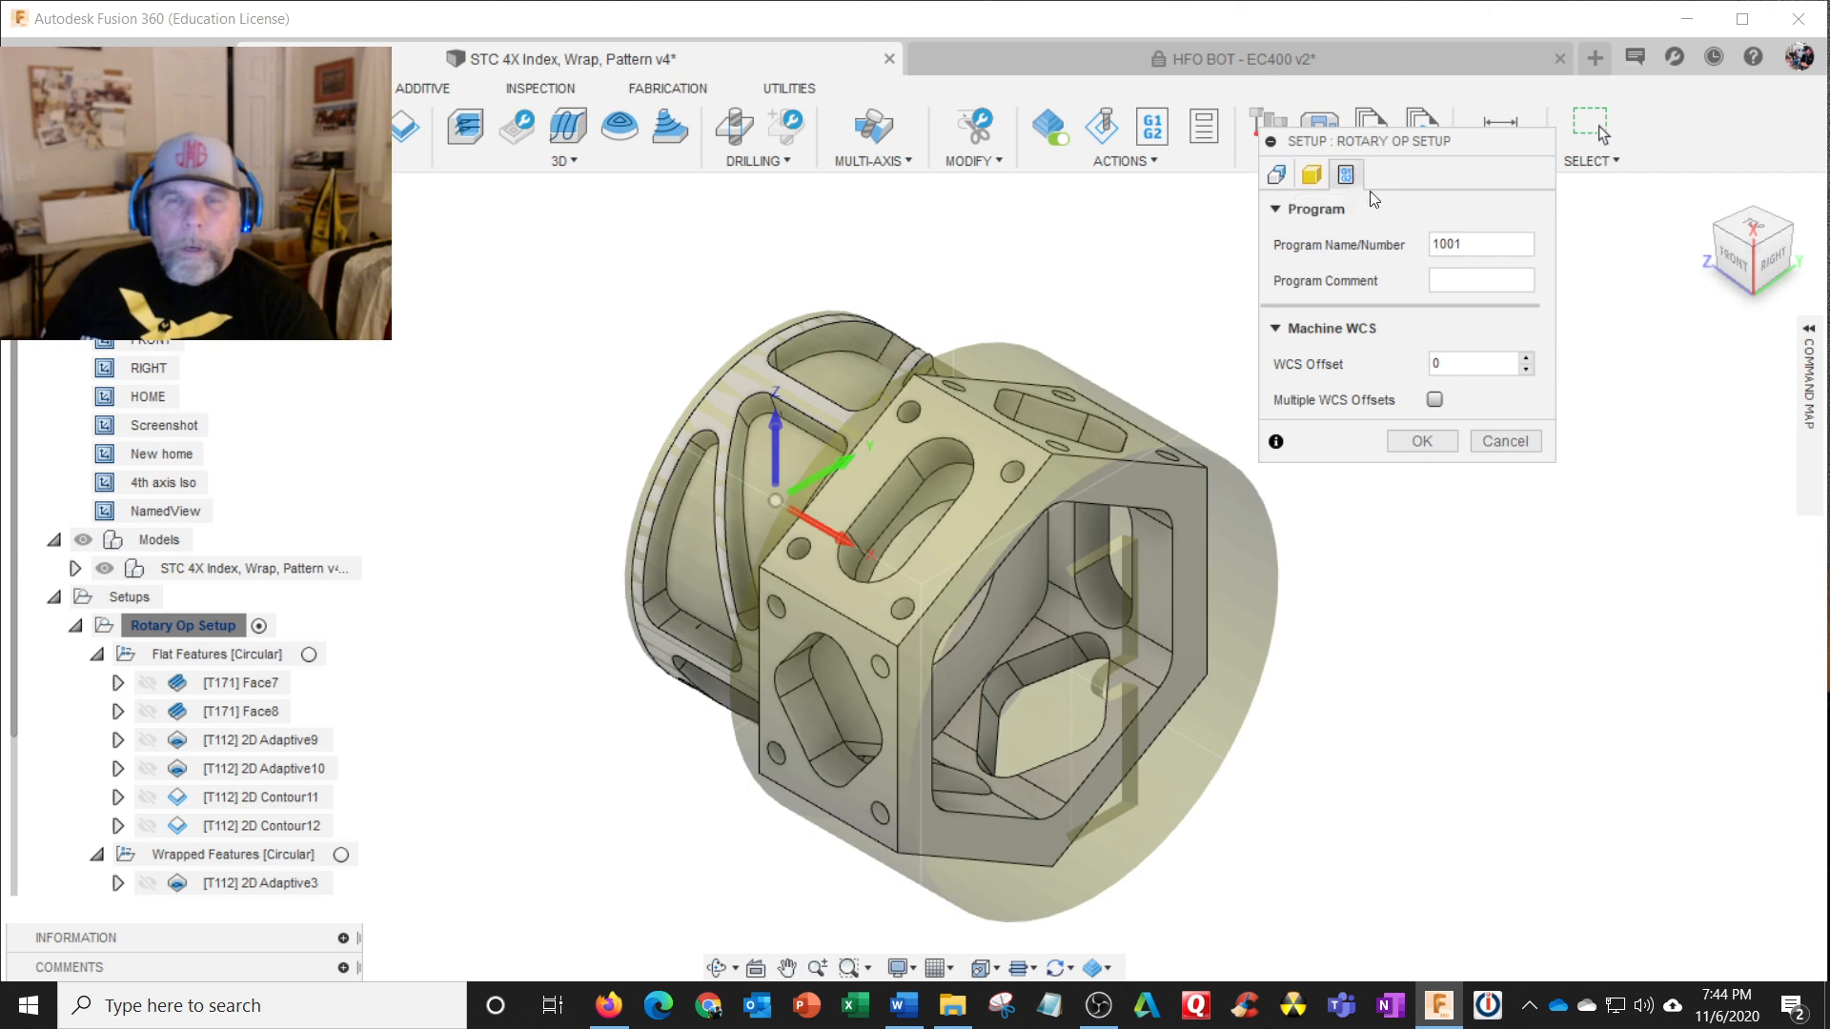
left_click(1311, 173)
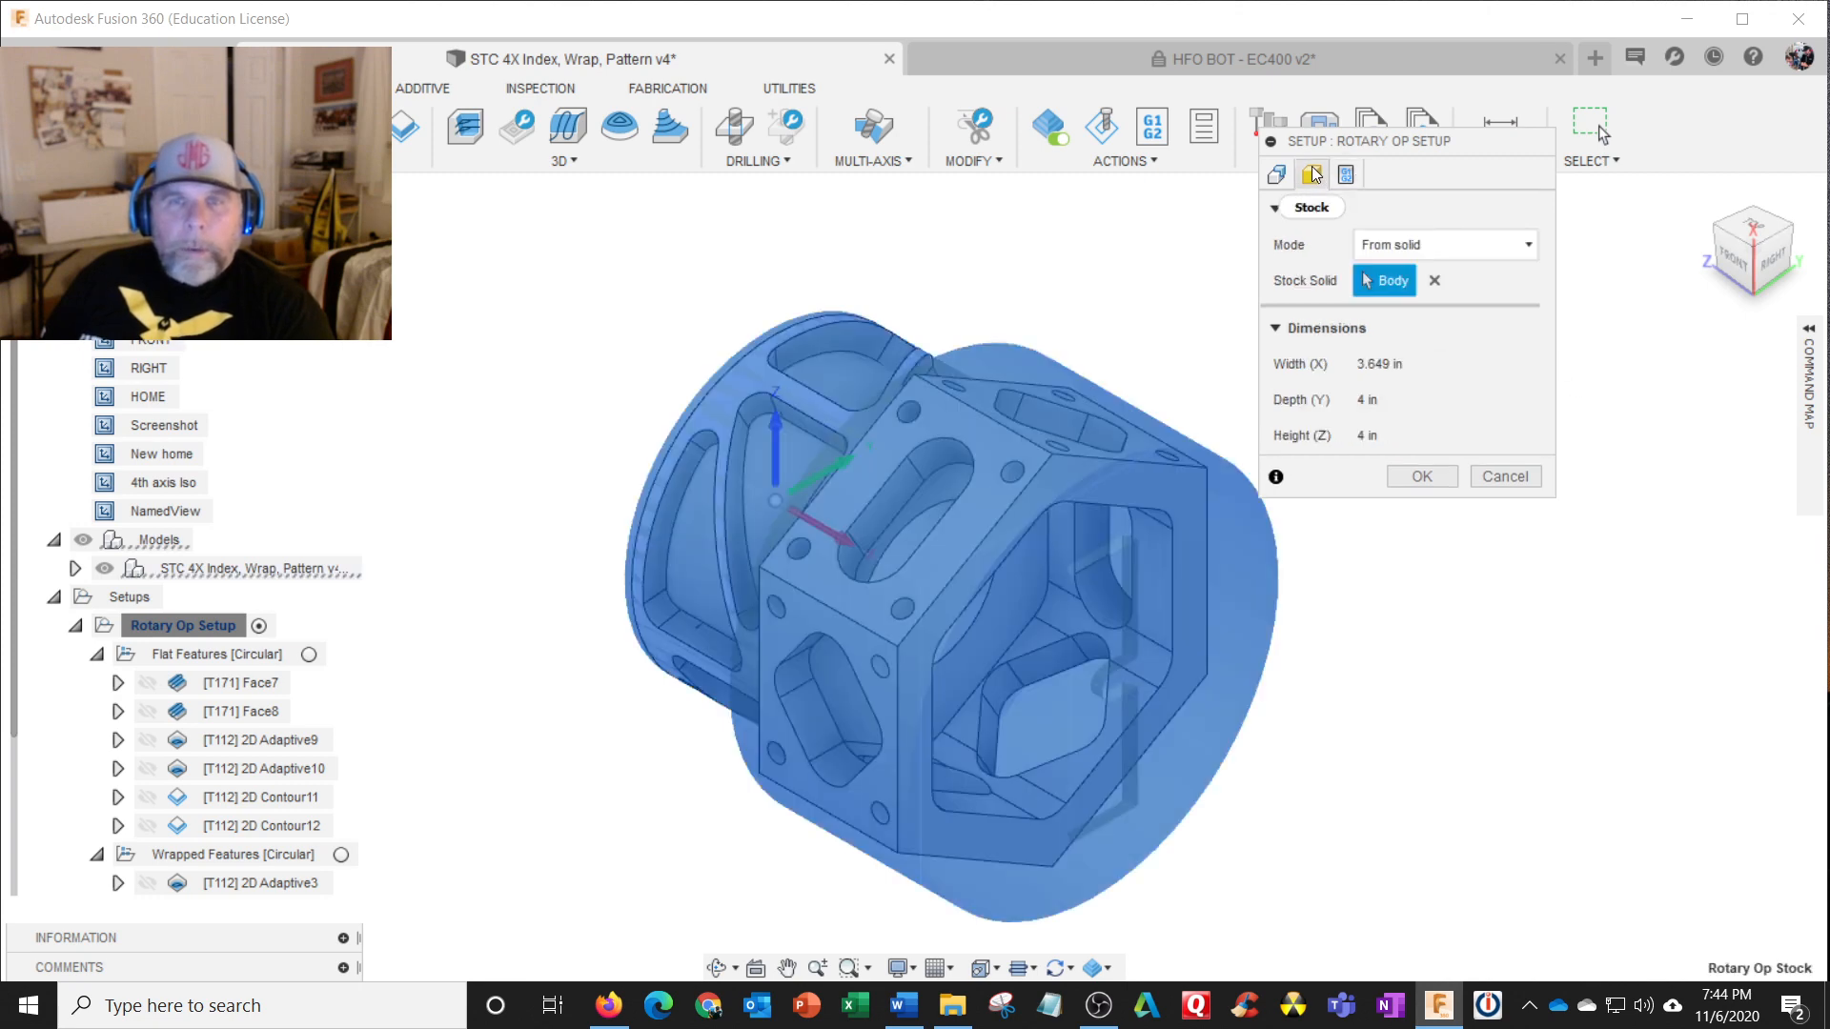
left_click(1278, 175)
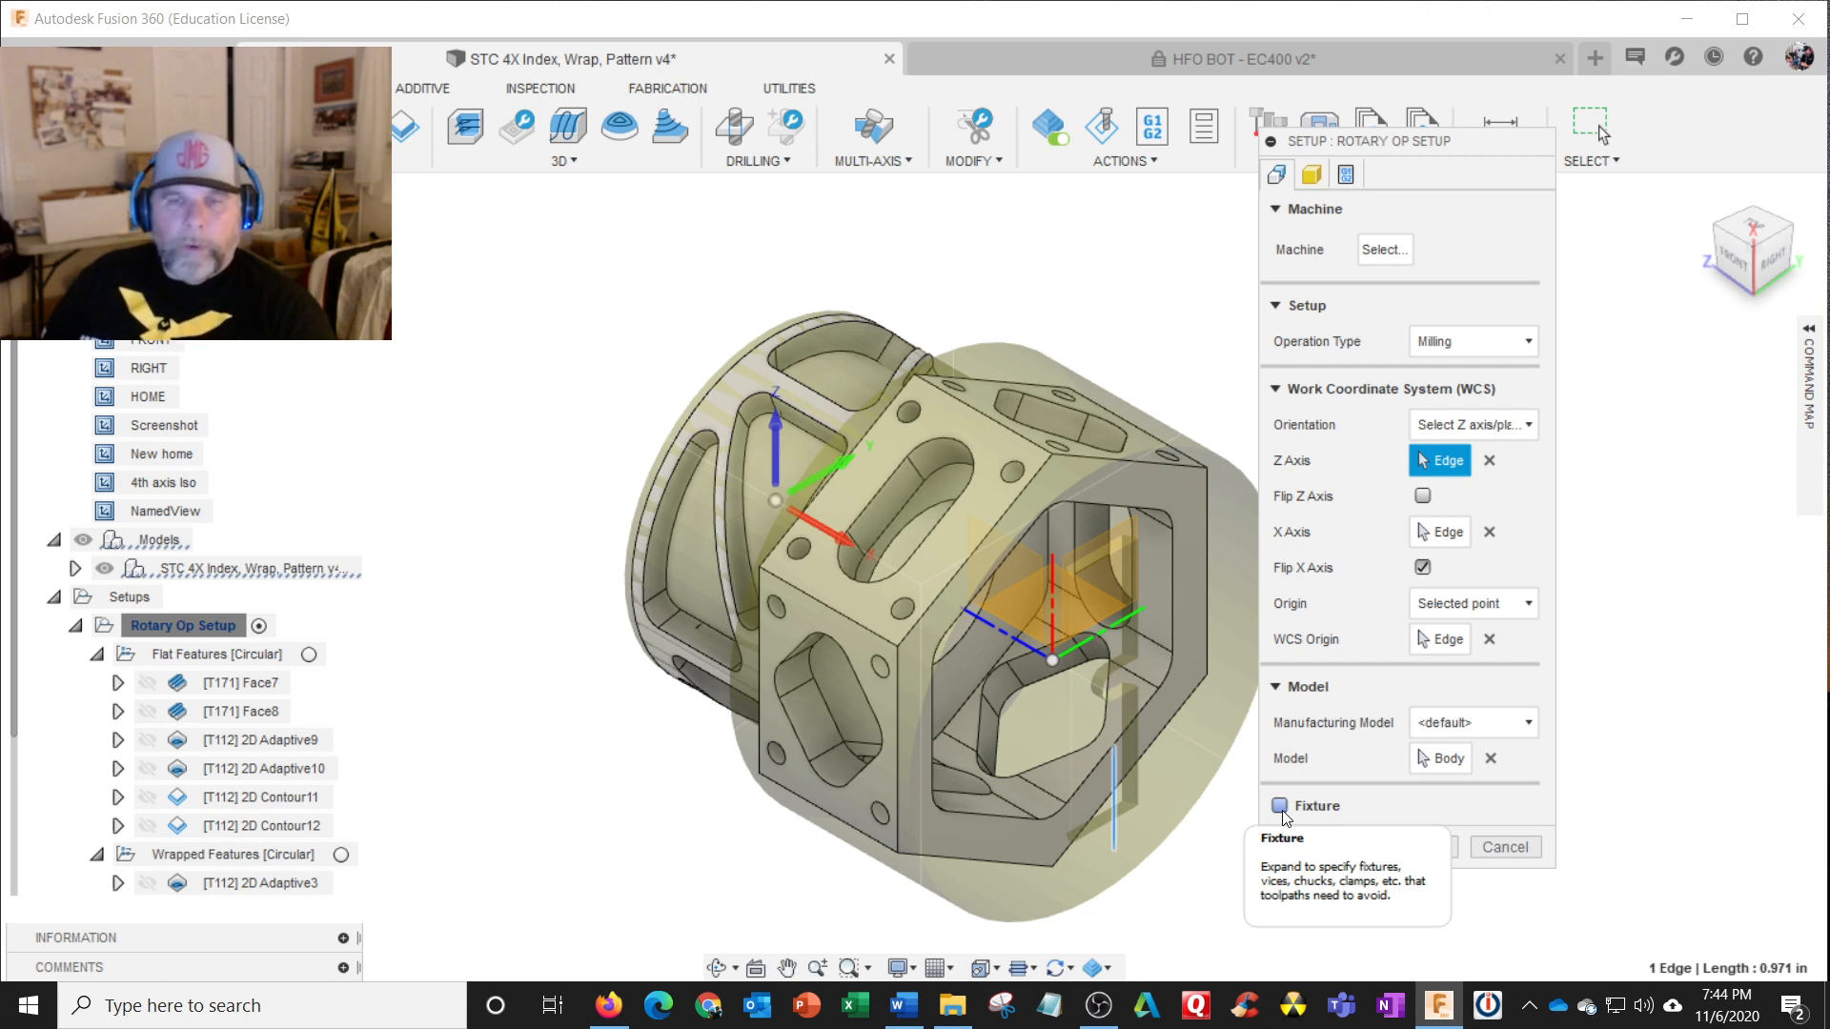
left_click(1527, 856)
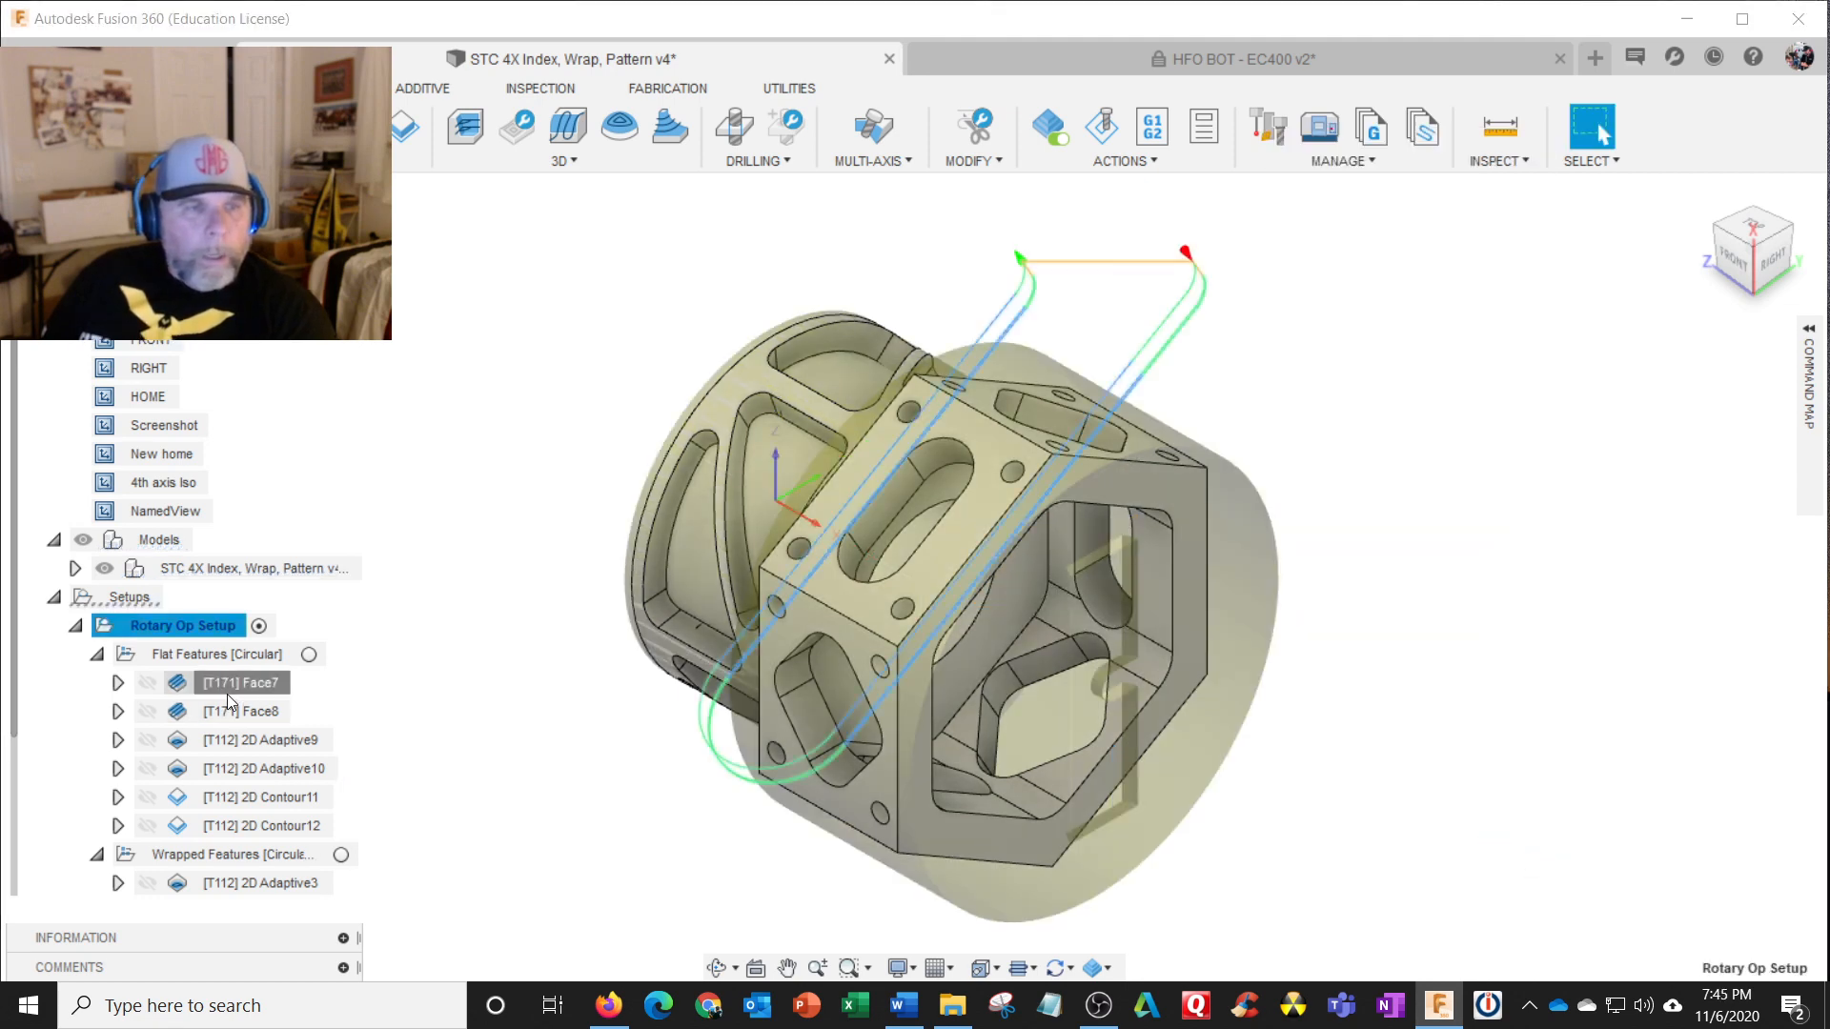
Step: Open Face7 for editing and examine its stock contour, Tool Orientation axes and the available origin options
left_click(228, 695)
right_click(236, 682)
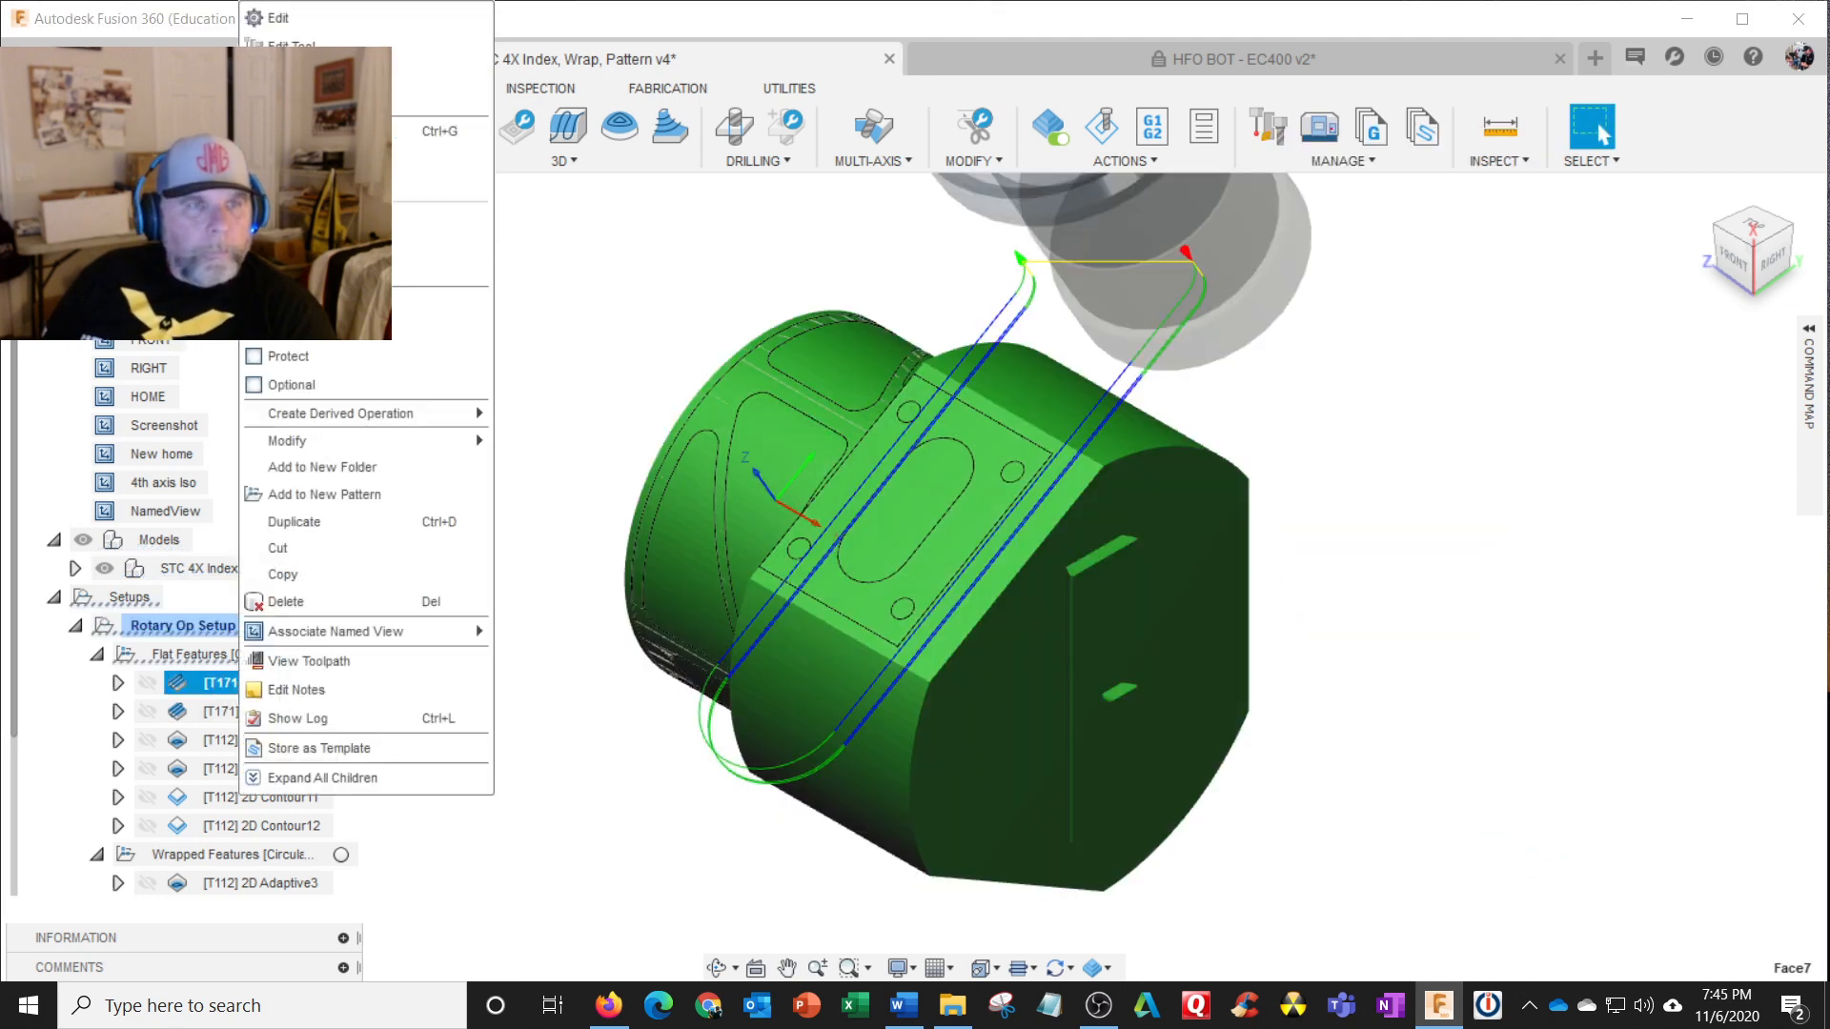
left_click(277, 17)
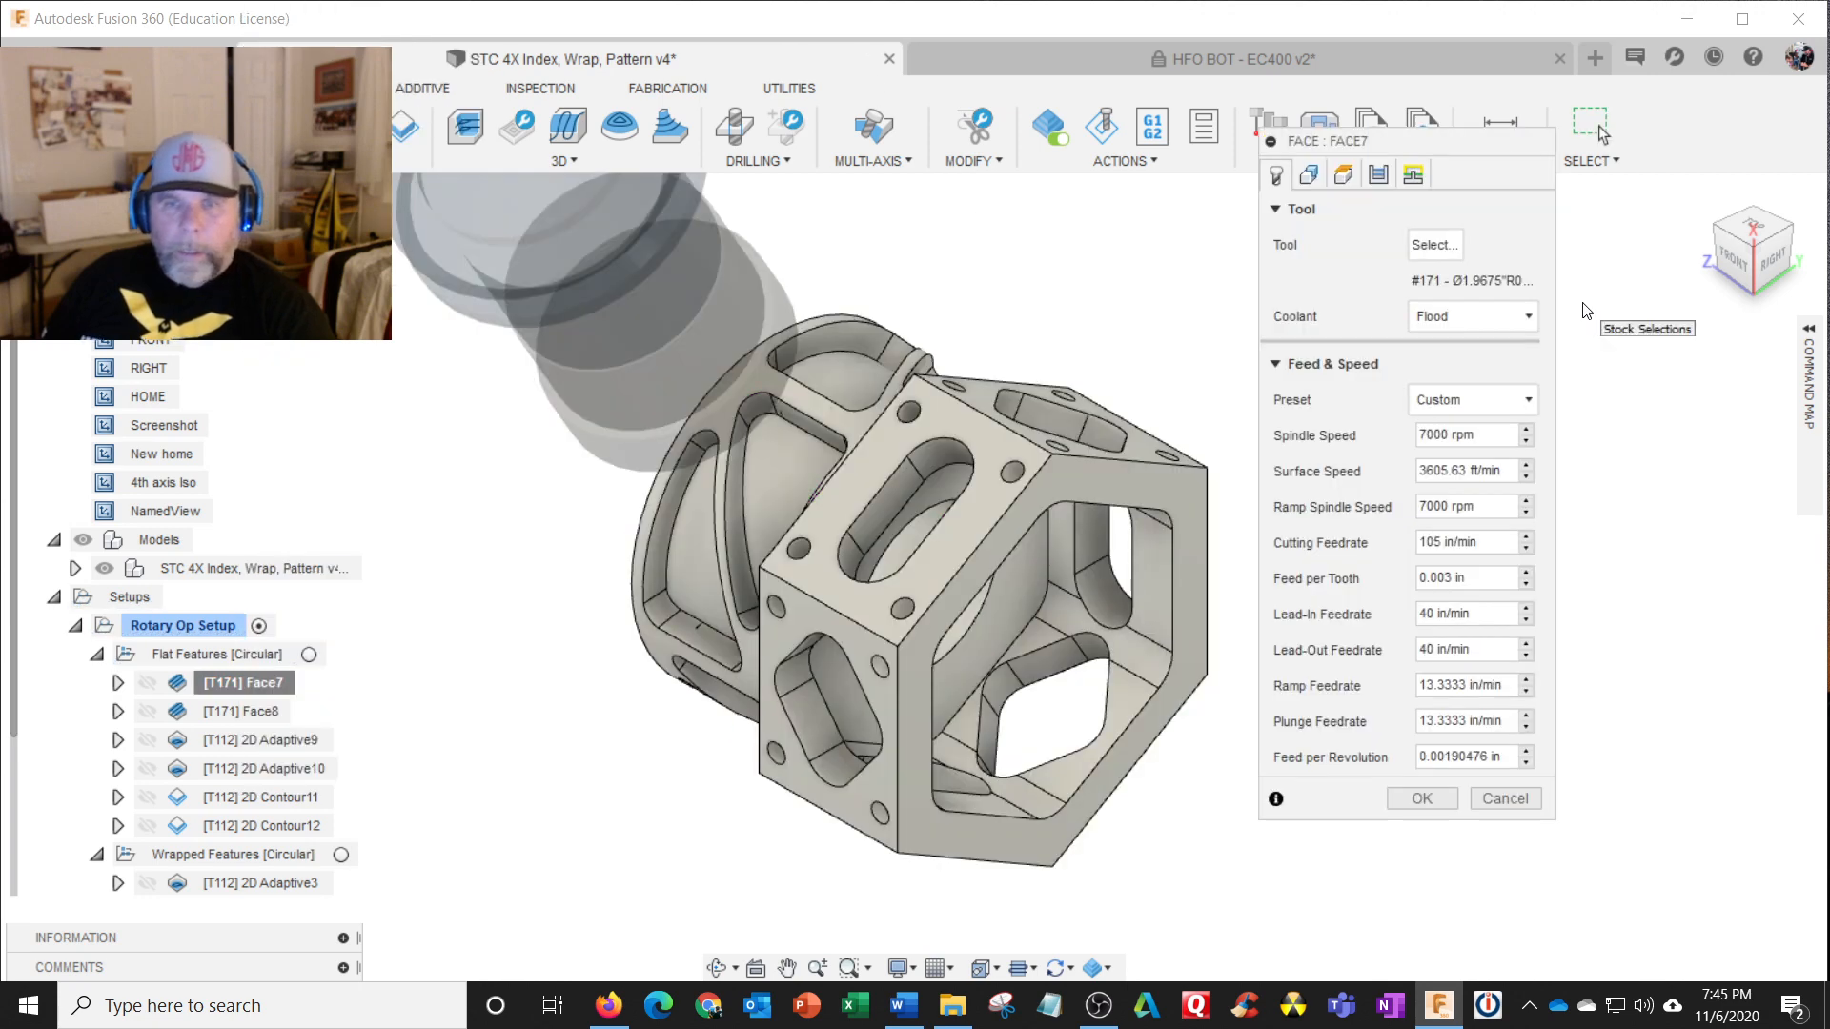
left_click(1309, 174)
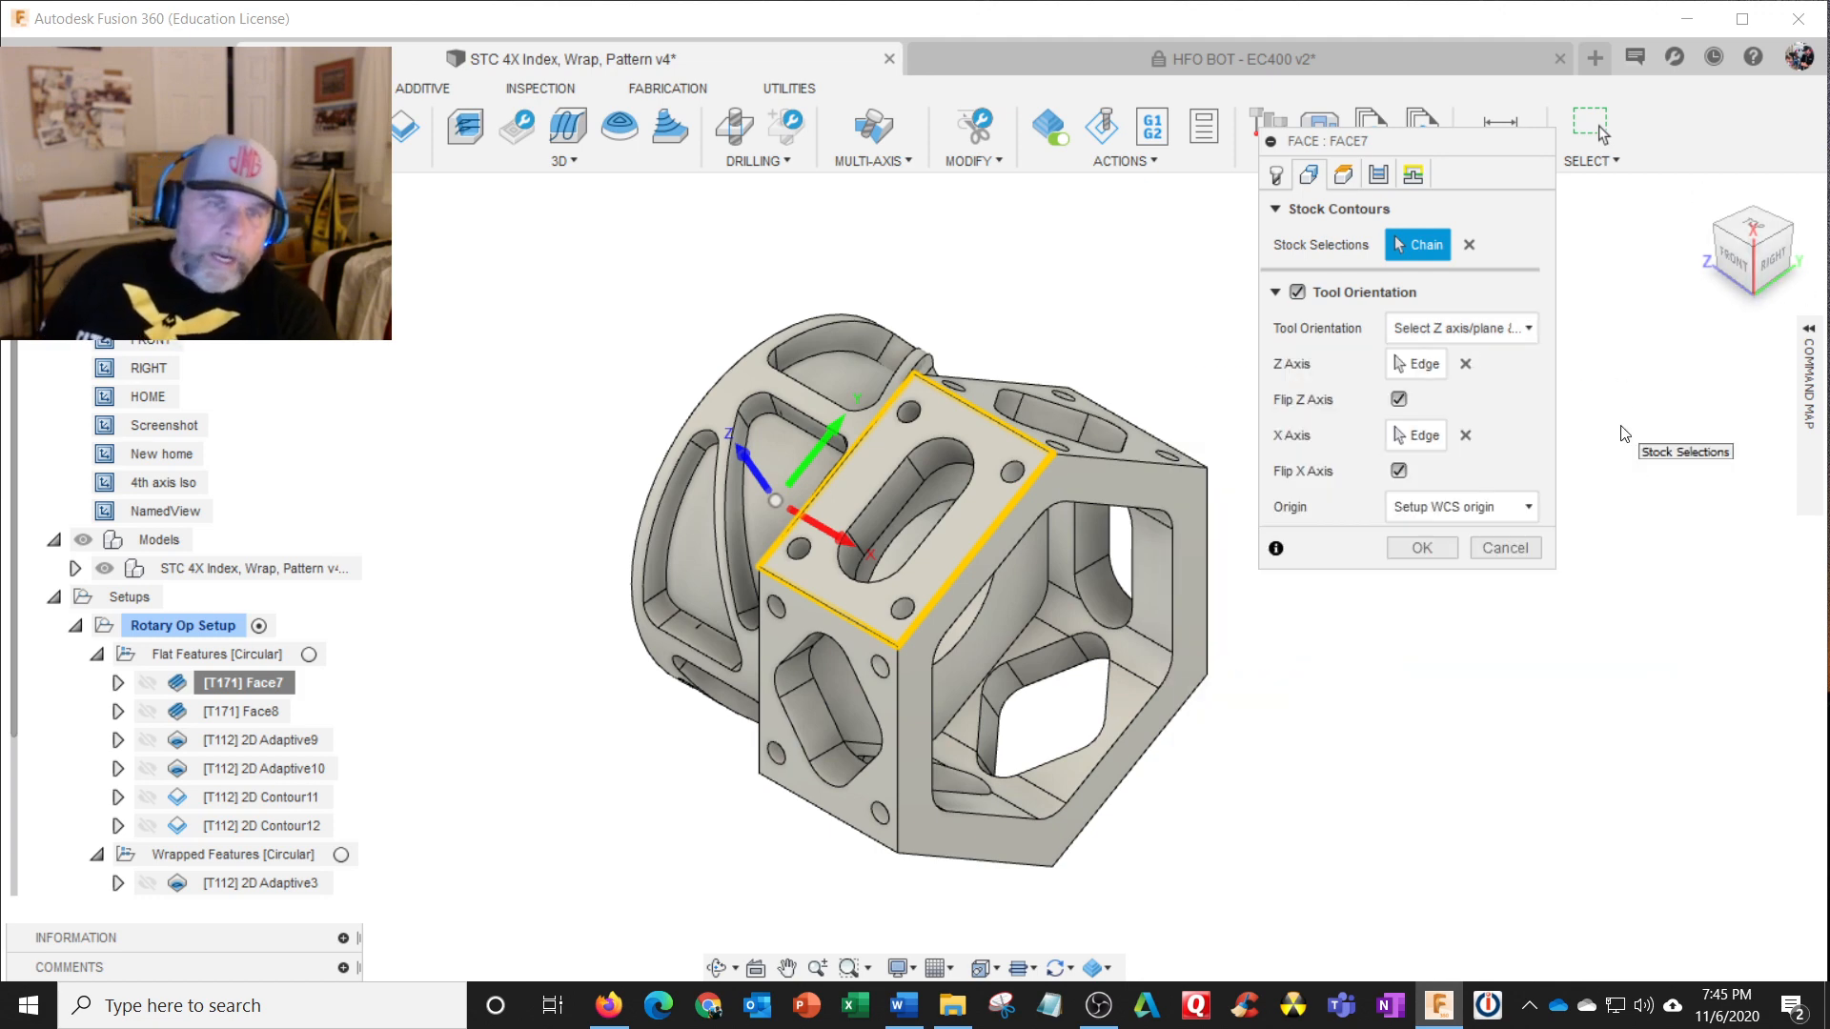
middle_click_drag(1159, 662, 1283, 618, "shift")
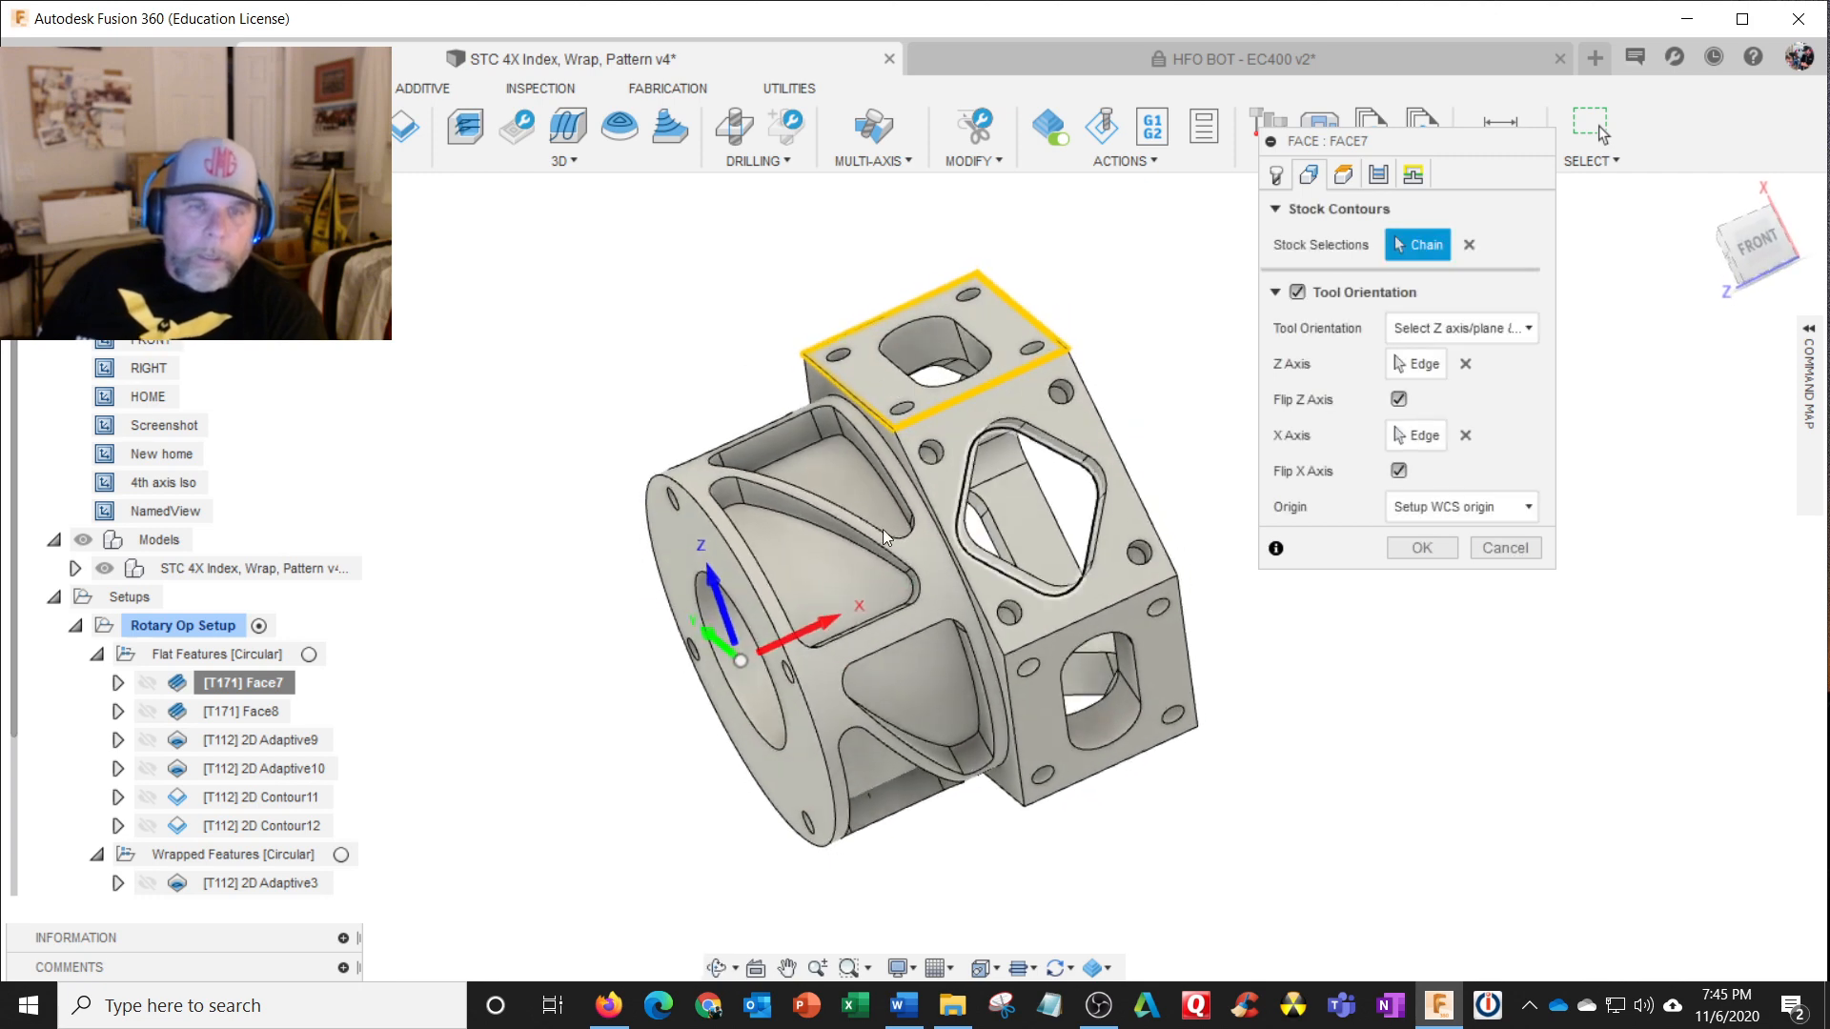
middle_click_drag(787, 676, 748, 652, "shift")
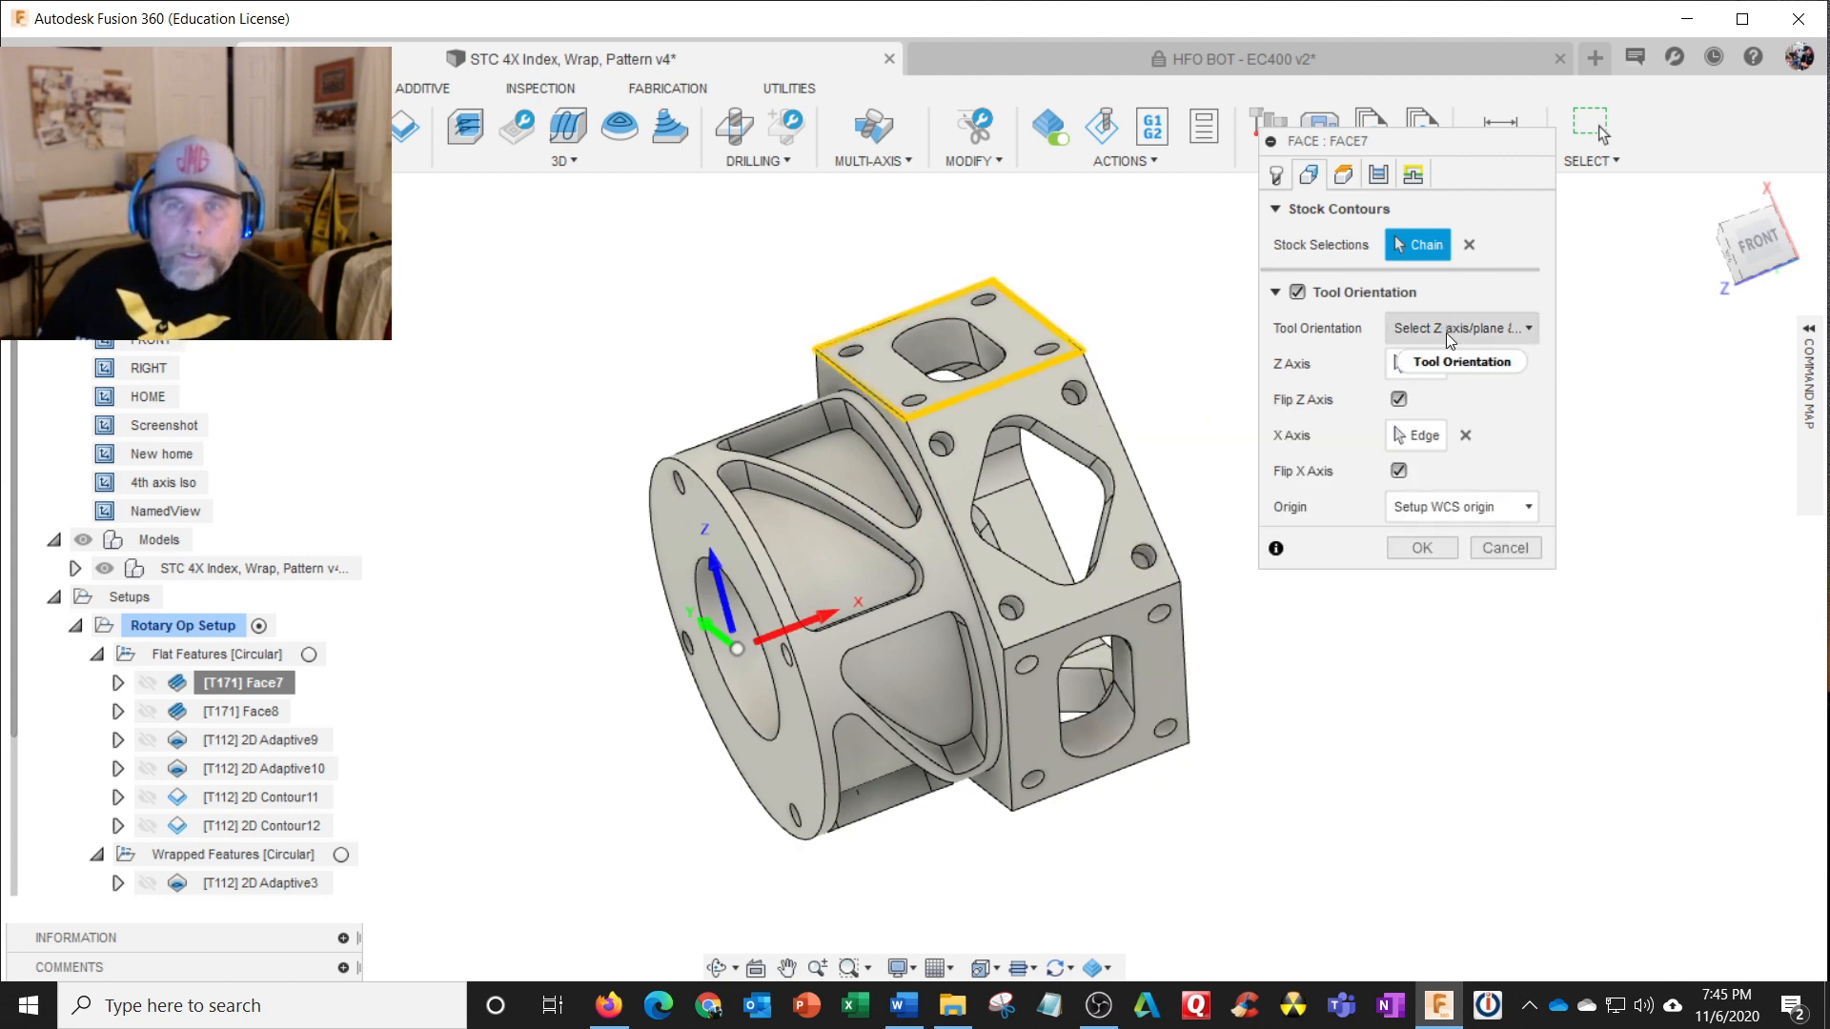
mouse_move(1448, 338)
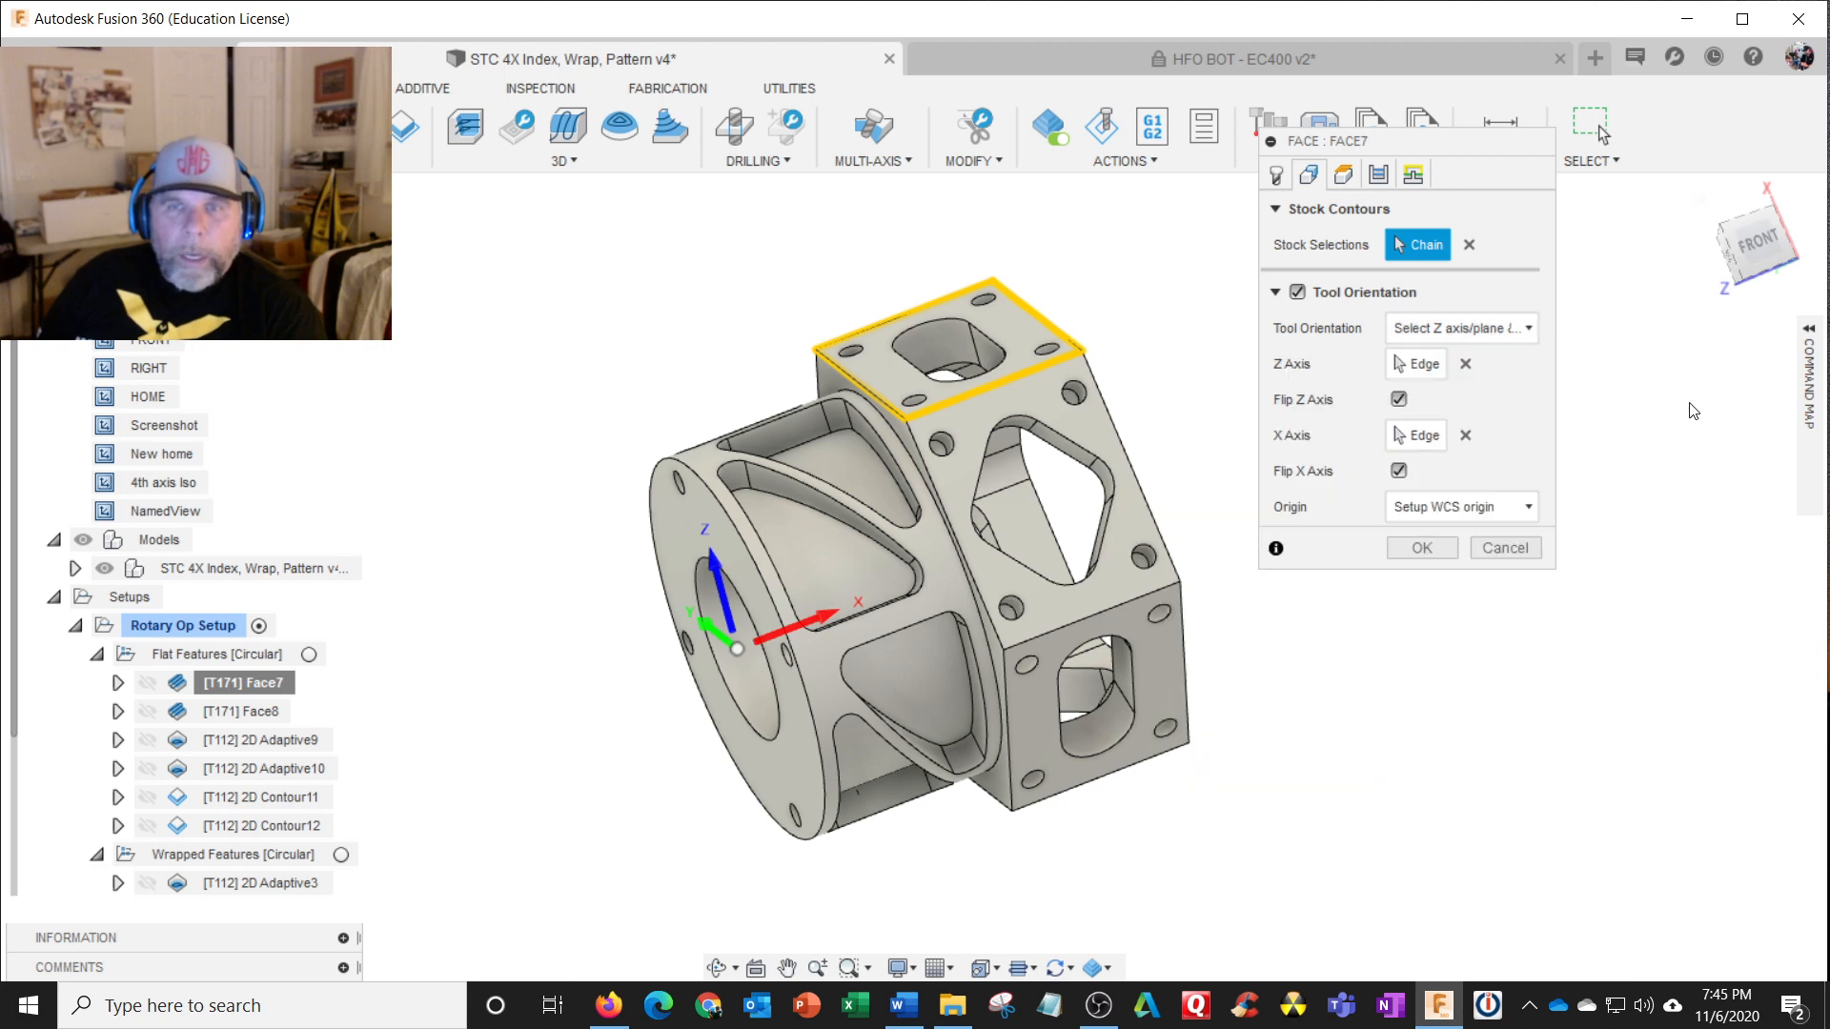
left_click(1457, 511)
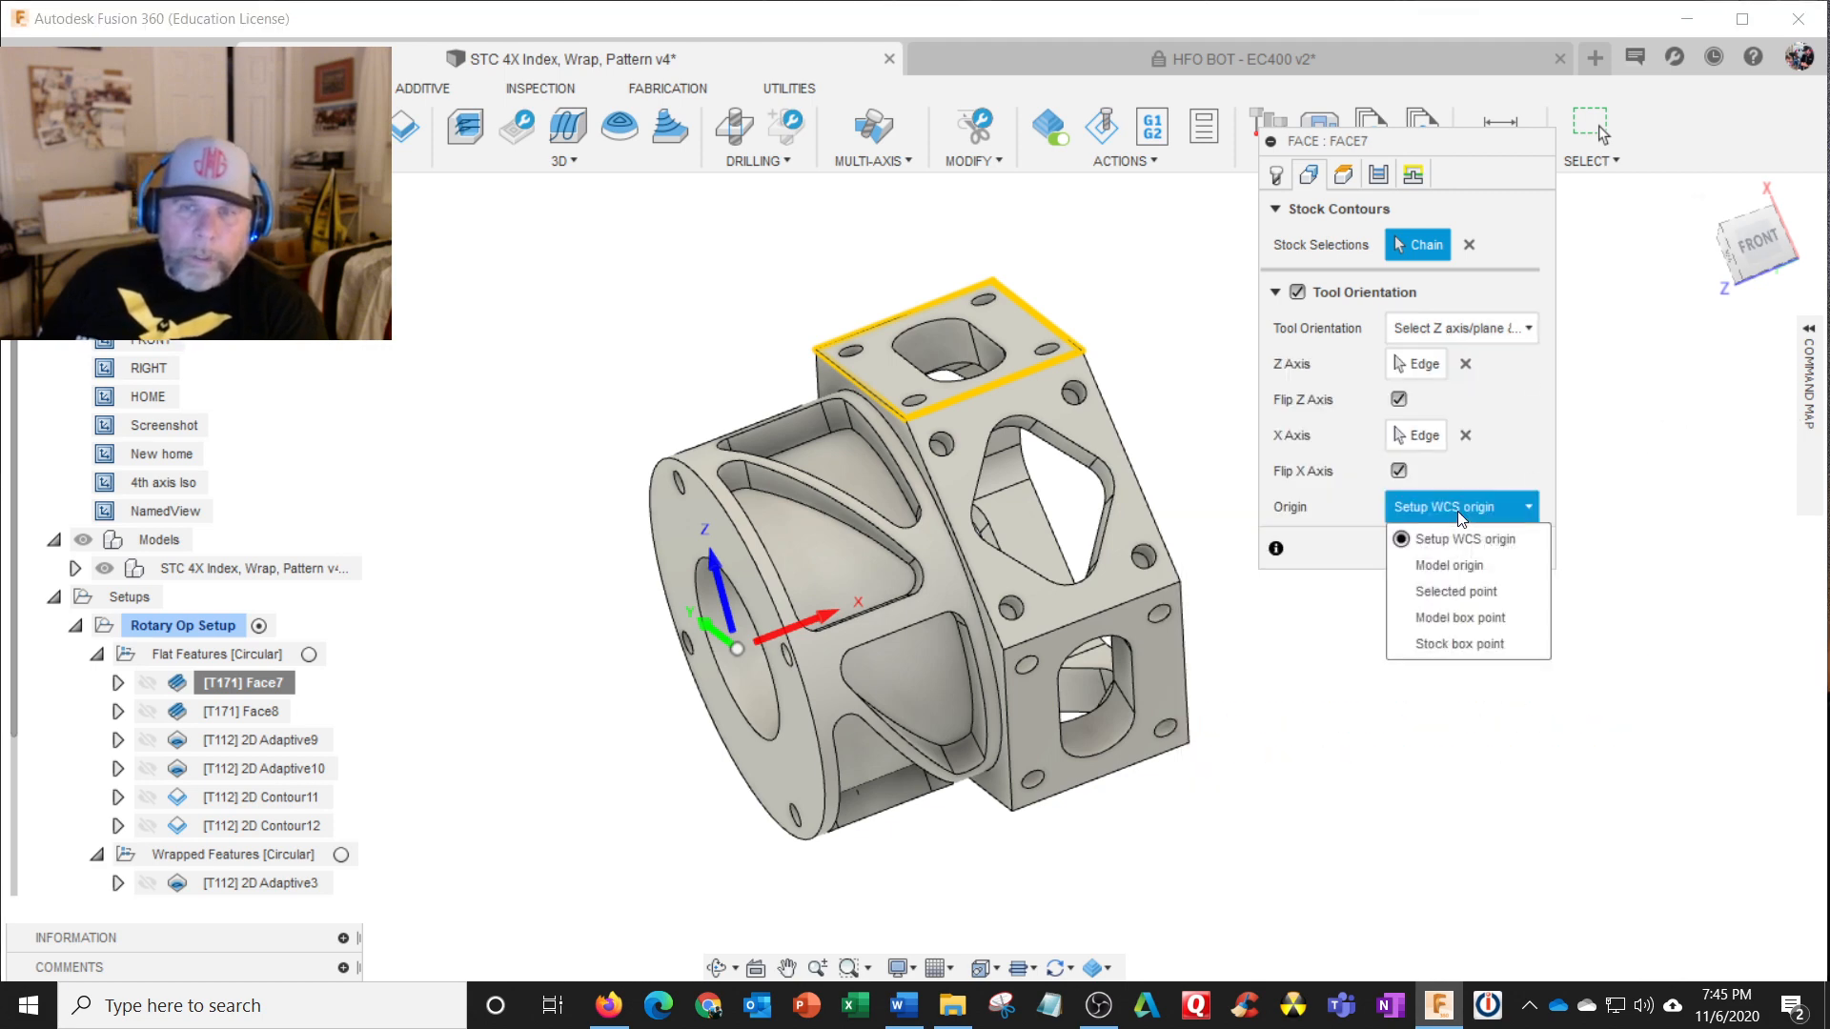
left_click(1669, 499)
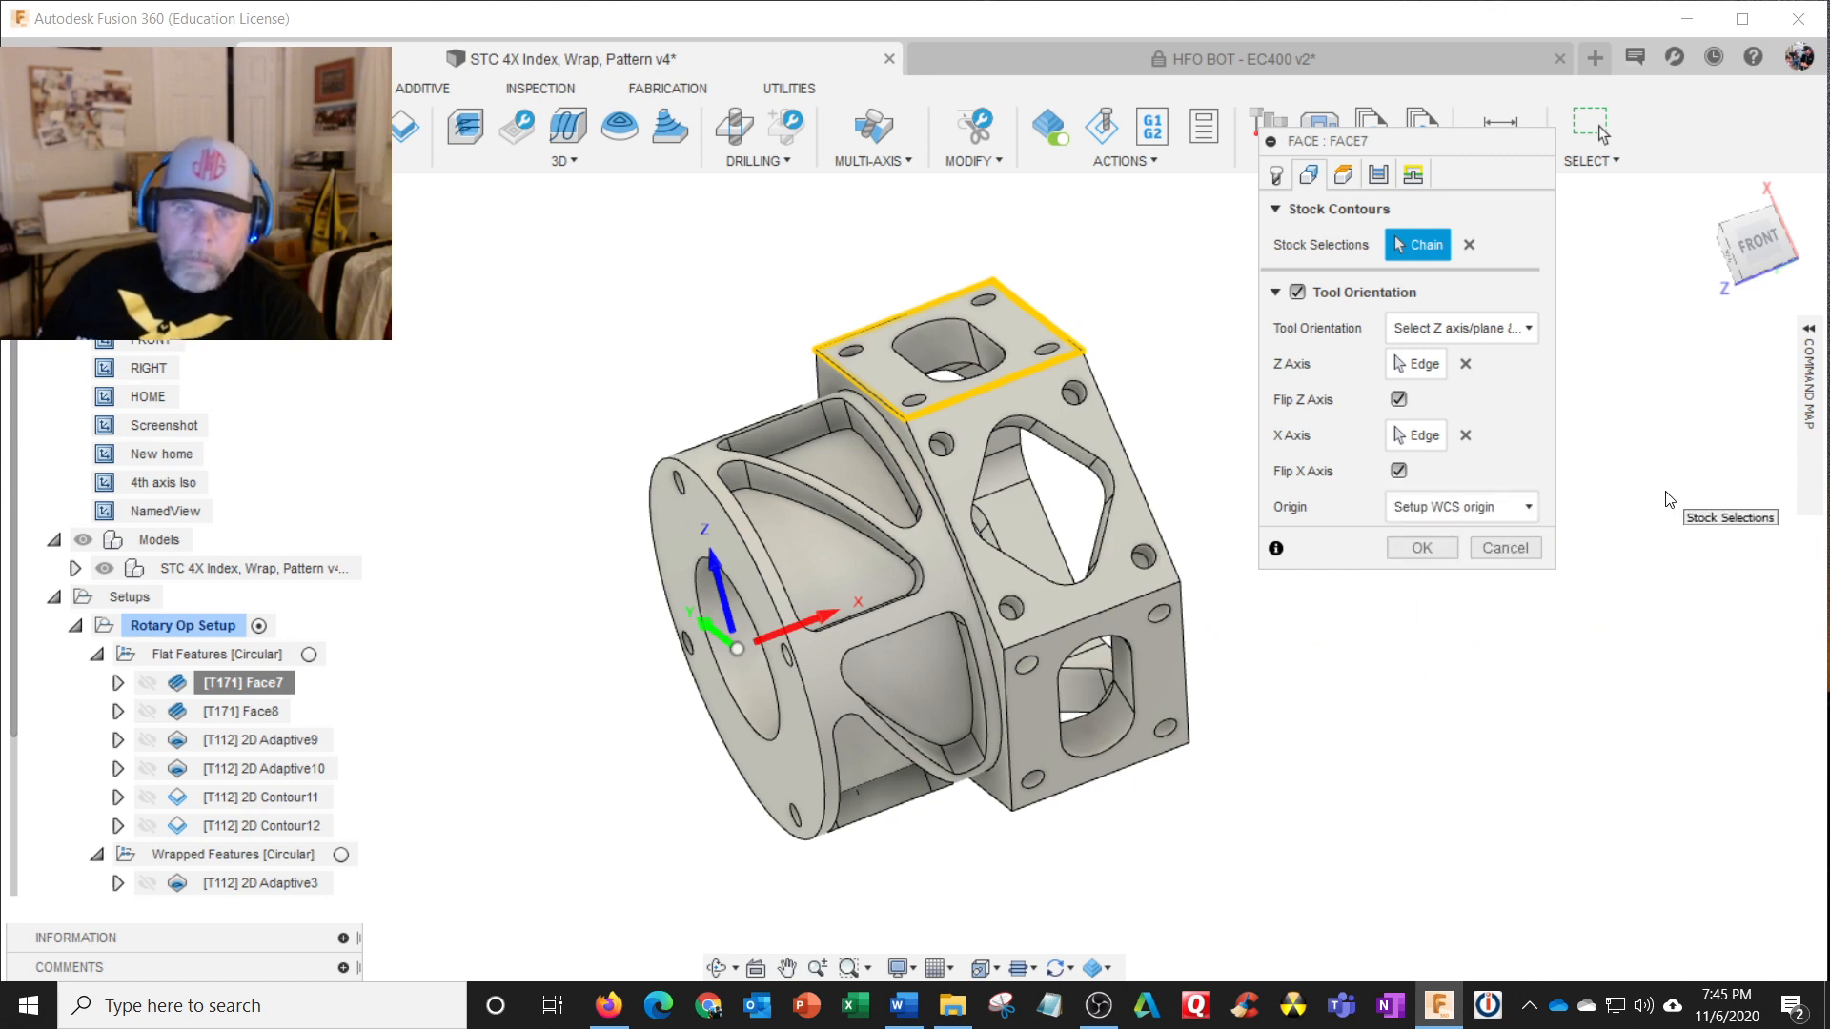
Step: Review Face7's height settings and its linking, lead and transition settings, and close the operation
left_click(1344, 175)
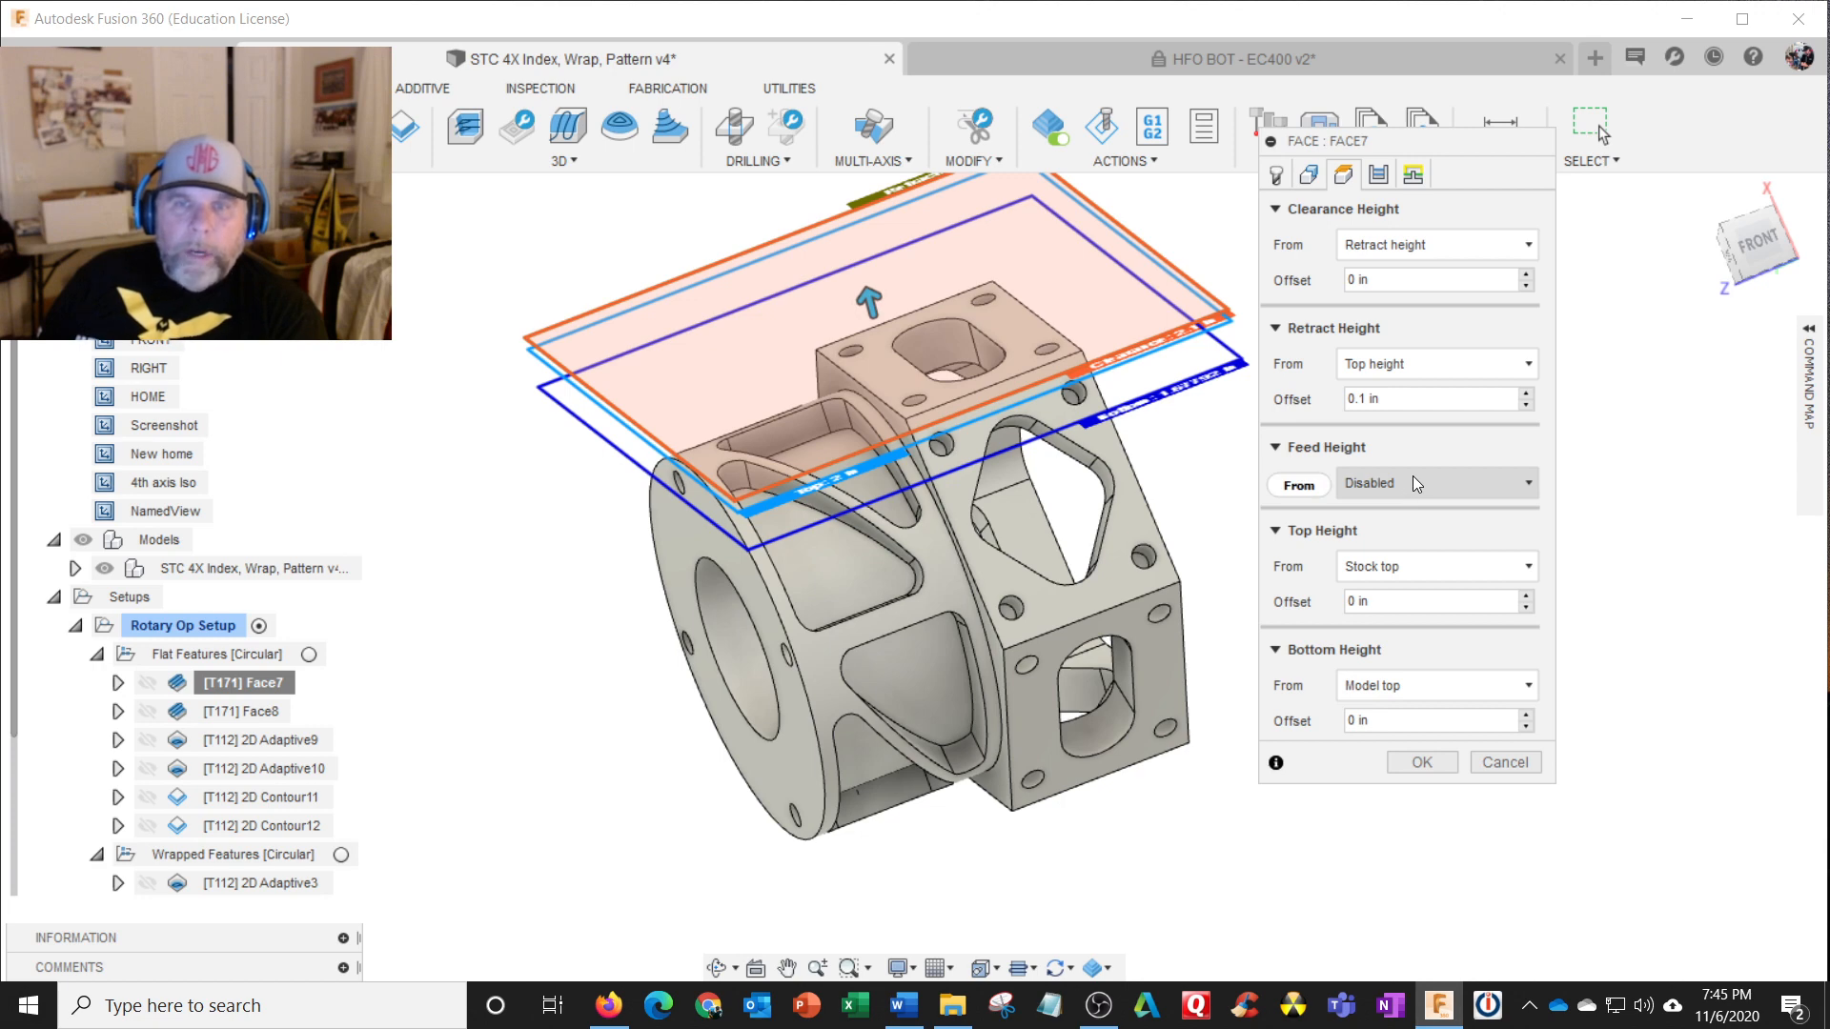
mouse_move(1413, 479)
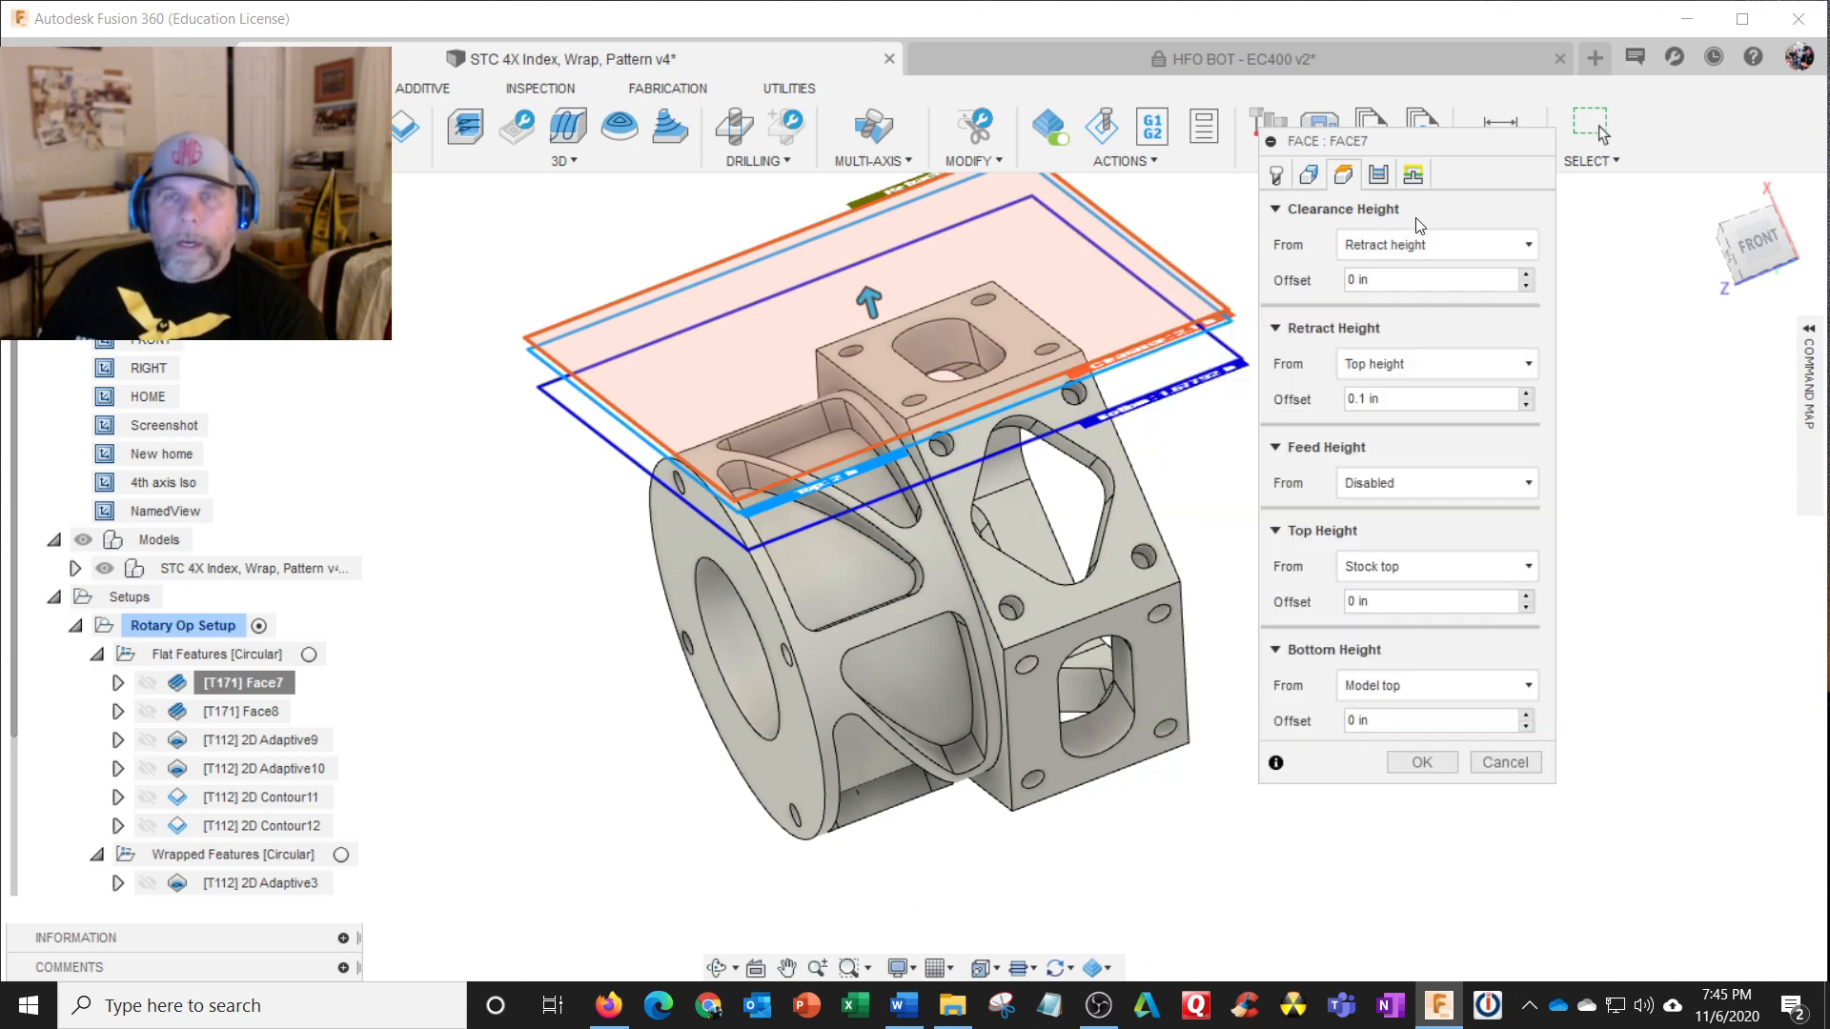
left_click(1414, 173)
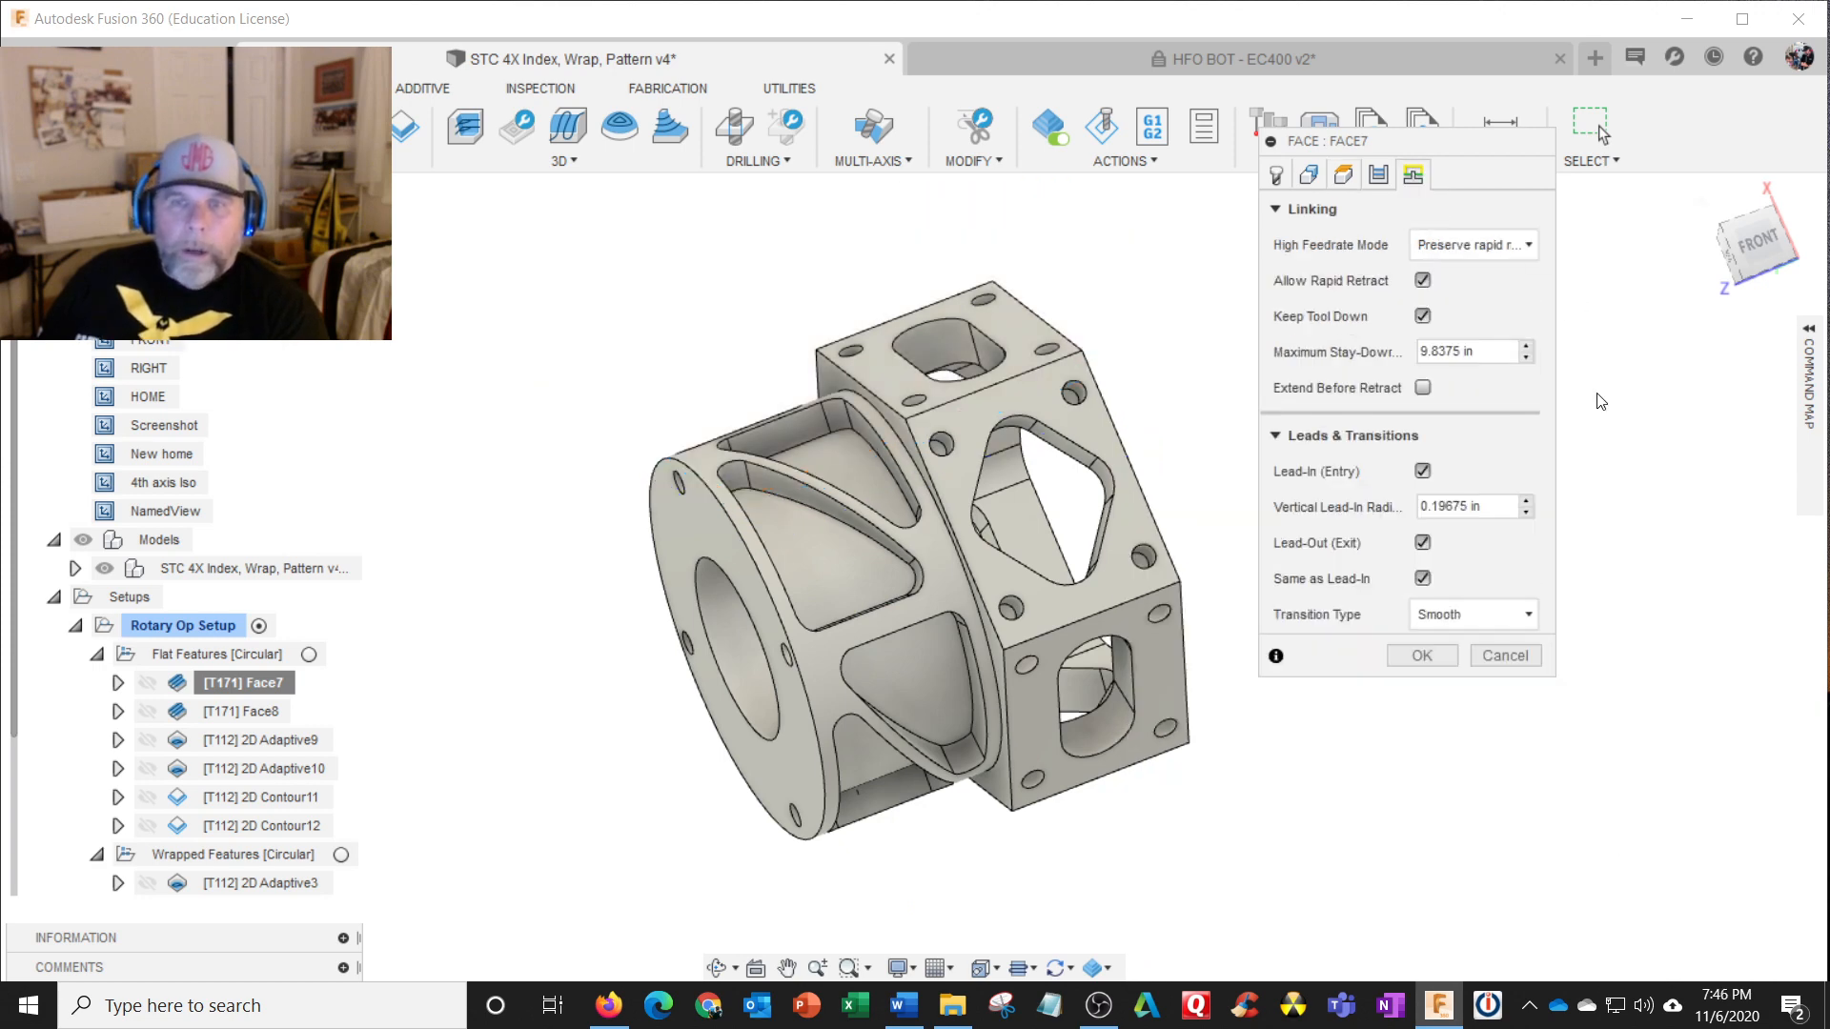
left_click(1456, 651)
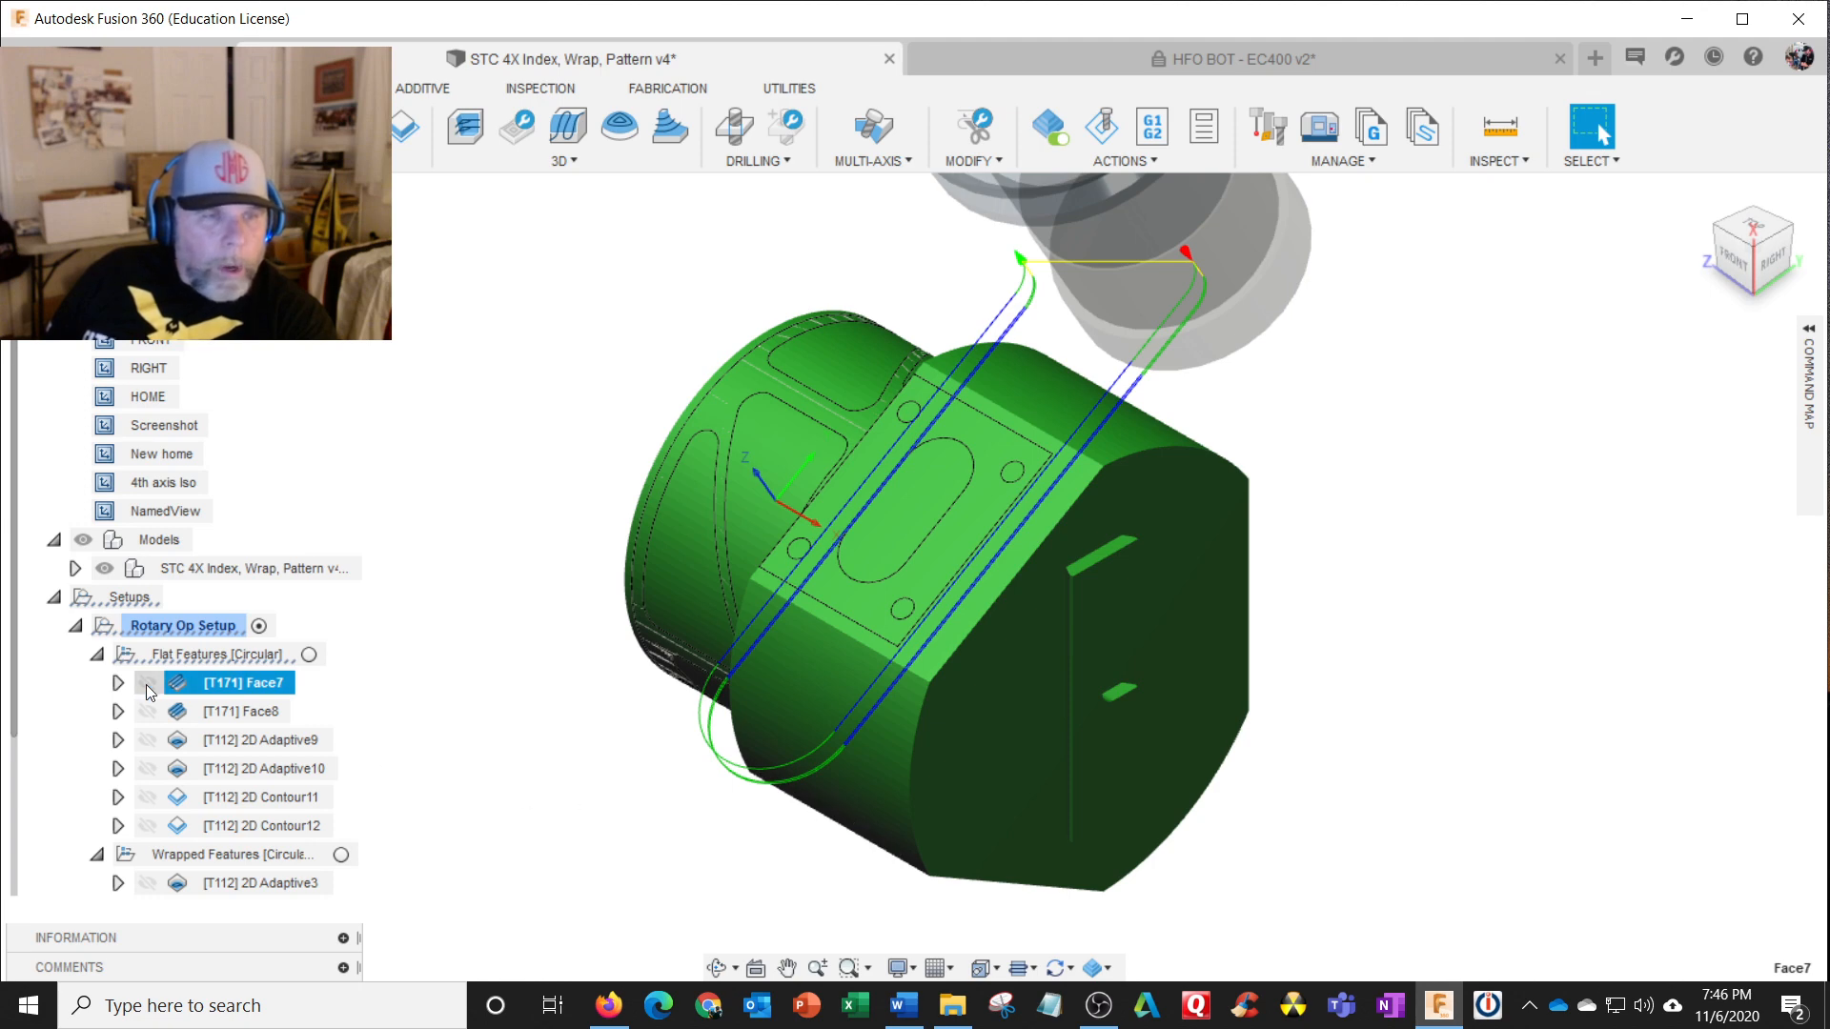
Step: Preview the Wrapped Features [Circular] toolpaths on the part
scroll(425, 695, "up", 3)
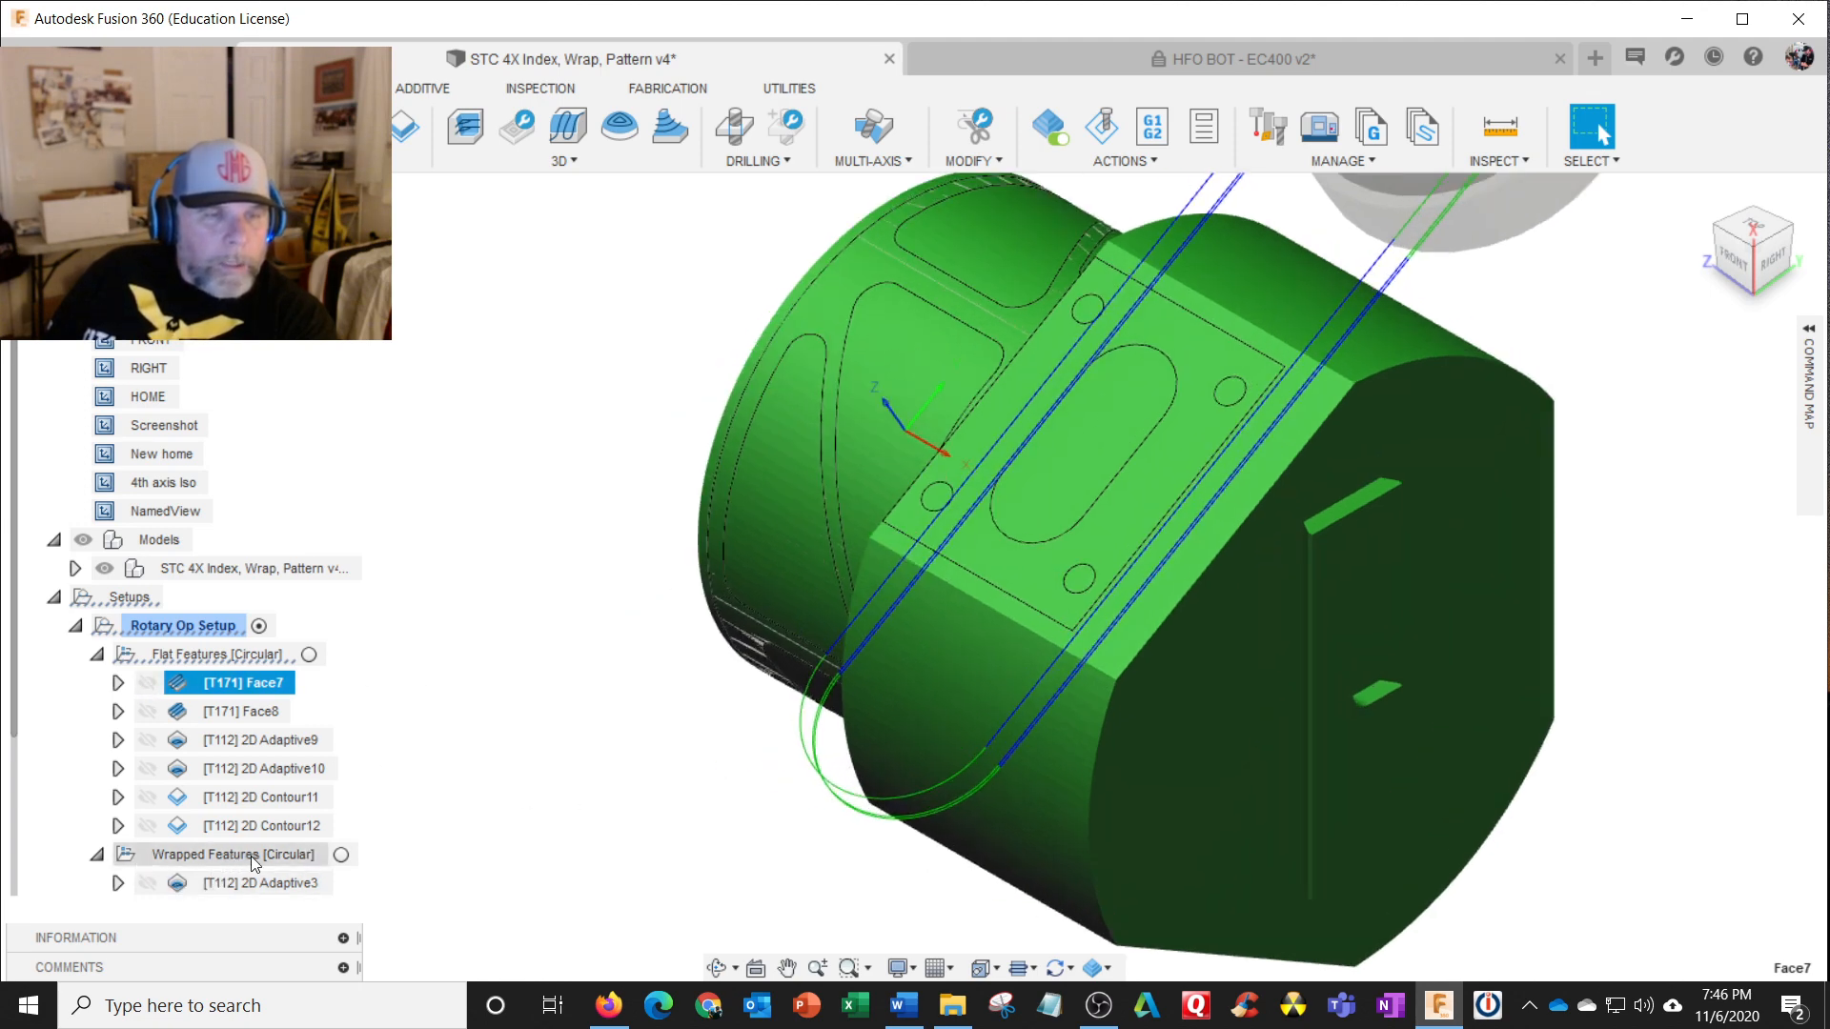
left_click(305, 864)
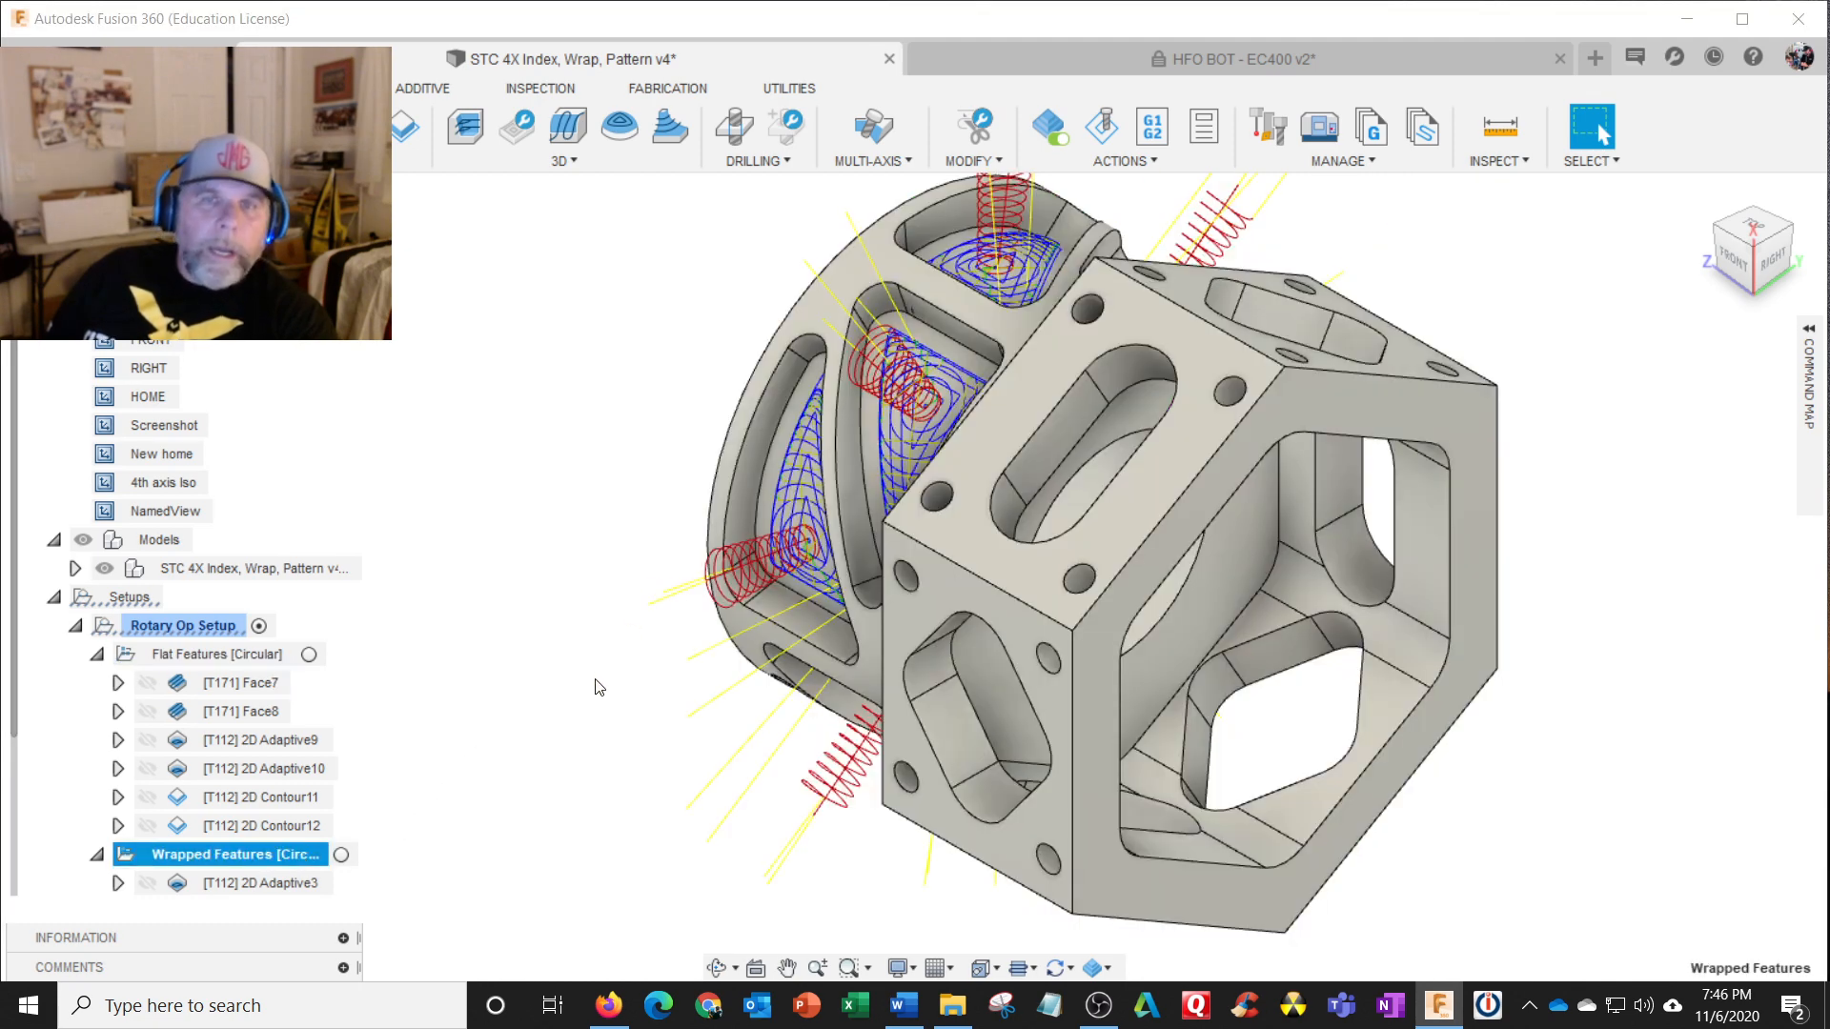
middle_click_drag(599, 687, 530, 656, "shift")
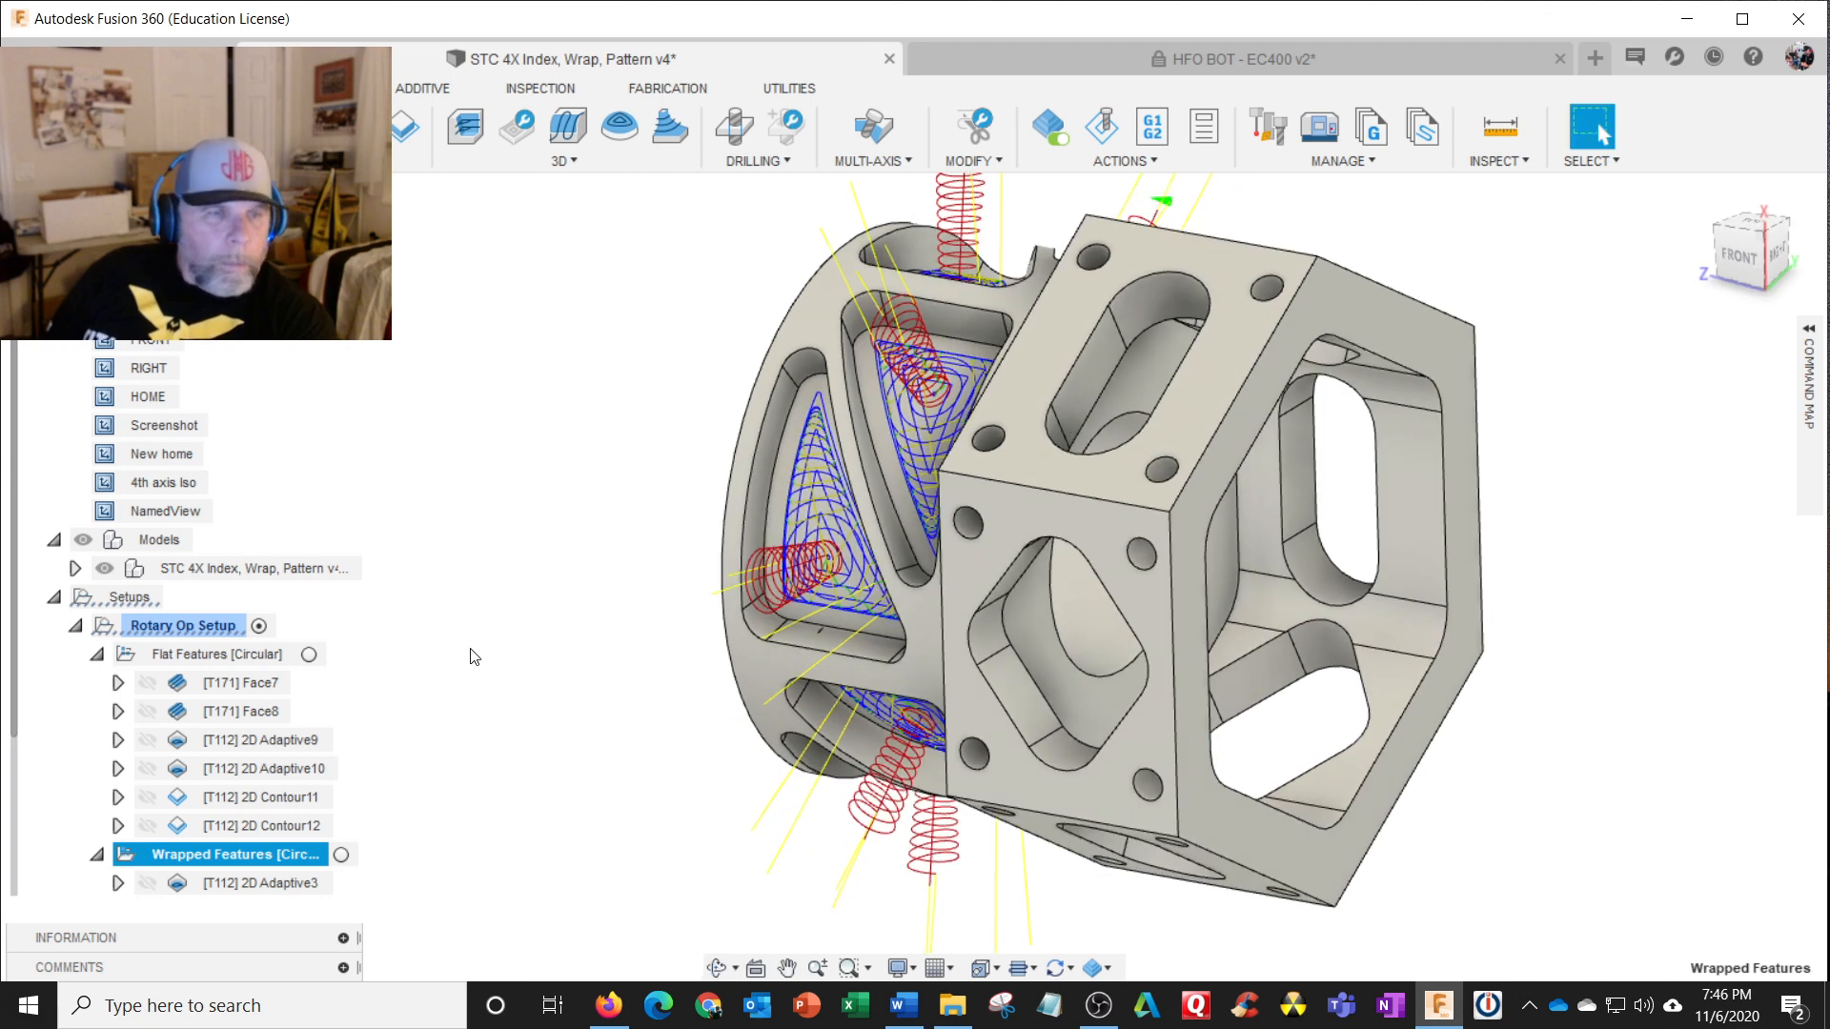
Step: Turn on the visibility of the Face7 and Face8 toolpaths so both are displayed on the part
left_click(148, 683)
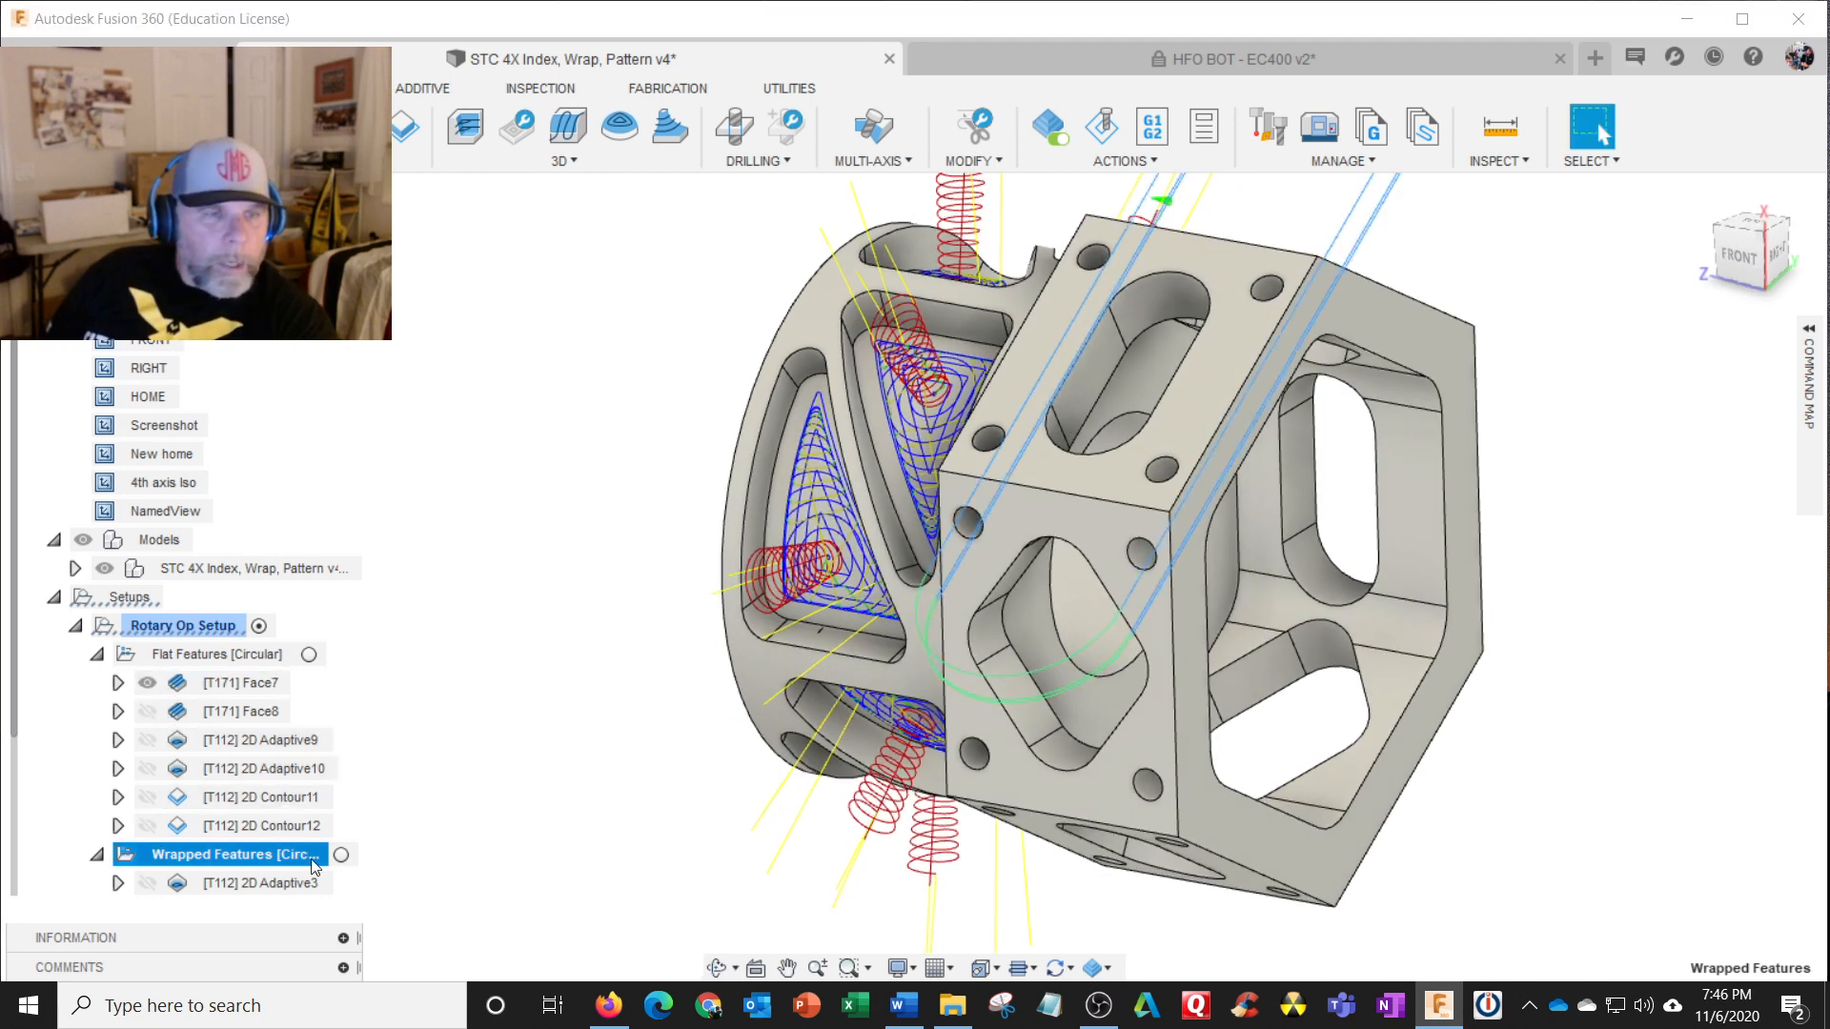
left_click(453, 831)
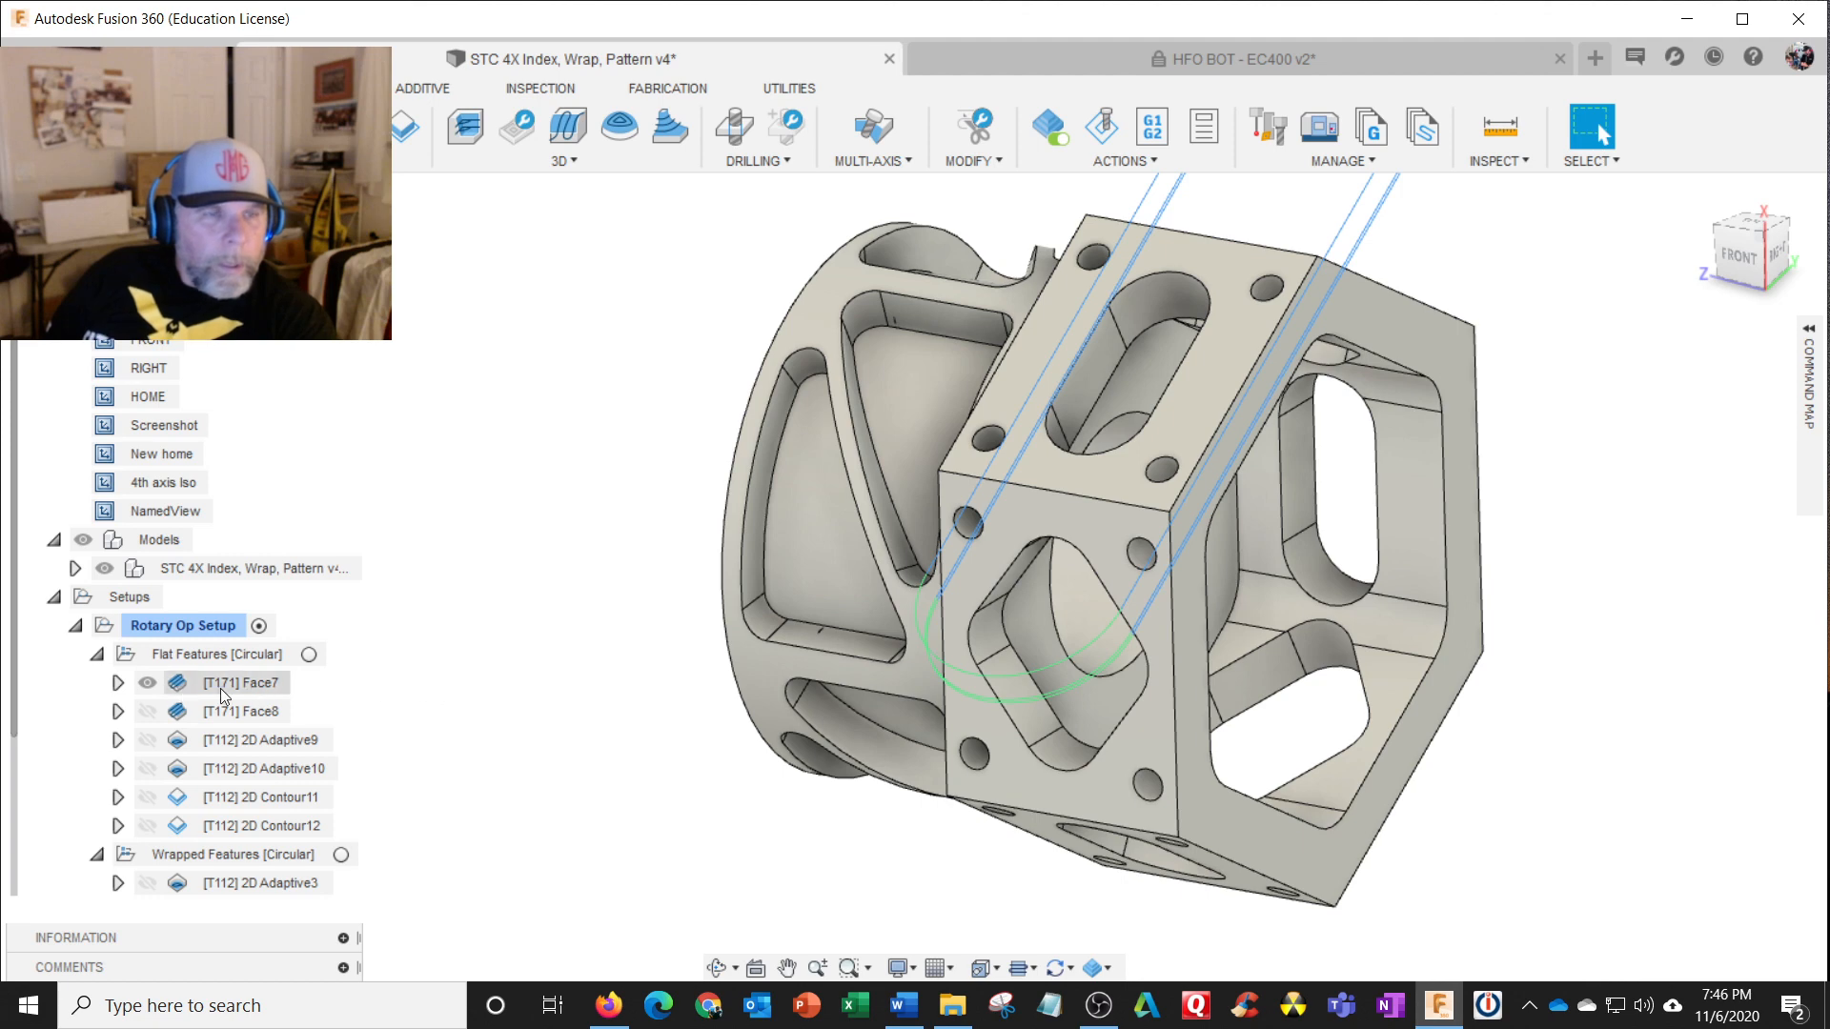
scroll(736, 648, "up", 2)
scroll(735, 650, "down", 5)
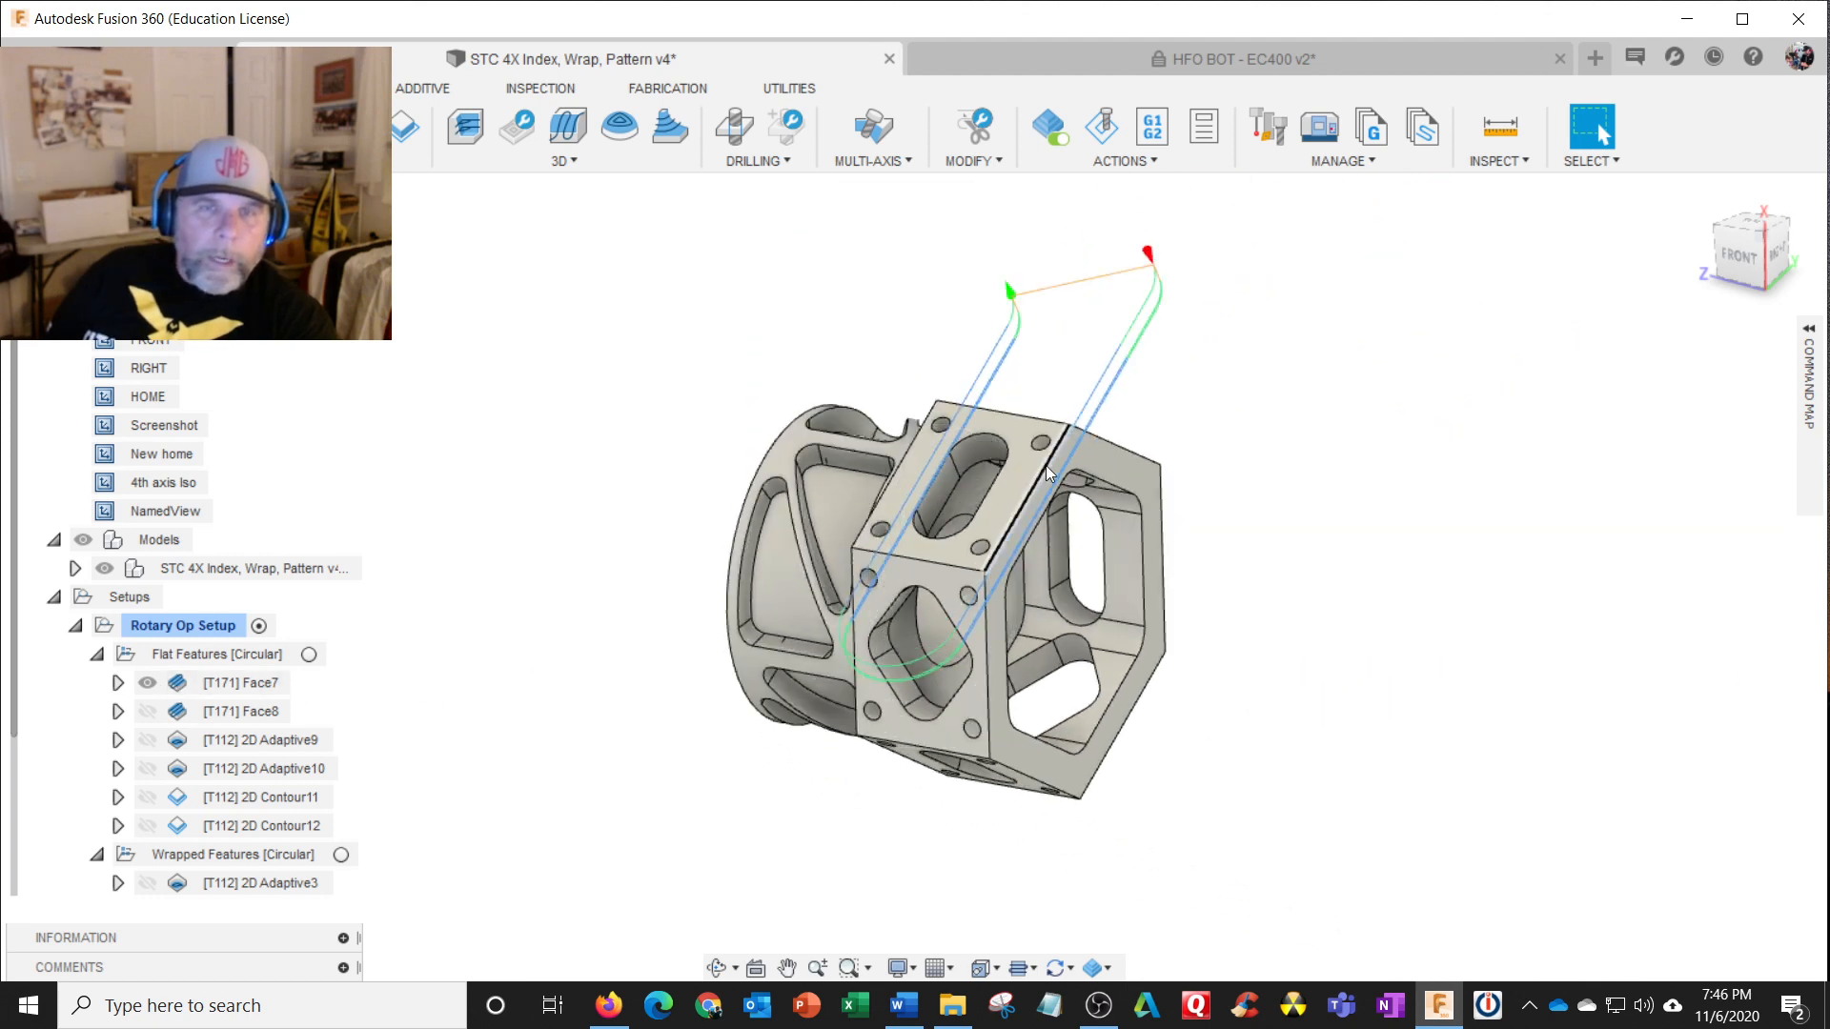
left_click(158, 713)
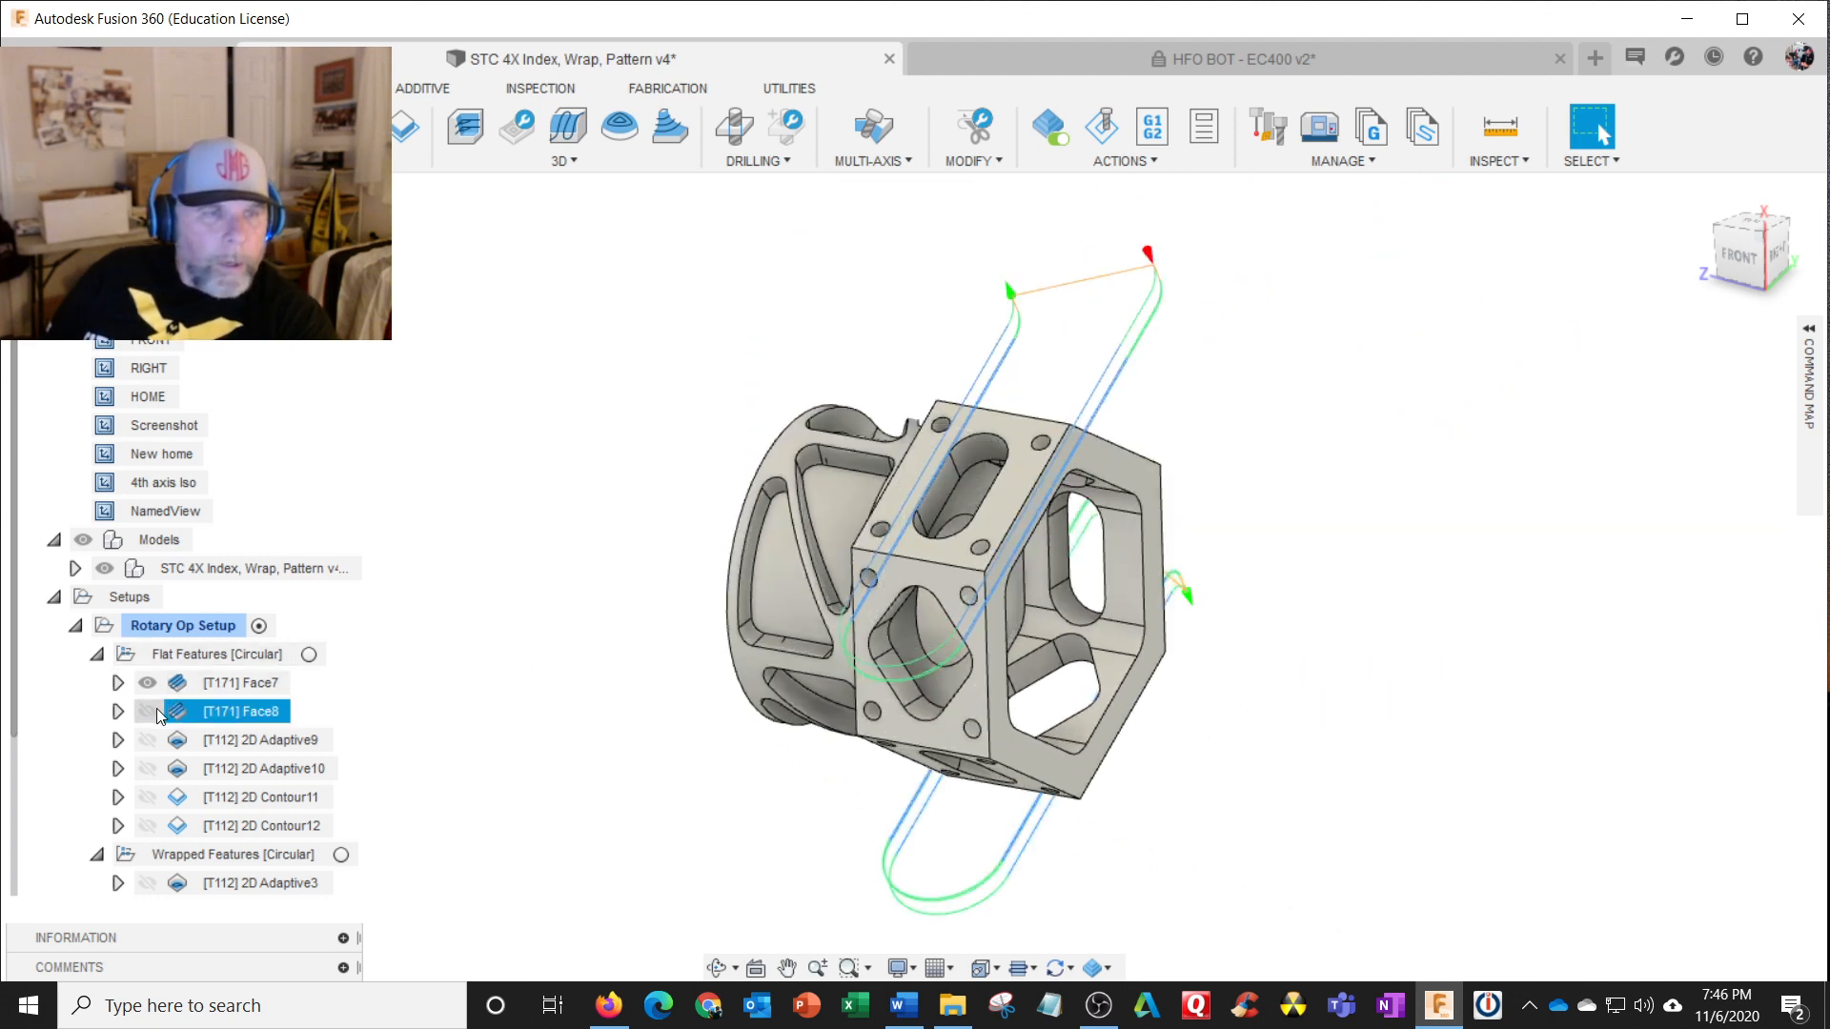
left_click(156, 709)
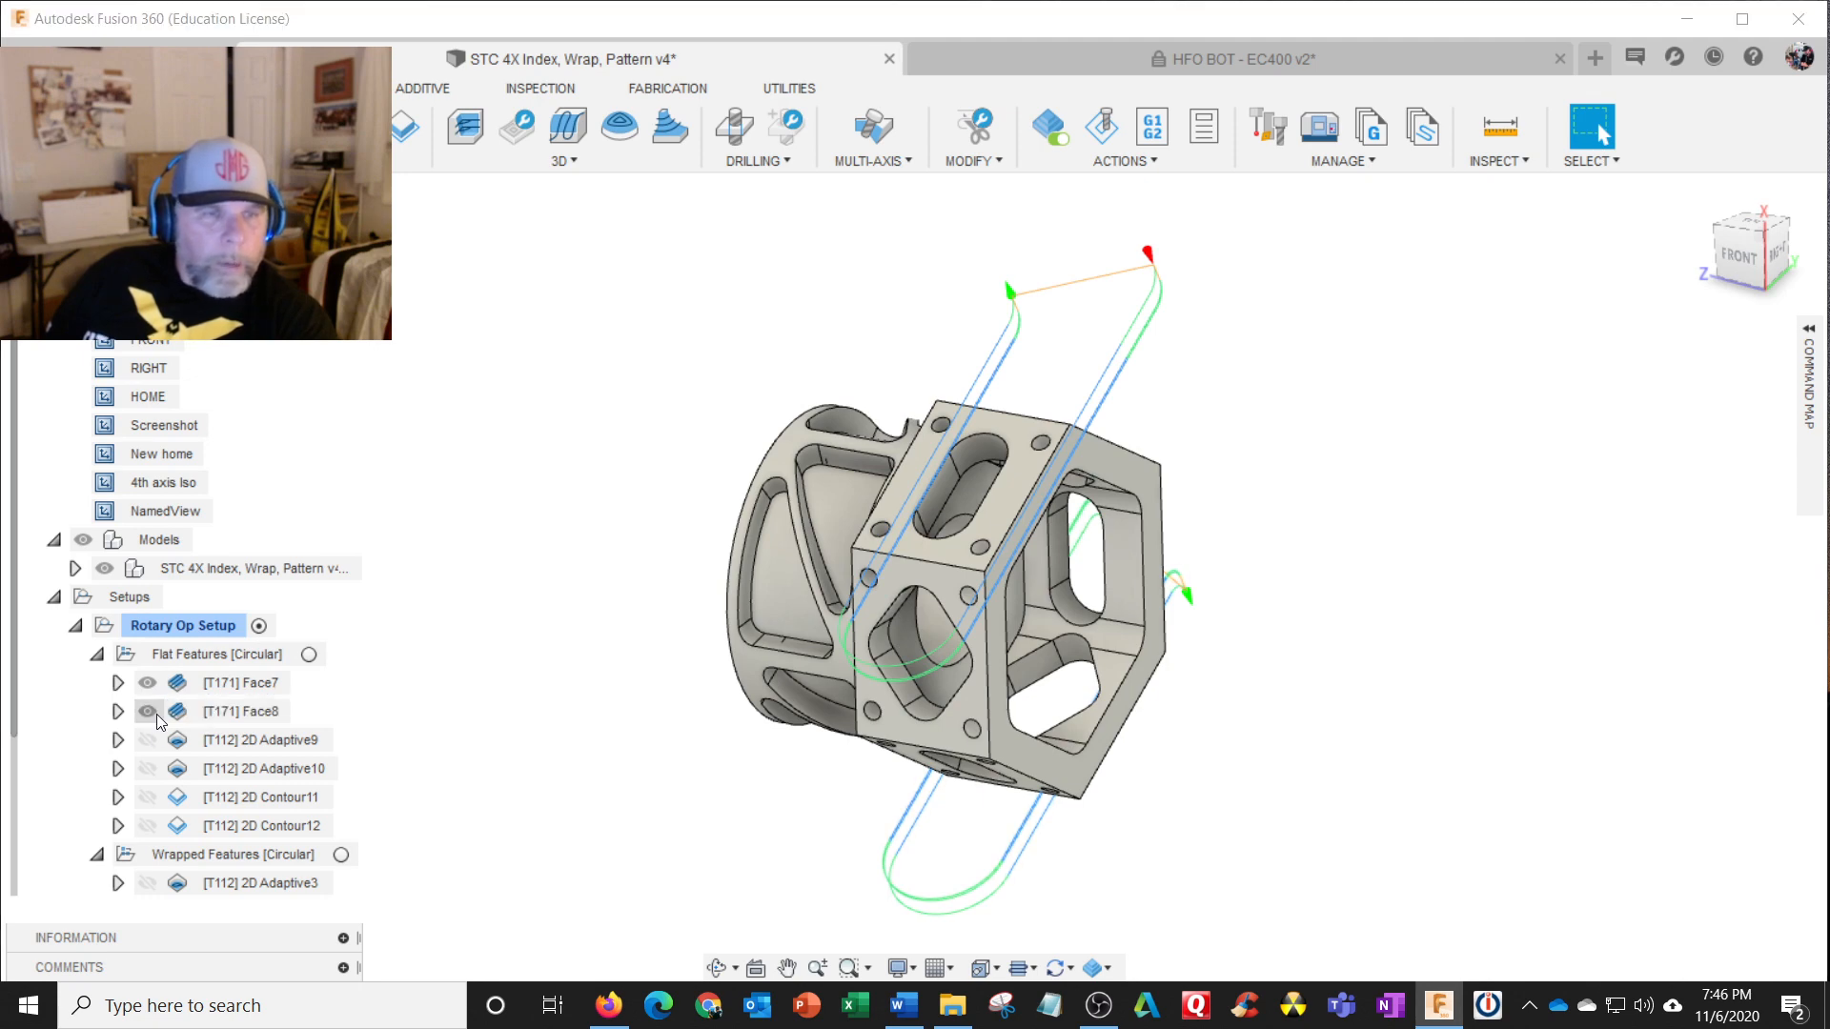
Step: Show the 2D Adaptive9 toolpath on the part and hide it again
left_click(146, 743)
left_click(145, 743)
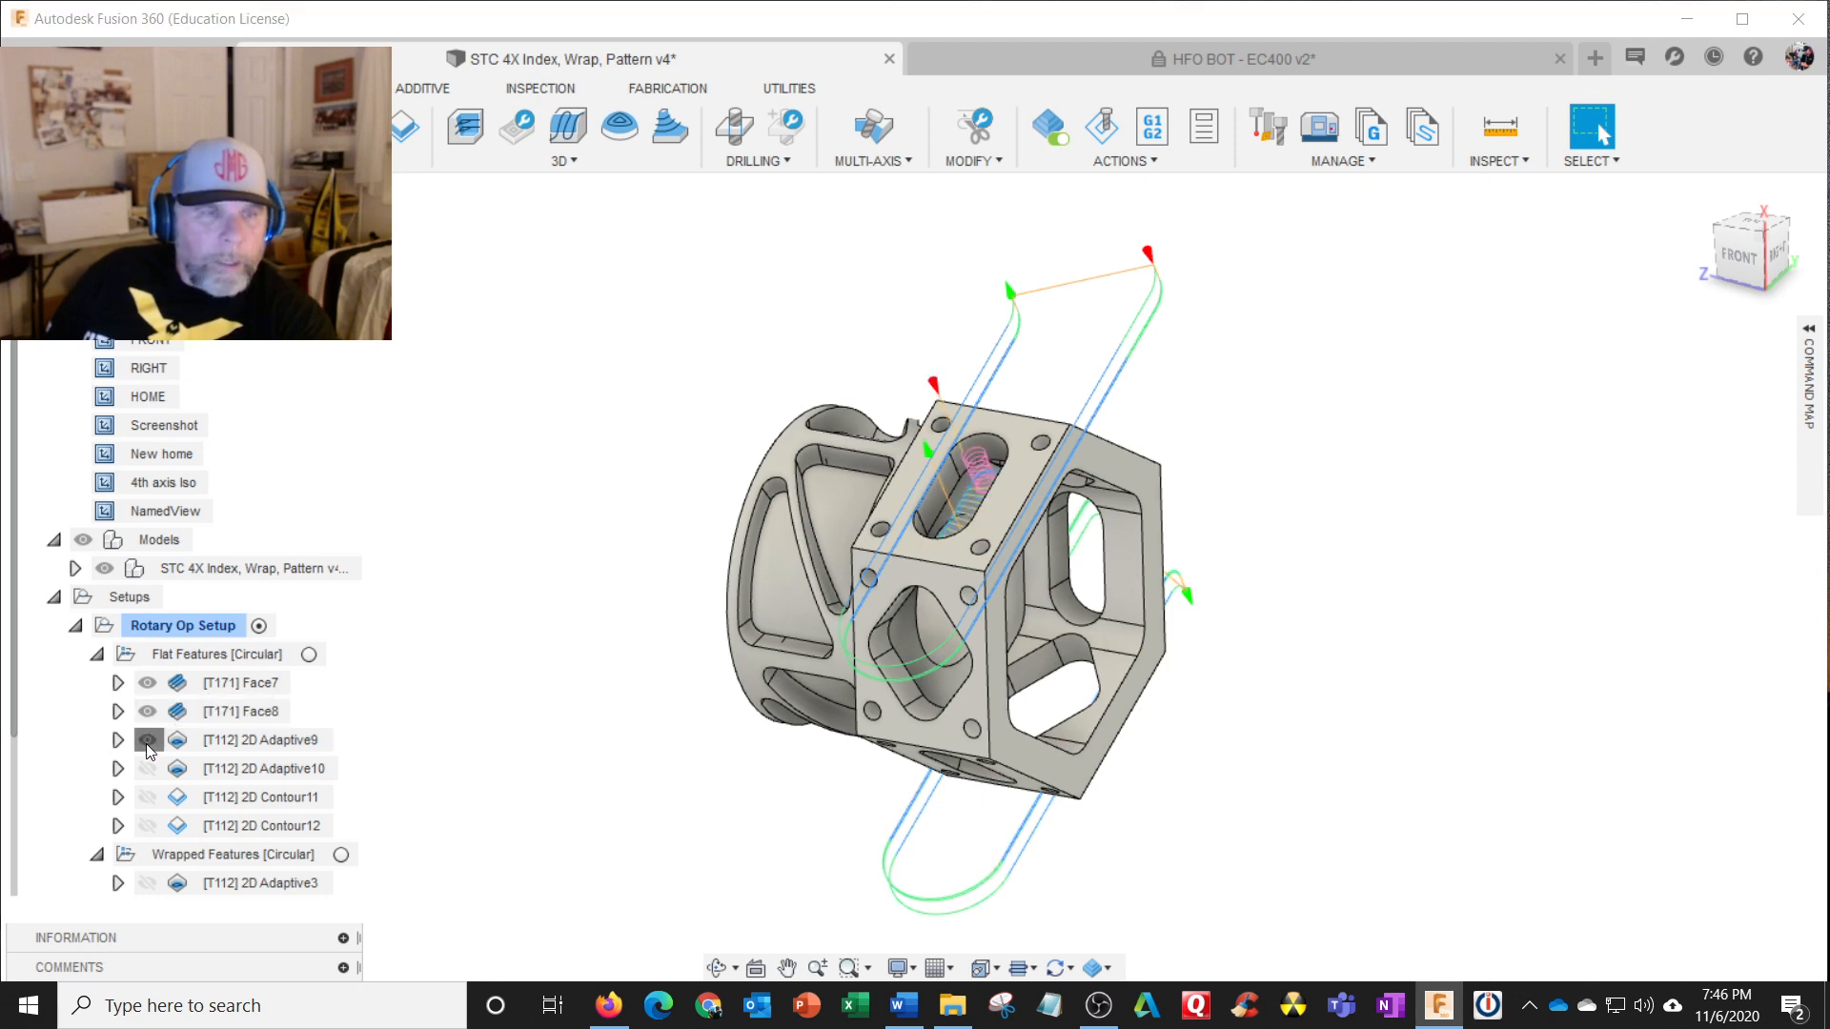
left_click(146, 742)
Step: Expand the STC 4X Index, Wrap, Pattern model to look through its components, and collapse it again
scroll(174, 729, "down", 3)
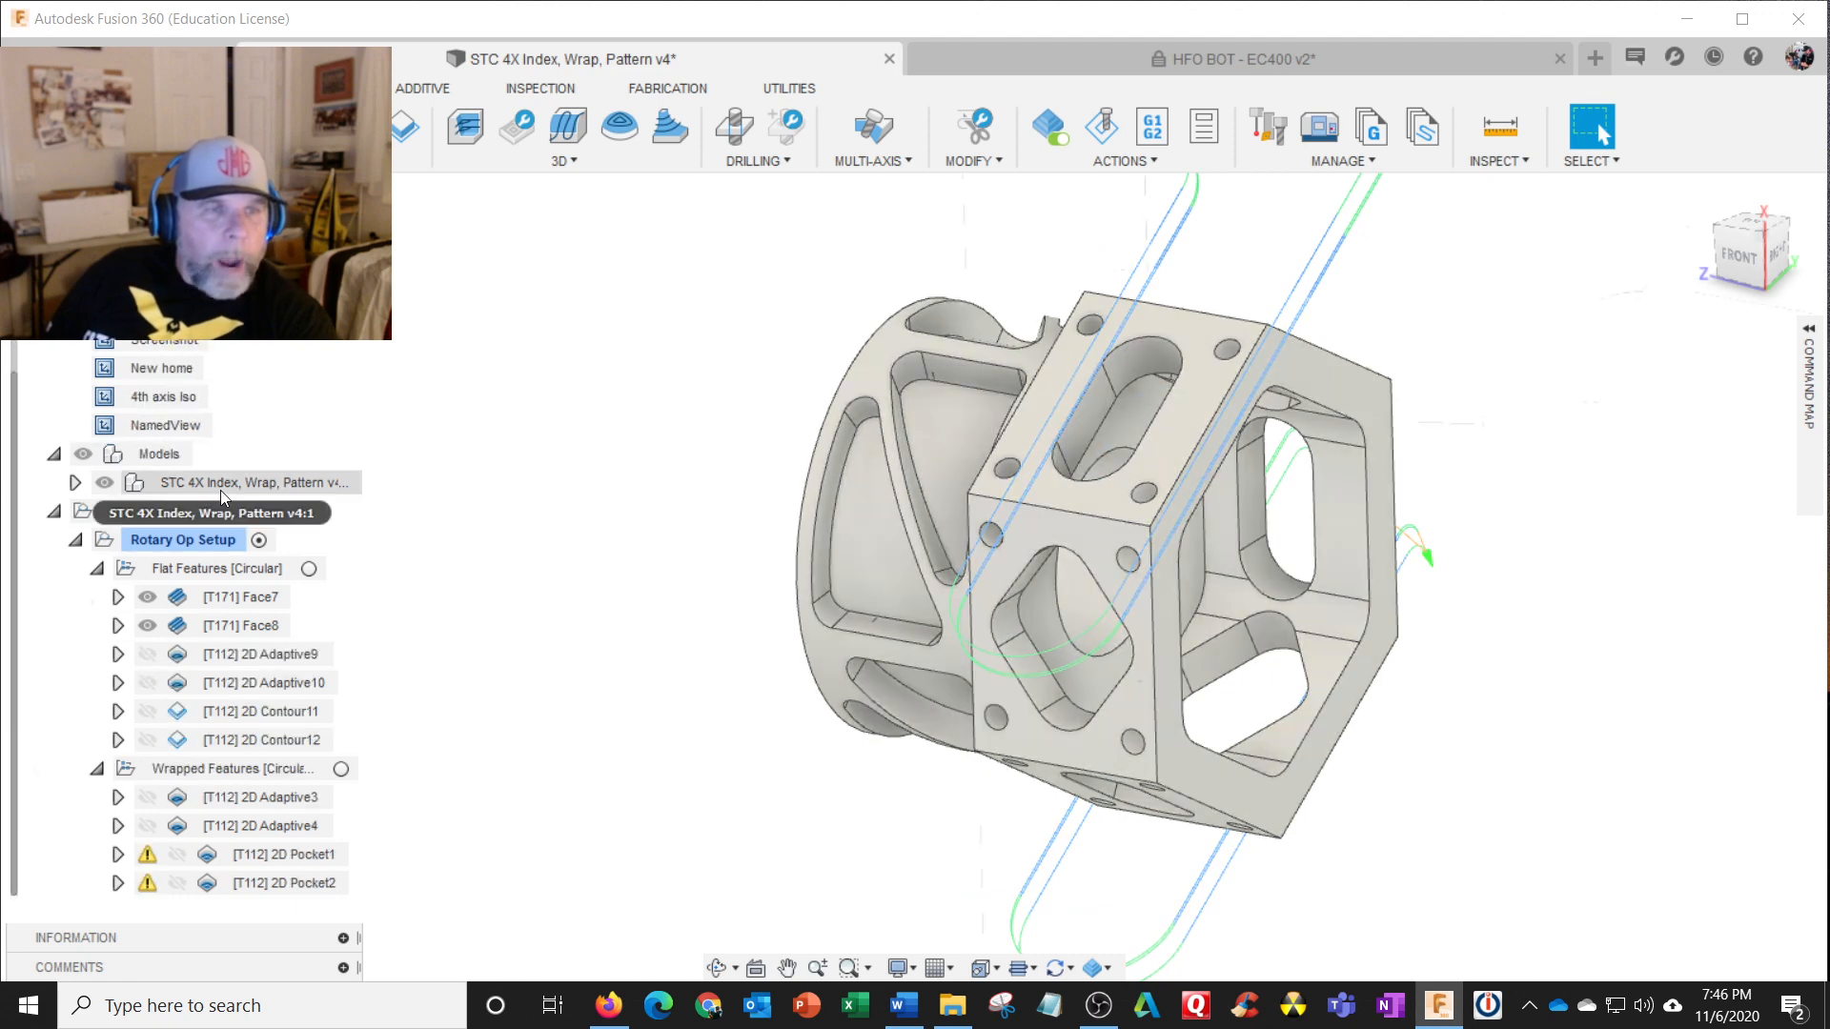
left_click(74, 482)
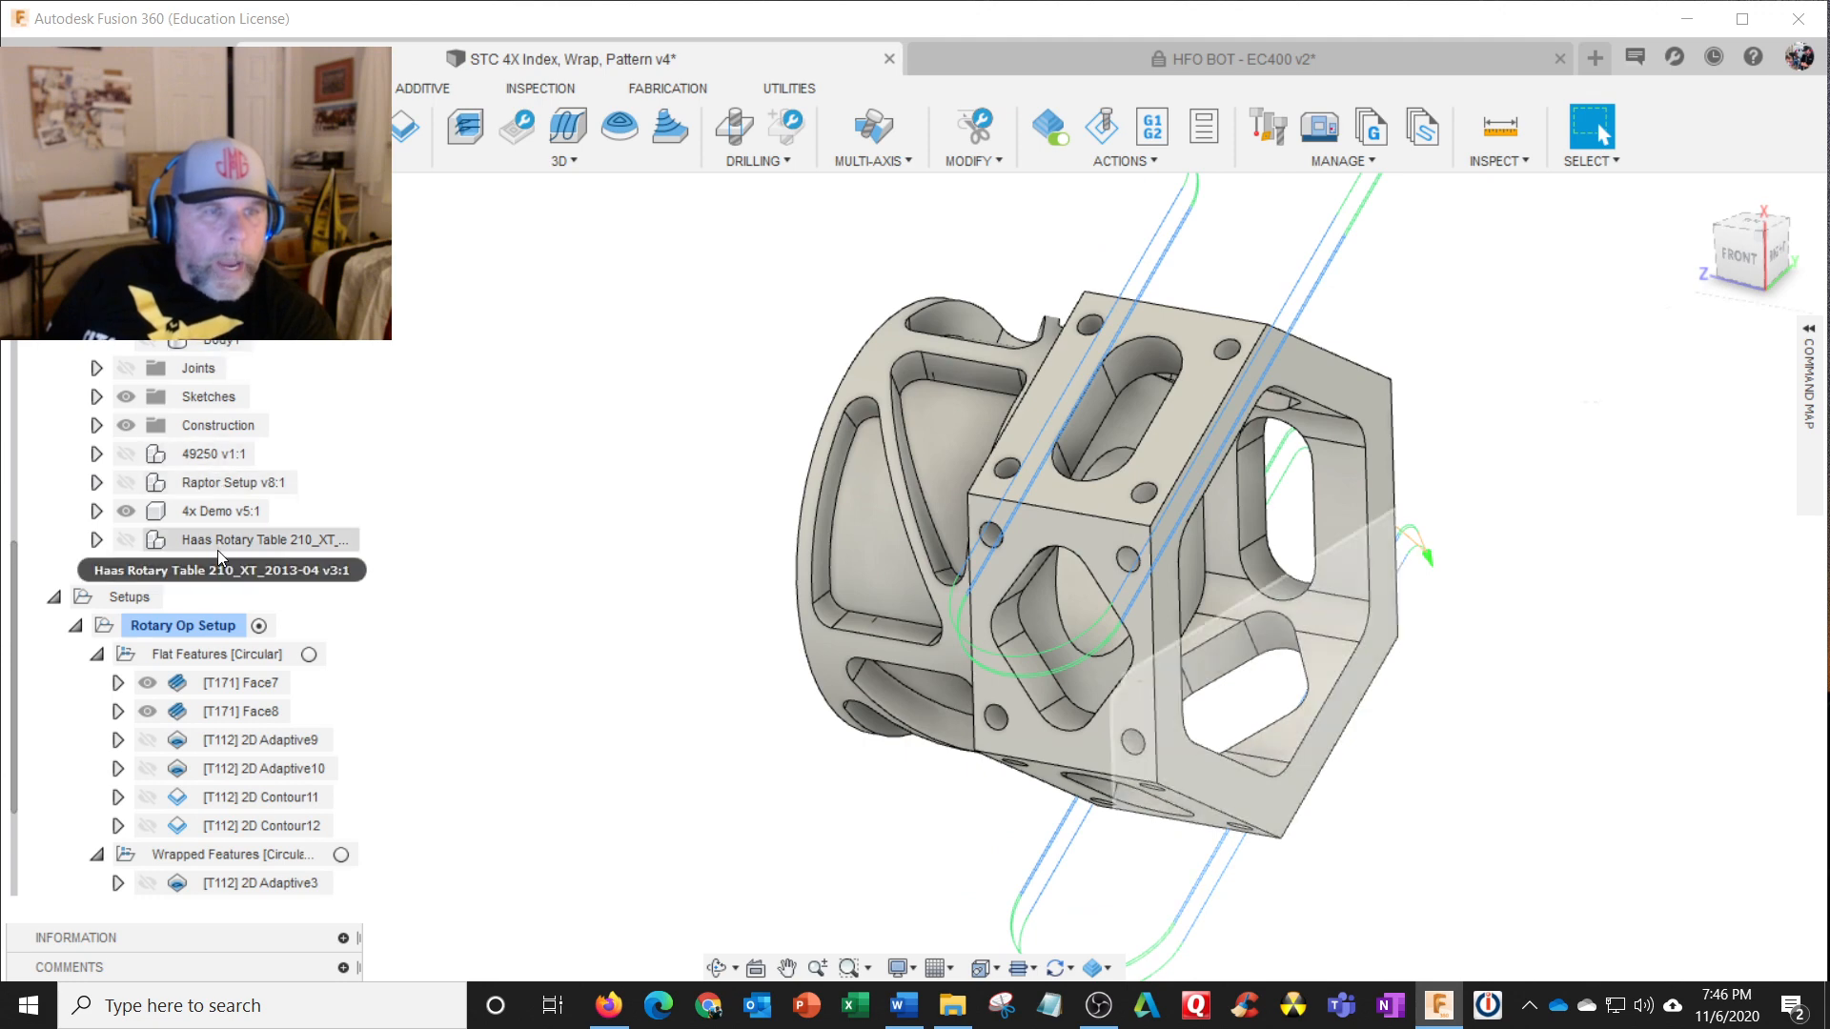
left_click(74, 254)
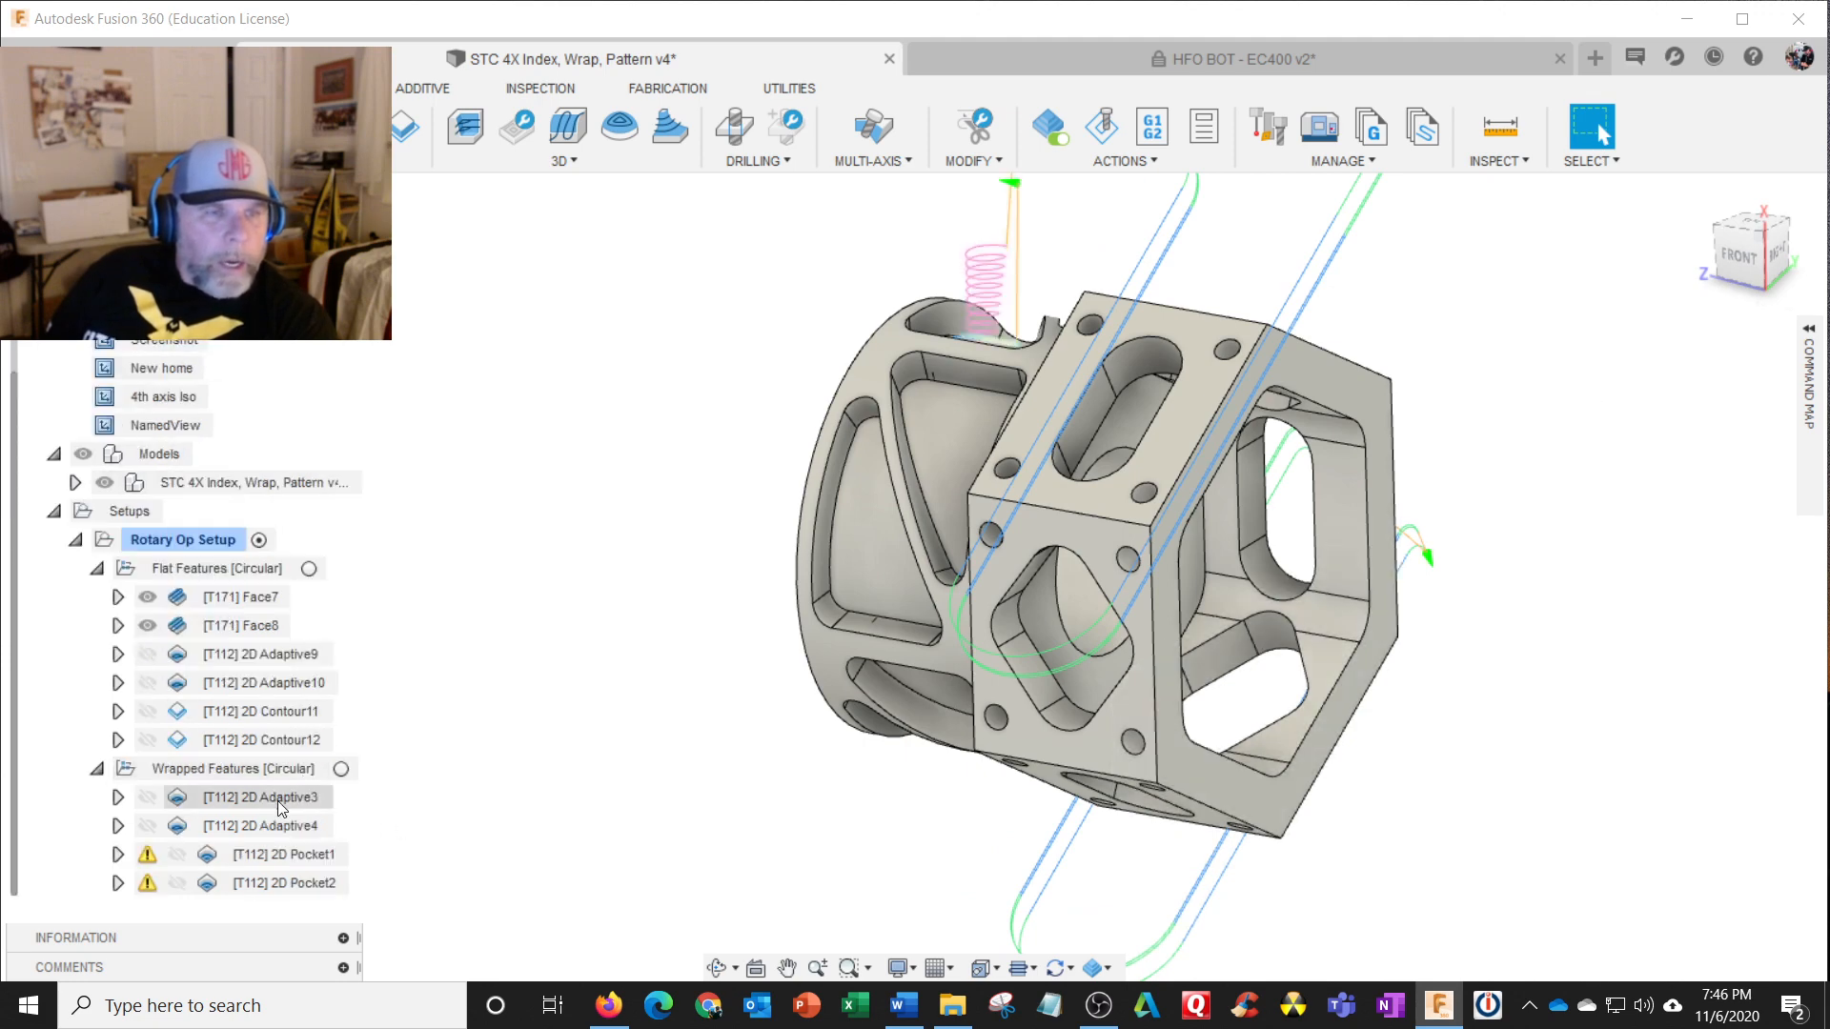
scroll(277, 801, "up", 2)
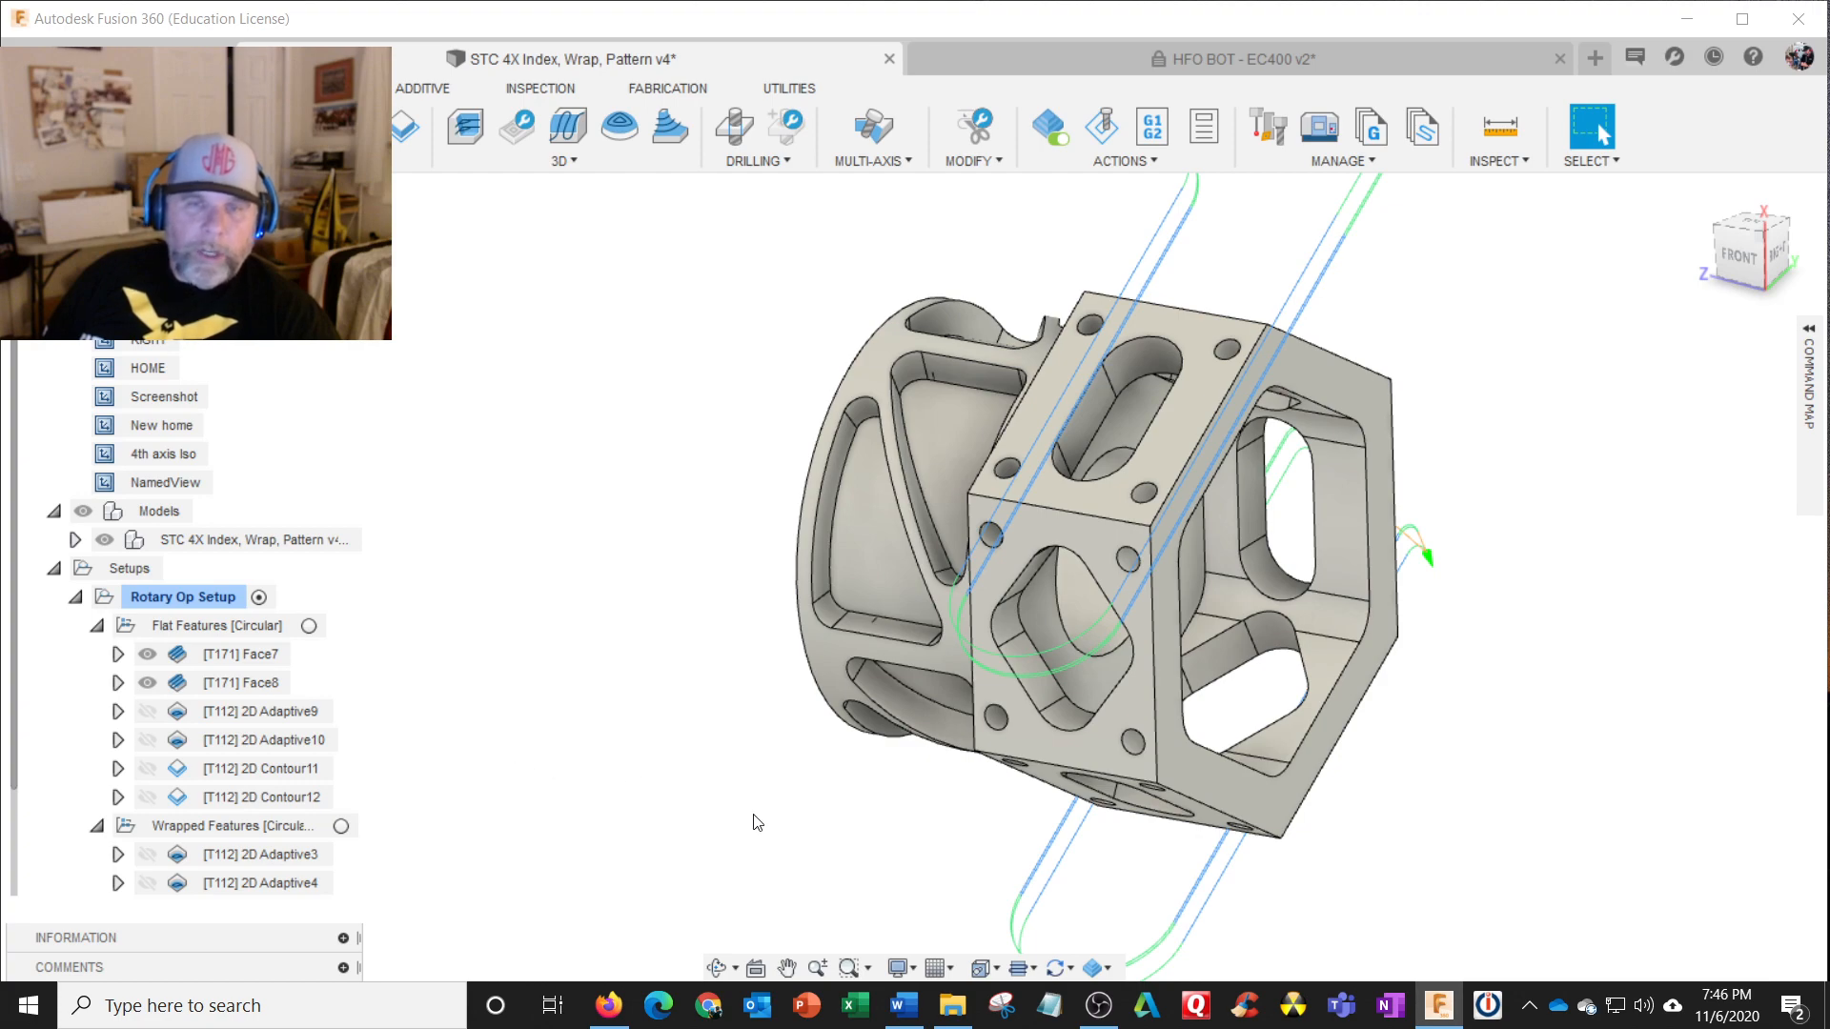
middle_click_drag(756, 822, 760, 765, "shift")
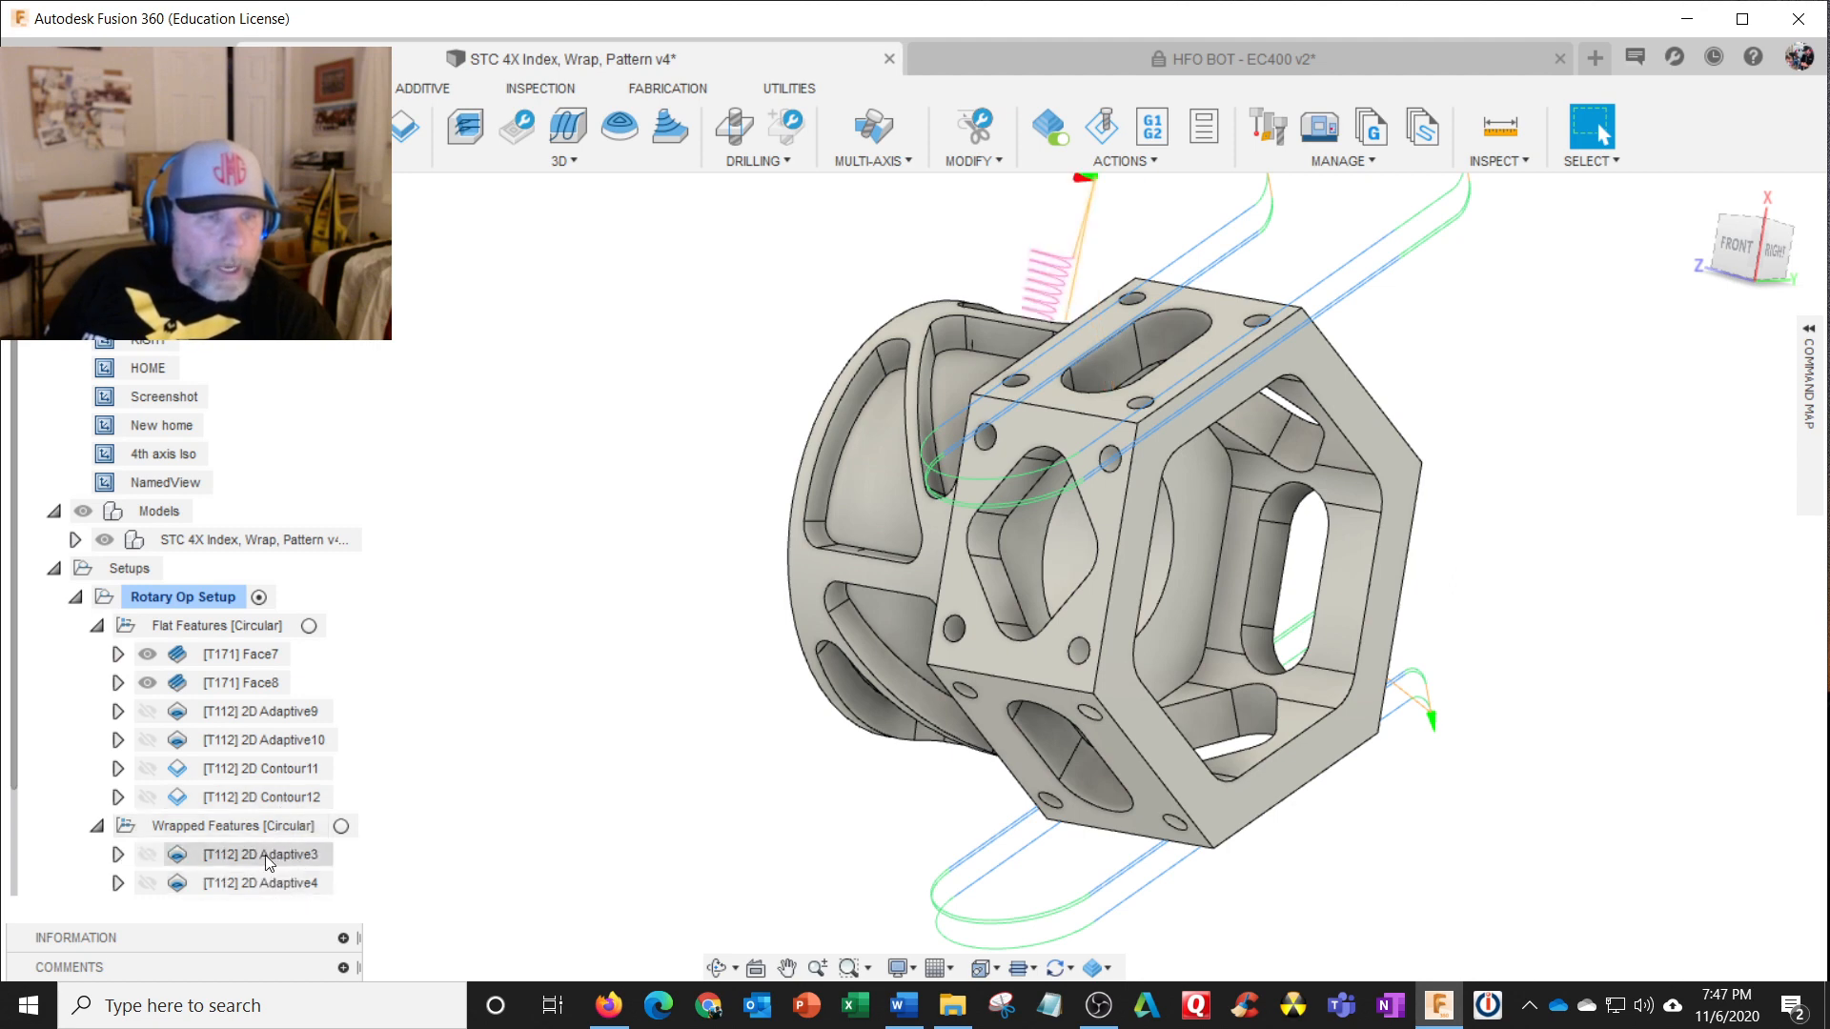
Step: Collapse the Wrapped Features and Flat Features pattern folders, leaving Rotary Op Setup expanded
left_click(97, 826)
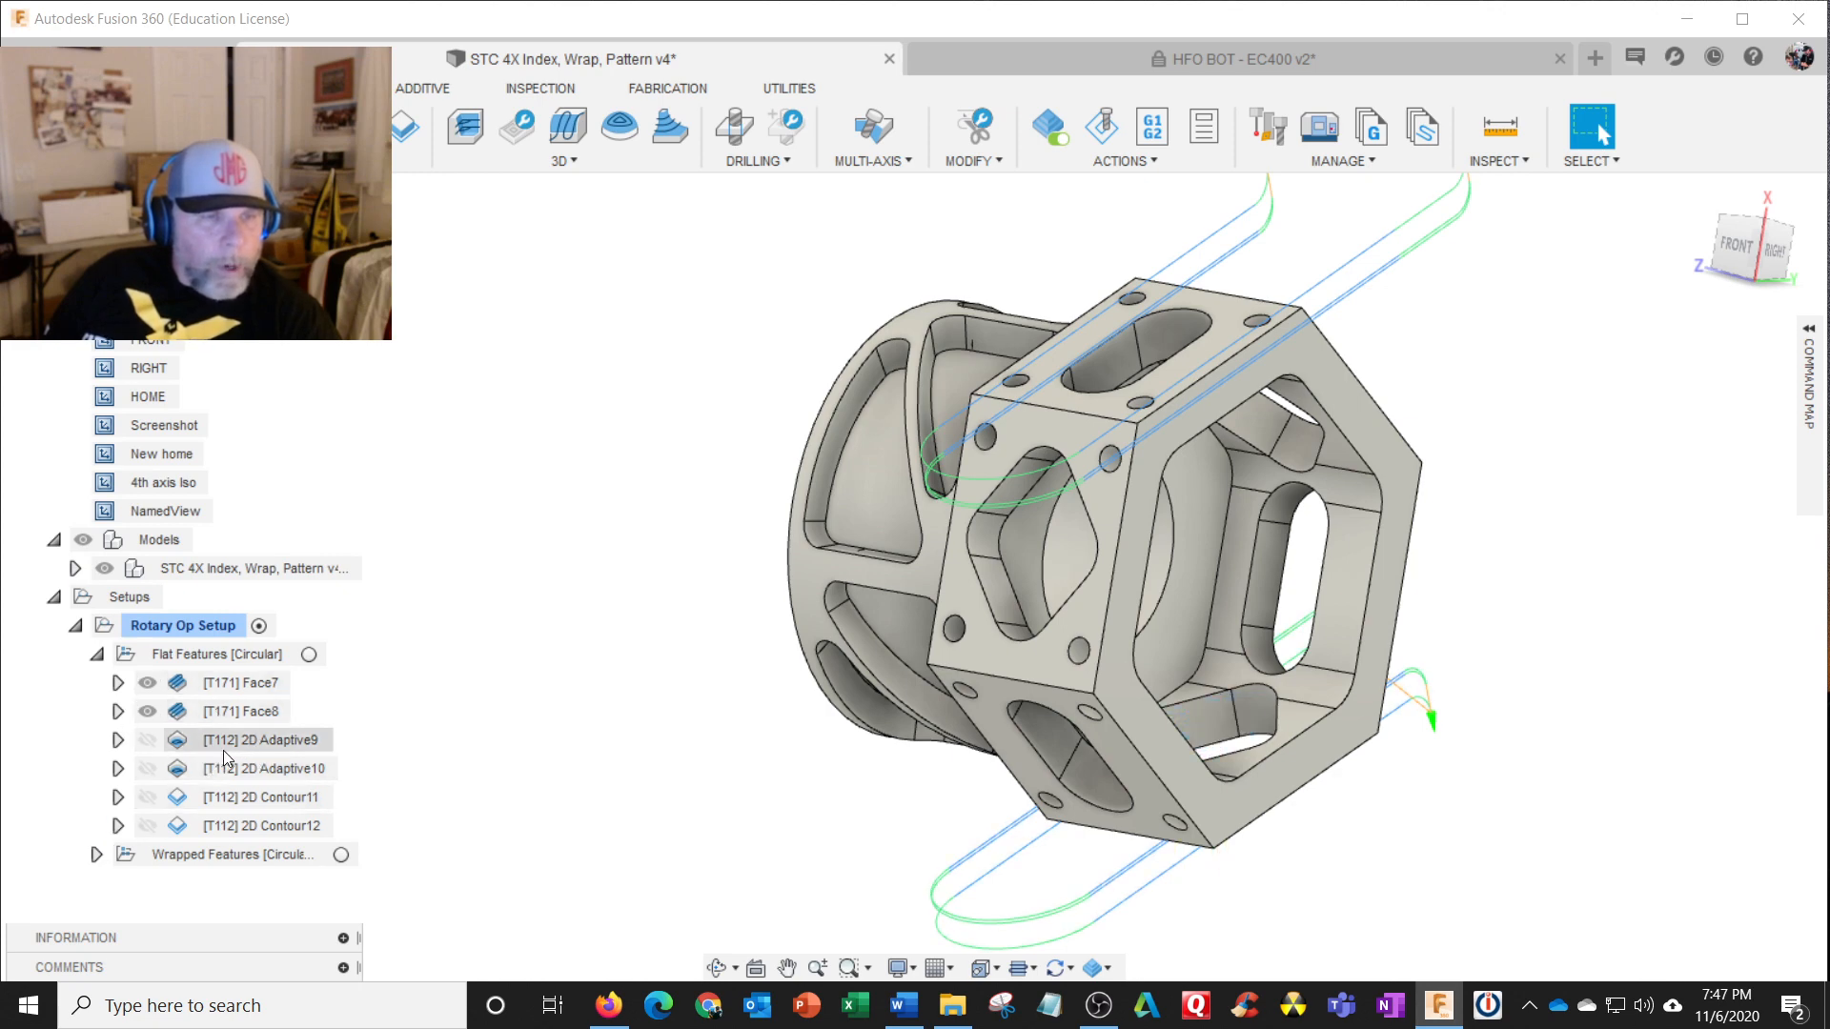
left_click(97, 654)
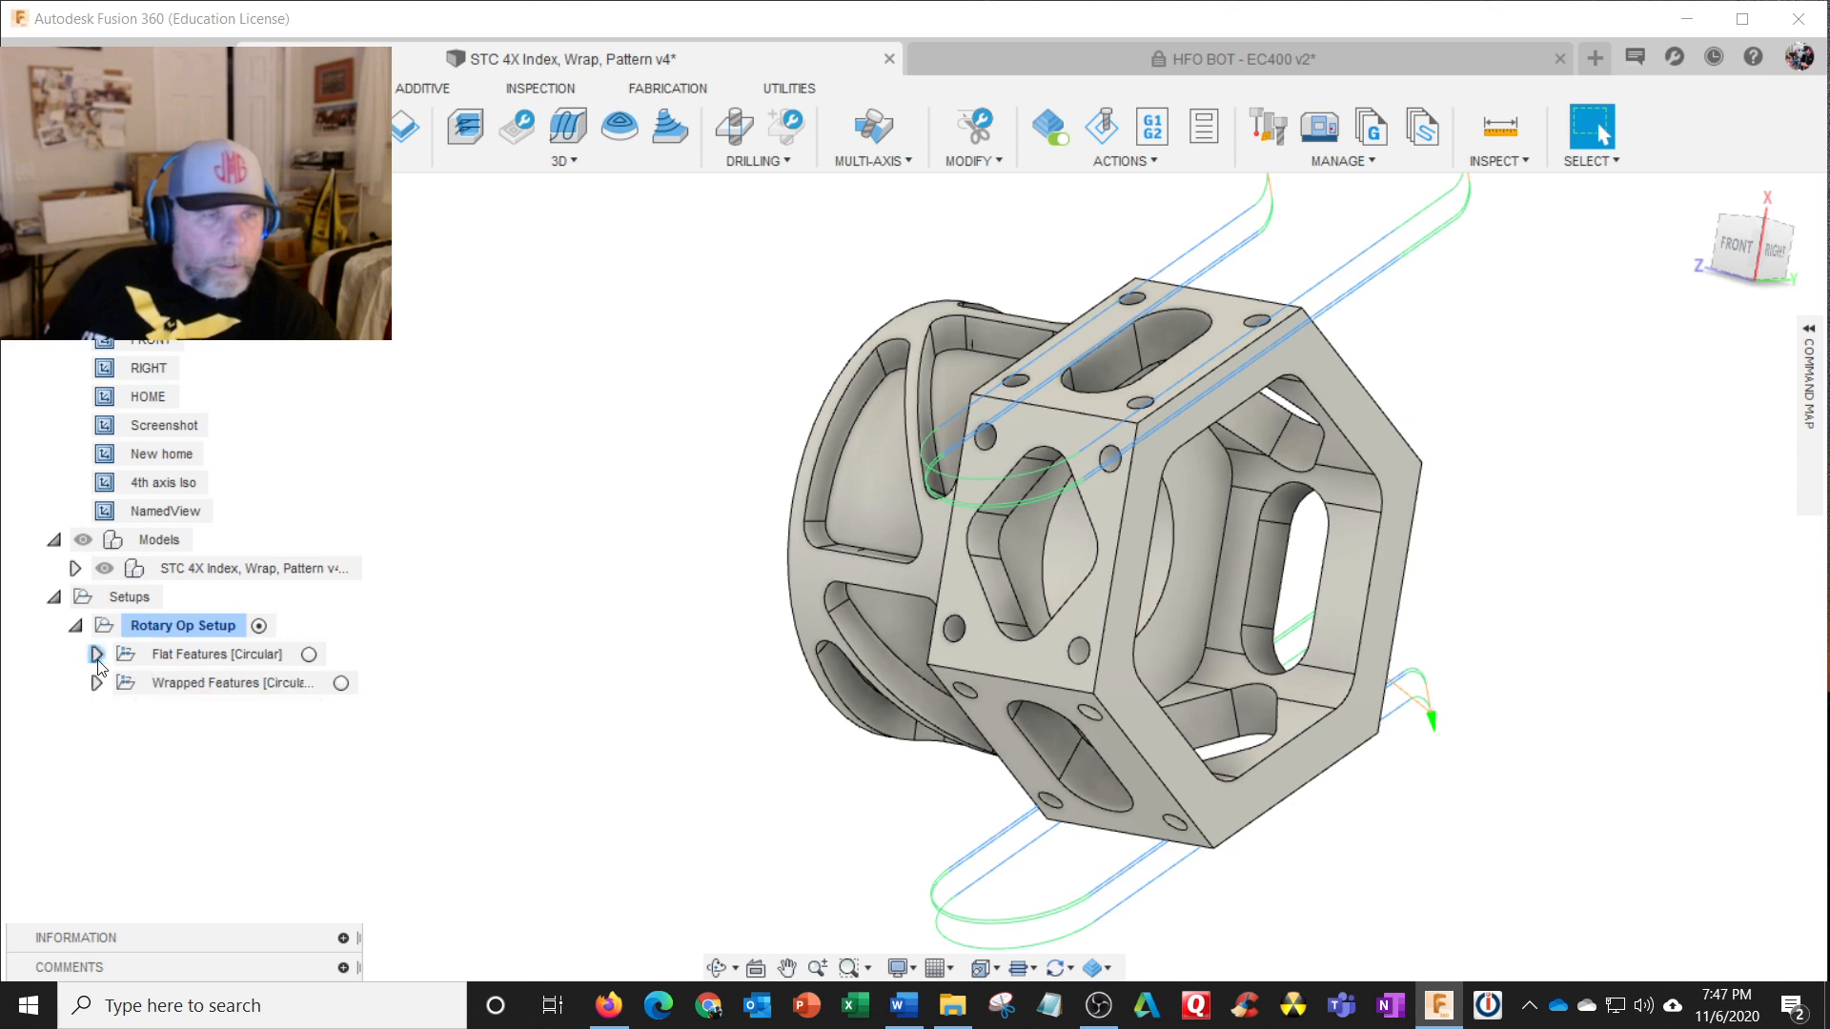
left_click(55, 597)
left_click(54, 597)
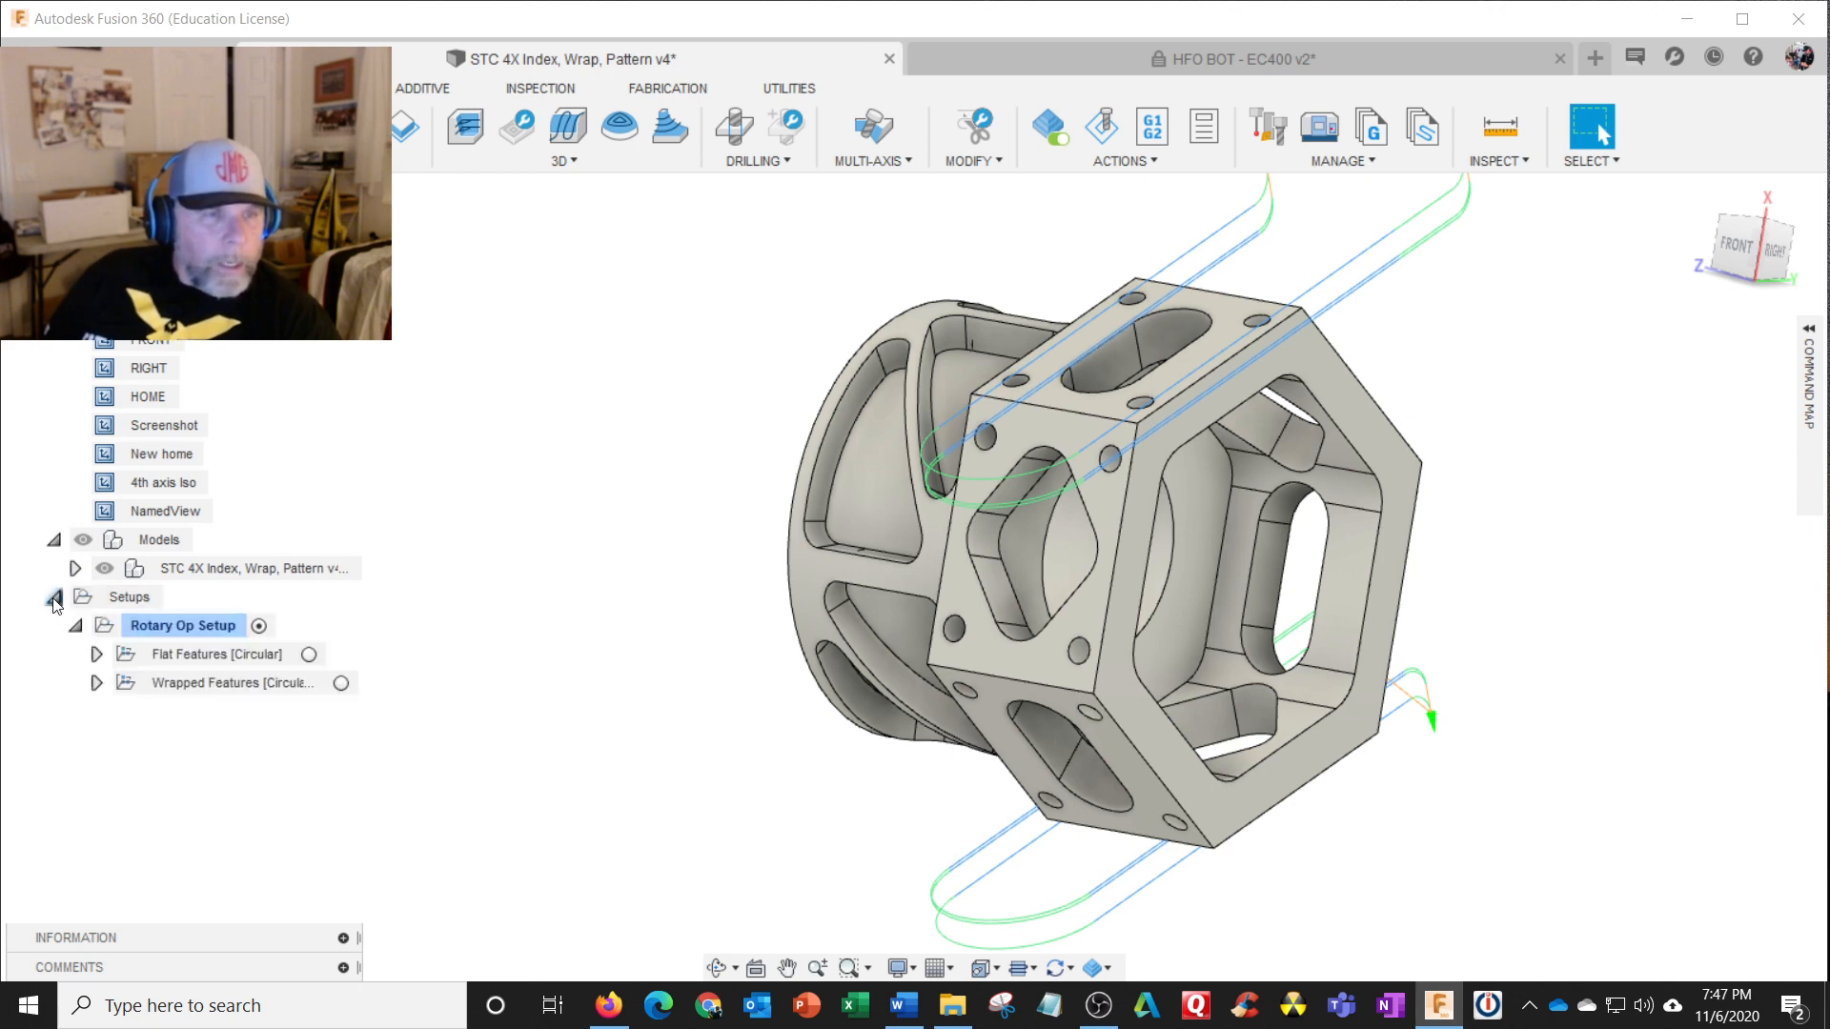
left_click(77, 626)
left_click(78, 626)
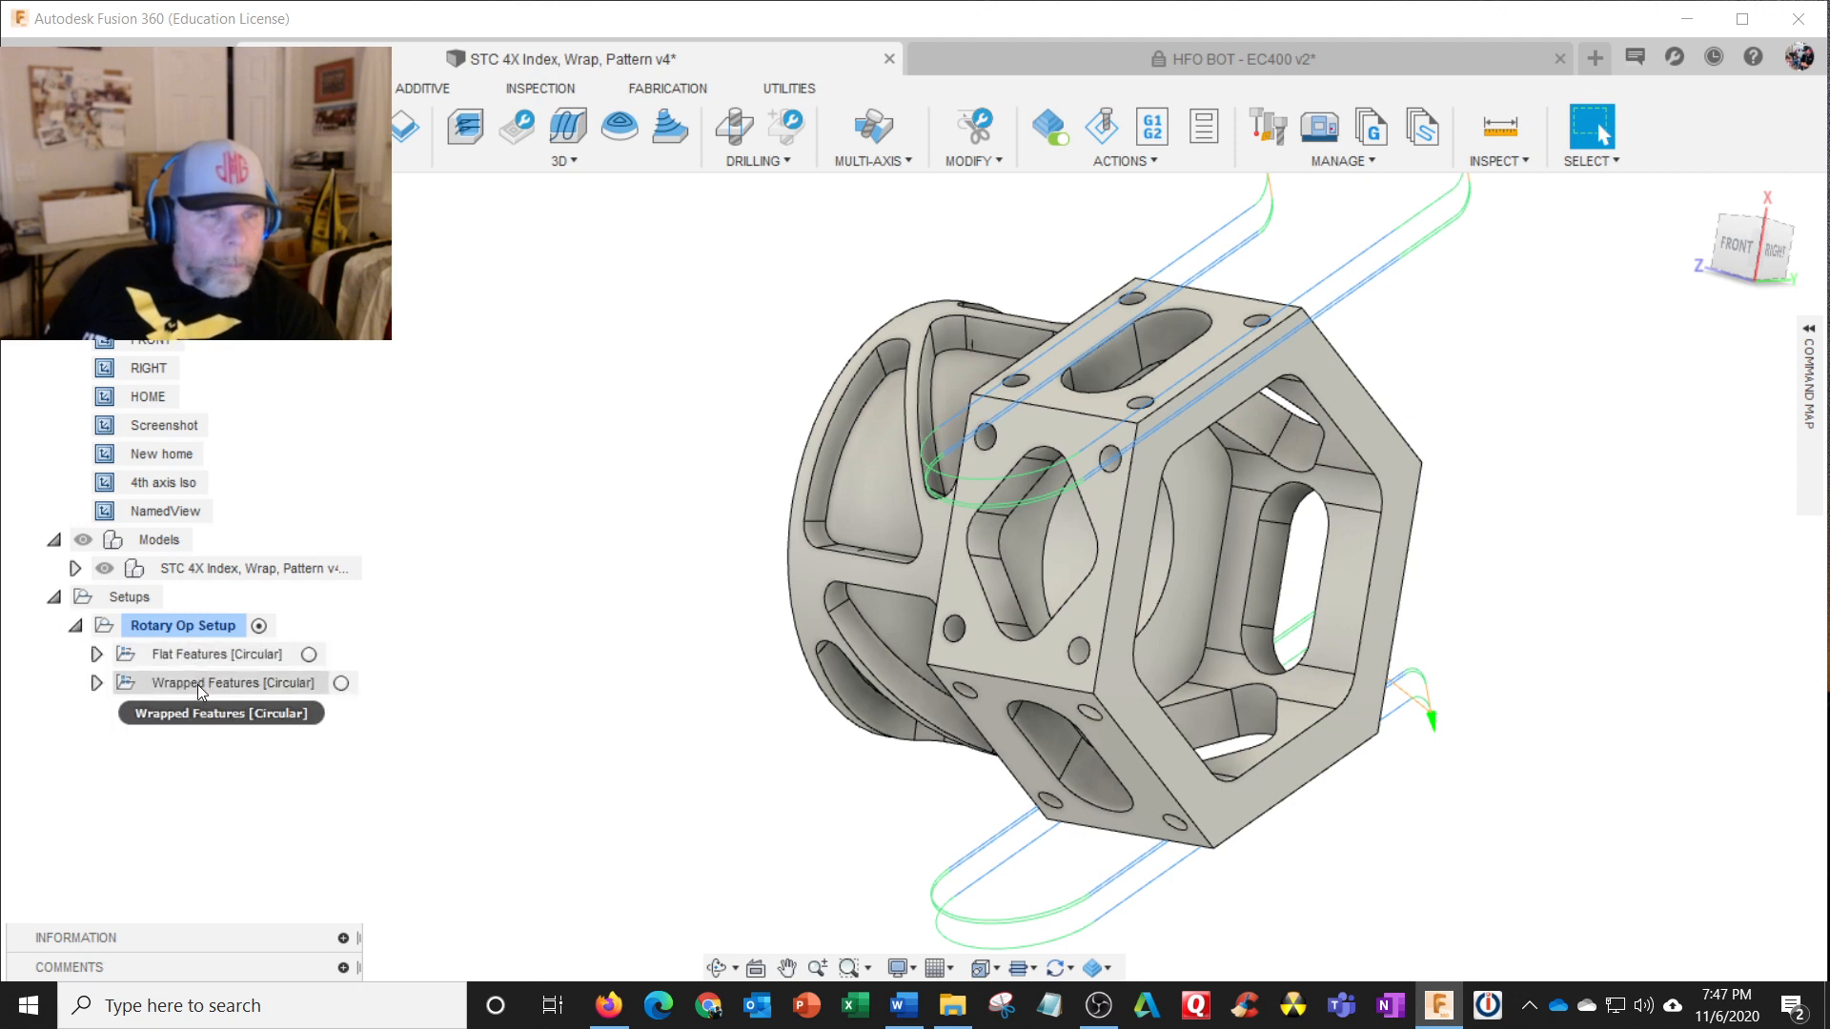
Step: Preview the Wrapped Features [Circular] toolpaths and examine from several angles how they follow the curved triangular pockets
left_click(229, 683)
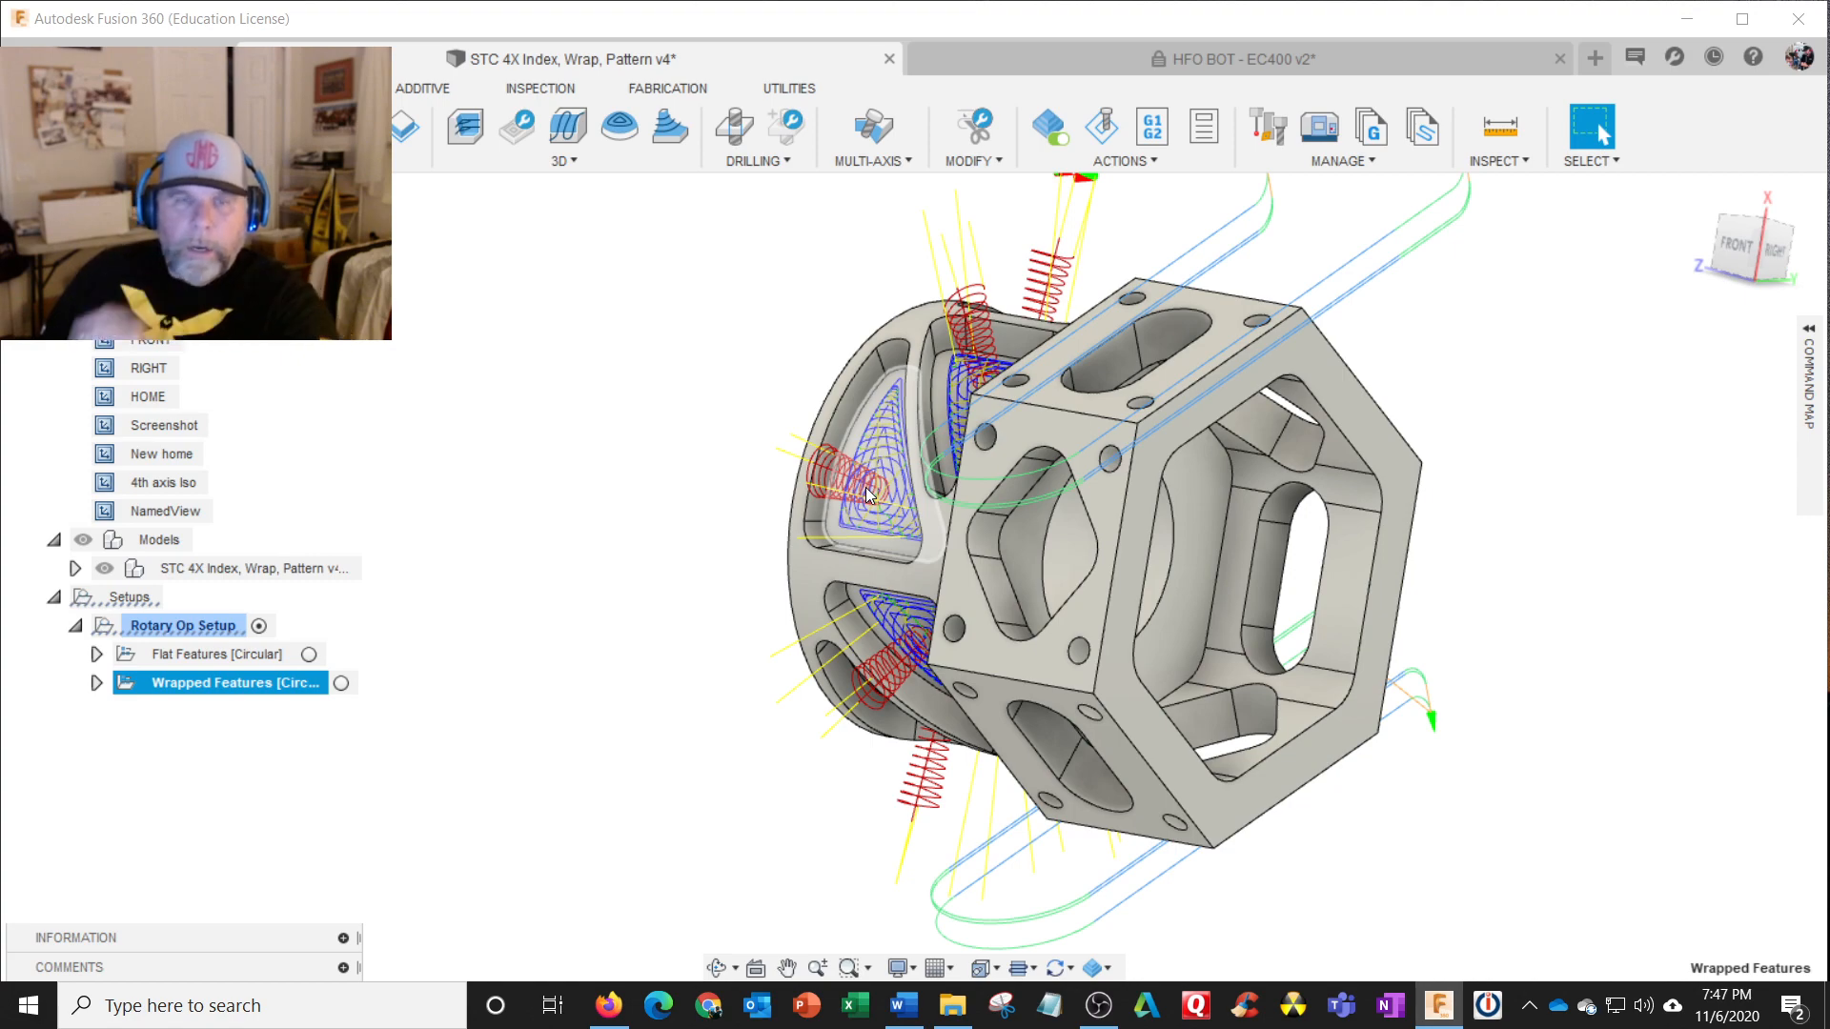
middle_click_drag(840, 488, 956, 448, "shift")
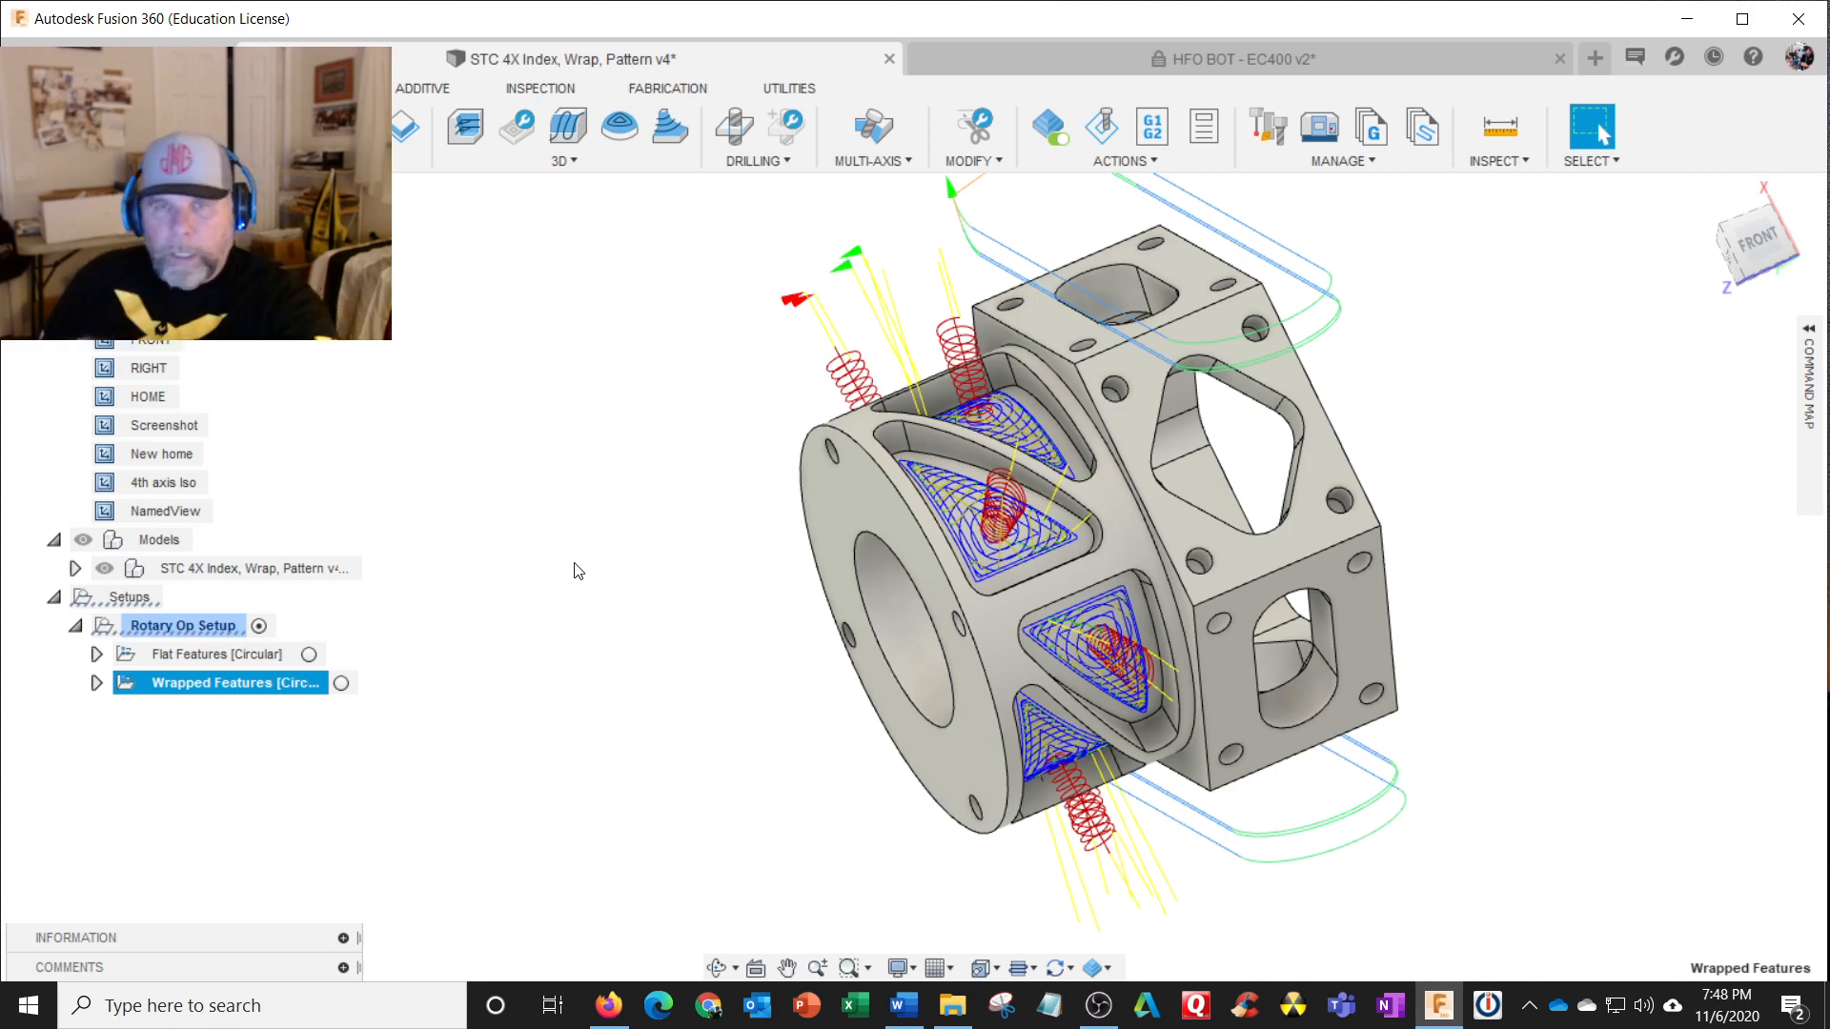
scroll(890, 454, "up", 5)
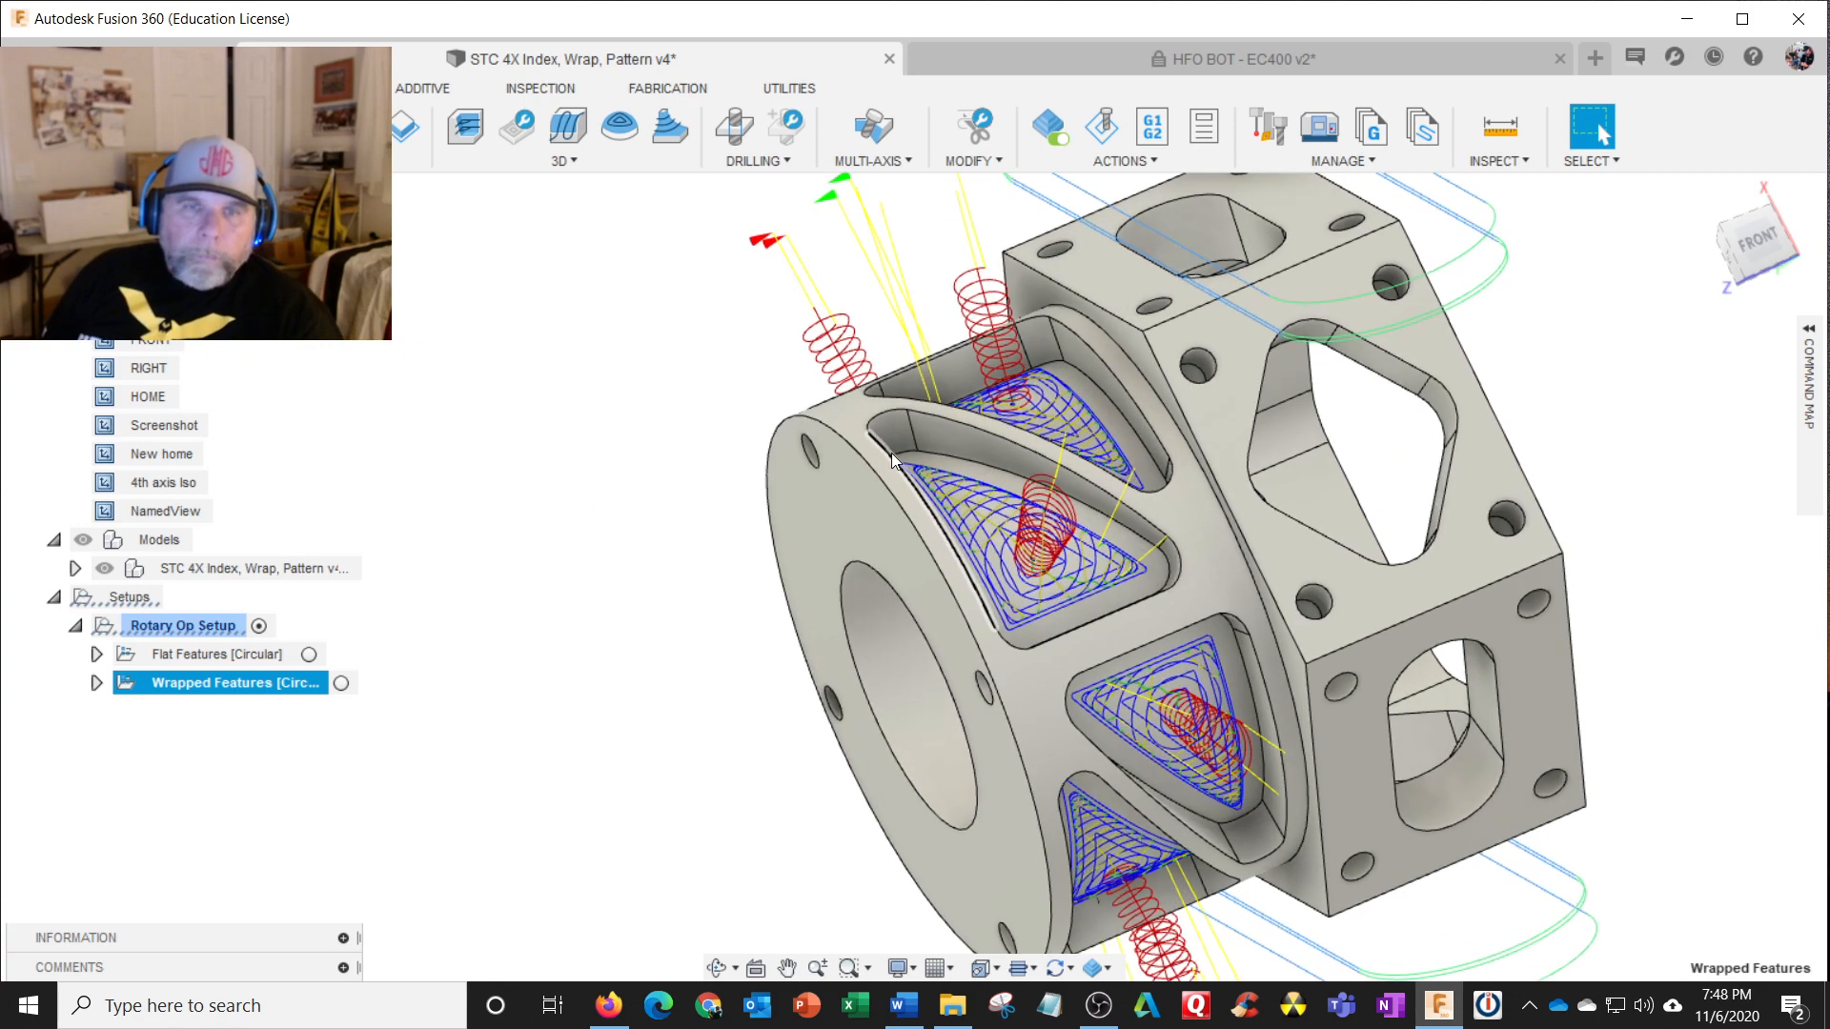
middle_click_drag(1073, 549, 1251, 421, "shift")
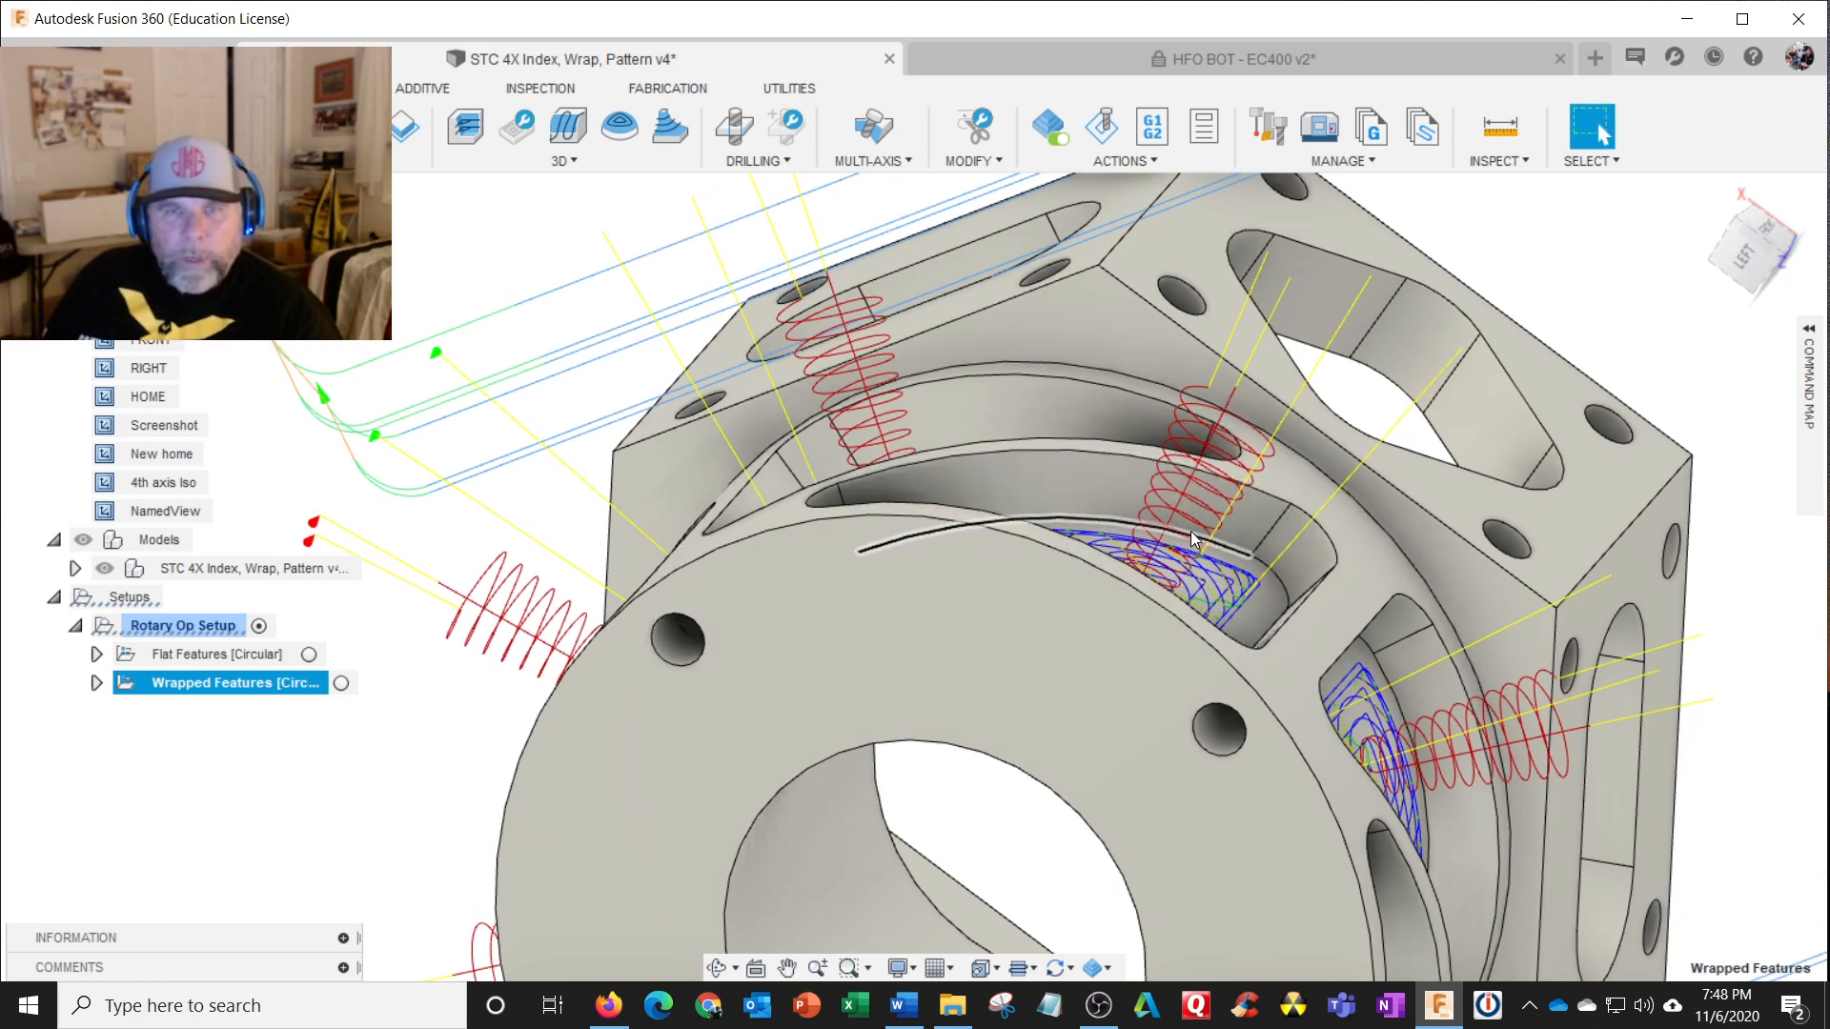
middle_click_drag(1191, 530, 1165, 619, "shift")
scroll(1007, 591, "up", 5)
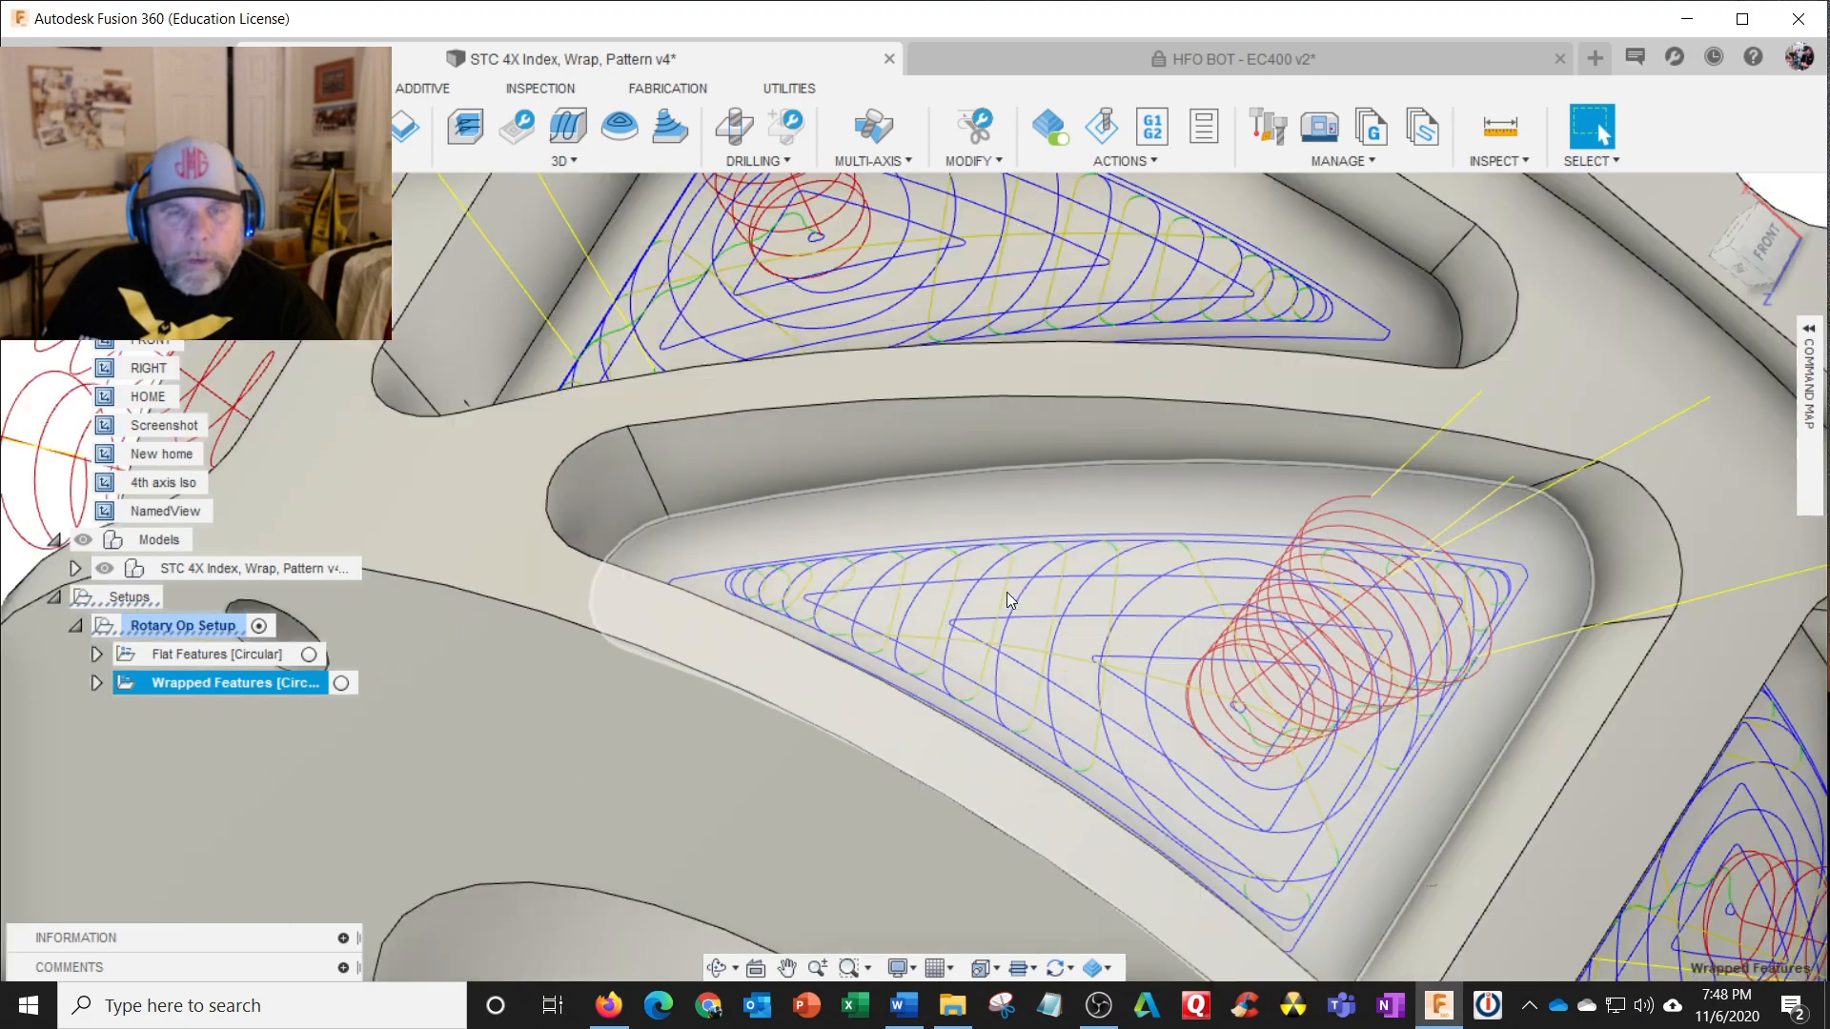
Step: Expand the Flat Features [Circular] pattern and look through the STC 4X Index, Wrap, Pattern model's components, collapsing the model again
scroll(1007, 592, "down", 8)
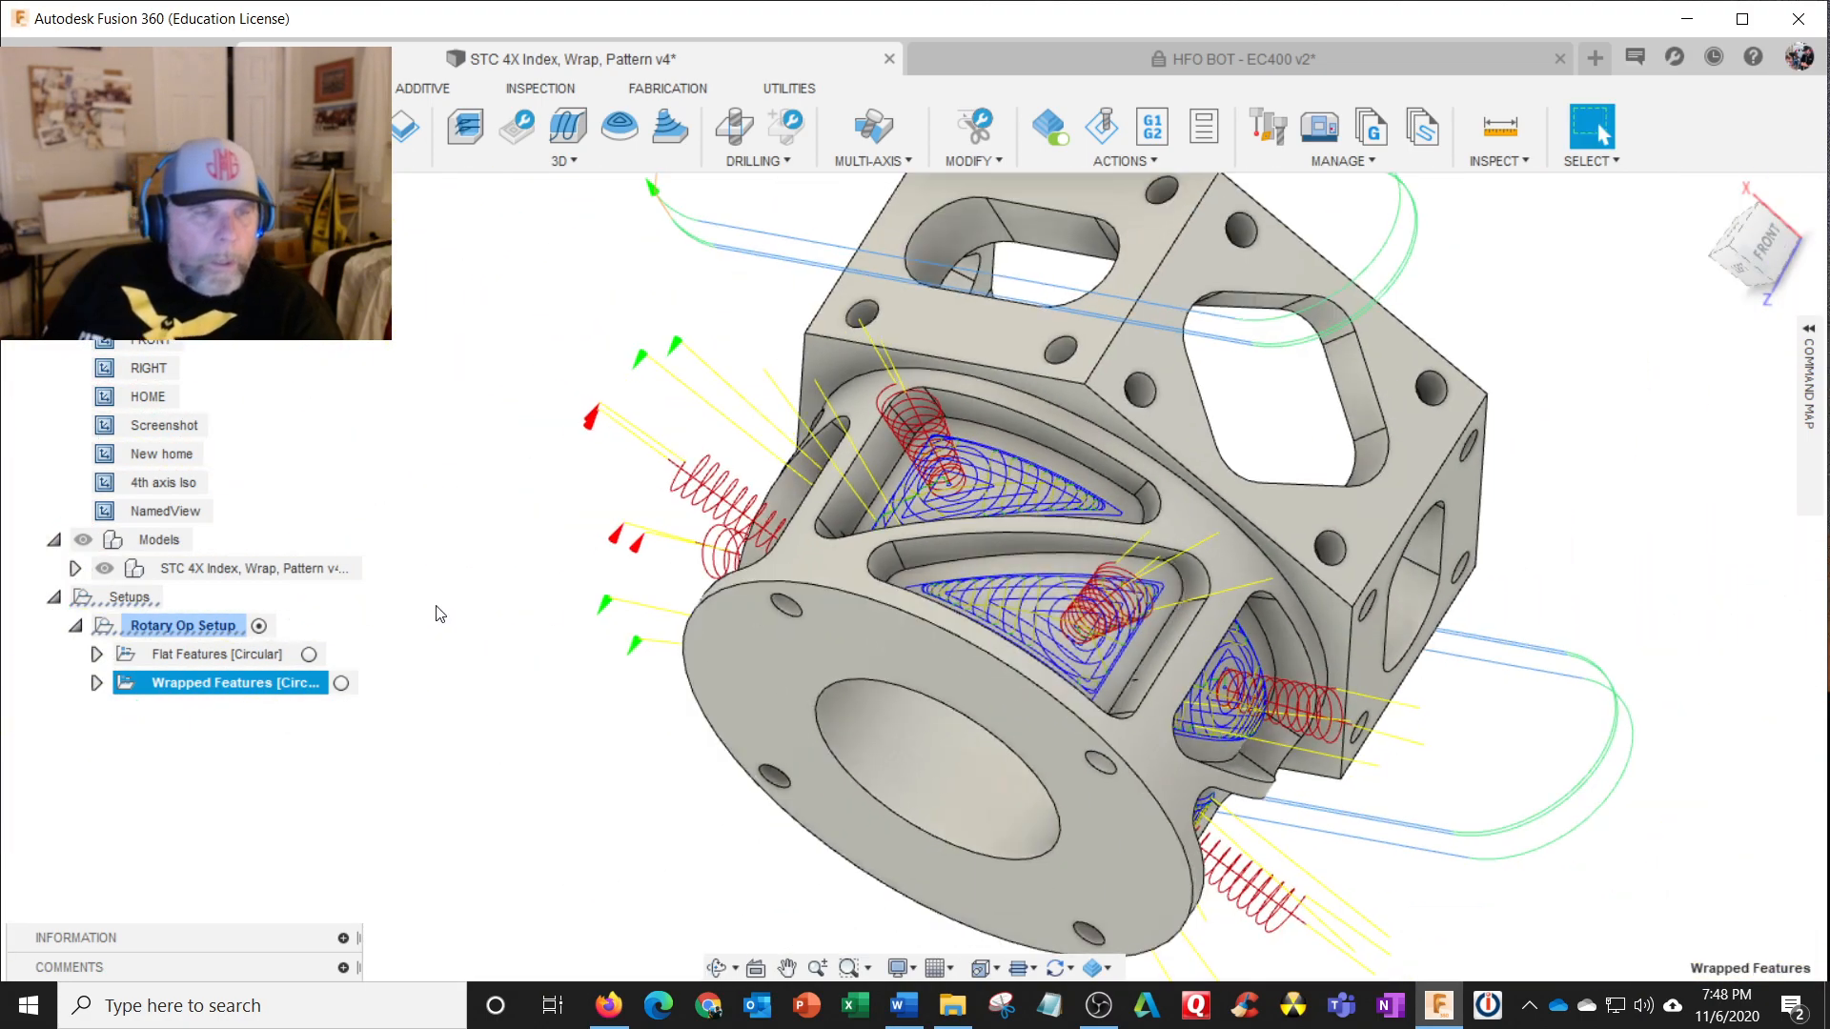
left_click(96, 655)
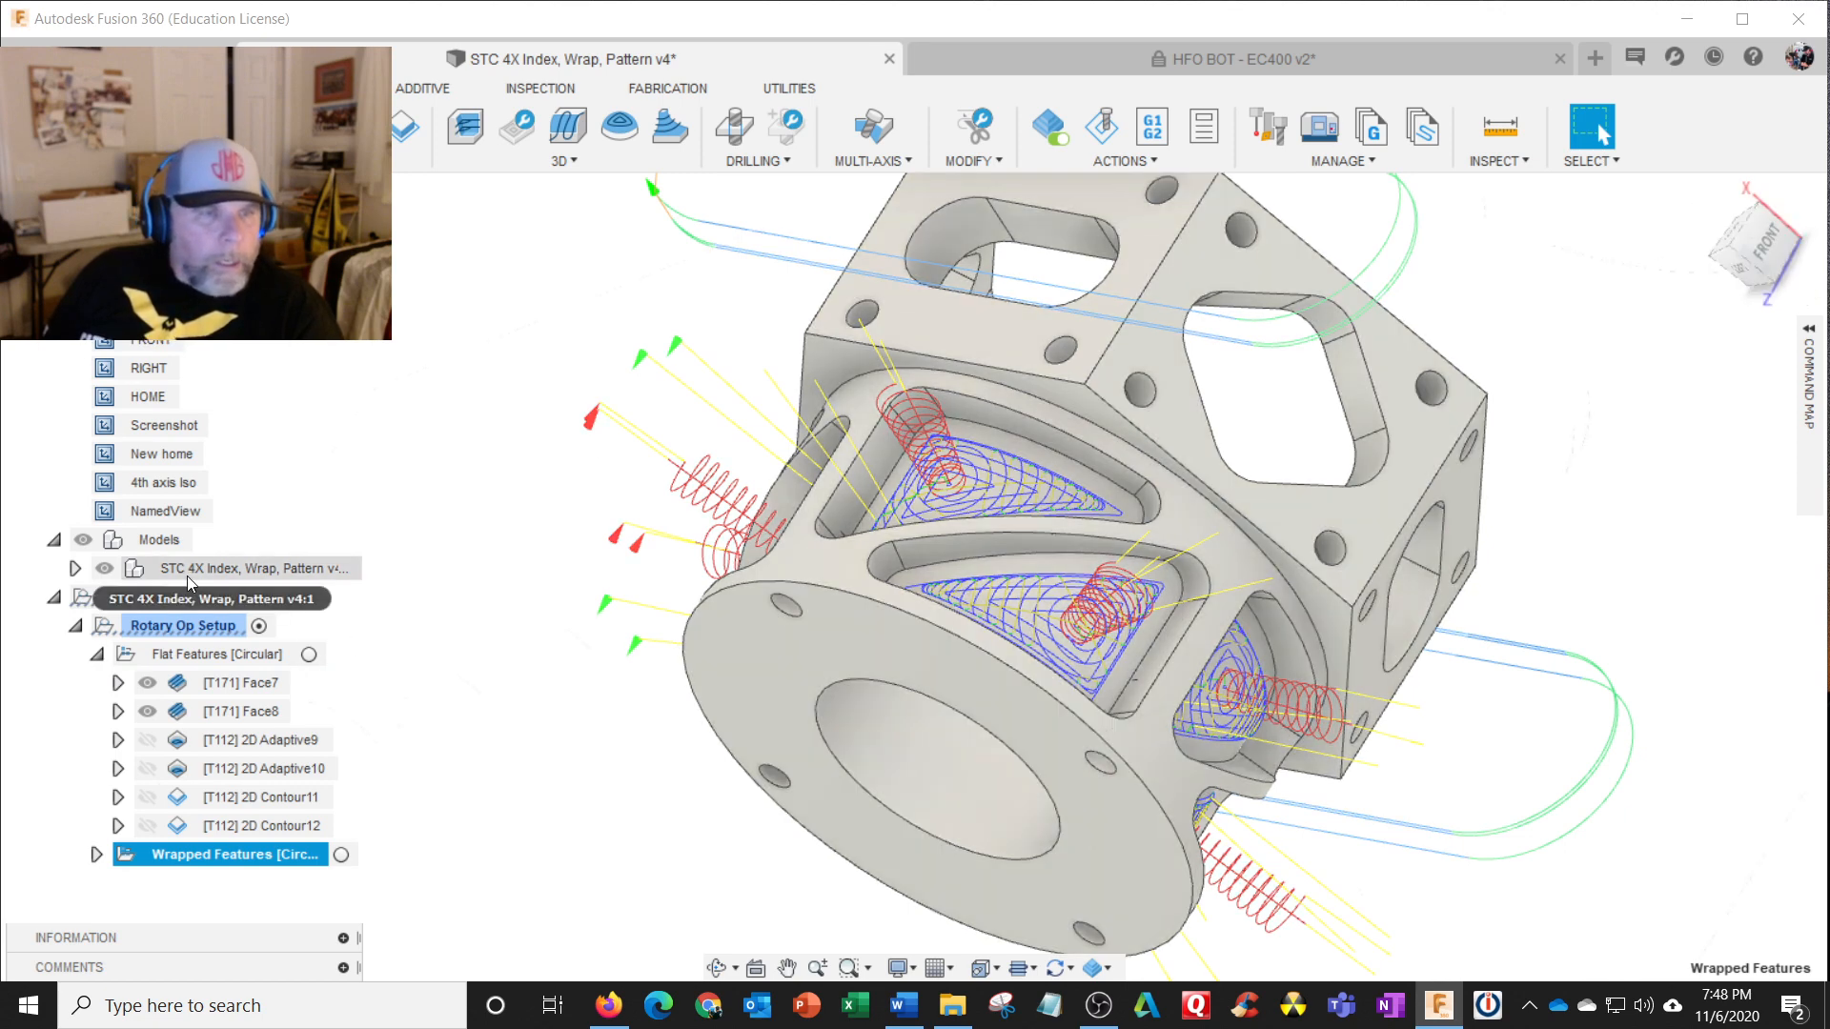
left_click(74, 569)
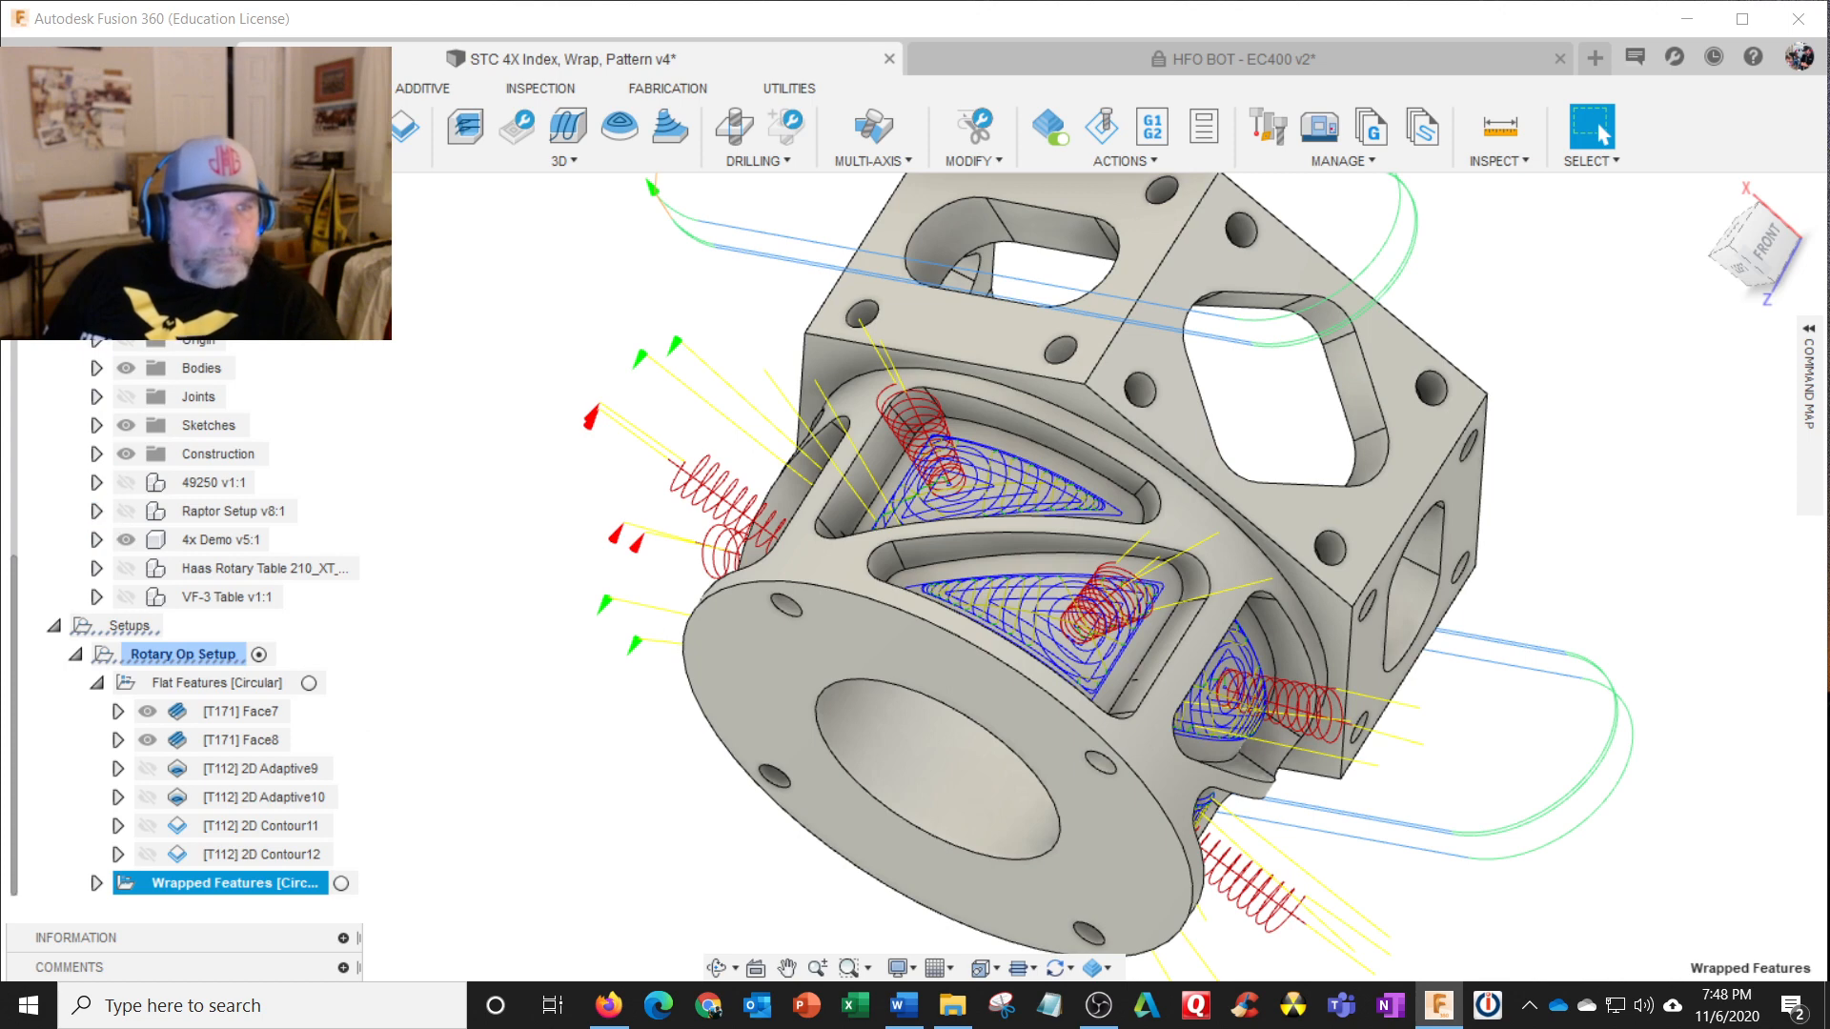
left_click(76, 311)
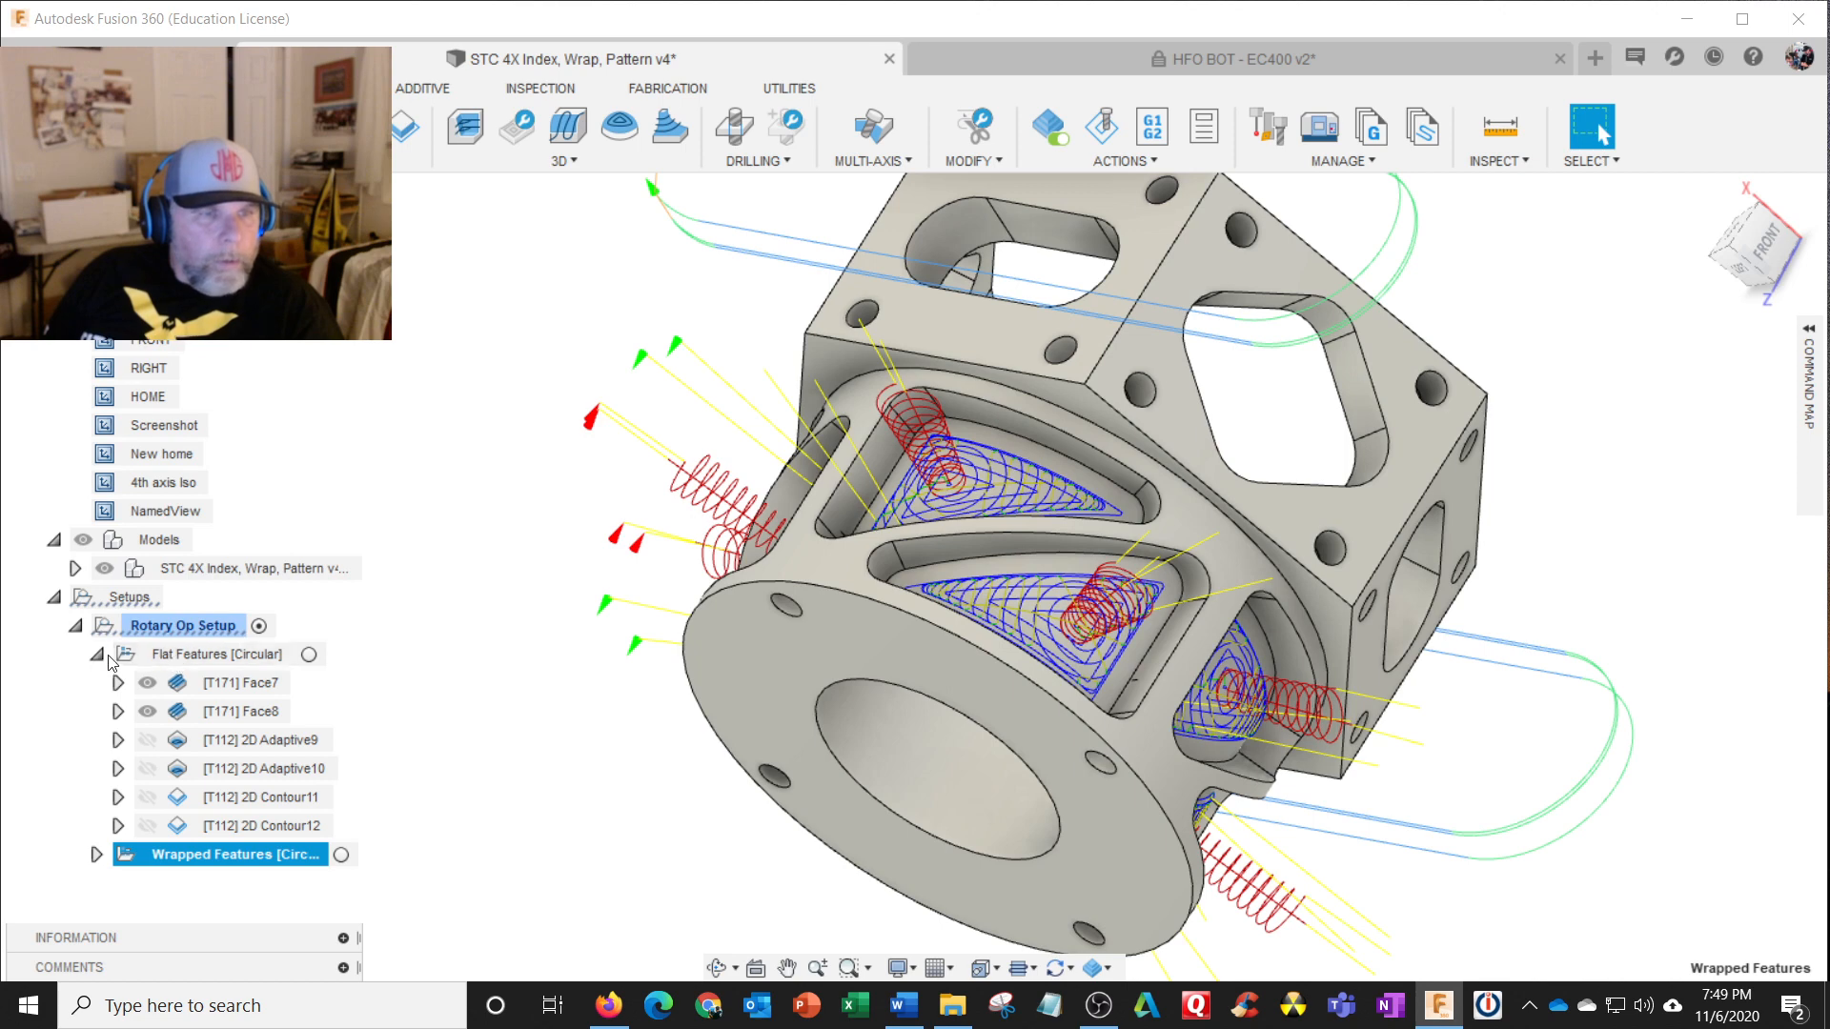
Step: Look at the tool and WCS entries of the Face7 operation under Flat Features [Circular], and collapse it again
left_click(99, 655)
left_click(98, 655)
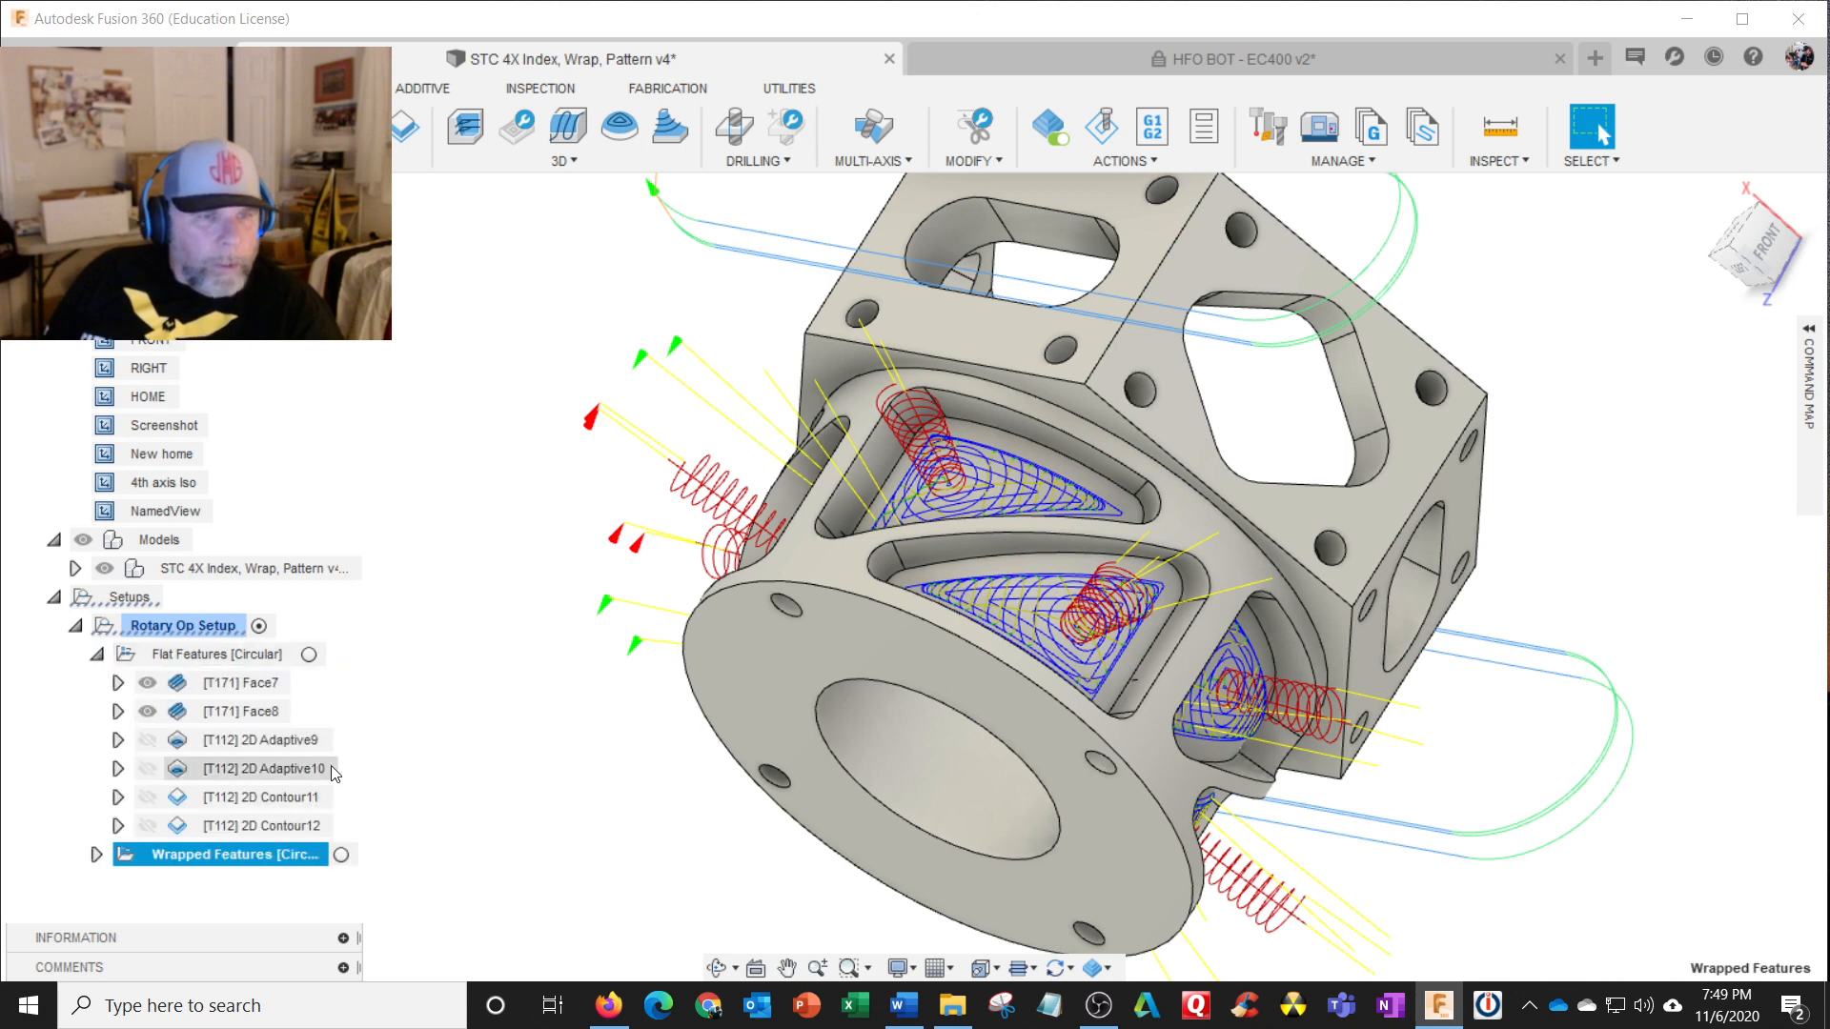
left_click(118, 683)
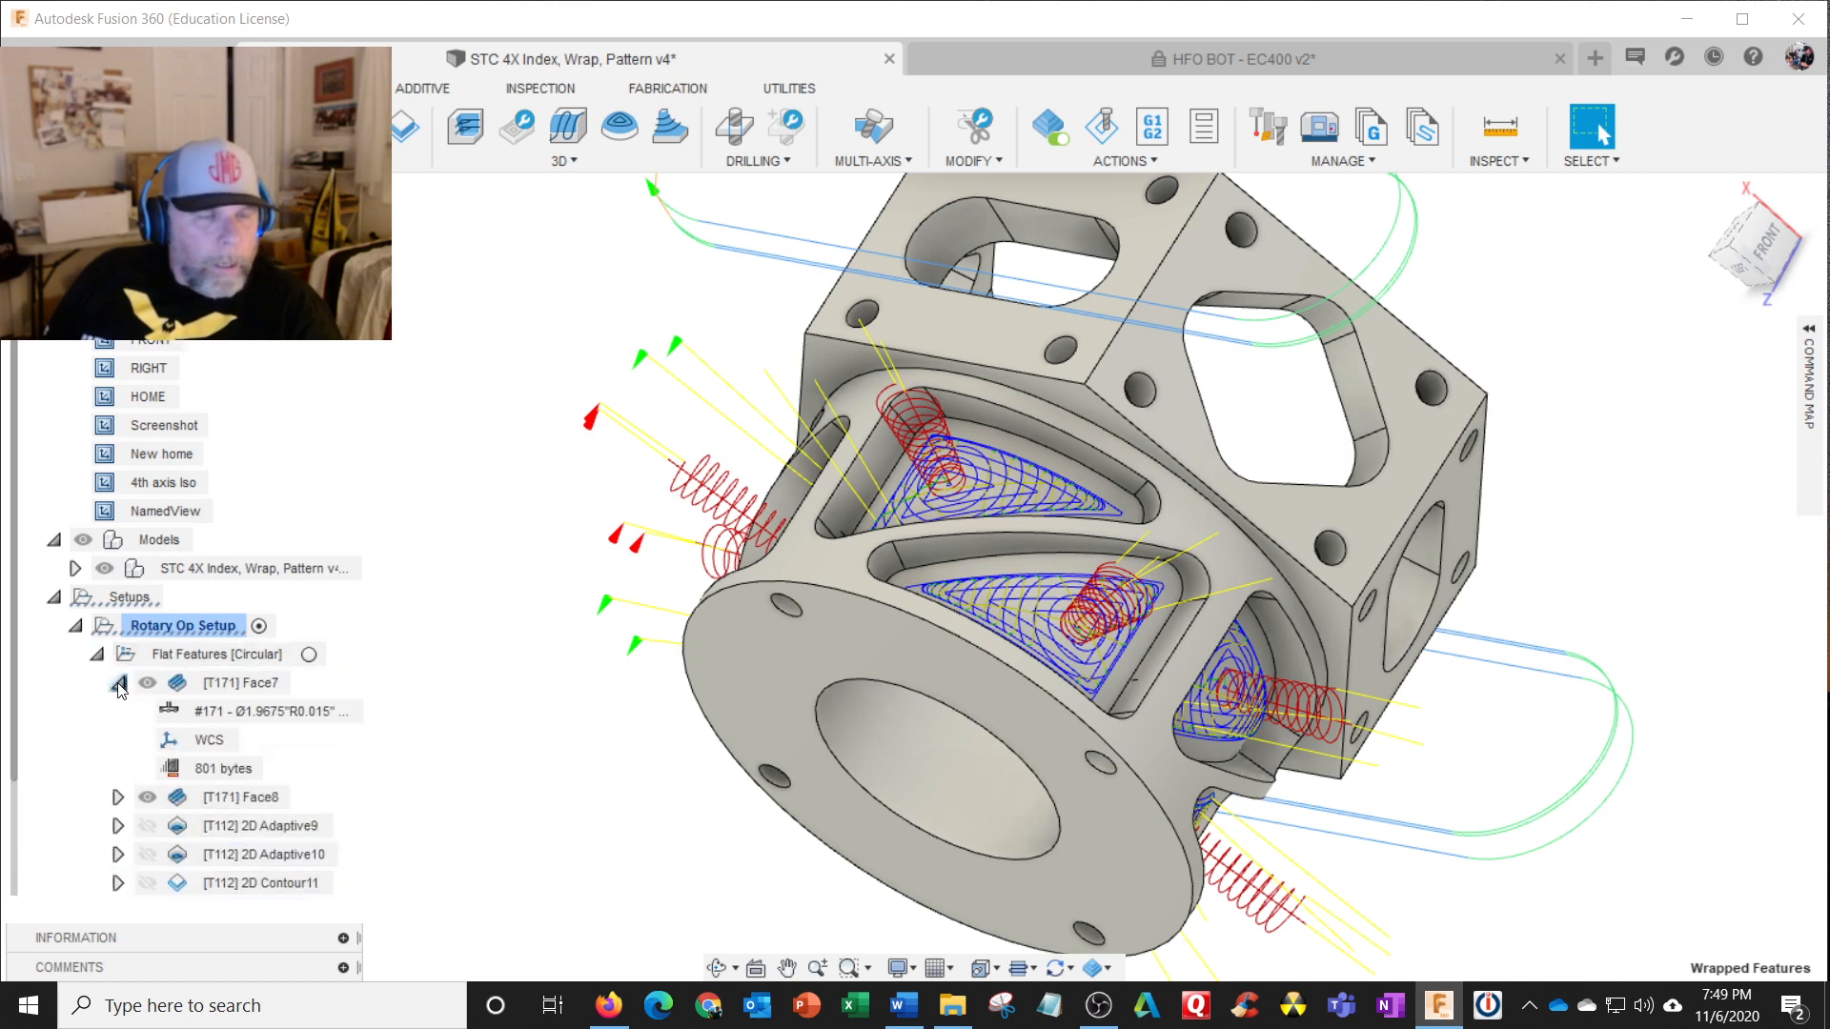
left_click(118, 684)
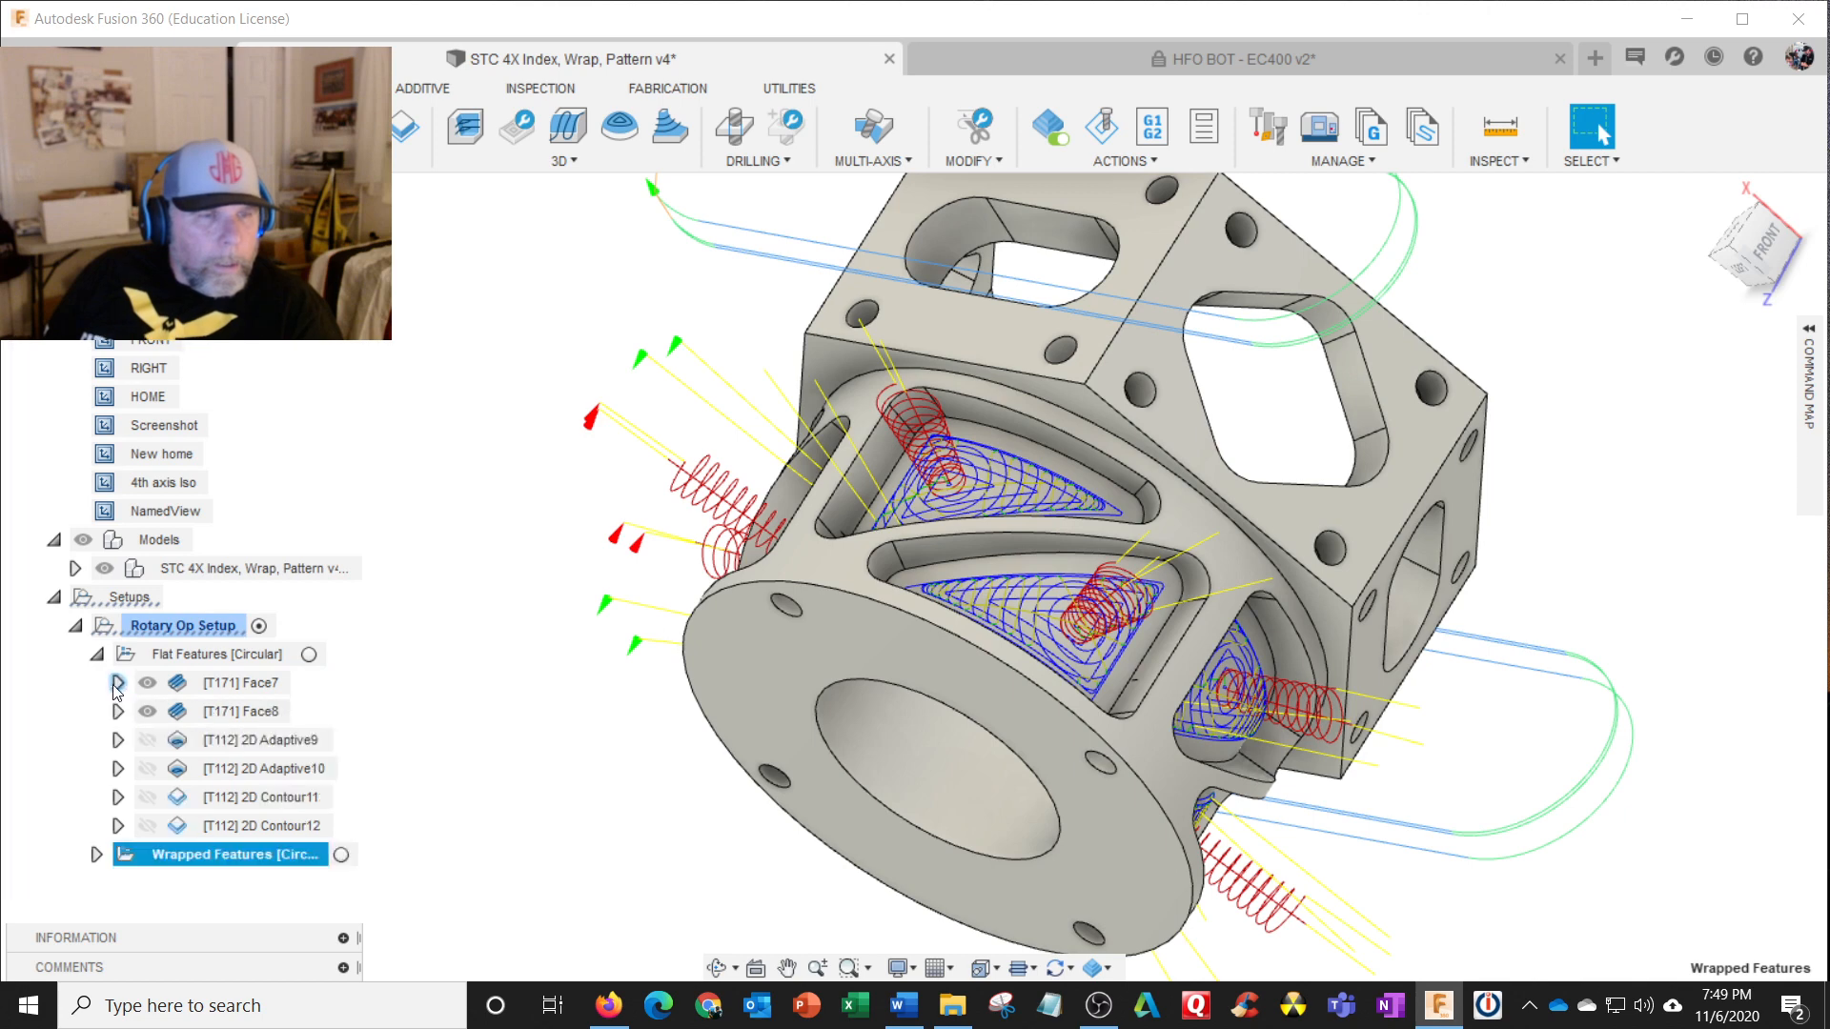
left_click(119, 683)
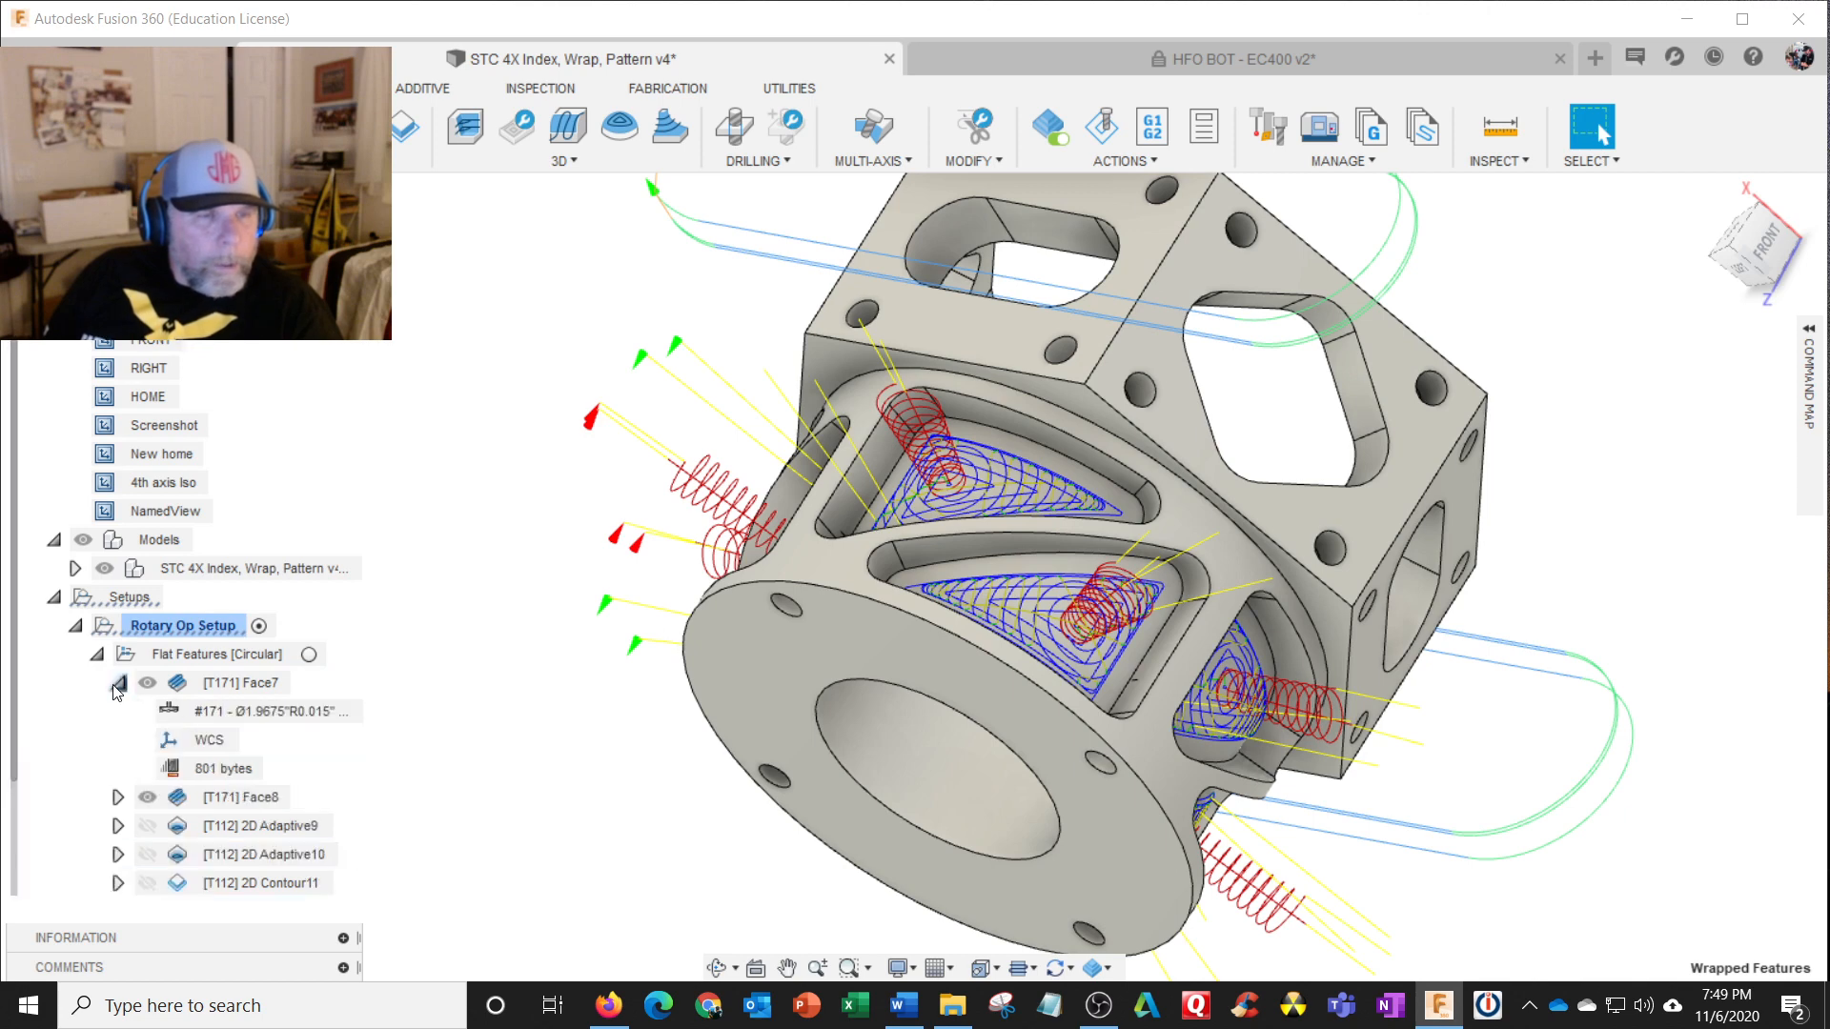
left_click(119, 684)
Step: Open Face7 for editing, review its tool, geometry, heights, passes and linking settings, and cancel without changes
left_click(200, 684)
right_click(202, 685)
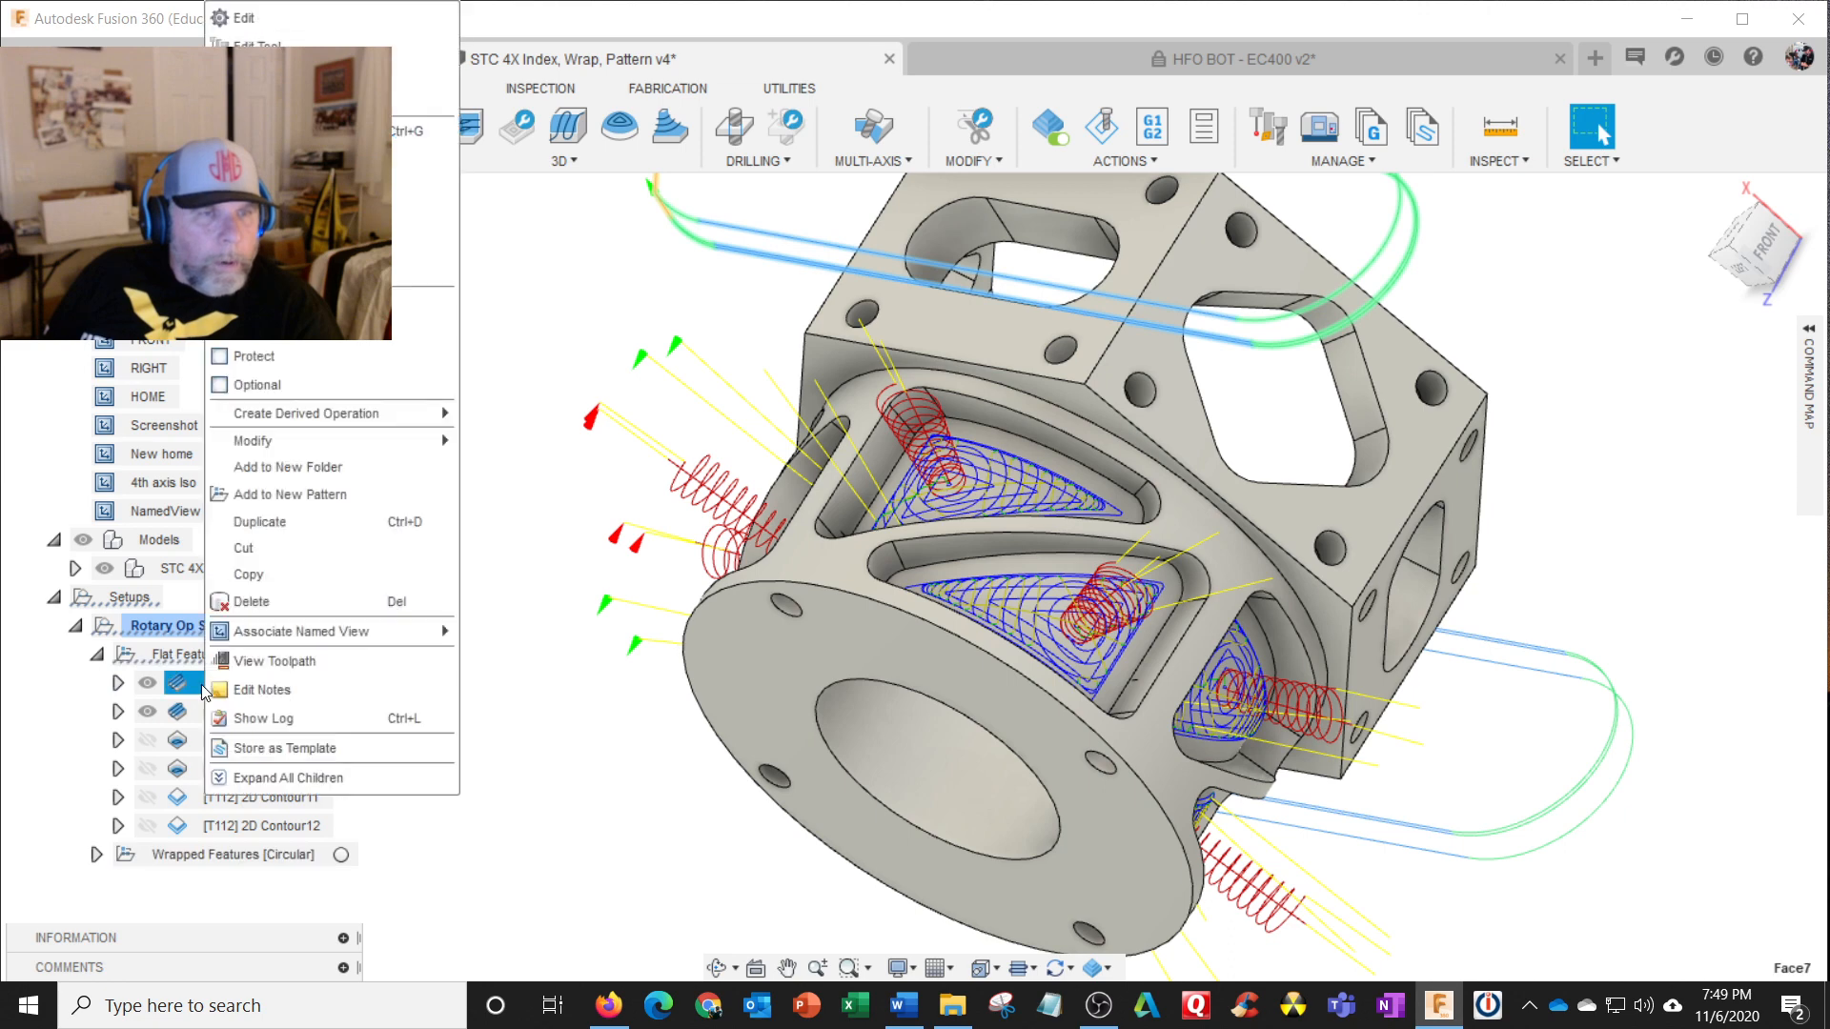
left_click(297, 29)
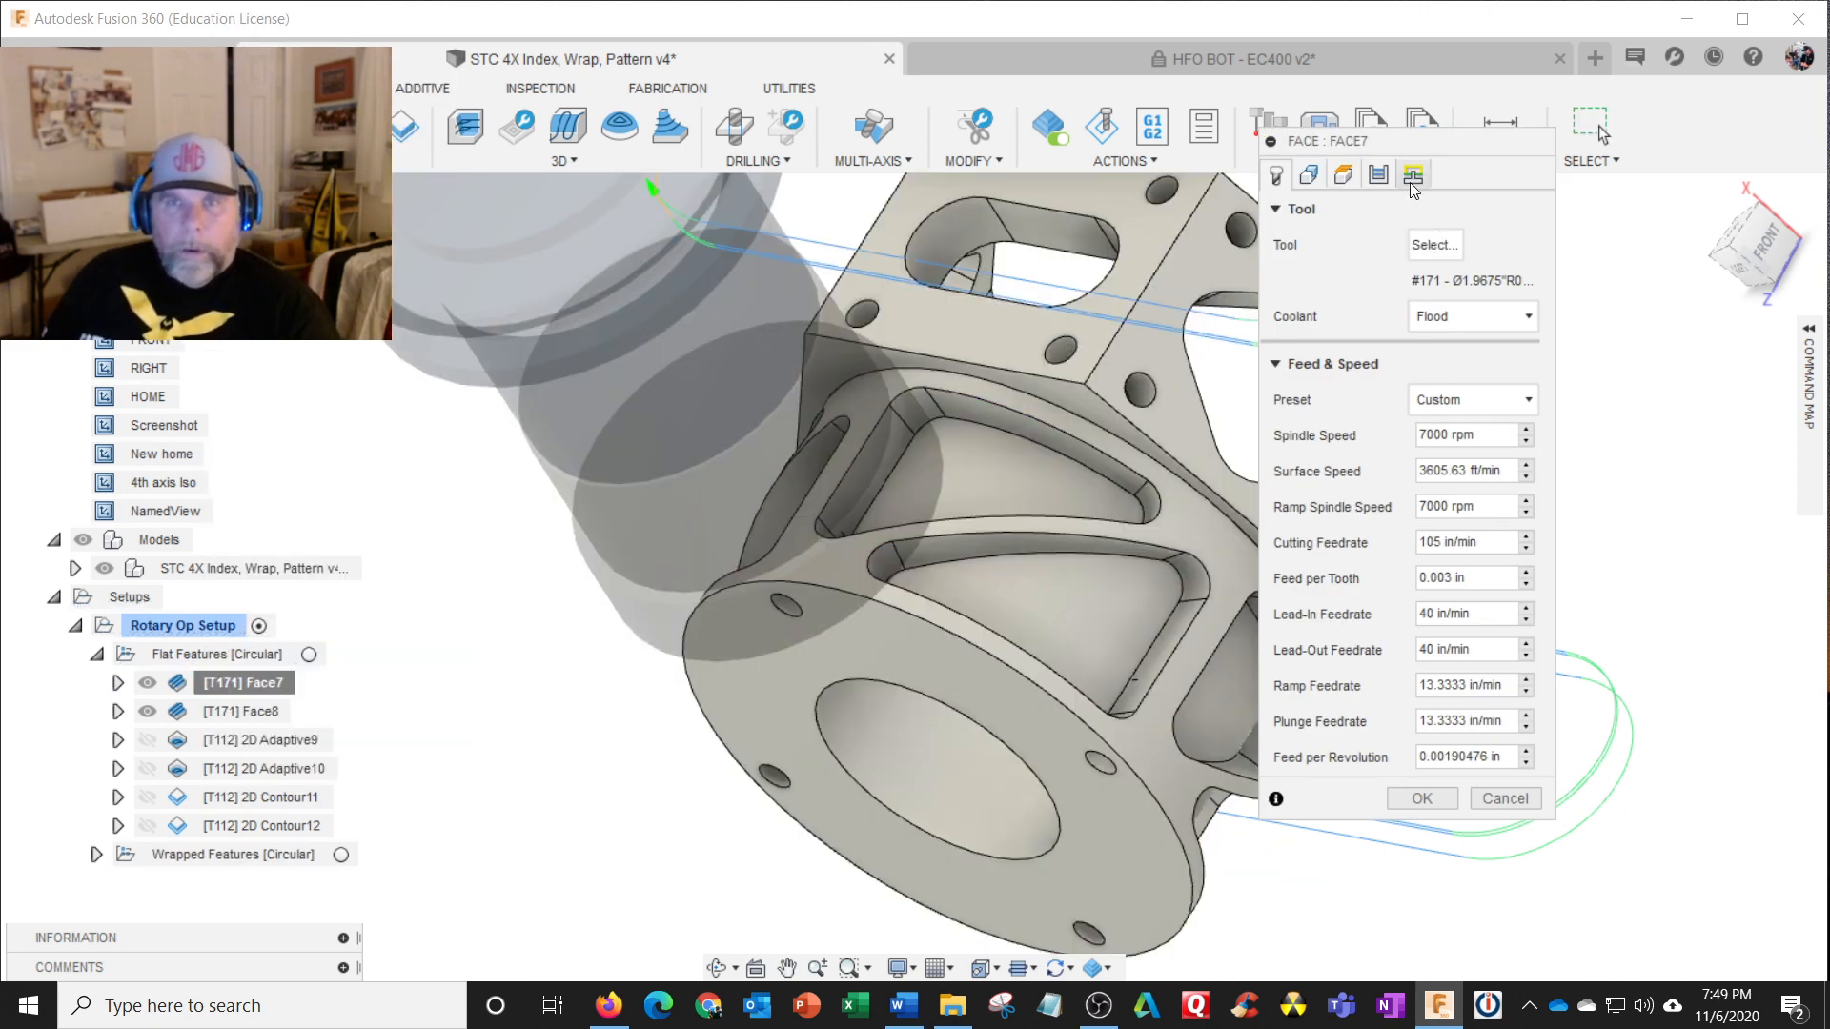
left_click(1312, 175)
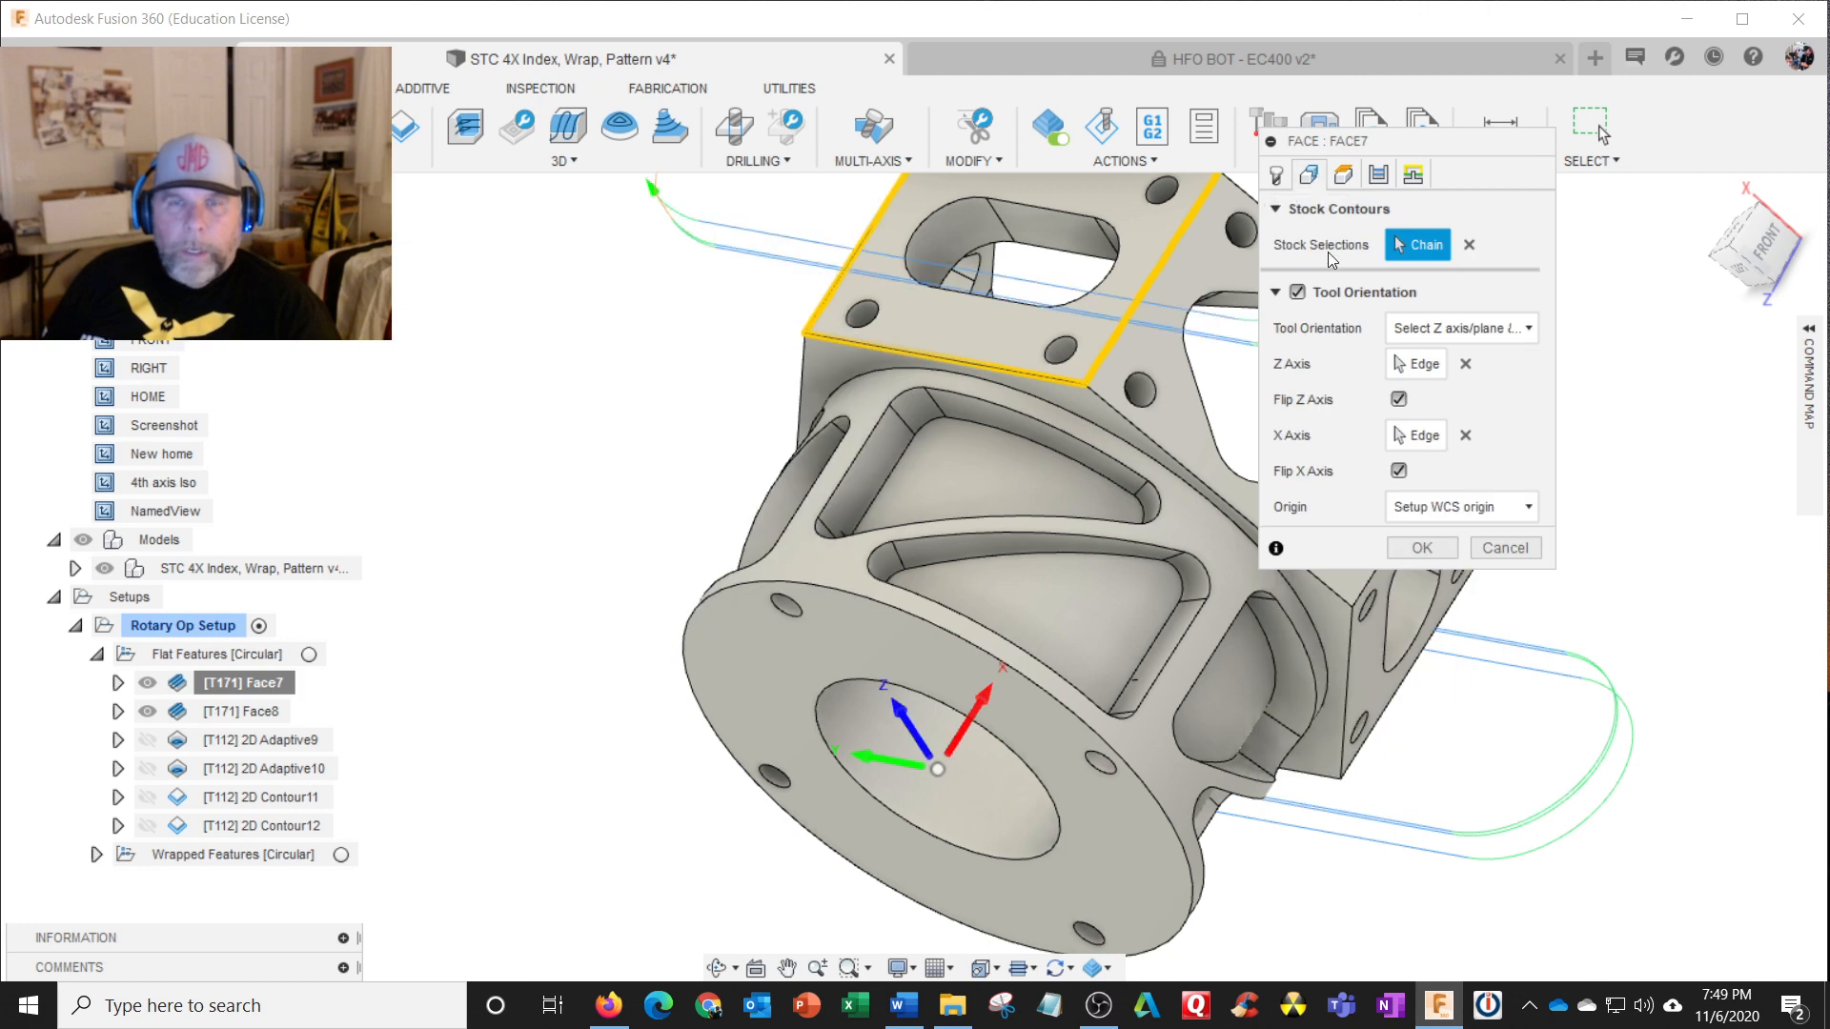
left_click(1344, 175)
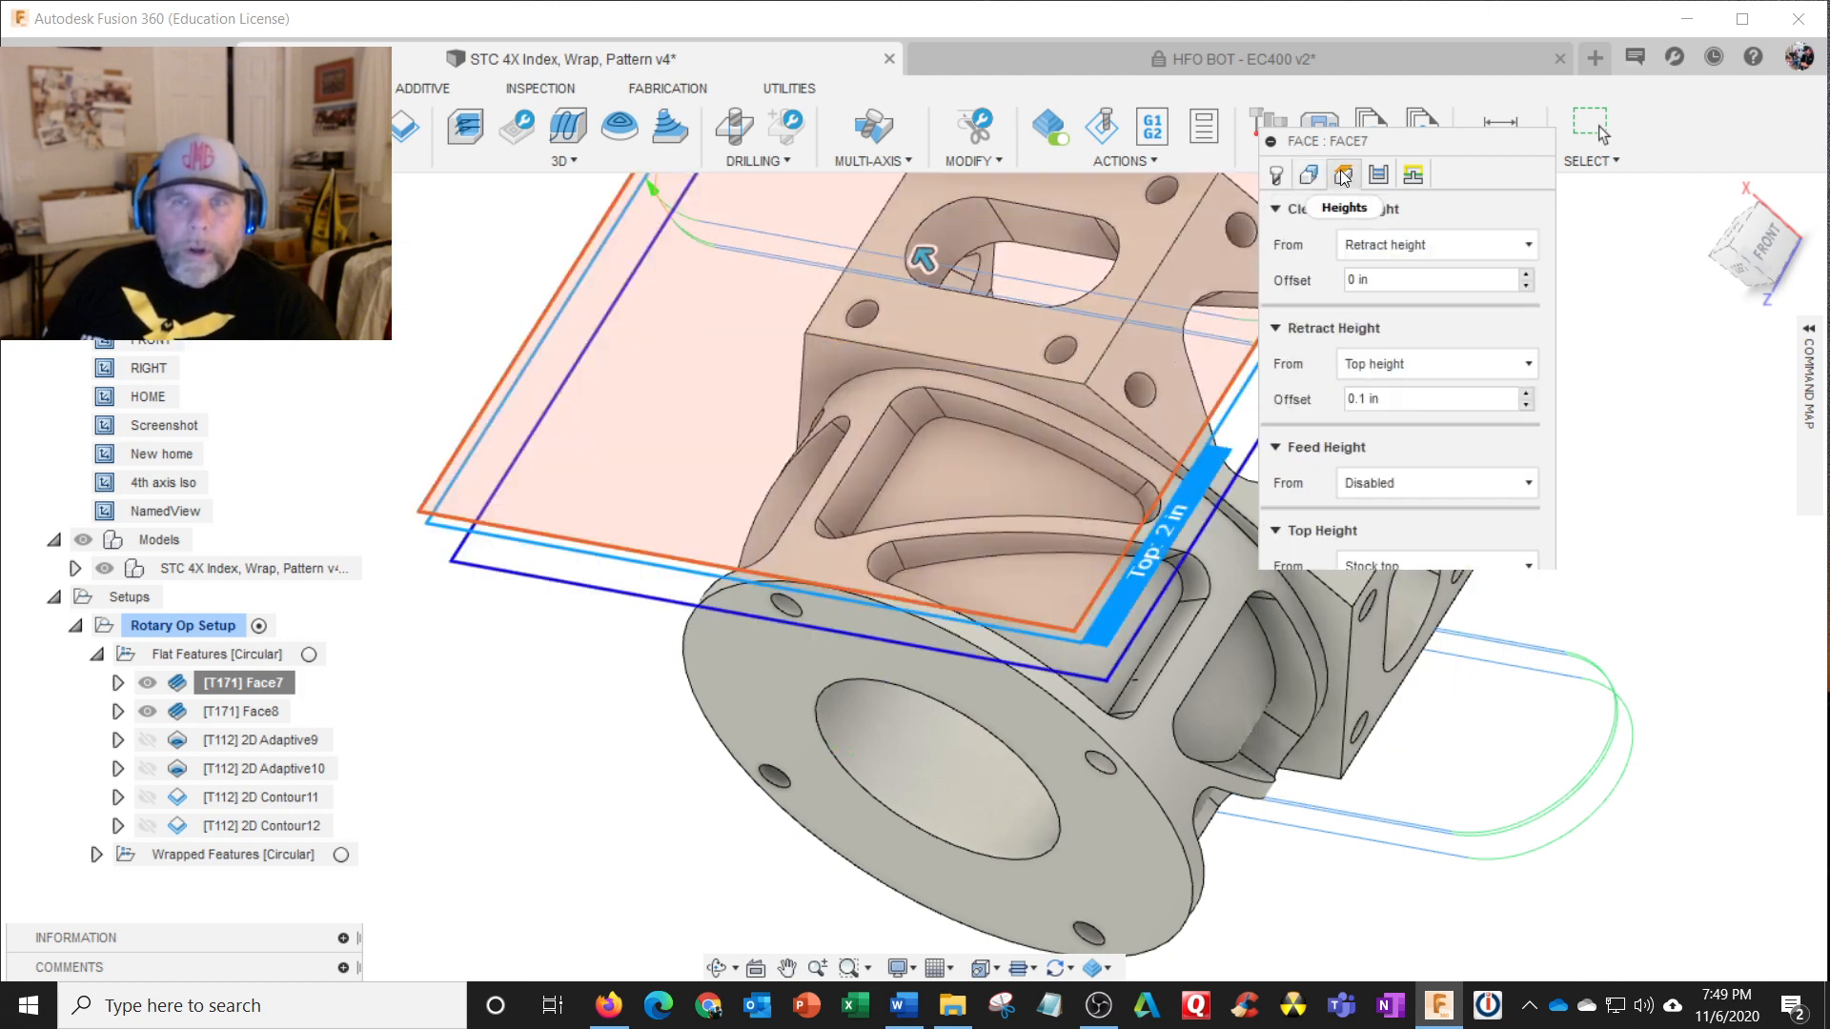
left_click(1379, 175)
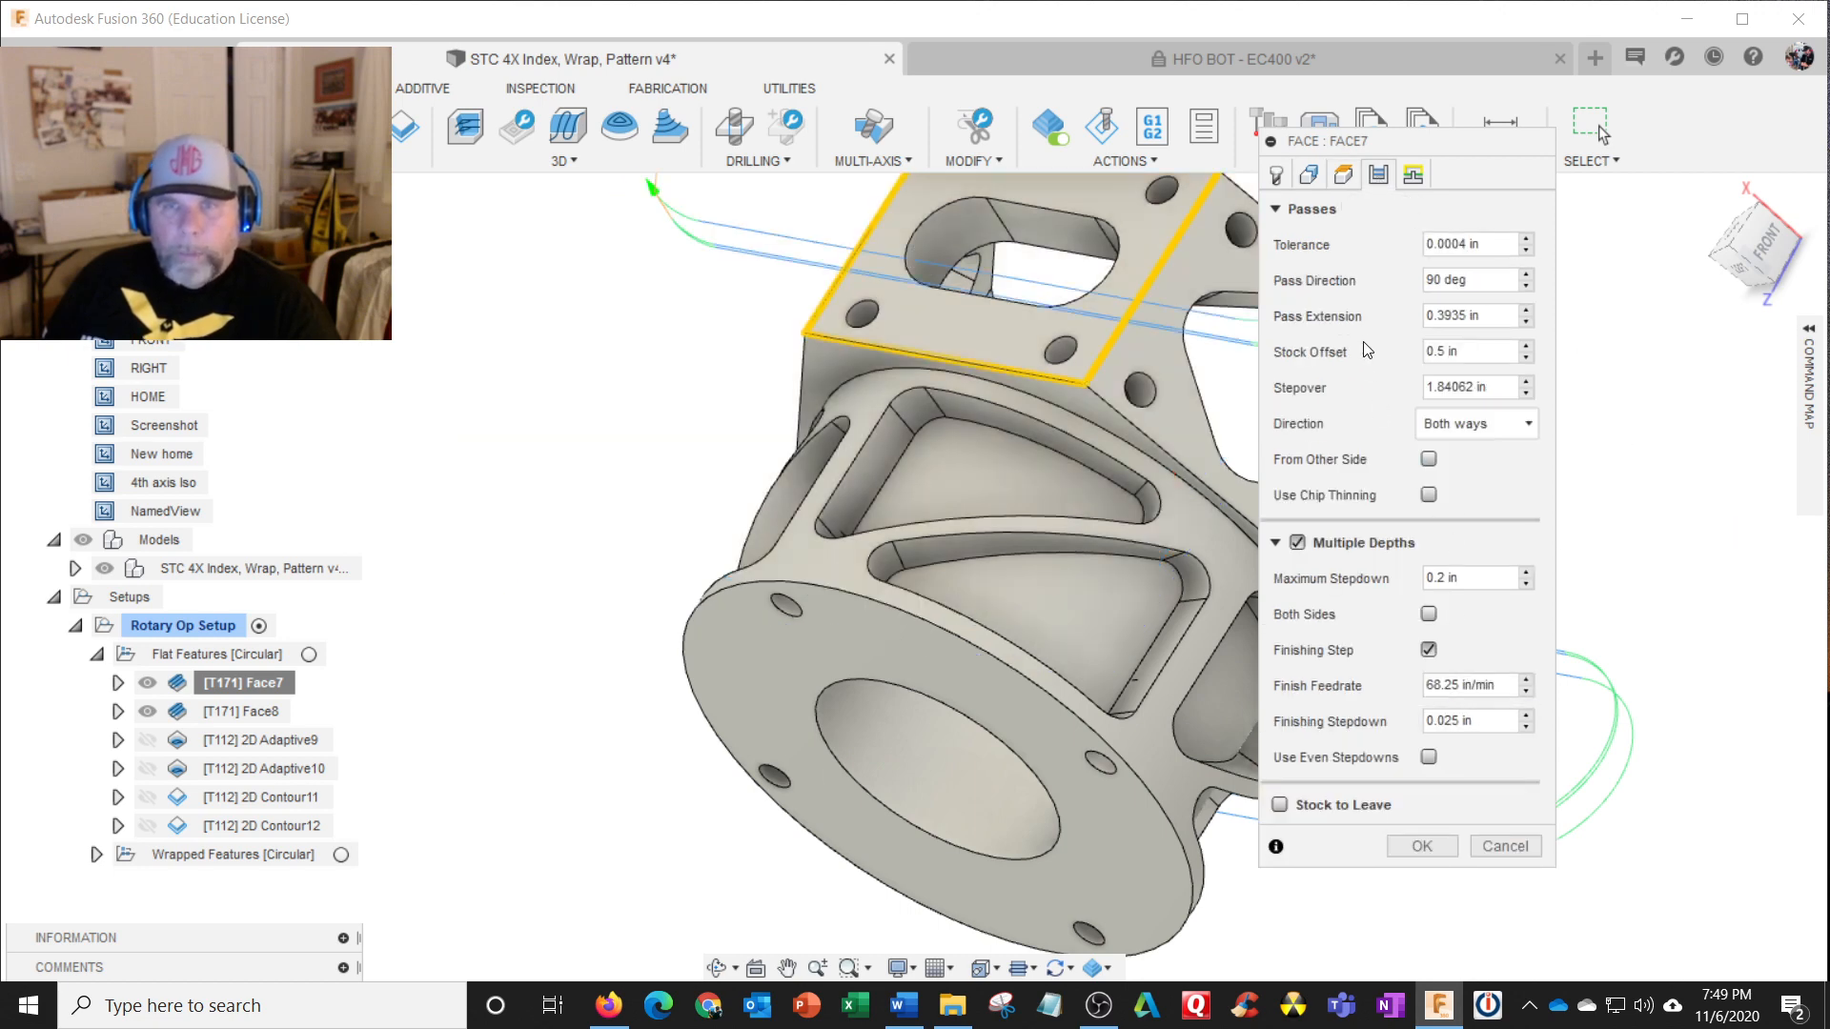
left_click(1418, 178)
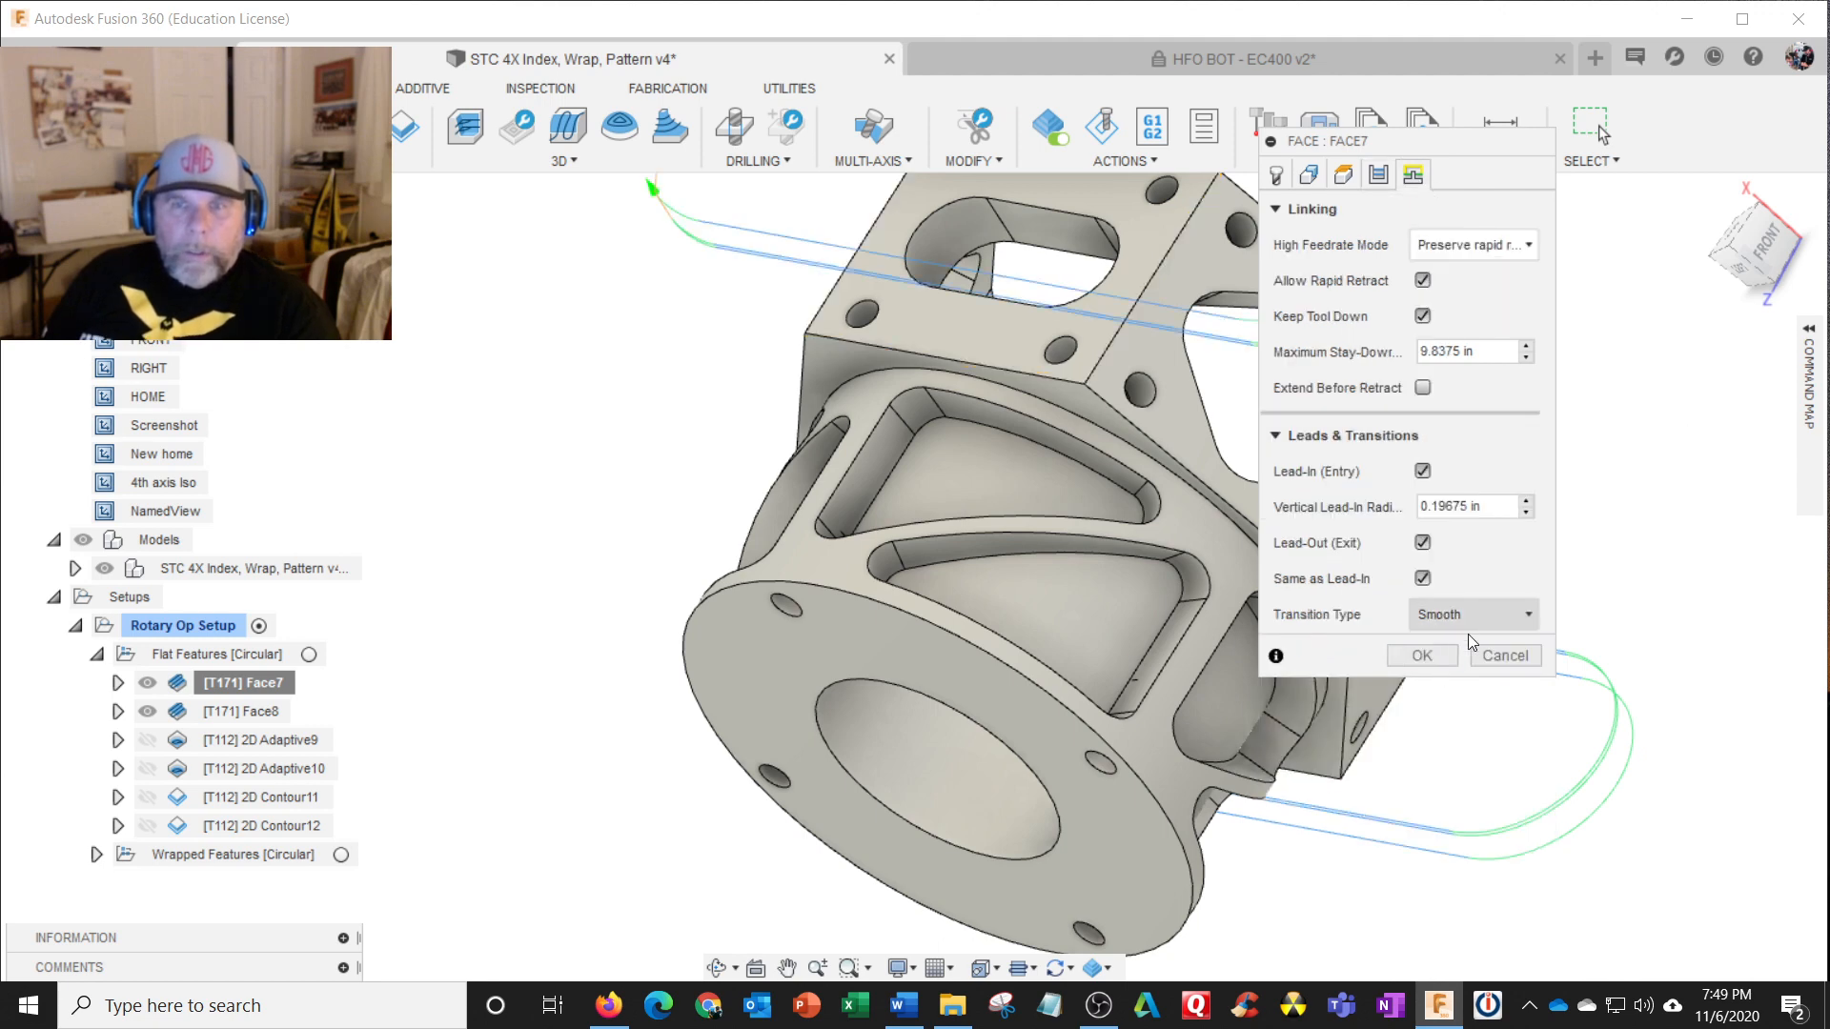
left_click(1498, 655)
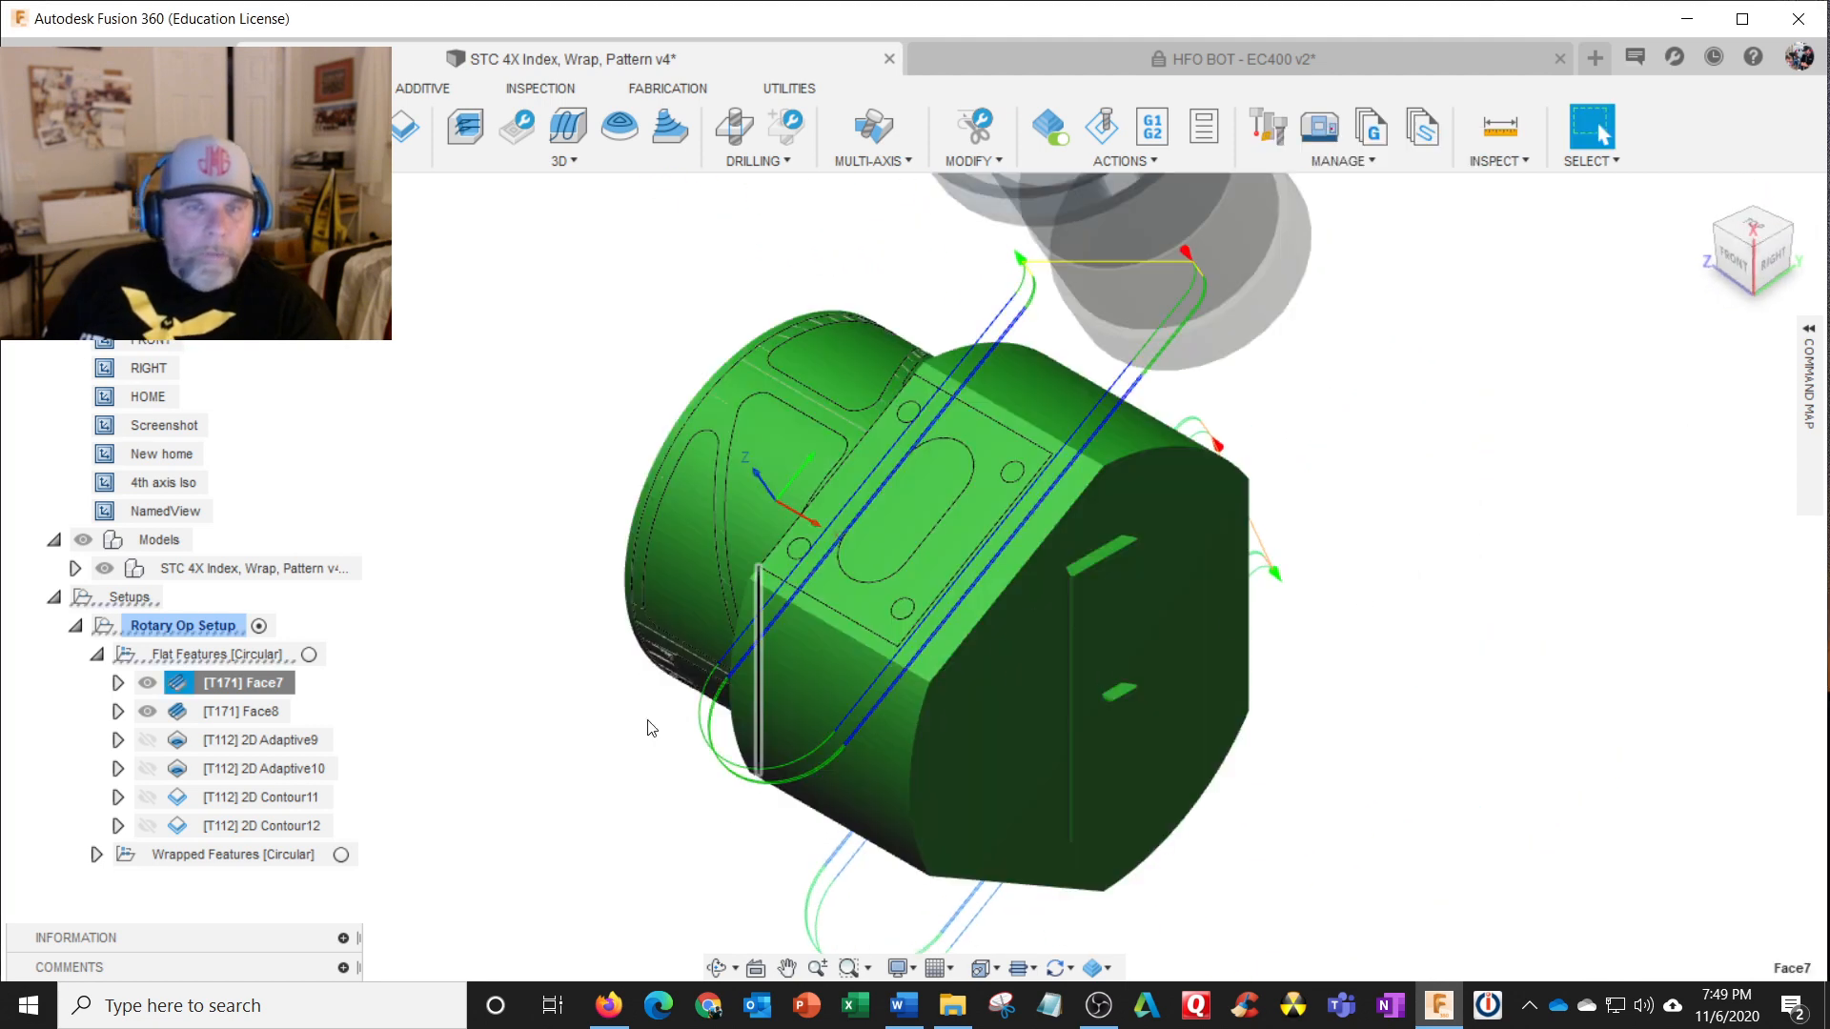
Step: Simulate the whole Rotary Op Setup and play the machining of the flat faces
left_click(188, 629)
right_click(188, 625)
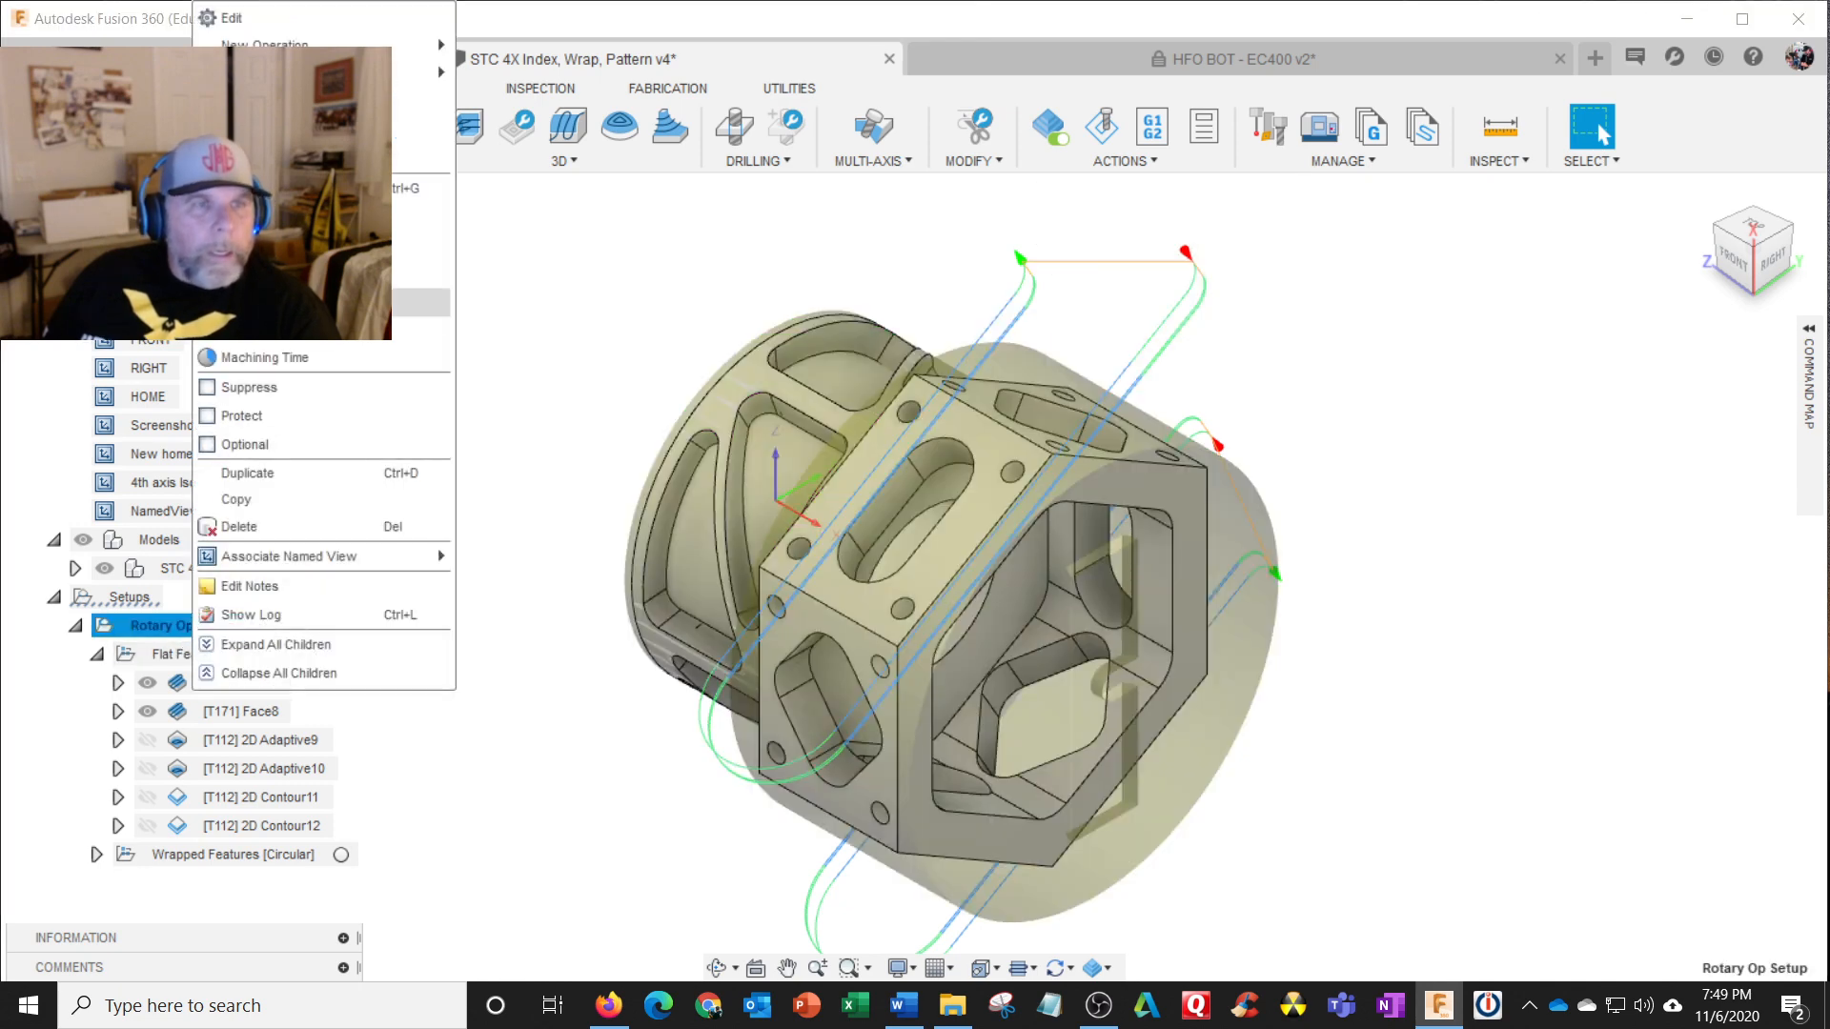
left_click(229, 218)
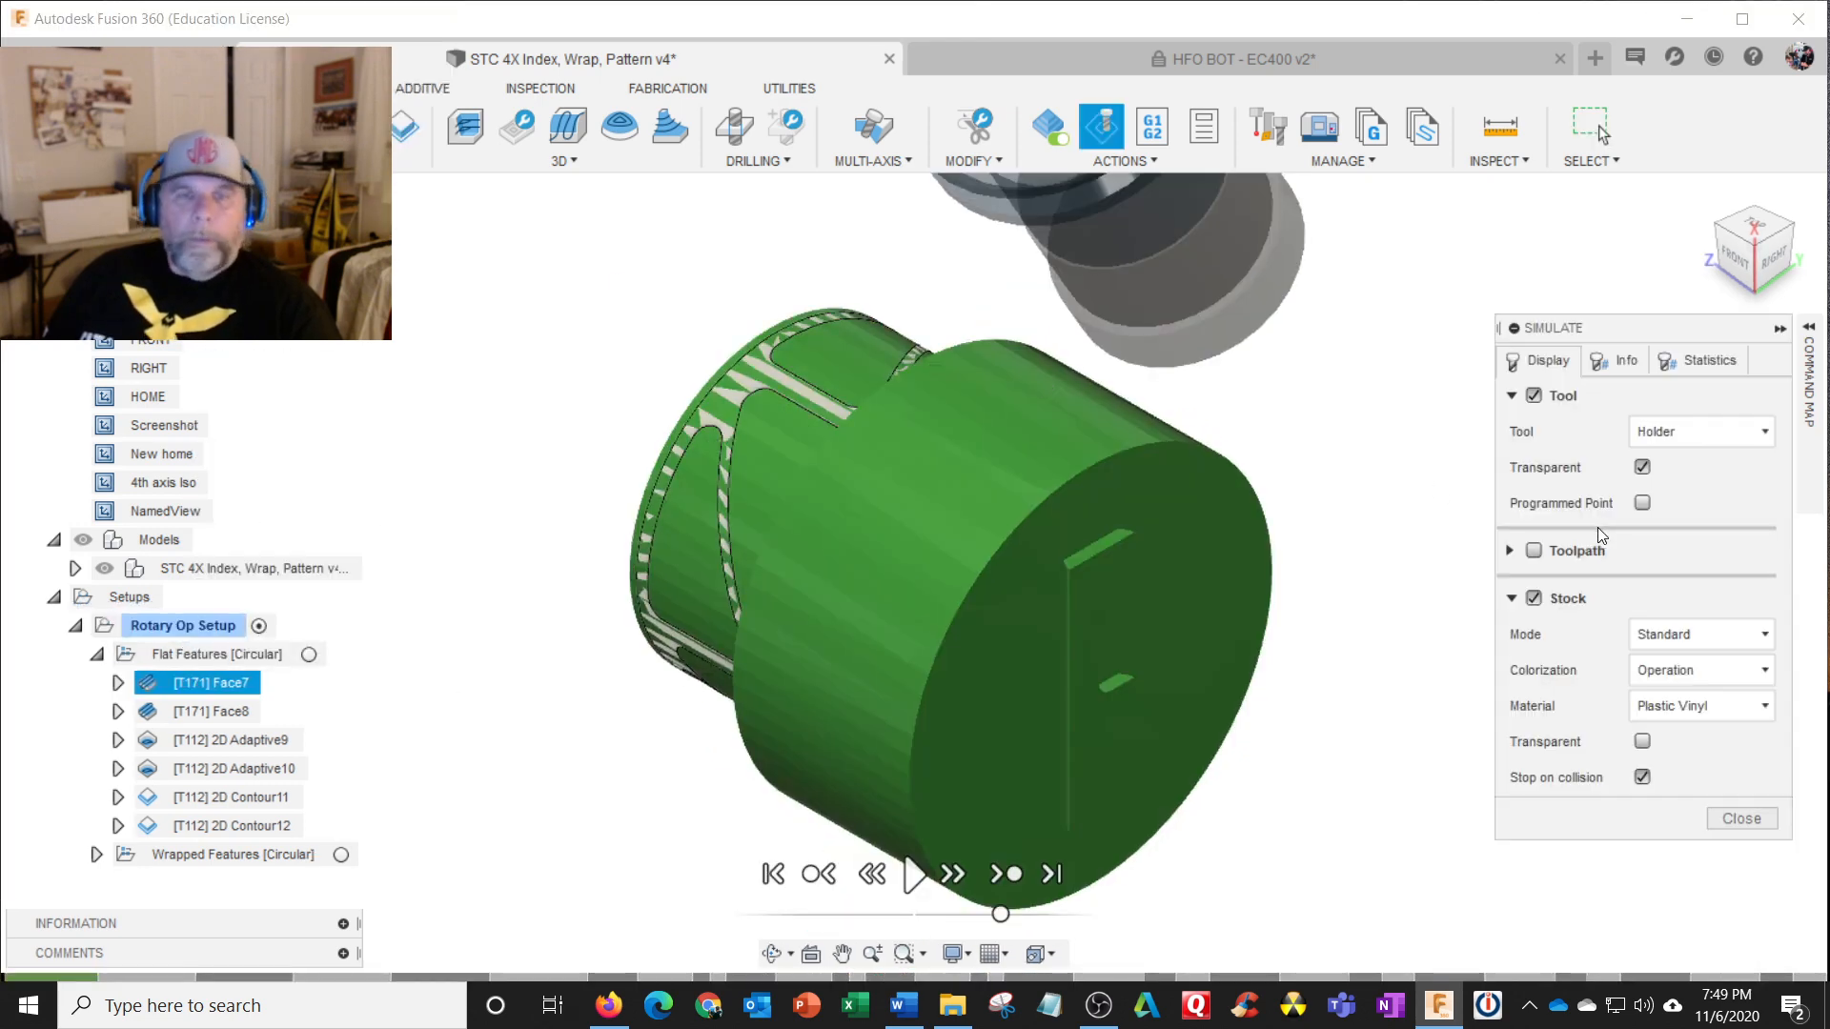
left_click(912, 875)
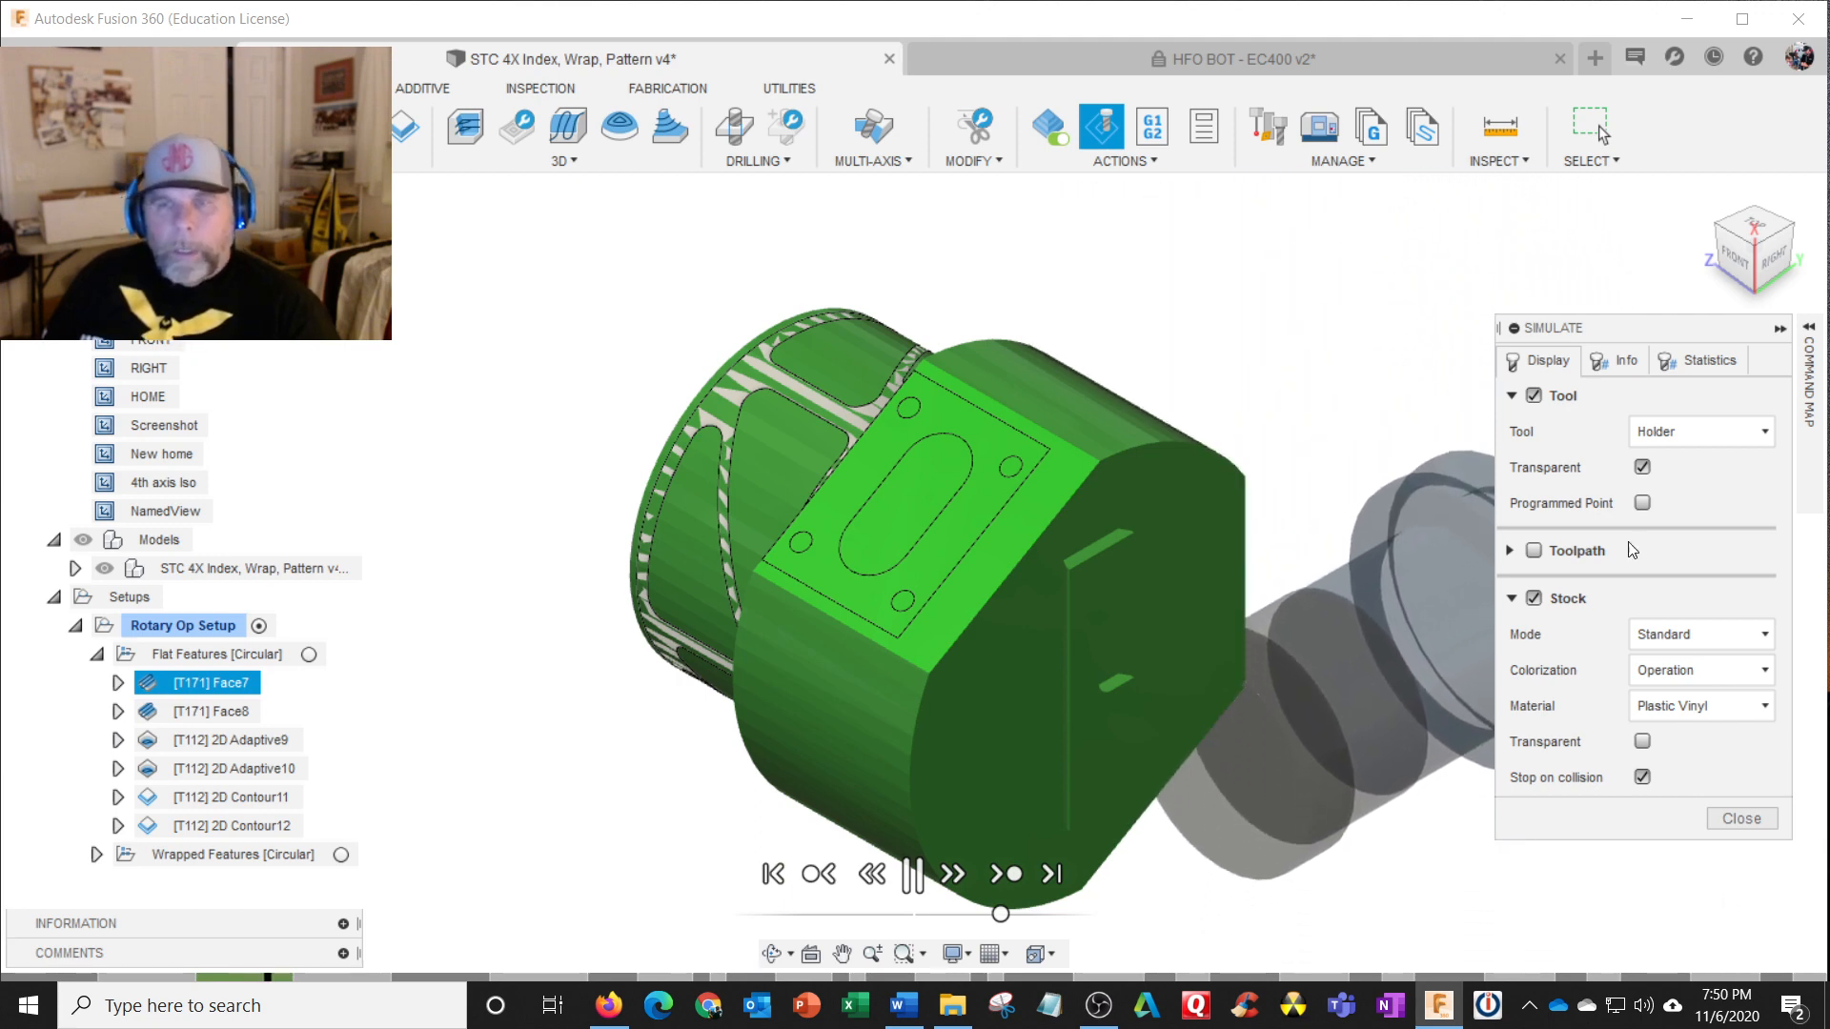
Step: Make the simulated tool and holder opaque, watch the Face7 and Face8 cuts, and pause and close the simulation
left_click(1536, 397)
left_click(1534, 397)
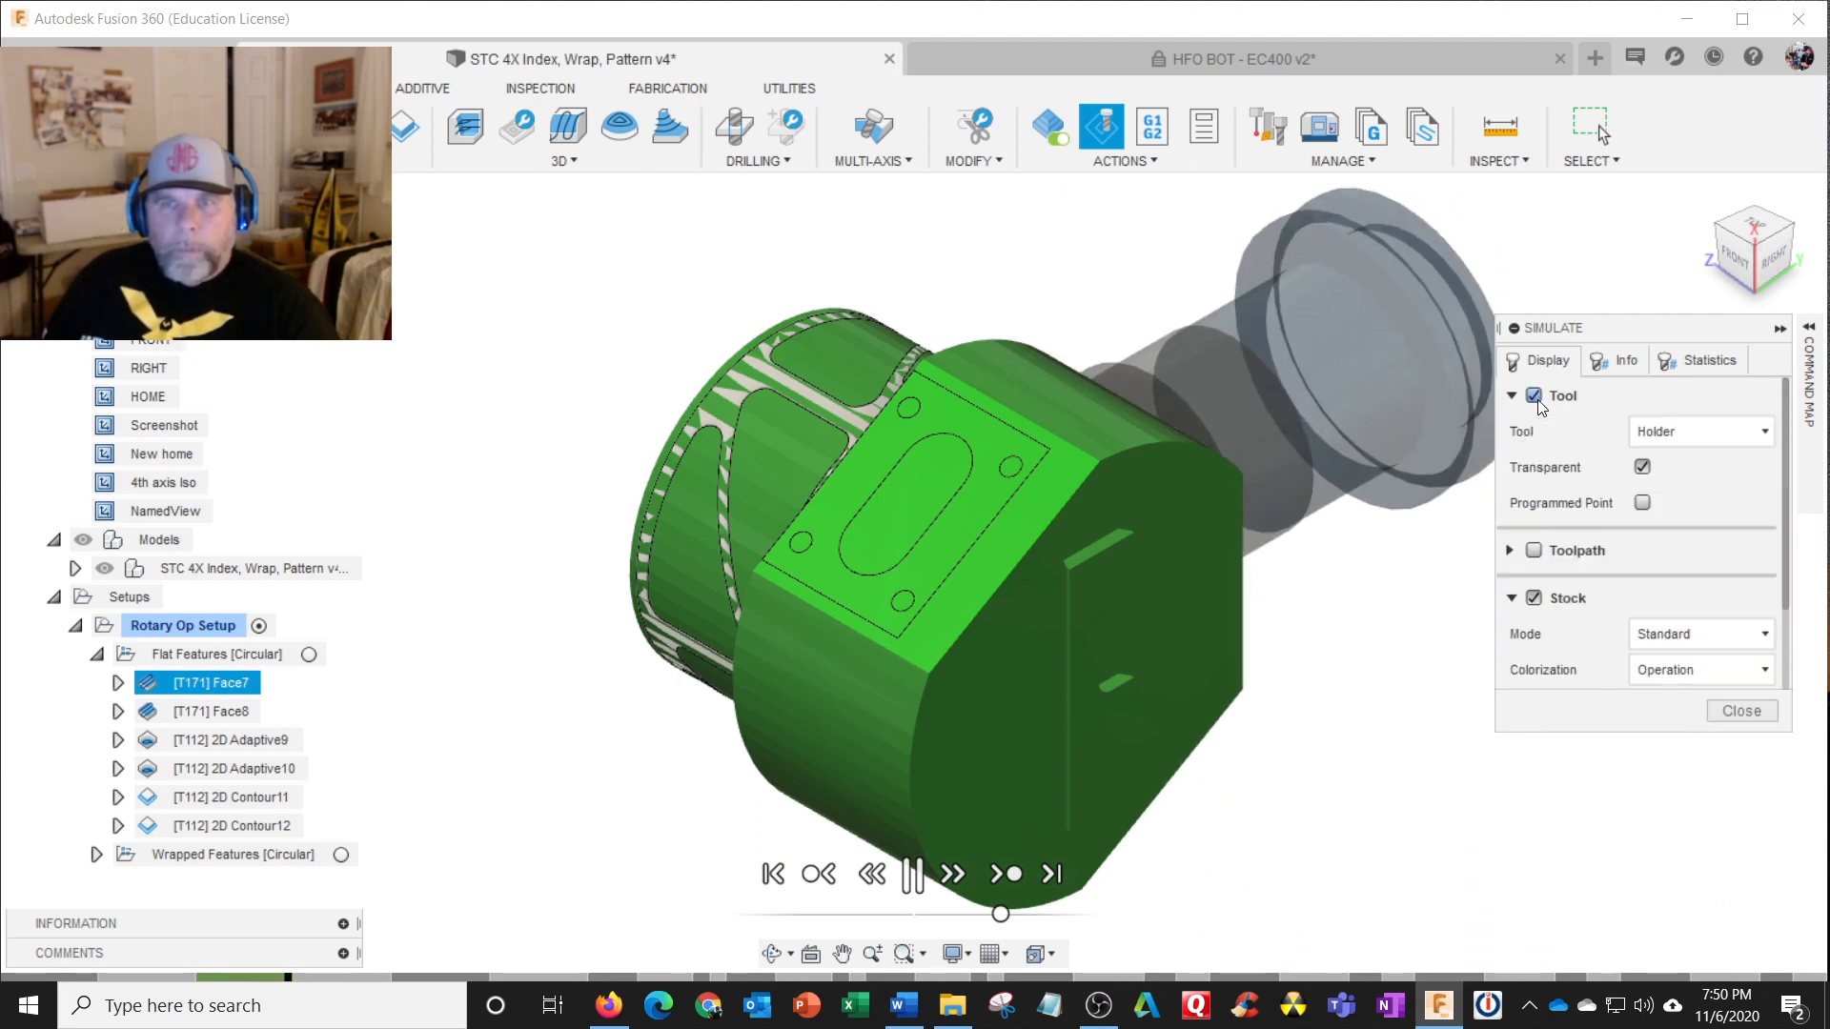
left_click(1643, 468)
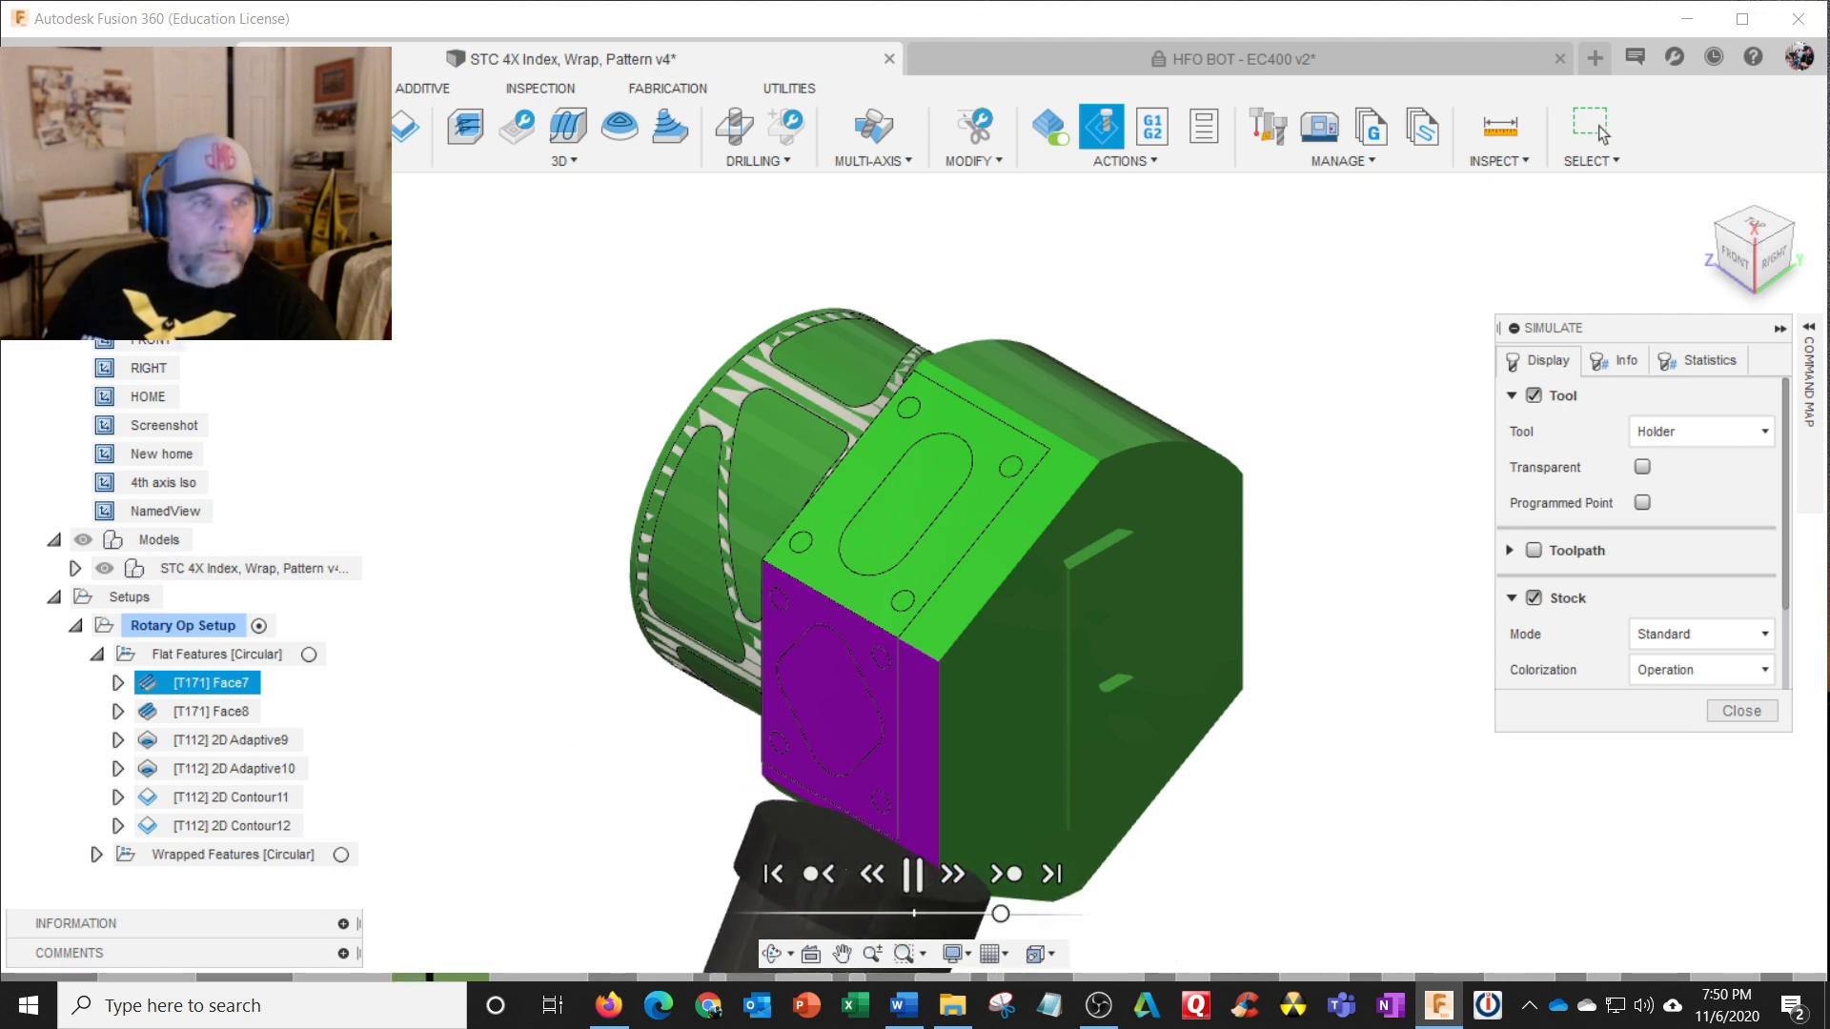
scroll(239, 629, "down", 3)
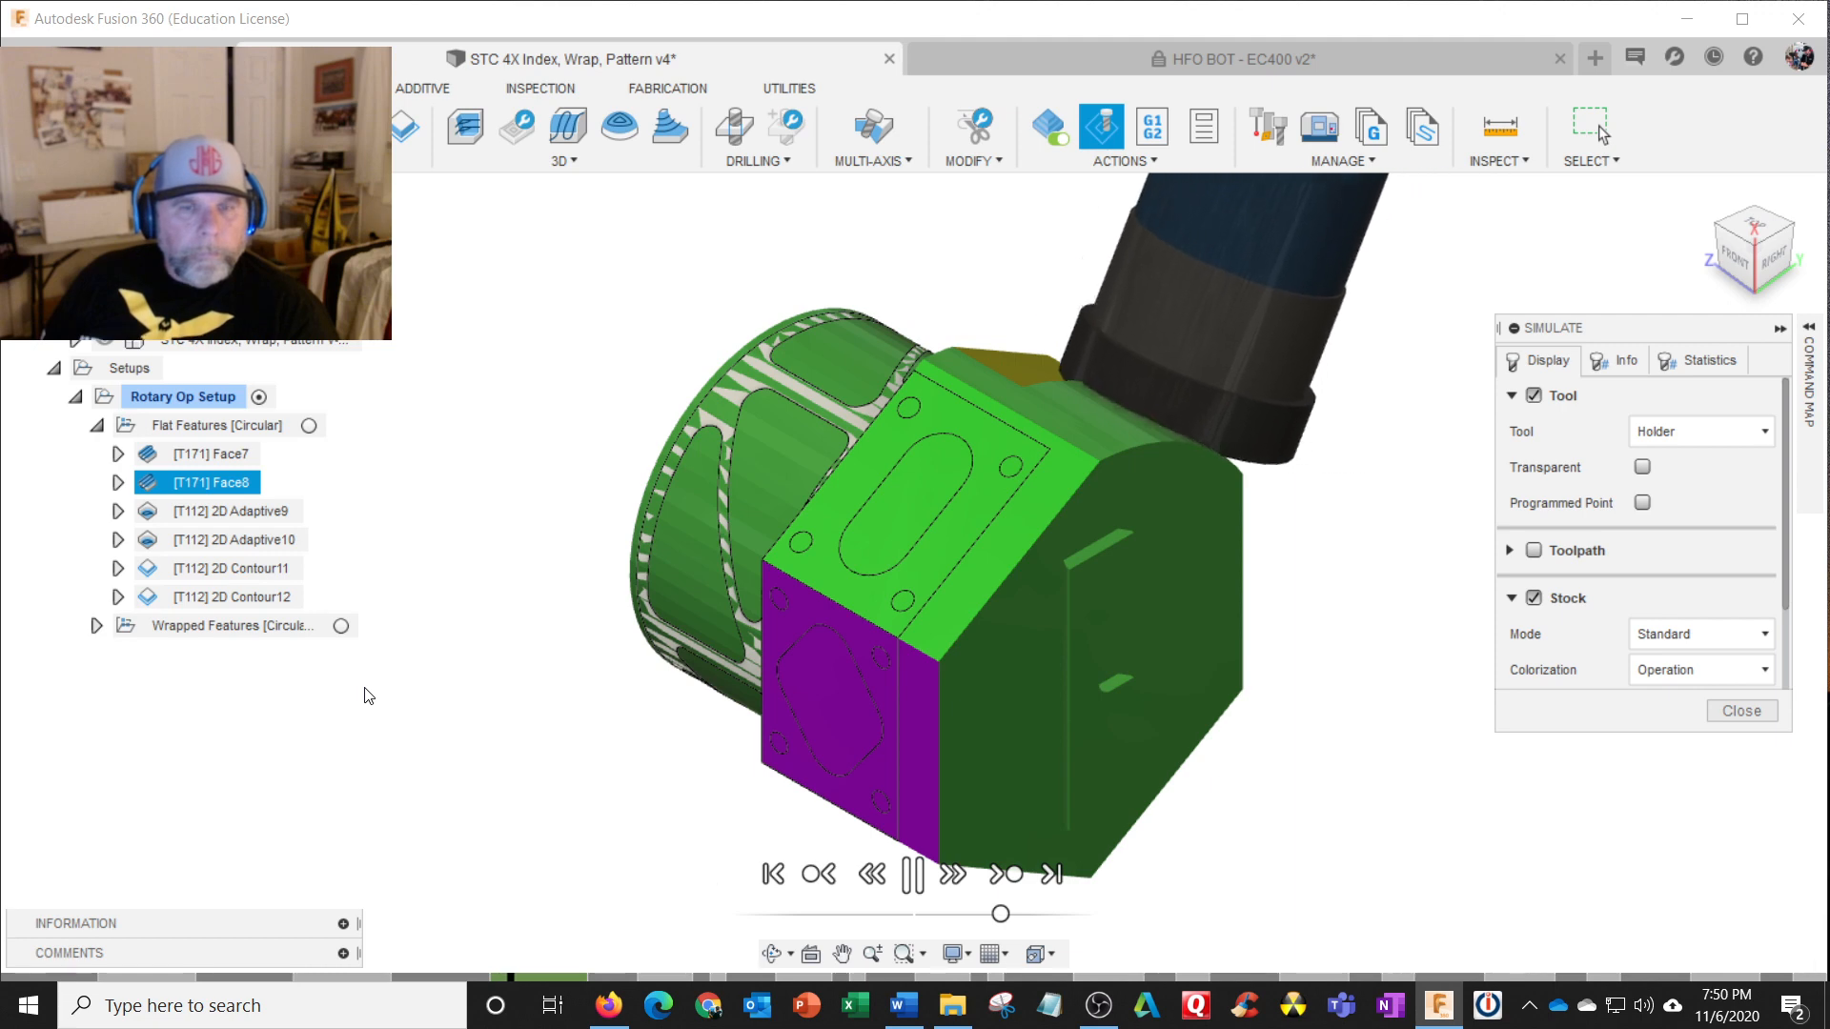
left_click(915, 877)
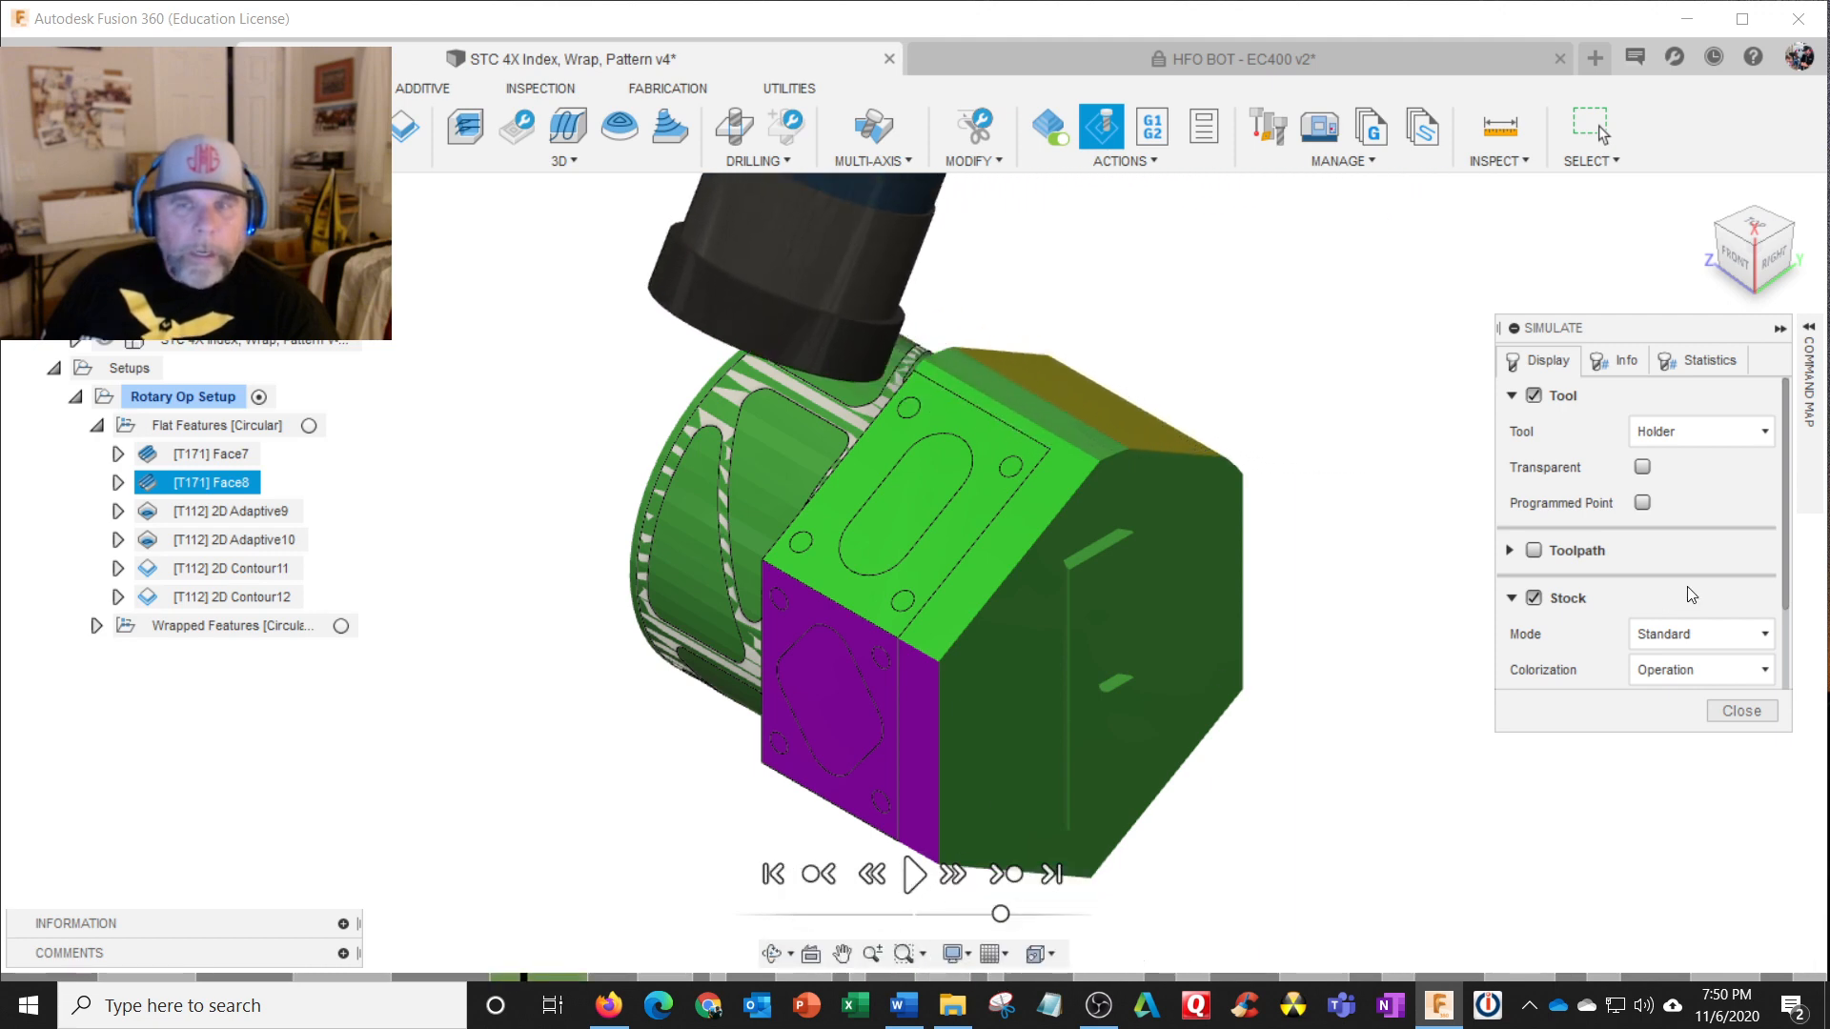
left_click(1741, 711)
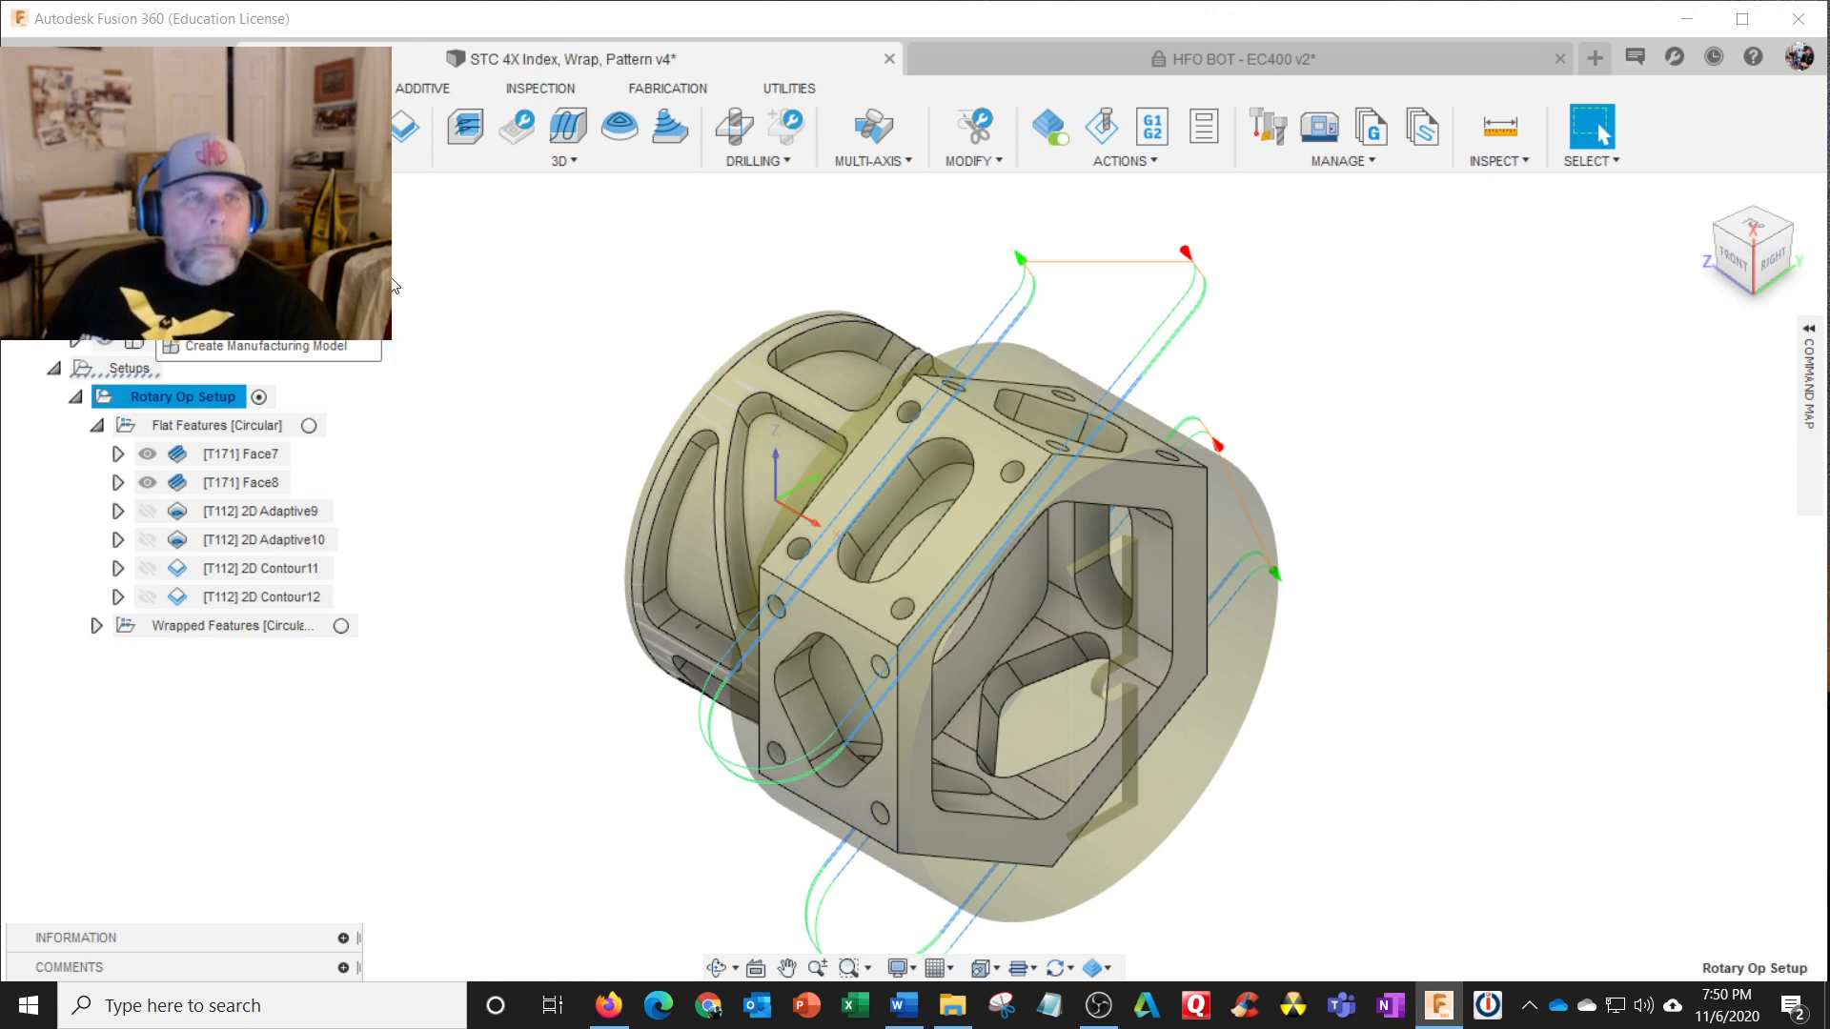
Step: Expand the STC 4X Index, Wrap, Pattern model and turn on the visibility of its Raptor Setup v8:1 component
mouse_move(370, 268)
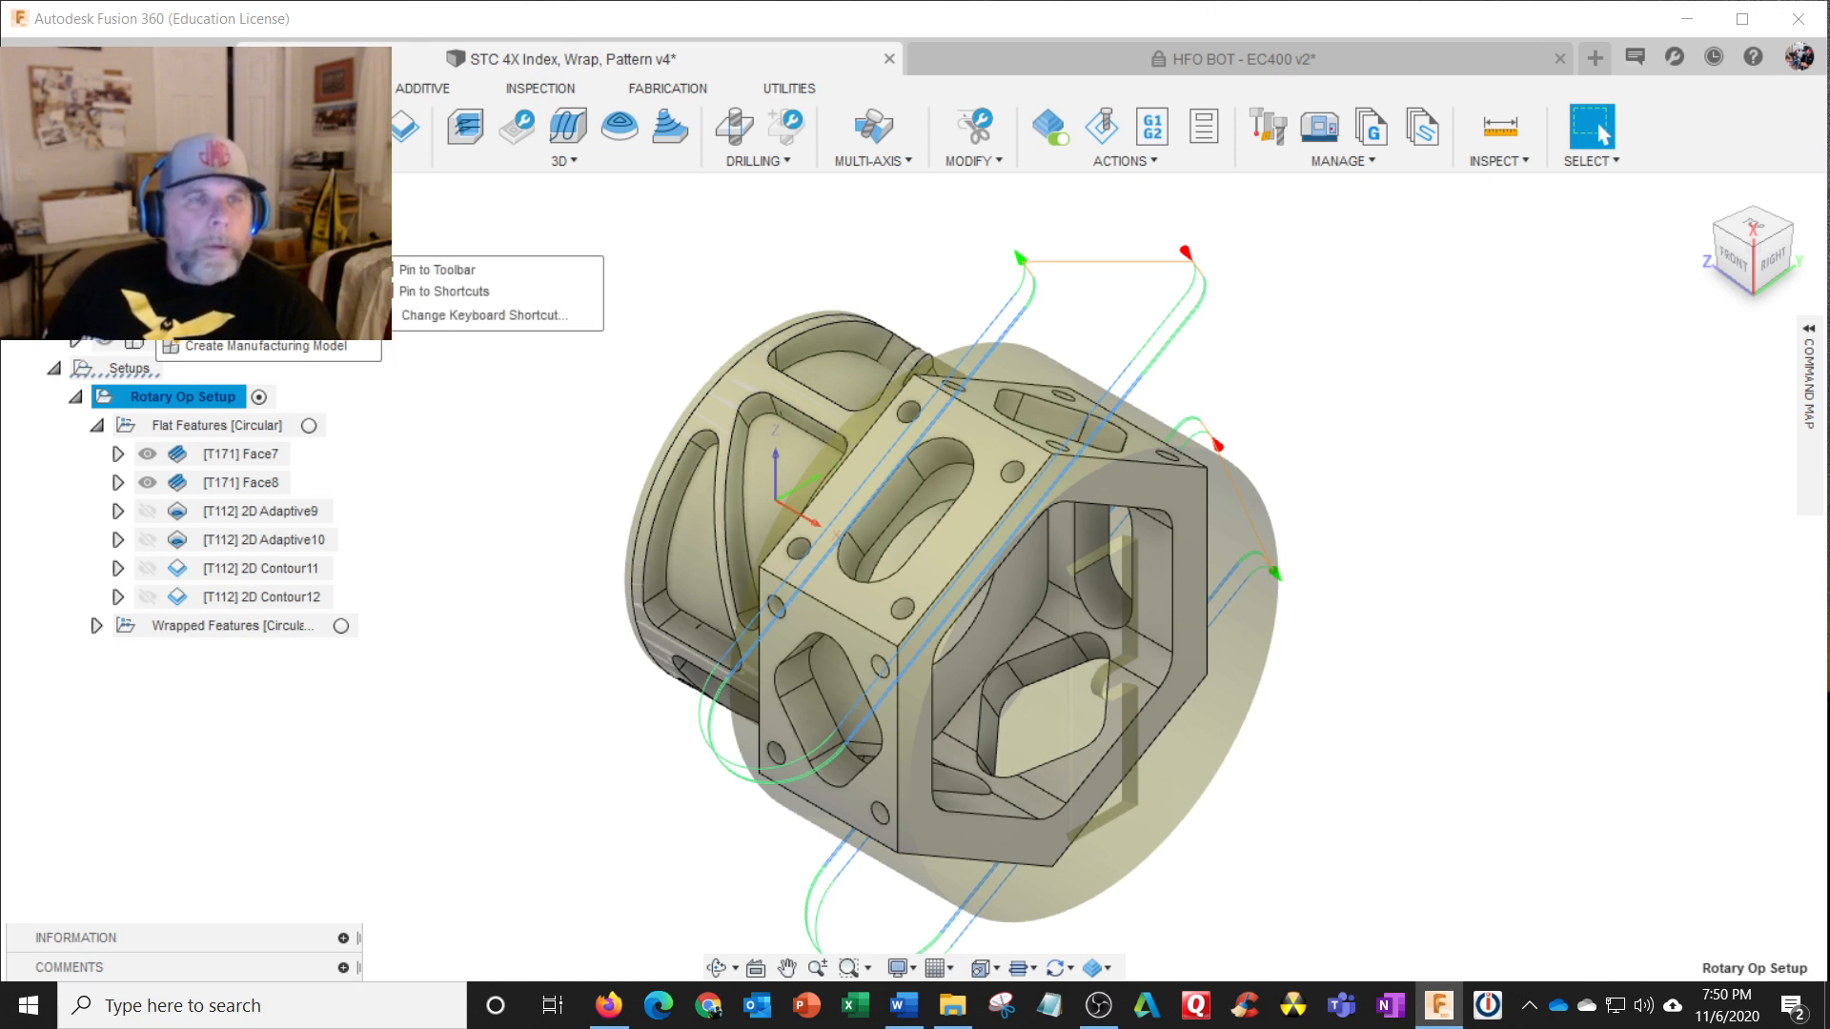
left_click(279, 721)
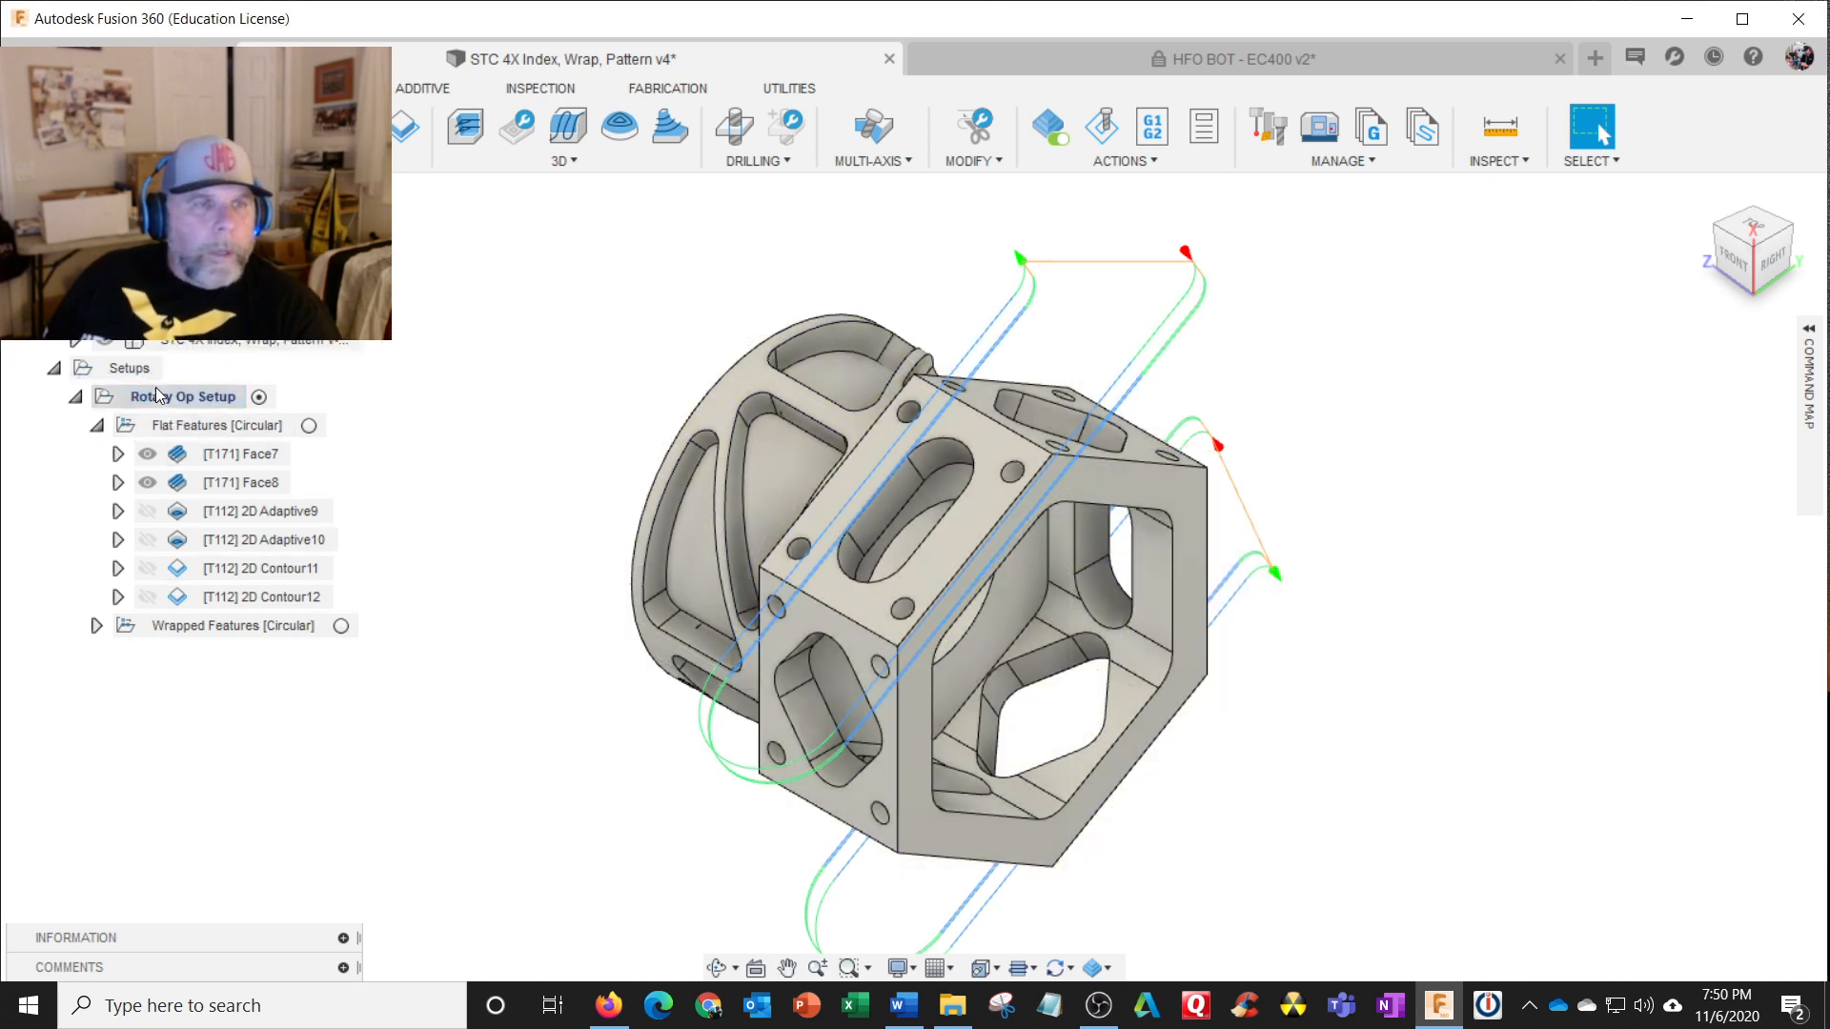
scroll(76, 345, "up", 3)
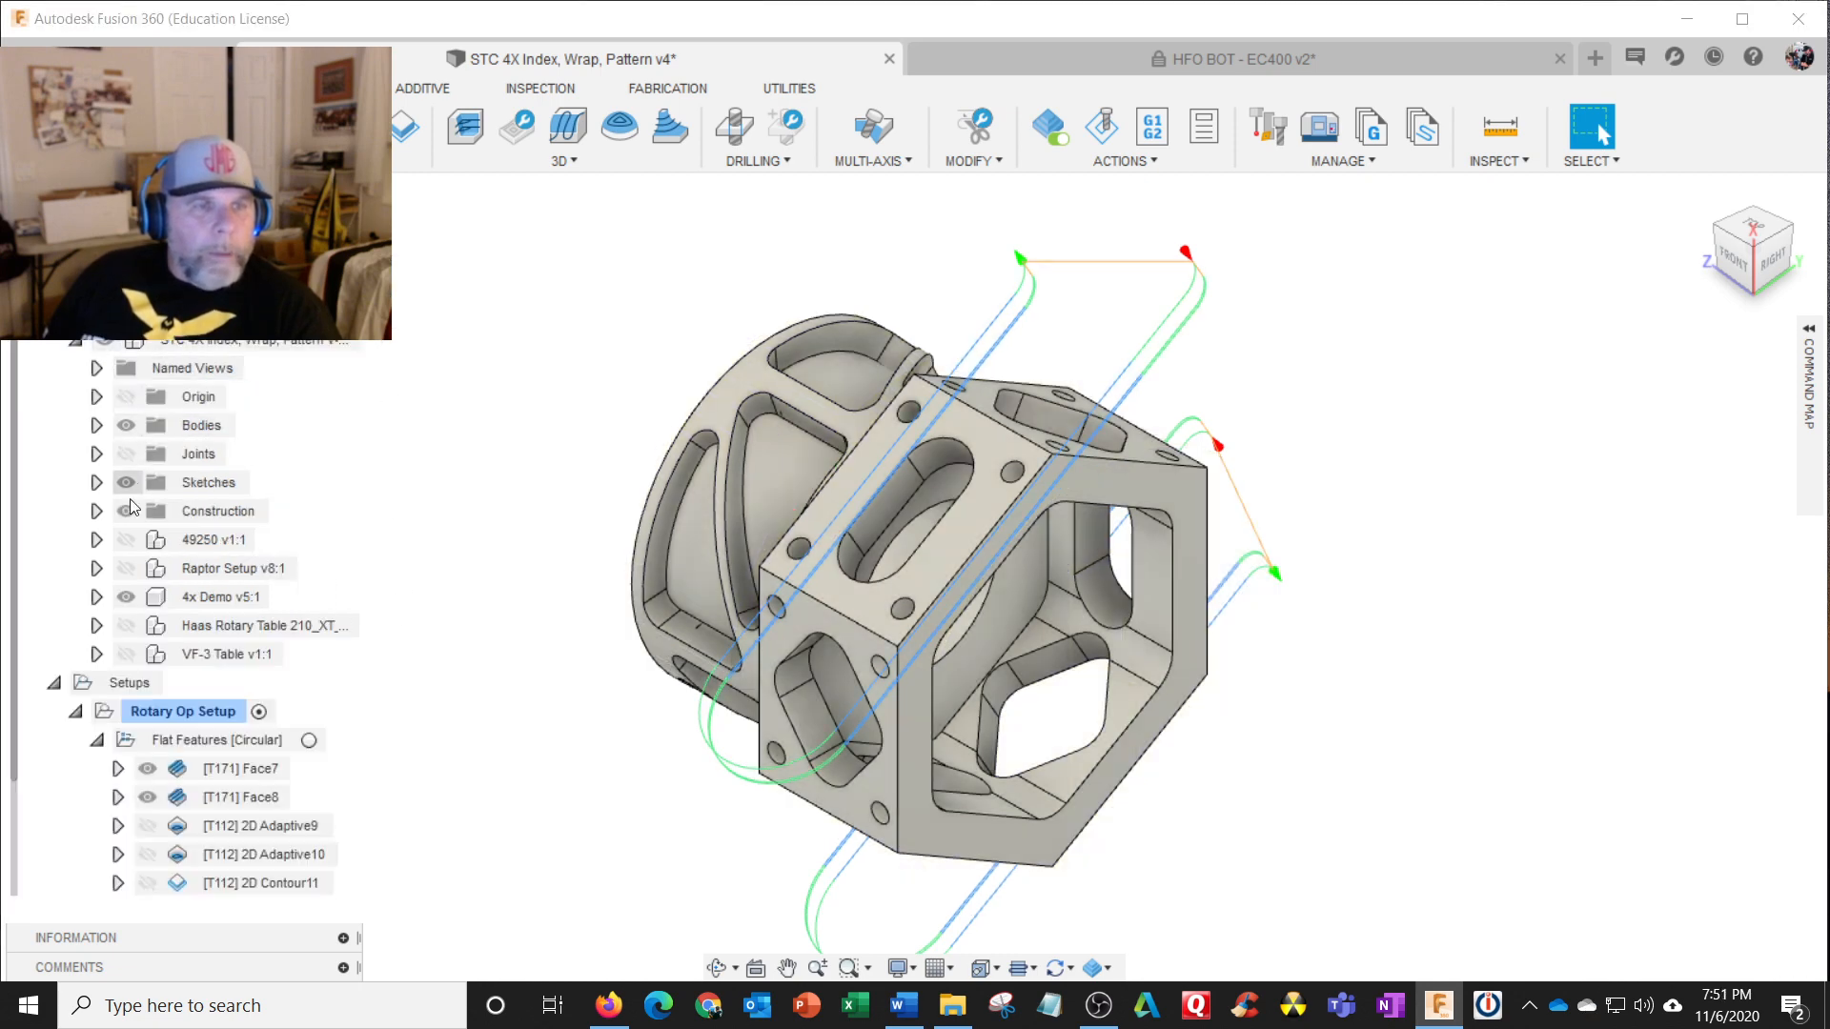
left_click(133, 578)
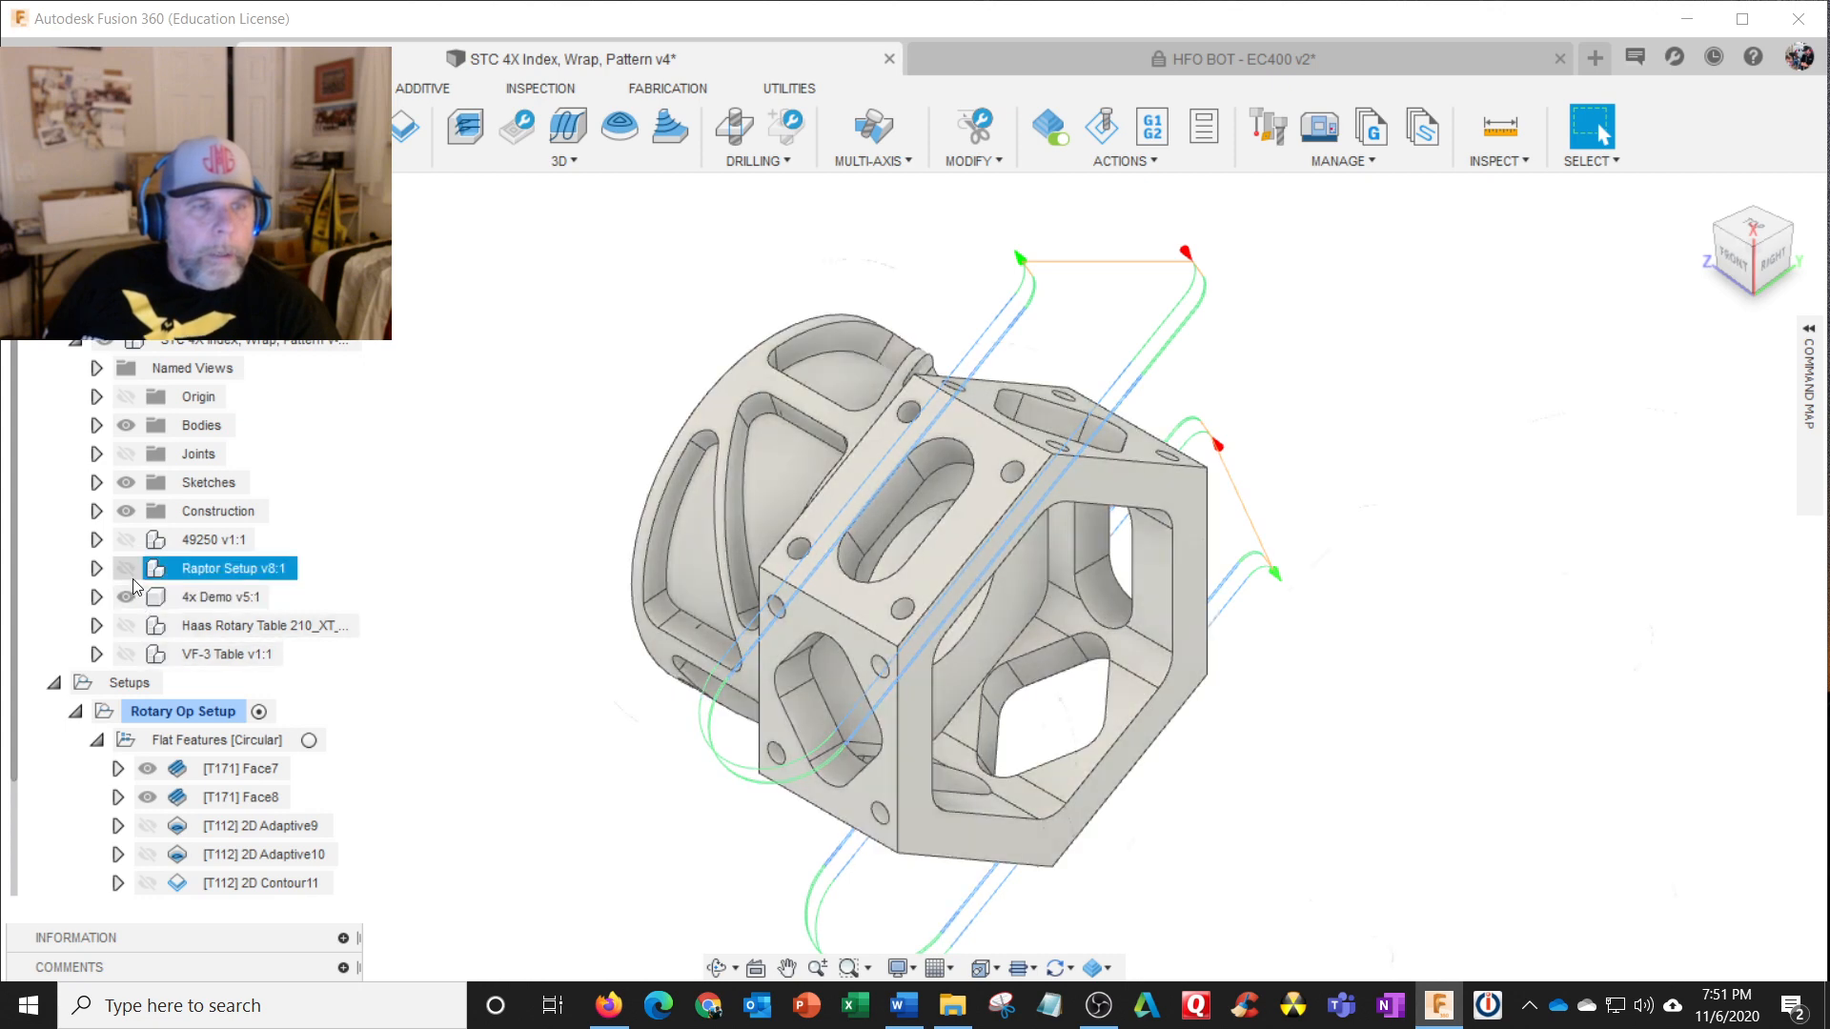
left_click(133, 580)
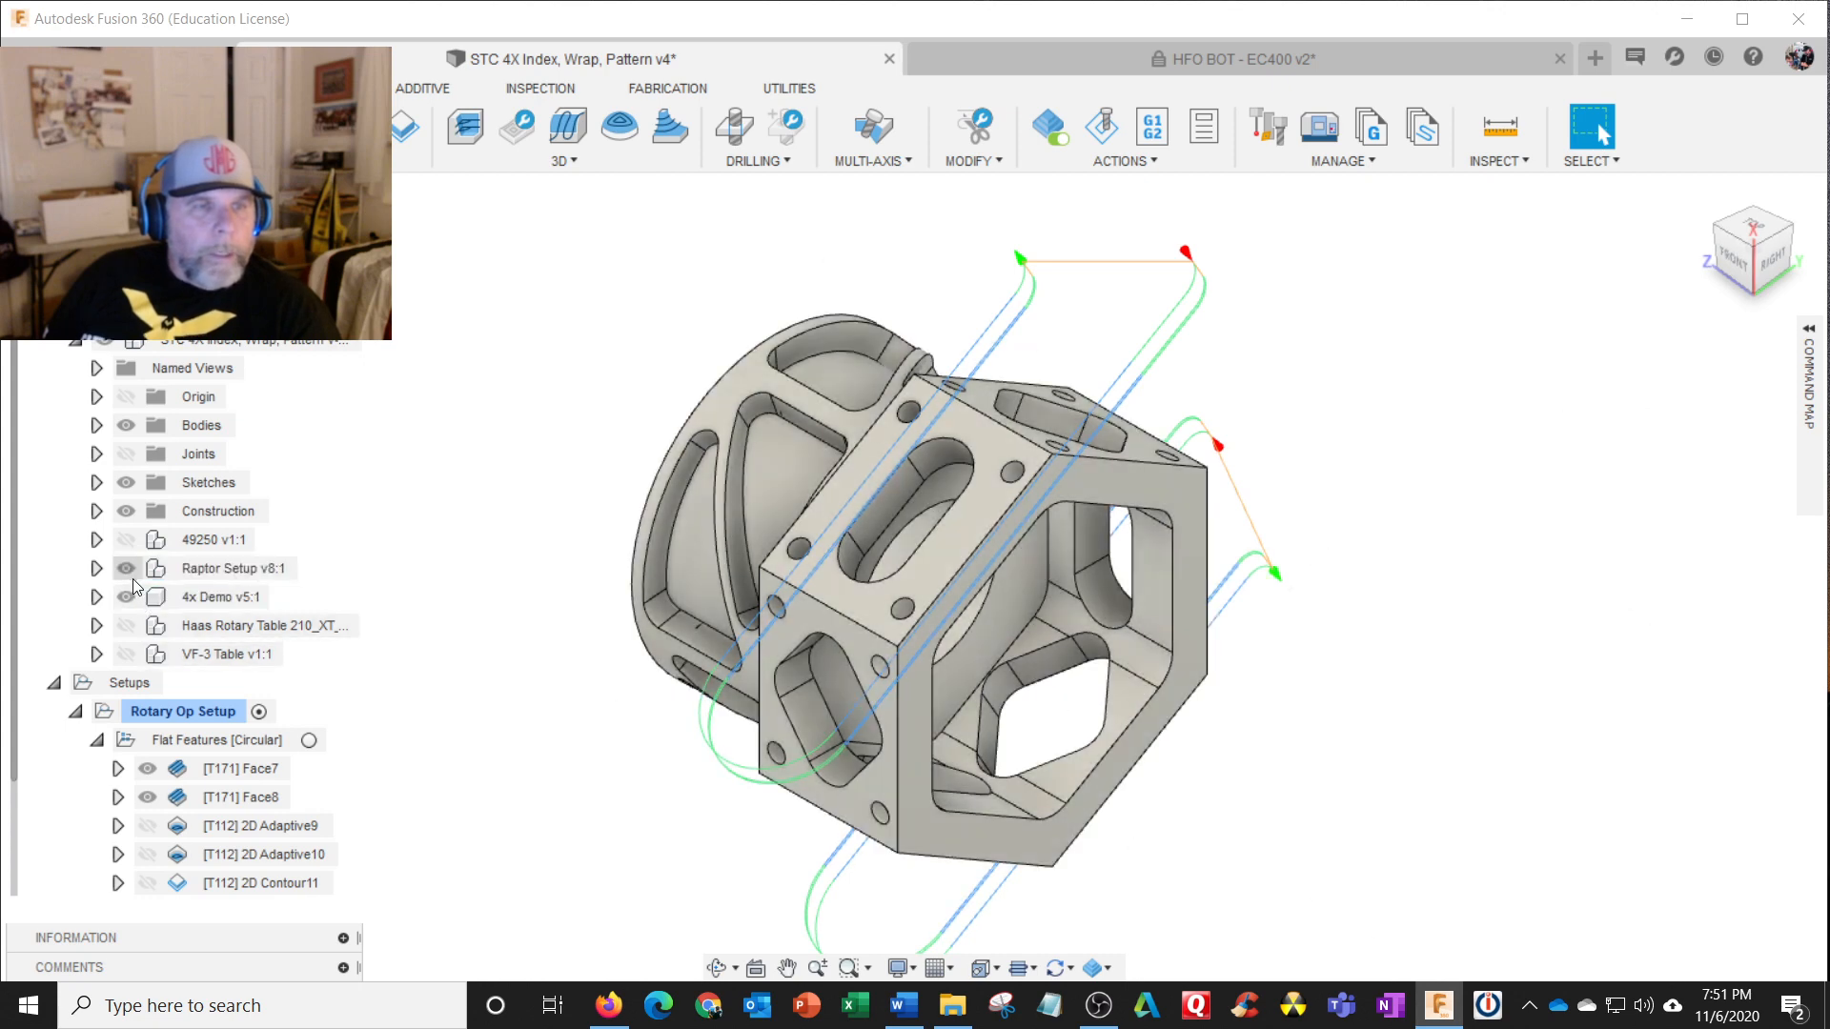
Step: Look through the model's Named Views, Origin, Bodies and 49250 v1:1 contents, collapsing each of them again
left_click(97, 368)
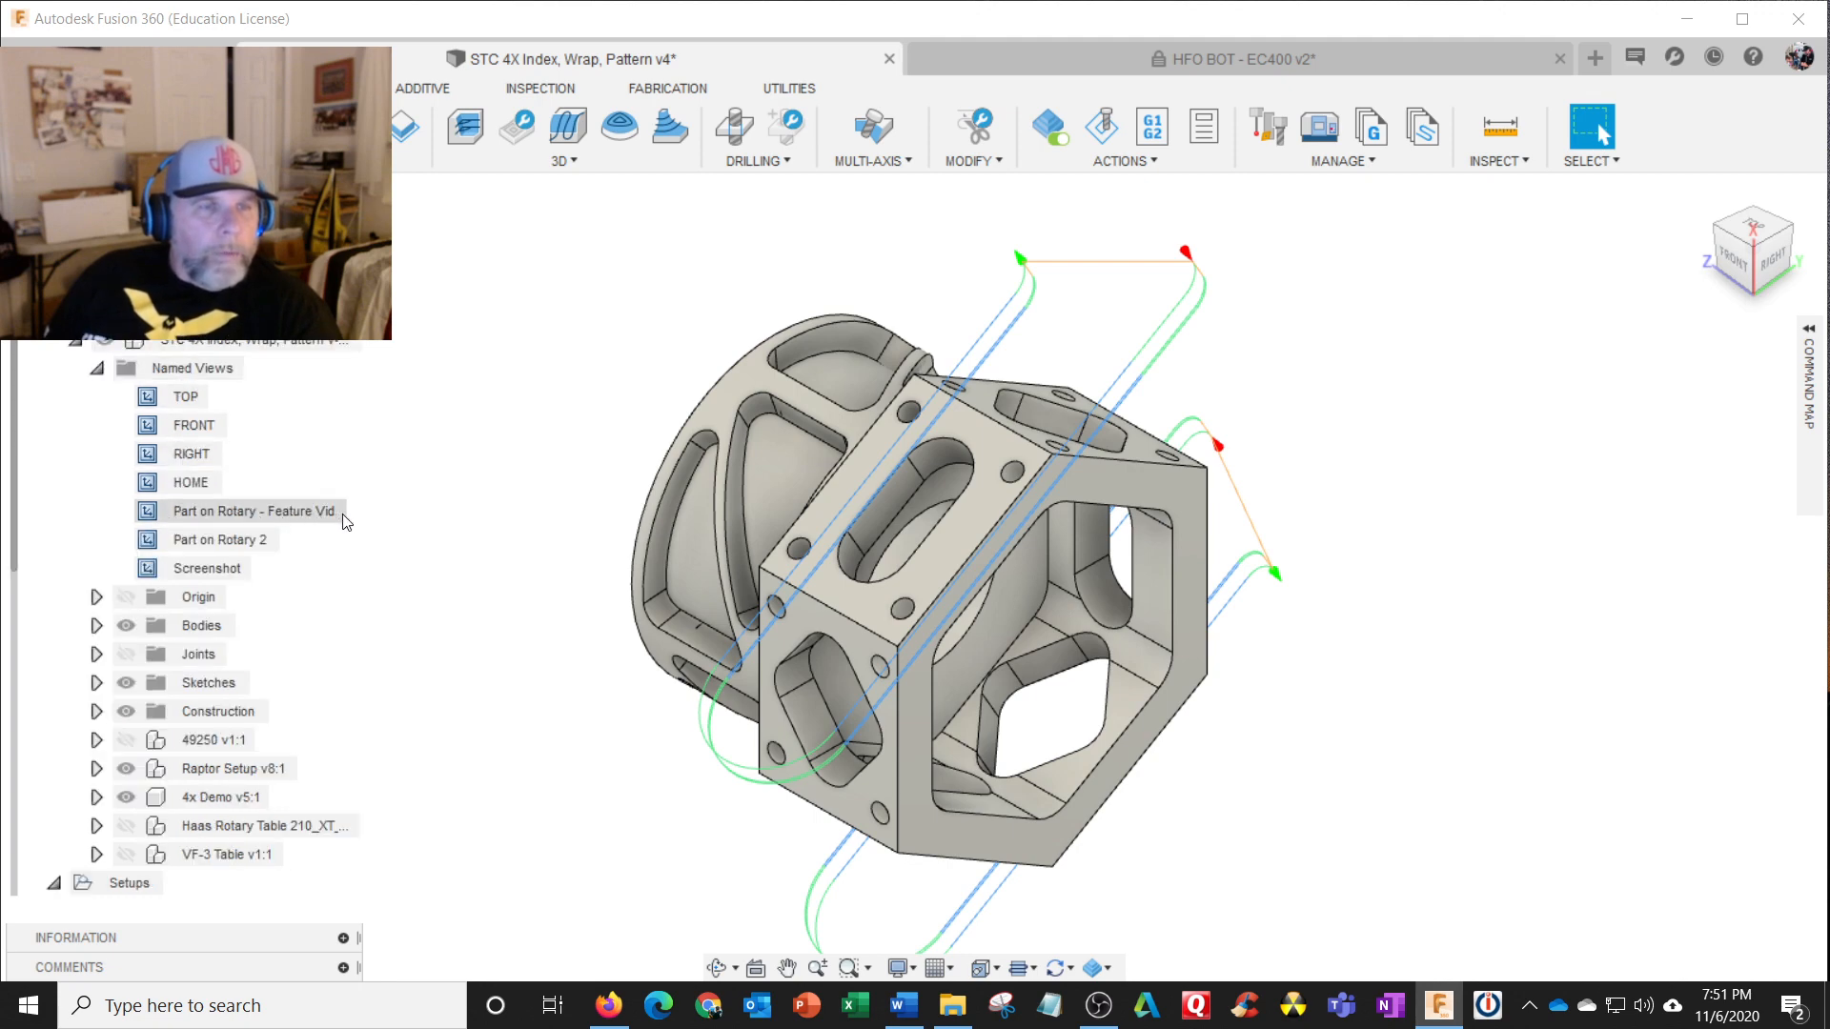
left_click(96, 368)
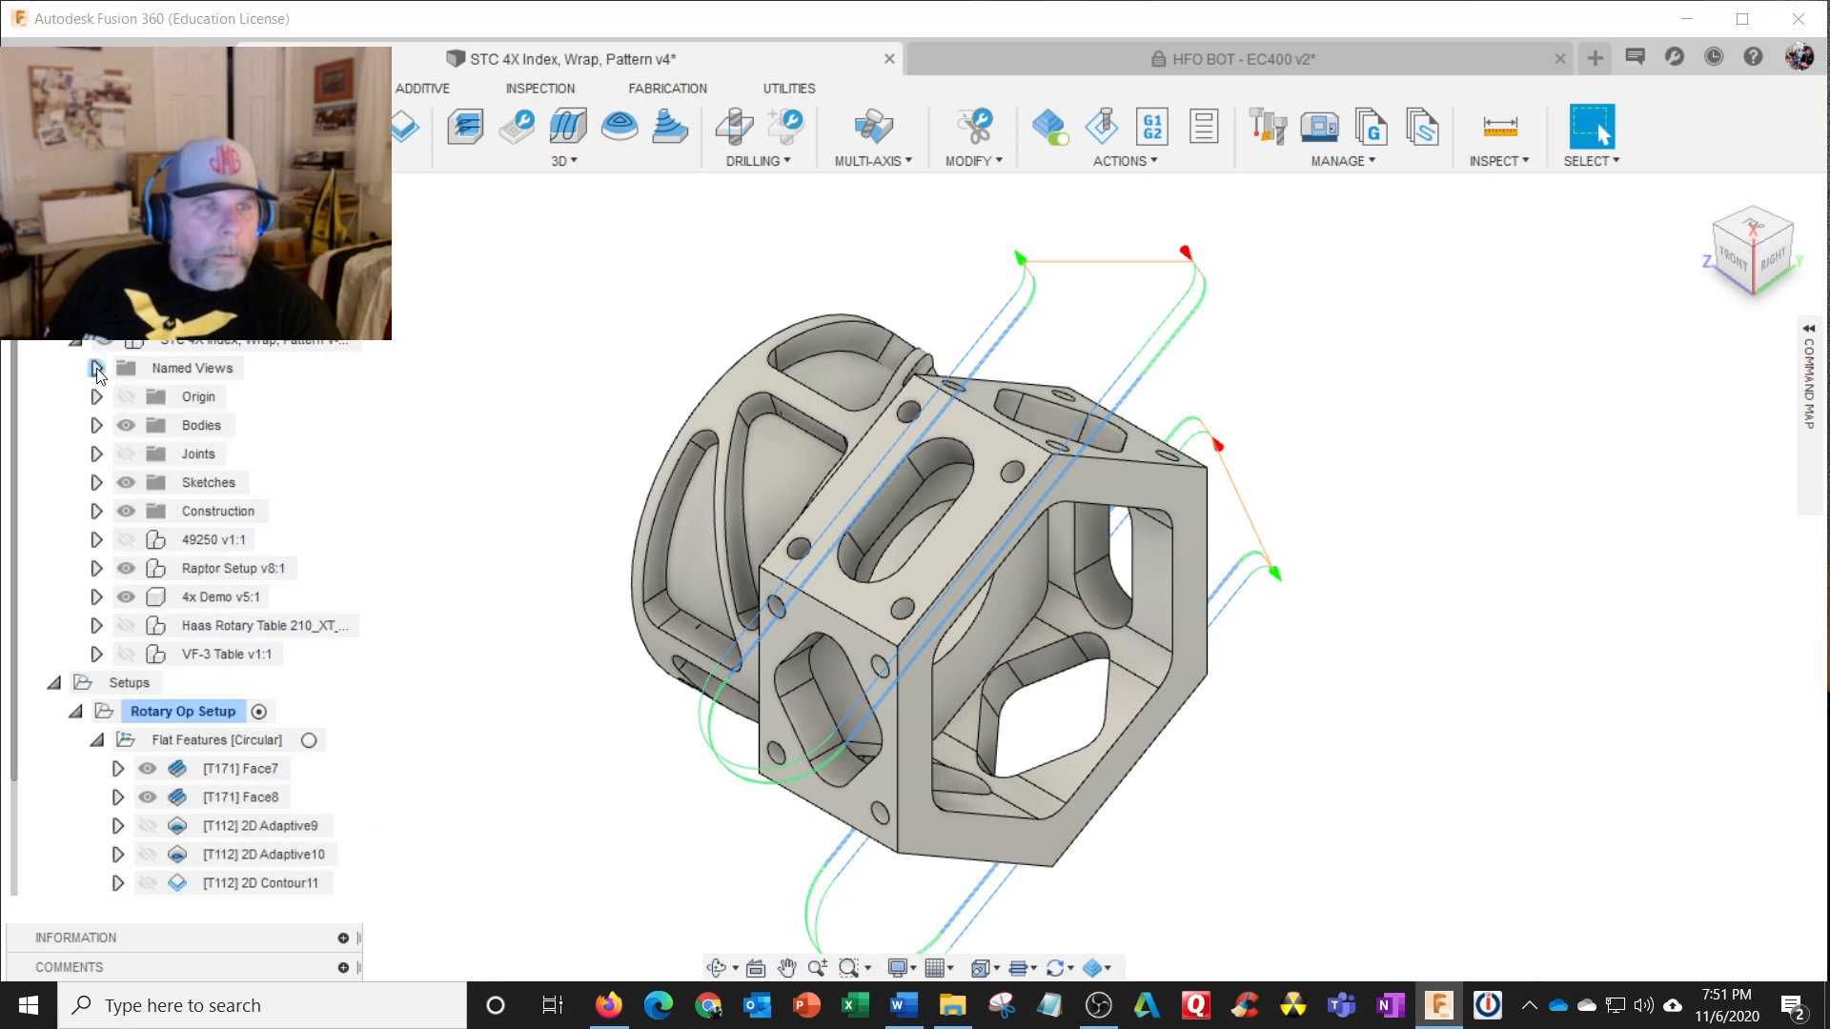
left_click(97, 397)
left_click(97, 397)
left_click(96, 425)
left_click(96, 425)
left_click(96, 539)
scroll(102, 544, "down", 3)
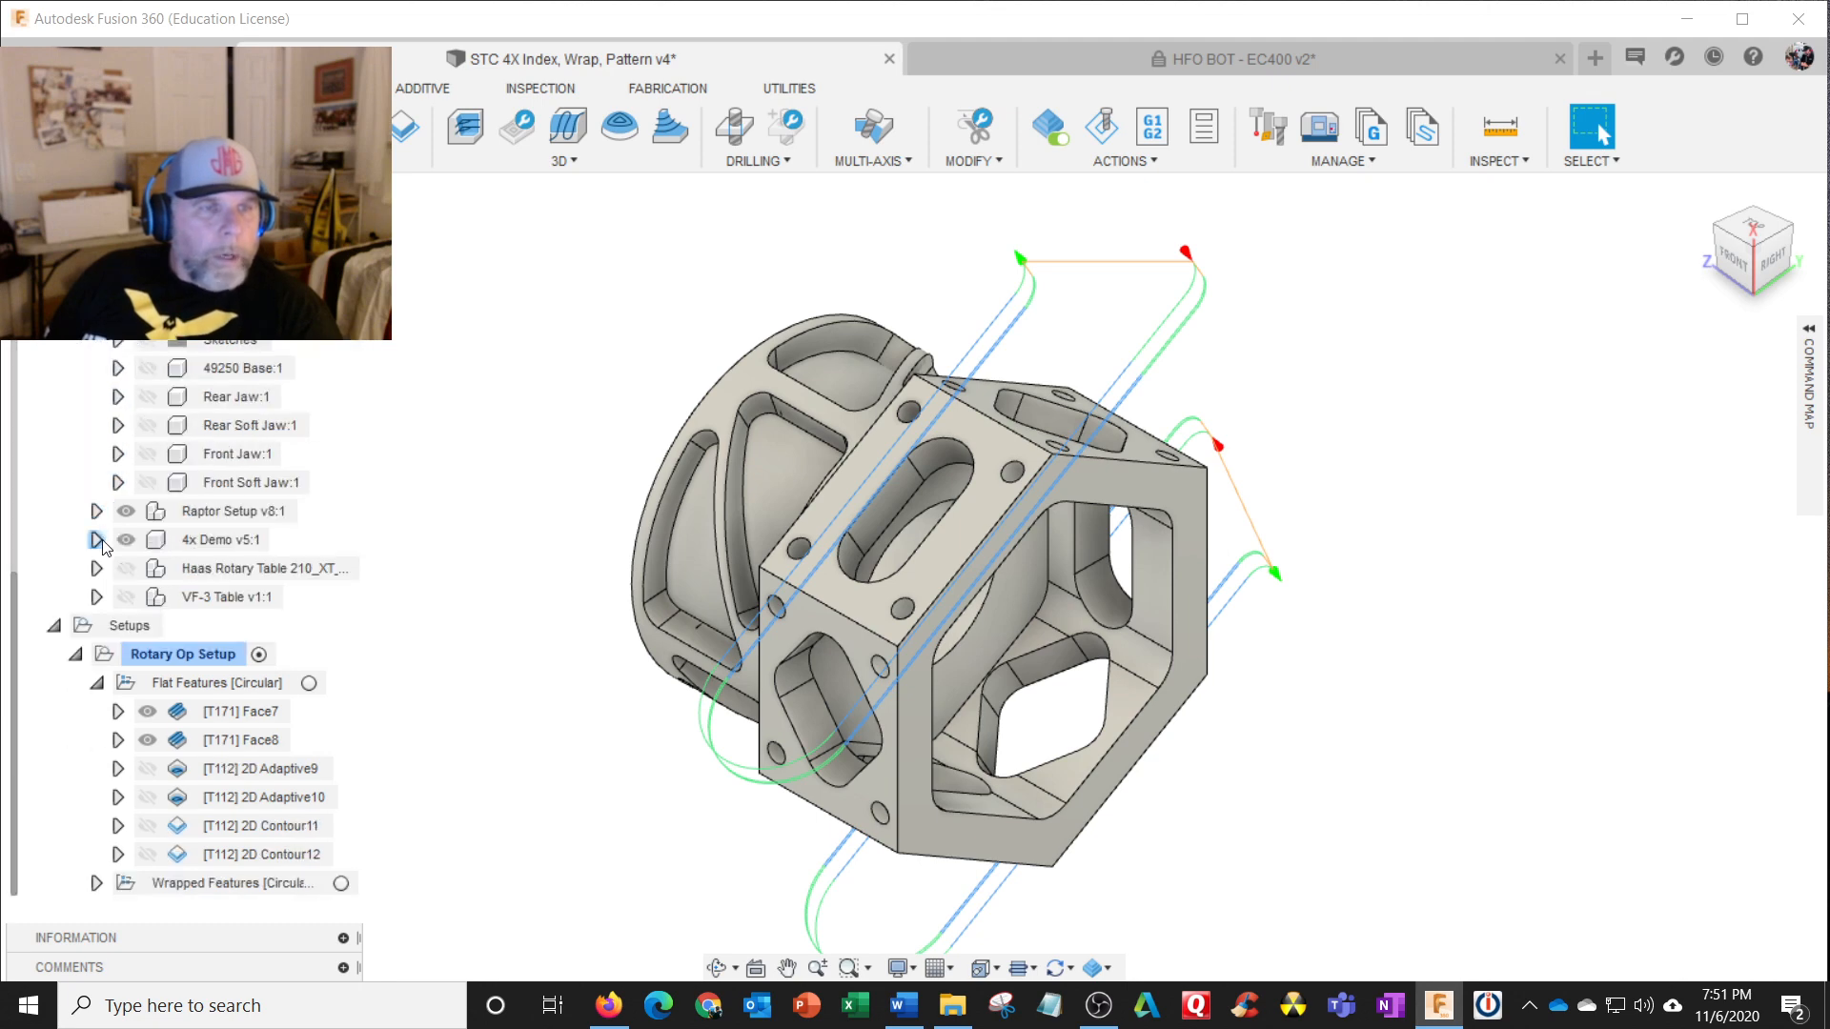
scroll(322, 407, "up", 3)
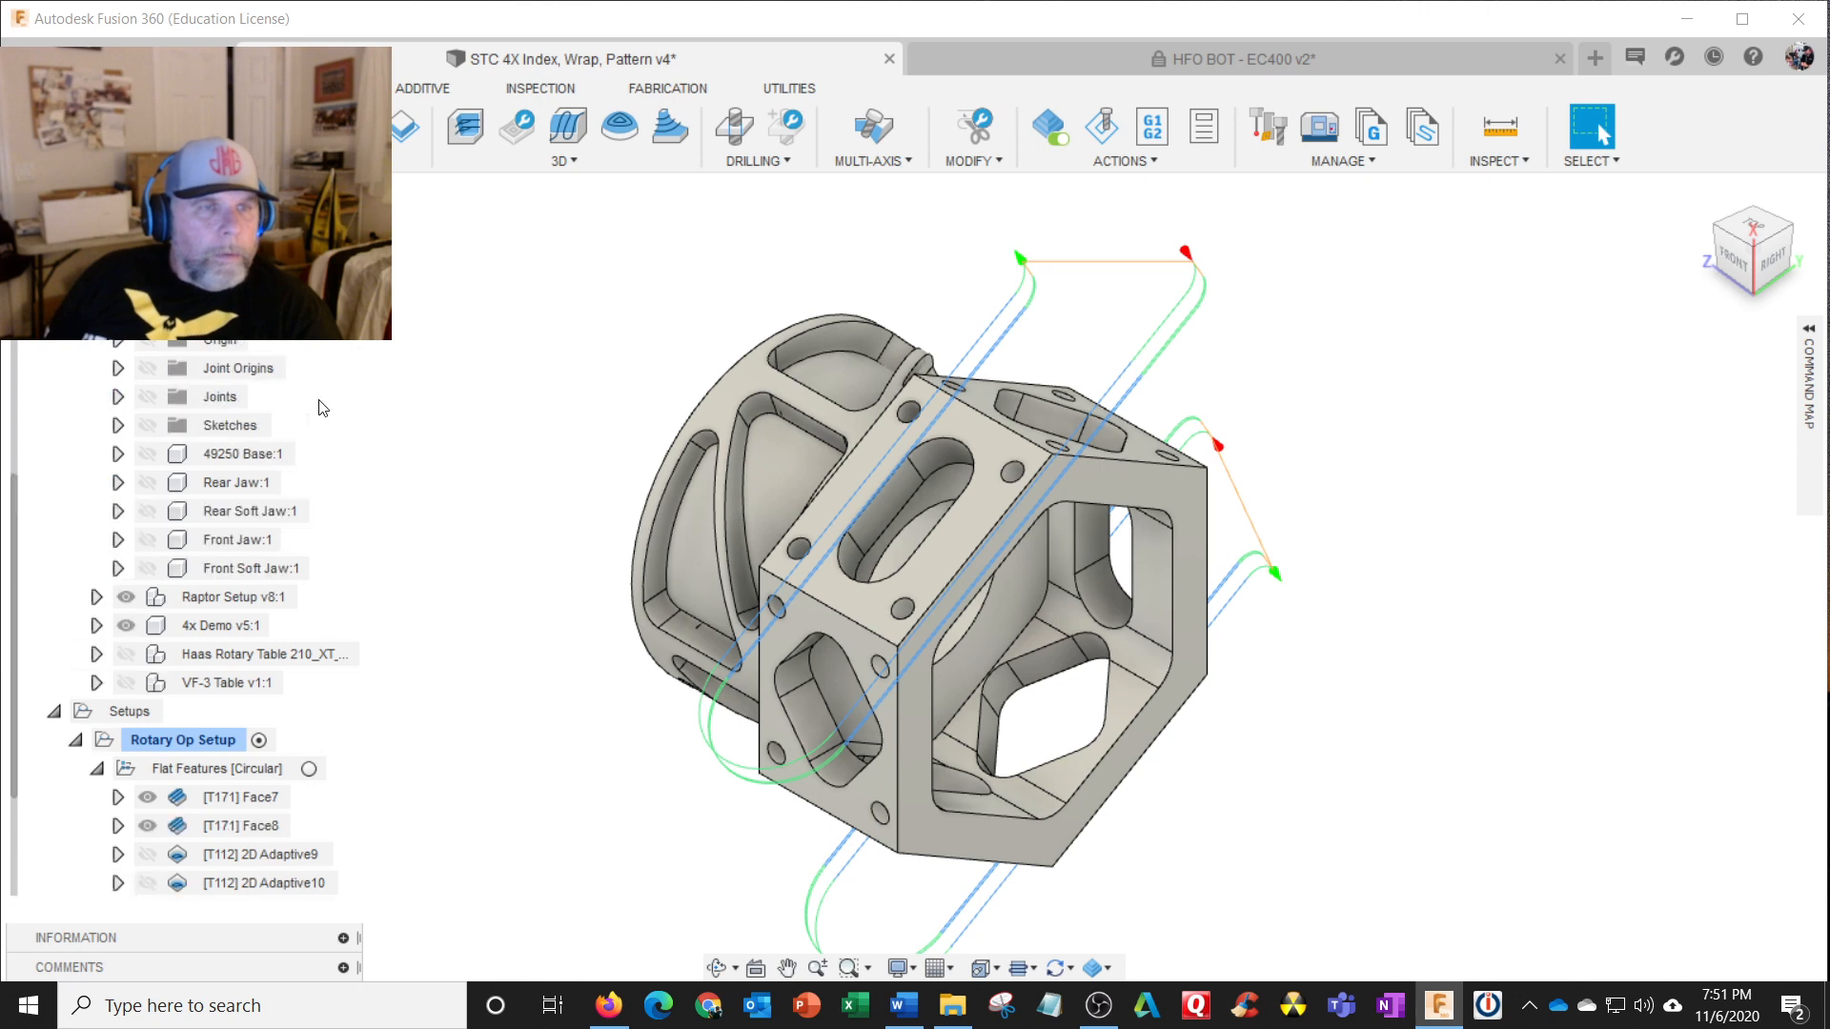
left_click(97, 311)
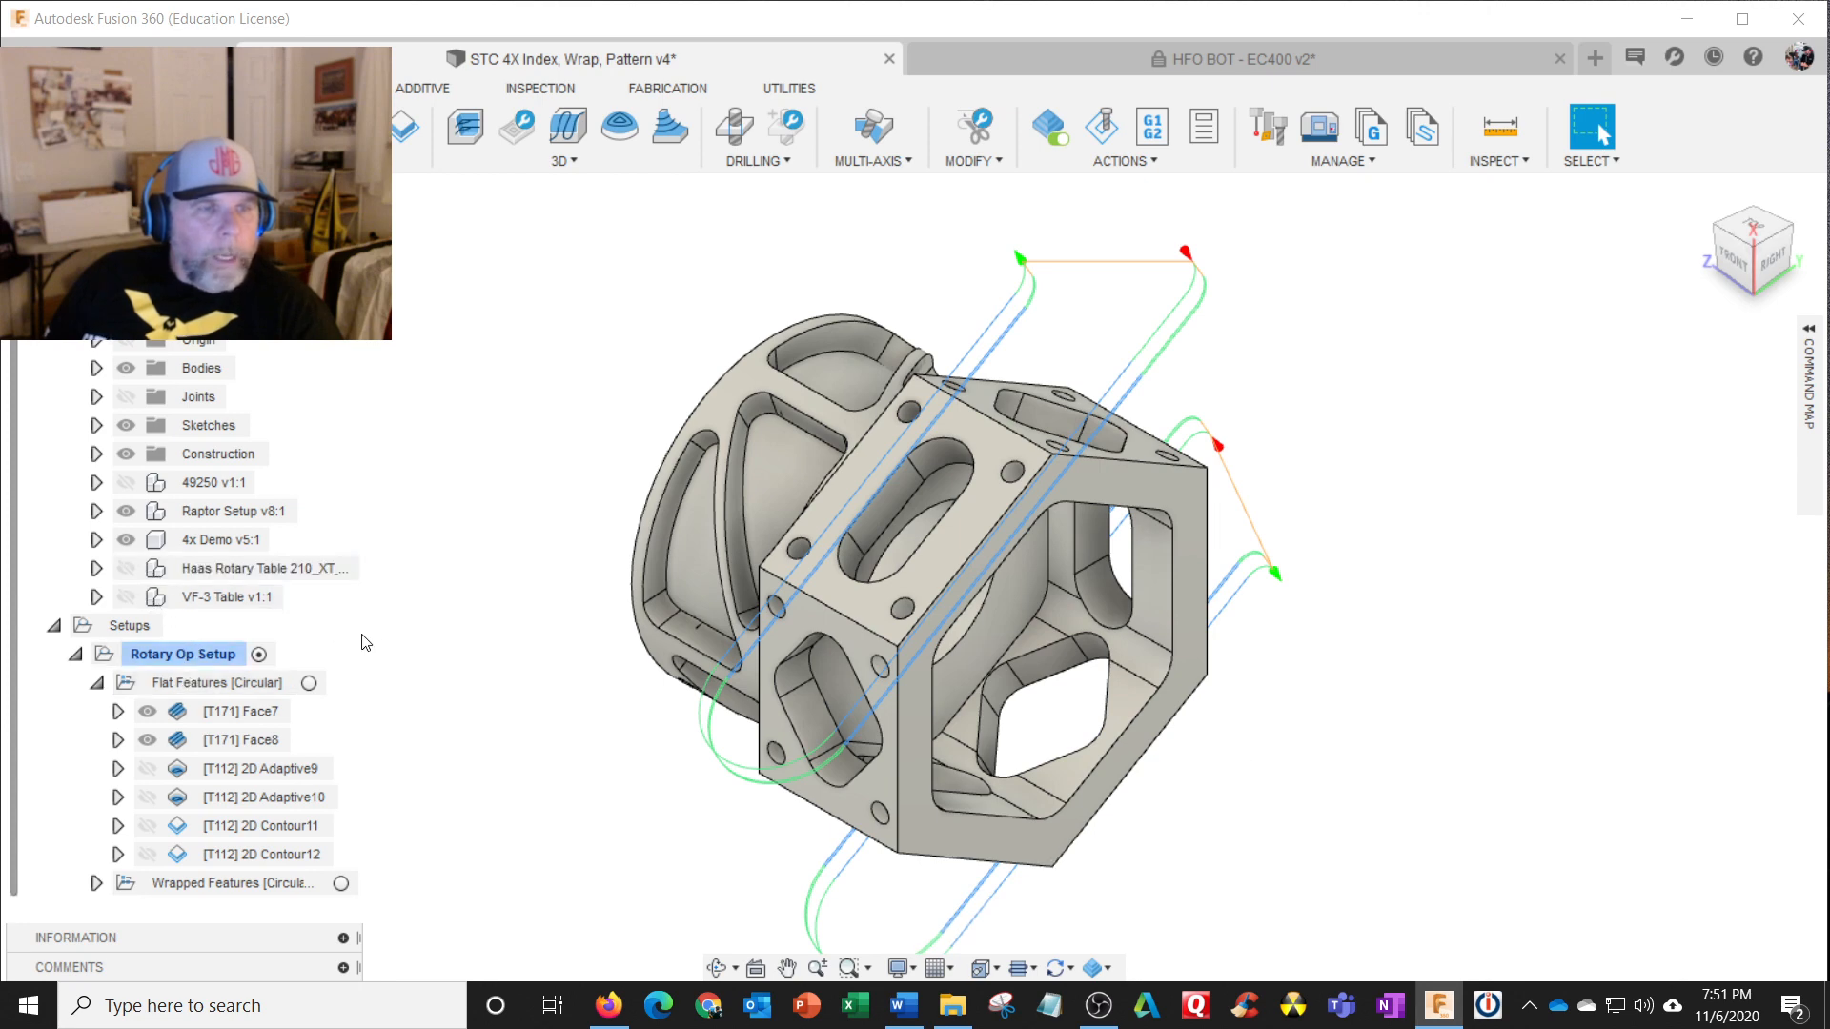
Step: Open the Flat Features folder for editing and examine its circular pattern settings, WCS offset override and pattern axis face
left_click(255, 680)
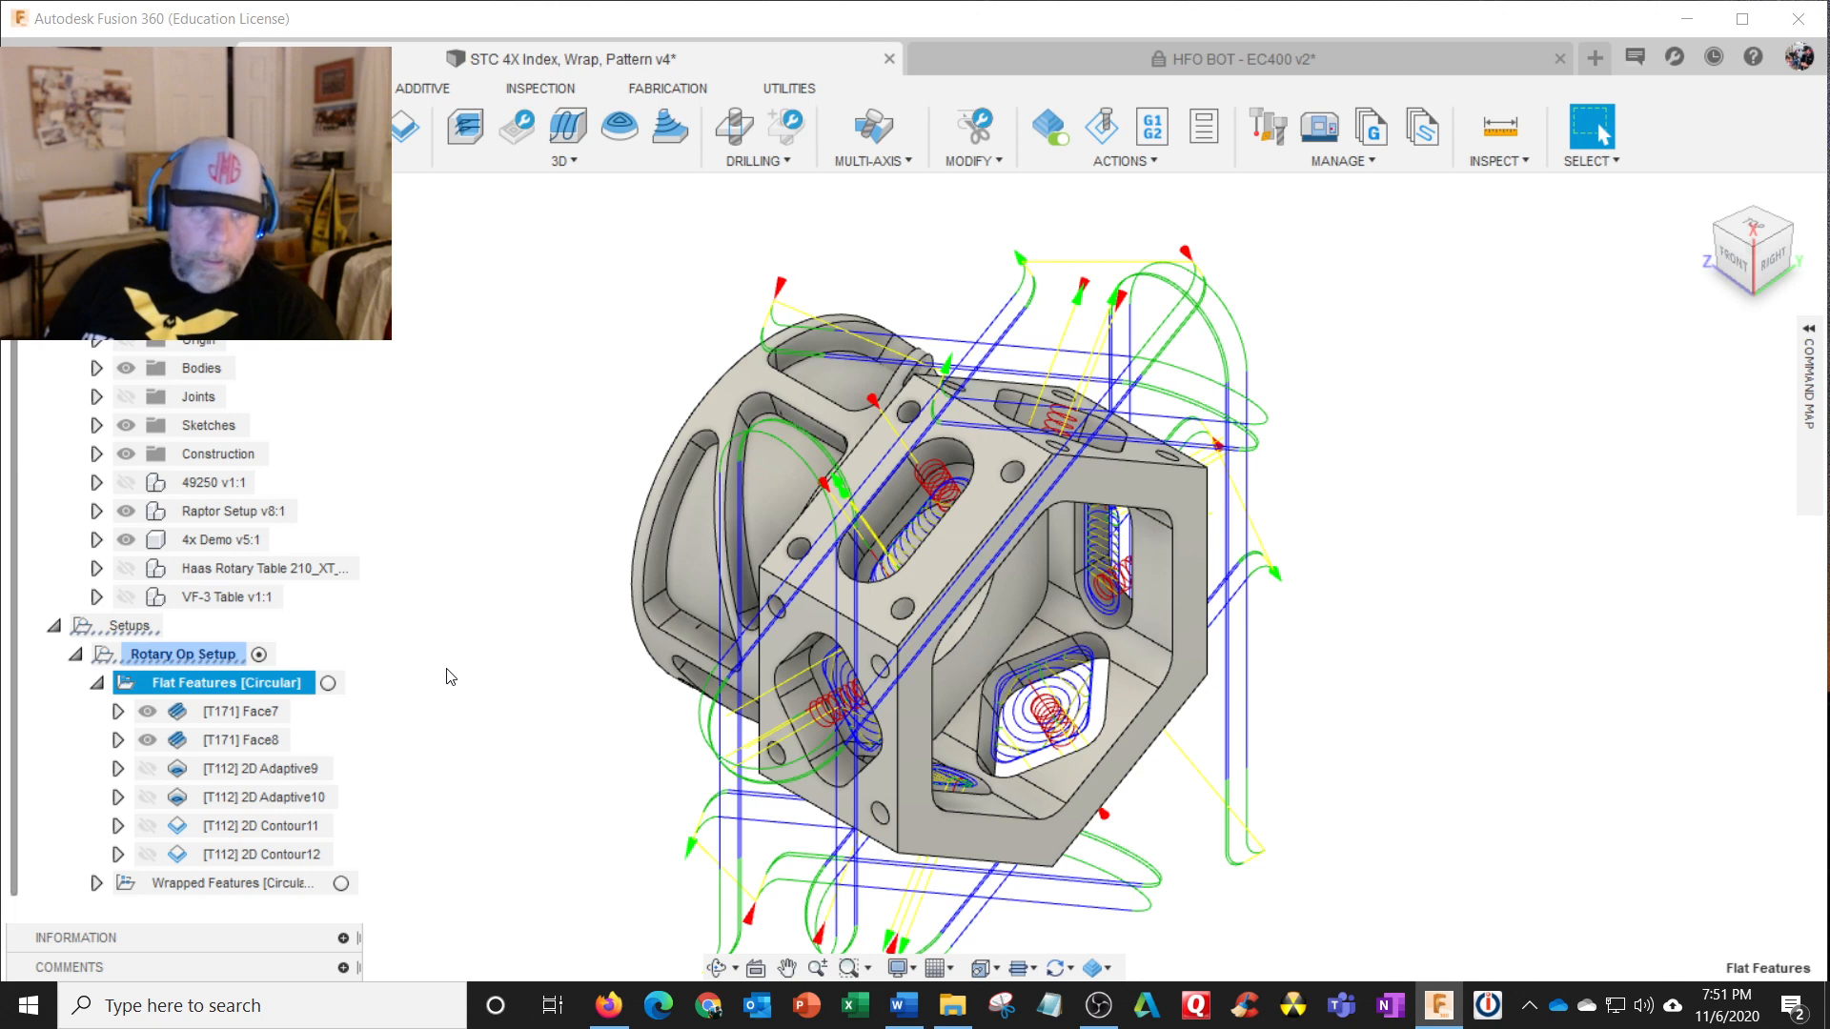
right_click(238, 682)
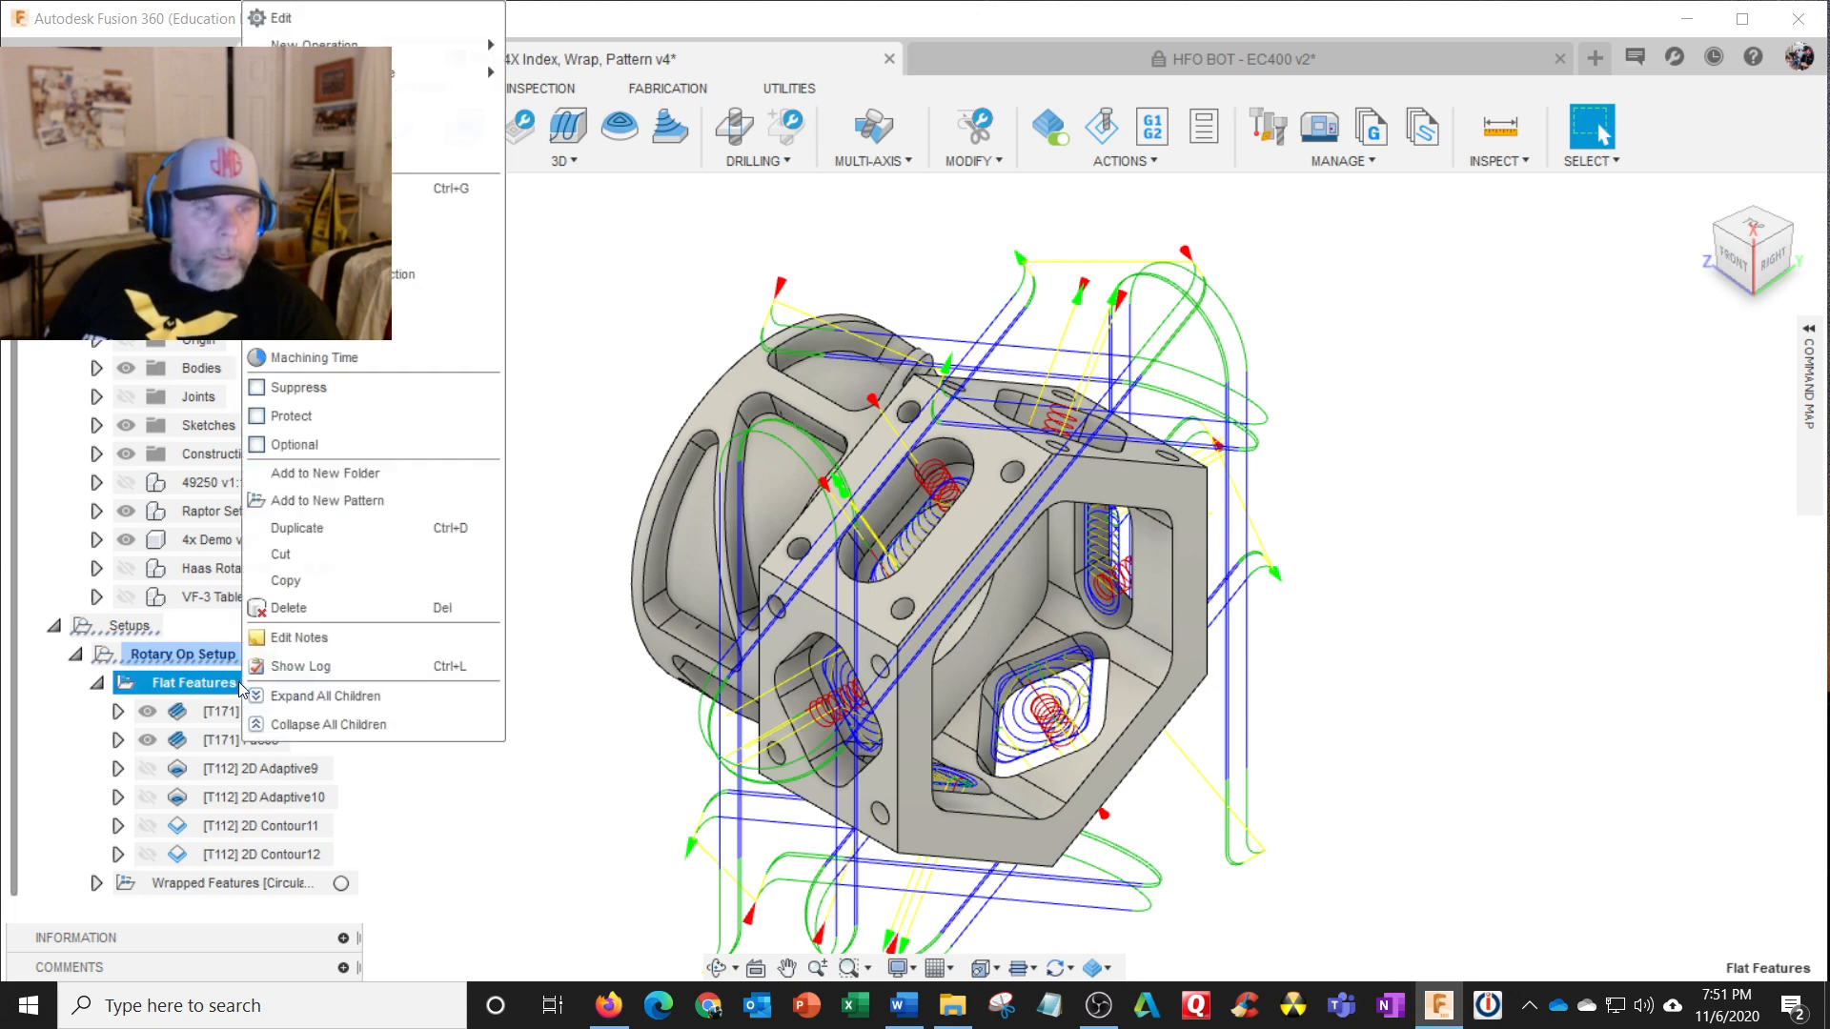
left_click(276, 18)
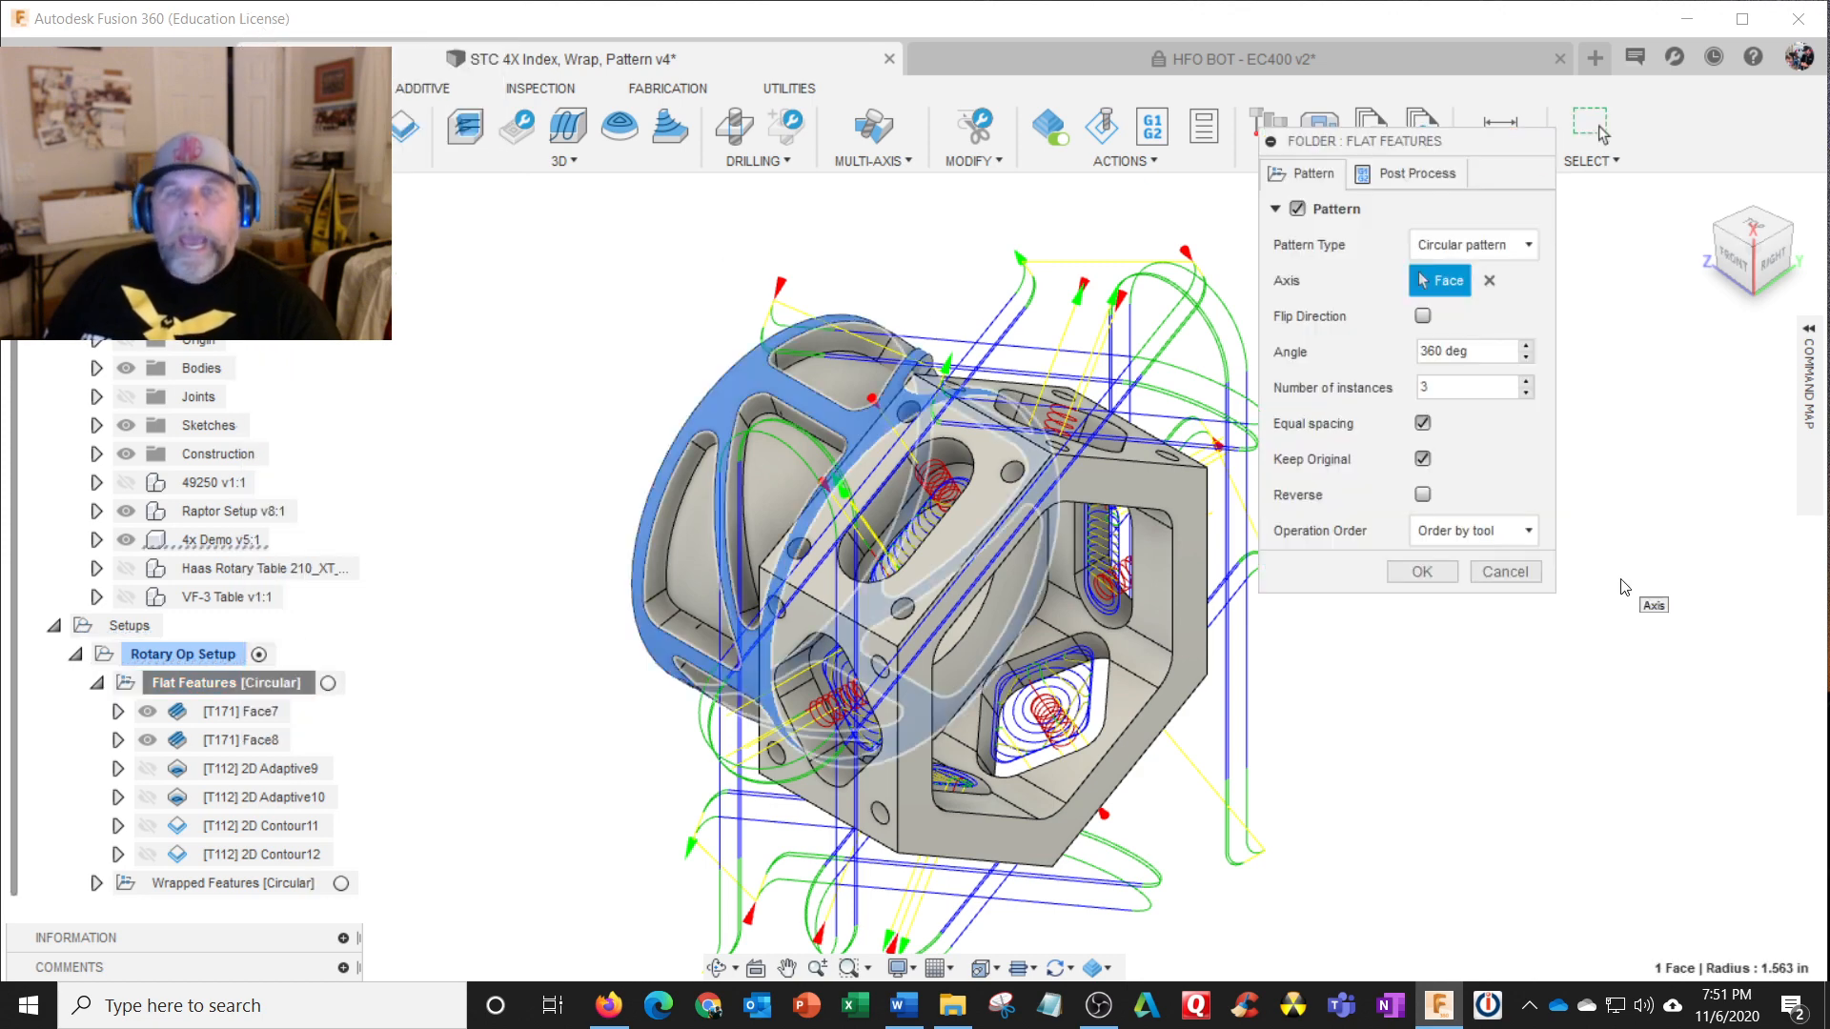
left_click_drag(1387, 141, 1441, 238)
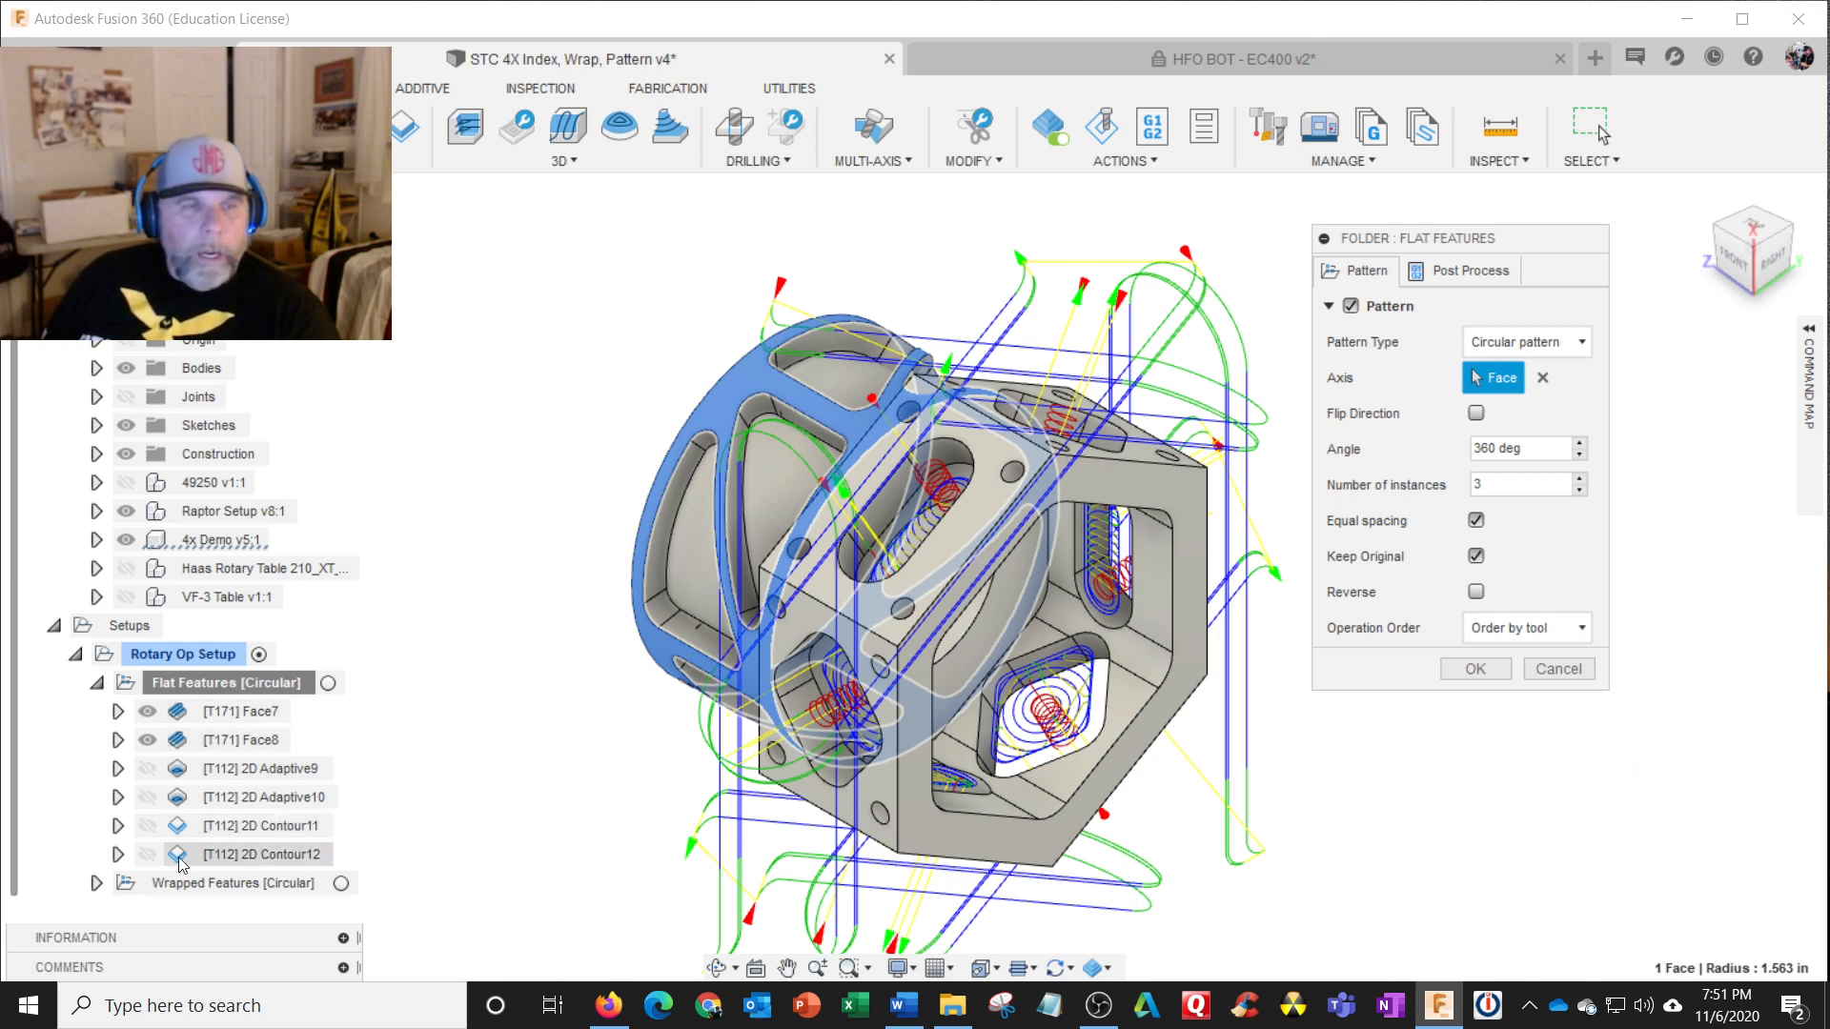
left_click(1469, 271)
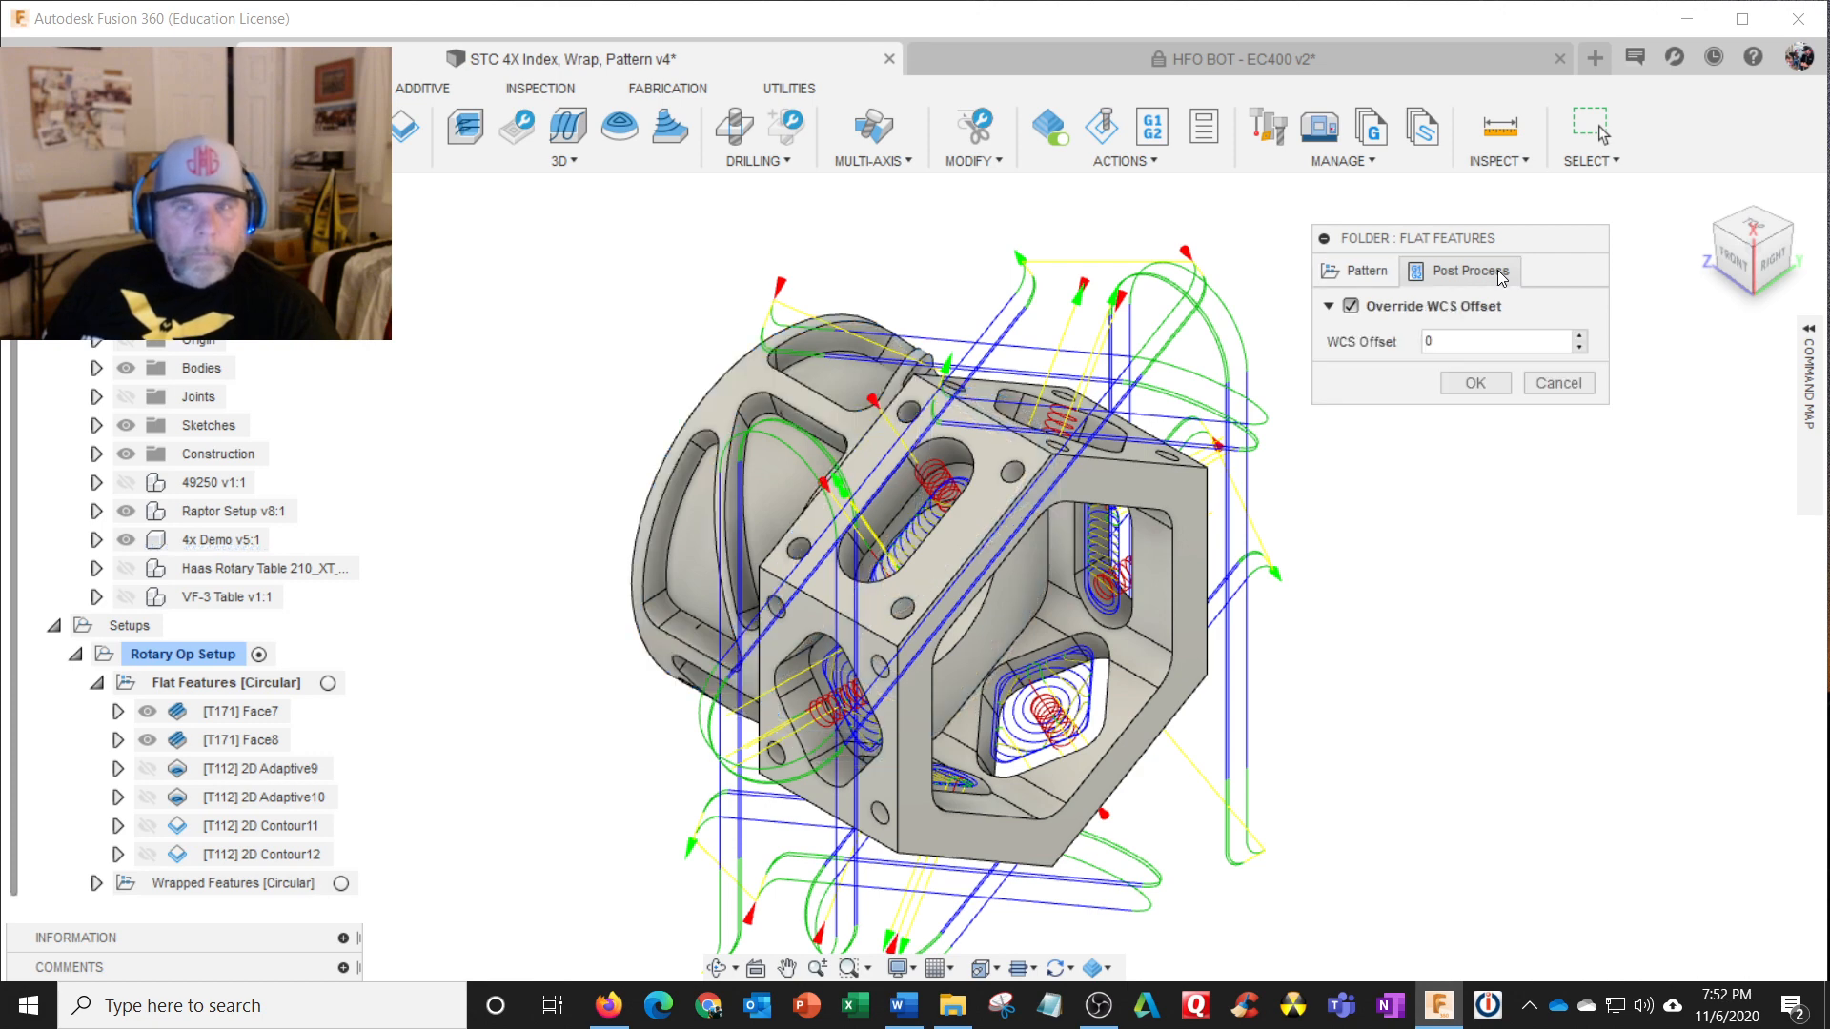
left_click(1369, 281)
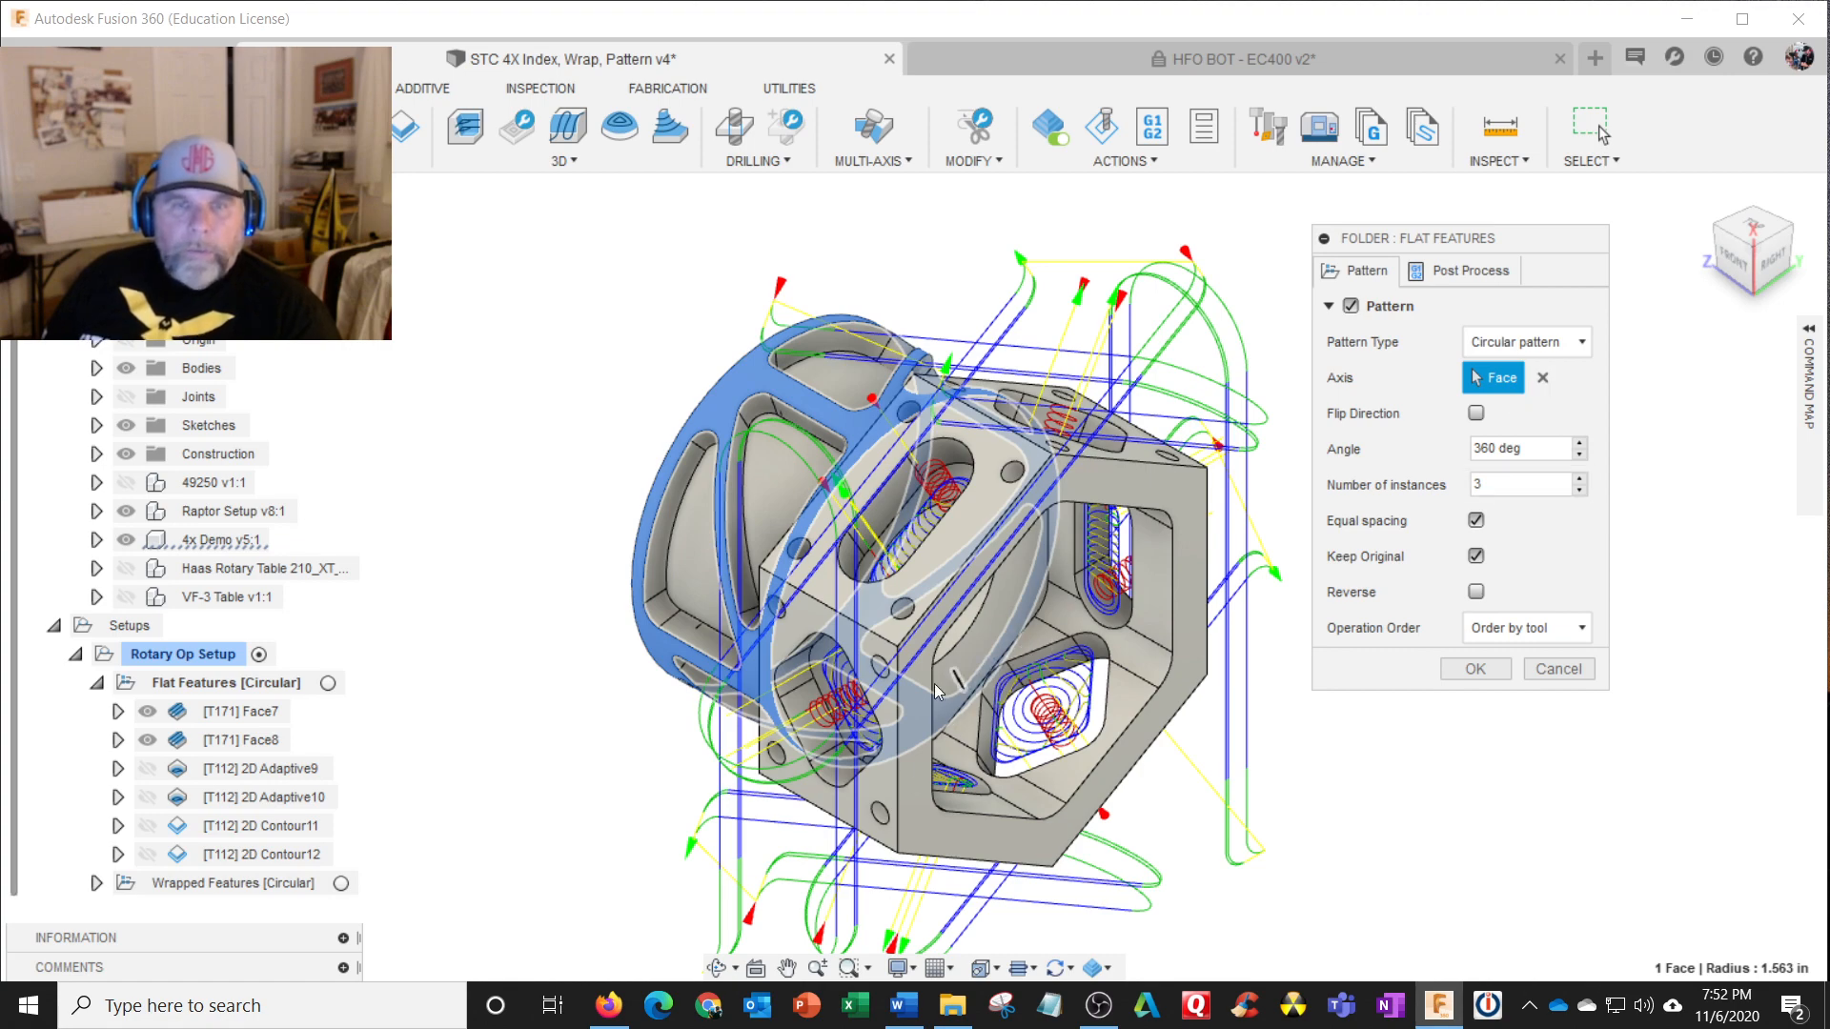
middle_click_drag(926, 656, 1102, 638, "shift")
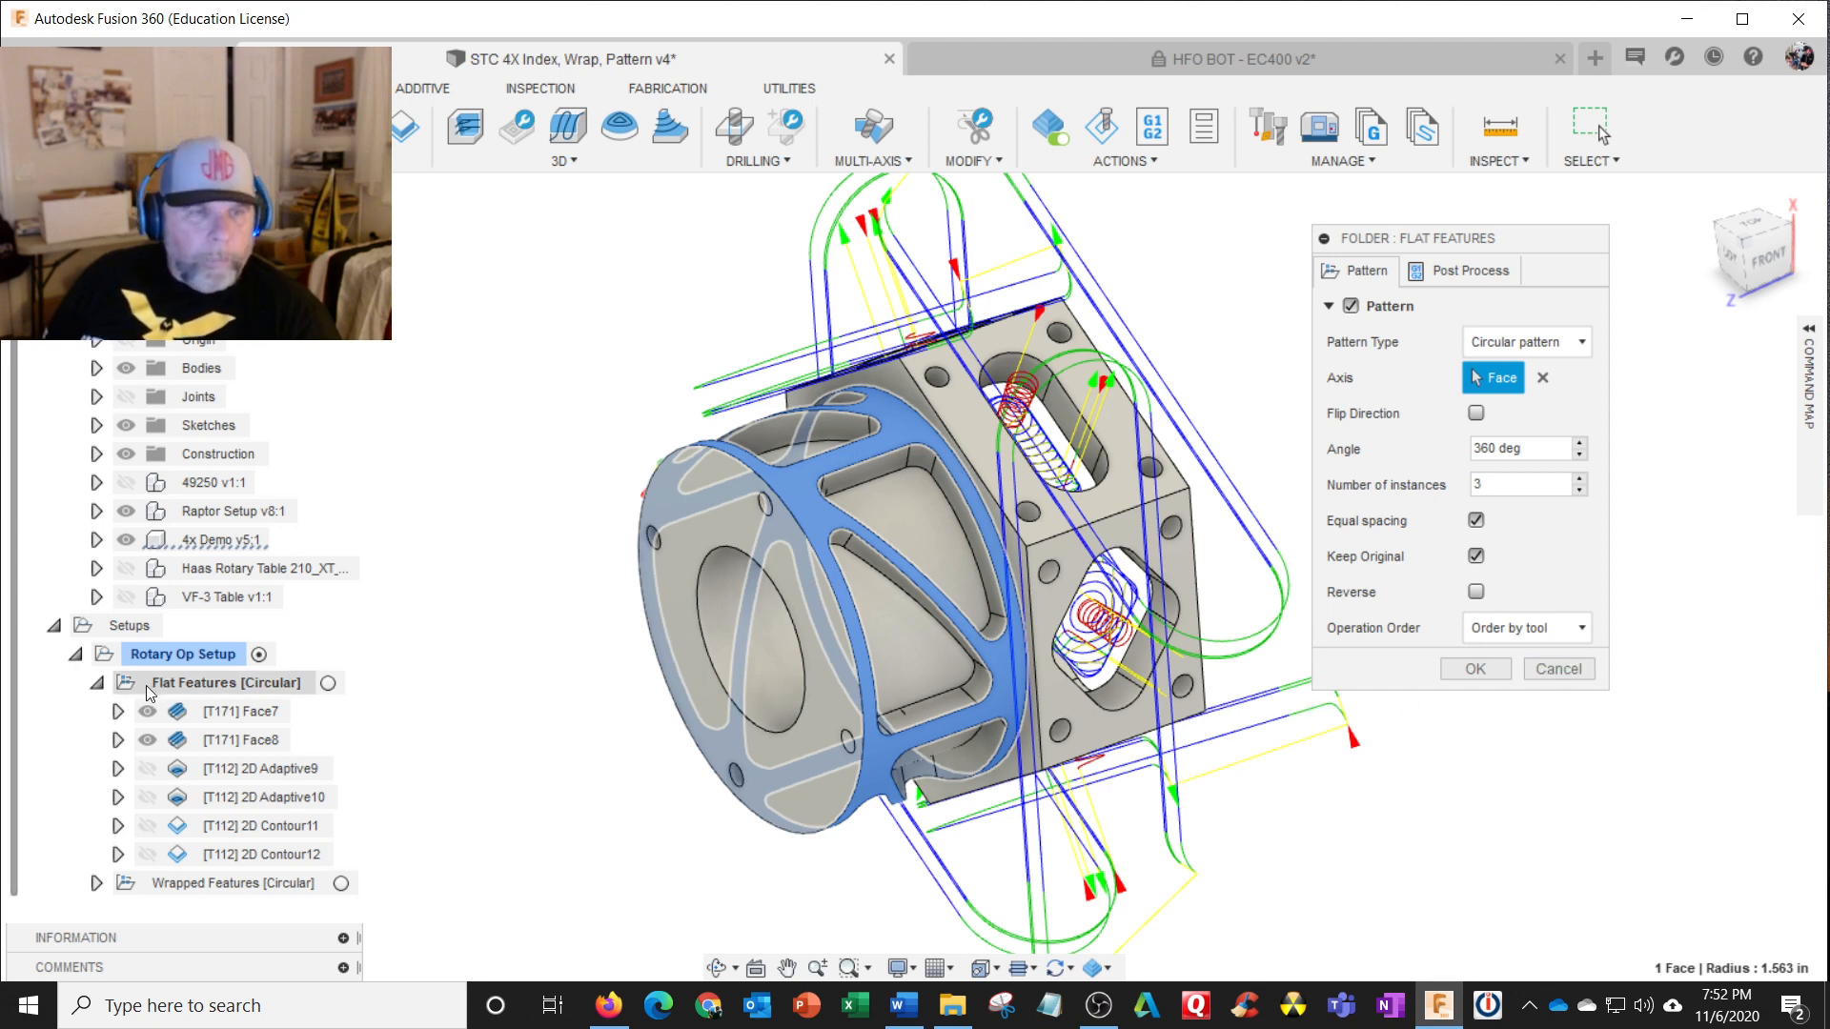
Step: Collapse the Flat Features folder, expand the Wrapped Features folder, and cancel the Flat Features pattern edit
left_click(99, 684)
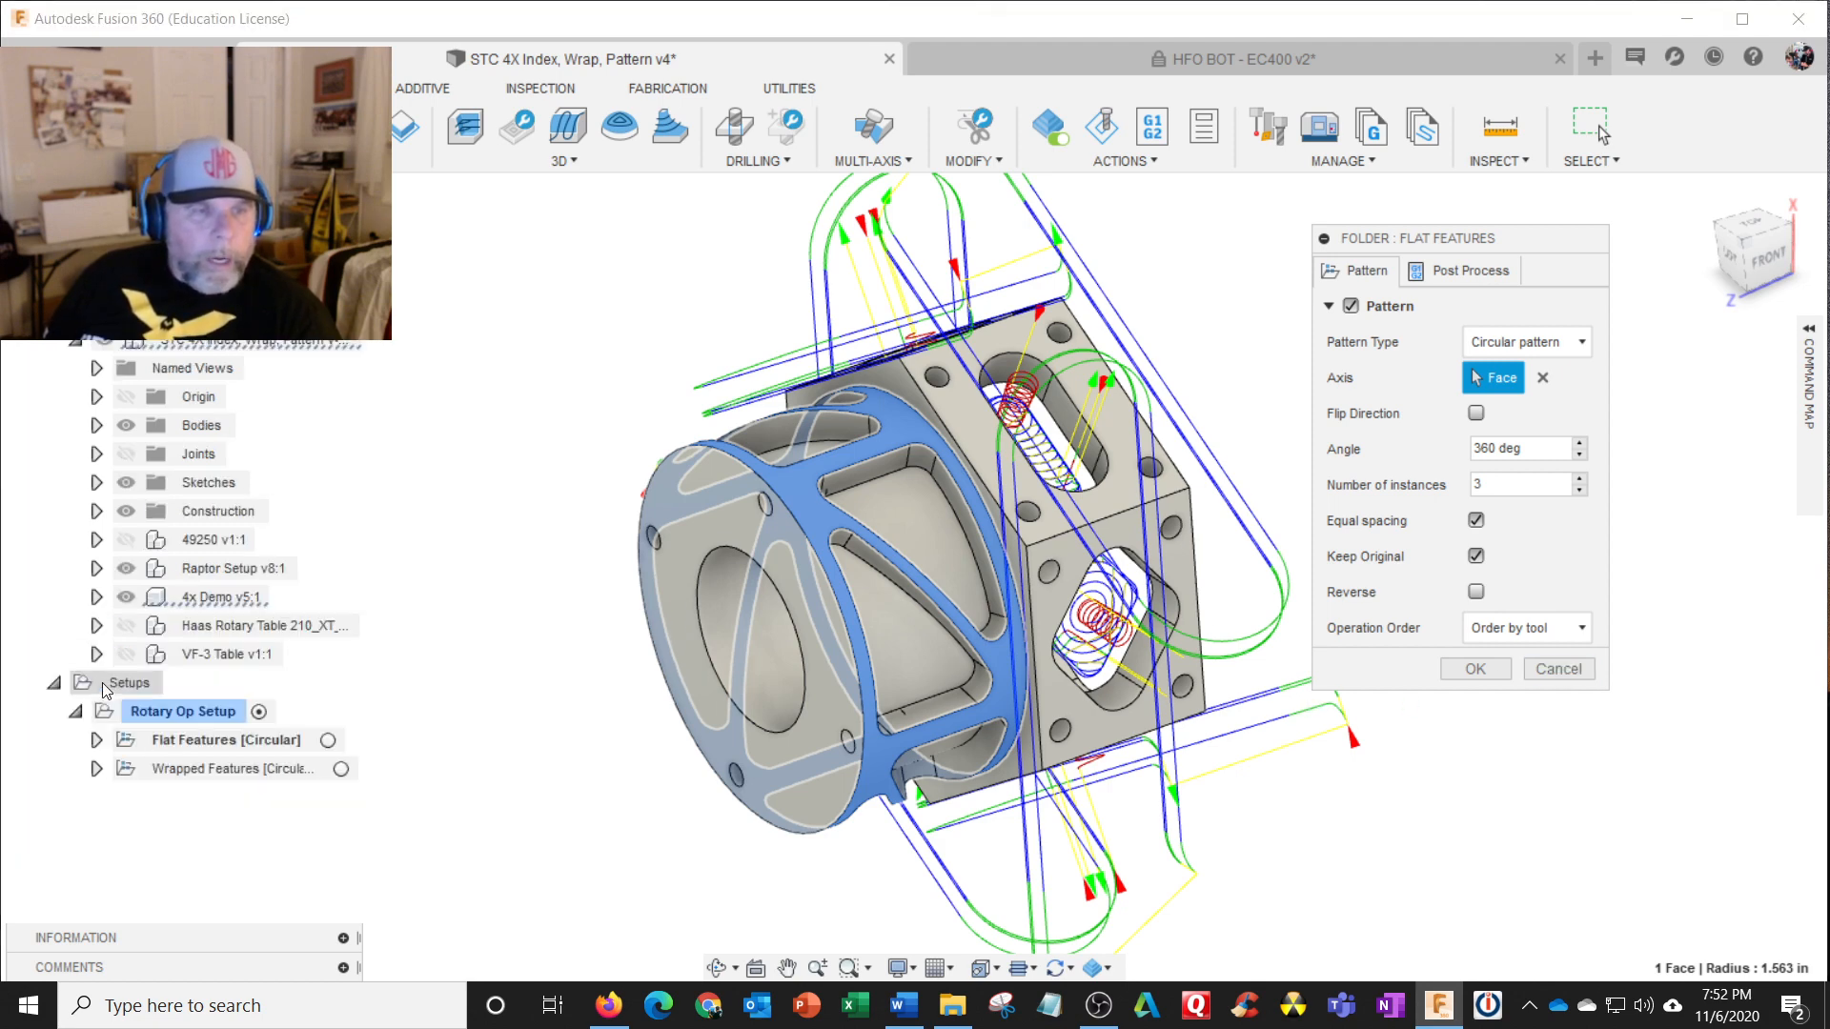
left_click(96, 769)
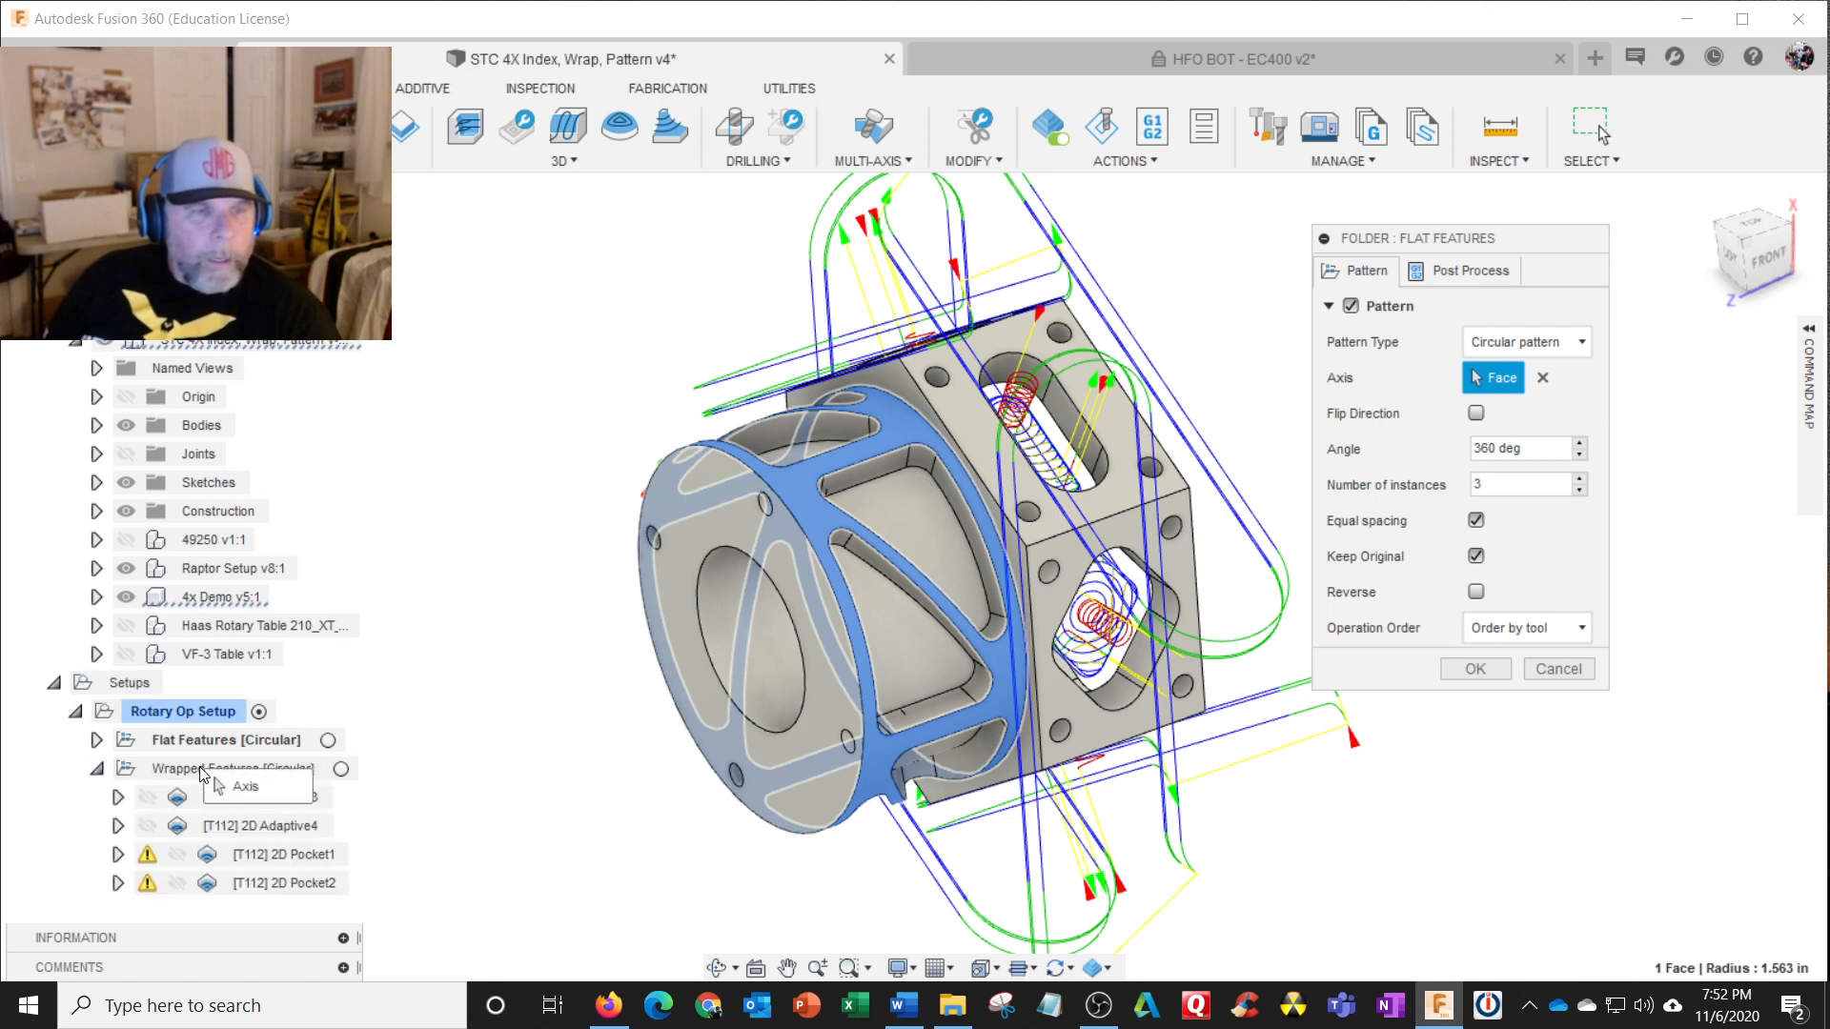
left_click(1557, 670)
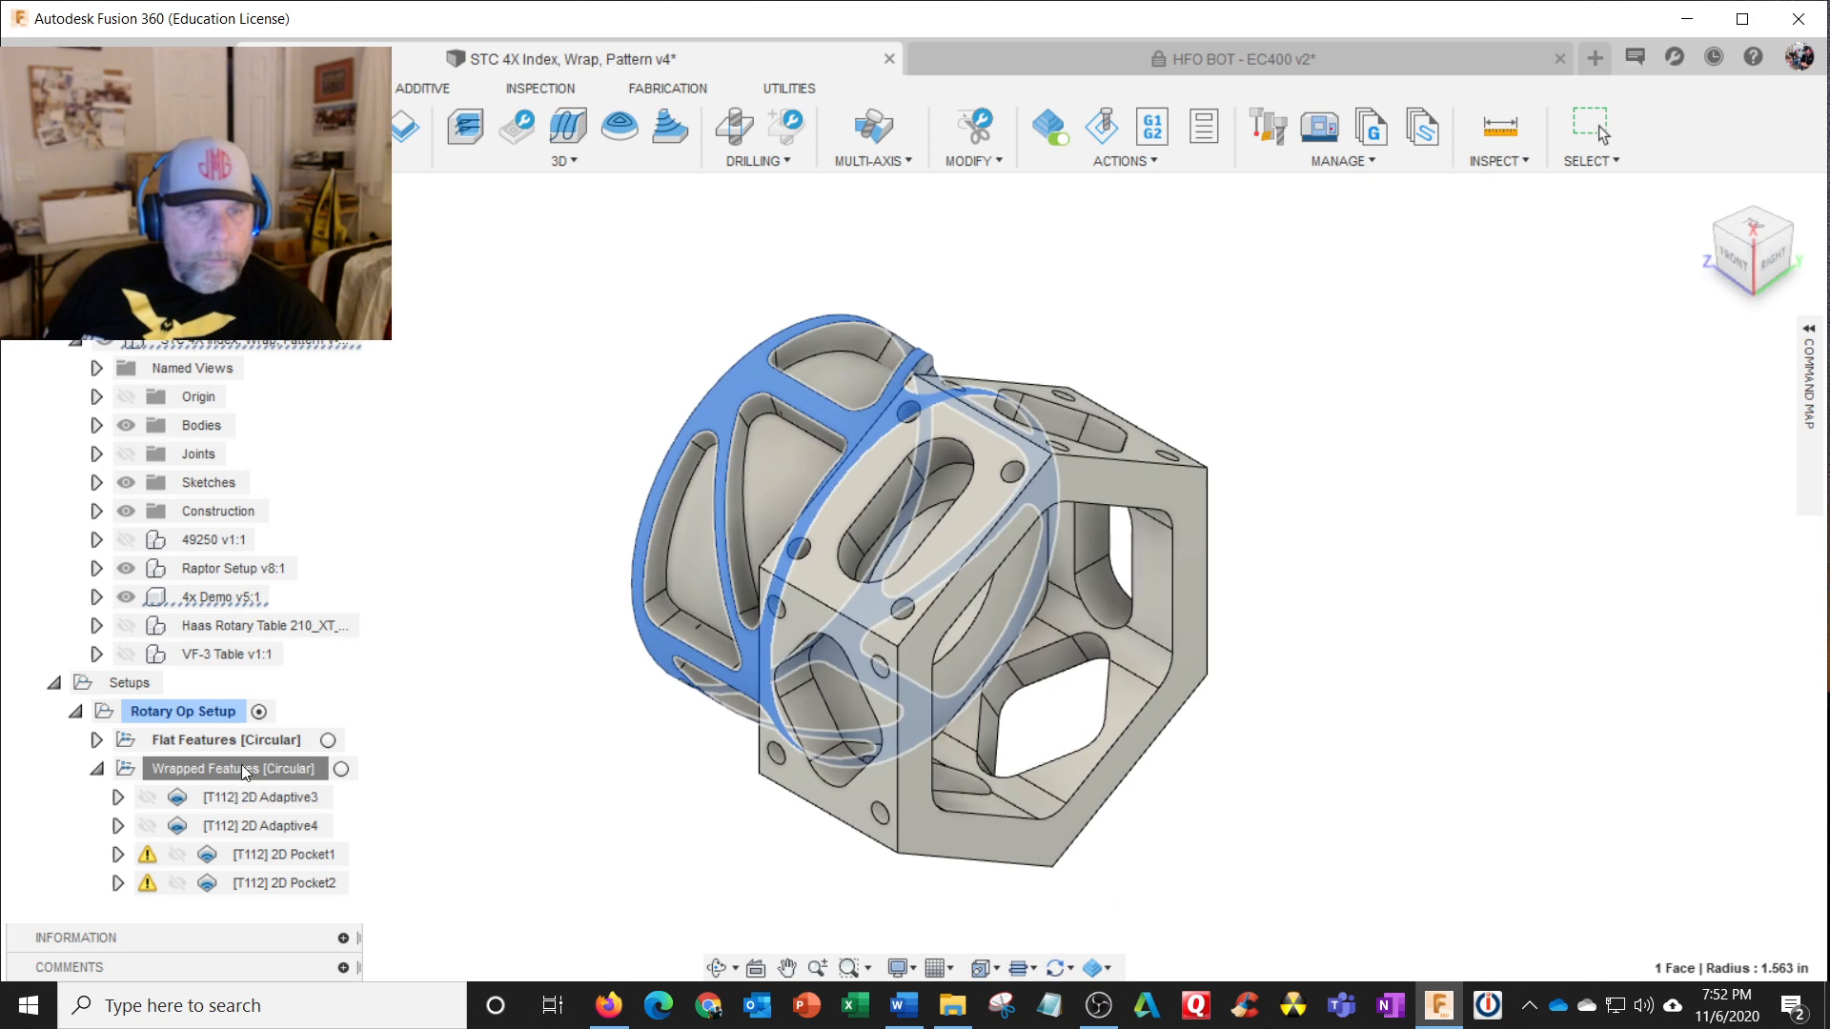
Step: Open the Wrapped Features folder for editing, review its circular pattern settings, and cancel without changing them
left_click(174, 771)
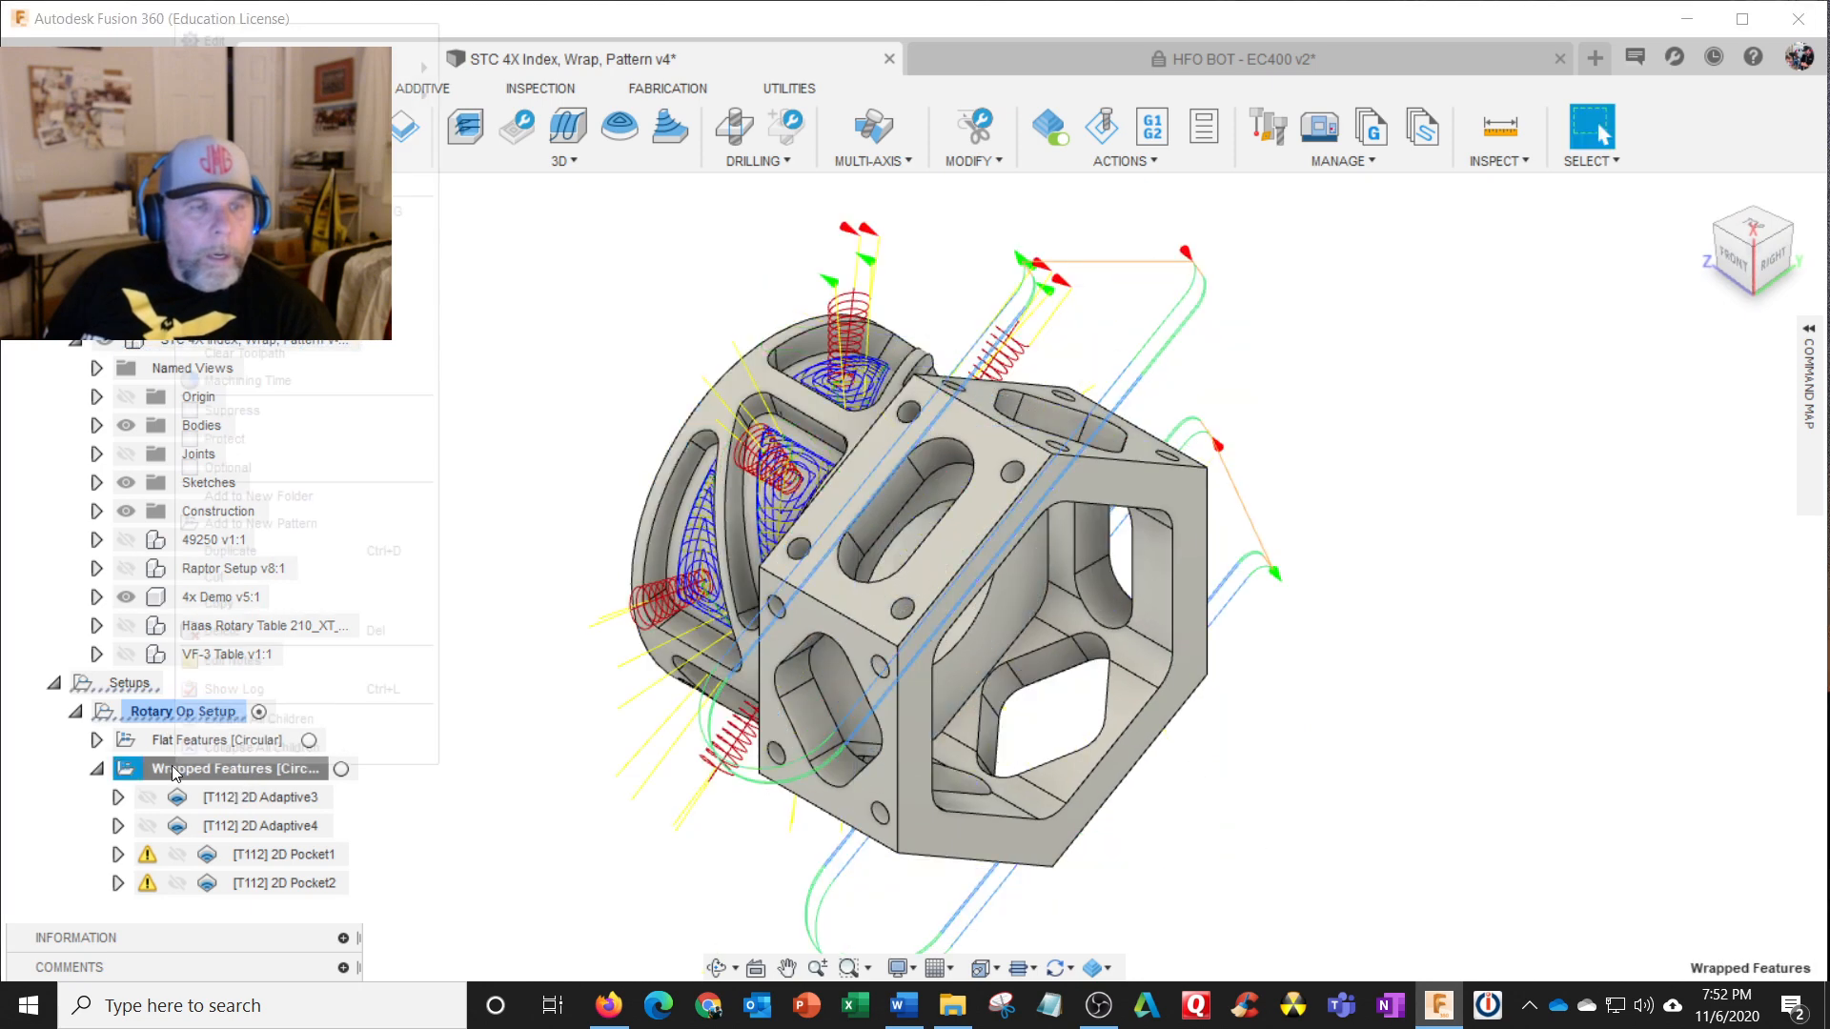
right_click(174, 770)
key("Escape")
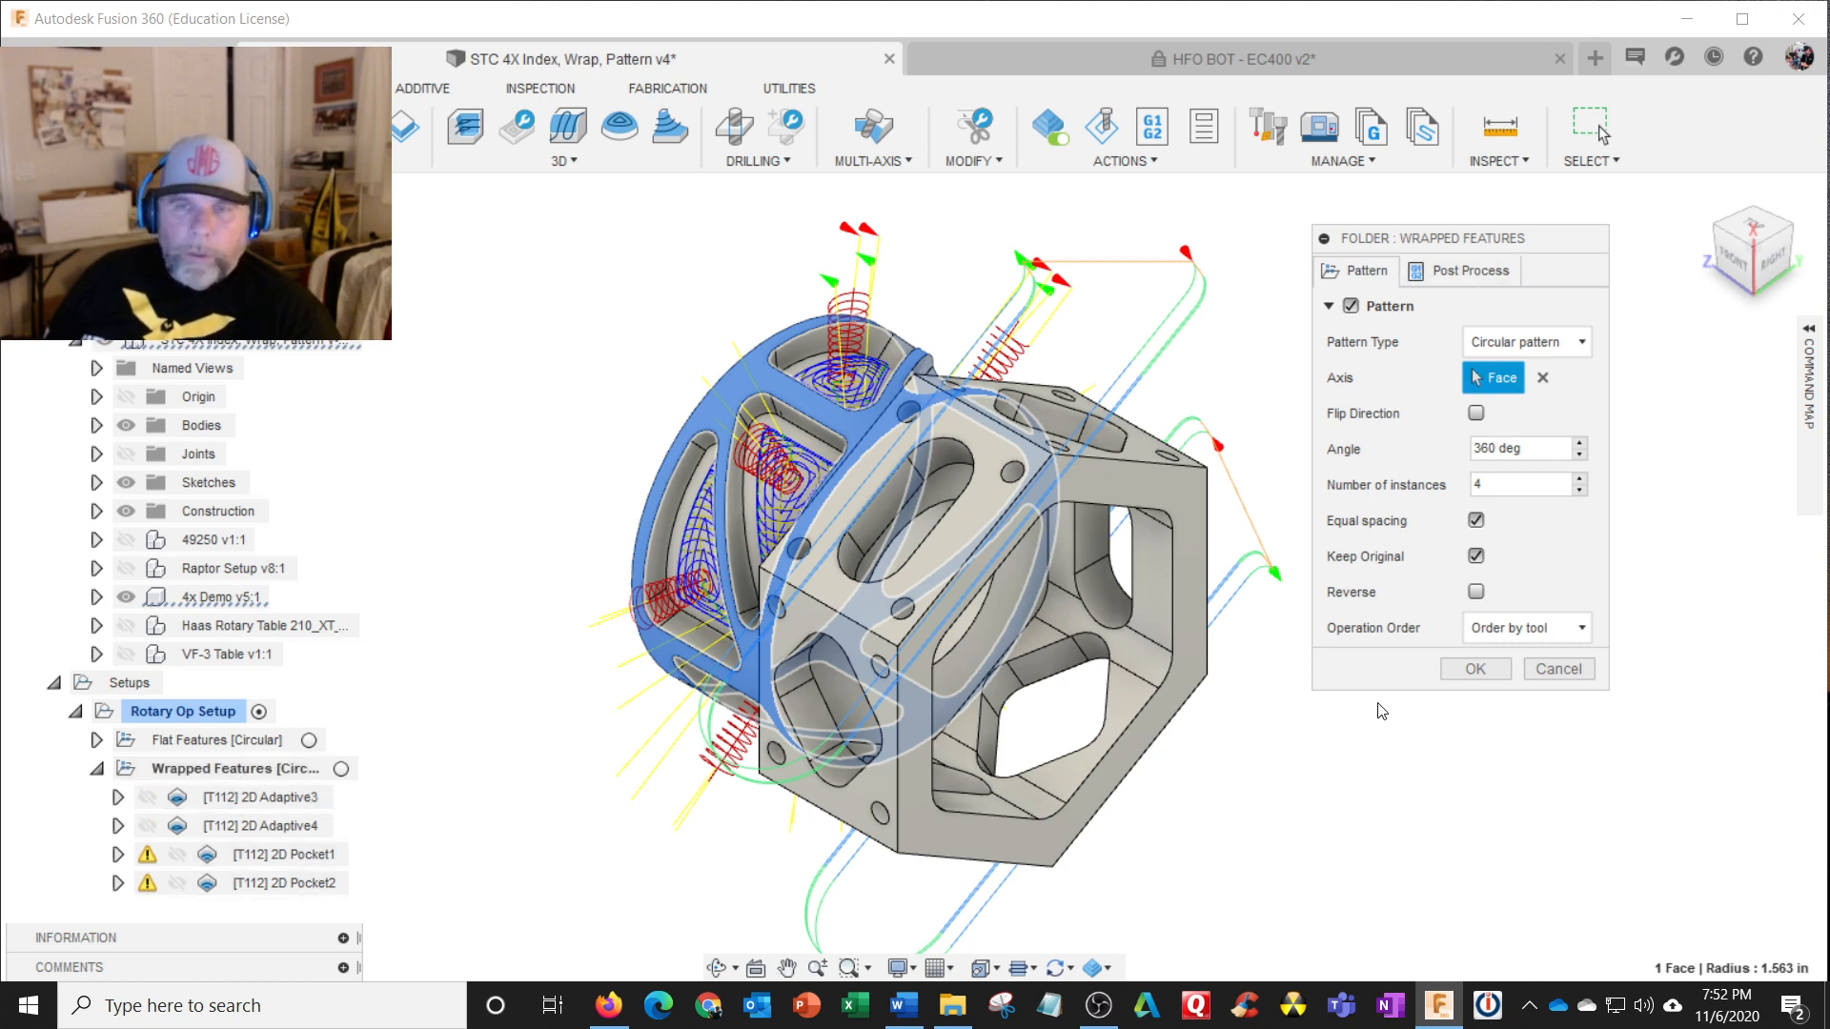
left_click(1559, 670)
Step: Select the Wrapped Features folder and examine its patterned toolpaths in the triangular pockets around the cylindrical end
left_click(234, 768)
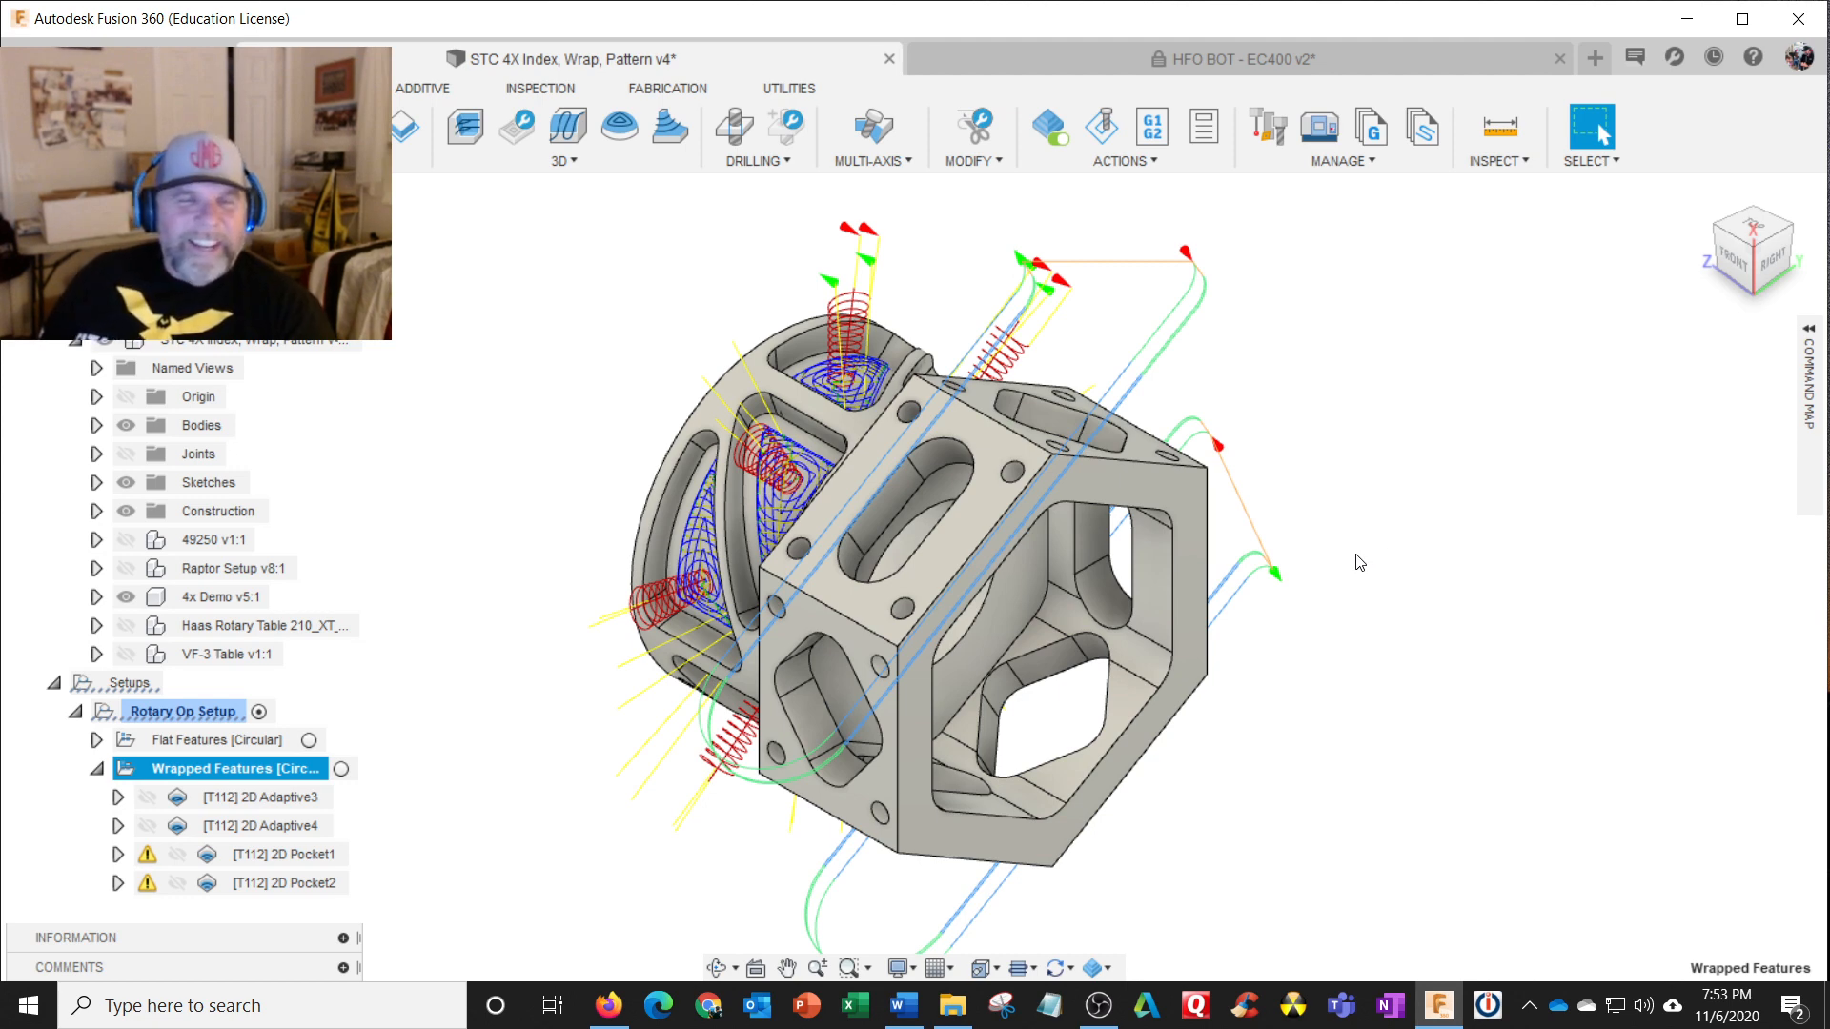
middle_click_drag(1364, 547, 1466, 527, "shift")
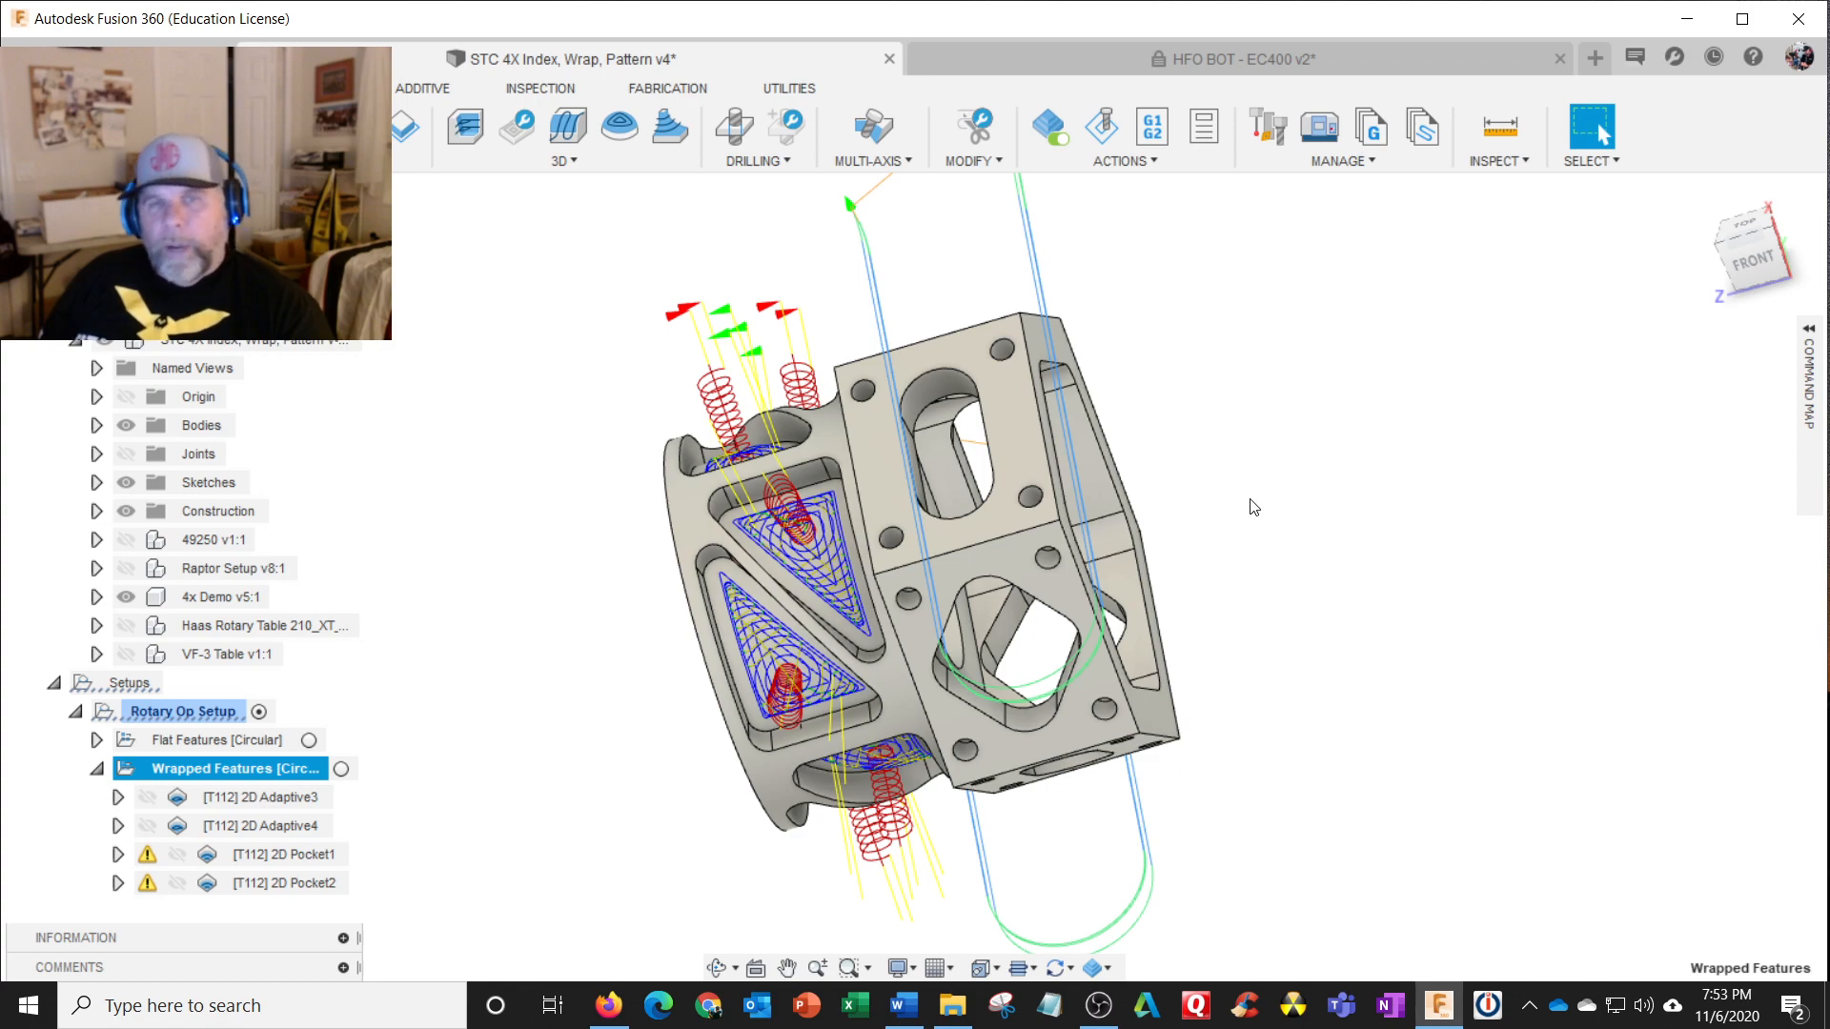
middle_click_drag(1249, 506, 1262, 470, "shift")
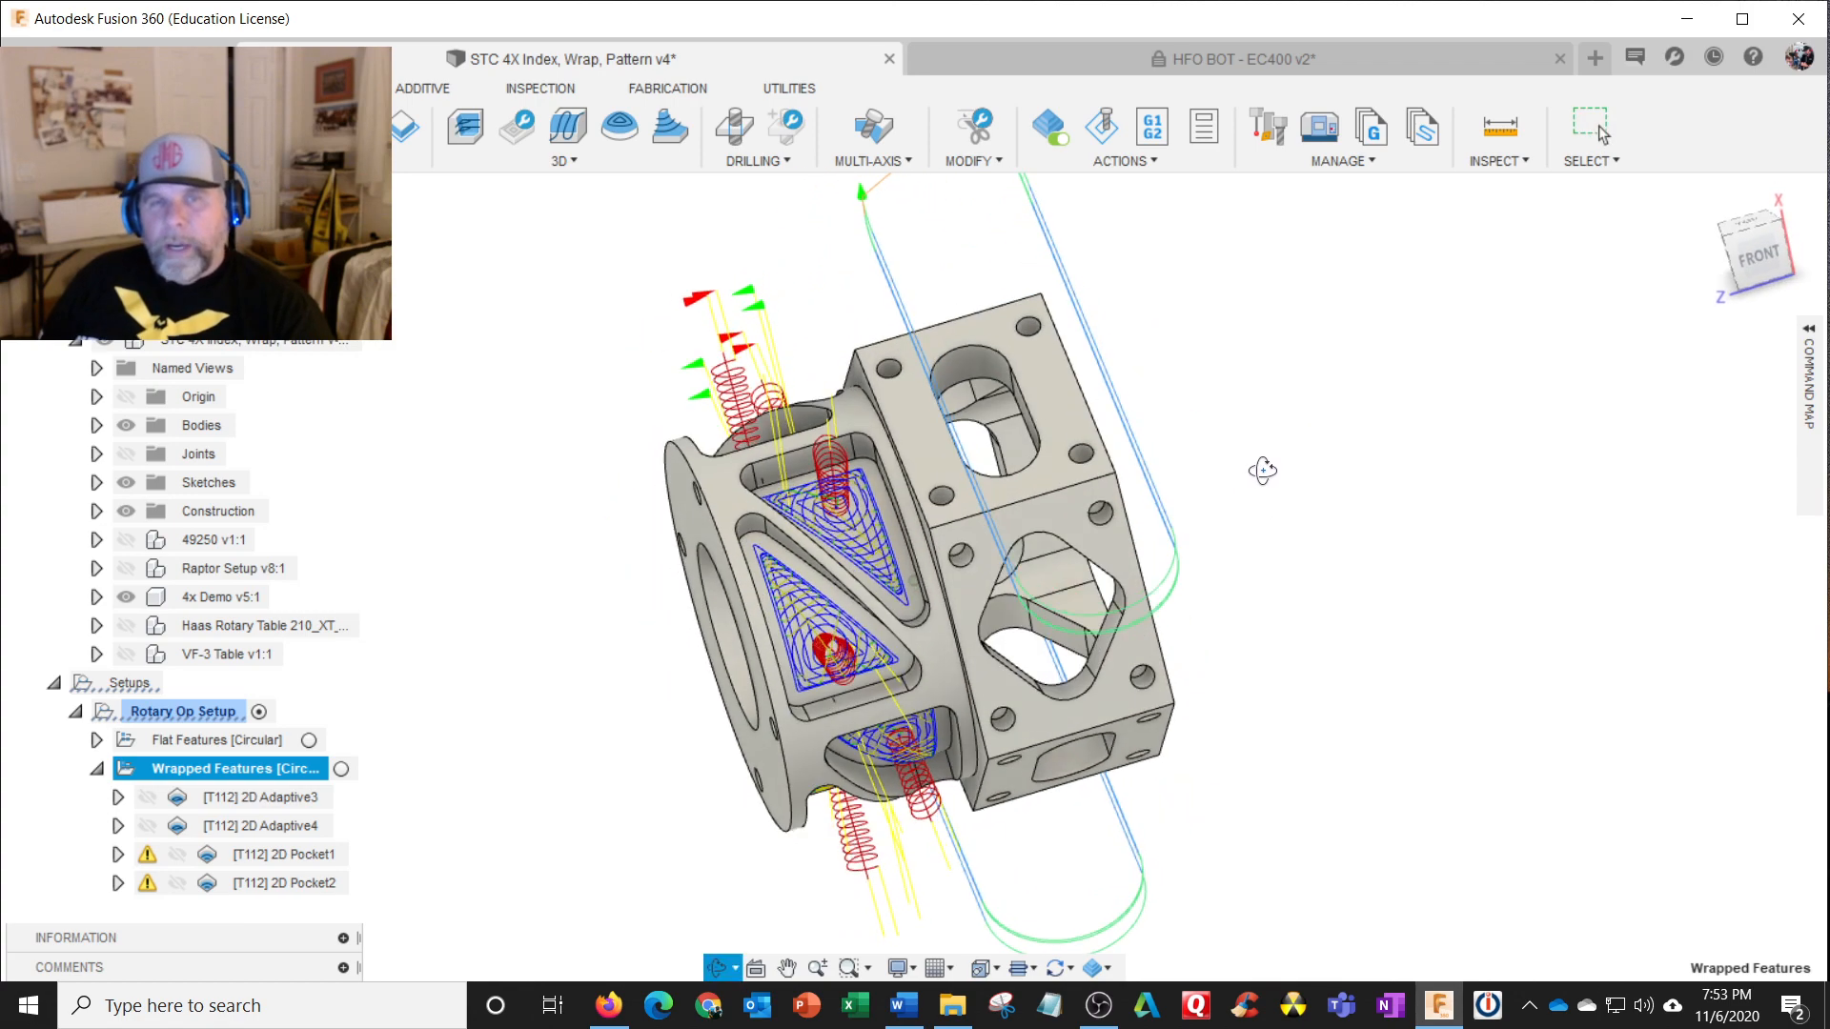